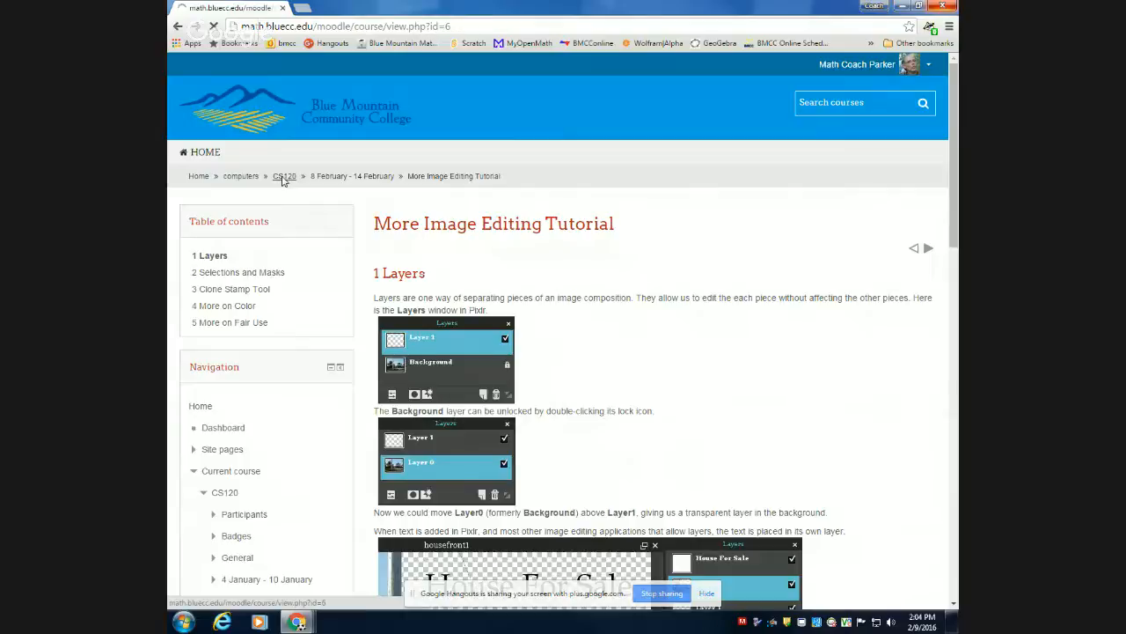
Open the More Image Editing Tutorial Submission assignment for 8 February - 14 February and review its instructions.
scroll(456, 336, down, 20)
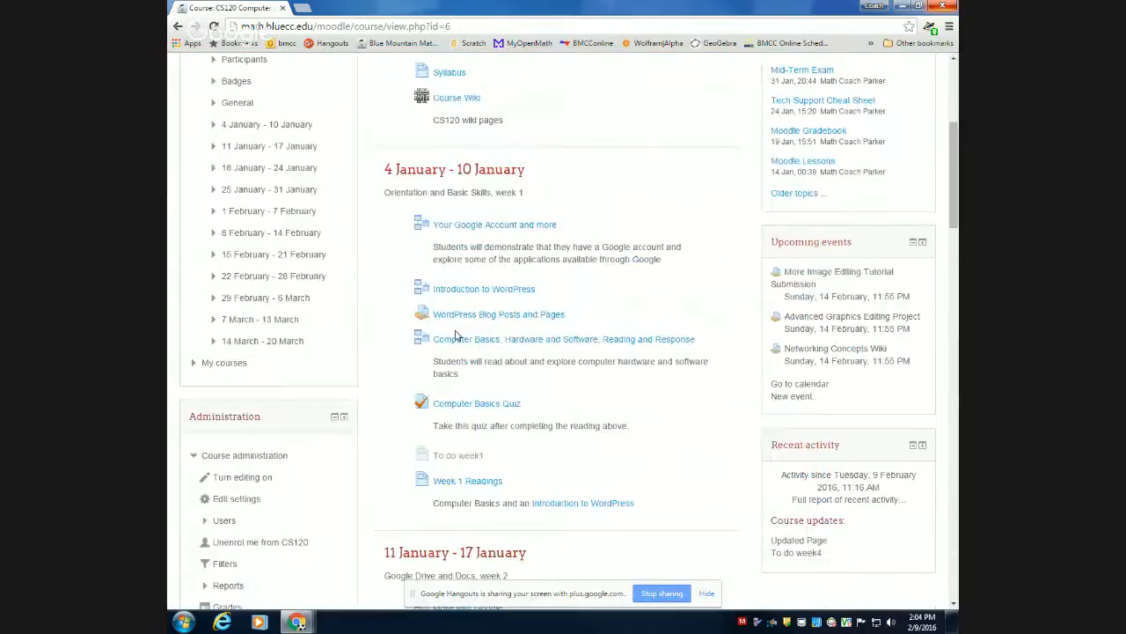
scroll(456, 335, down, 6)
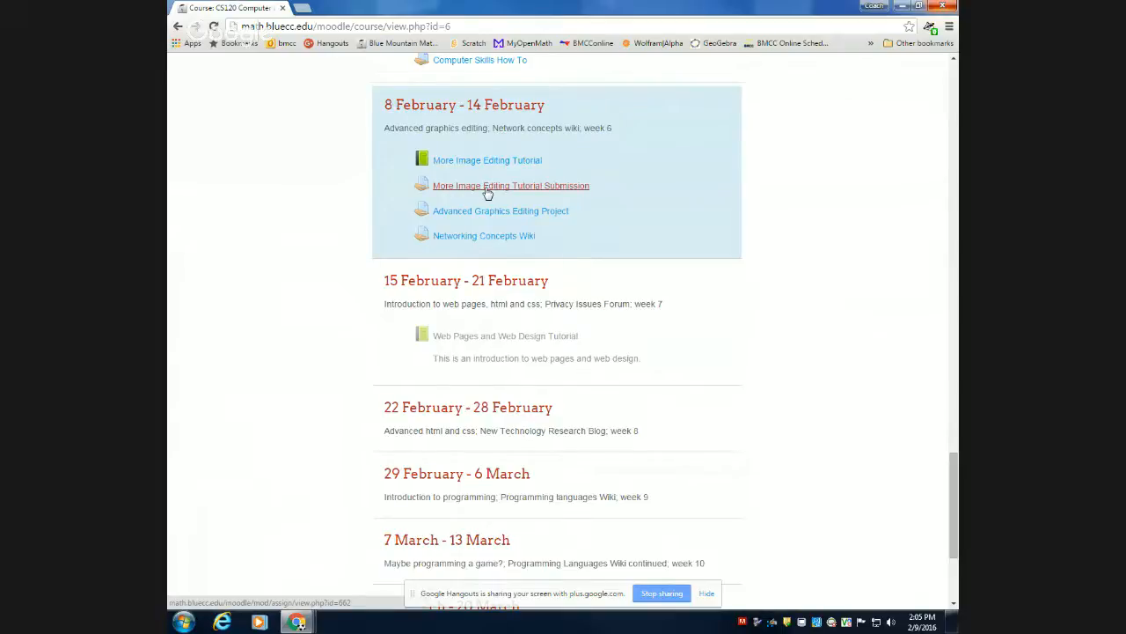
click(532, 192)
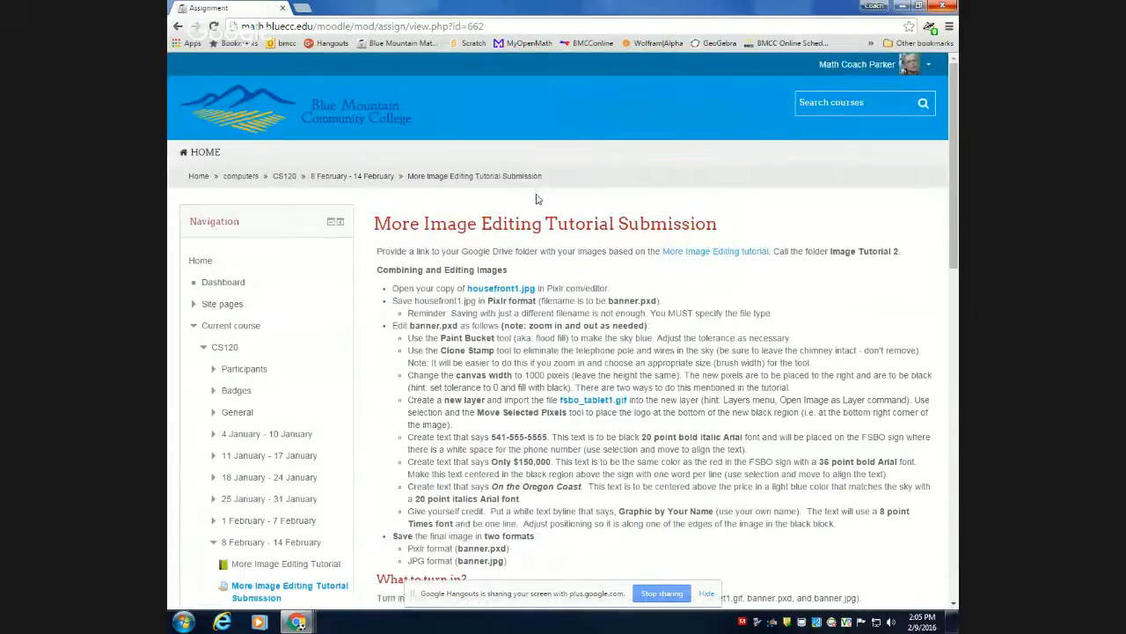
scroll(608, 341, down, 1)
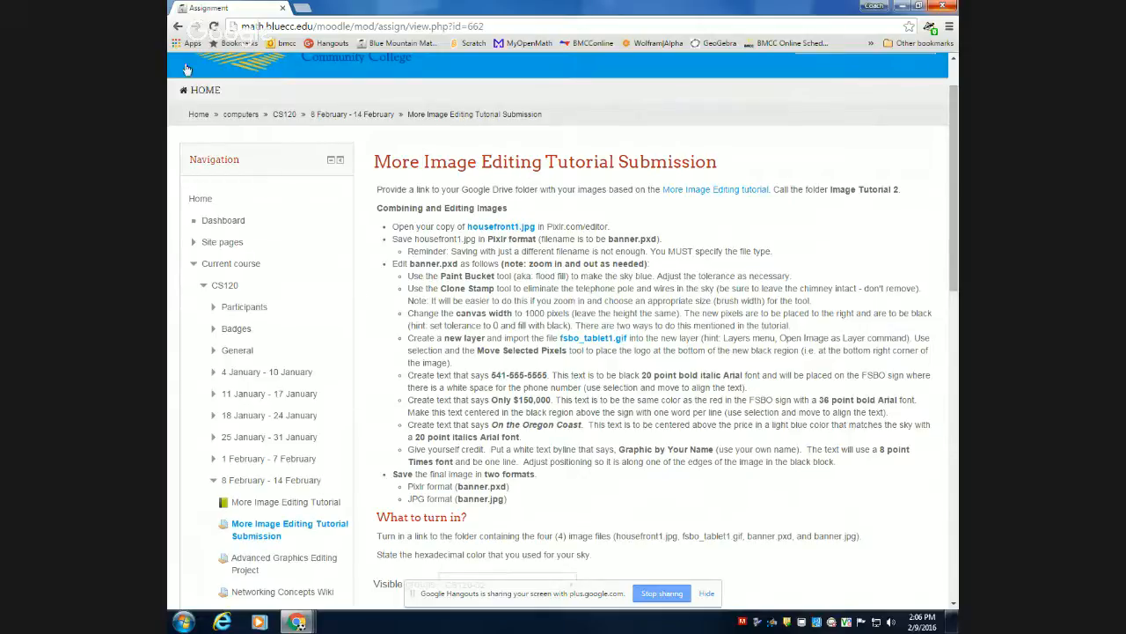
Open the Advanced Graphics Editing Project assignment, enlarge the page text and review its requirements and what to turn in.
click(176, 25)
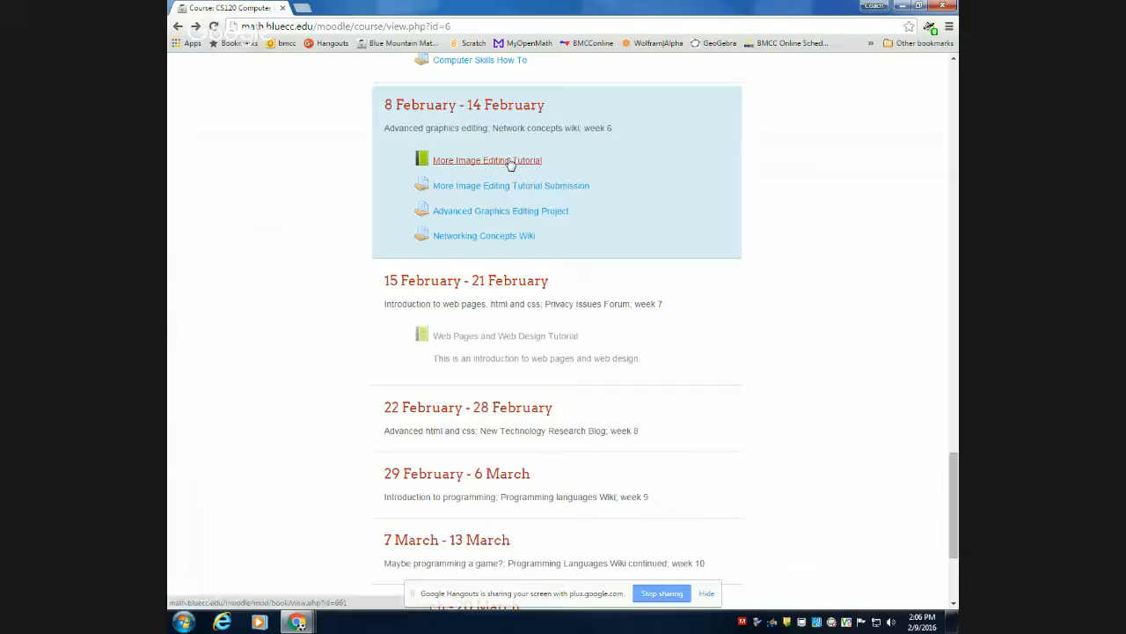
click(473, 213)
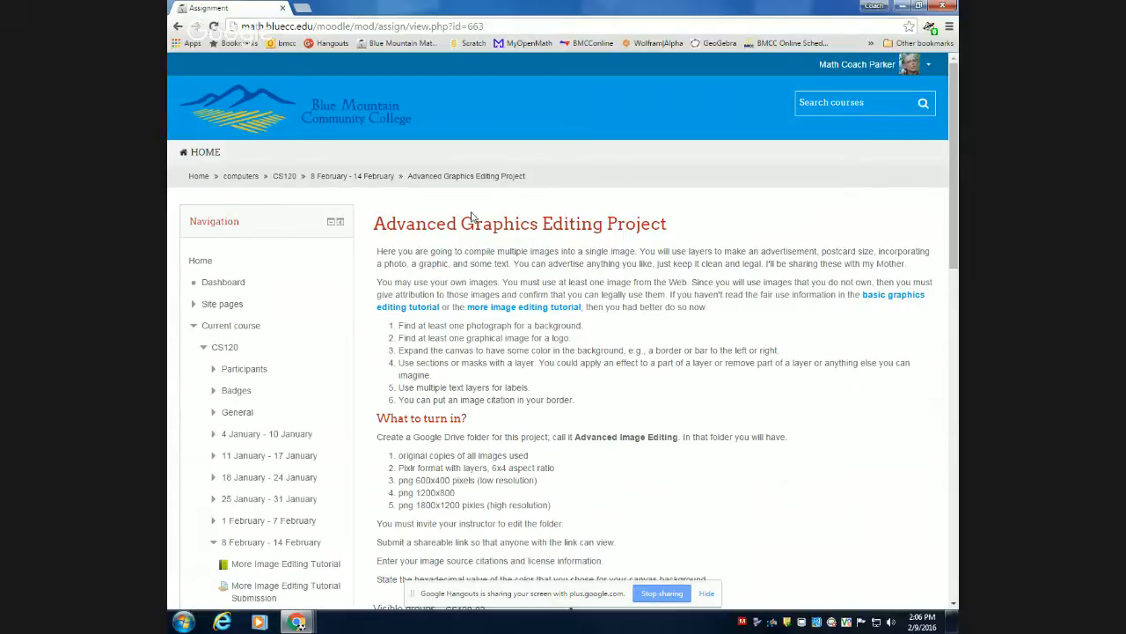
key(ctrl+plus)
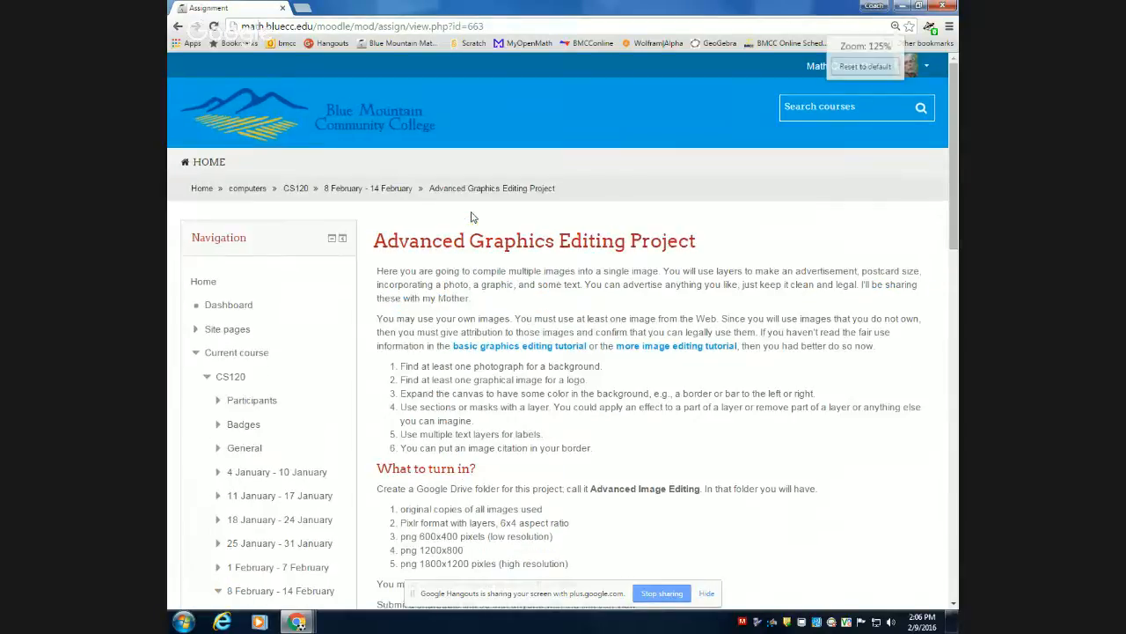
key(ctrl+plus)
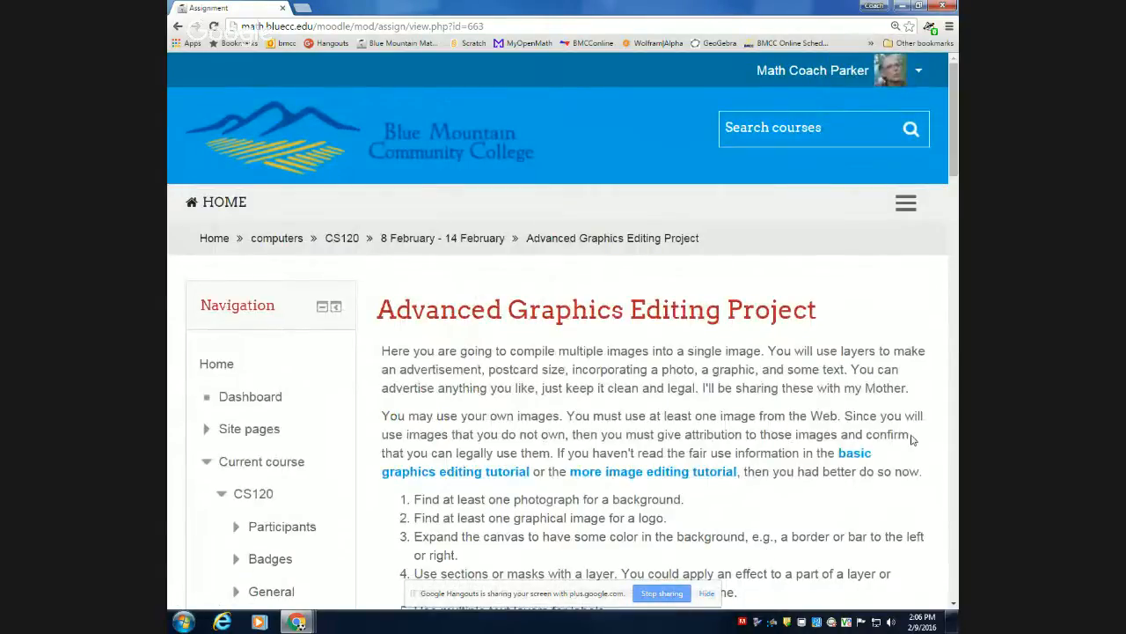
scroll(912, 440, down, 1)
scroll(913, 440, down, 1)
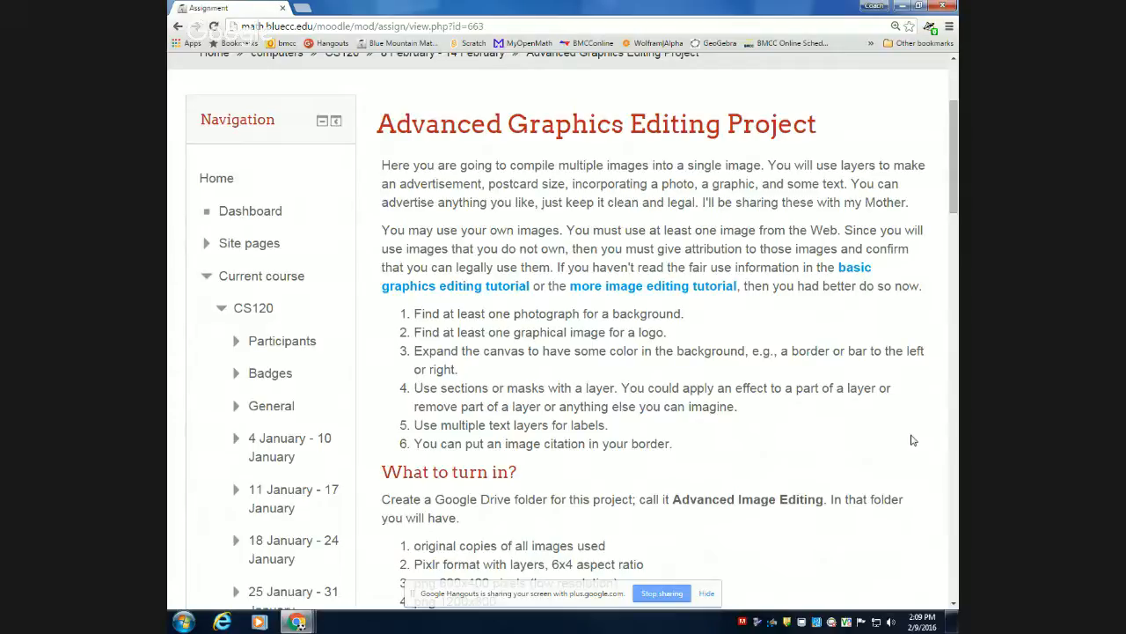
scroll(899, 437, down, 3)
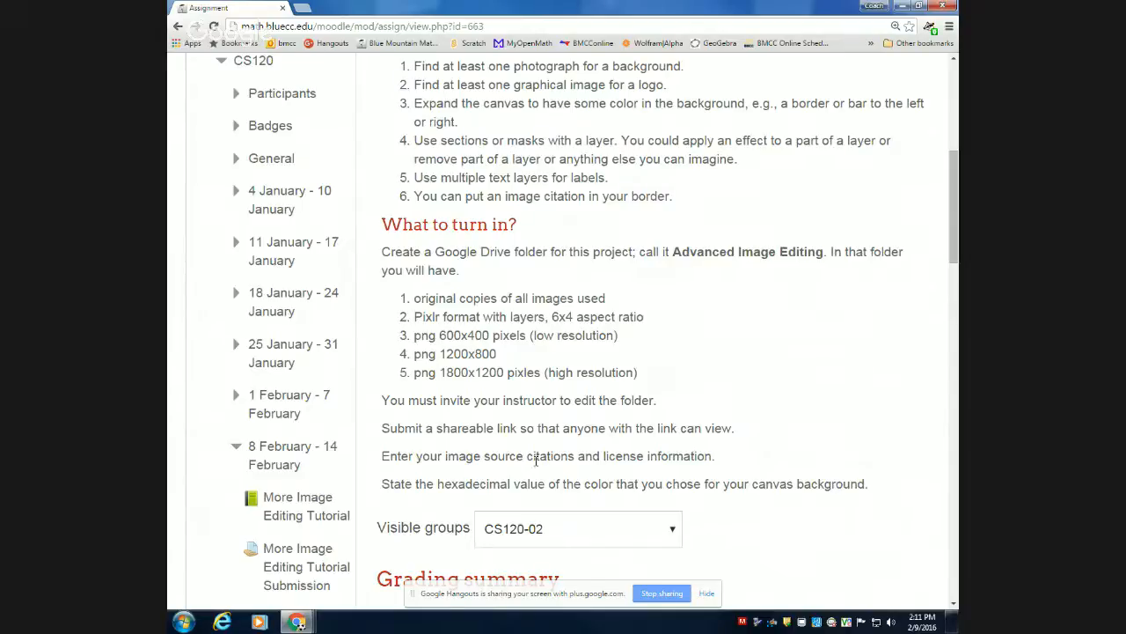
scroll(517, 448, down, 1)
scroll(517, 448, down, 2)
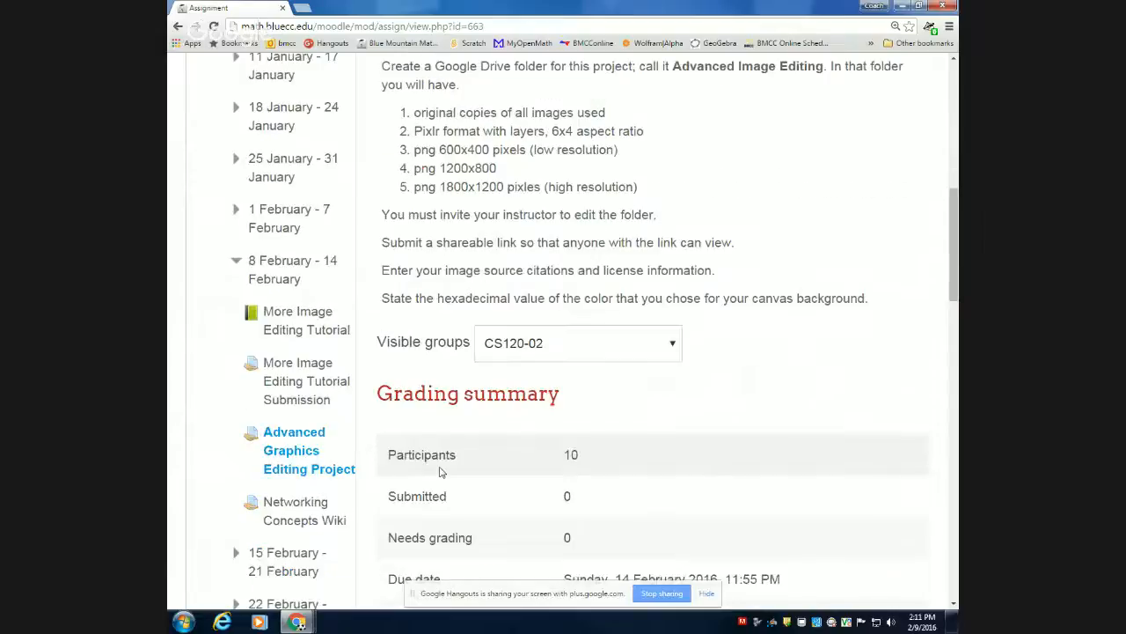
Open the Networking Concepts Wiki assignment and review its contribution guidelines.
click(280, 507)
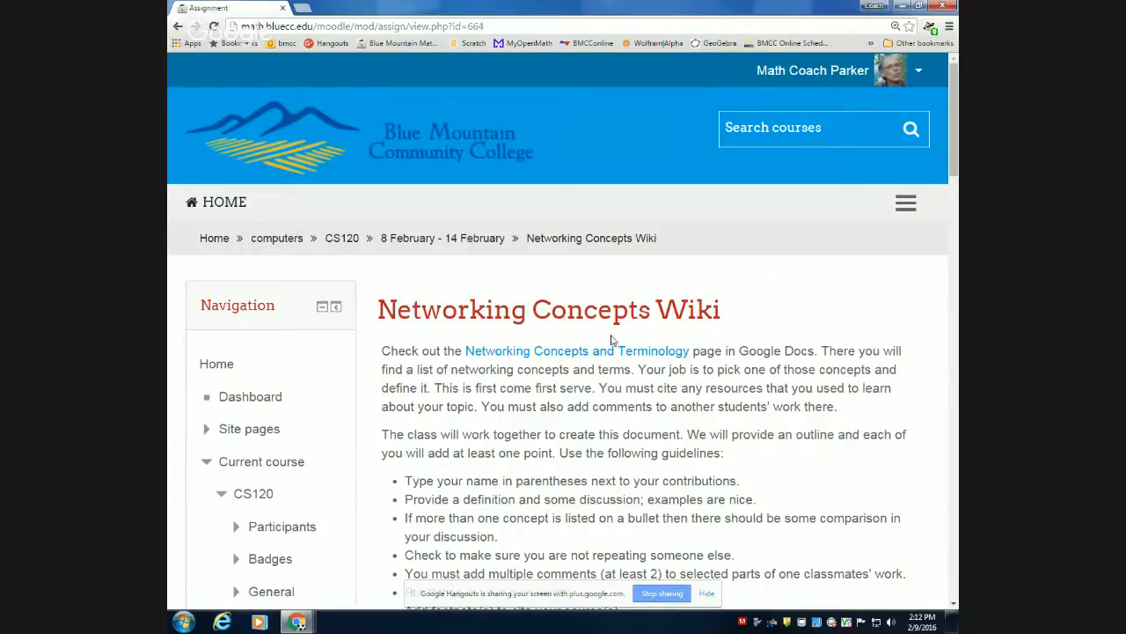
scroll(611, 402, down, 1)
scroll(610, 402, down, 2)
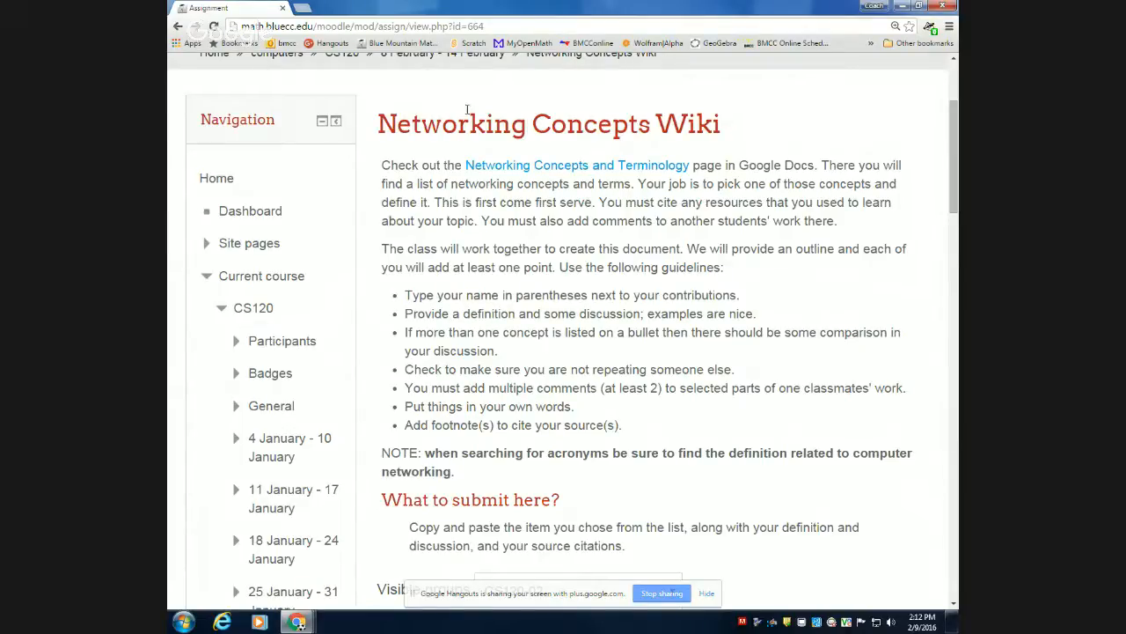
Open the linked Networking Concepts and Terminology document and look through its numbered list of topics and footnotes.
click(484, 167)
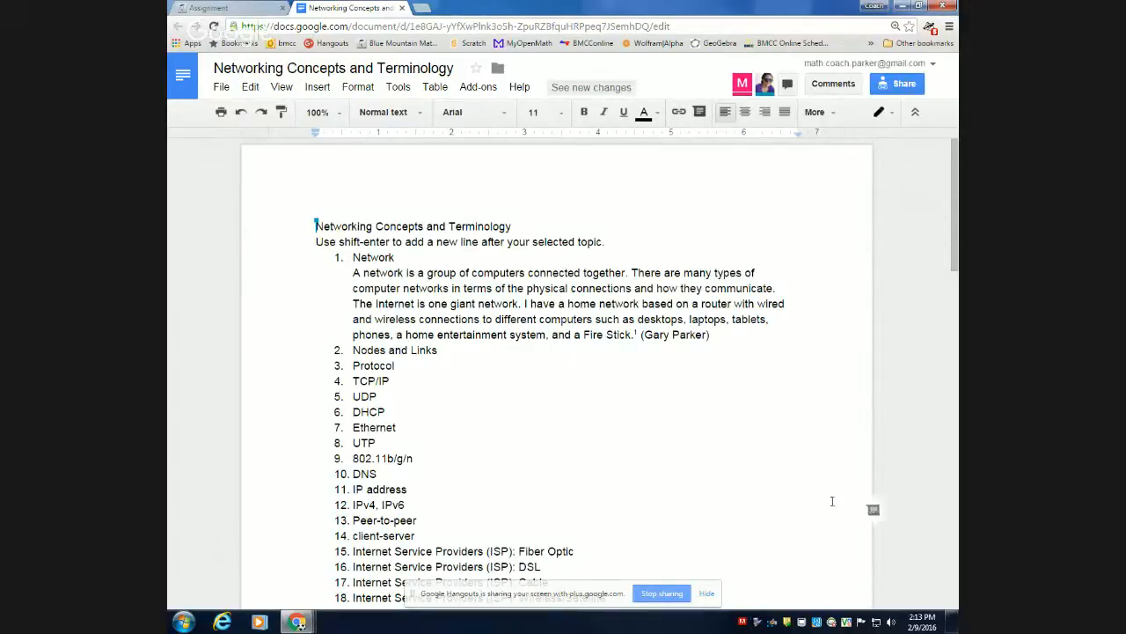
scroll(585, 528, down, 3)
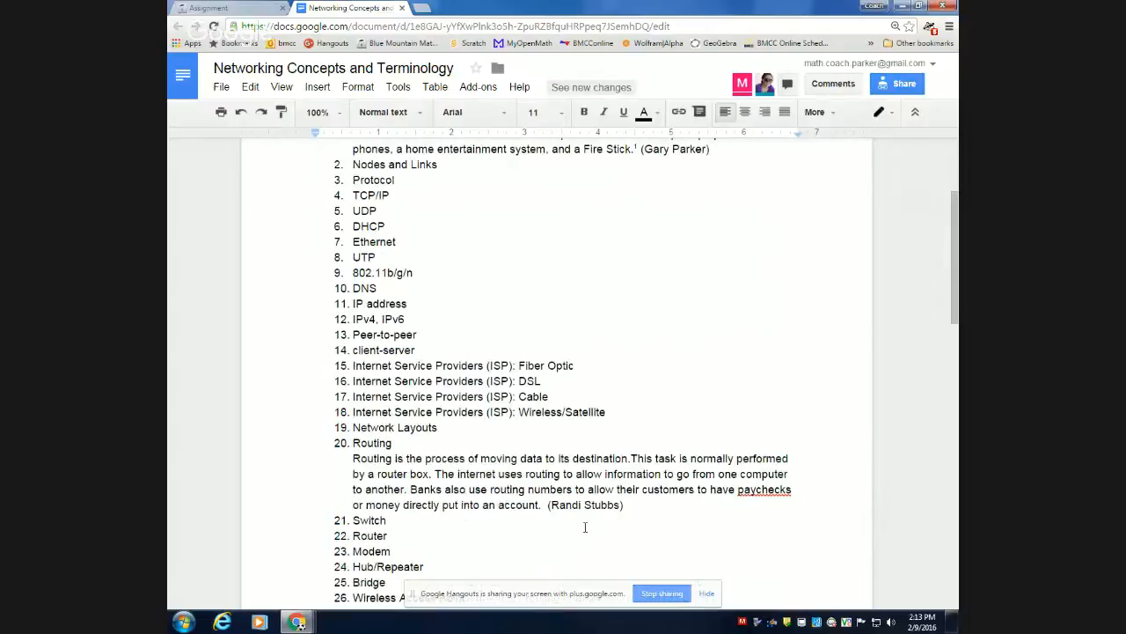
scroll(585, 527, down, 1)
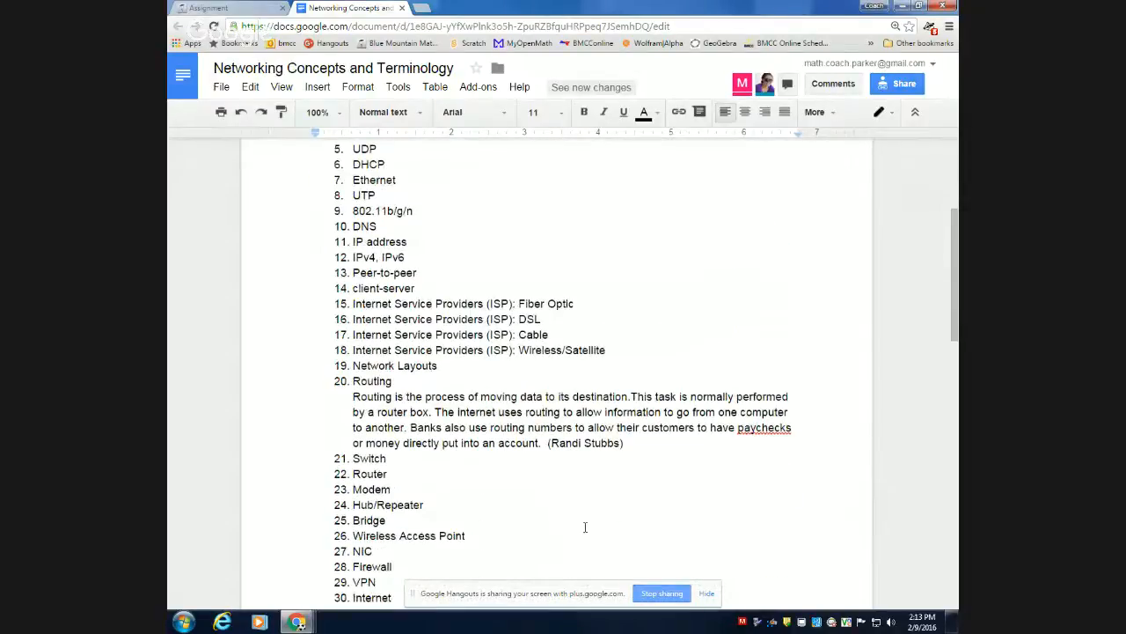
scroll(585, 527, down, 2)
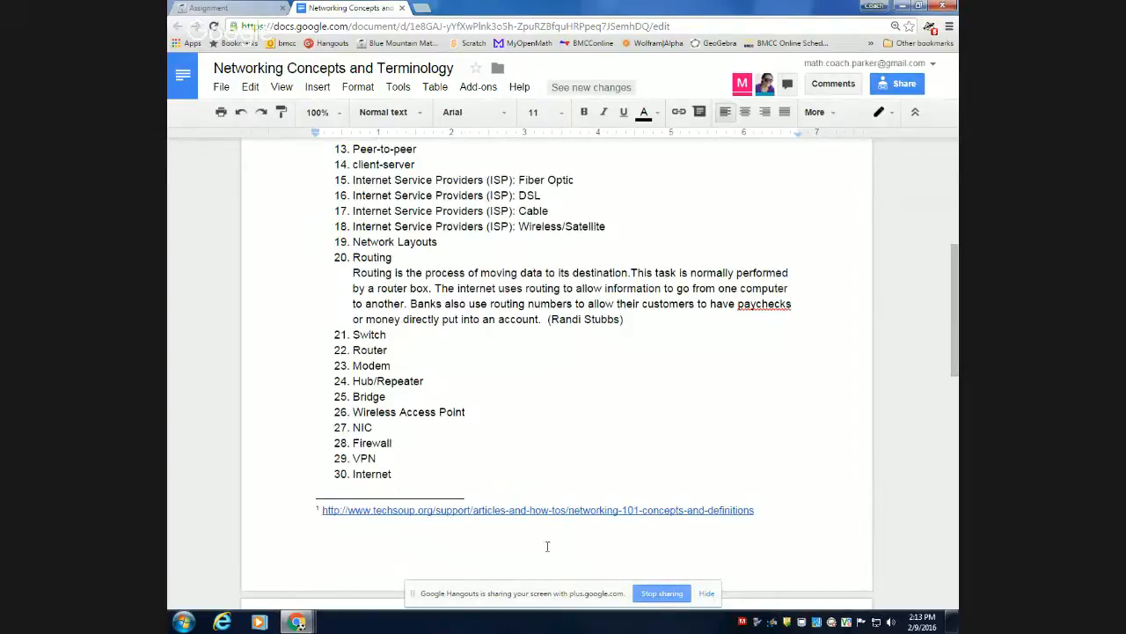
scroll(552, 479, up, 1)
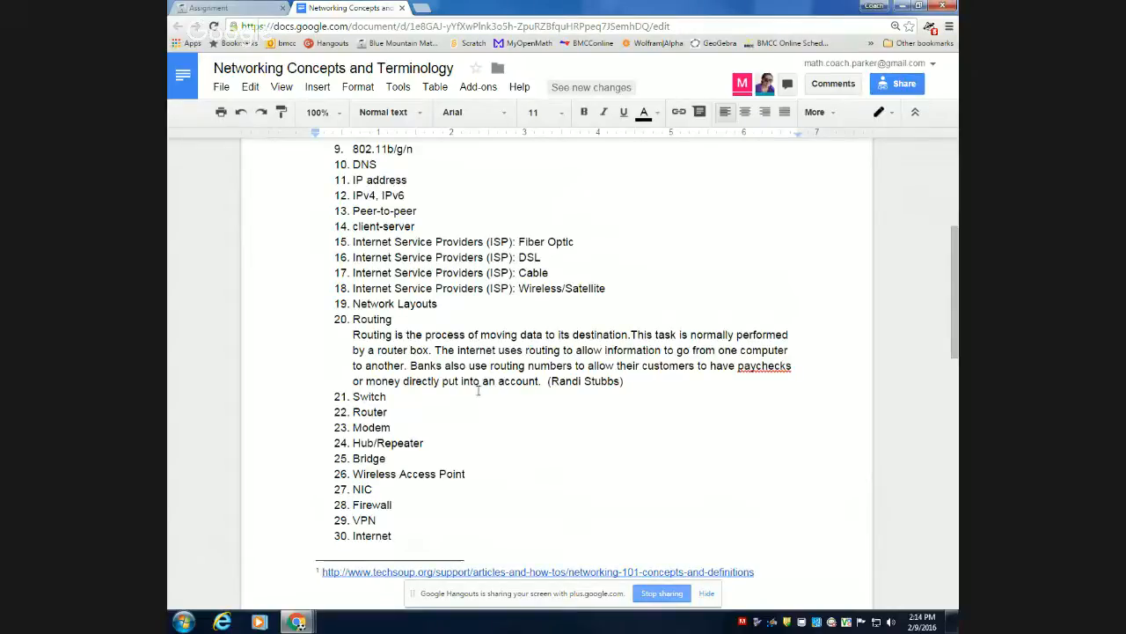
scroll(479, 391, up, 1)
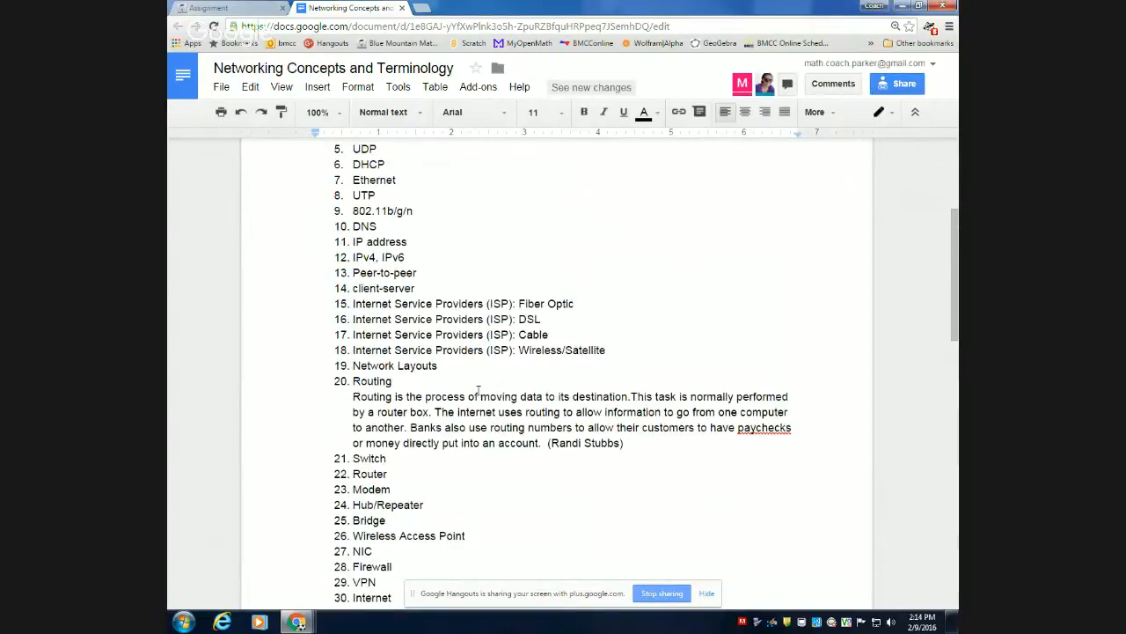
scroll(479, 391, up, 3)
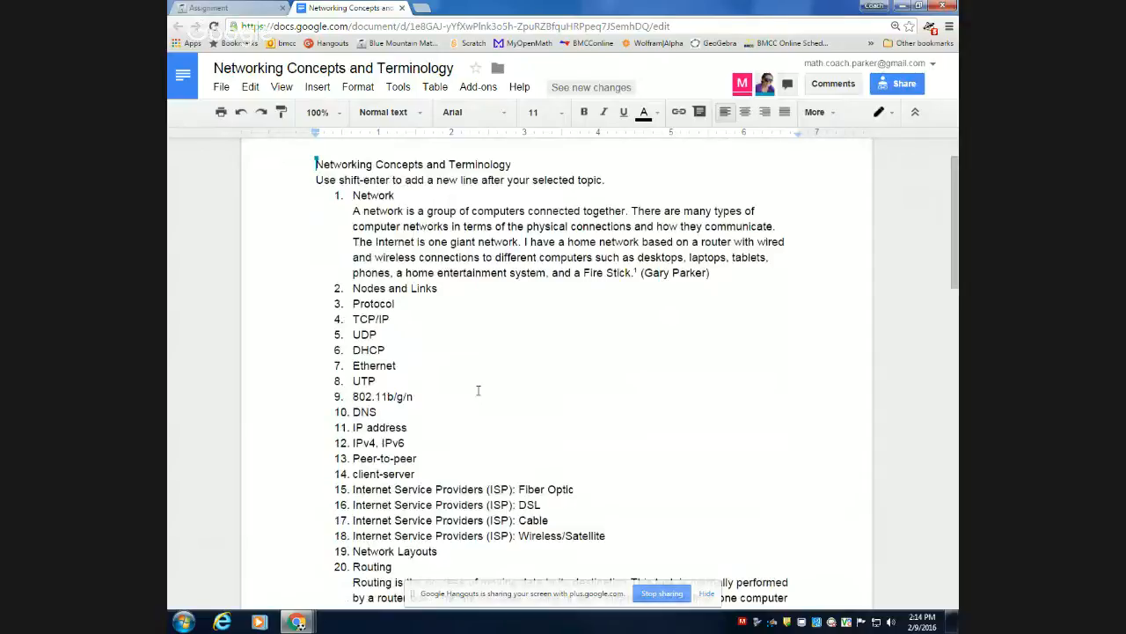
Start a comment on the word "box" in the Routing definition and discard it.
scroll(479, 390, down, 3)
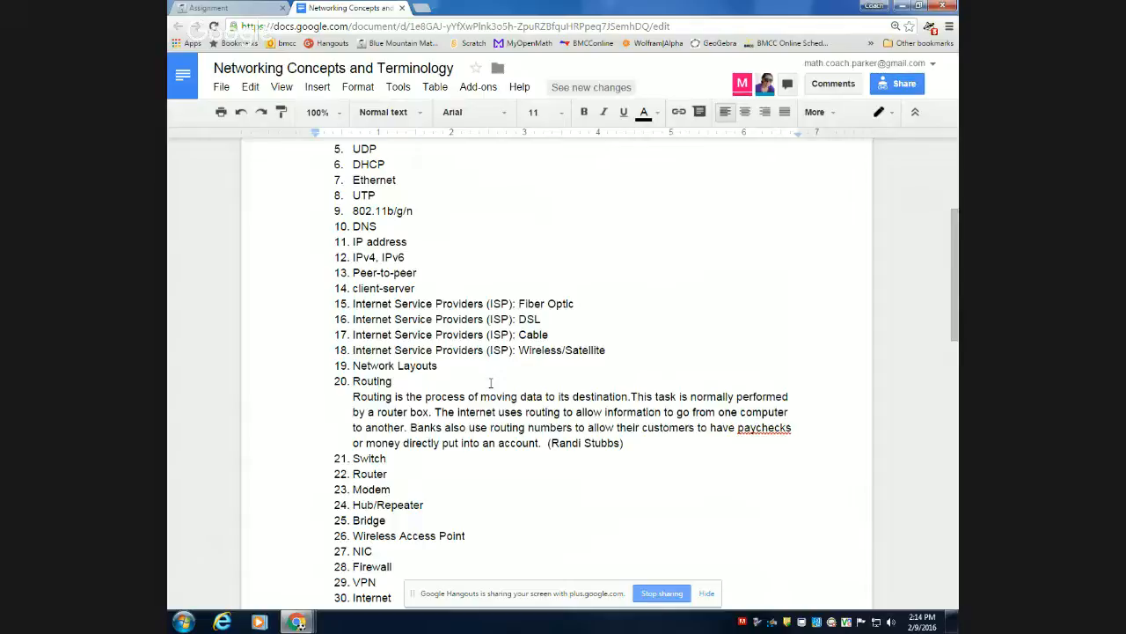
click(431, 411)
right_click(432, 411)
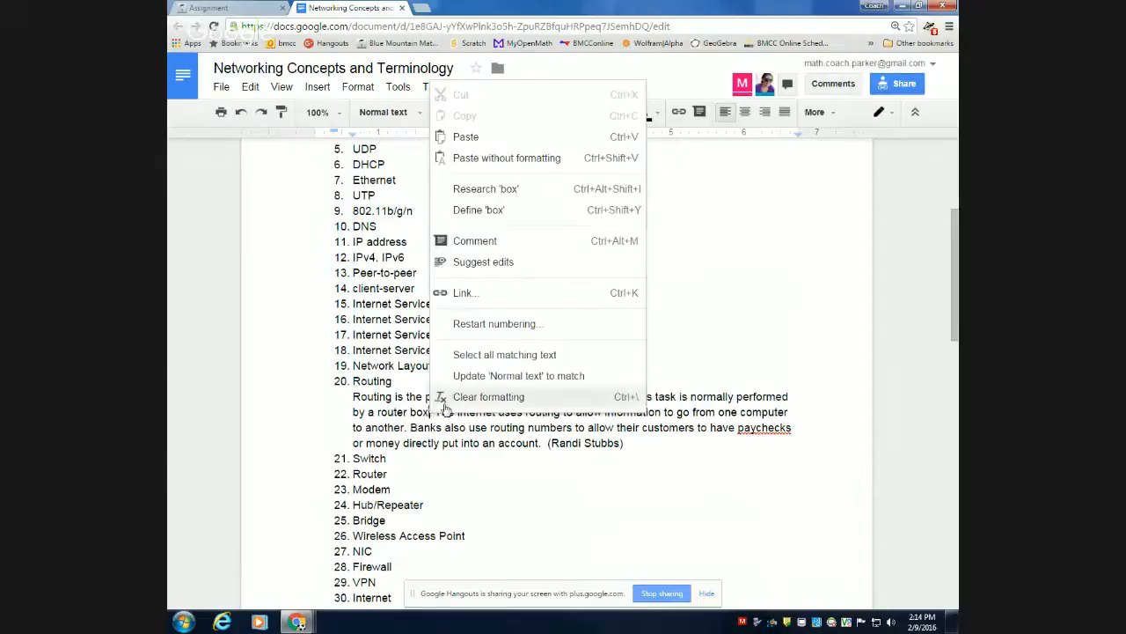
click(510, 244)
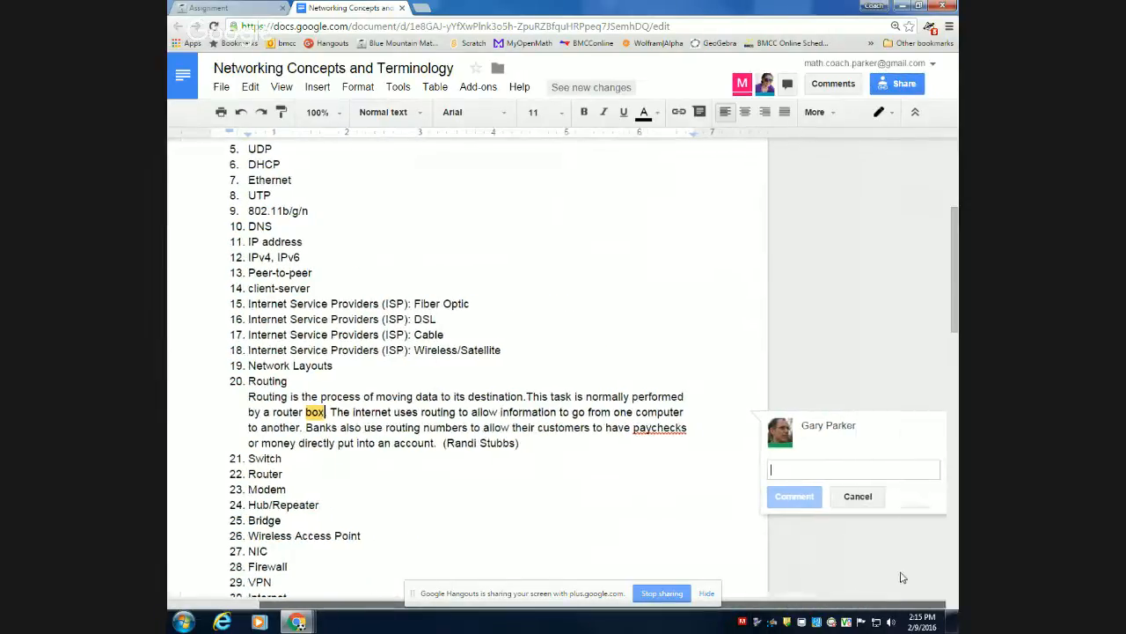
click(857, 496)
Try adding a new numbered line after the Ethernet item near the start of the document, and remove it.
key(ctrl+Home)
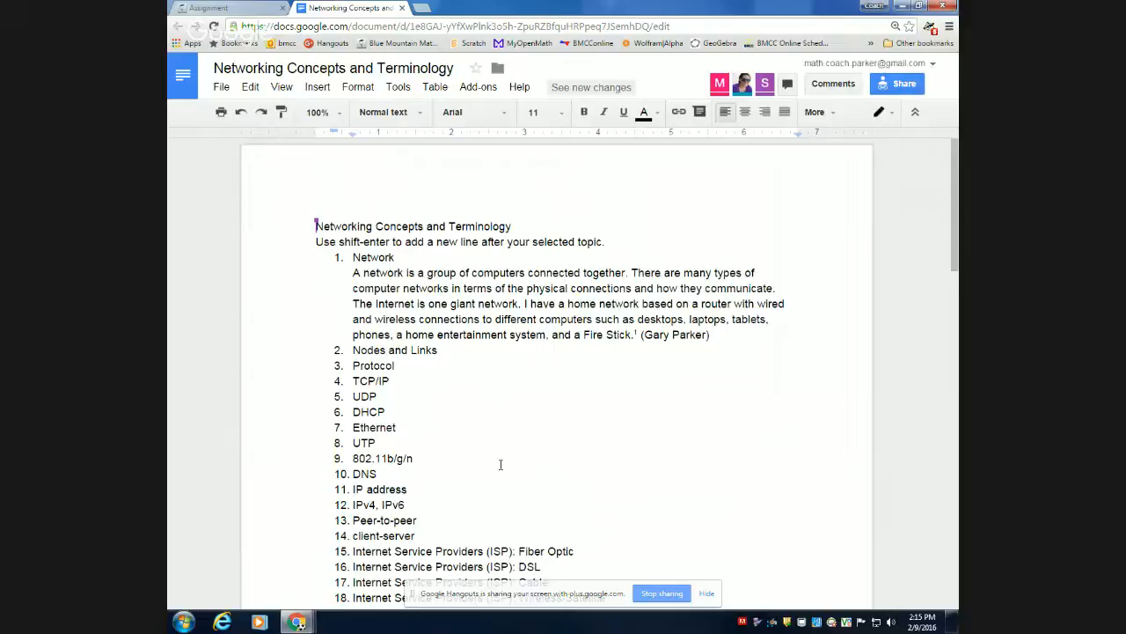
double_click(410, 430)
click(410, 429)
key(Return)
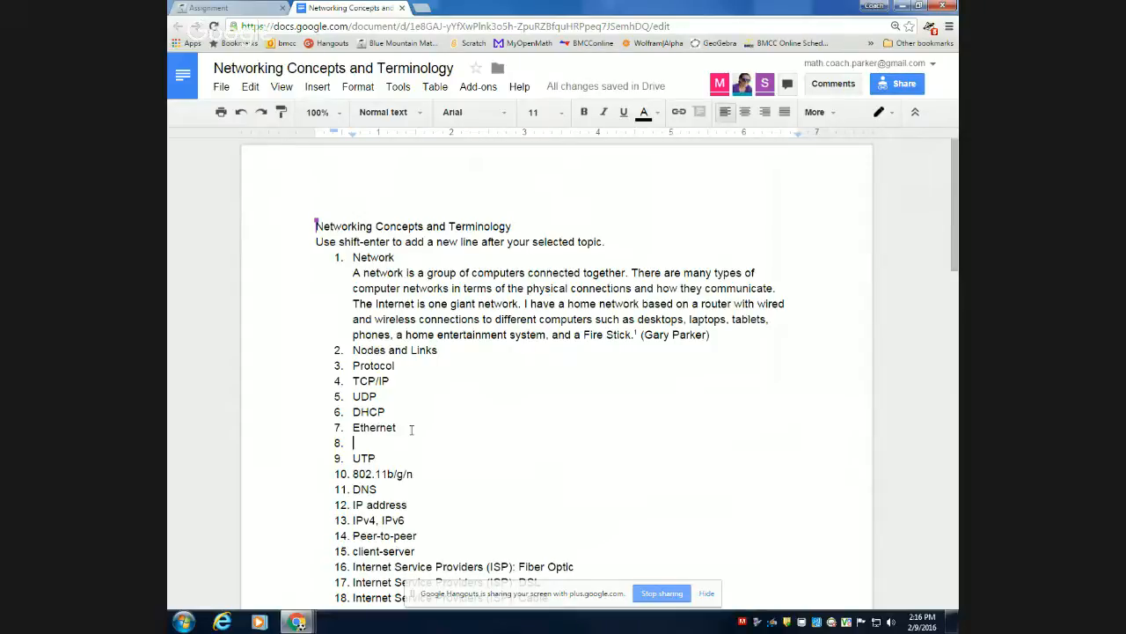
key(Return)
key(BackSpace)
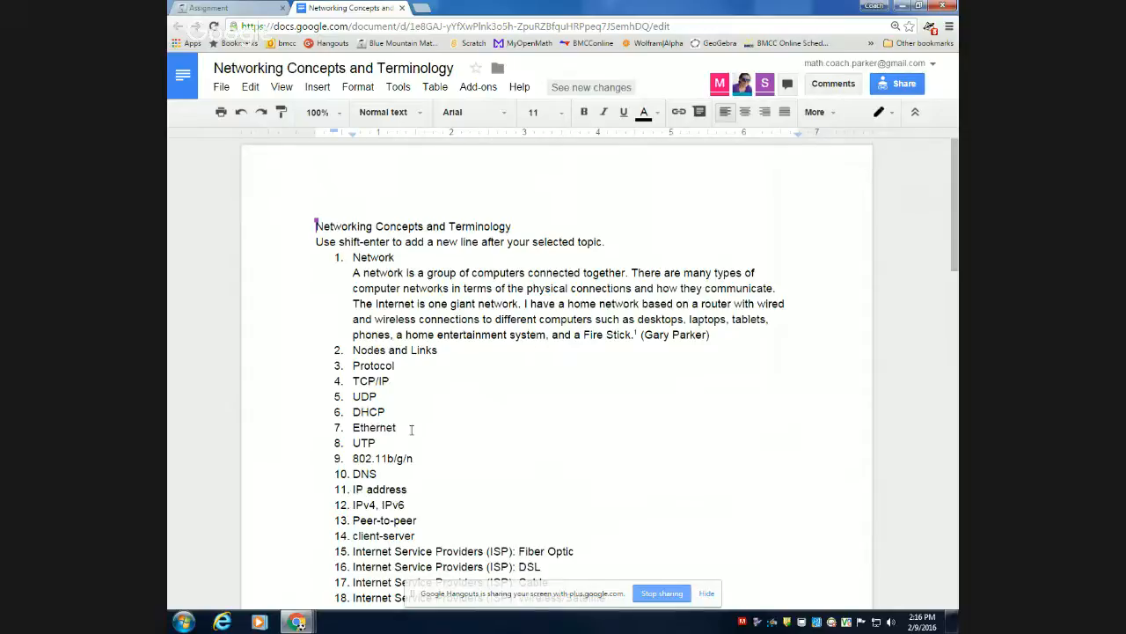
Add an unnumbered line under Ethernet with the placeholder text "kskjdhfkjsdahfkj", and delete that line.
key(shift+Return)
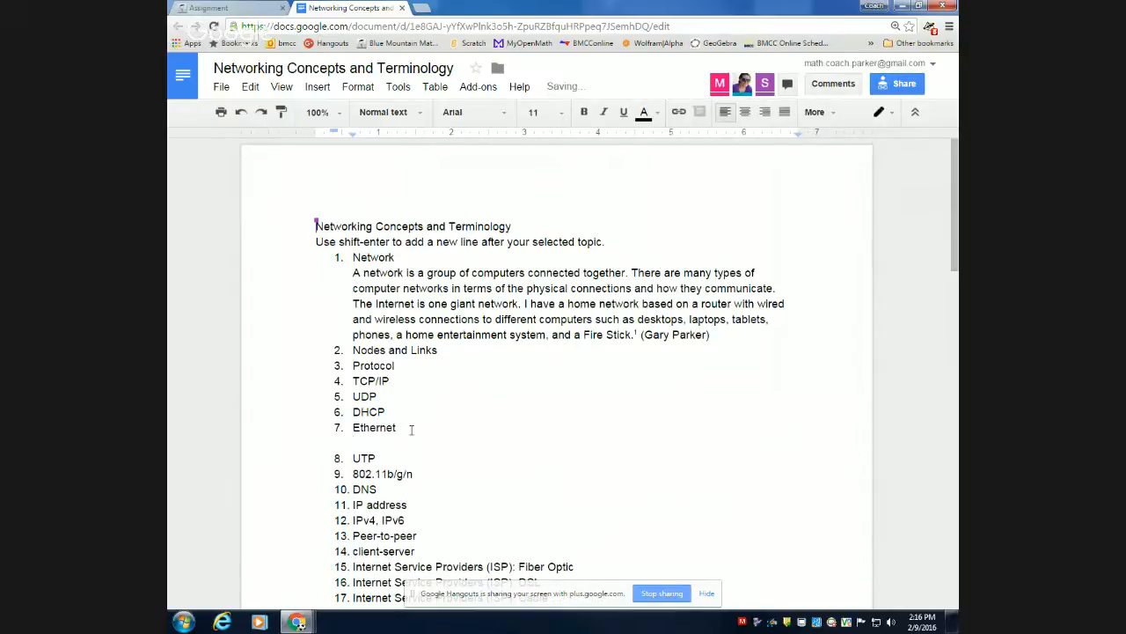
text(kskjdhfkjsdahfkj)
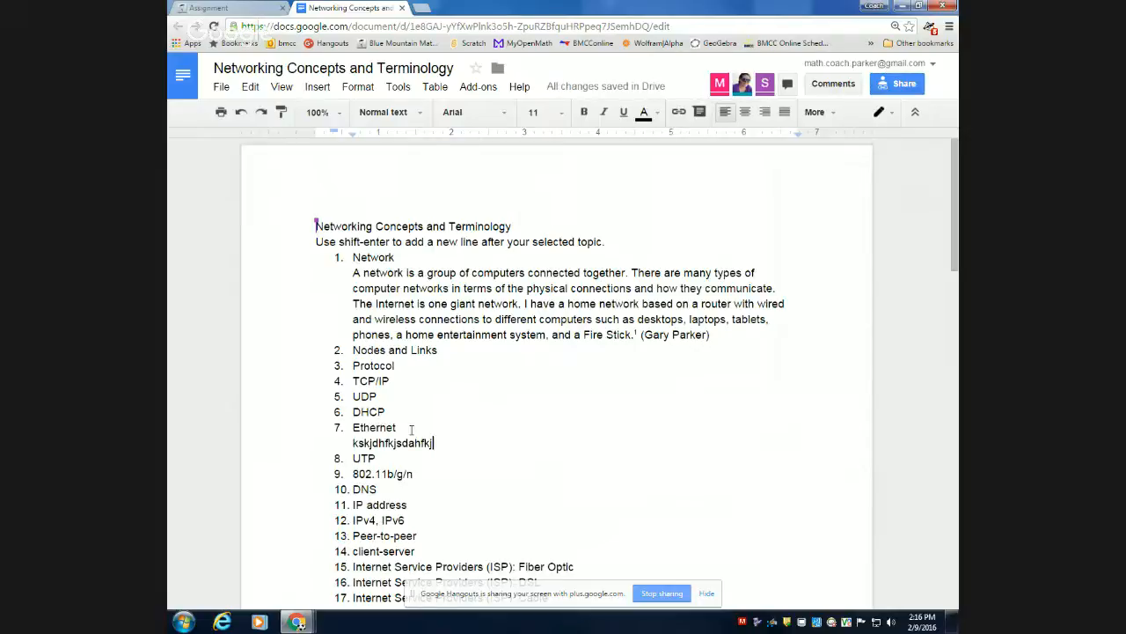
key(BackSpace)
key(BackSpace)
key(BackSpace)
key(BackSpace)
key(BackSpace)
key(BackSpace)
key(BackSpace)
key(BackSpace)
key(BackSpace)
key(BackSpace)
key(BackSpace)
key(BackSpace)
key(BackSpace)
key(BackSpace)
key(BackSpace)
key(BackSpace)
key(BackSpace)
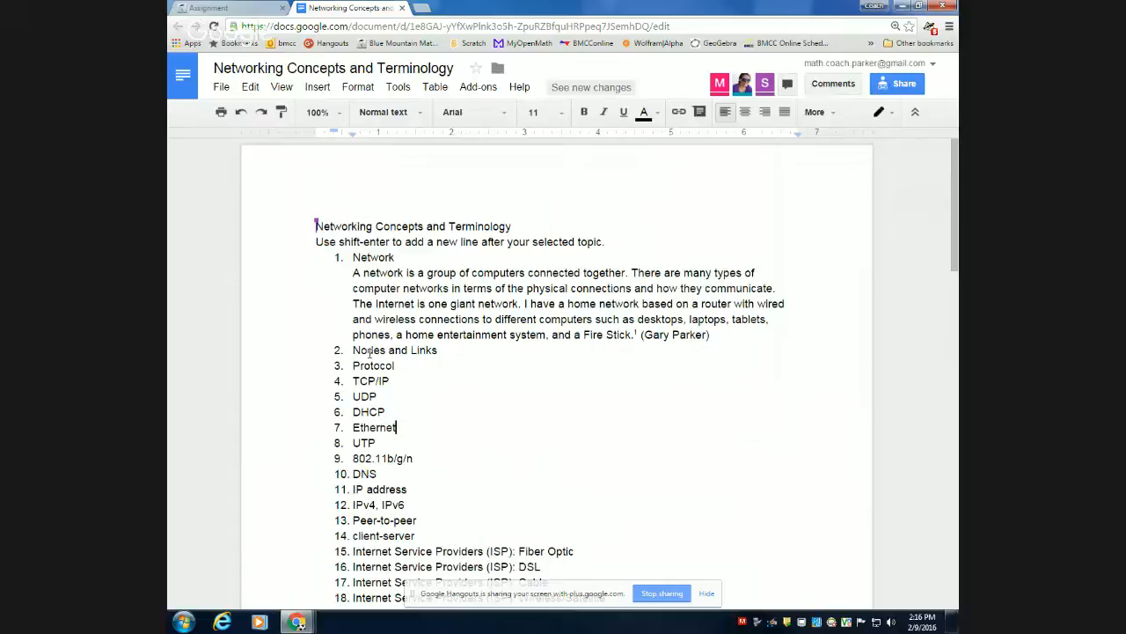
Insert a footnote after "The Internet is one giant network." in the Network definition, and delete its reference mark.
click(521, 303)
click(317, 87)
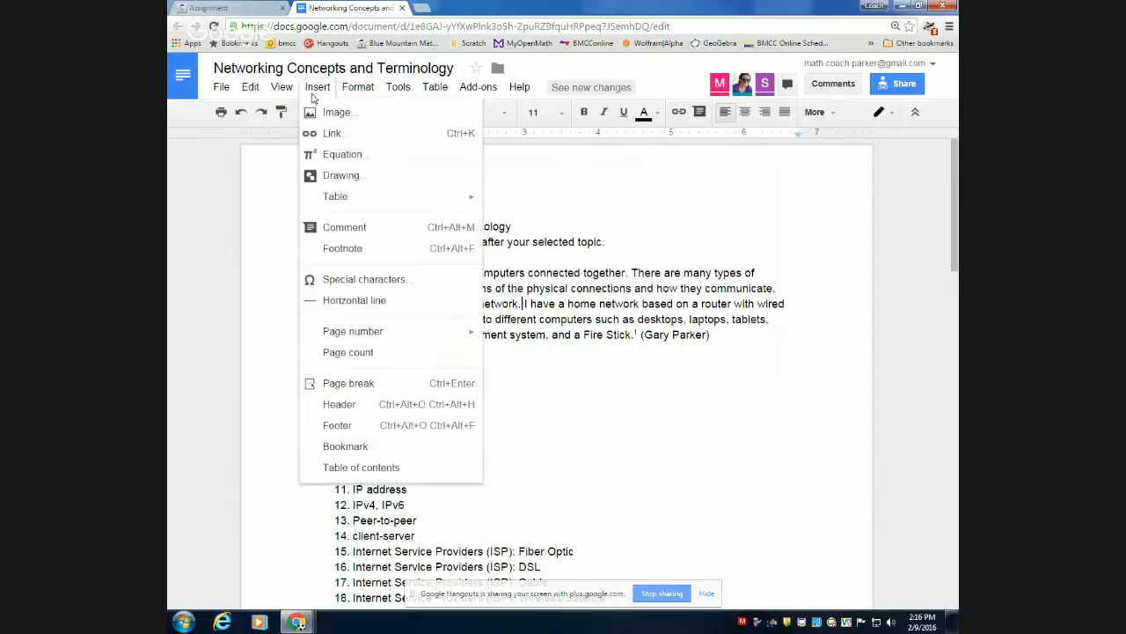
click(371, 247)
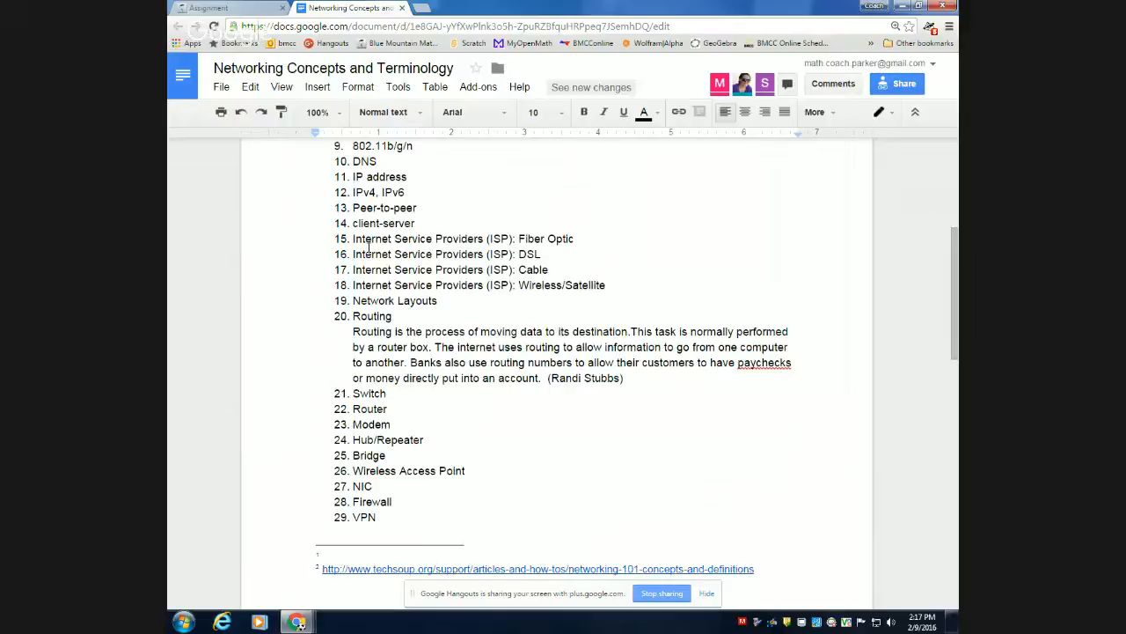
key(BackSpace)
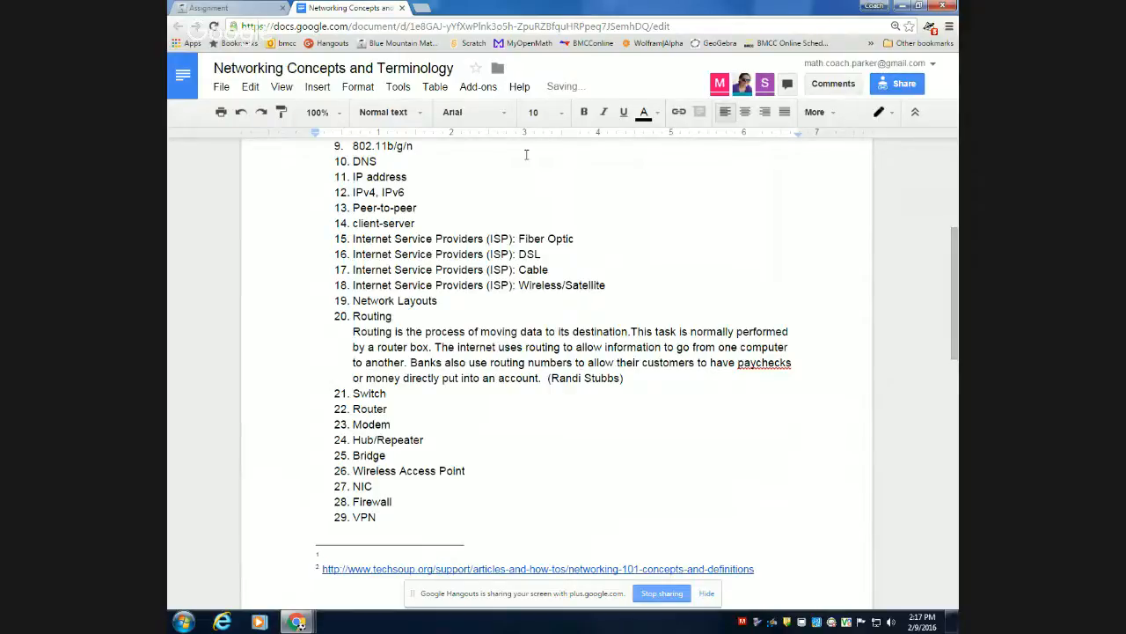
scroll(526, 154, down, 1)
key(ctrl+Home)
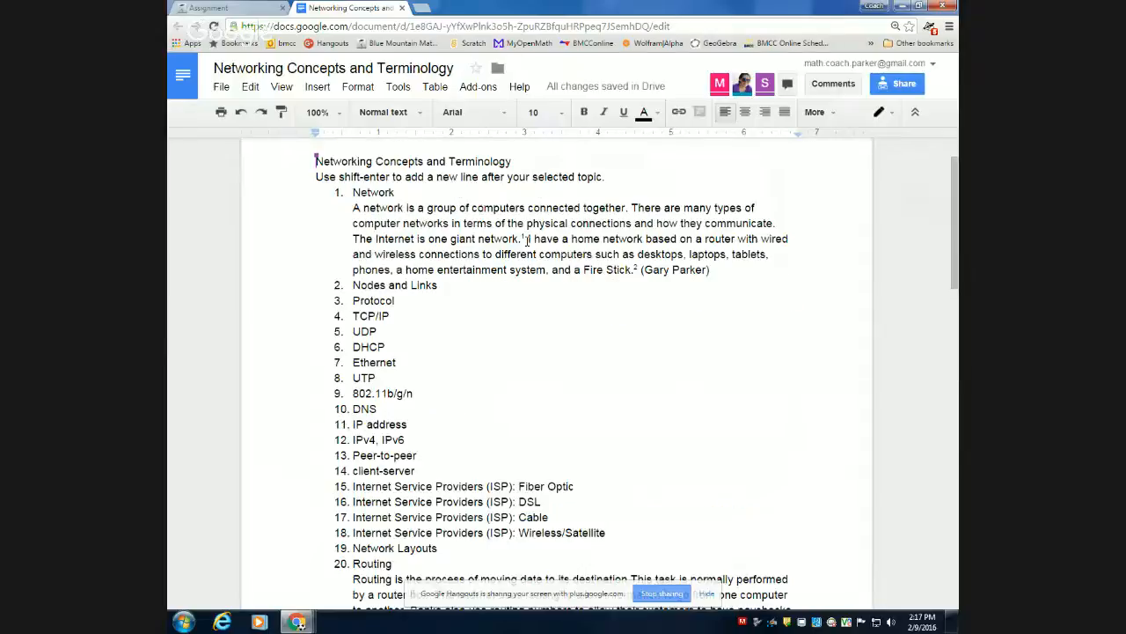
click(527, 239)
key(BackSpace)
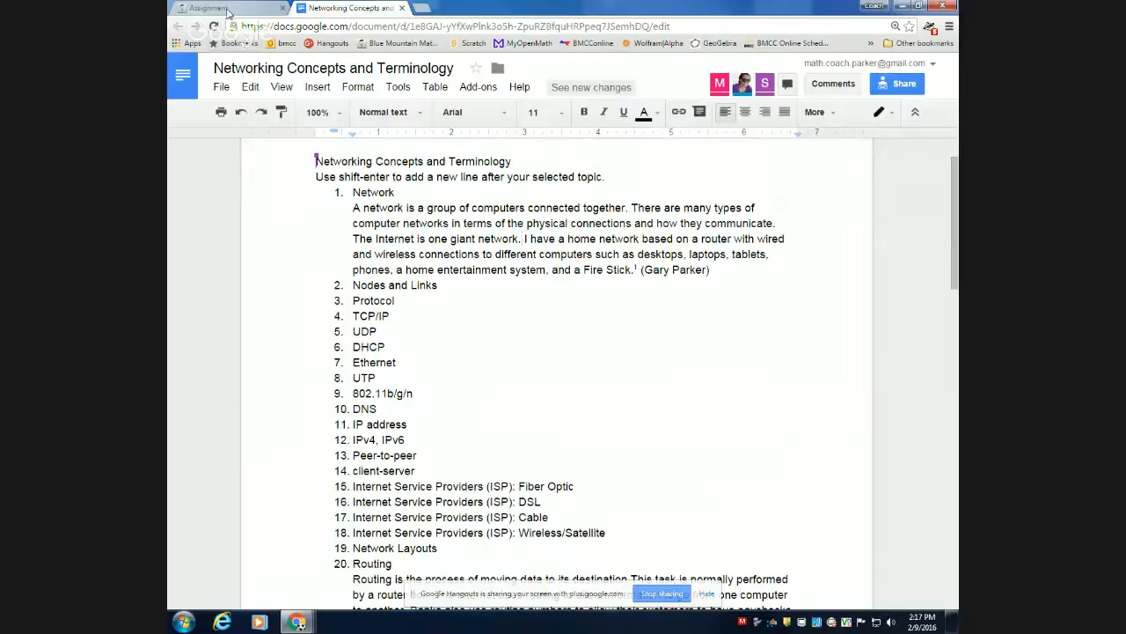
Close the Networking Concepts and Terminology document and return to the Networking Concepts Wiki assignment page.
click(402, 8)
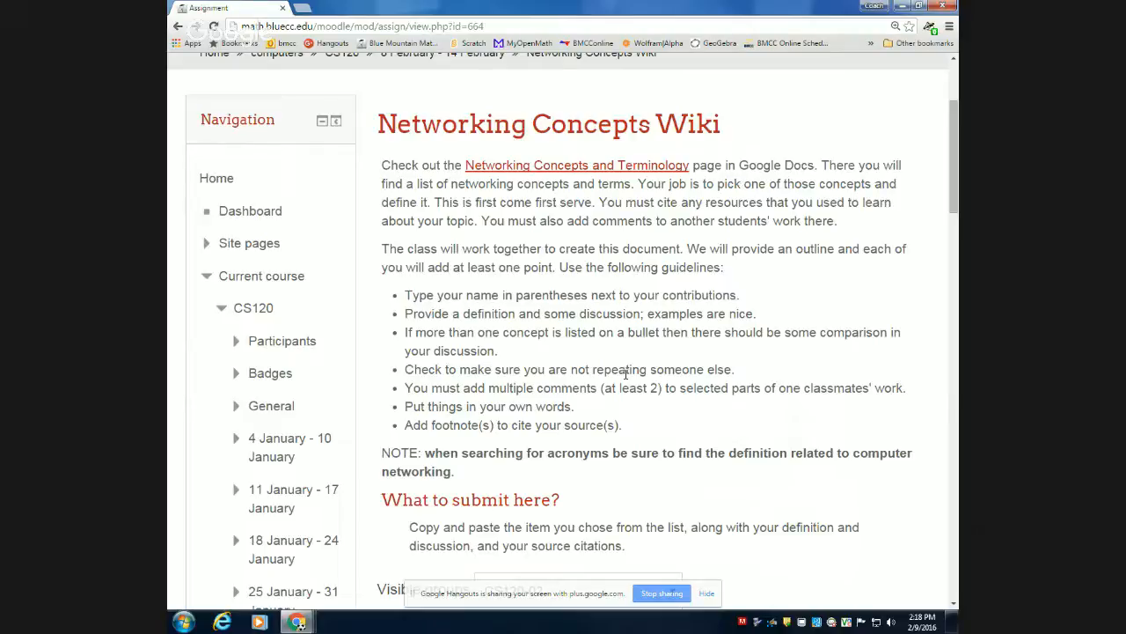
drag(606, 296, 618, 295)
click(622, 295)
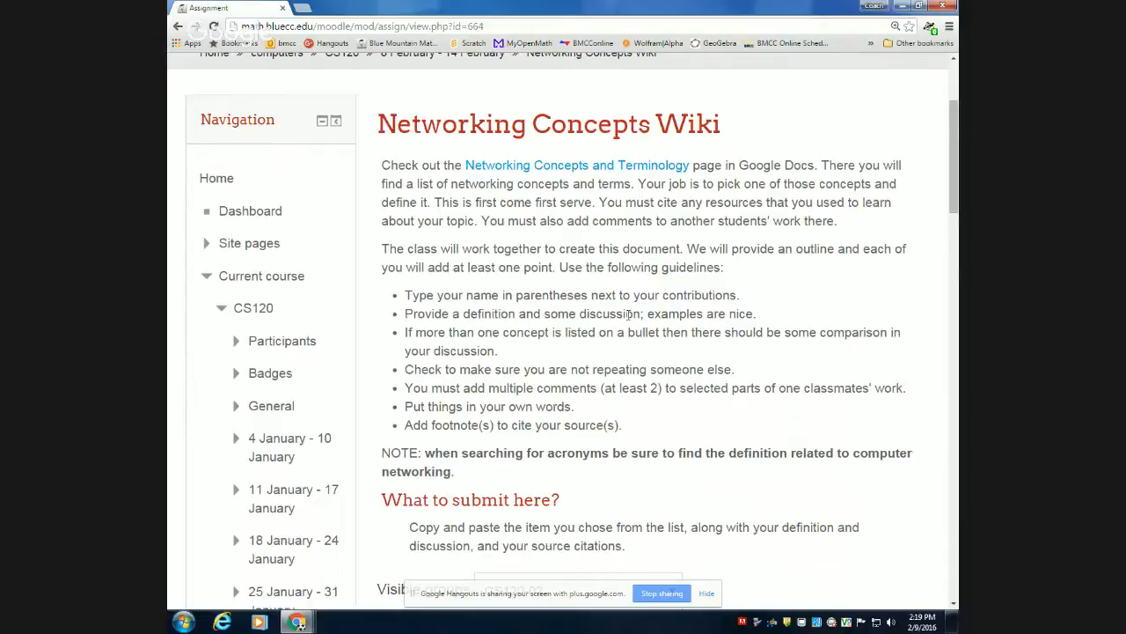
scroll(630, 315, down, 3)
scroll(630, 320, up, 2)
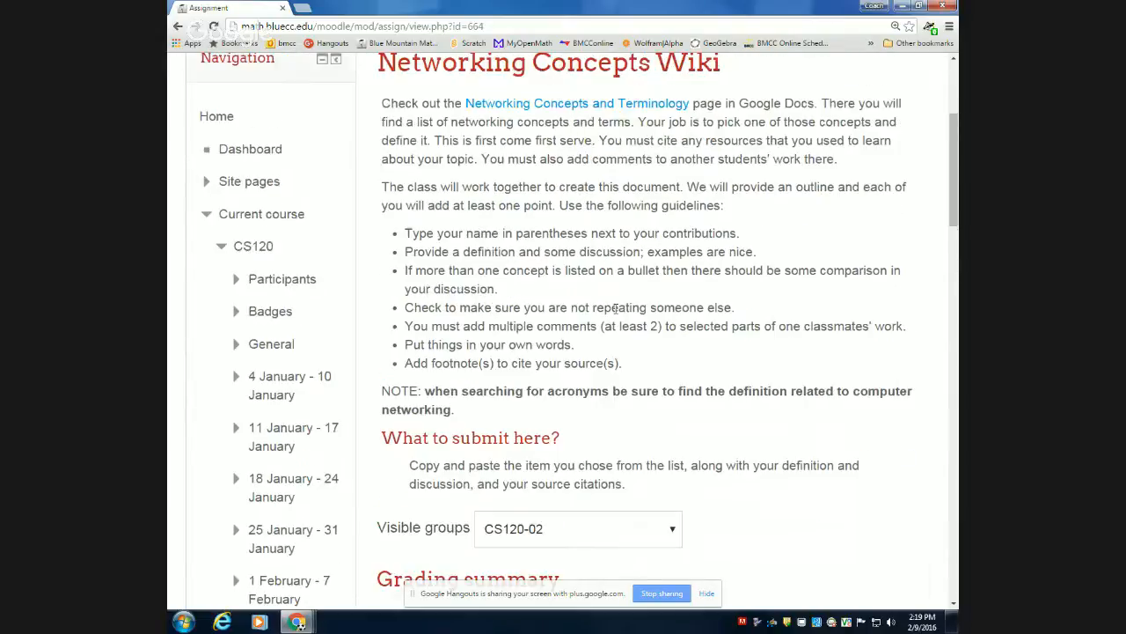
Open the Shared Images page from the 1 February - 7 February section of the course navigation.
scroll(616, 307, down, 5)
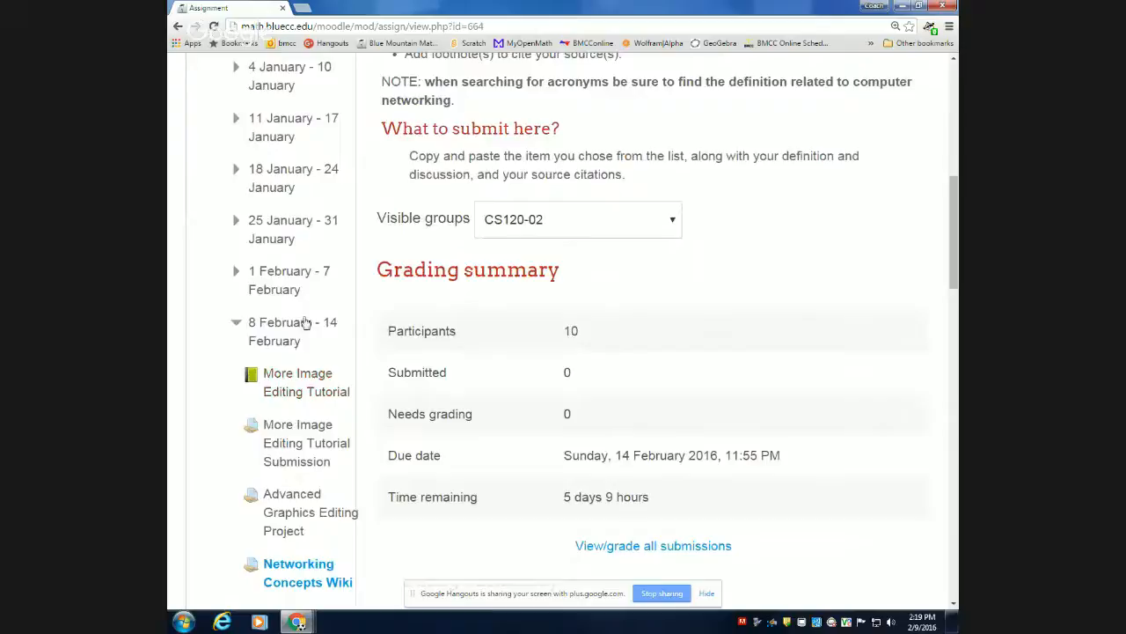
click(294, 271)
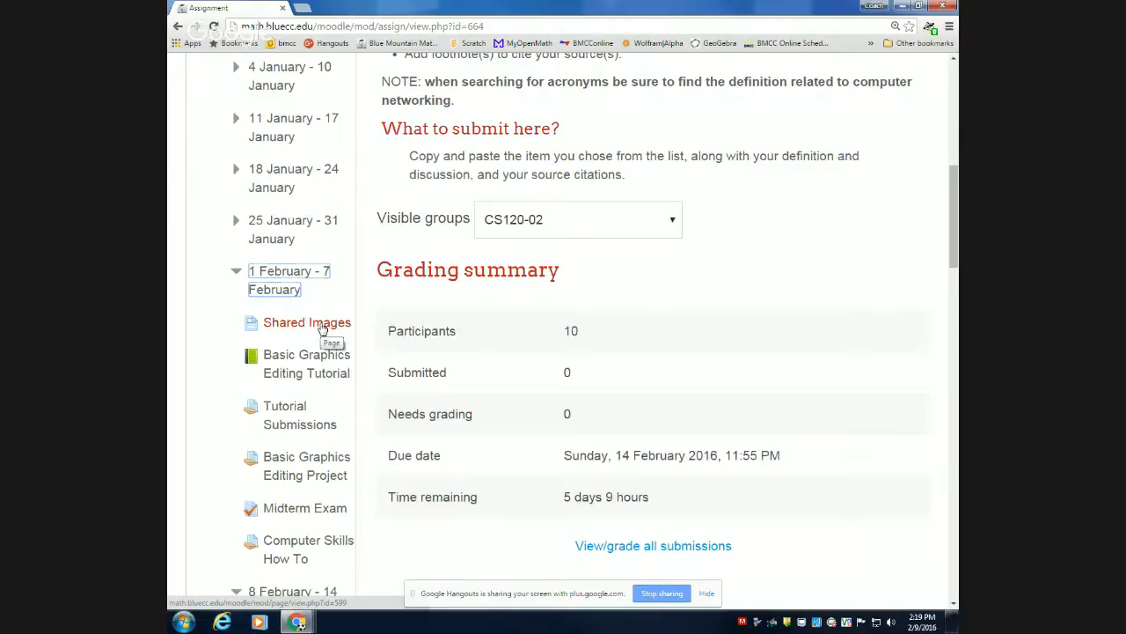
click(323, 328)
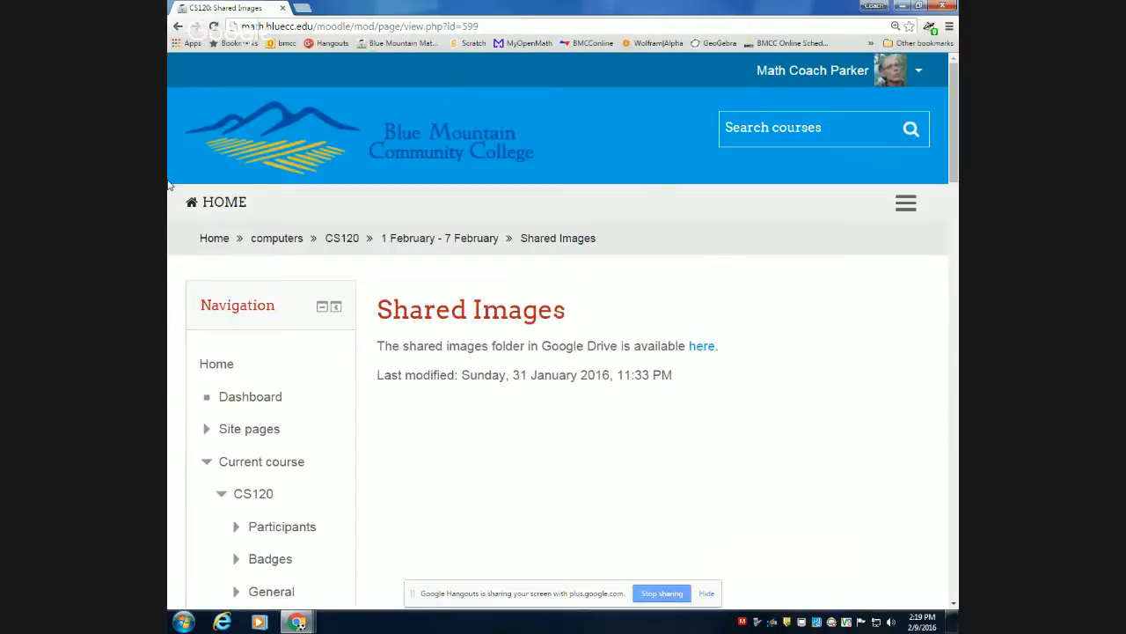
Switch to Google Drive in a new browser tab and open the images folder inside cs120.
click(302, 8)
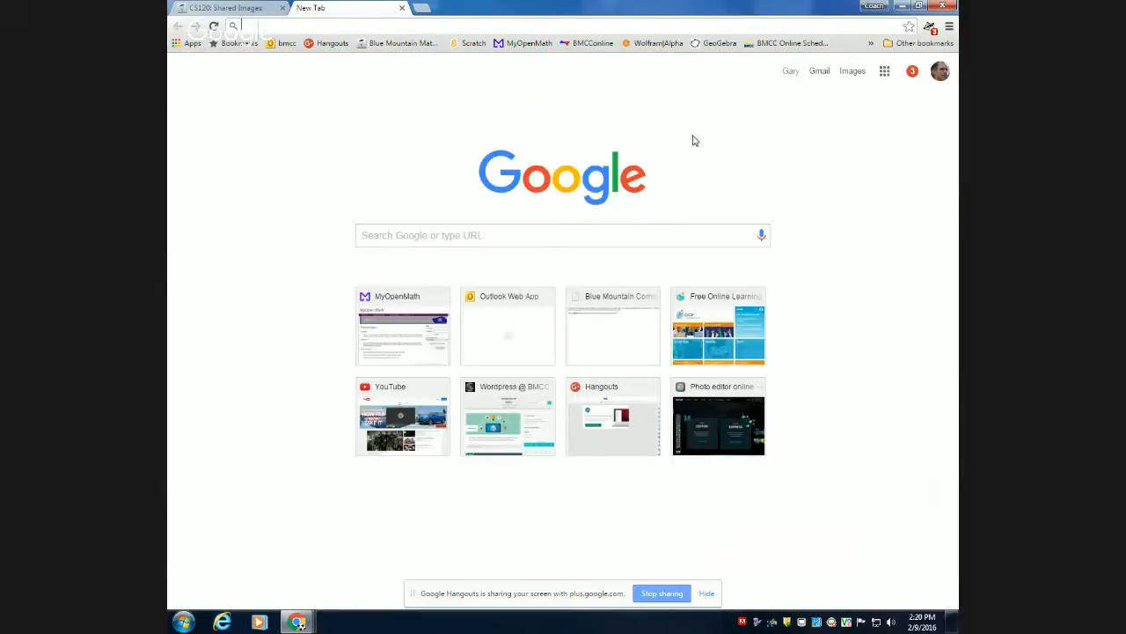
click(885, 73)
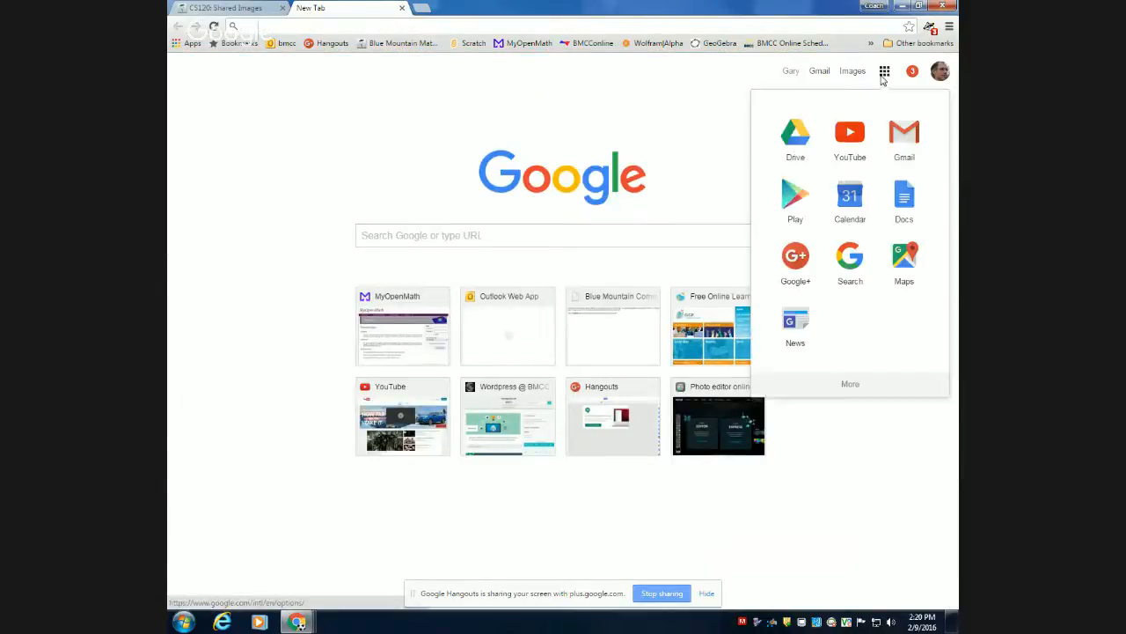
click(788, 153)
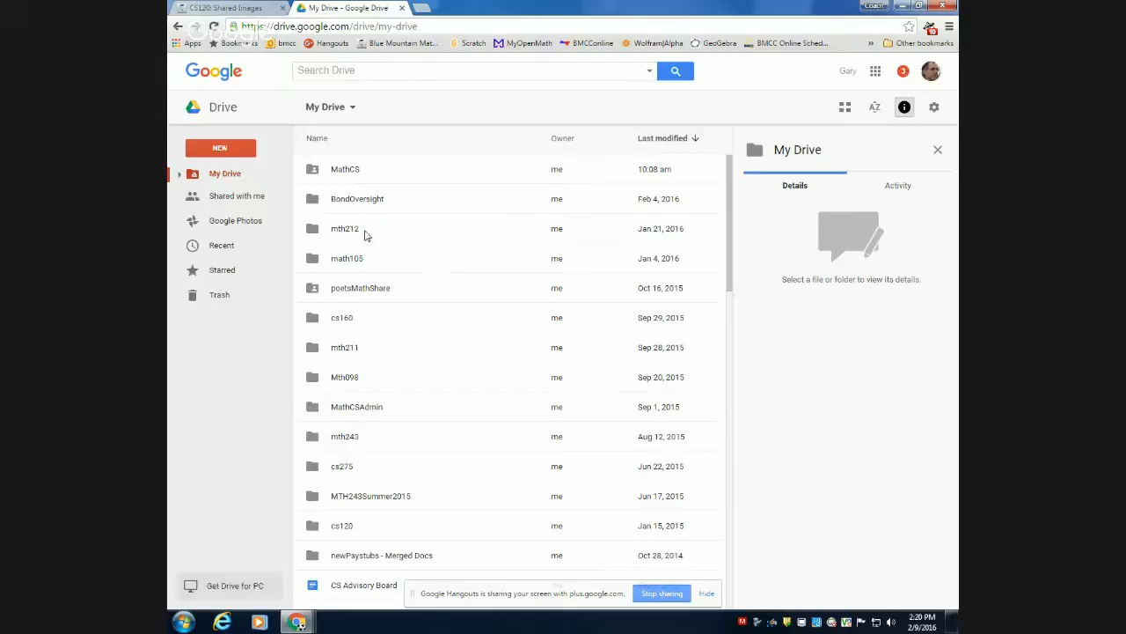
click(344, 527)
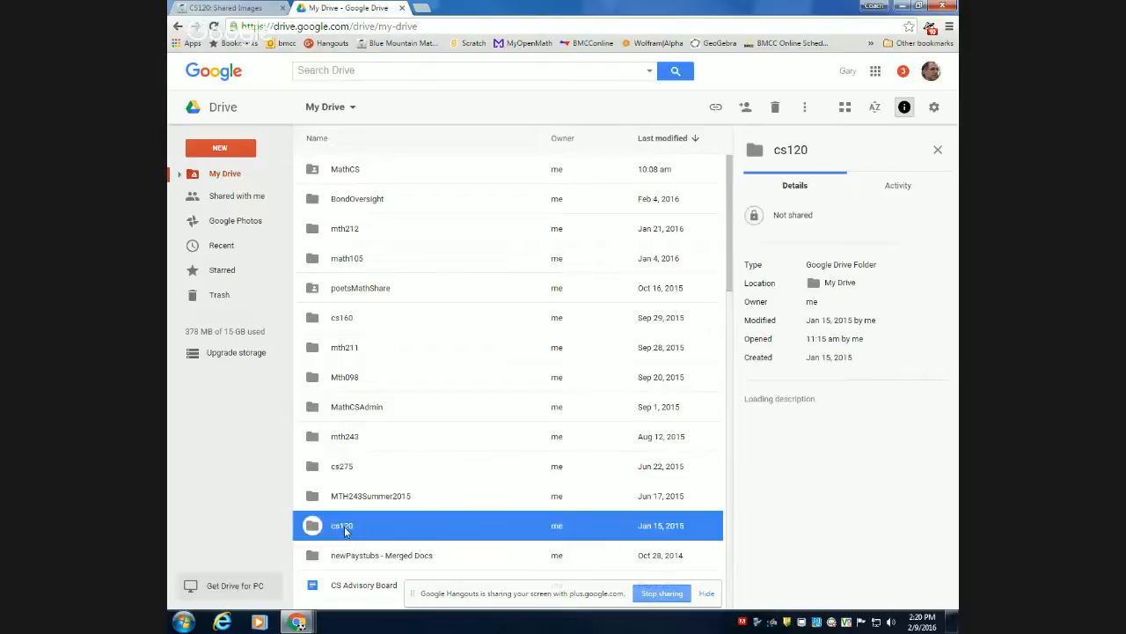
double_click(344, 526)
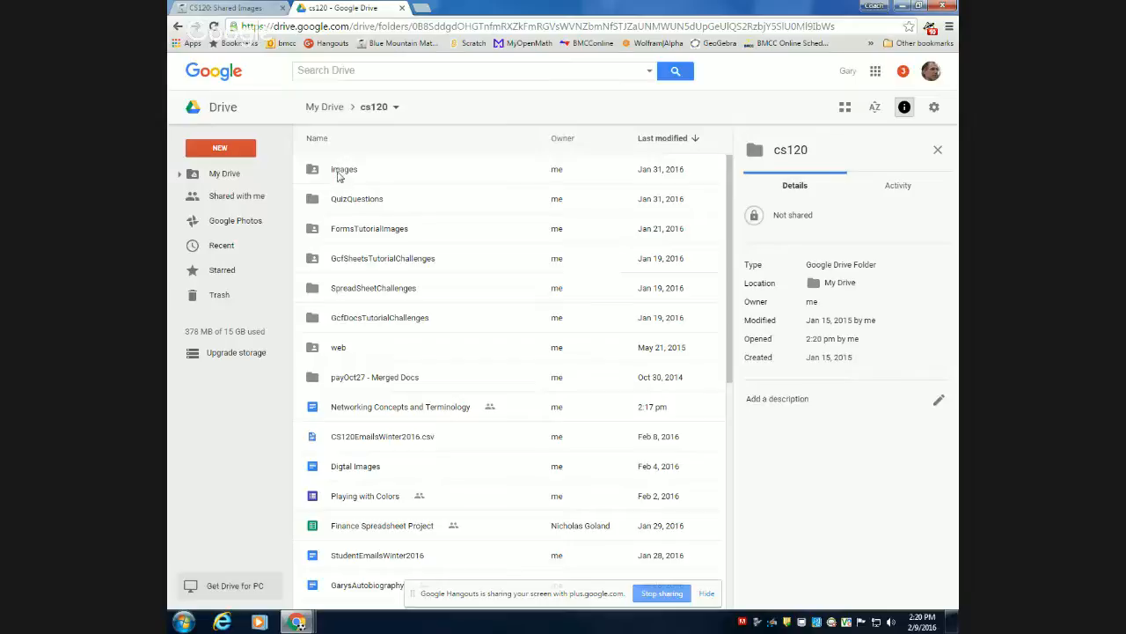
double_click(337, 176)
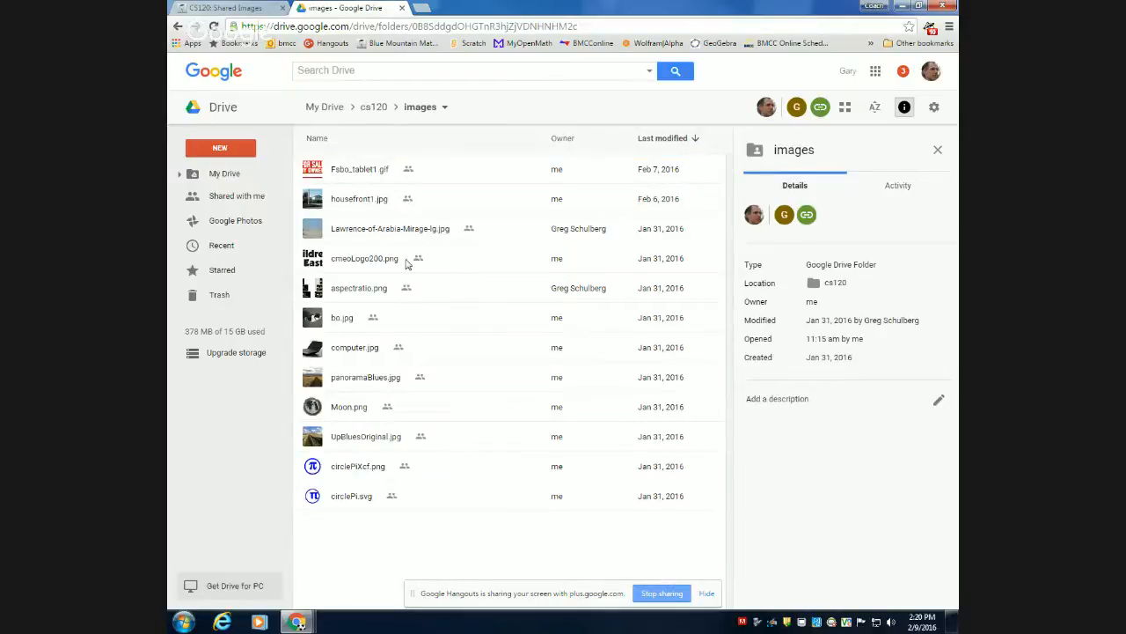
Preview Lawrence-of-Arabia-Mirage-lg.jpg and open it with Pixlr Editor.
double_click(424, 232)
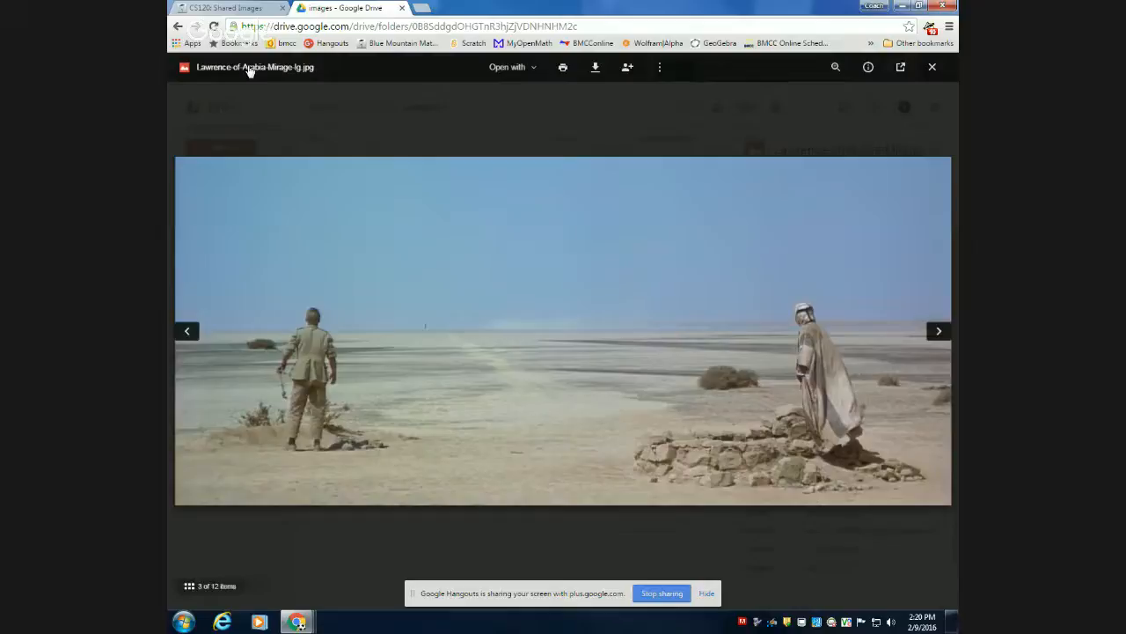
click(533, 68)
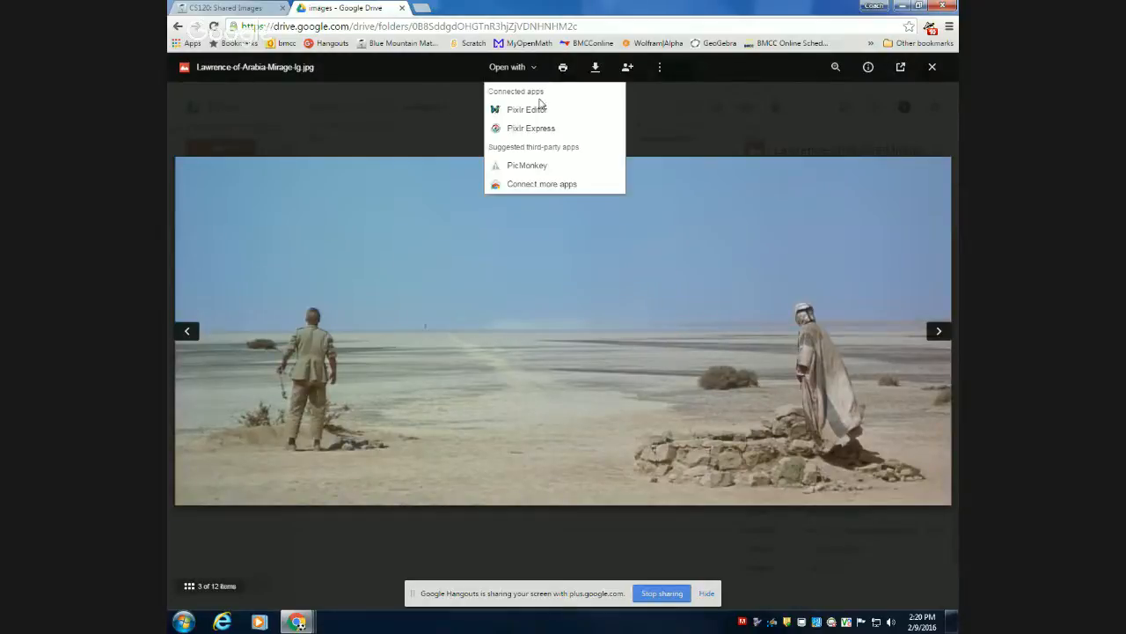
click(543, 113)
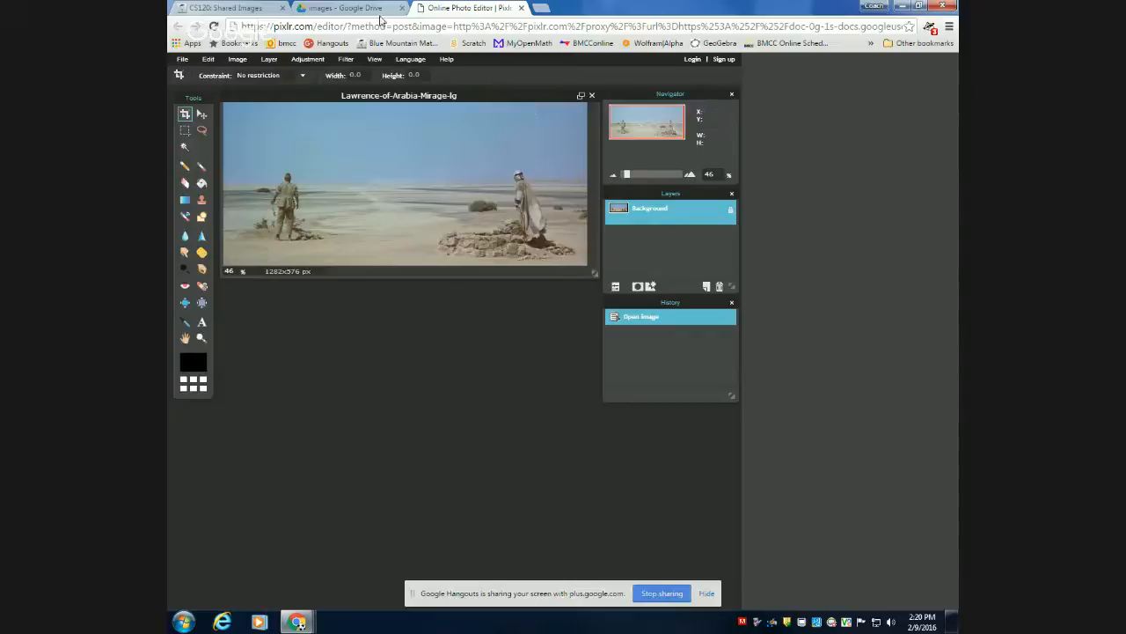
Return to the Google Drive preview of Lawrence-of-Arabia-Mirage-lg.jpg, open it in its own tab and download the file.
click(373, 13)
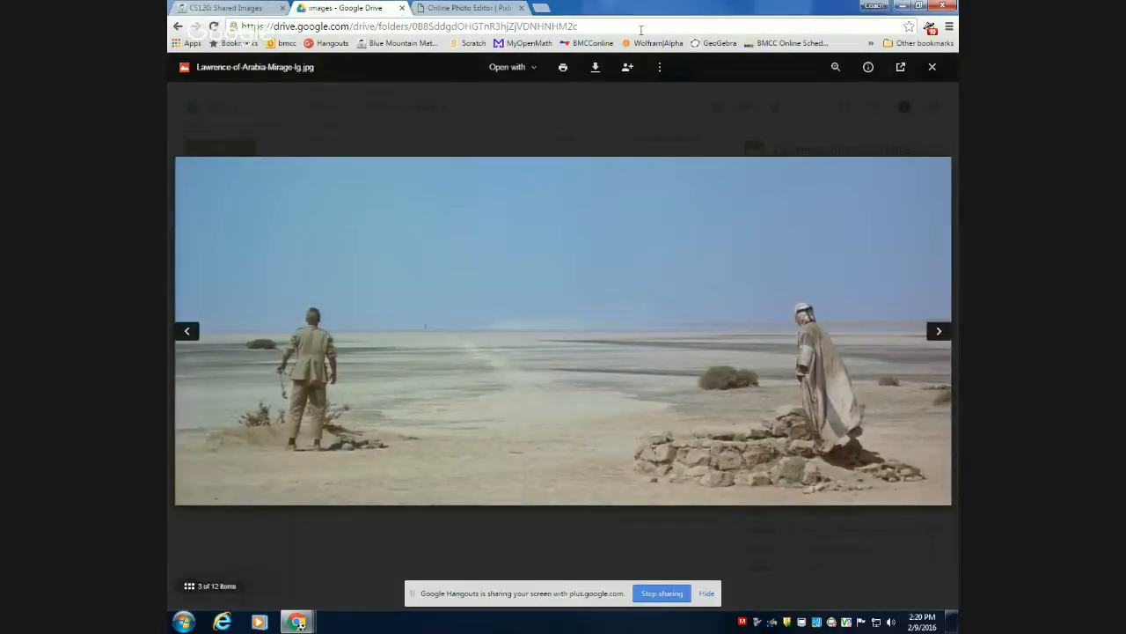
click(595, 74)
click(900, 67)
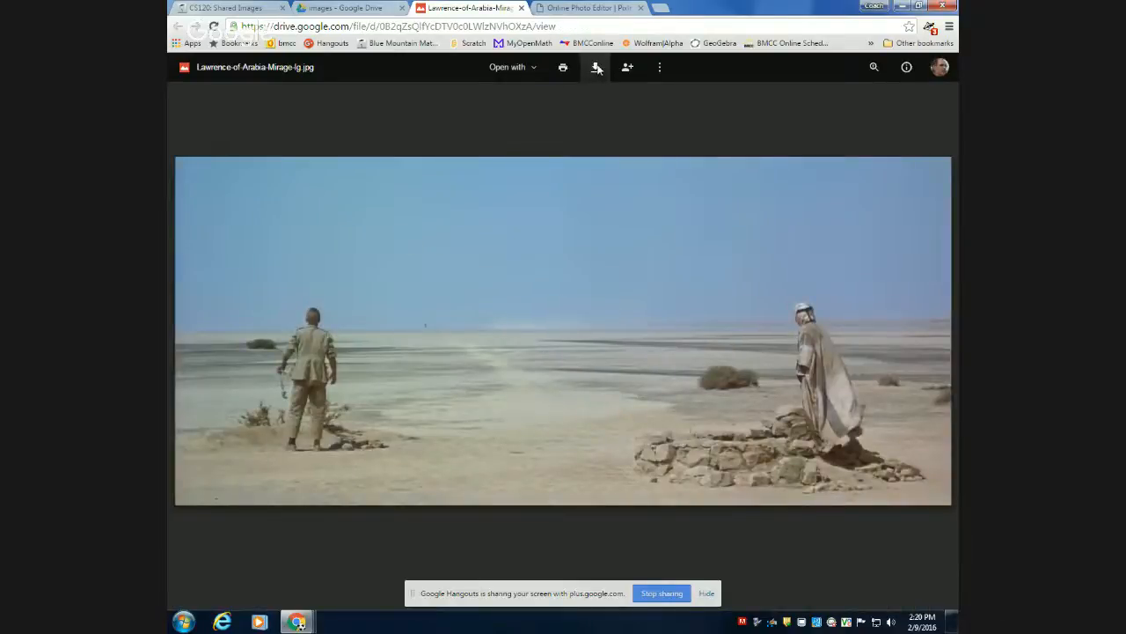
click(596, 67)
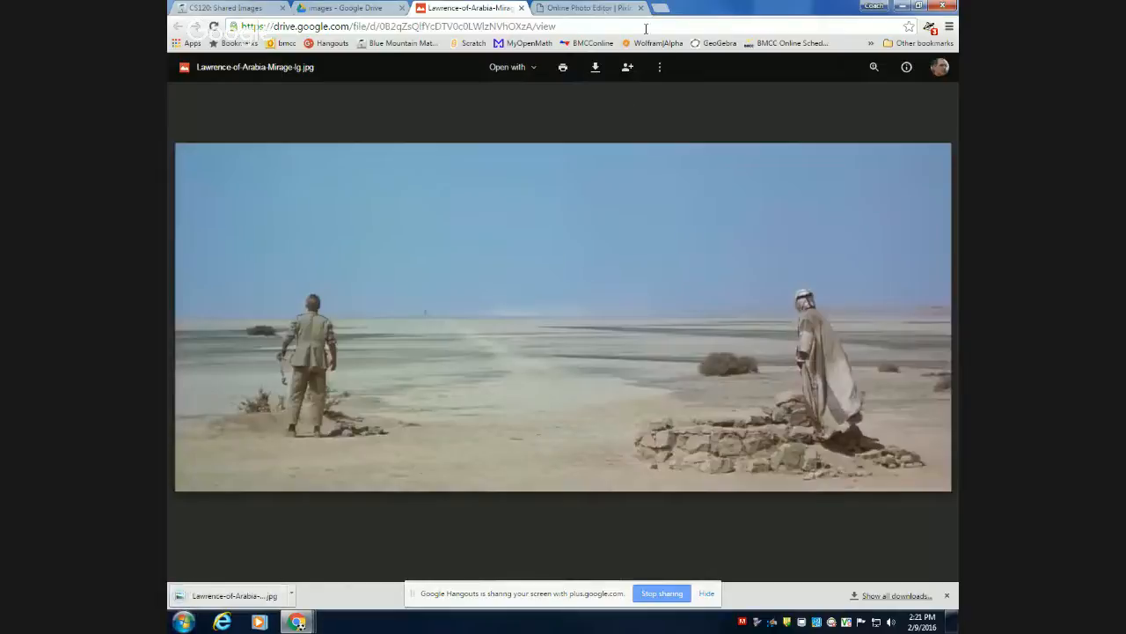
Switch back to Pixlr Editor and look at the commands for opening an image.
click(603, 9)
click(182, 59)
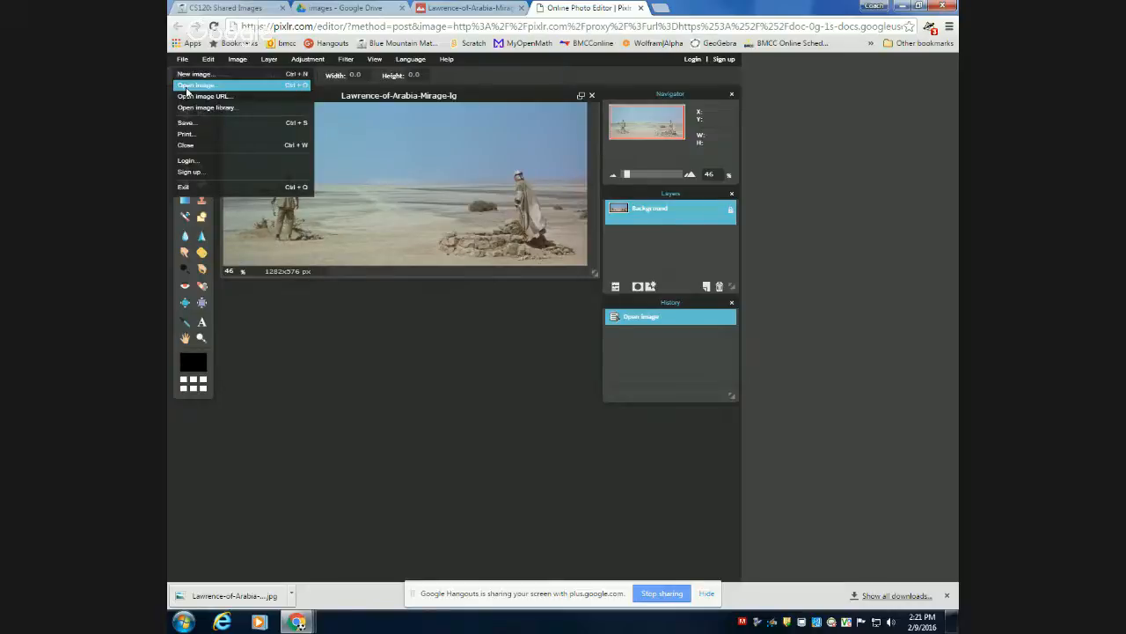
click(339, 366)
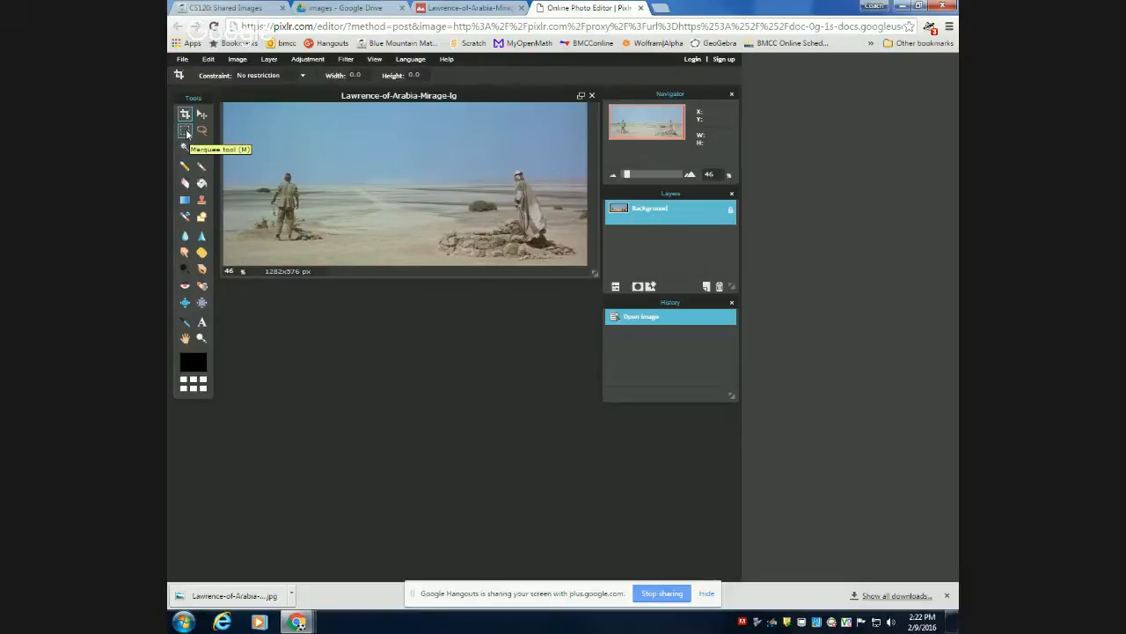
Choose the Lasso tool, enlarge the image window and show the man in khaki at 150% zoom.
click(185, 132)
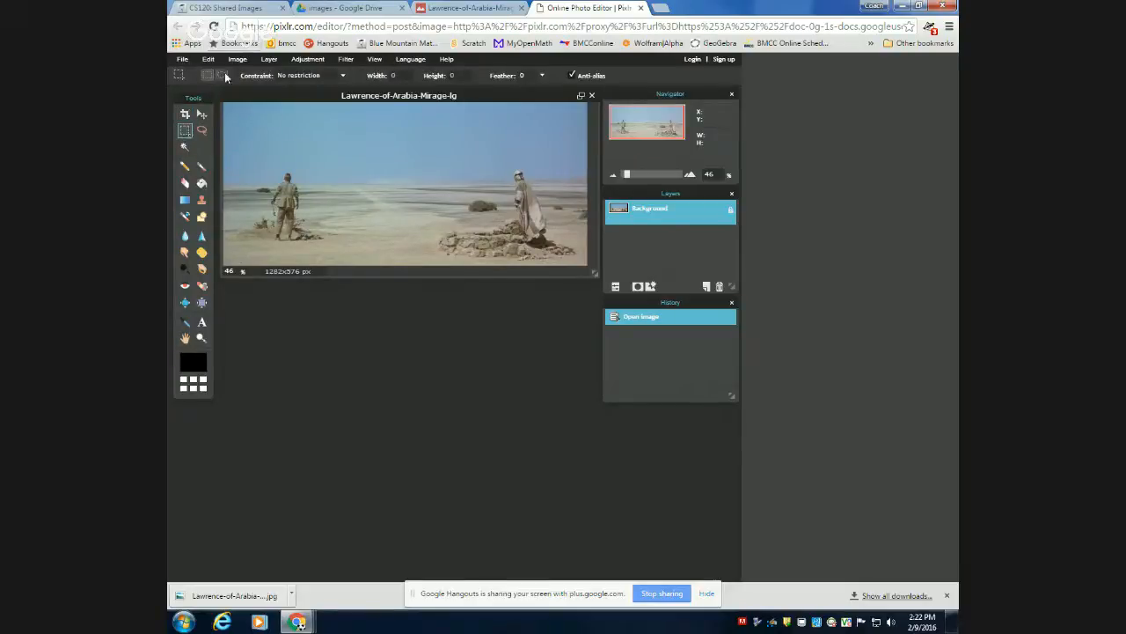
click(202, 131)
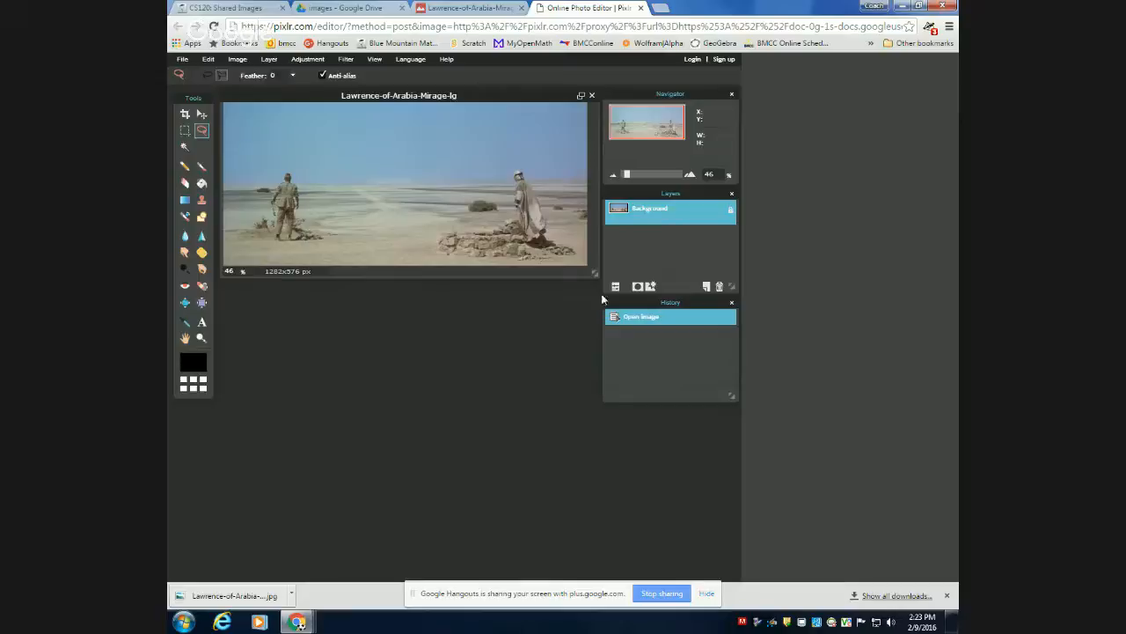
scroll(299, 204, up, 3)
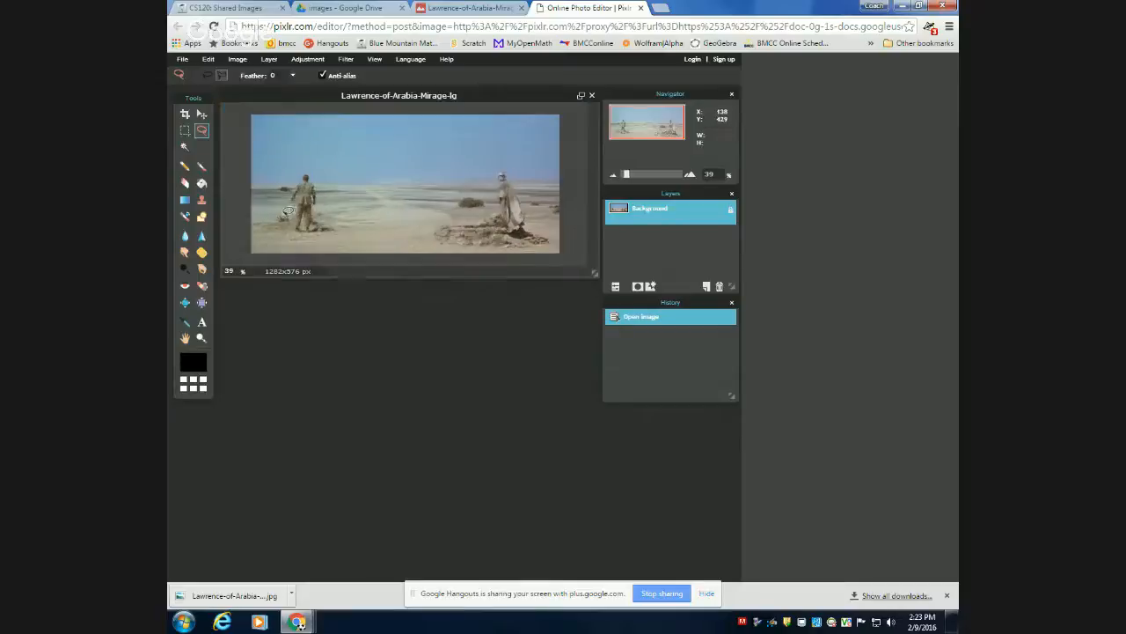
scroll(295, 215, up, 5)
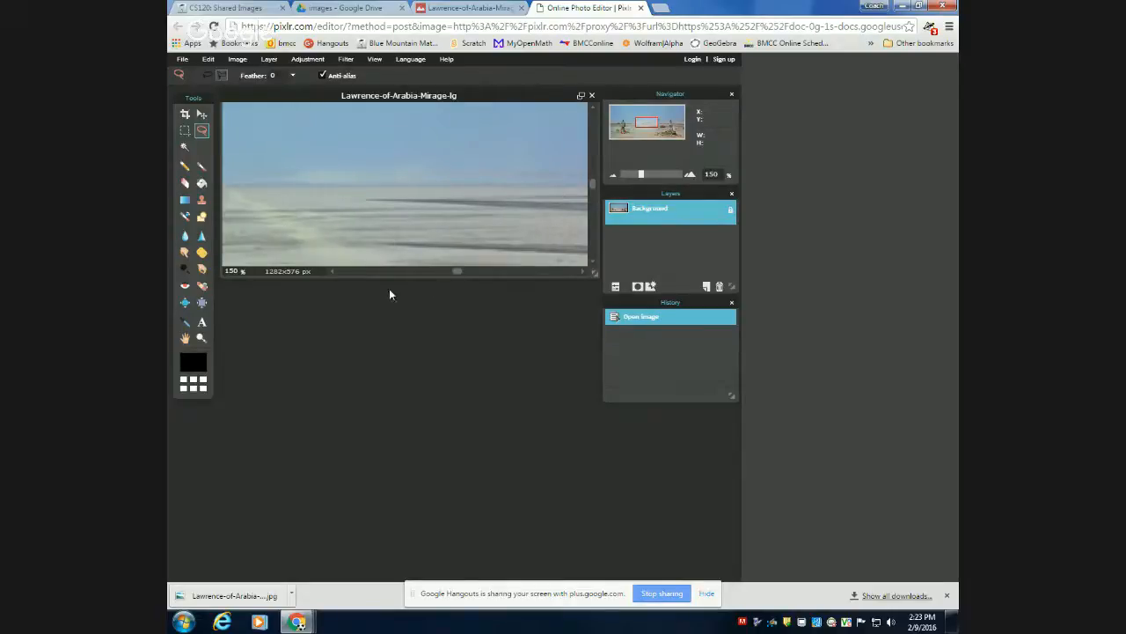
scroll(375, 217, down, 1)
scroll(377, 220, up, 1)
drag(594, 272, 591, 511)
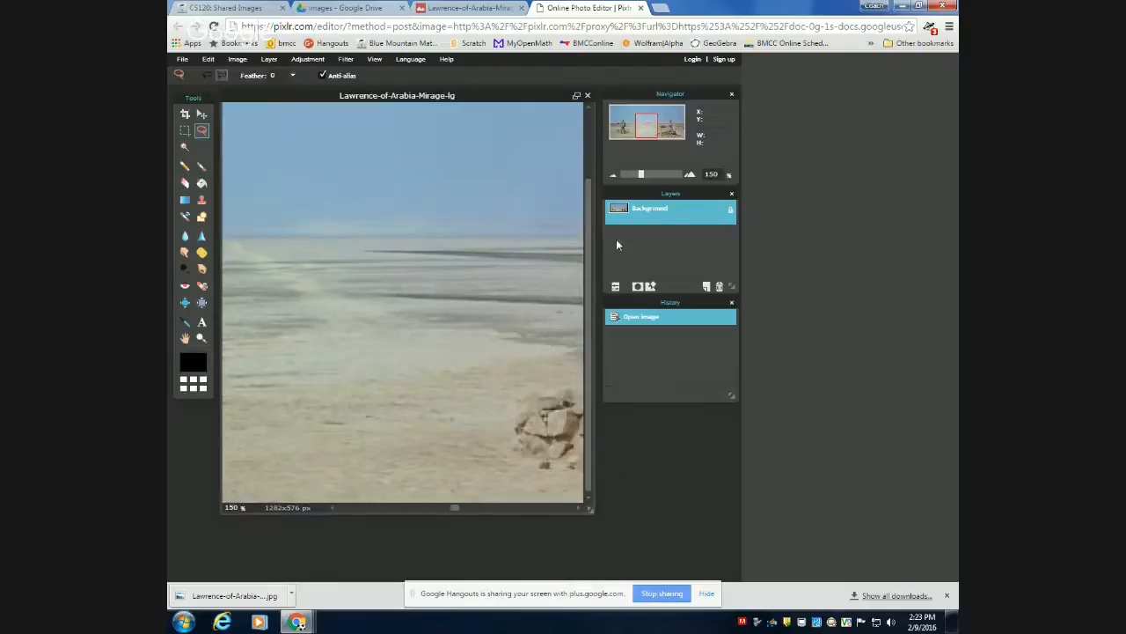
drag(653, 135, 630, 126)
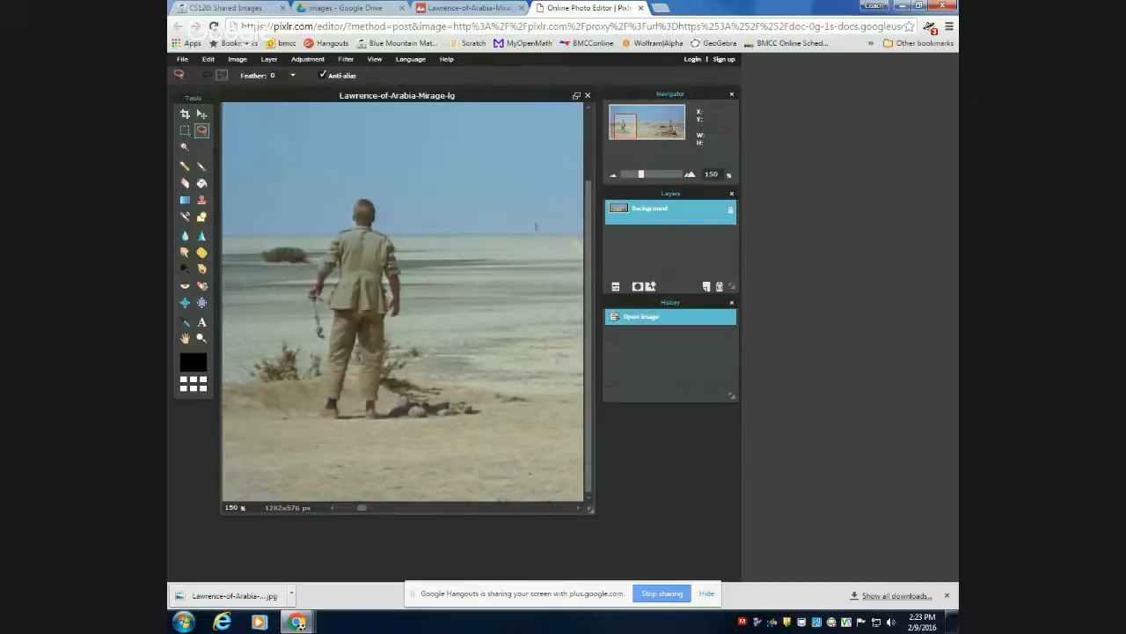
Try selecting the man in khaki with the Wand tool at tolerance 21, and deselect everything.
click(185, 147)
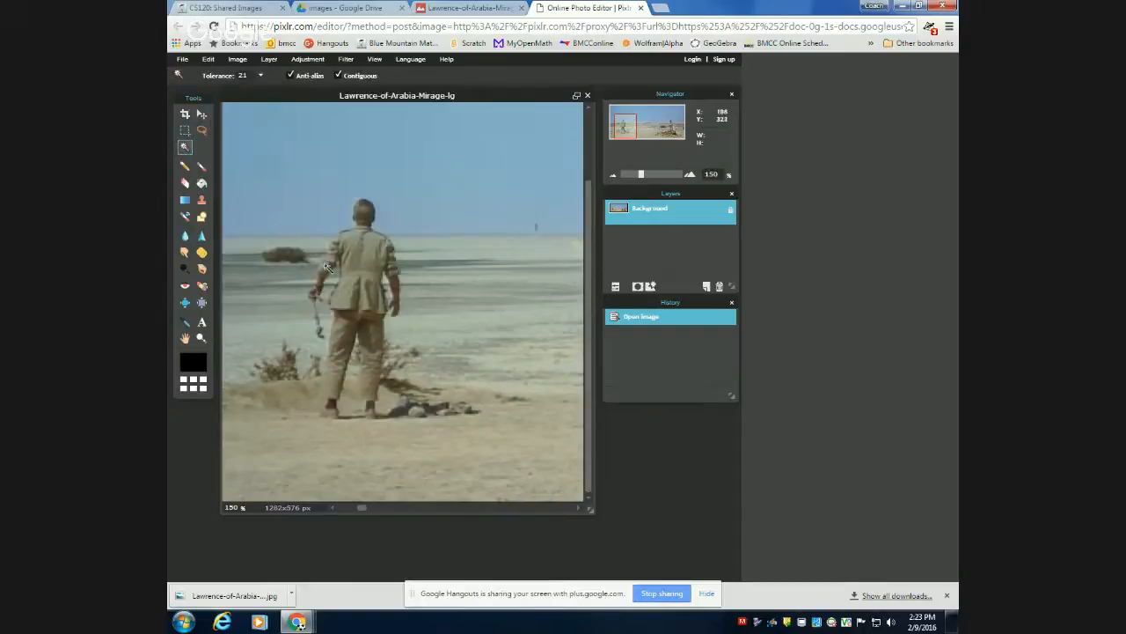
click(345, 313)
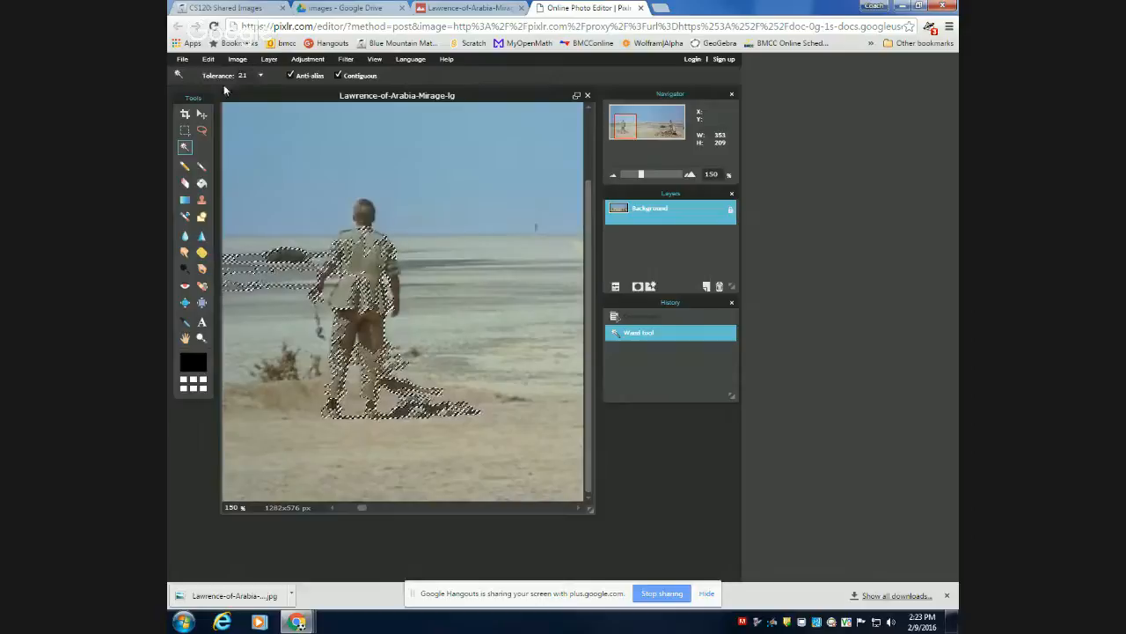
click(212, 61)
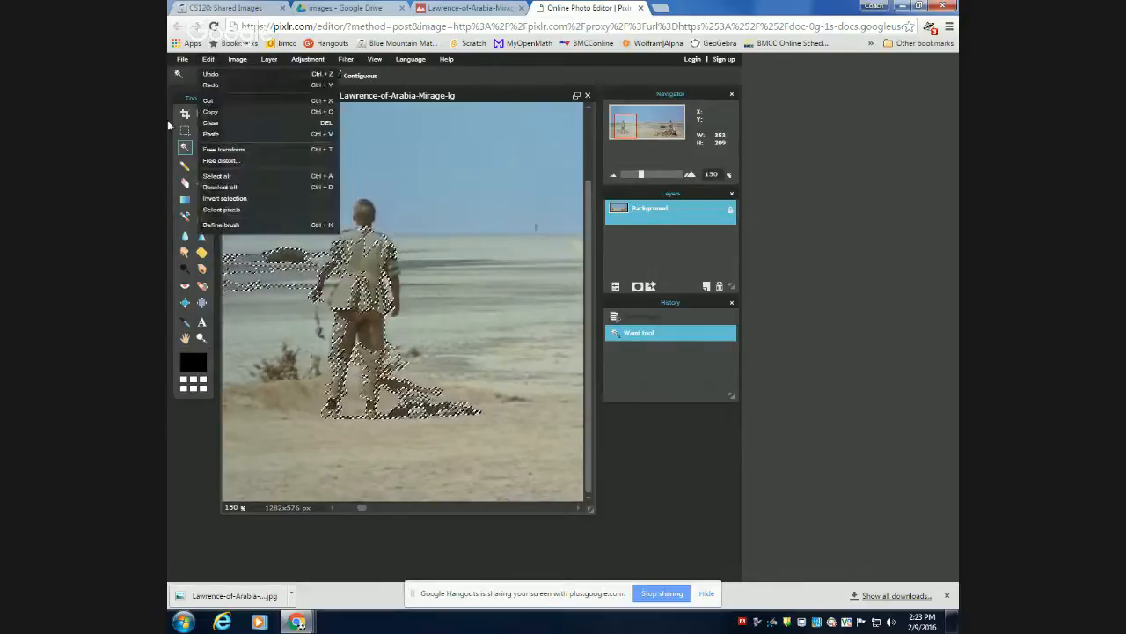
click(237, 60)
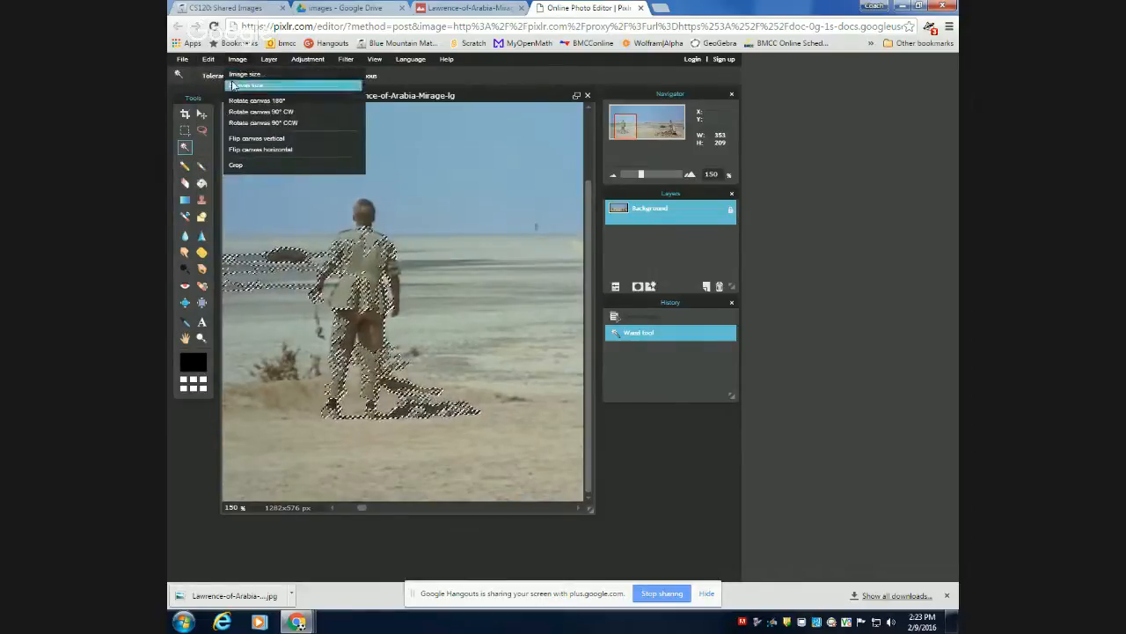
mouse_move(210, 61)
click(207, 186)
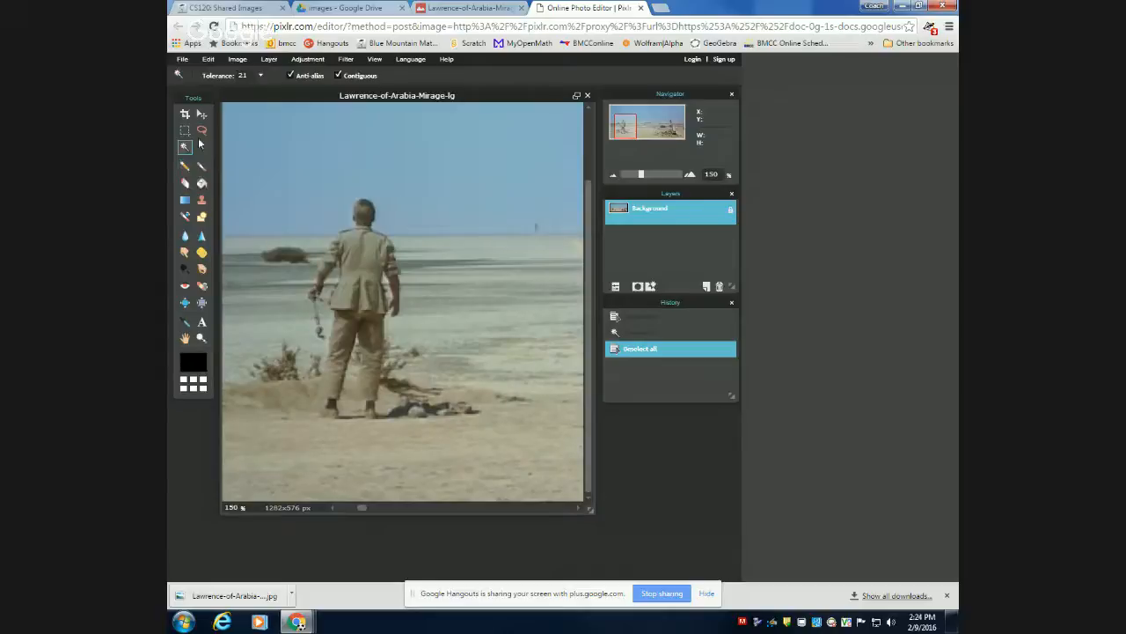
Lasso an area about 169 × 310 px around the man in khaki and paste a copy of it as a new layer.
click(201, 130)
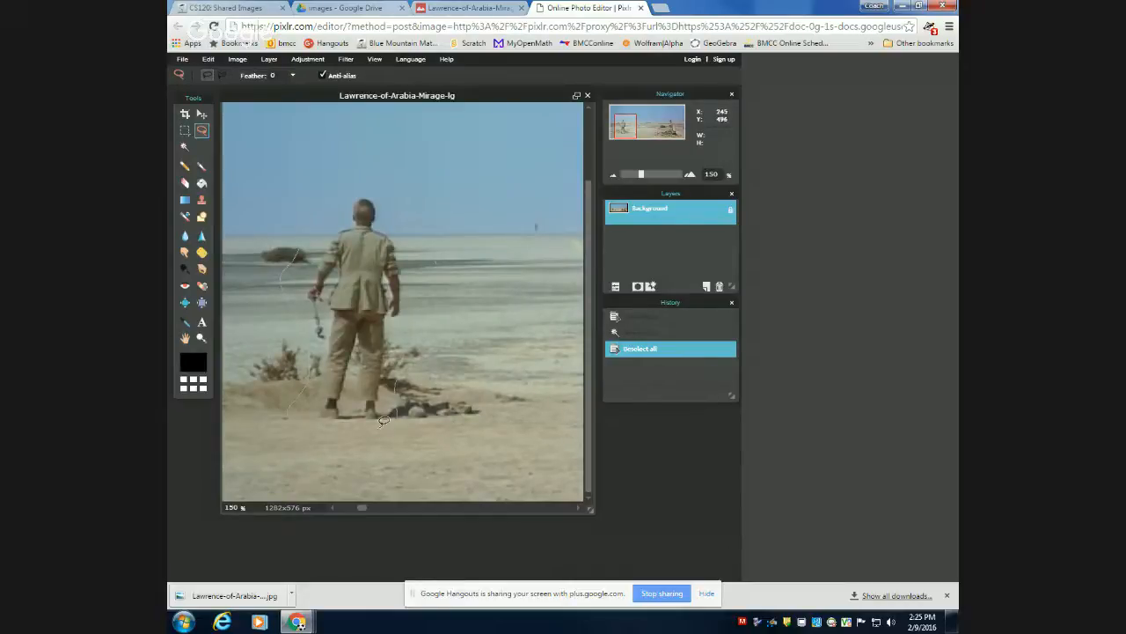
drag(383, 422, 355, 433)
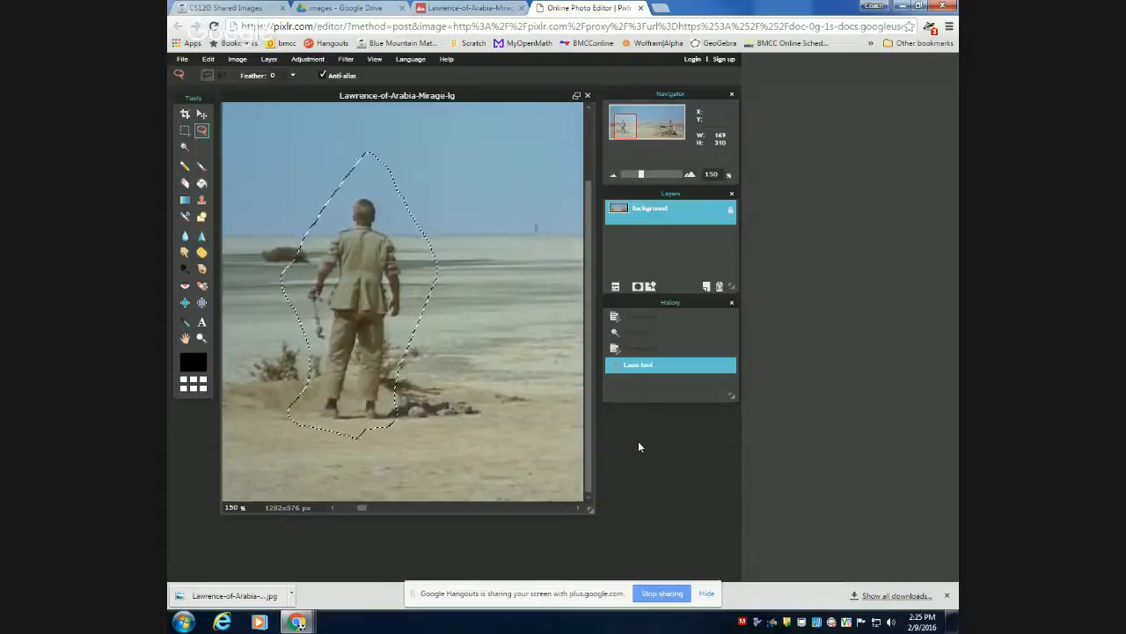
key(ctrl+v)
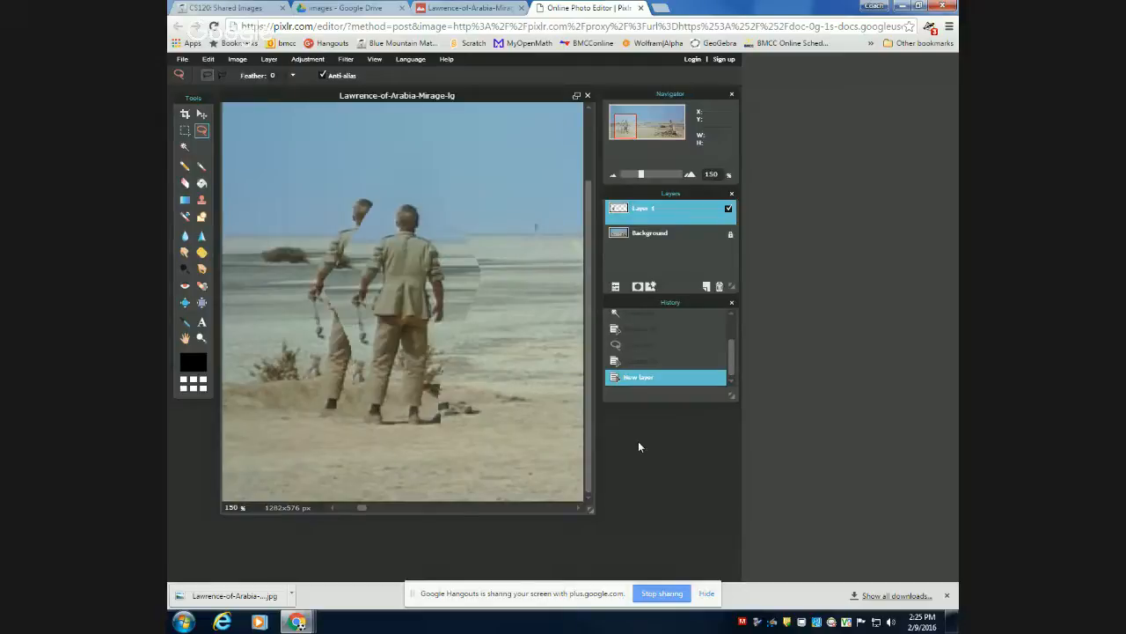
Try erasing the backdrop beside the pasted man's arm with the size 50 soft eraser brush, and revert the erasing.
click(185, 183)
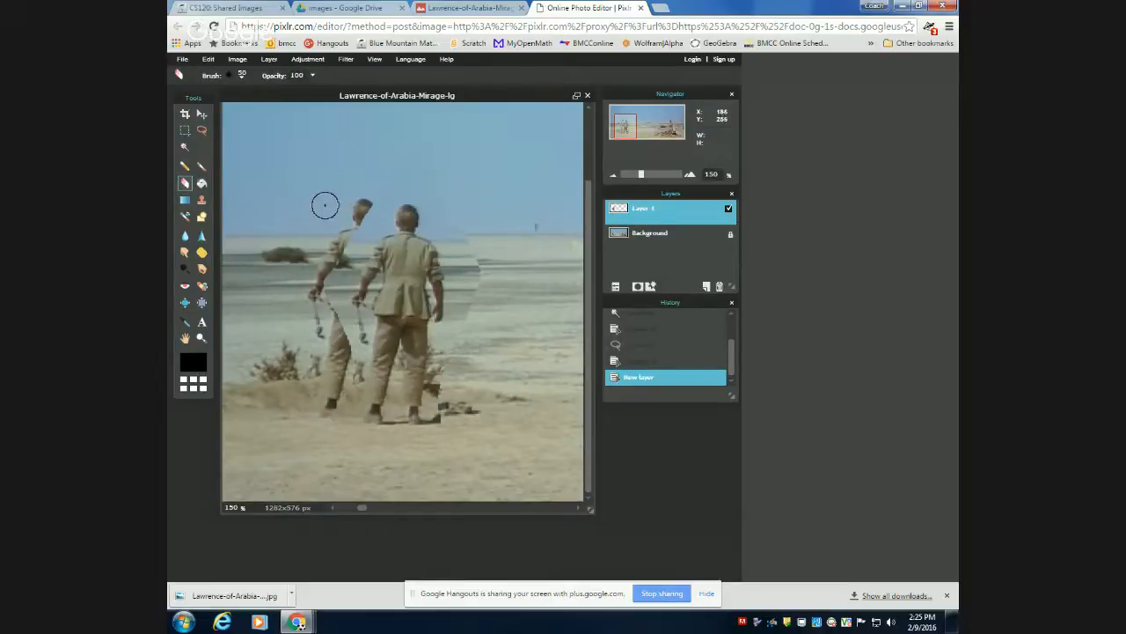
click(242, 77)
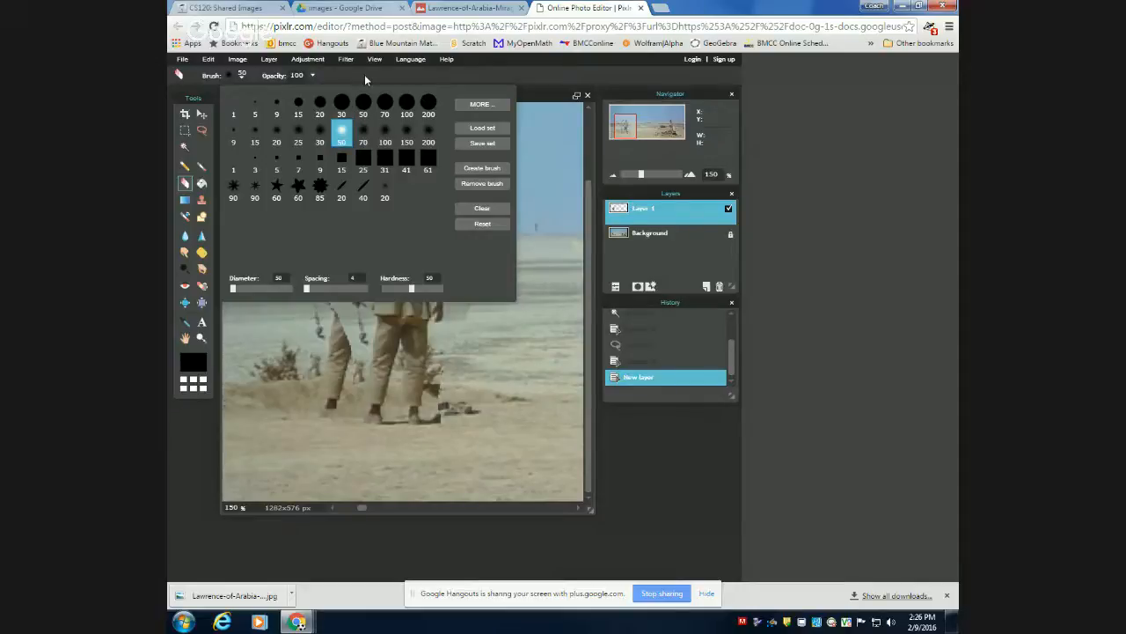
click(514, 77)
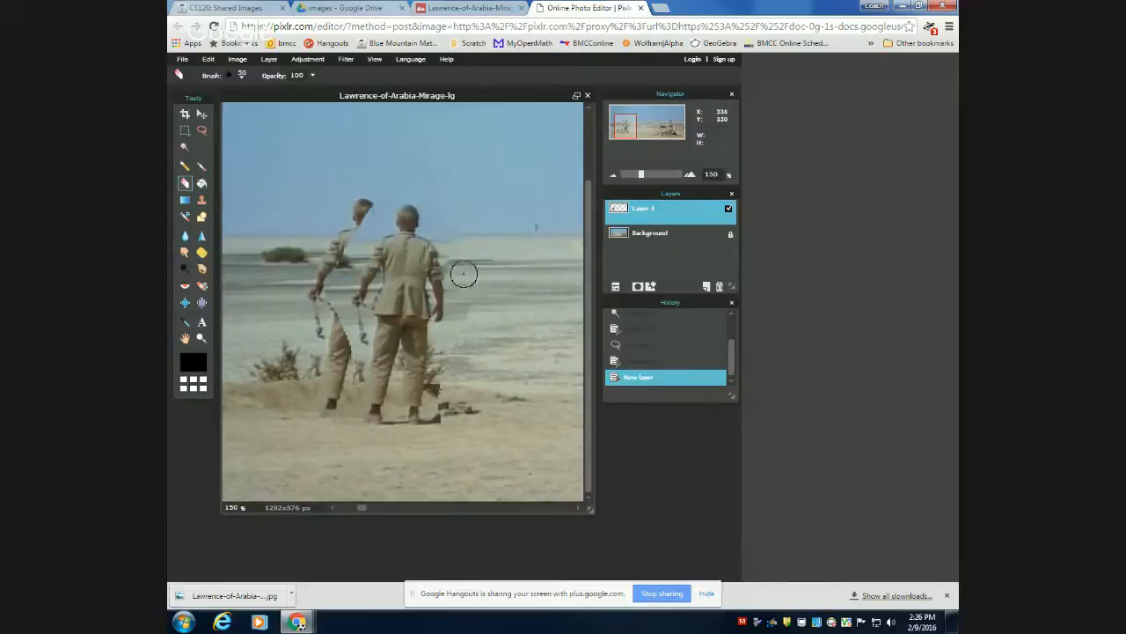
mouse_move(451, 293)
mouse_down()
mouse_move(457, 314)
mouse_move(475, 301)
mouse_up()
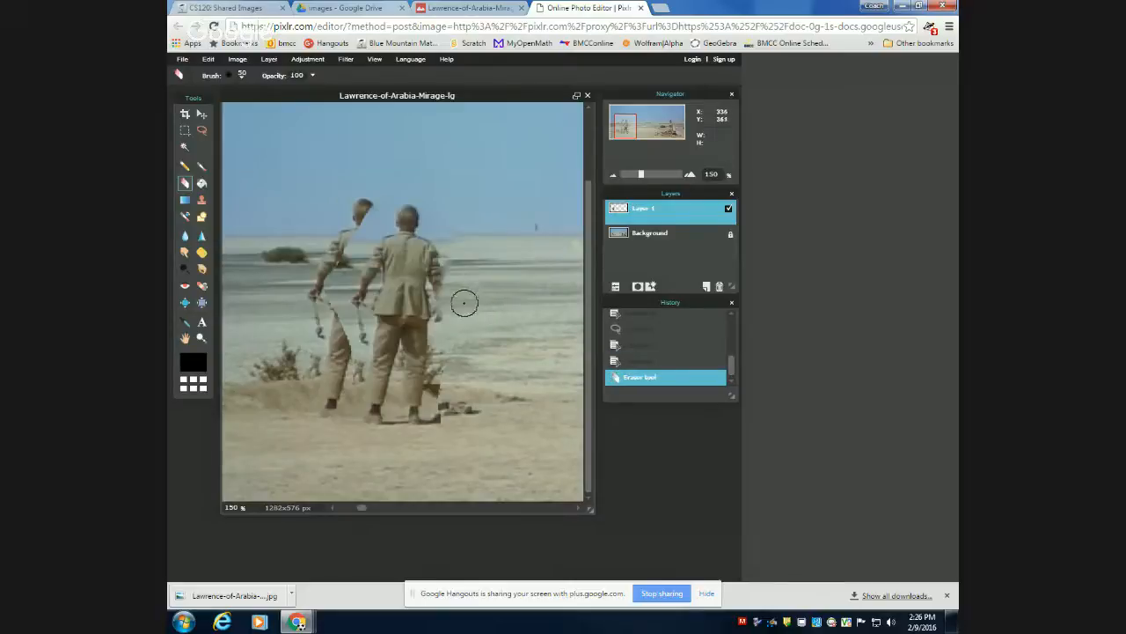
click(638, 362)
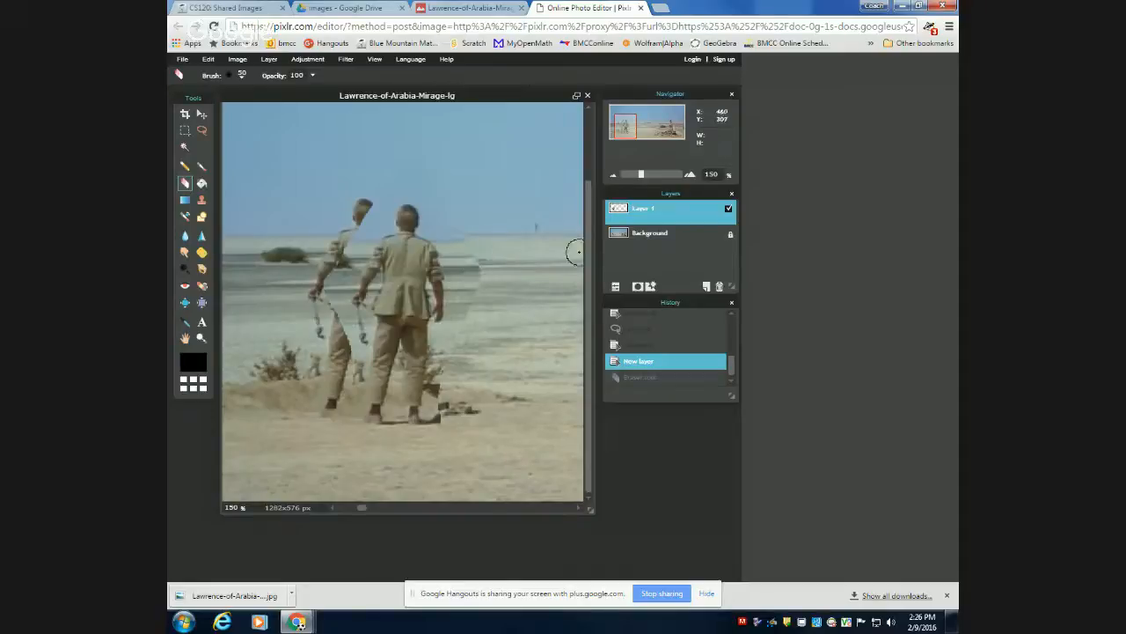
Unlock the Background layer, compare the image with each layer hidden, and leave only the original image visible with Layer 1 hidden.
double_click(731, 235)
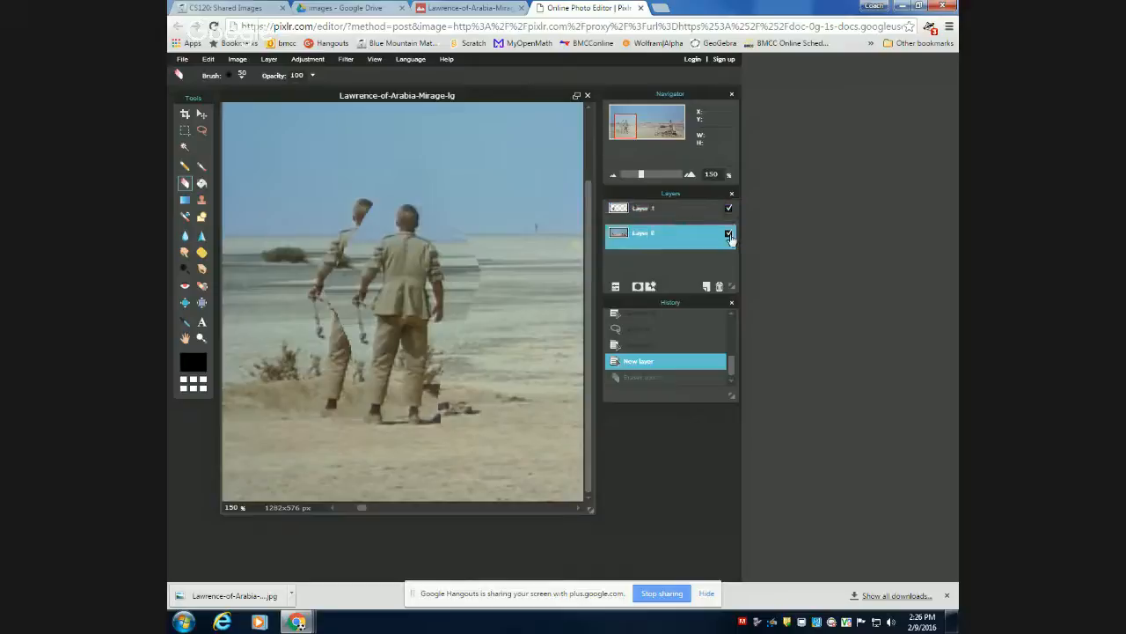
click(728, 234)
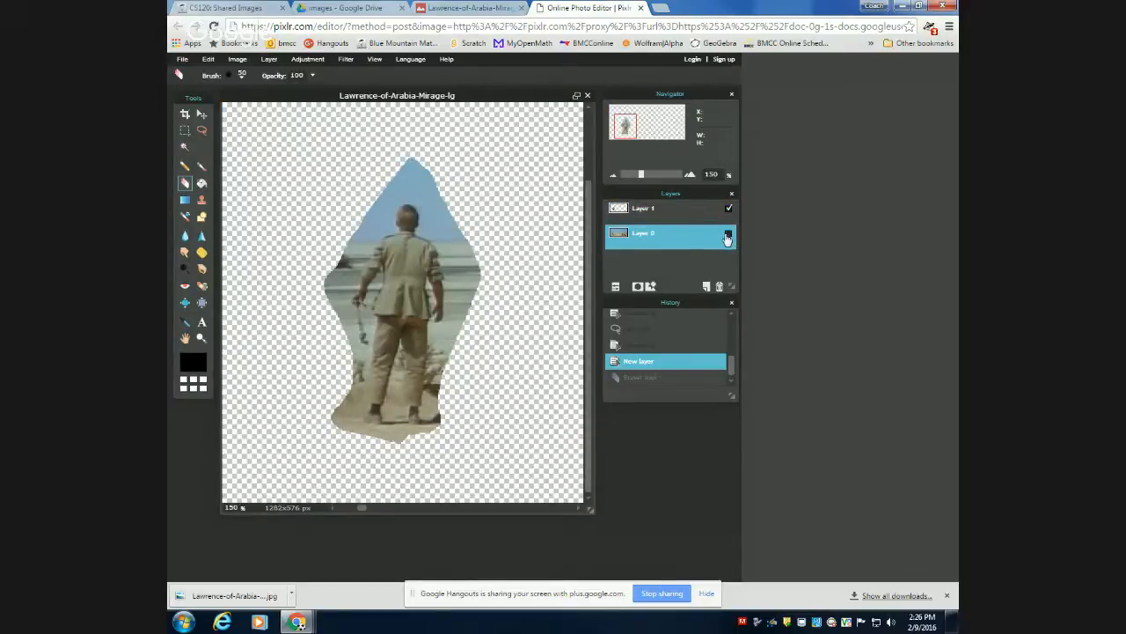
click(729, 235)
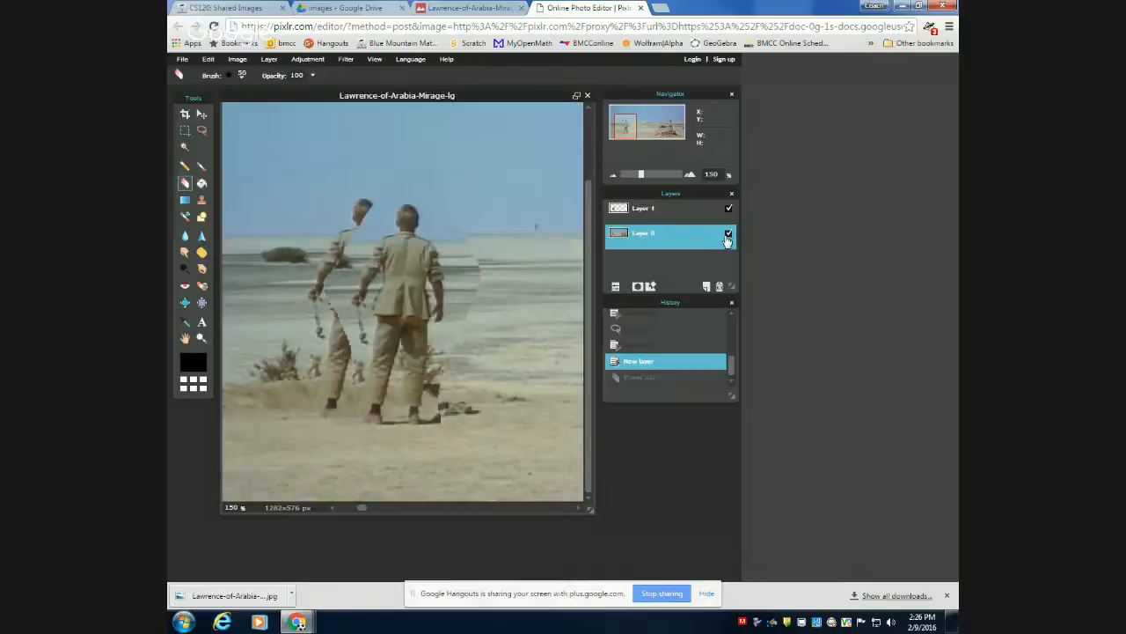
click(728, 234)
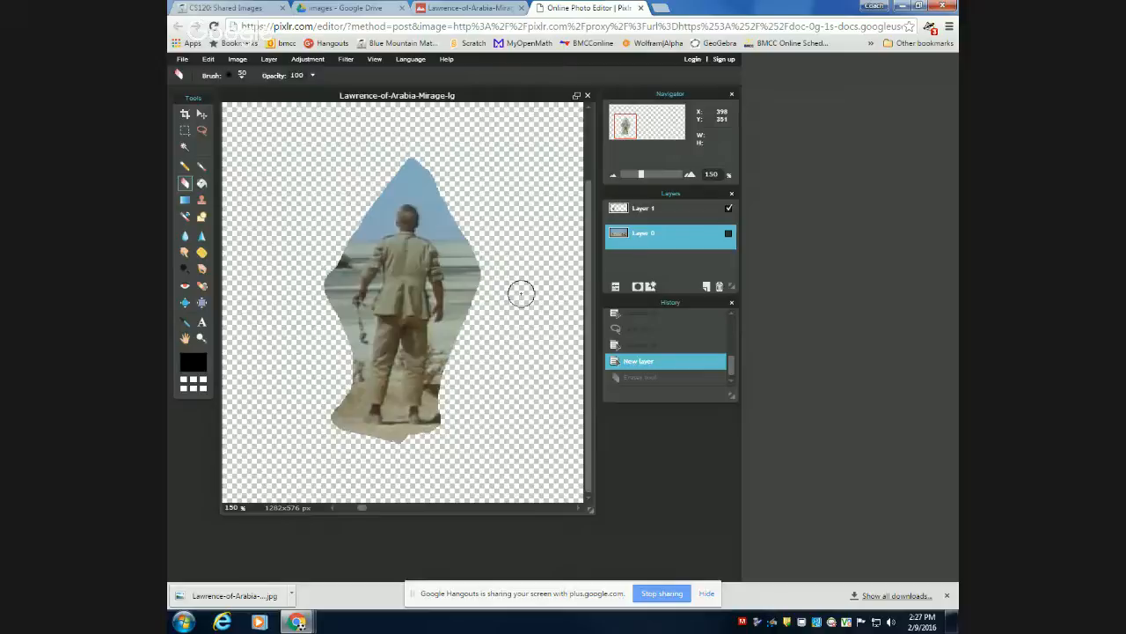
click(728, 208)
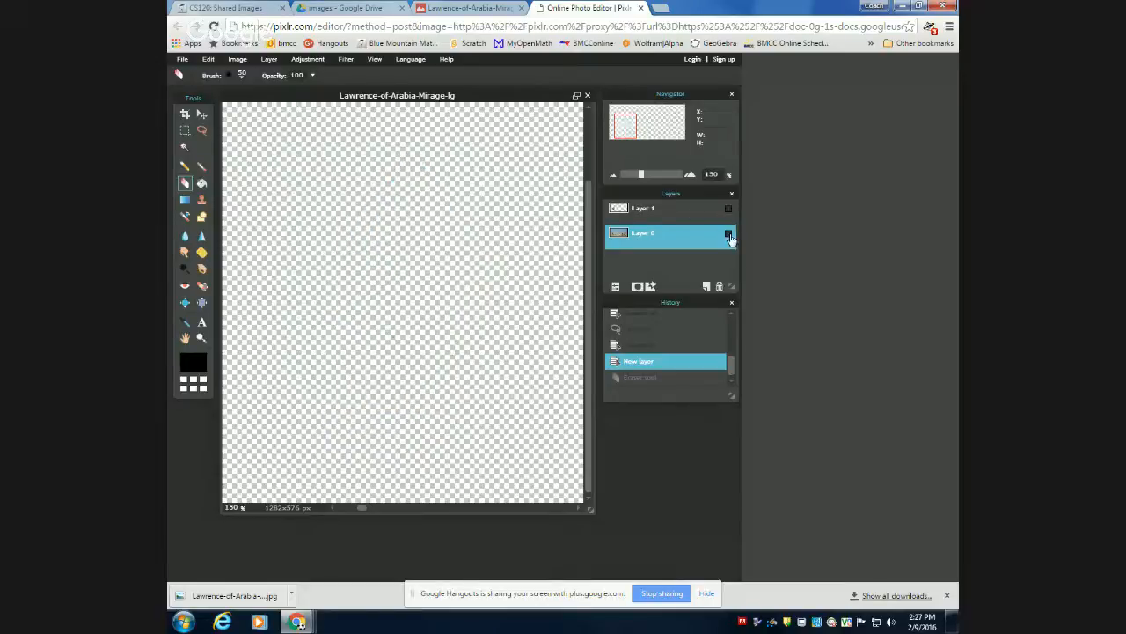
click(728, 234)
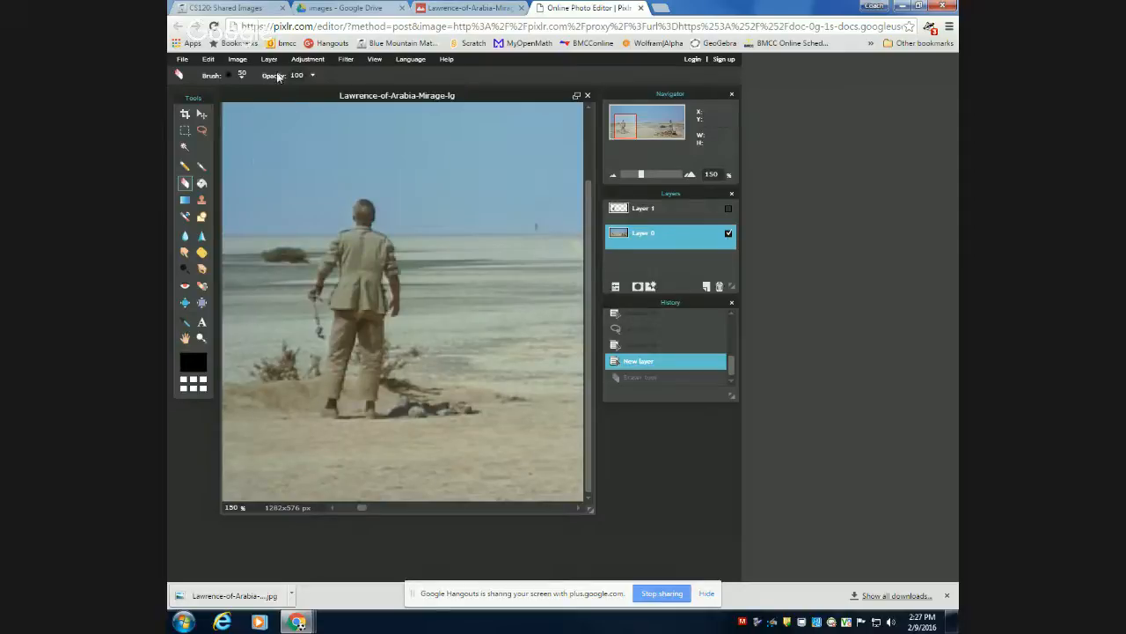
Outline the man's head with the polygonal Lasso, about 38 × 34 px, and paste a copy of it as a new layer.
click(201, 129)
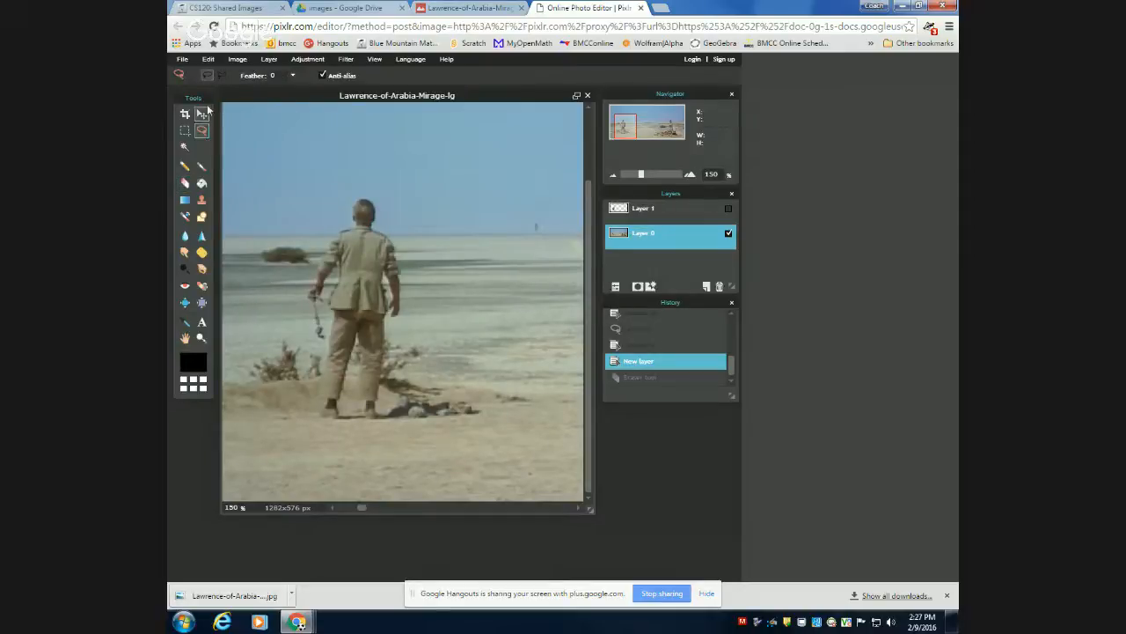
click(220, 76)
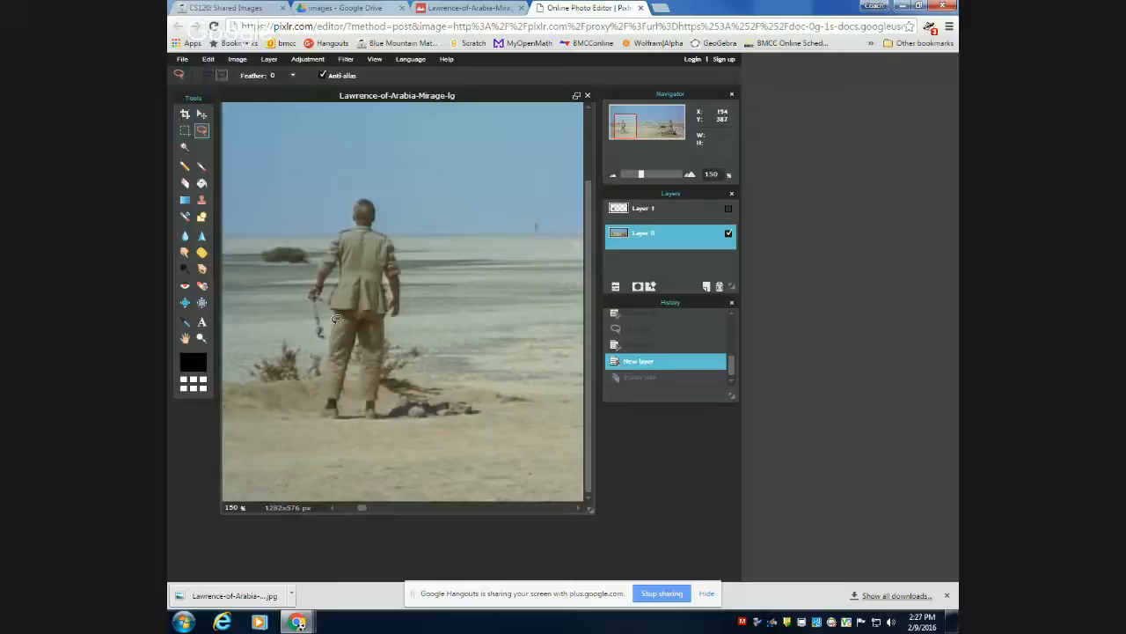
scroll(428, 420, up, 5)
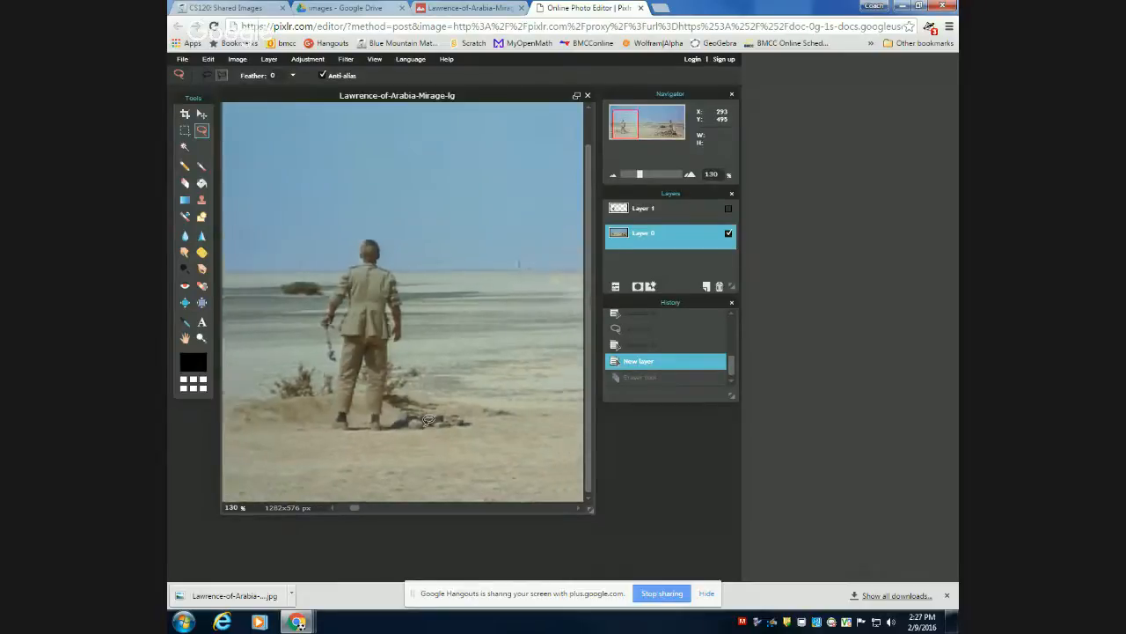
scroll(428, 420, up, 2)
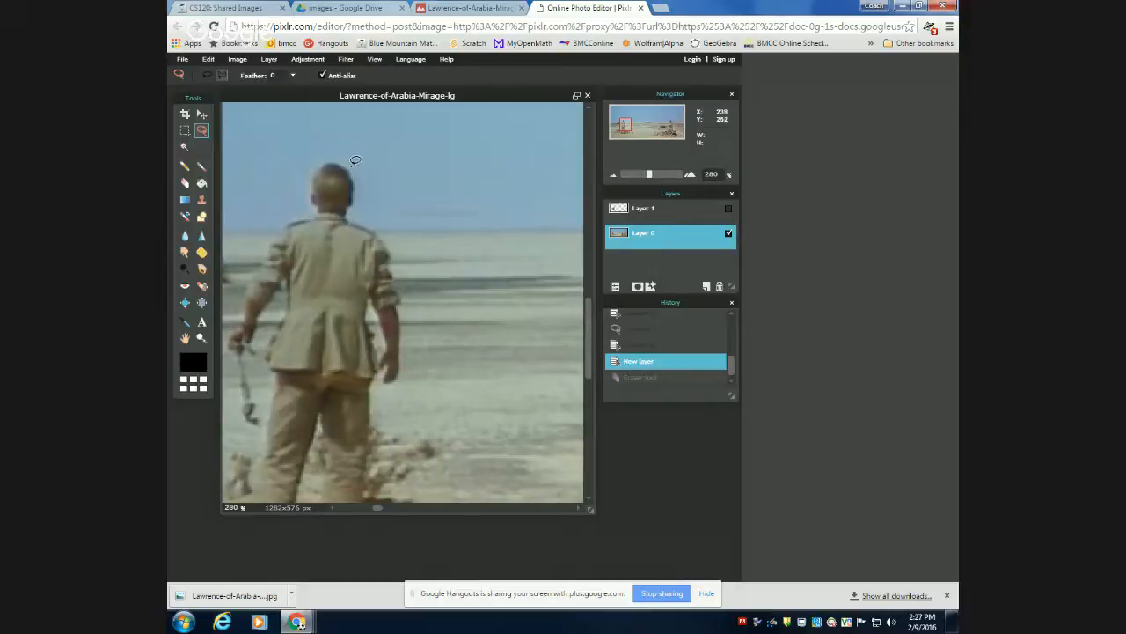
click(346, 213)
click(318, 207)
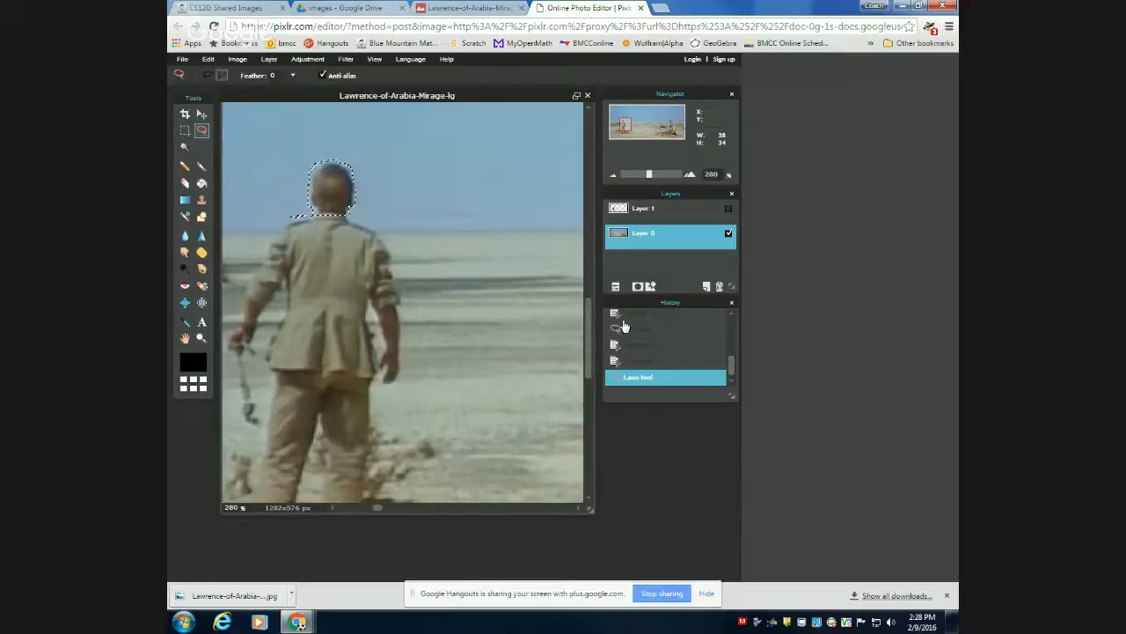
key(ctrl+c)
key(ctrl+v)
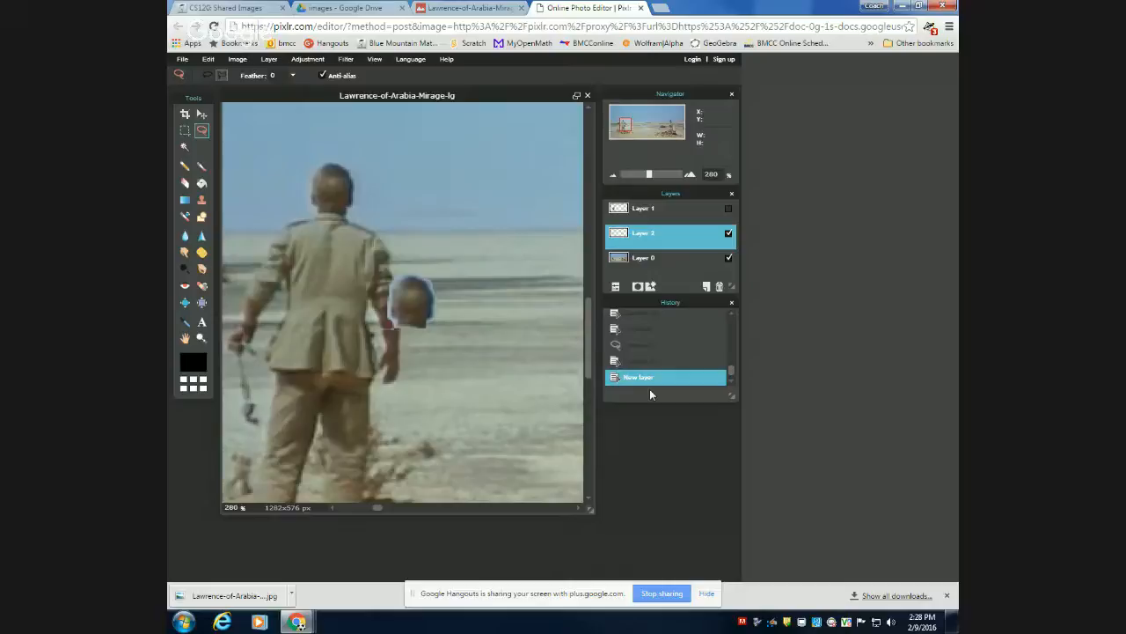
Show Layer 1 with the copied man and hide Layer 2 and Layer 0.
click(696, 217)
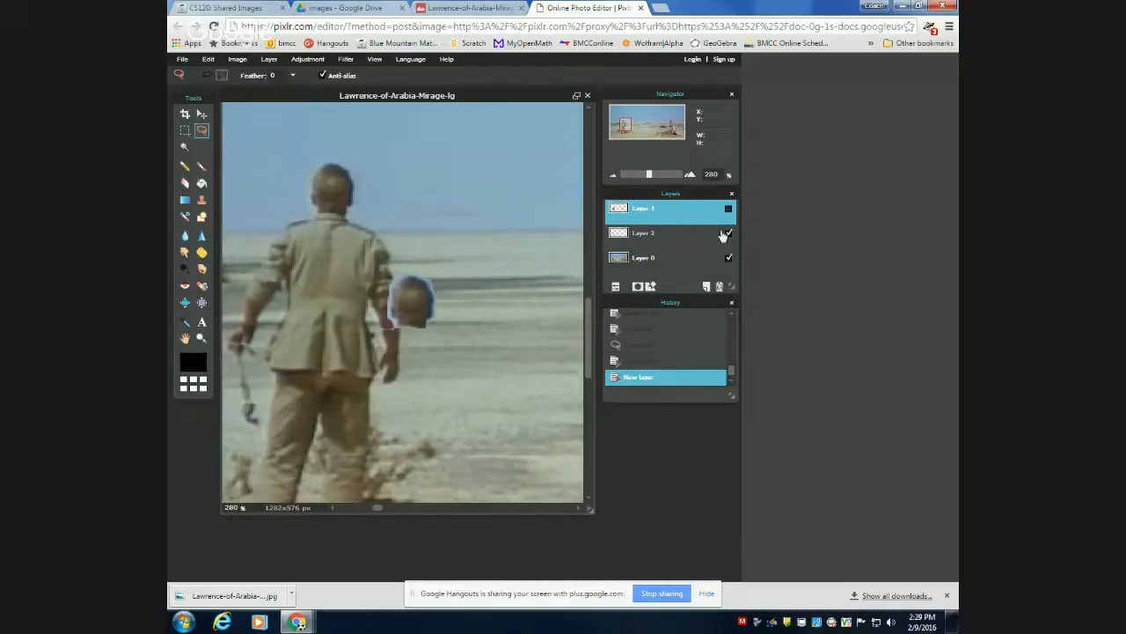
click(728, 209)
click(728, 233)
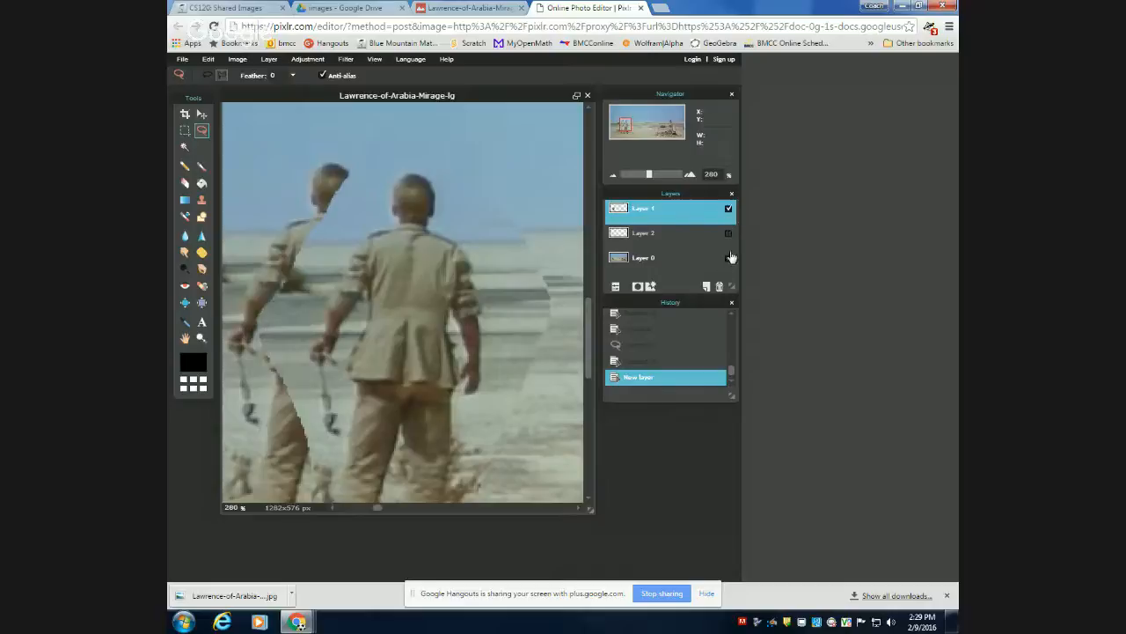
click(730, 257)
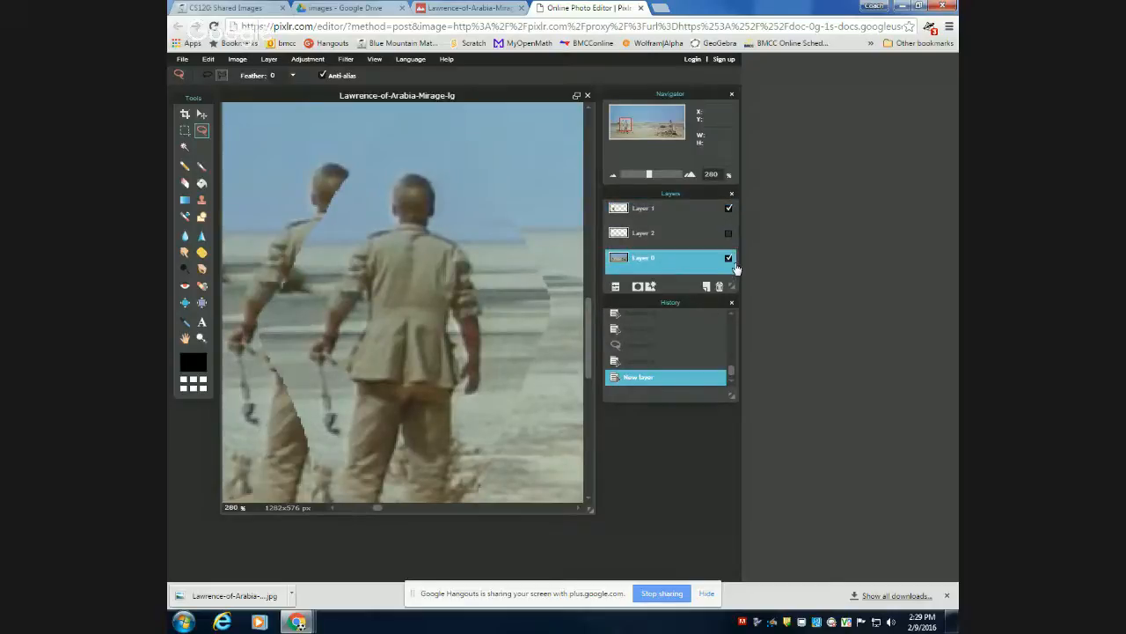
click(728, 257)
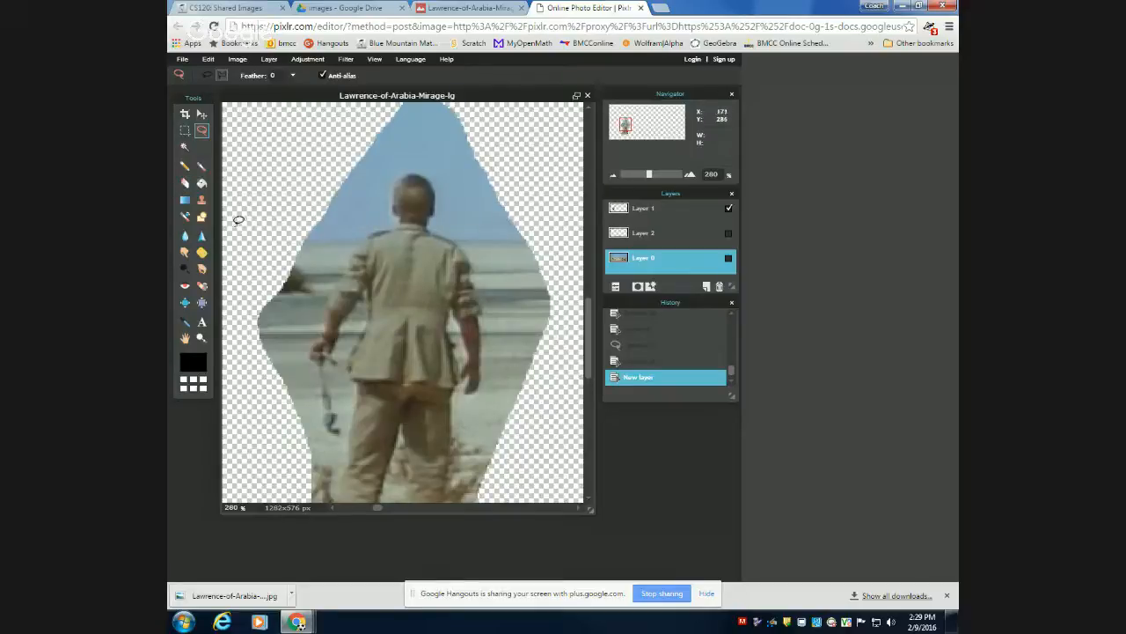
Try erasing around the copied man while Layer 0 is active, check the layers, and revert the eraser strokes.
click(185, 182)
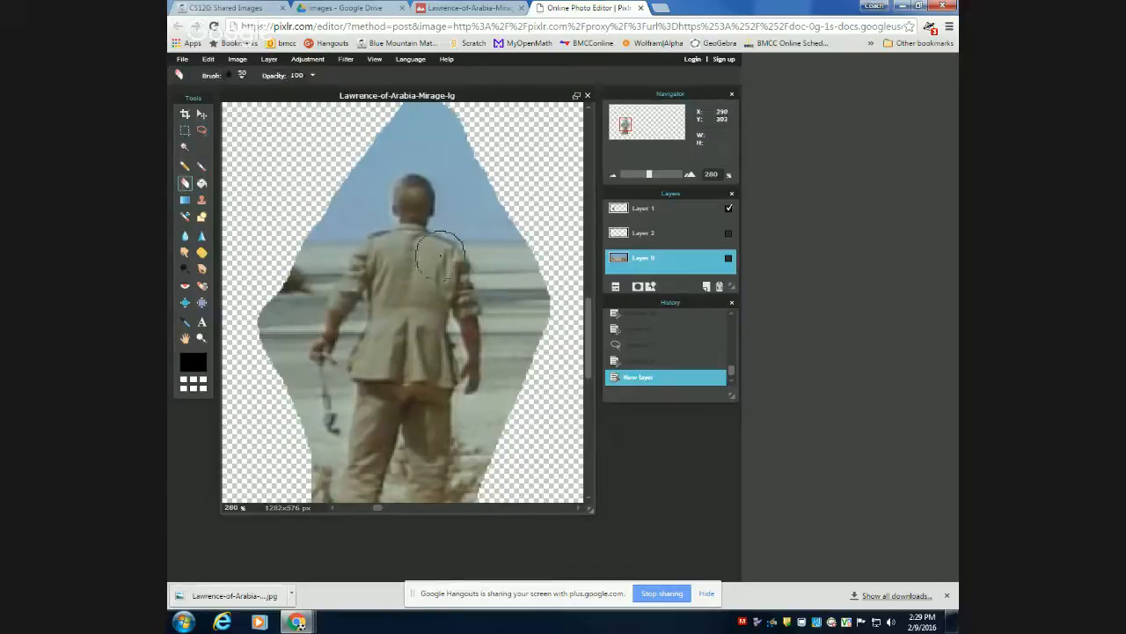
mouse_move(503, 217)
mouse_down()
mouse_move(527, 299)
mouse_move(529, 289)
mouse_up()
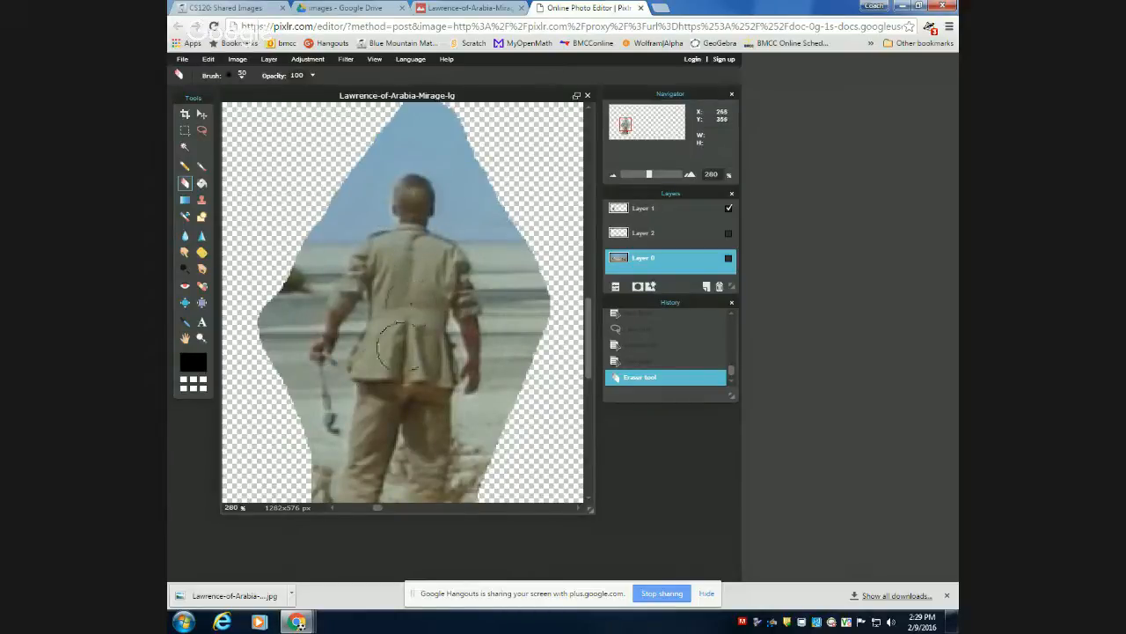
click(553, 188)
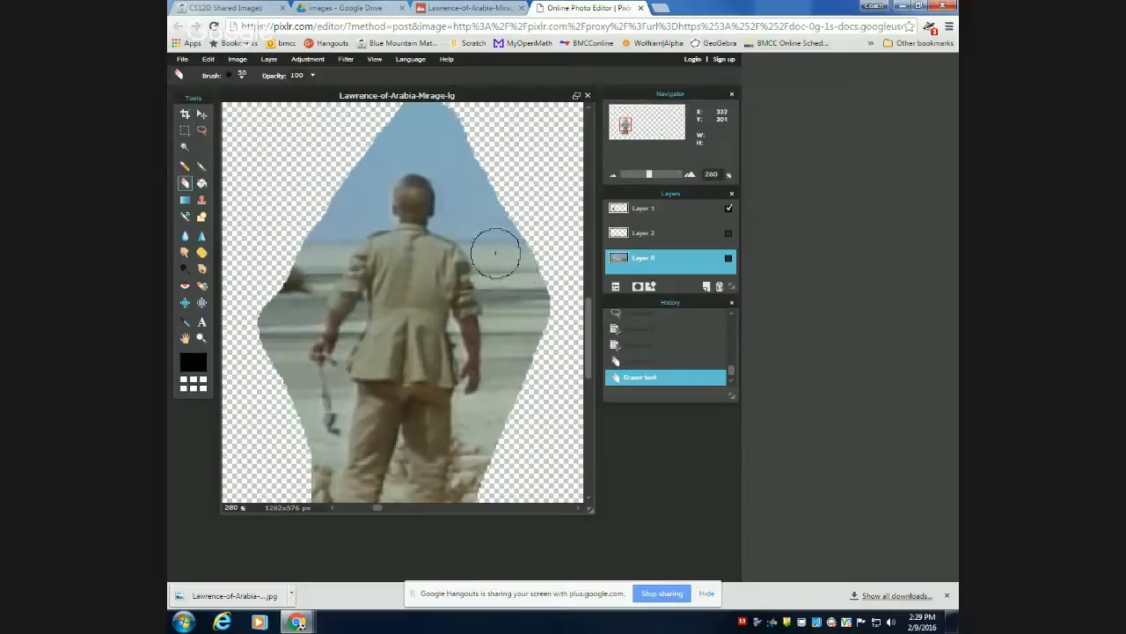
click(728, 258)
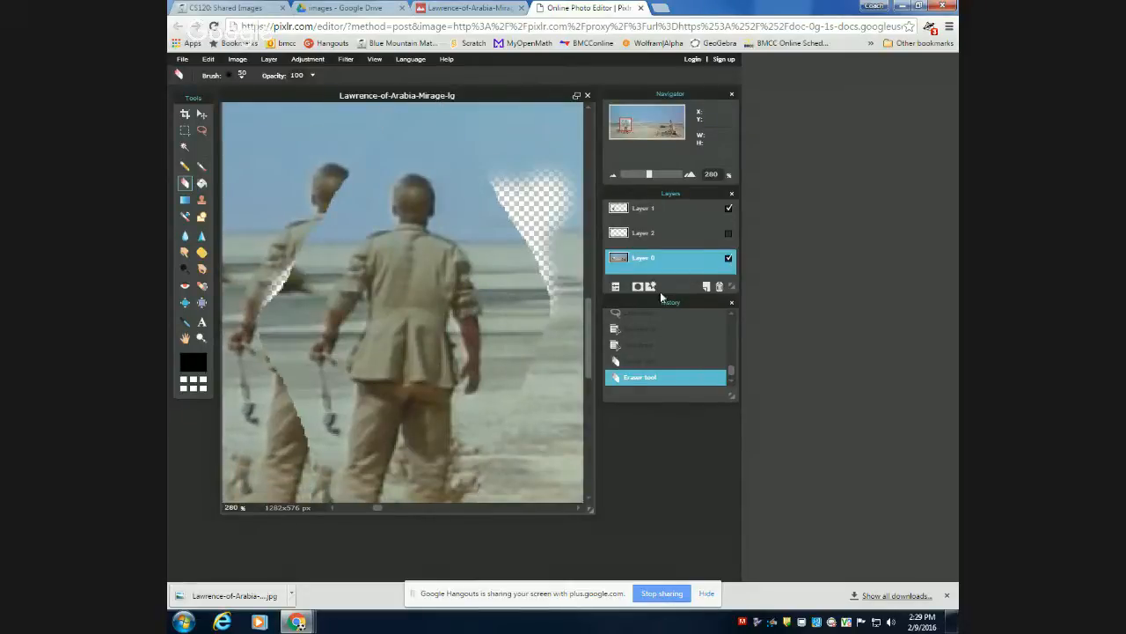
click(729, 209)
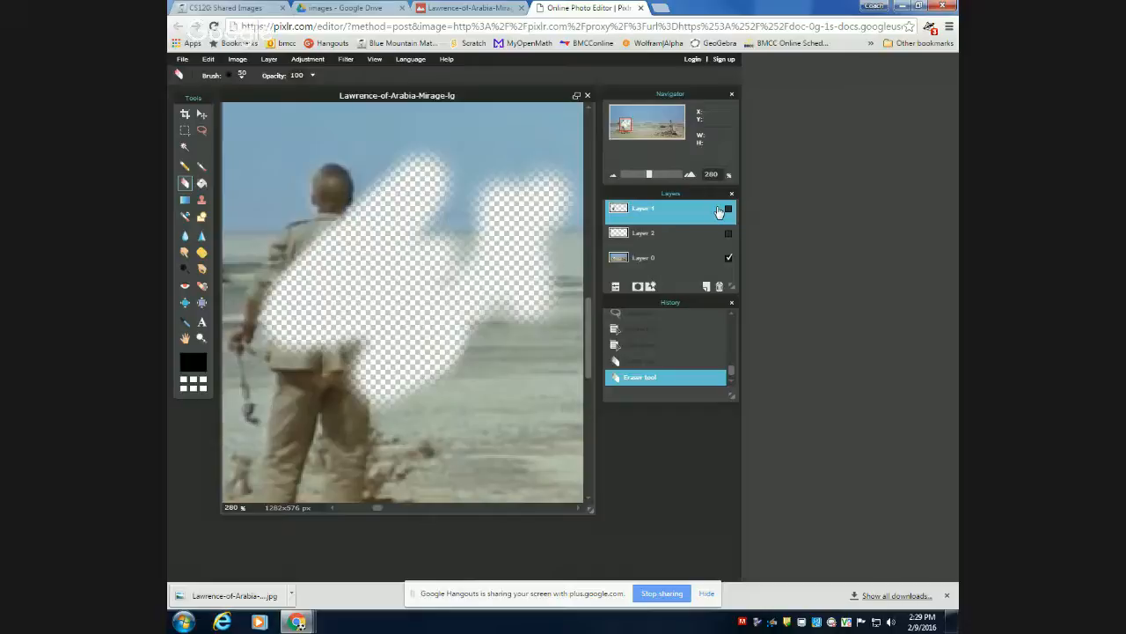
click(655, 345)
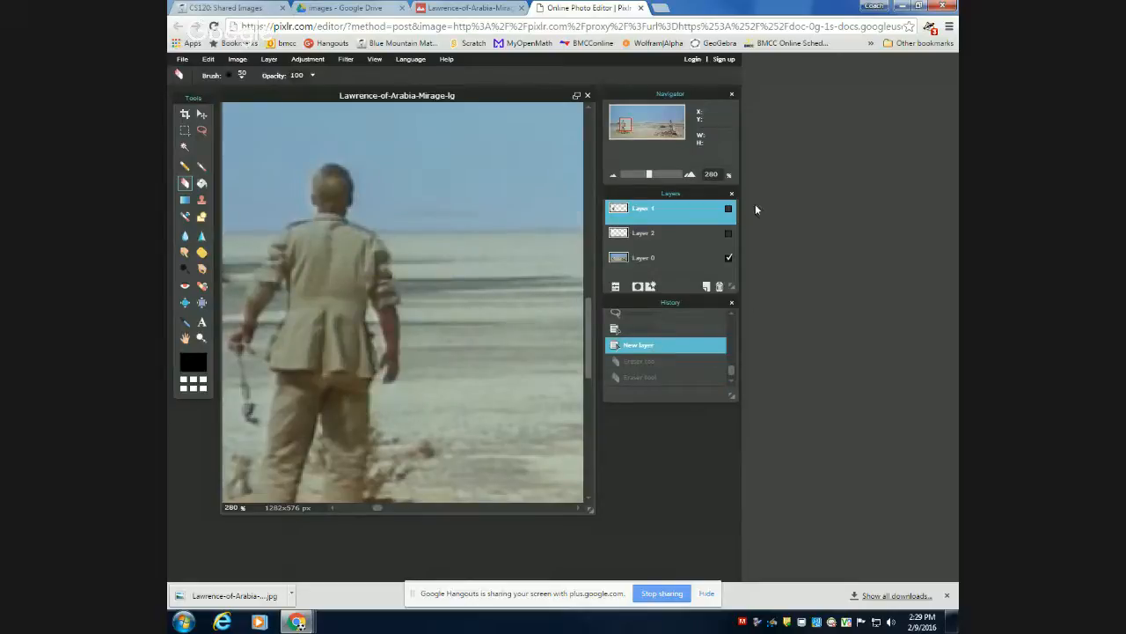
Show only Layer 1 and erase the backdrop along the right side of the copied man with the size 50 brush.
click(729, 258)
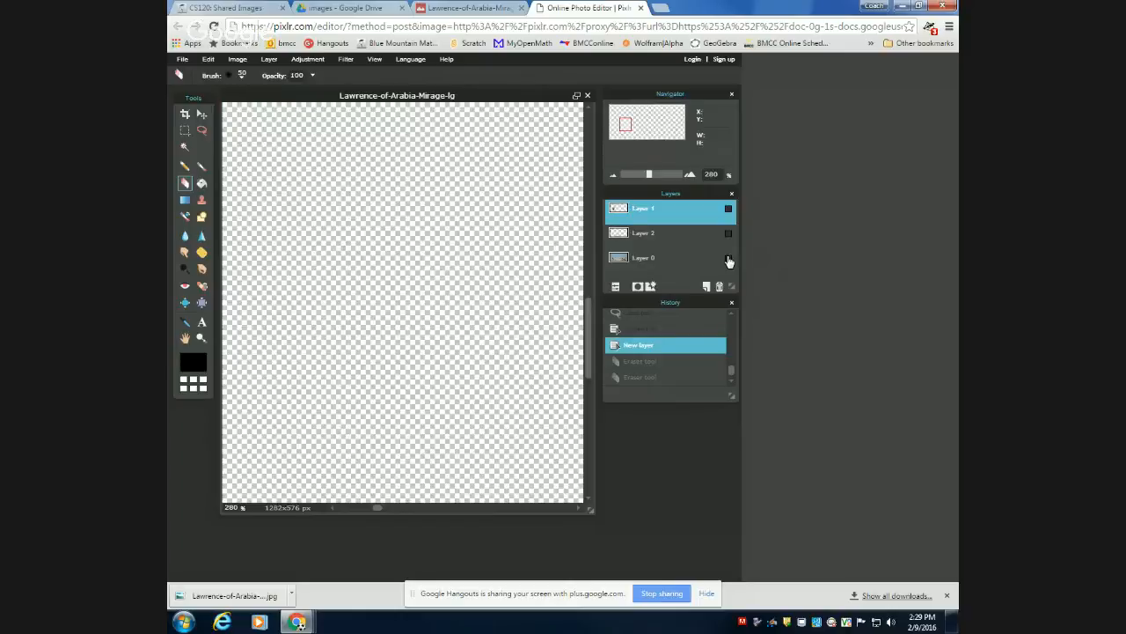
click(729, 209)
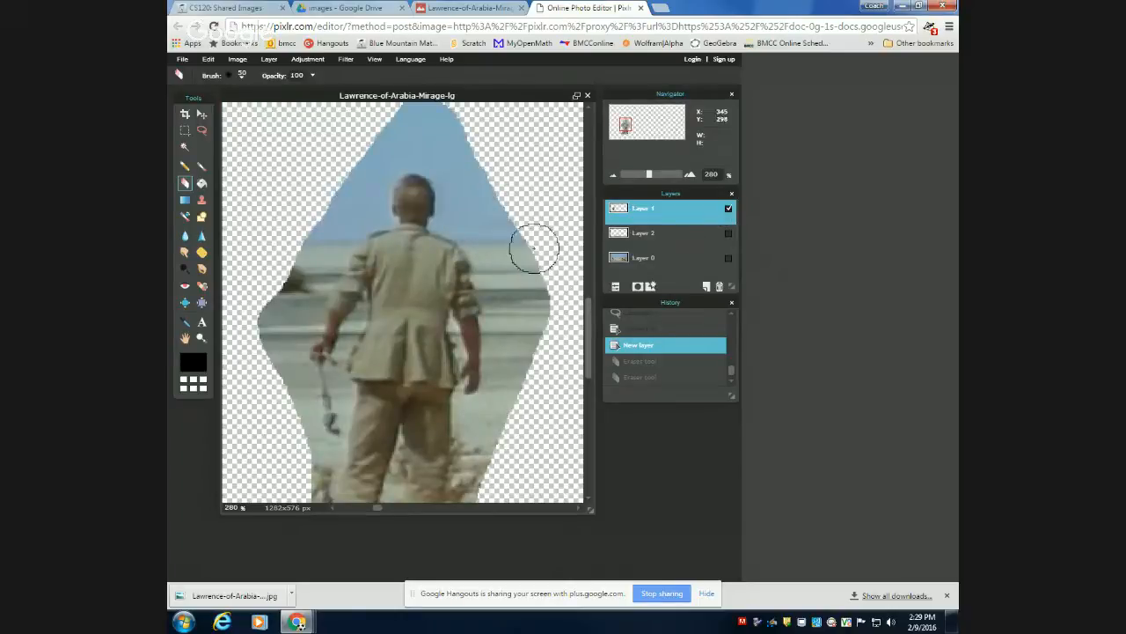
mouse_move(533, 251)
mouse_down()
mouse_move(520, 237)
mouse_move(551, 329)
mouse_move(526, 354)
mouse_move(523, 251)
mouse_move(499, 244)
mouse_move(490, 223)
mouse_move(488, 261)
mouse_move(518, 256)
mouse_move(495, 276)
mouse_move(512, 346)
mouse_move(502, 397)
mouse_move(522, 397)
mouse_move(510, 397)
mouse_move(516, 408)
mouse_move(524, 369)
mouse_move(503, 319)
mouse_move(514, 291)
mouse_move(494, 310)
mouse_up()
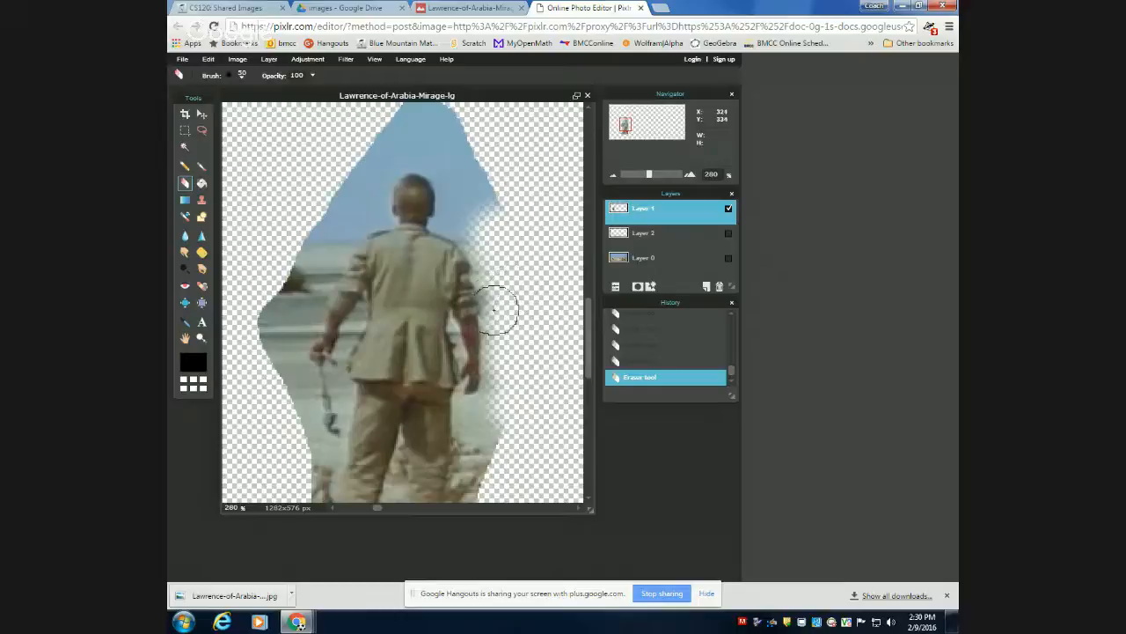
Erase leftover backdrop along the man's right sleeve and forearm with a size 5 brush at 720% zoom, undoing and redoing the last stroke.
scroll(493, 310, up, 4)
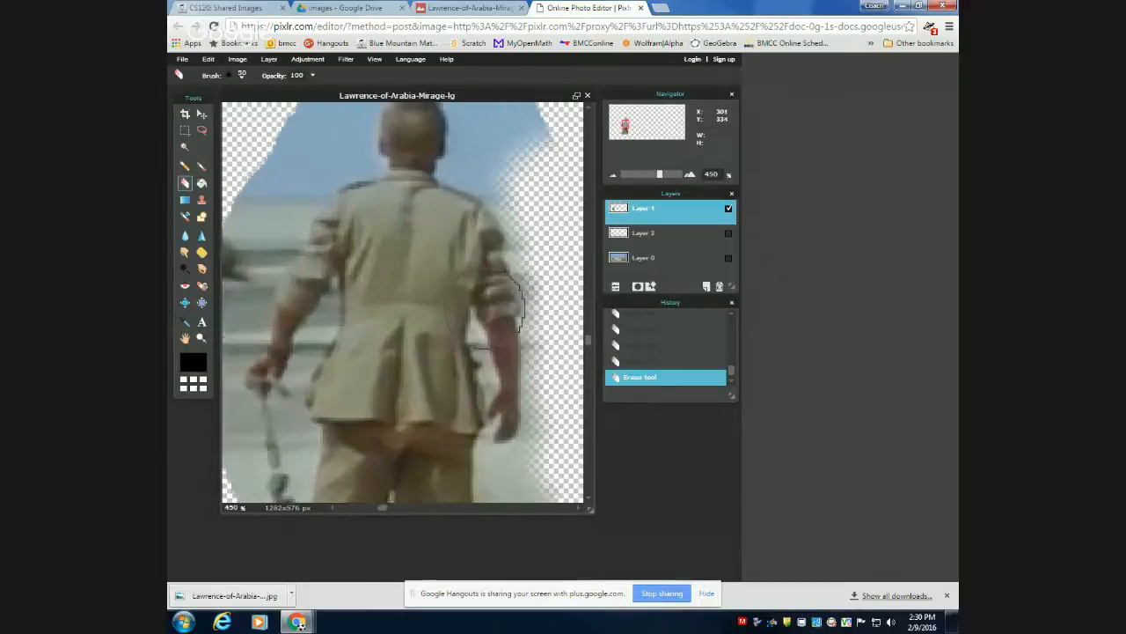
scroll(495, 306, up, 3)
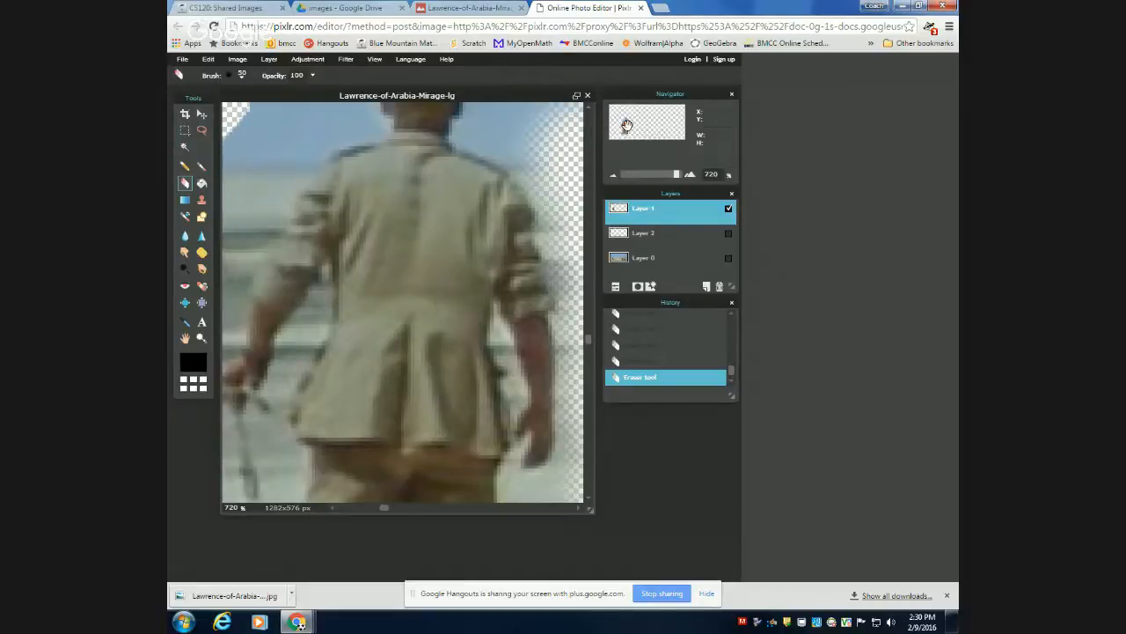
drag(626, 125, 627, 126)
click(242, 77)
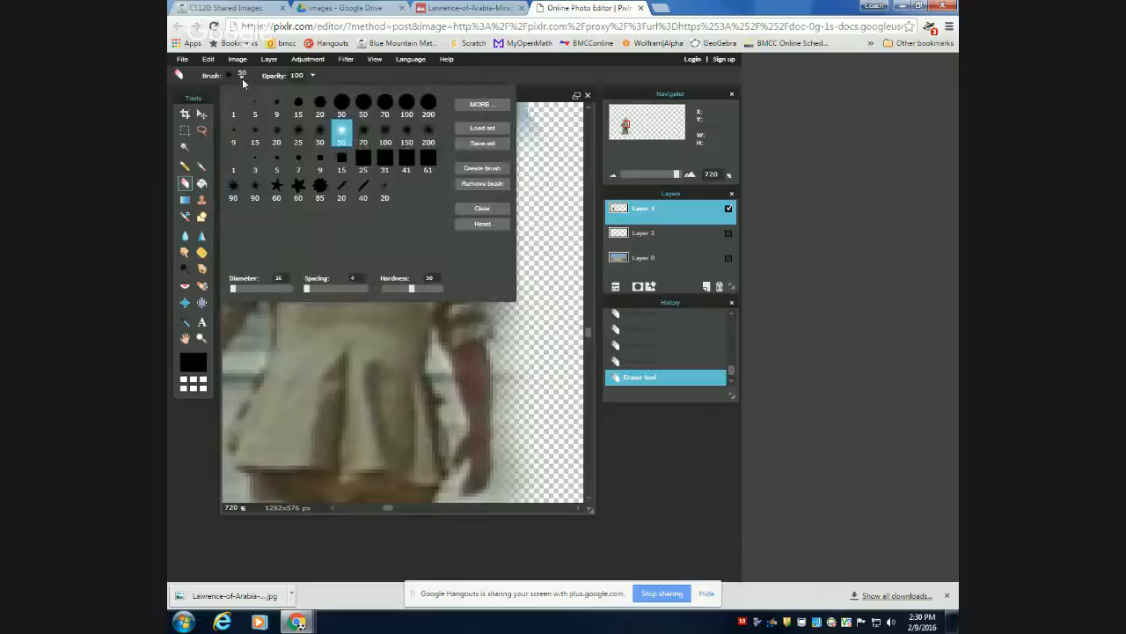
click(255, 105)
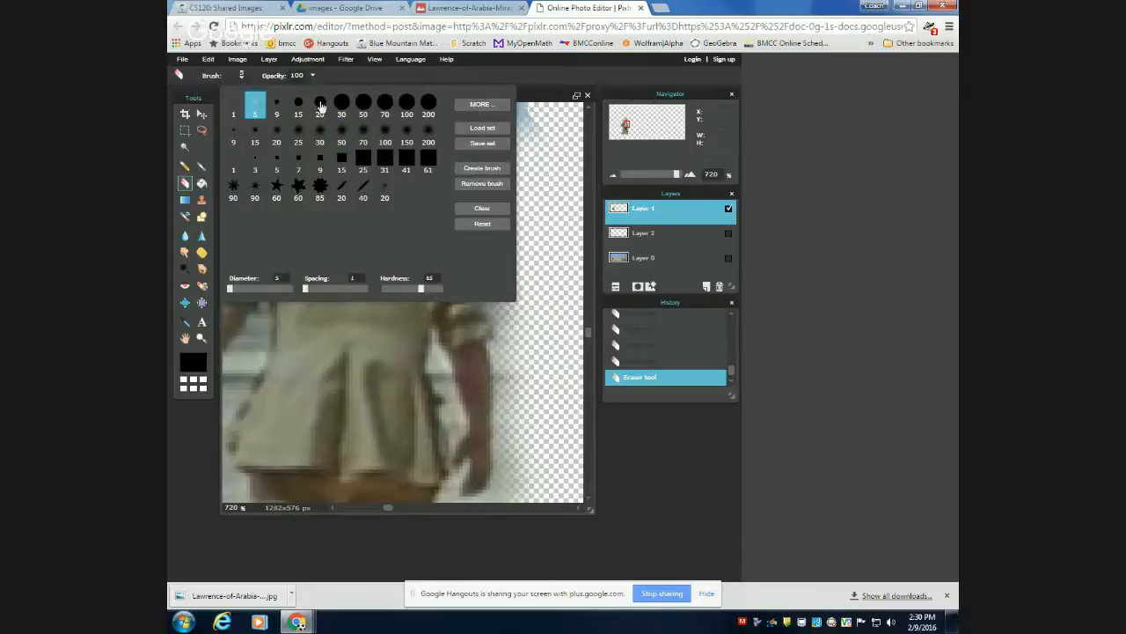
click(492, 74)
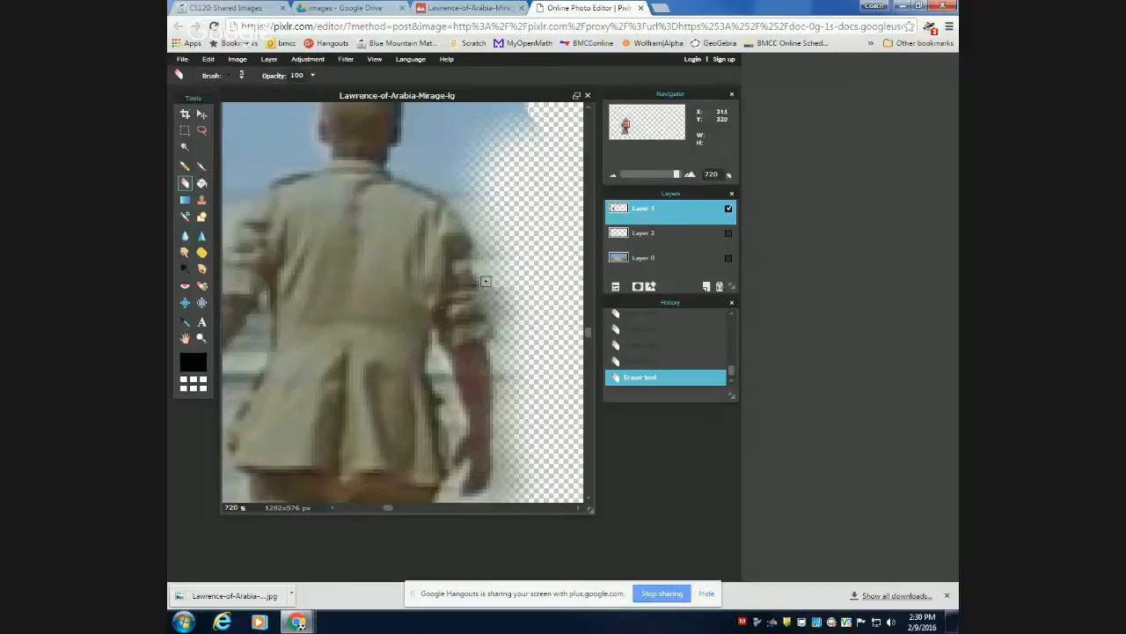
drag(492, 285, 500, 384)
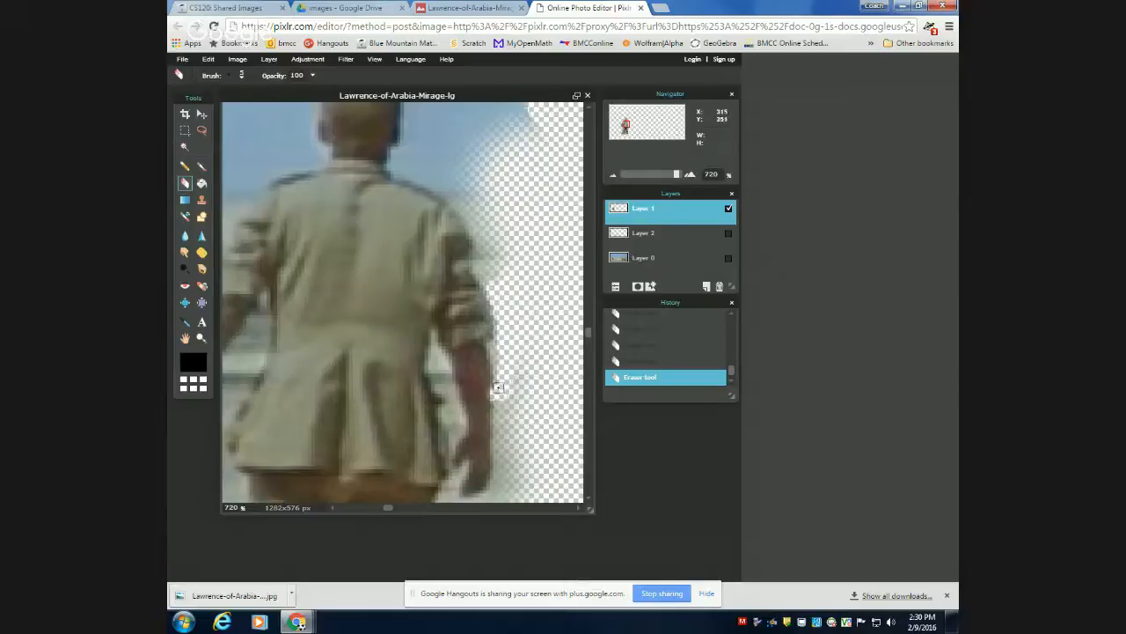
key(ctrl+z)
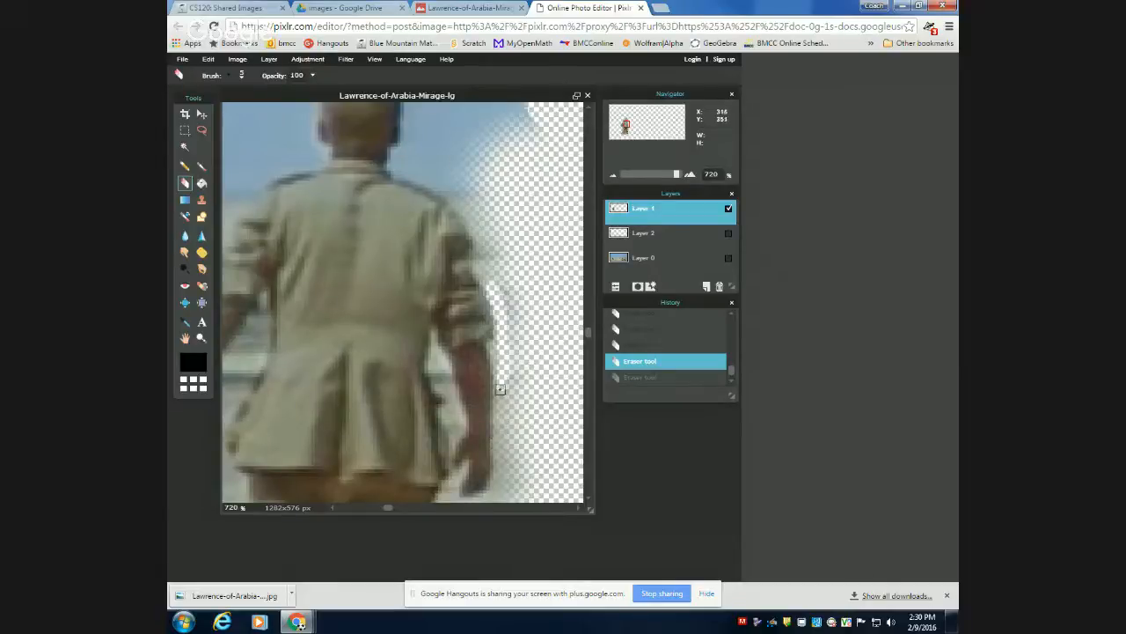
click(499, 388)
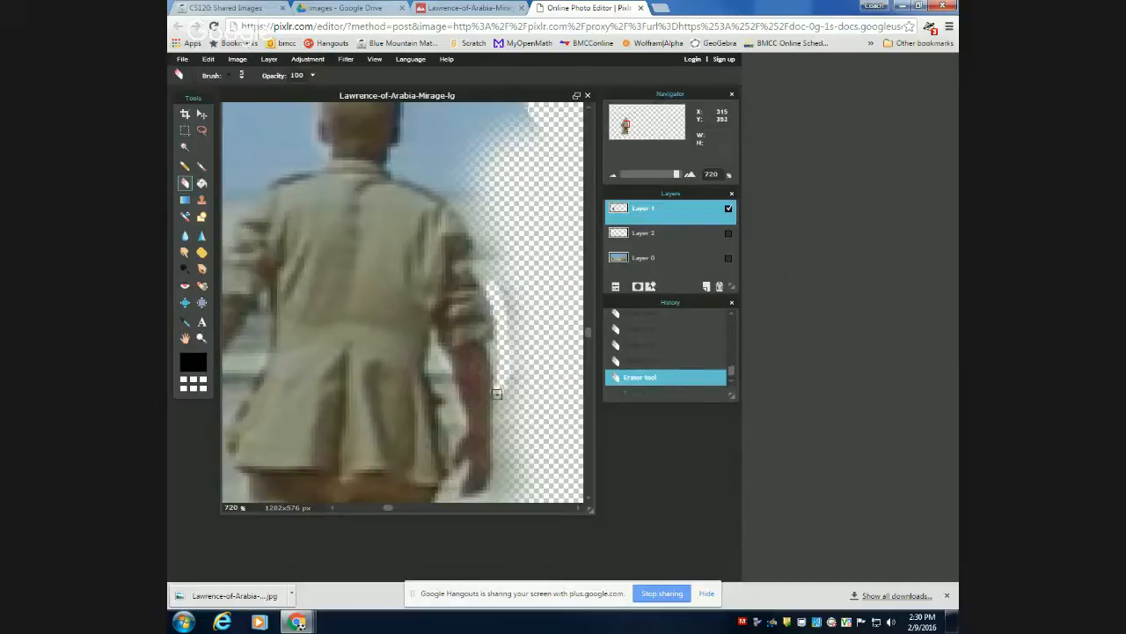
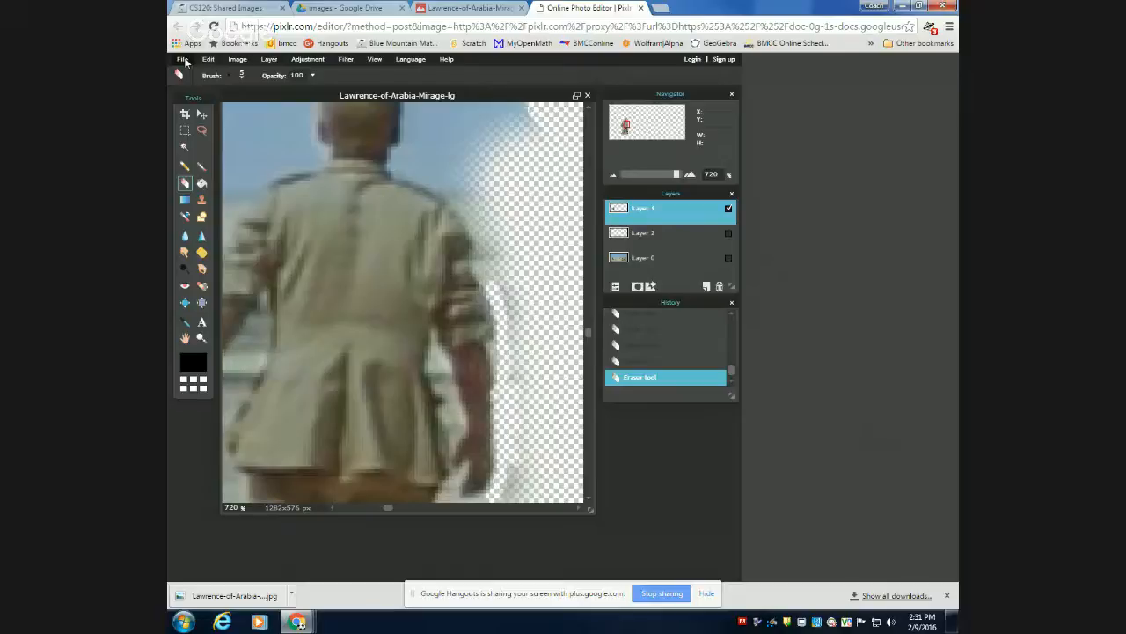
Save the image to the computer as a layered PXD file named Lawrence-of-Arabia-Mirage-lg in the CS120 winter2016 folder.
click(183, 60)
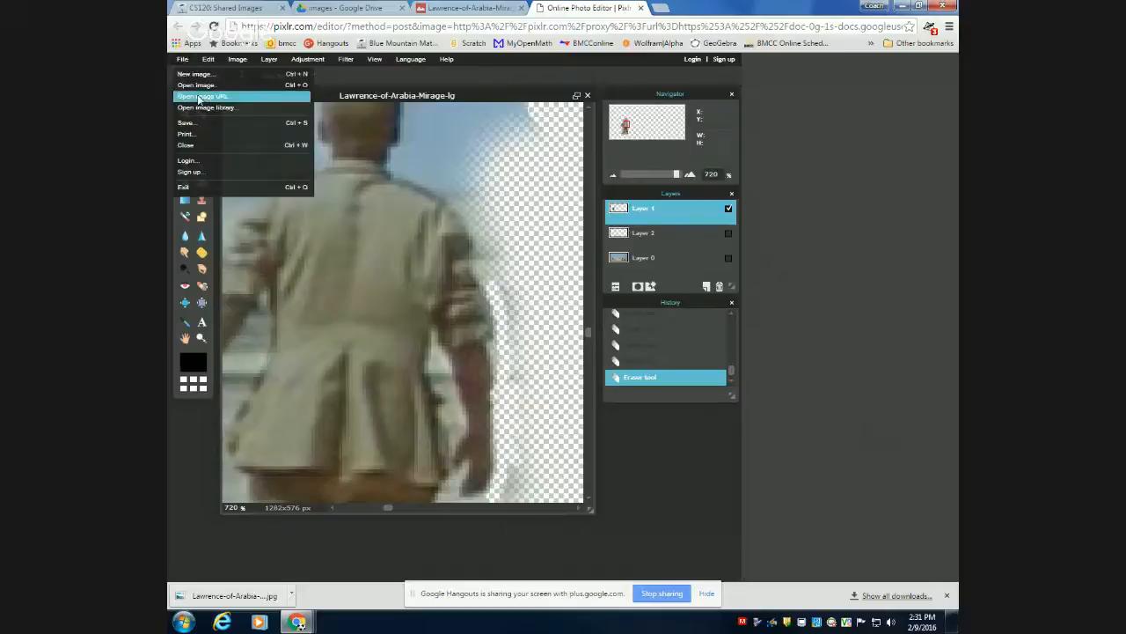
click(189, 122)
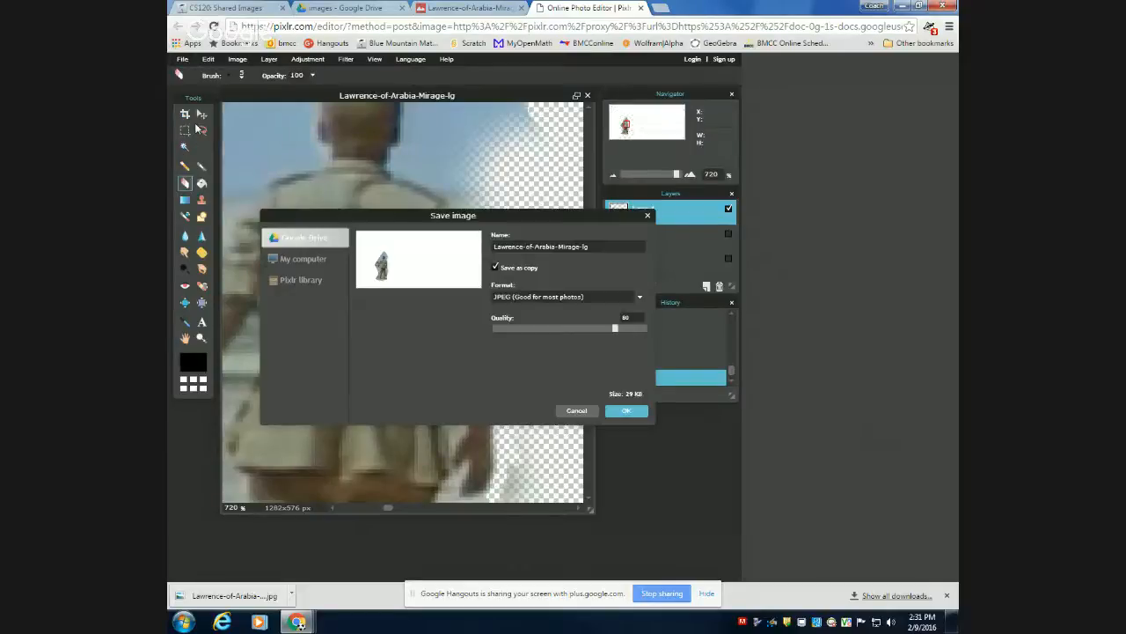
click(317, 260)
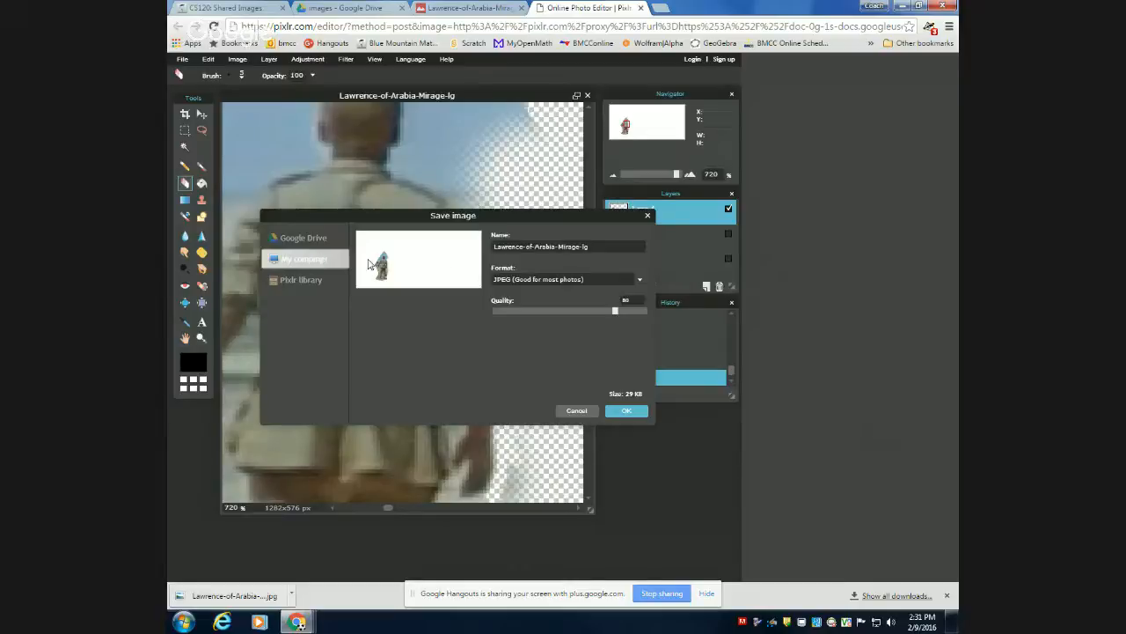
click(509, 282)
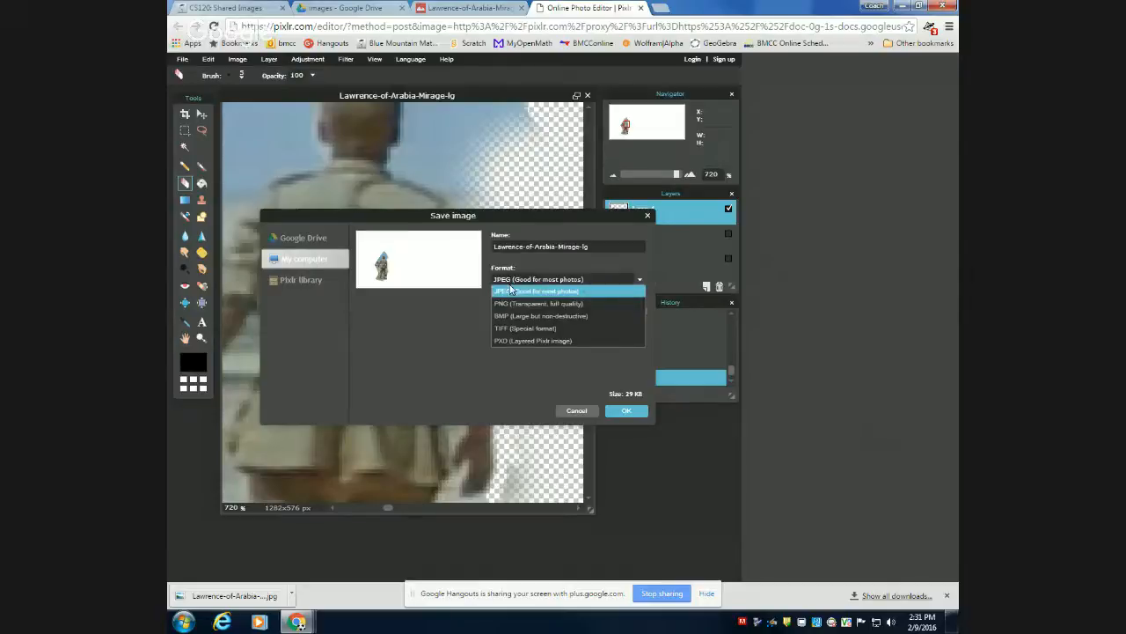
click(532, 341)
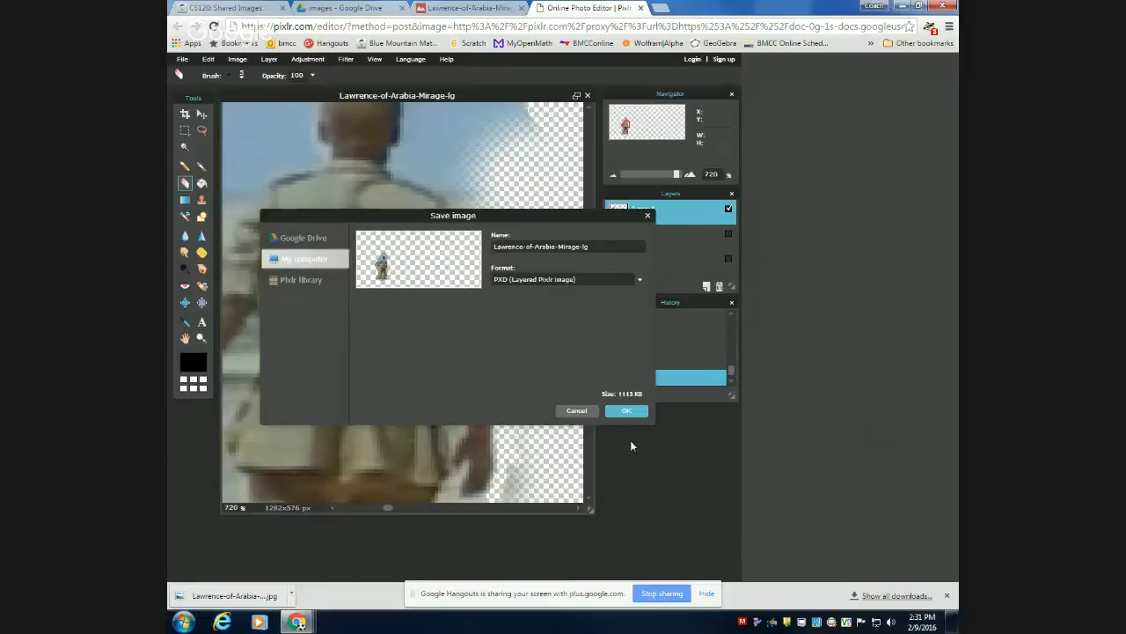
click(623, 413)
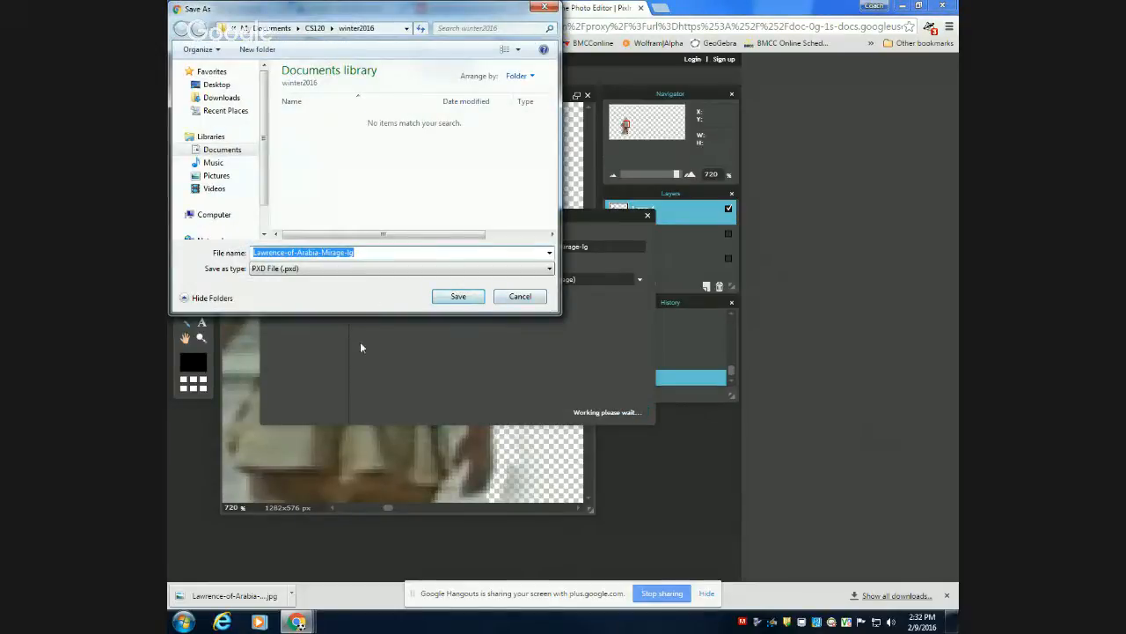
click(454, 297)
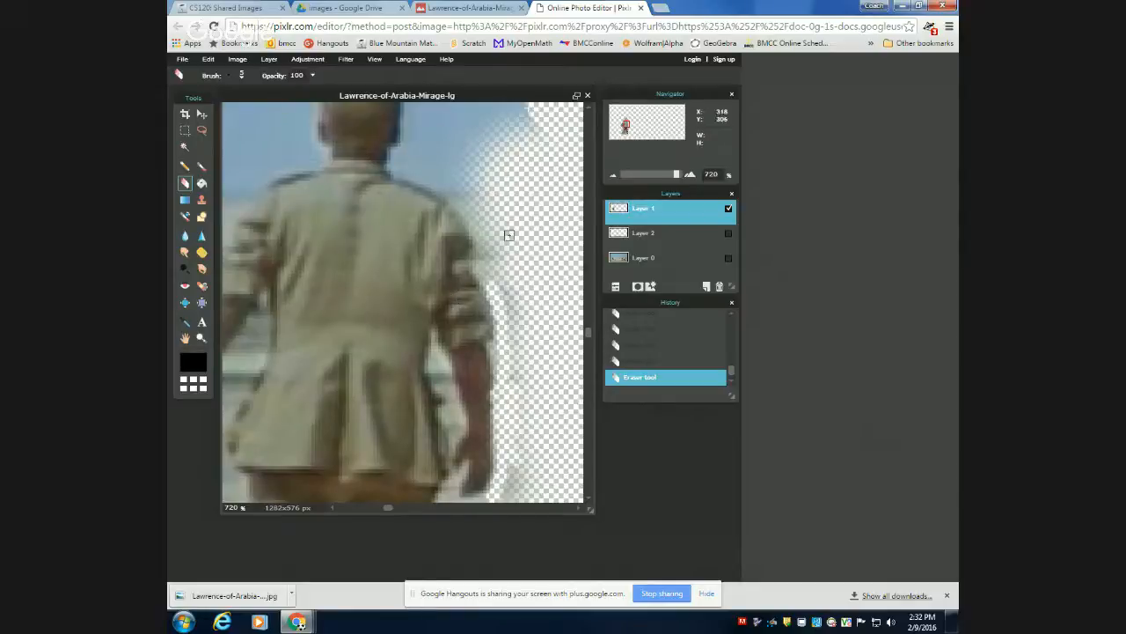
Request the online image library and sign in to Pixlr with the existing Google account.
scroll(519, 154, down, 1)
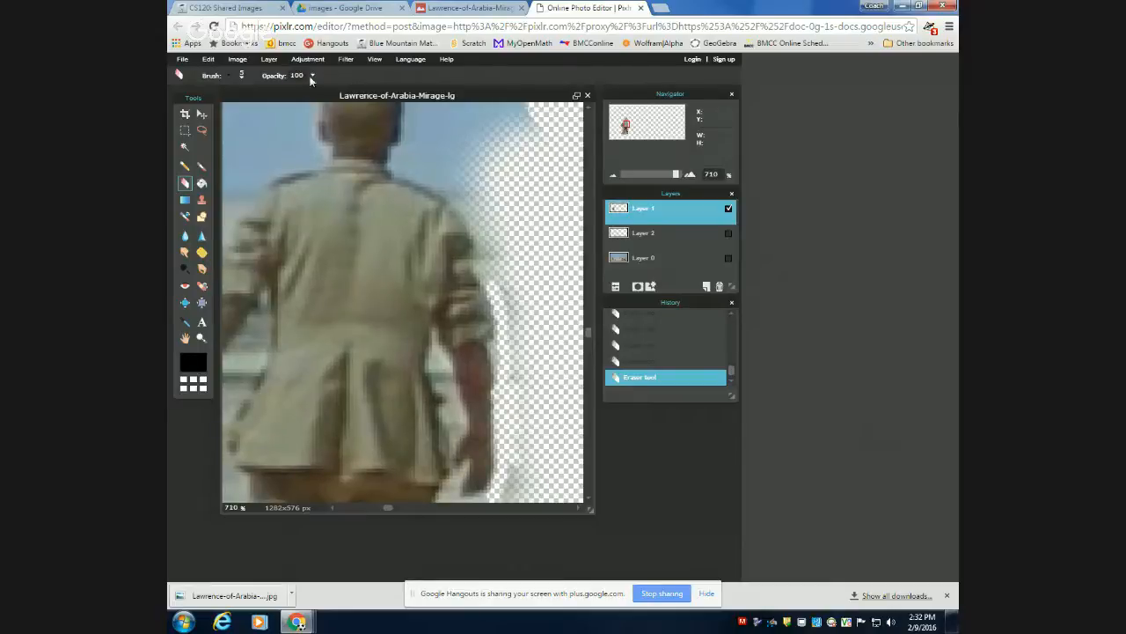
click(183, 61)
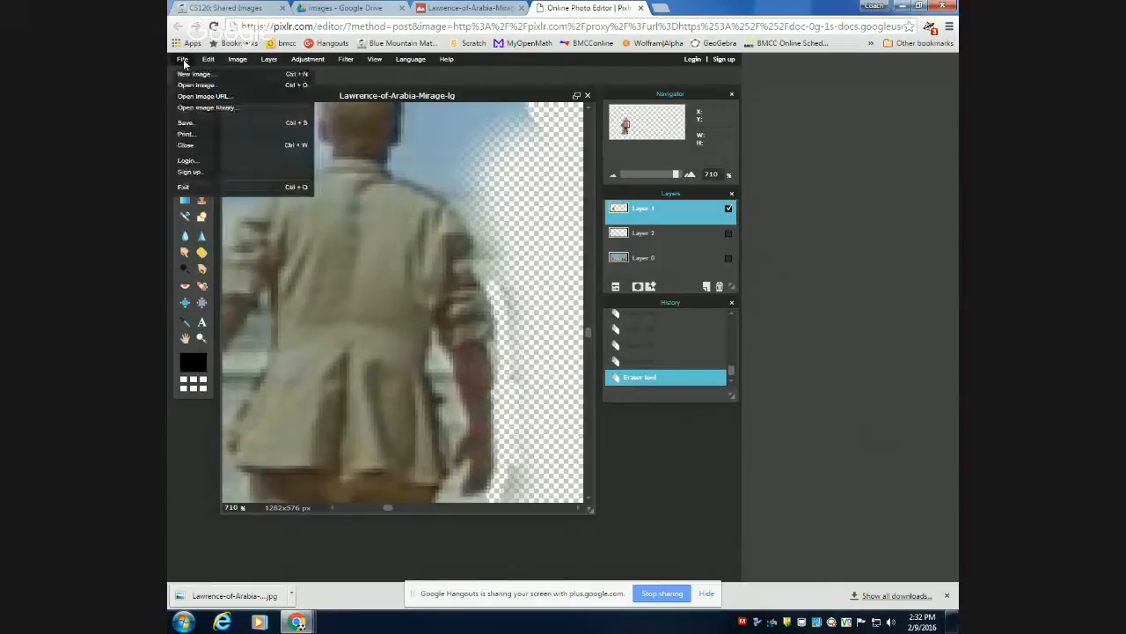
click(203, 108)
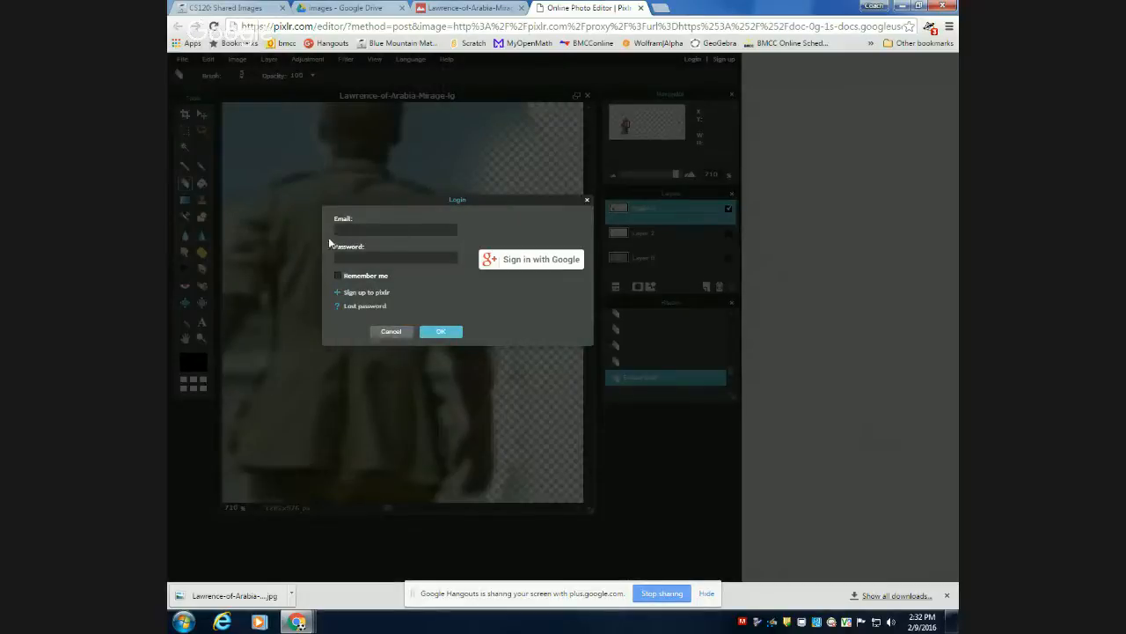
click(520, 266)
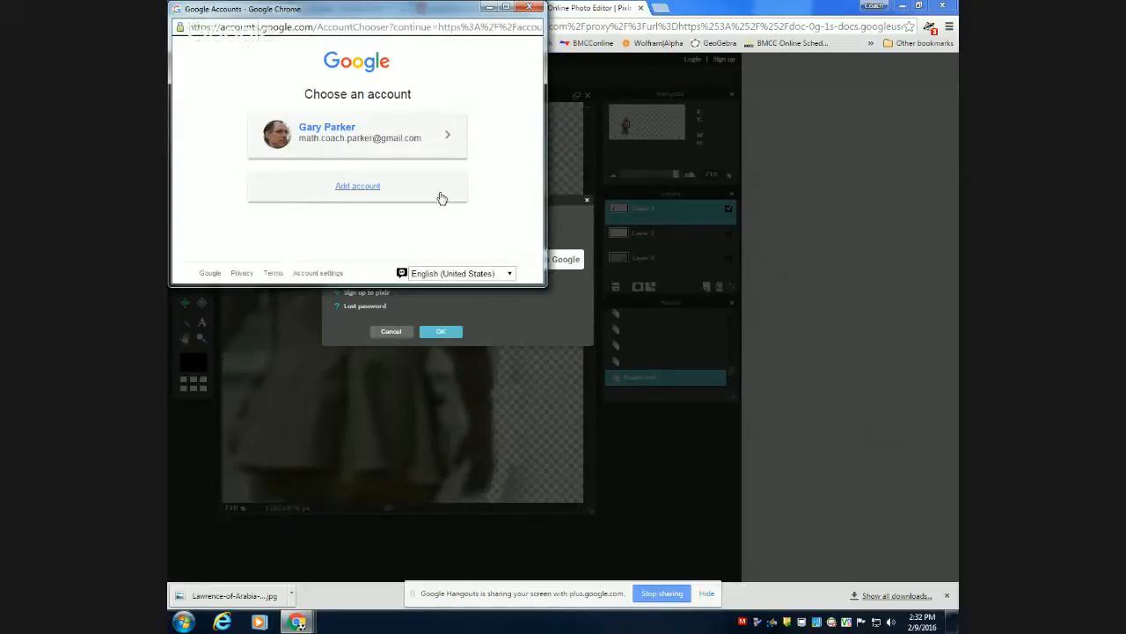
click(393, 147)
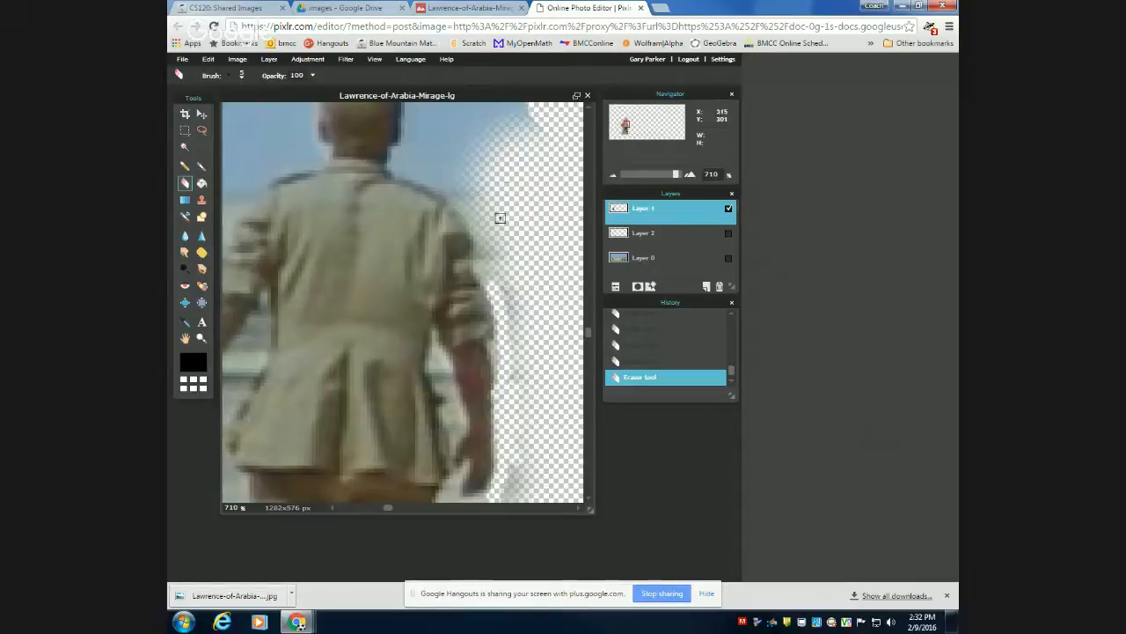
Look through the cs120 folder in the Pixlr image library and close the library without opening an image.
click(181, 60)
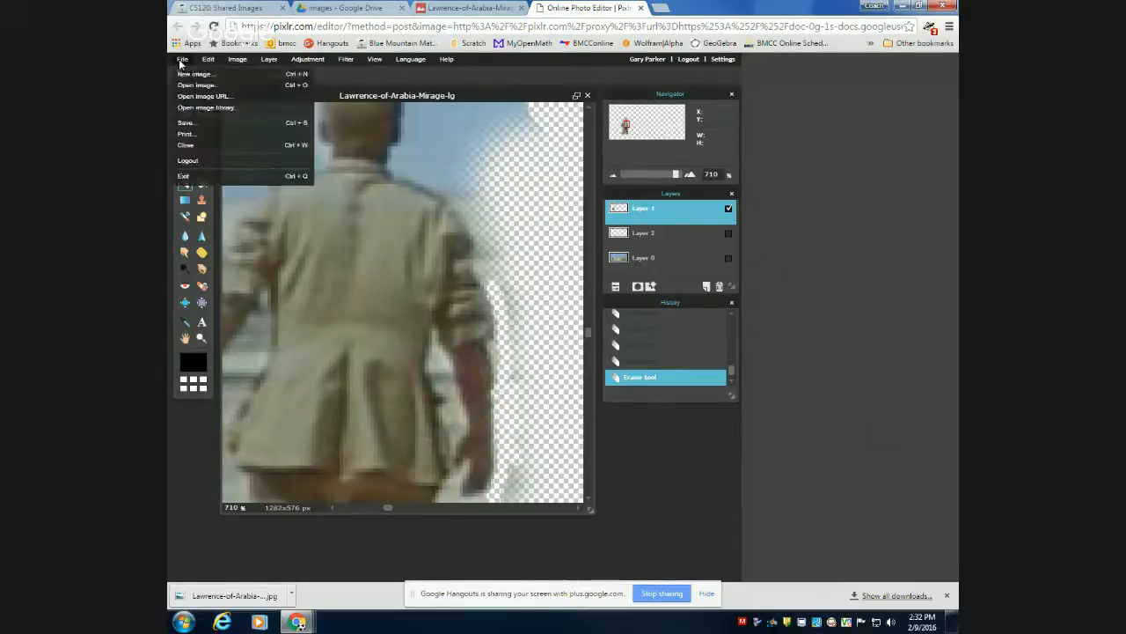
click(186, 108)
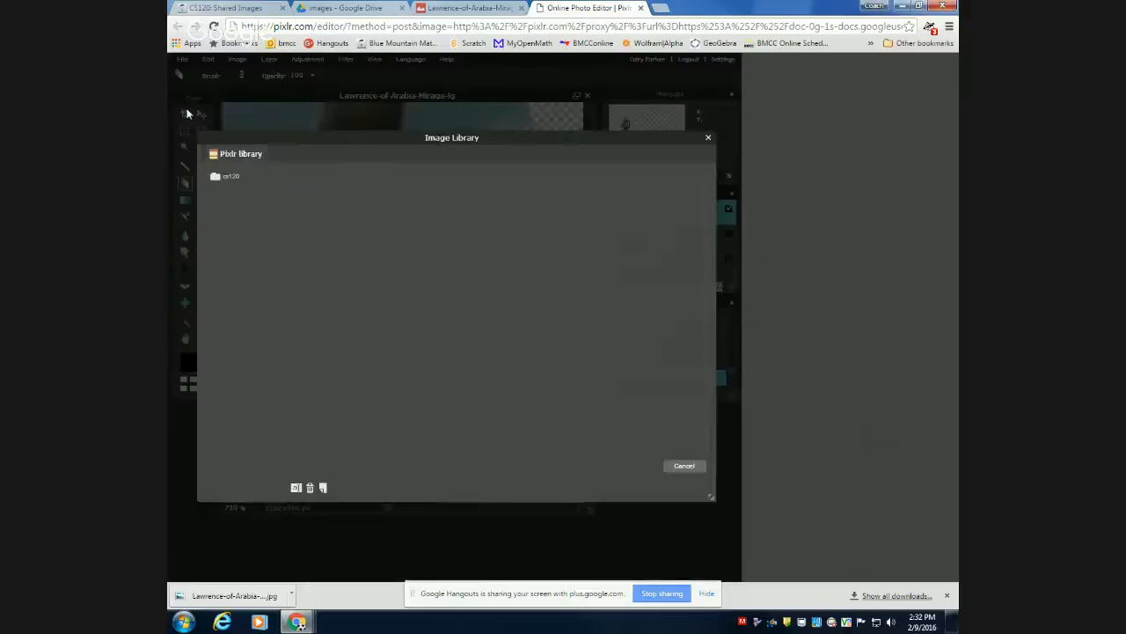
click(225, 177)
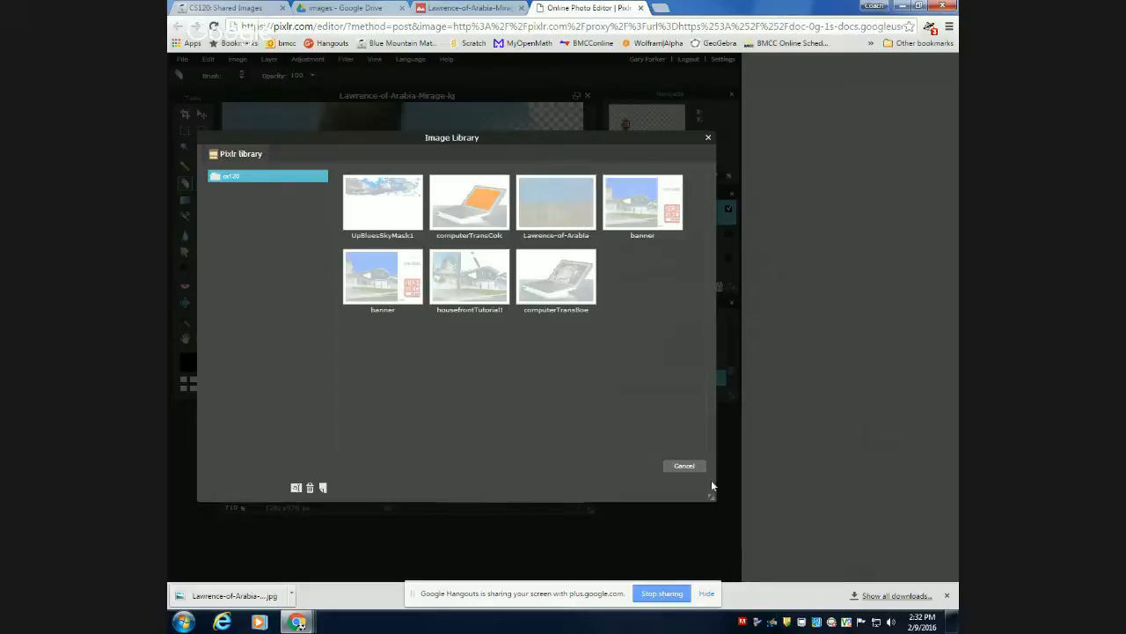
click(685, 467)
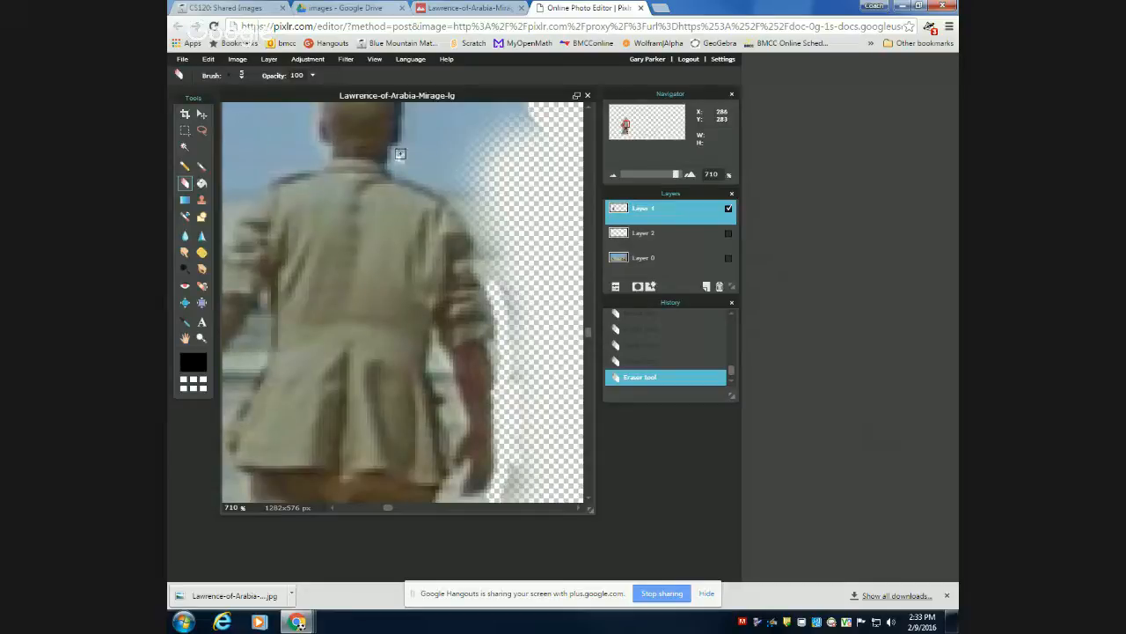
Erase the backdrop on Layer 1 along the right side of the man's neck and the top of his right shoulder.
drag(399, 155, 475, 217)
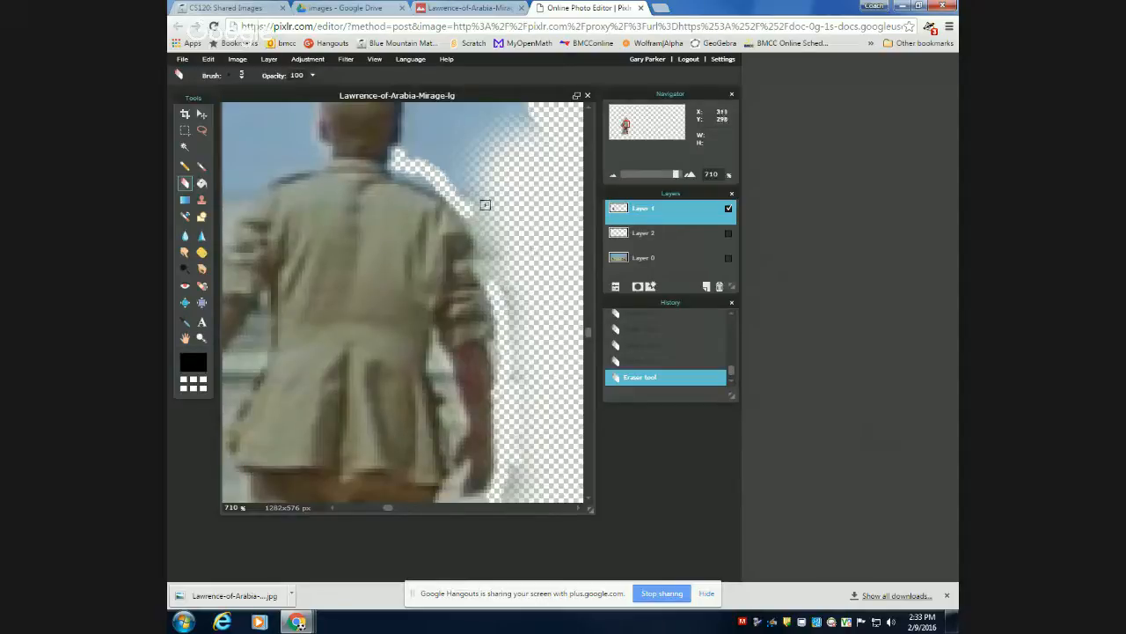
scroll(485, 202, up, 1)
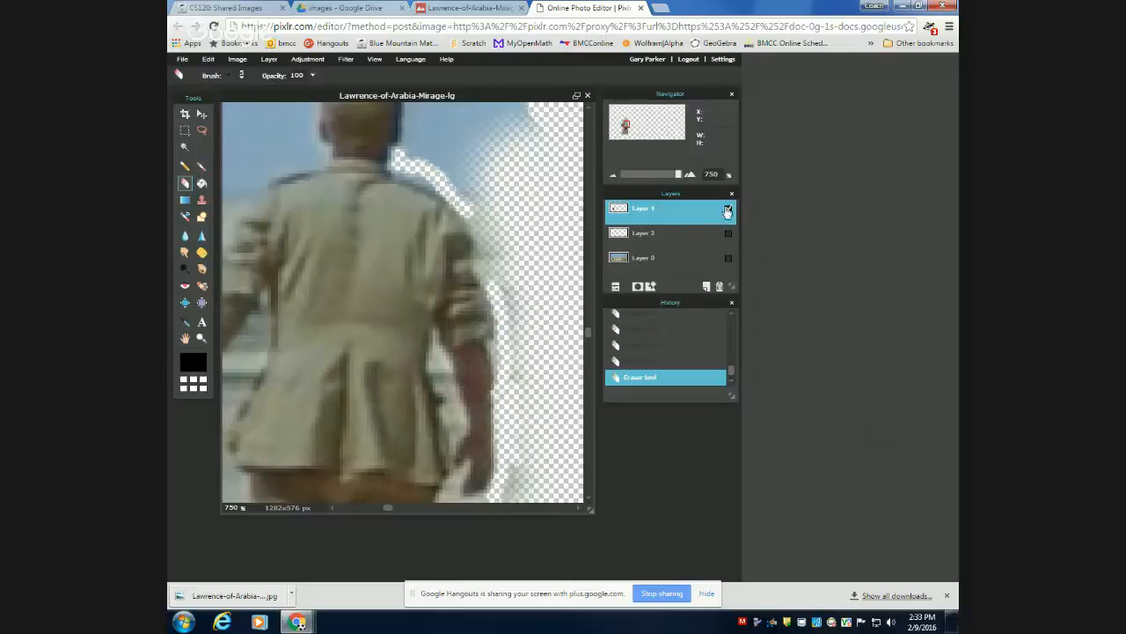
Hide Layer 1, show and activate Layer 0, and fit the entire image in the window.
click(729, 258)
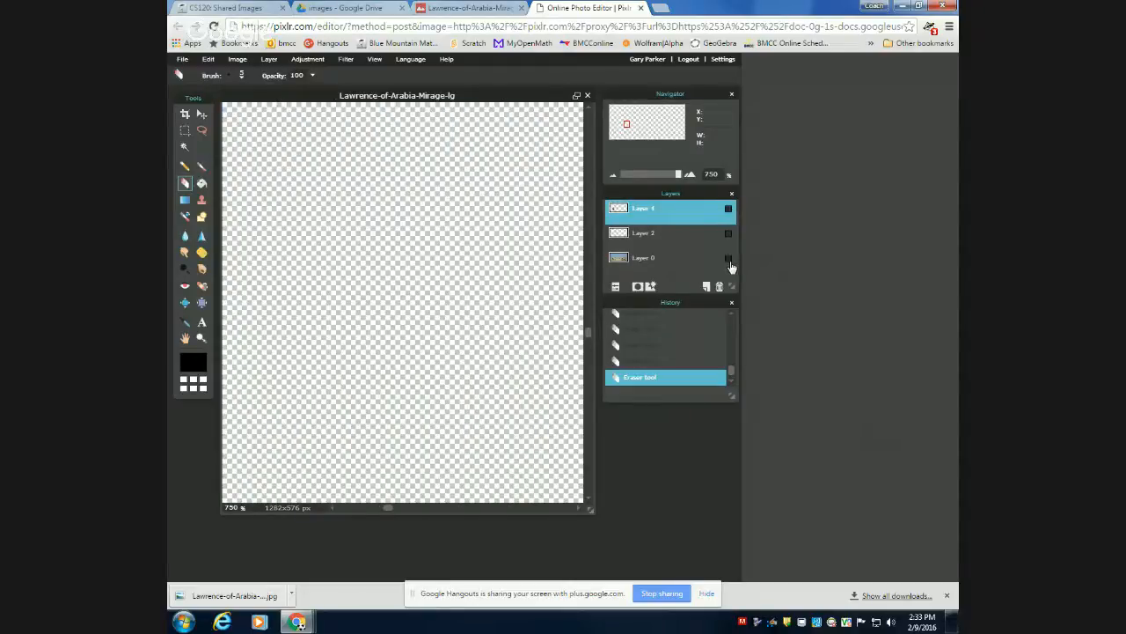
click(729, 258)
click(642, 261)
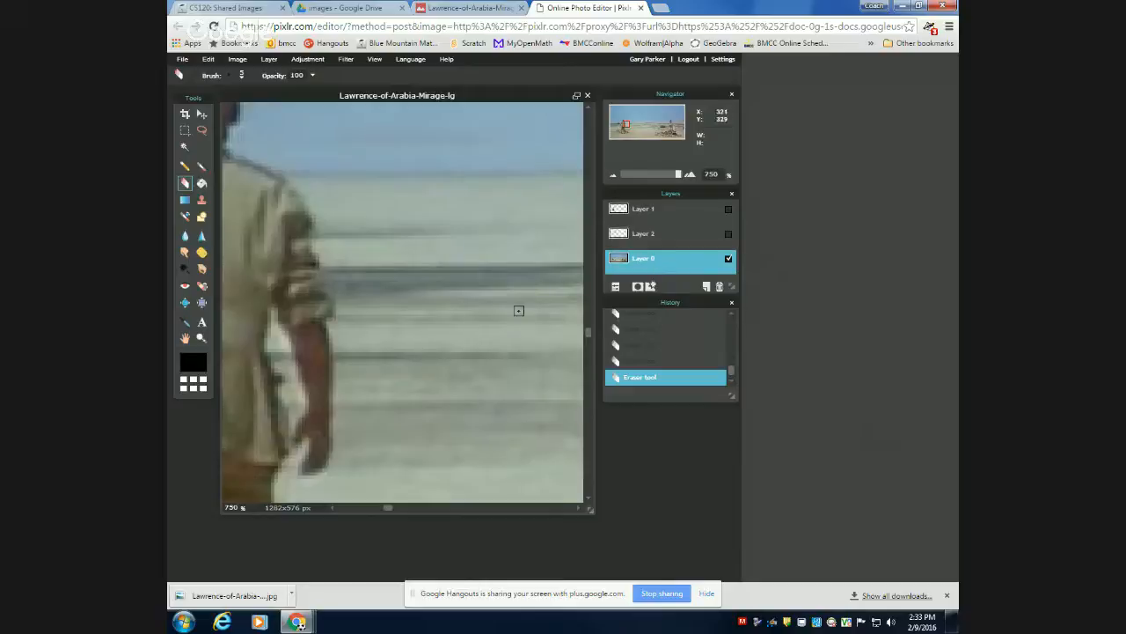
scroll(519, 311, down, 3)
scroll(438, 334, down, 1)
scroll(438, 334, up, 1)
scroll(427, 322, down, 1)
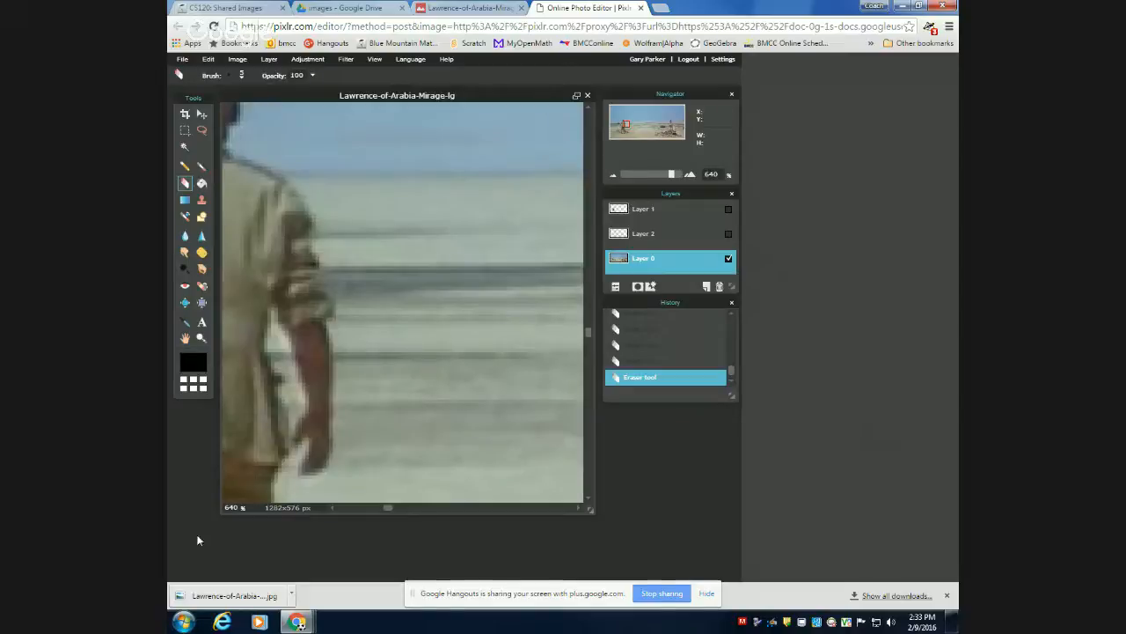
click(375, 59)
click(381, 106)
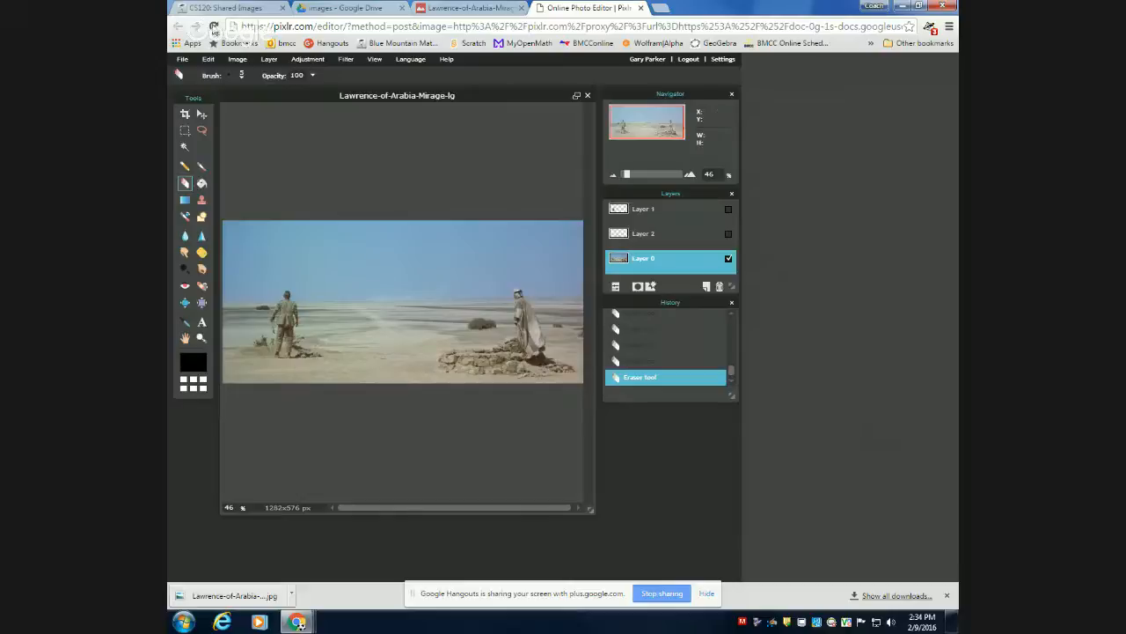
Switch to the CS120 course page and open chapter 2, Selections and Masks, of the 8–14 February More Image Editing Tutorial.
click(244, 11)
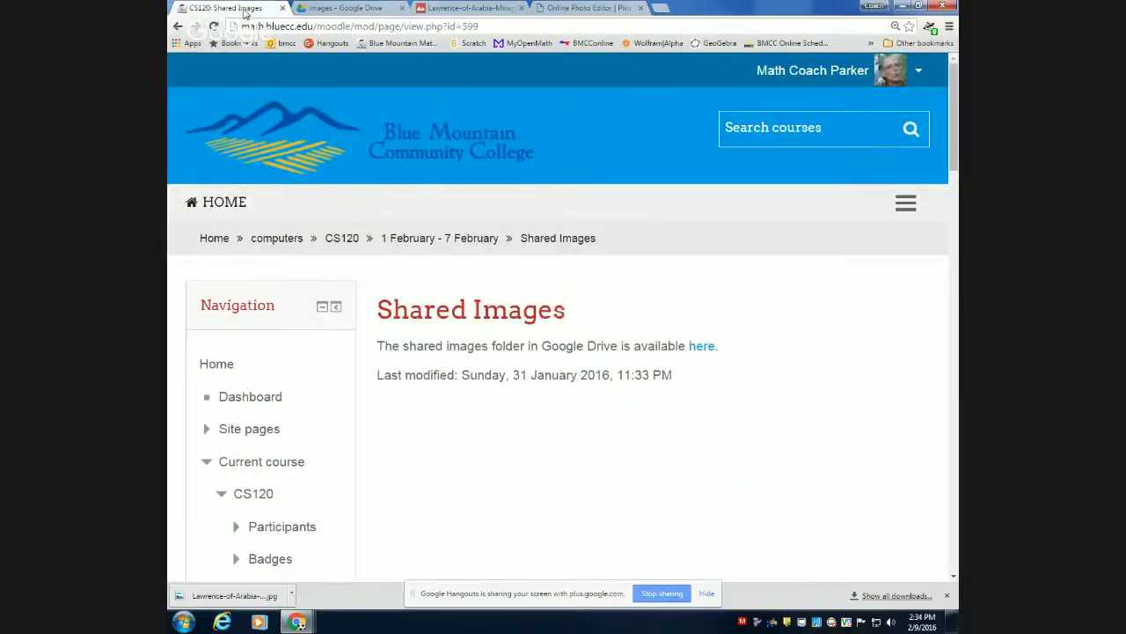
scroll(367, 303, down, 7)
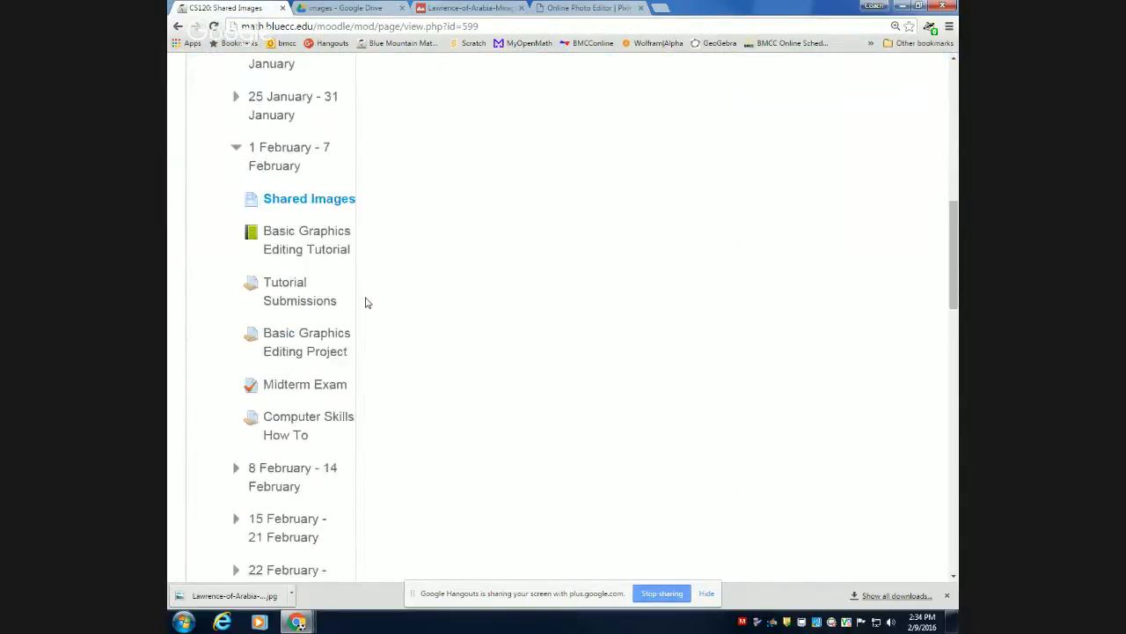
scroll(367, 302, down, 2)
click(292, 290)
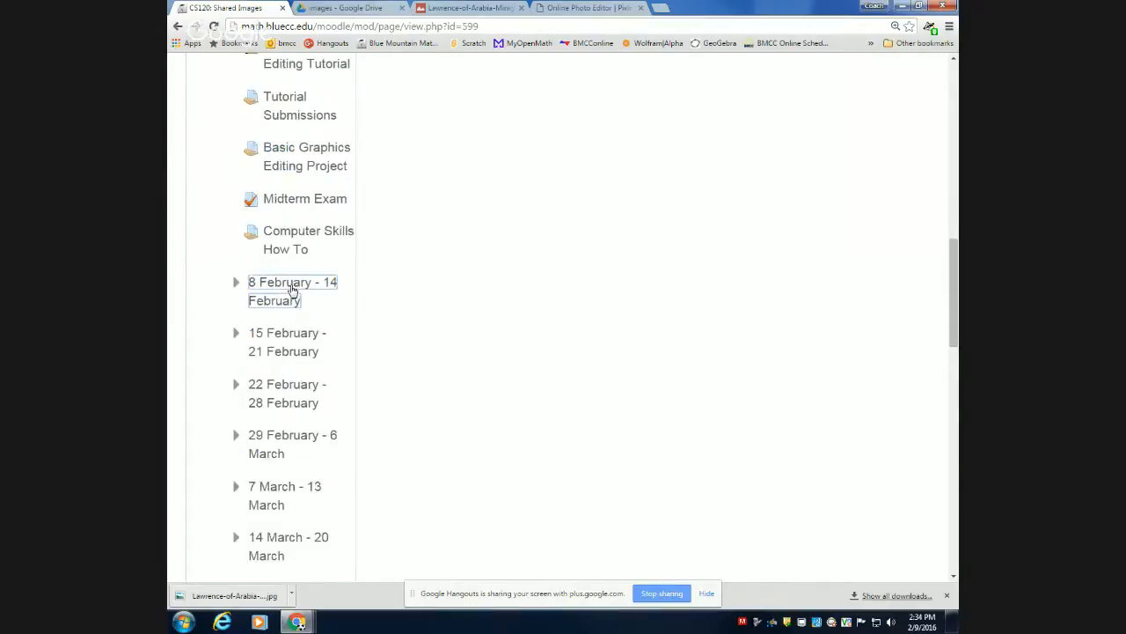
scroll(264, 390, down, 1)
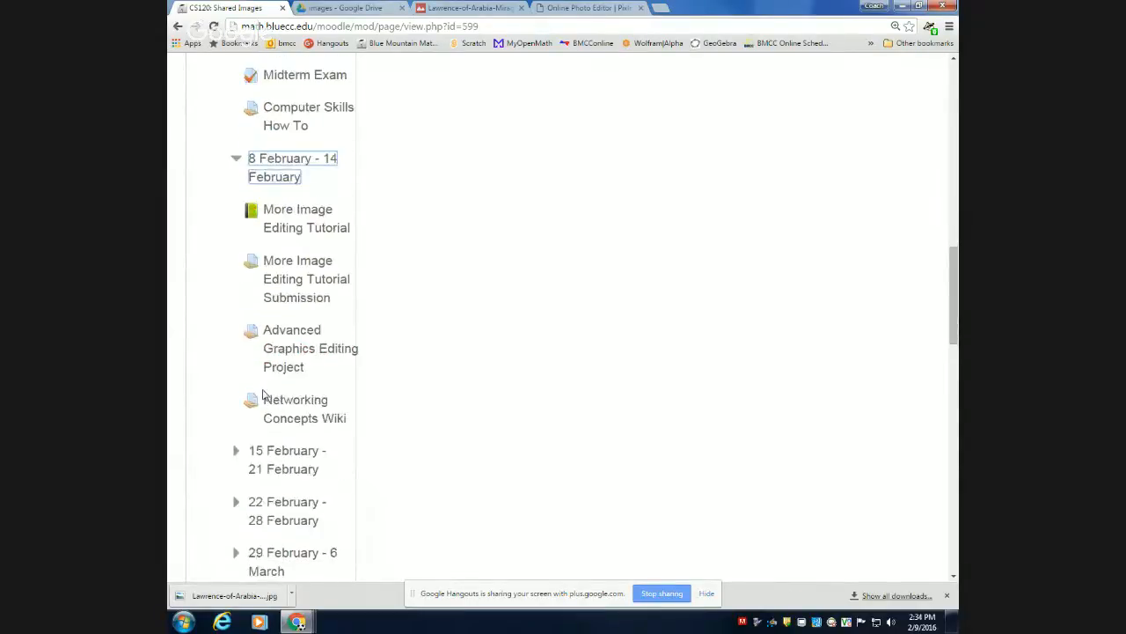
click(265, 216)
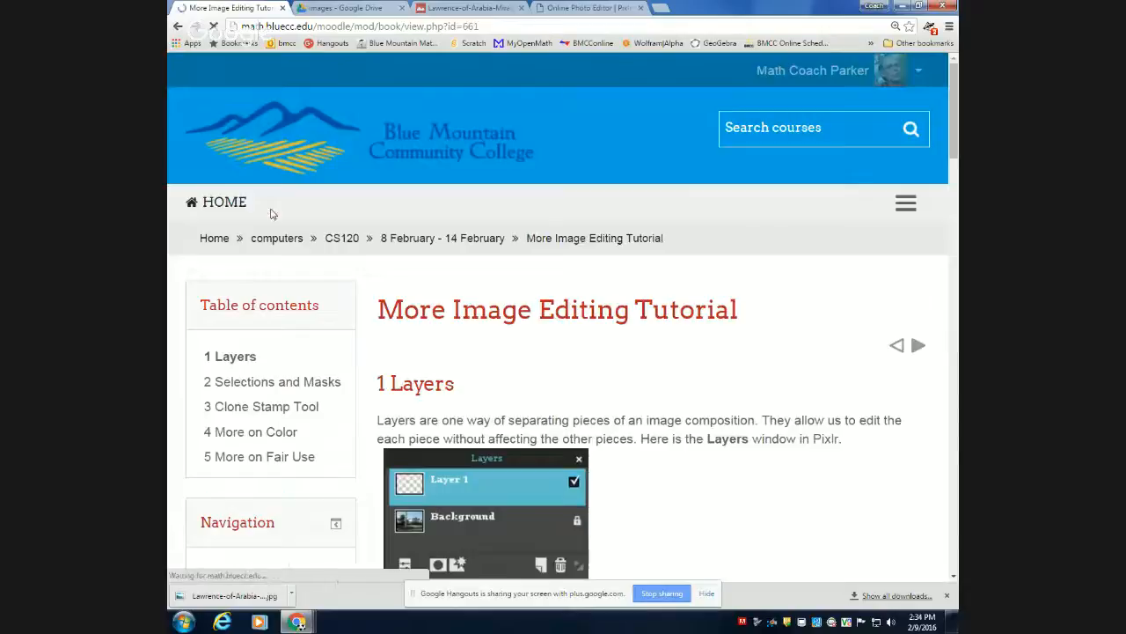
click(324, 390)
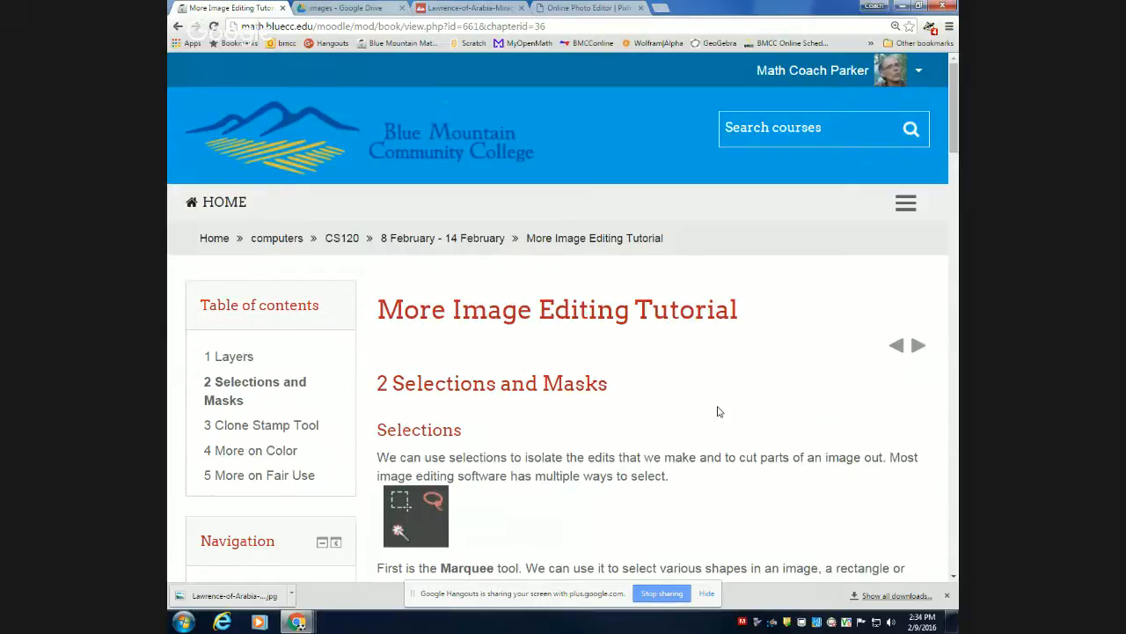
Review the chapter's Marquee, Lasso and Magic Wand options, the Edit menu selection commands and the dog example images.
scroll(753, 455, down, 1)
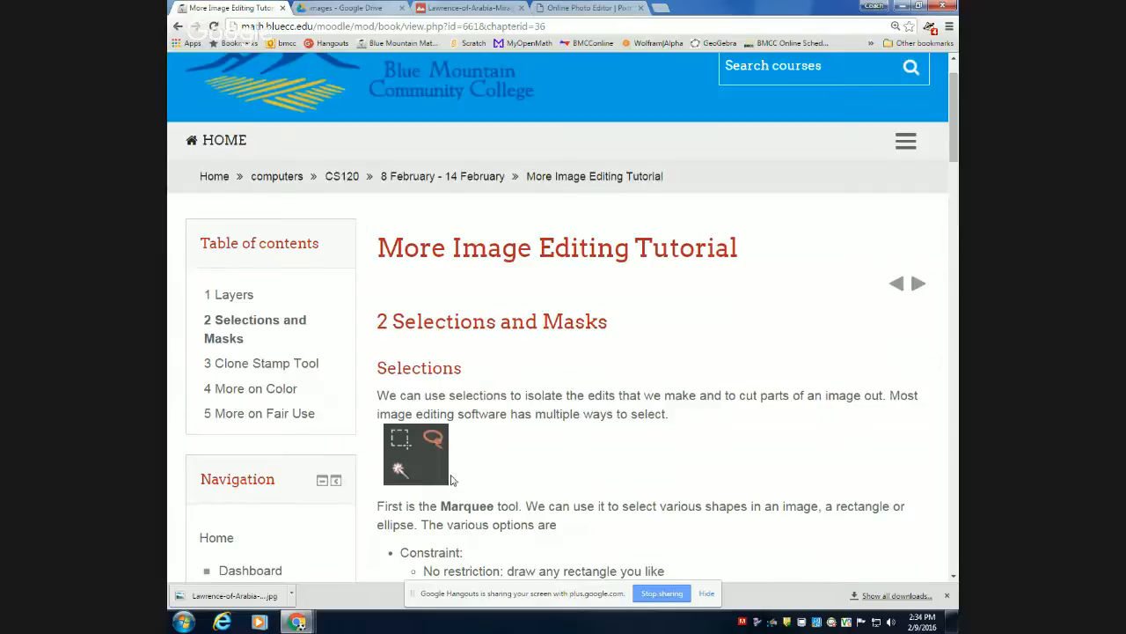
scroll(453, 479, down, 1)
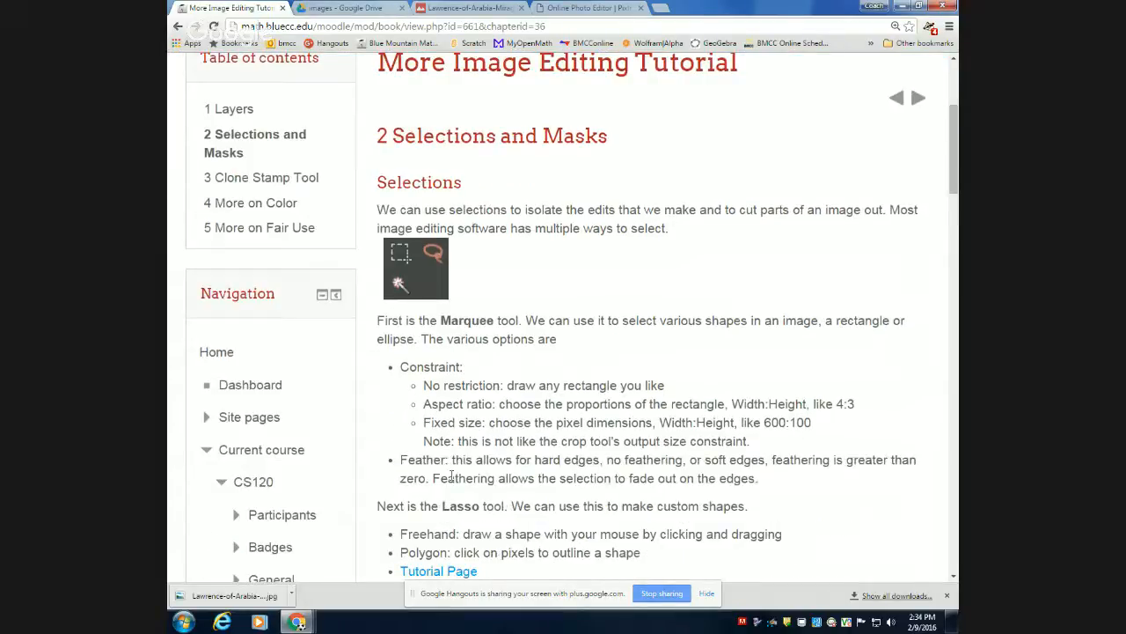
scroll(446, 472, down, 1)
scroll(446, 472, down, 1)
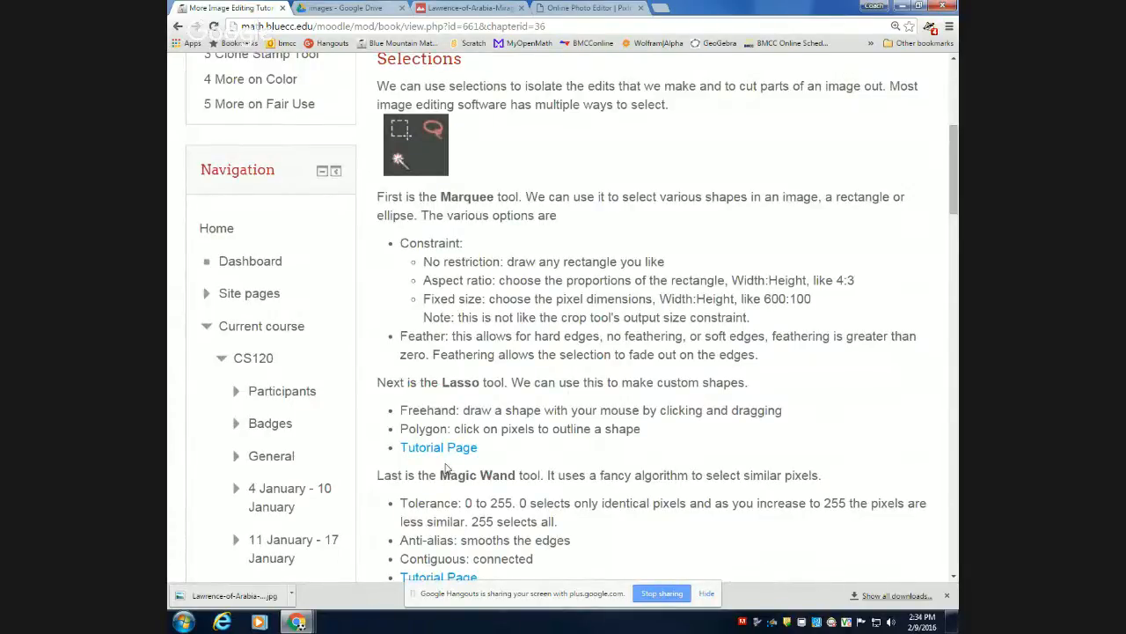
scroll(446, 468, down, 2)
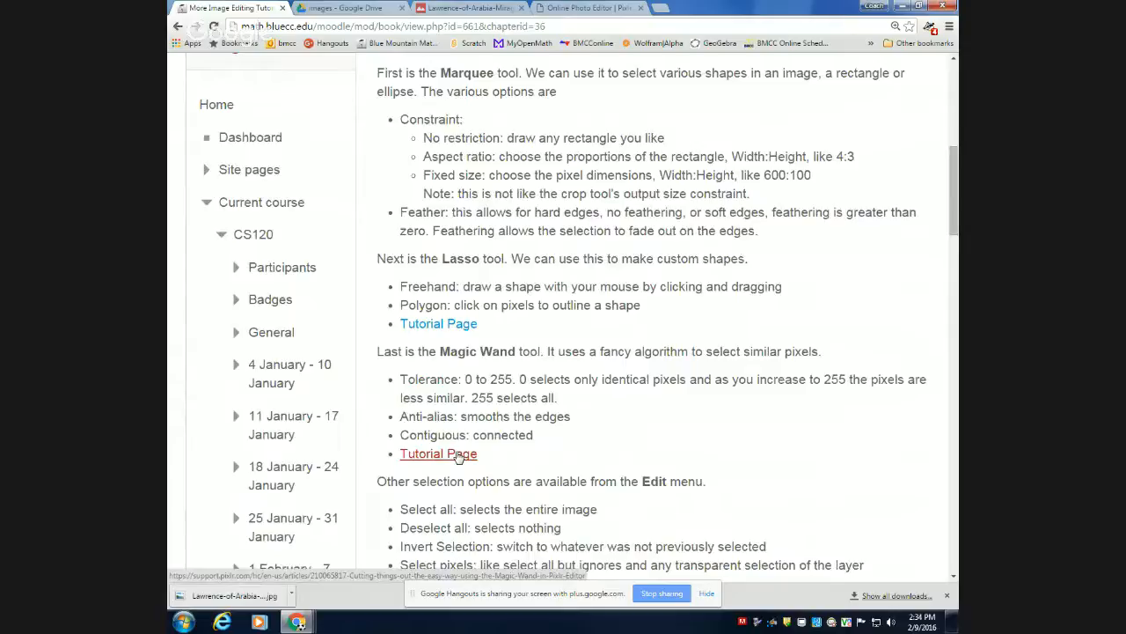
scroll(495, 524, down, 1)
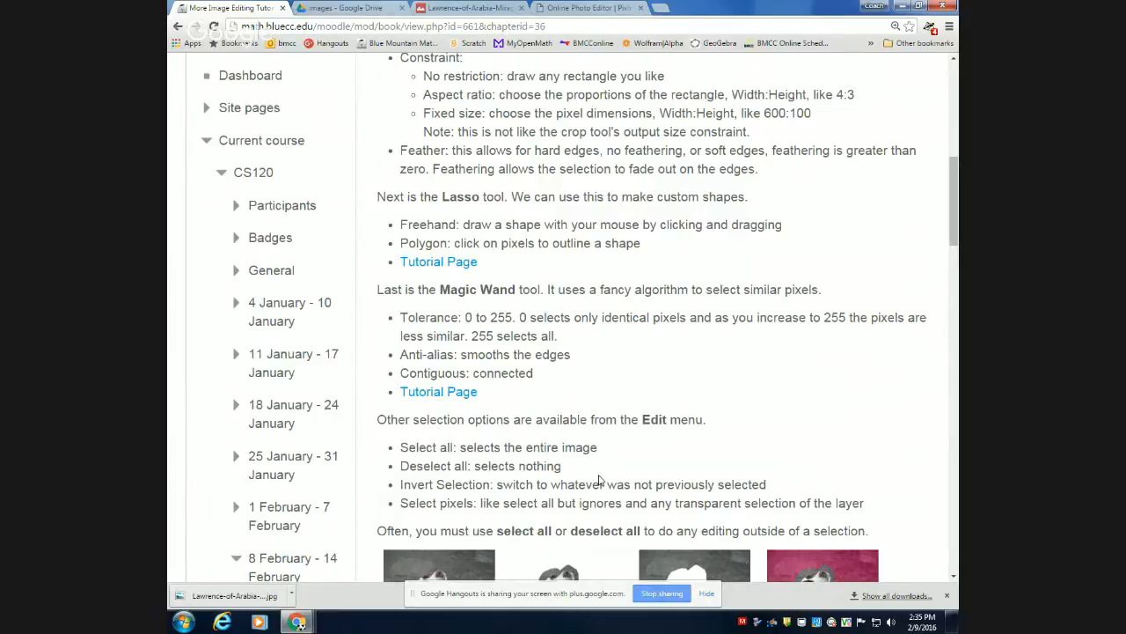
scroll(600, 477, down, 1)
scroll(599, 477, down, 3)
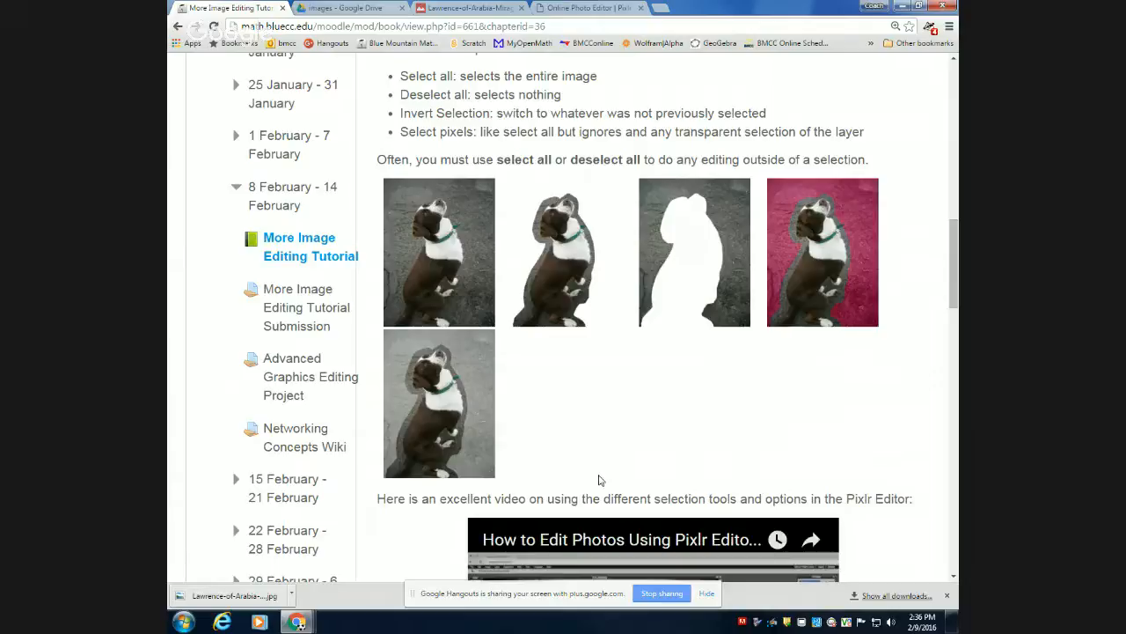
scroll(599, 479, down, 1)
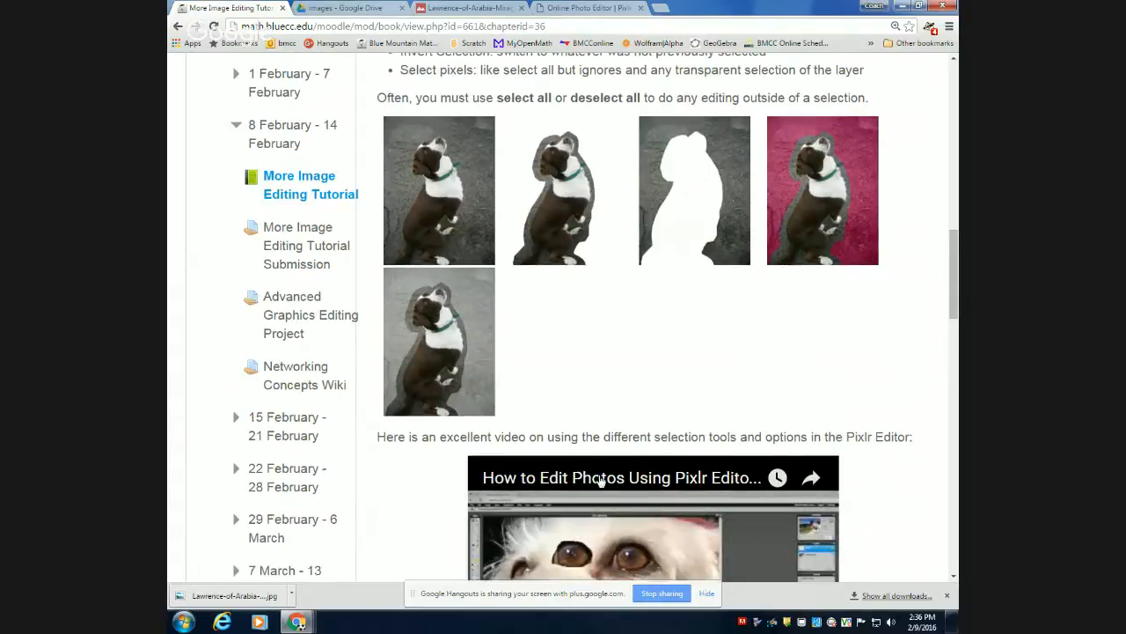
Review the tutorial's selection tools video and the Masks section, including the Layers window and cloud mask example images.
scroll(598, 480, down, 2)
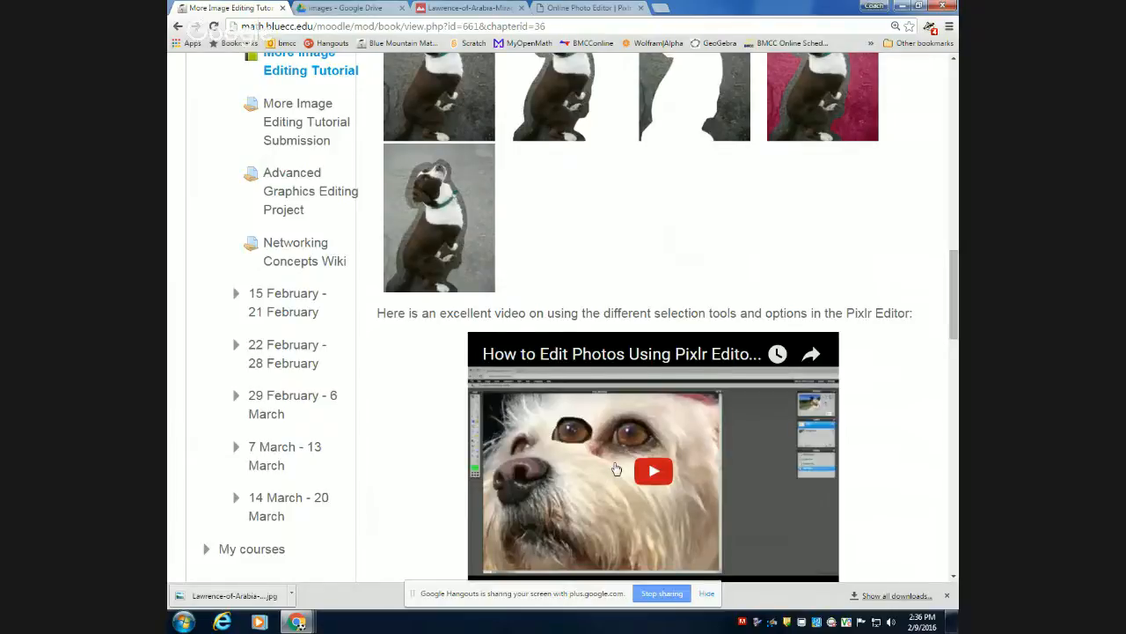
scroll(617, 469, down, 1)
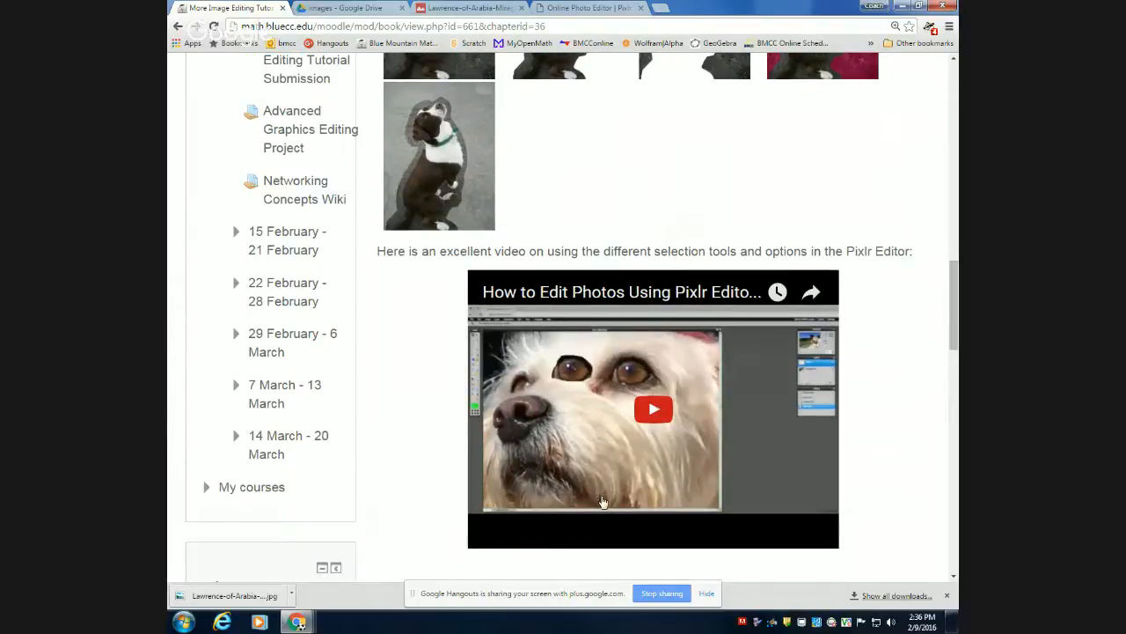
scroll(604, 502, down, 4)
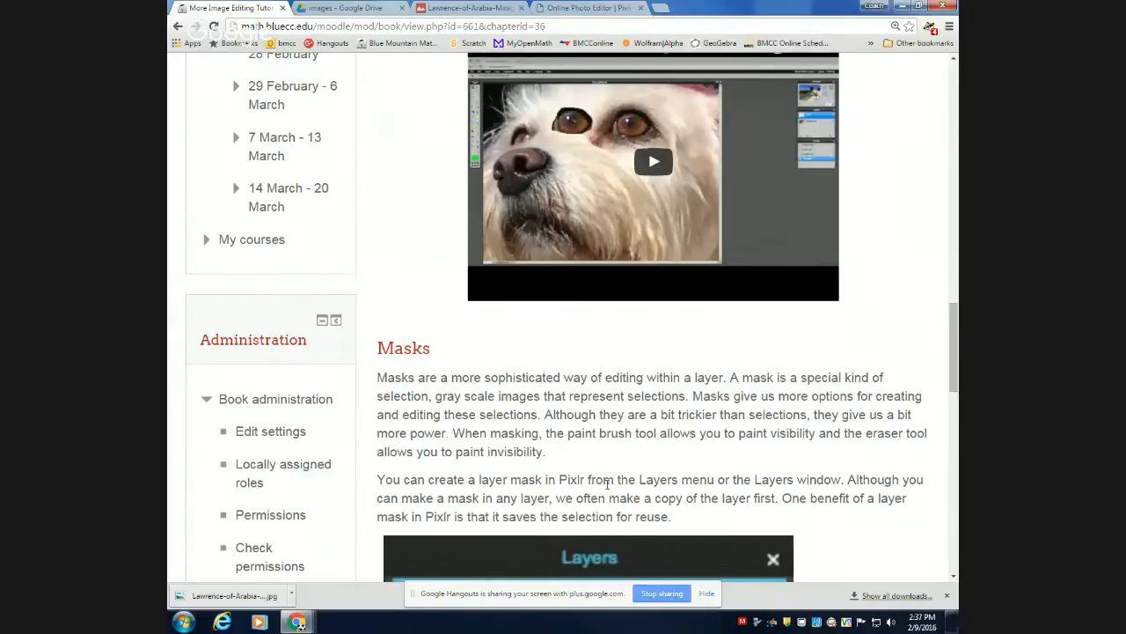
scroll(607, 483, down, 3)
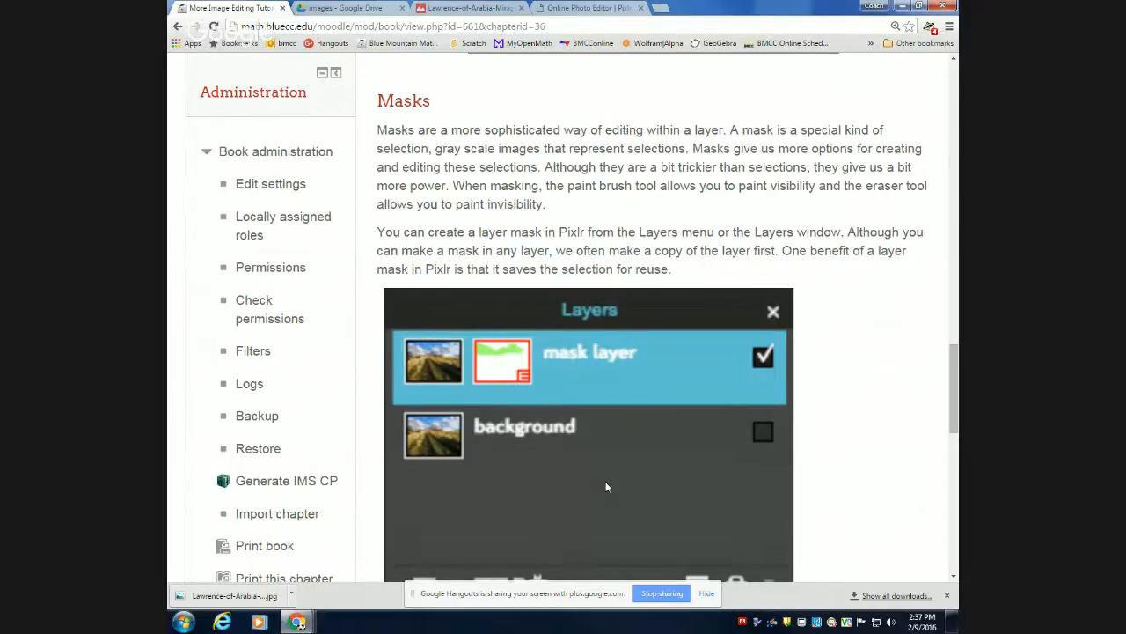
scroll(605, 487, down, 1)
scroll(606, 487, down, 3)
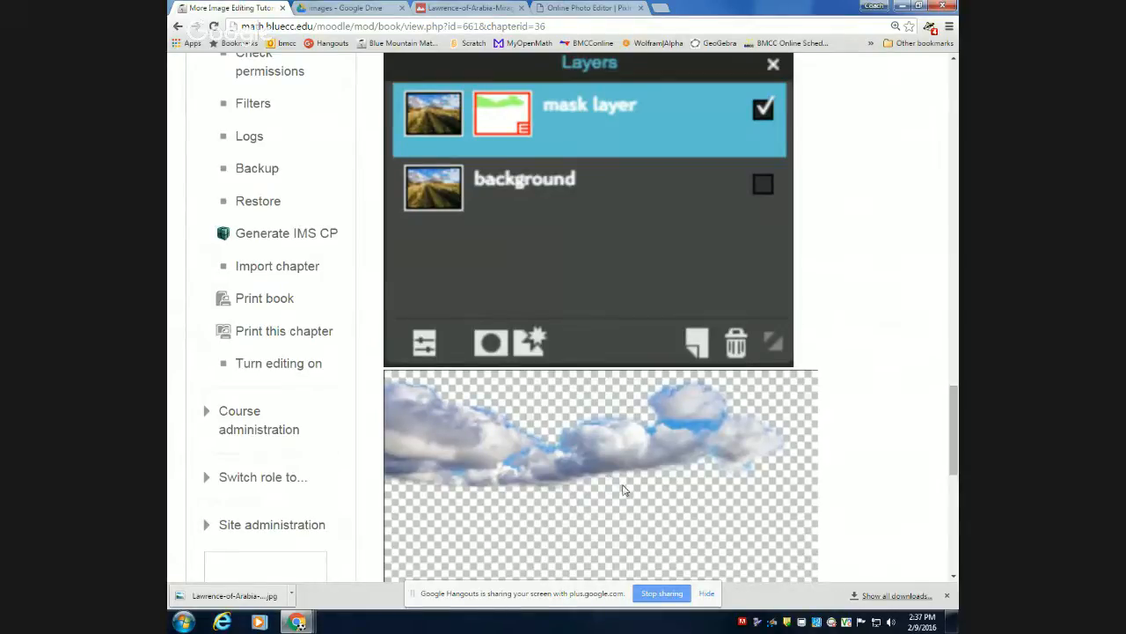
scroll(623, 489, up, 2)
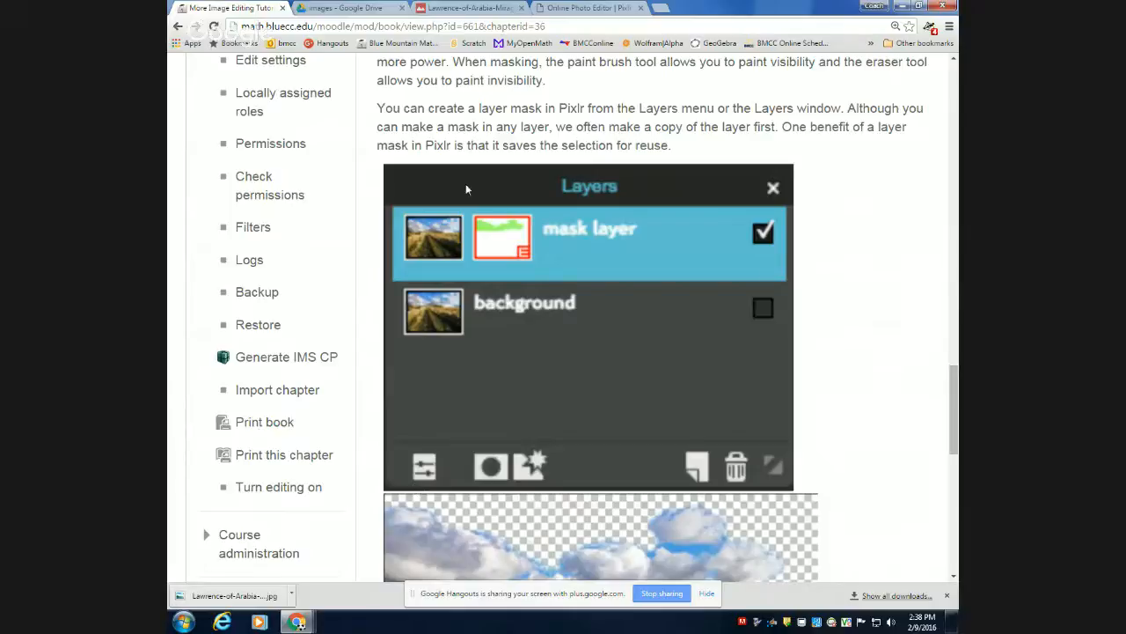
Switch to the Pixlr editor and duplicate Layer 0 of the Lawrence of Arabia image.
click(573, 11)
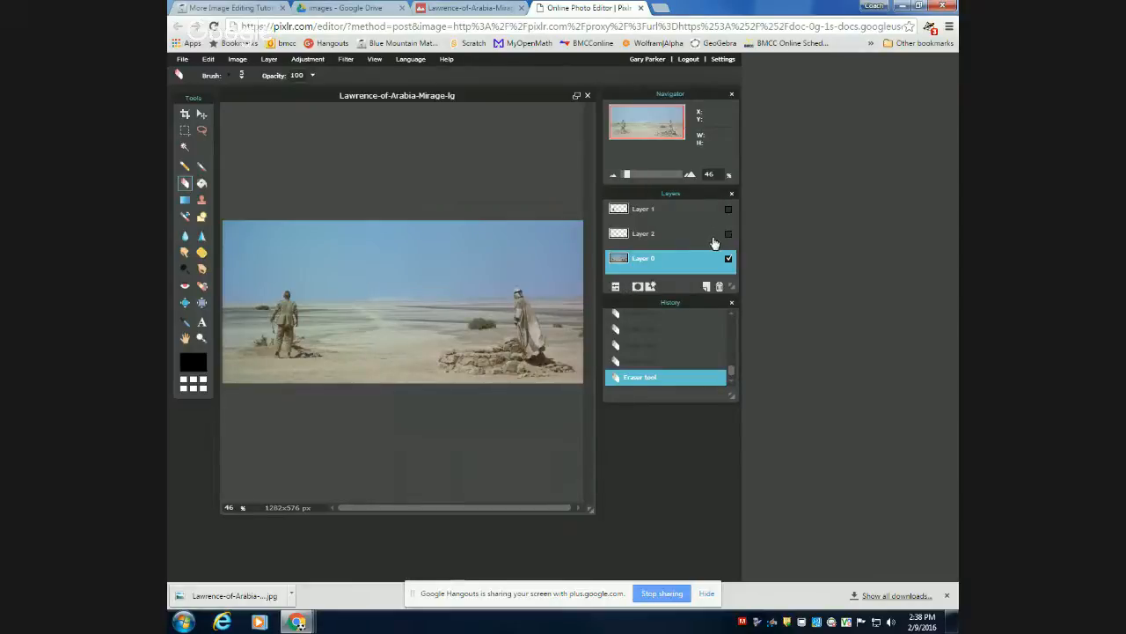
right_click(648, 267)
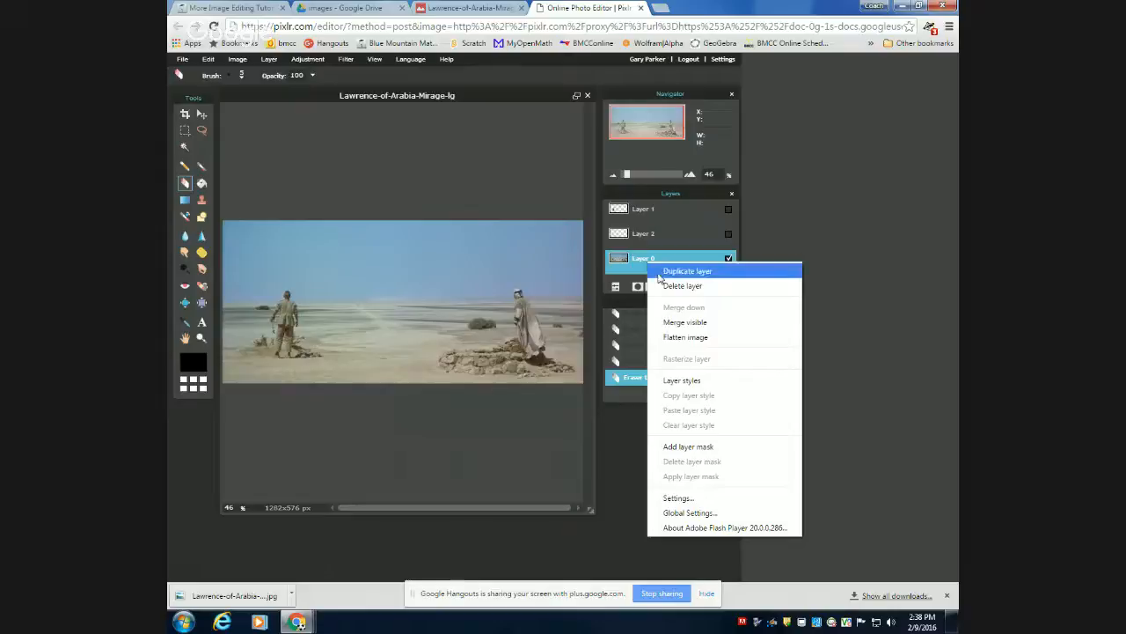
click(669, 275)
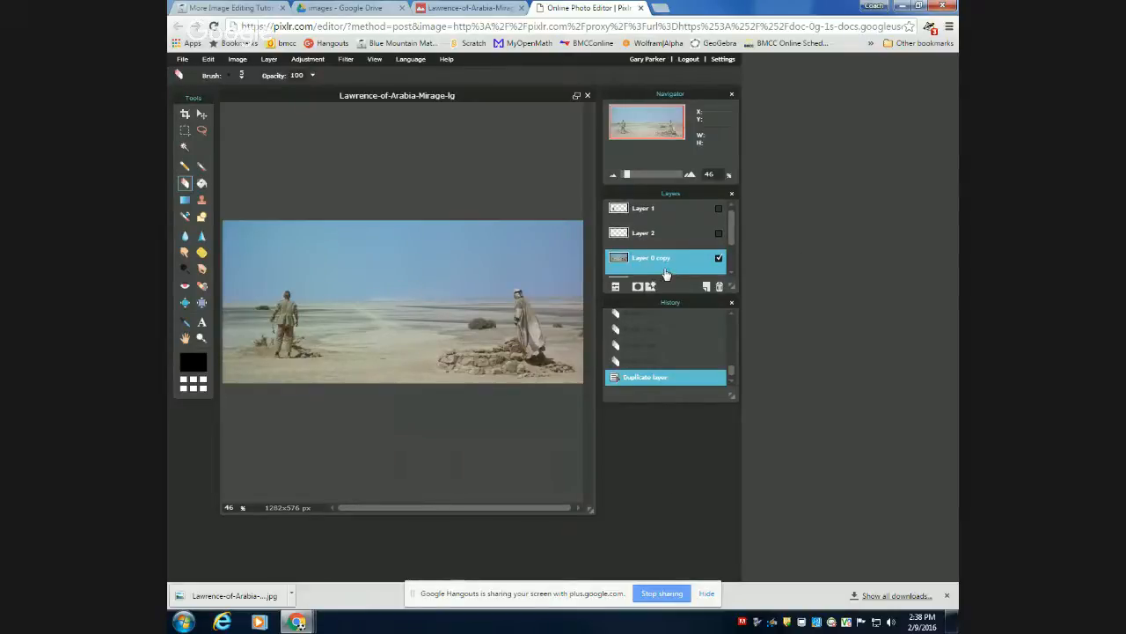
scroll(667, 275, down, 1)
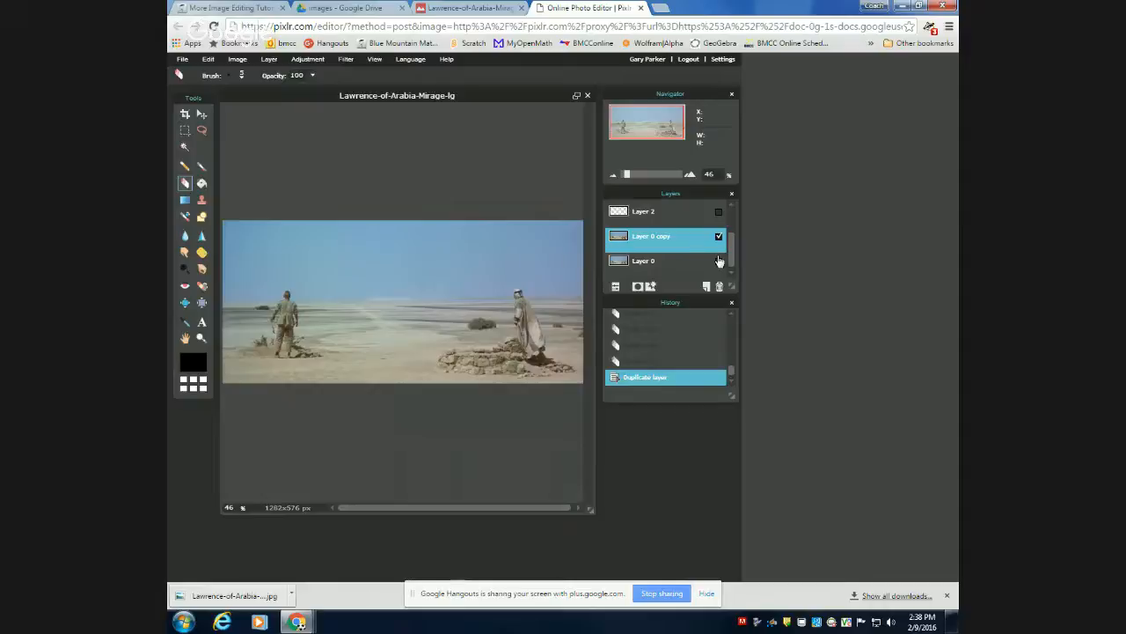
Examine the opacity and mode settings of Layer 0 copy and the layer commands available for Layer 0.
click(615, 287)
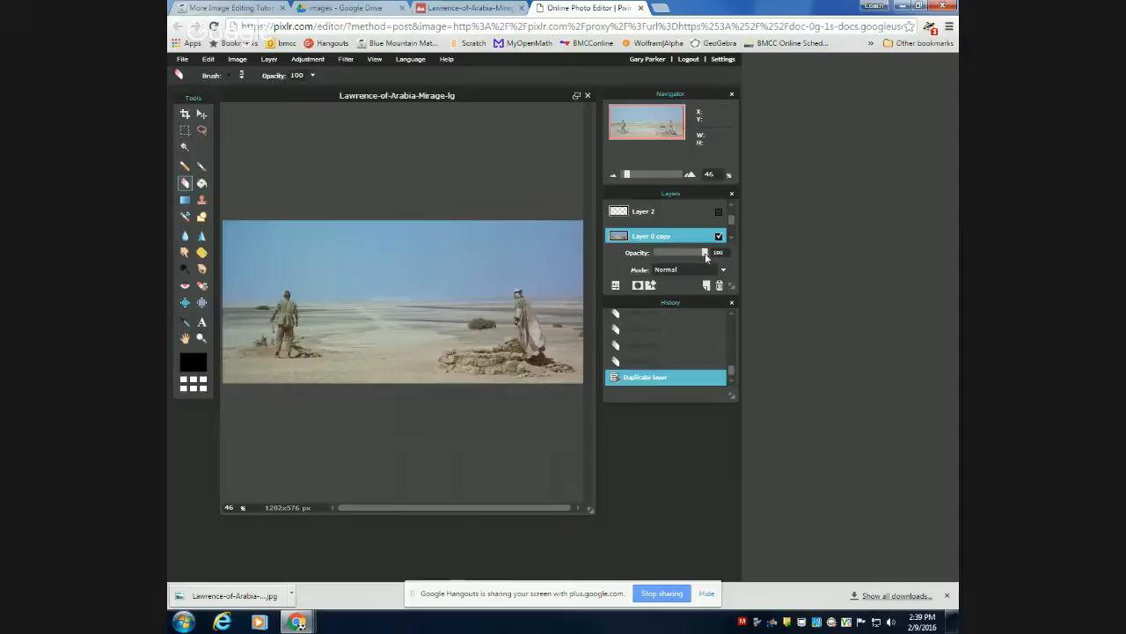
mouse_move(705, 256)
mouse_down()
mouse_move(667, 252)
mouse_move(714, 256)
mouse_up()
click(615, 284)
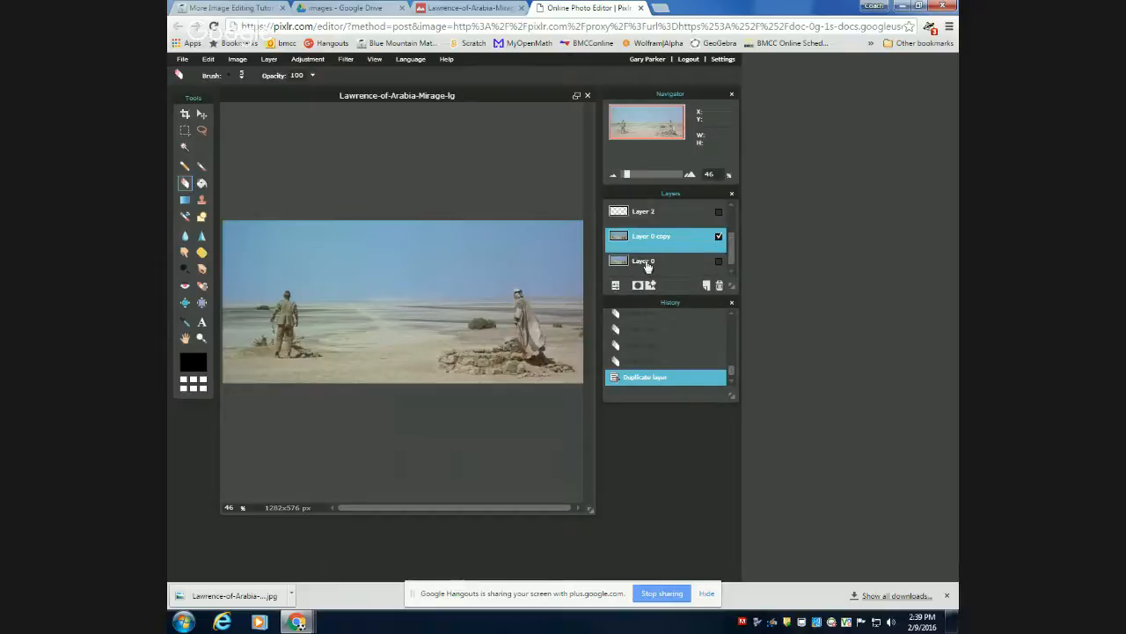
right_click(646, 263)
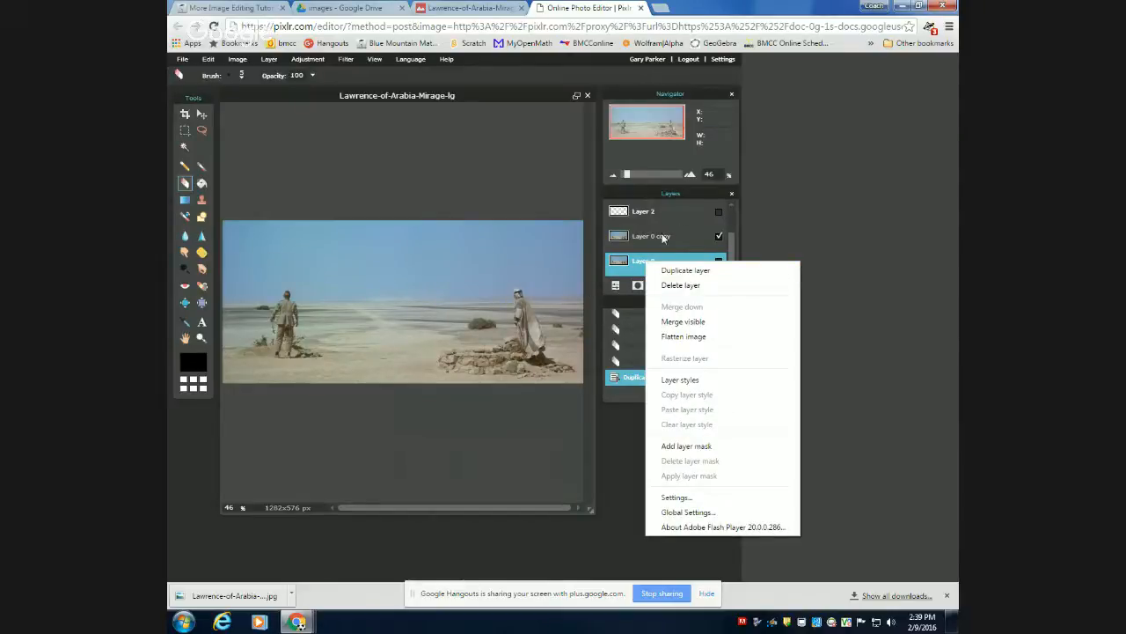
click(678, 237)
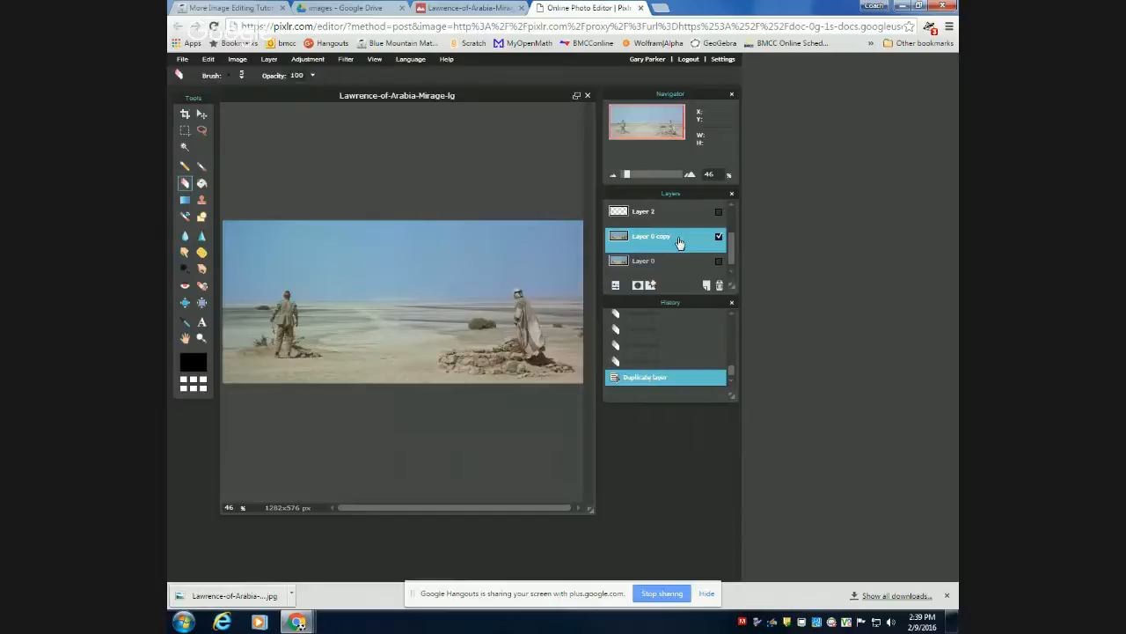
click(617, 286)
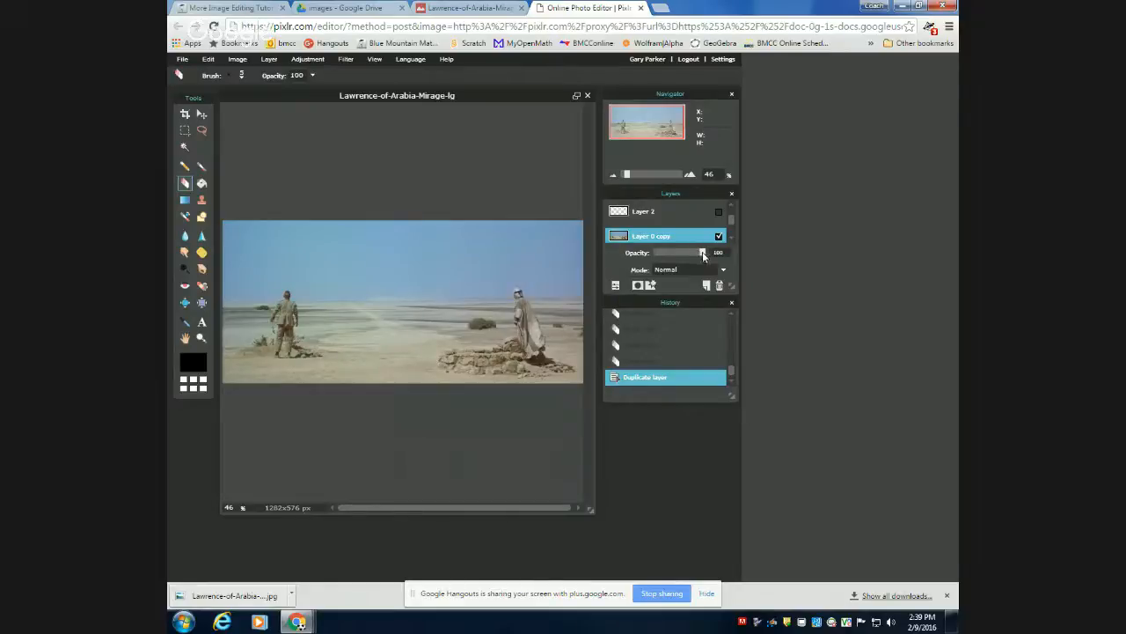
mouse_move(704, 256)
mouse_down()
mouse_move(676, 253)
mouse_move(715, 252)
mouse_up()
click(615, 286)
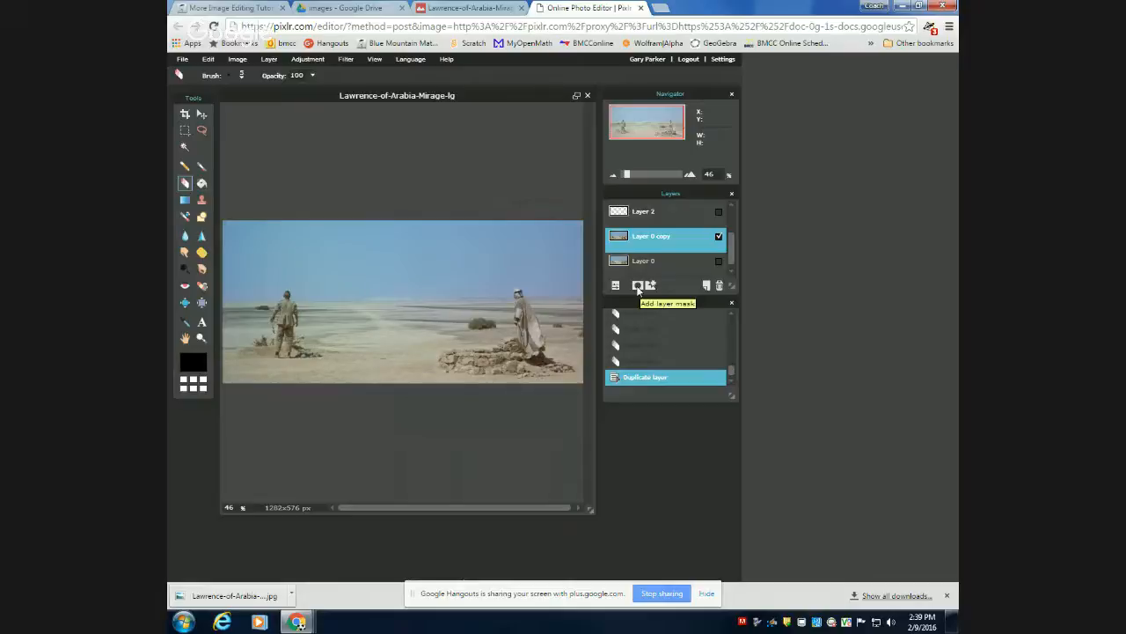
Add a layer mask to Layer 0 copy and paint in the man on the left with the soft 200 brush.
click(638, 287)
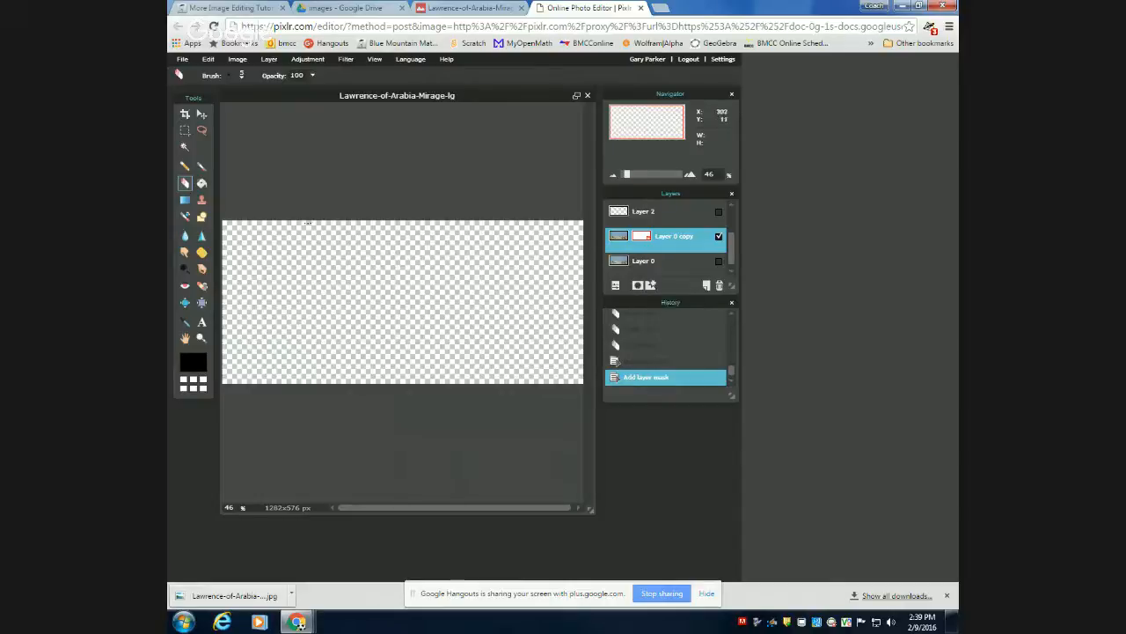
click(201, 167)
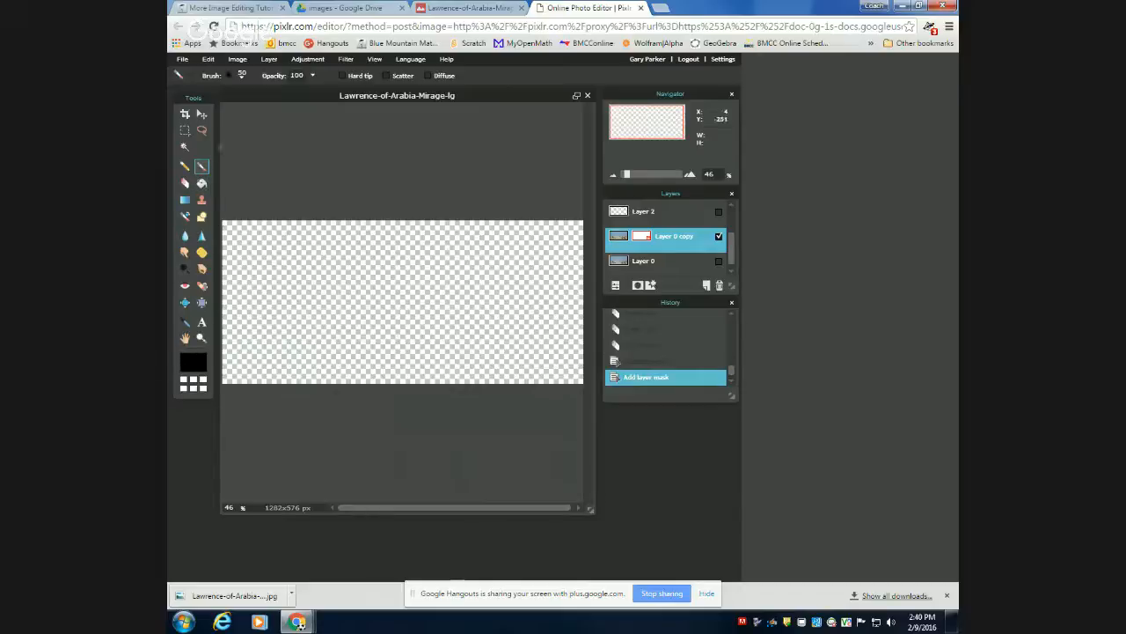
click(243, 77)
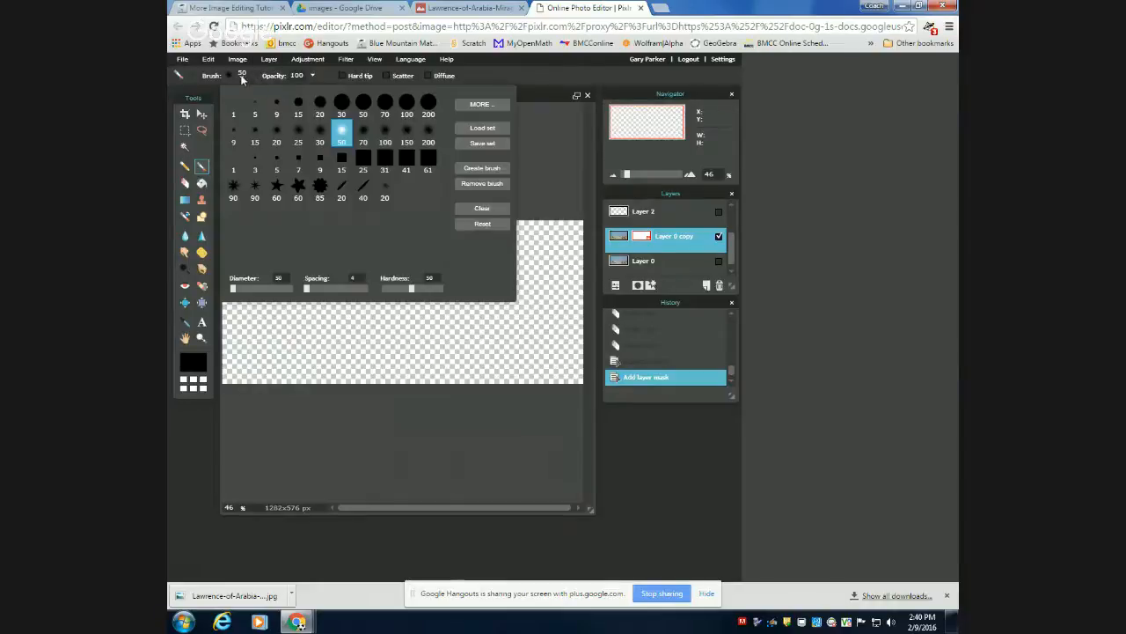
click(429, 134)
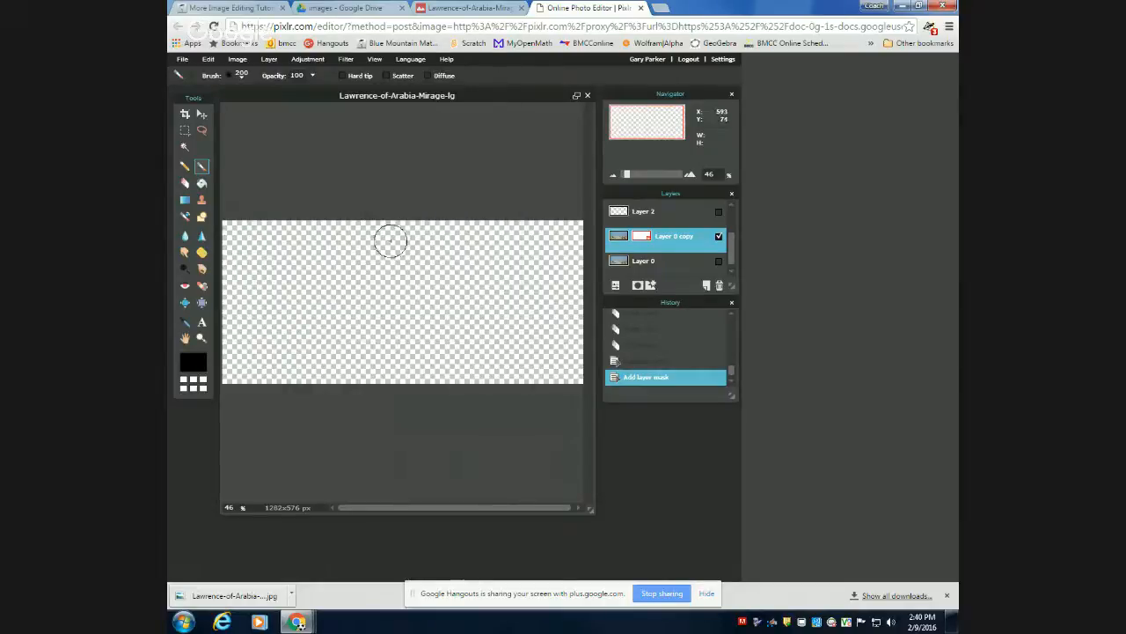
mouse_move(339, 275)
mouse_down()
mouse_move(284, 310)
mouse_move(297, 296)
mouse_move(315, 307)
mouse_move(296, 307)
mouse_move(295, 324)
mouse_move(311, 326)
mouse_move(291, 329)
mouse_up()
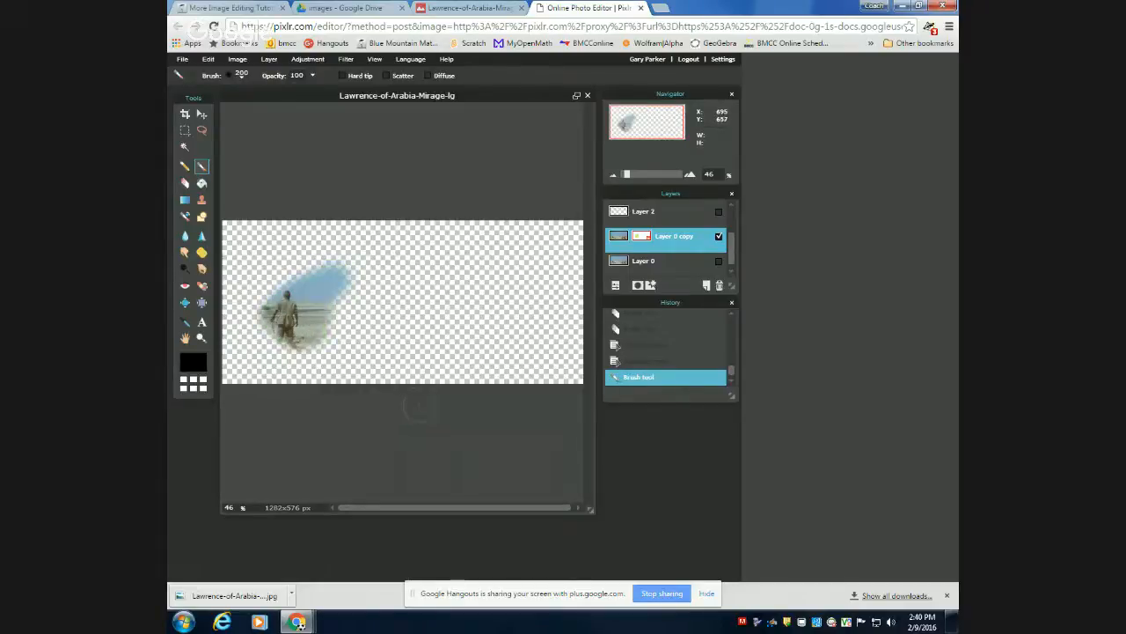
mouse_move(278, 278)
mouse_down()
mouse_move(260, 334)
mouse_move(284, 347)
mouse_move(314, 309)
mouse_move(294, 290)
mouse_move(281, 322)
mouse_move(301, 281)
mouse_up()
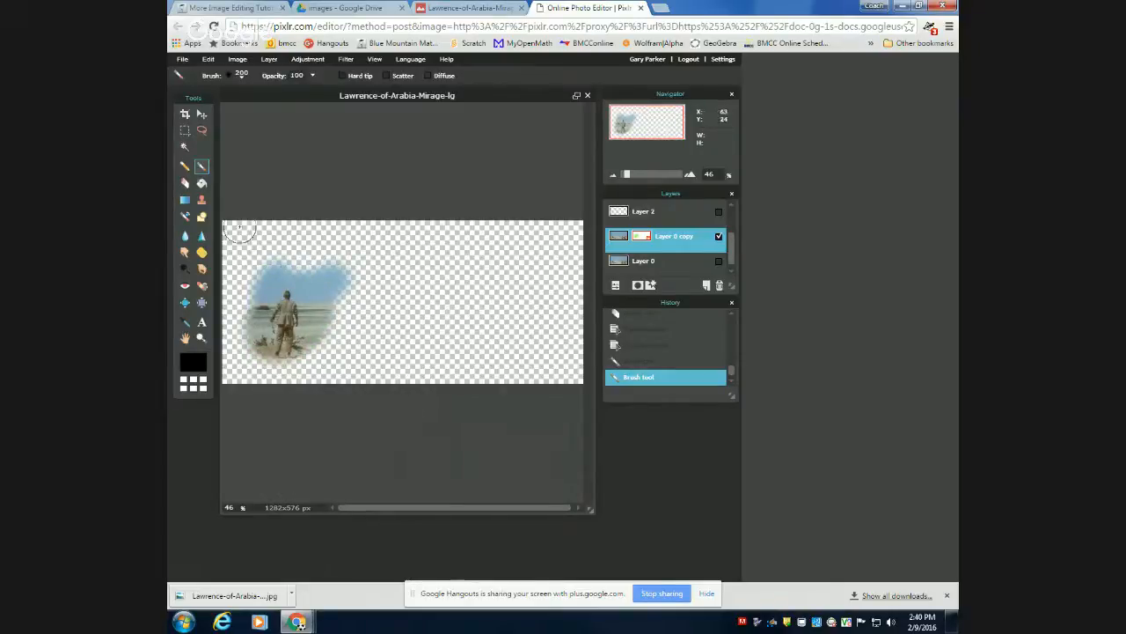
Erase the revealed sky and desert to the right of the man on the mask with the hard 200 eraser.
click(185, 182)
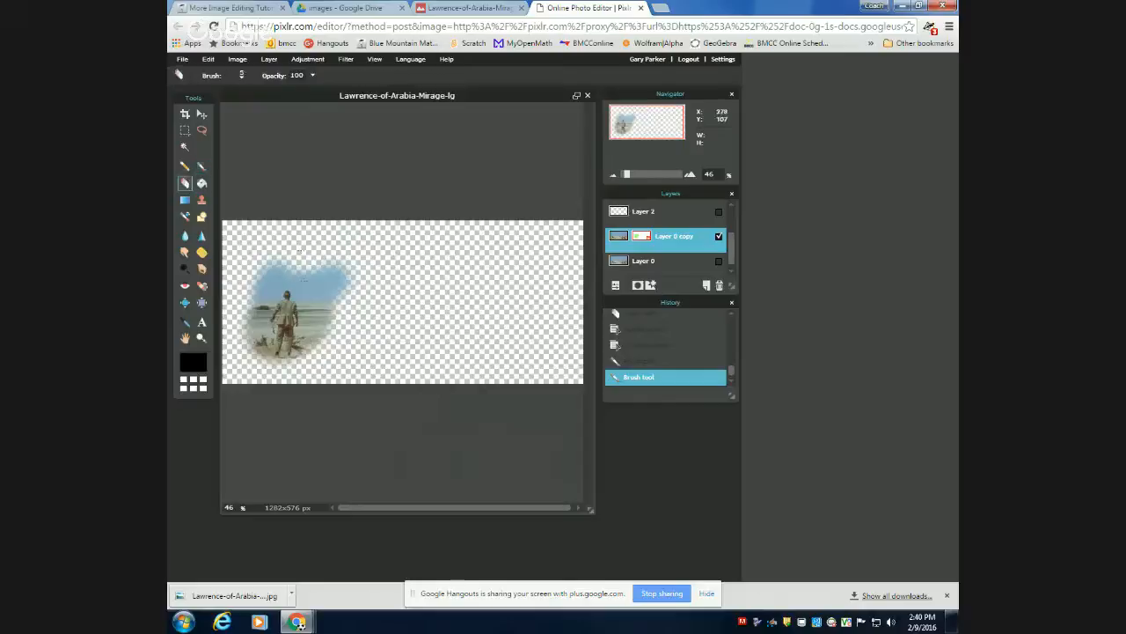
click(241, 76)
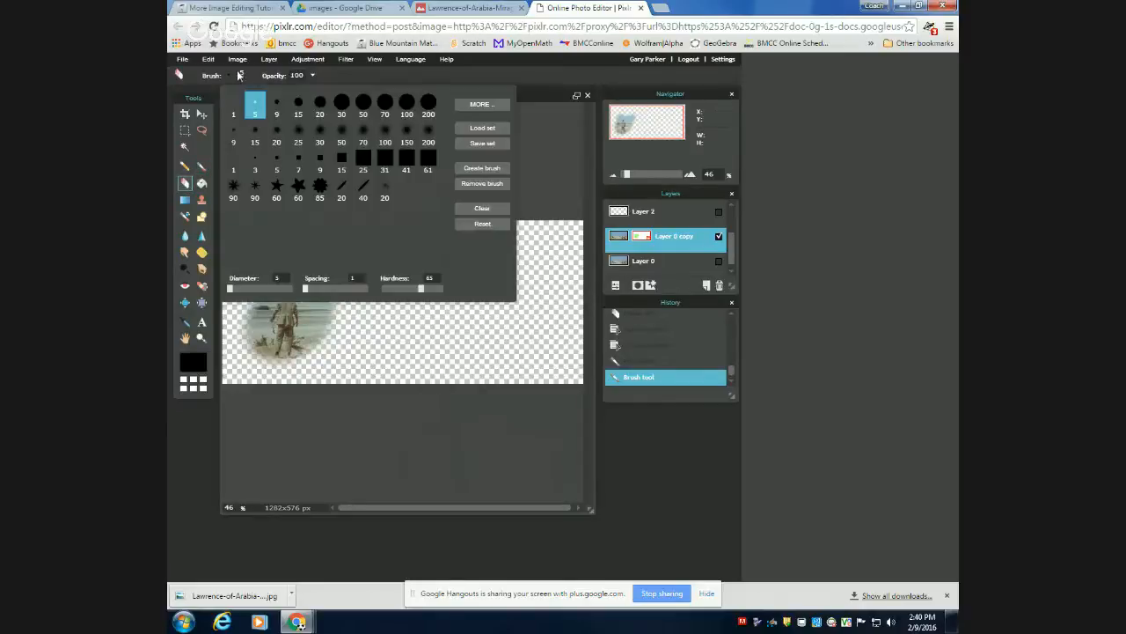
click(427, 104)
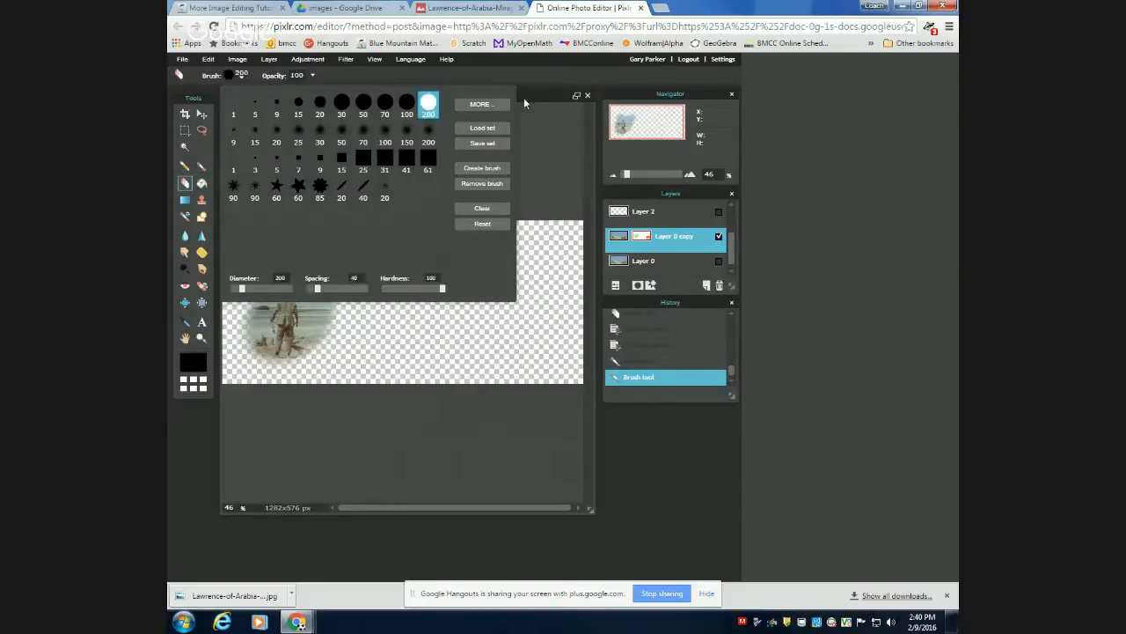
mouse_move(264, 326)
mouse_down()
mouse_move(326, 252)
mouse_move(347, 252)
mouse_move(335, 259)
mouse_up()
click(336, 260)
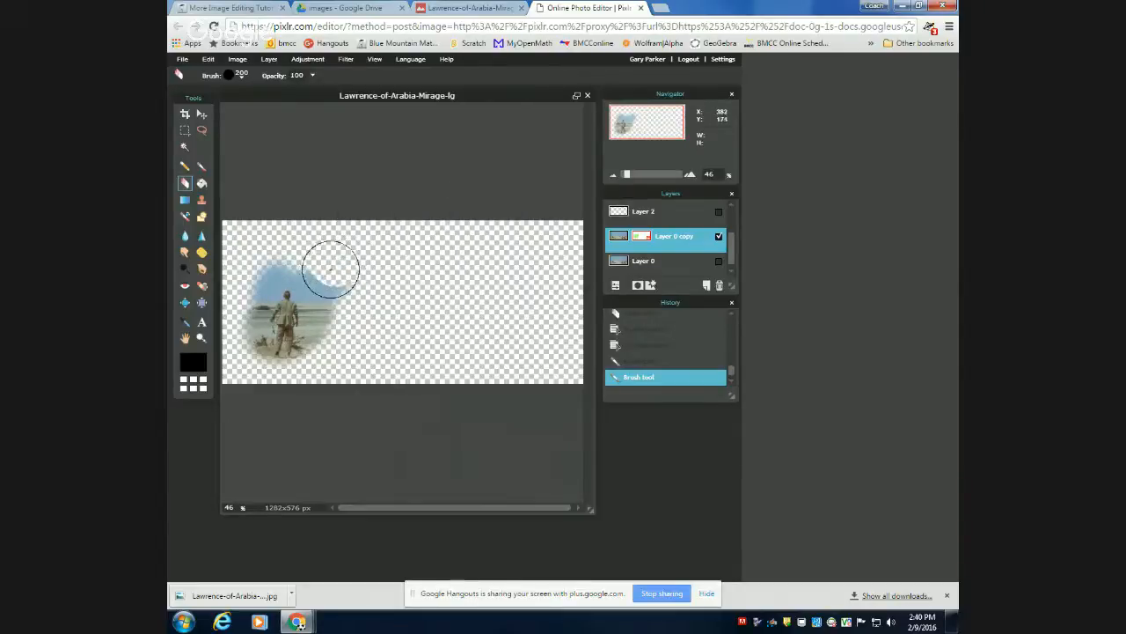
click(330, 270)
click(334, 282)
click(337, 289)
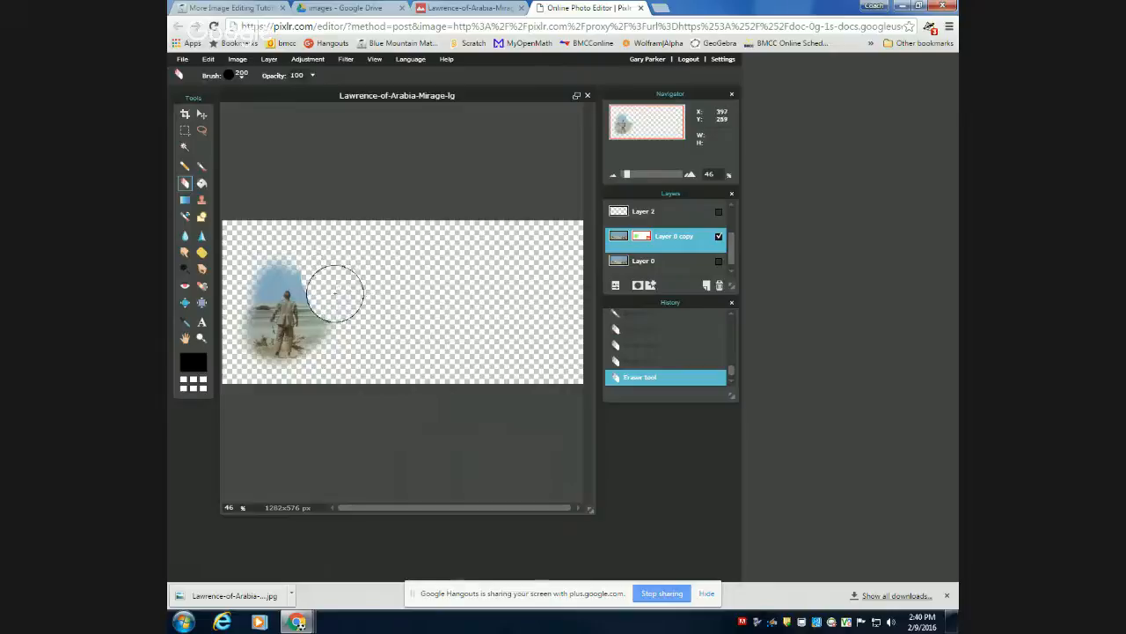
click(335, 300)
click(336, 309)
click(337, 321)
click(343, 329)
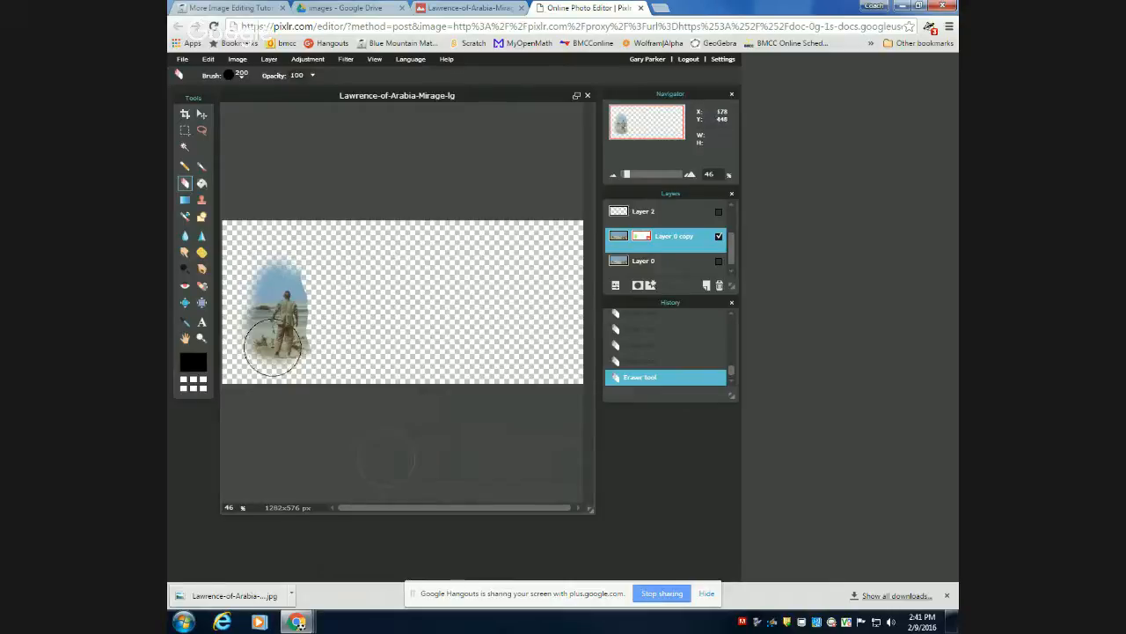
Erase the upper part of the sky above the man on the layer mask with the soft 50 eraser.
scroll(291, 332, down, 2)
scroll(295, 332, up, 8)
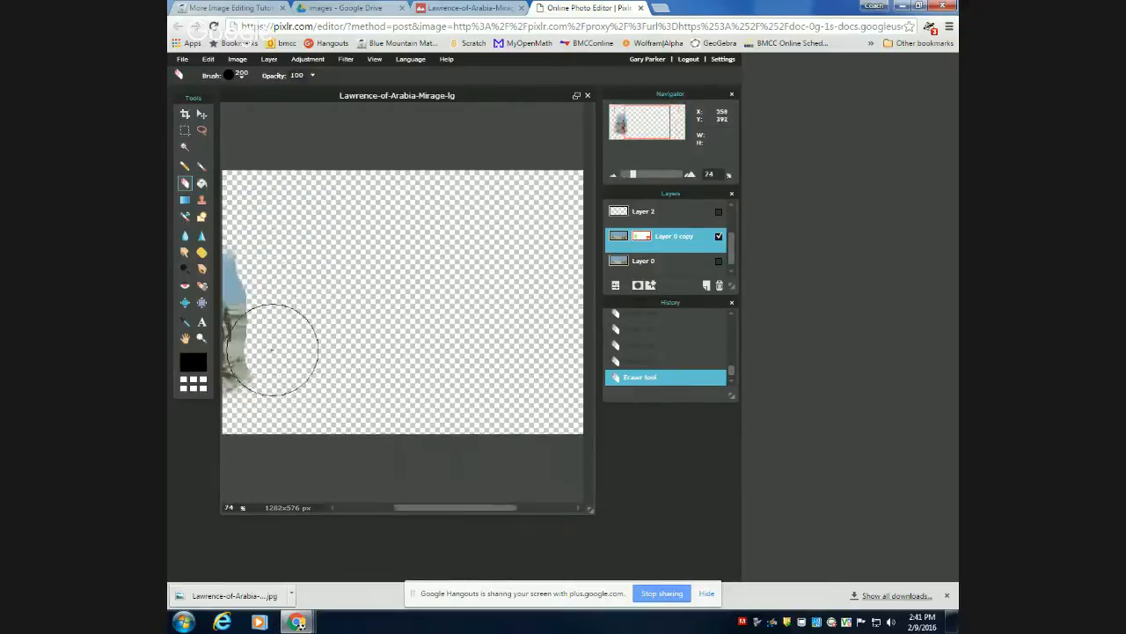
scroll(268, 354, up, 2)
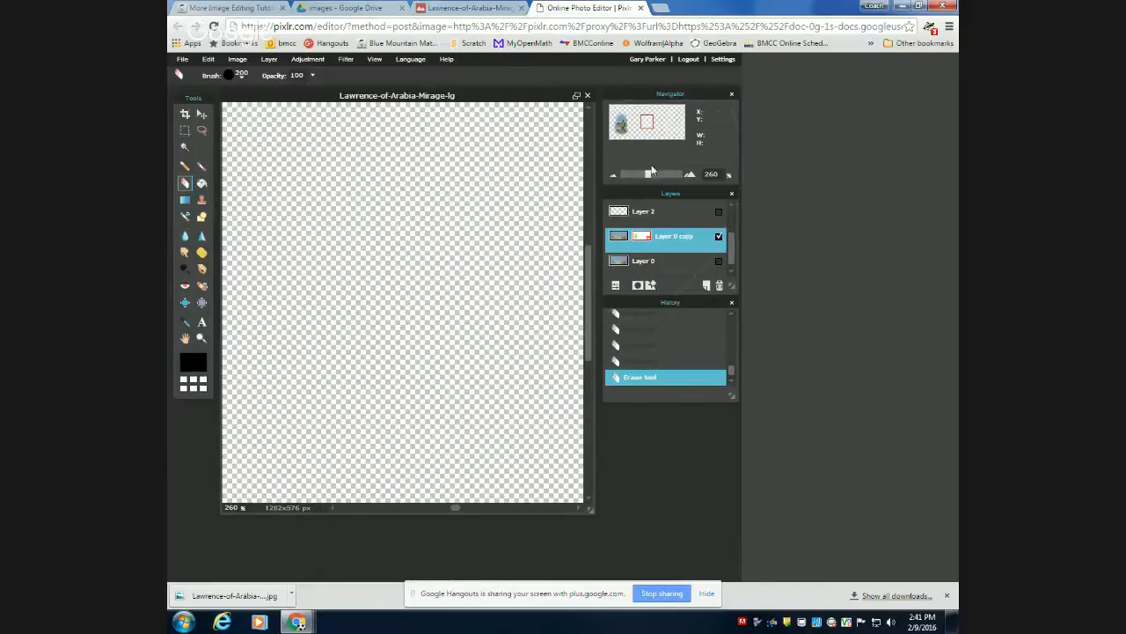
drag(646, 121, 618, 122)
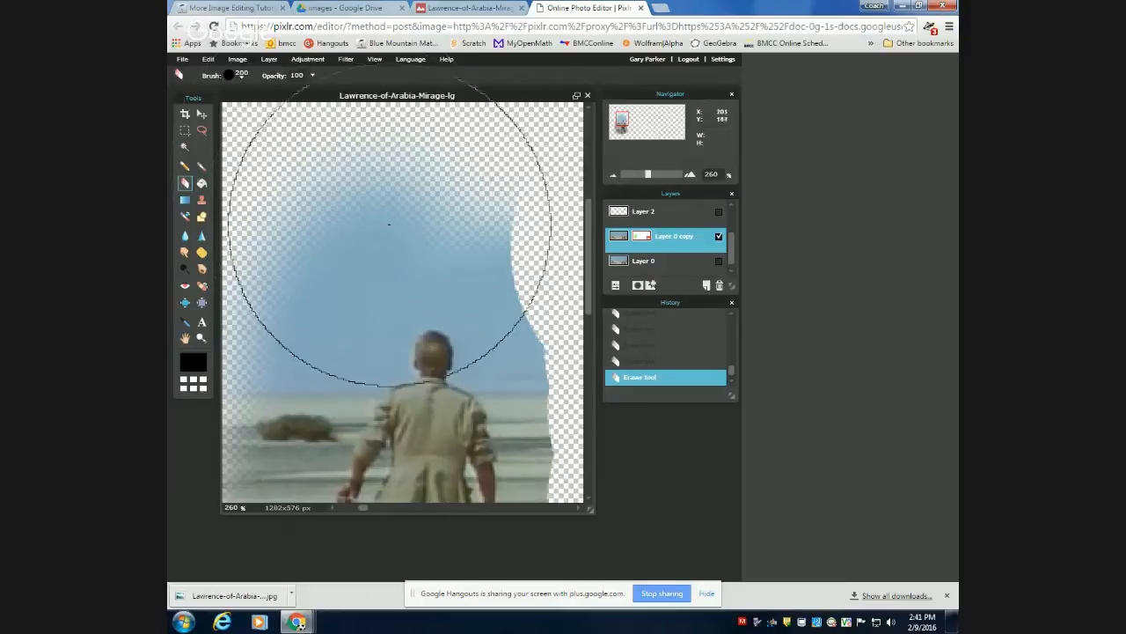
click(241, 77)
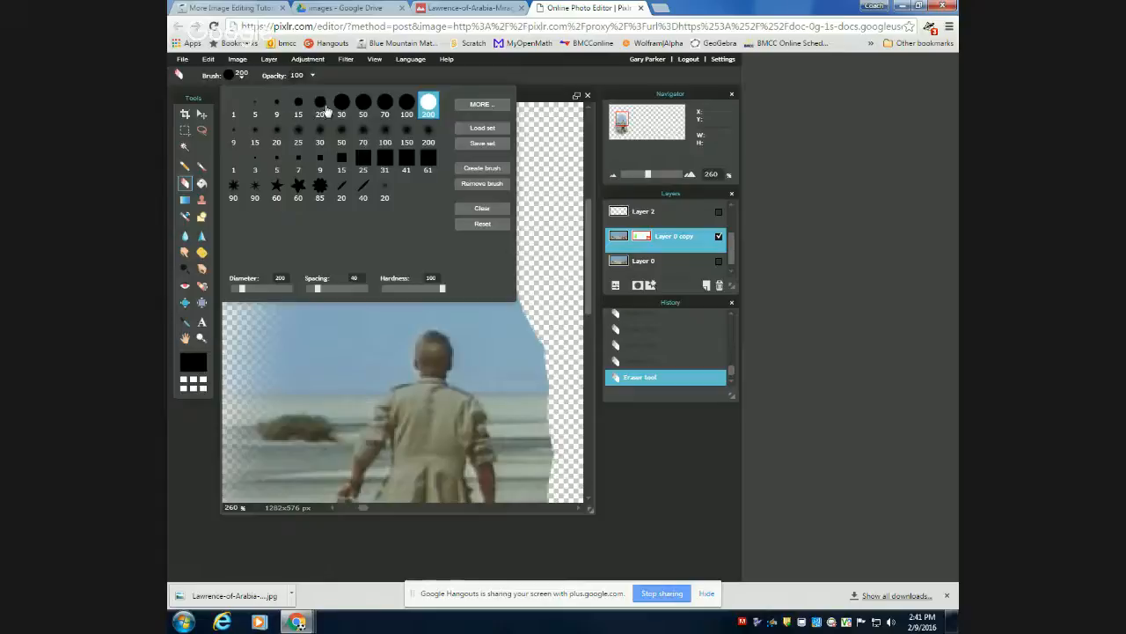
click(341, 133)
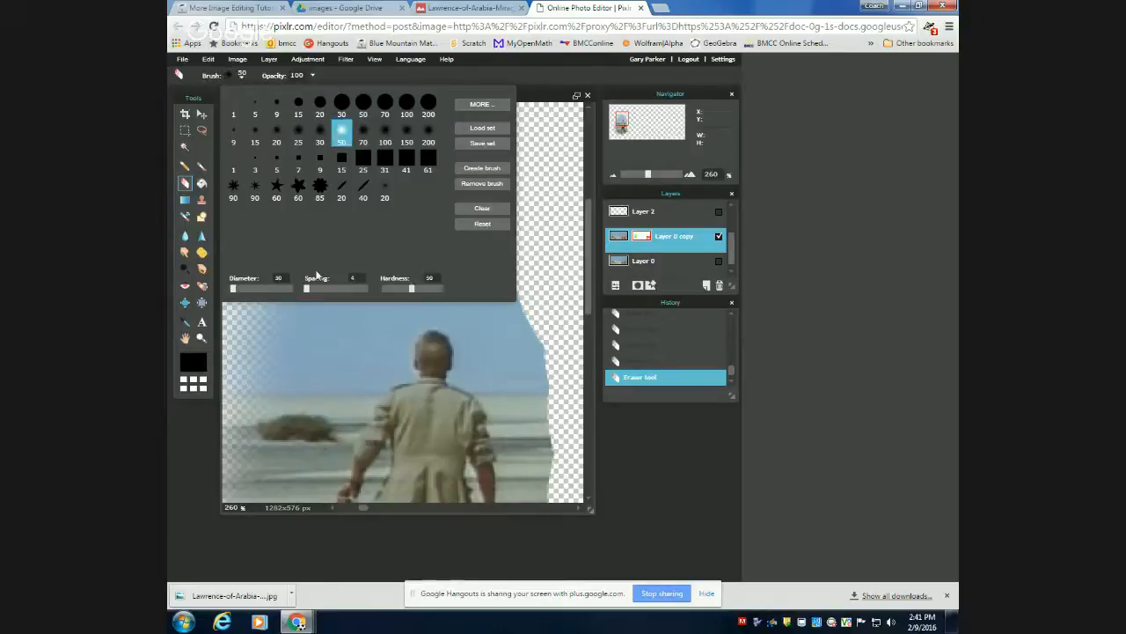
click(538, 88)
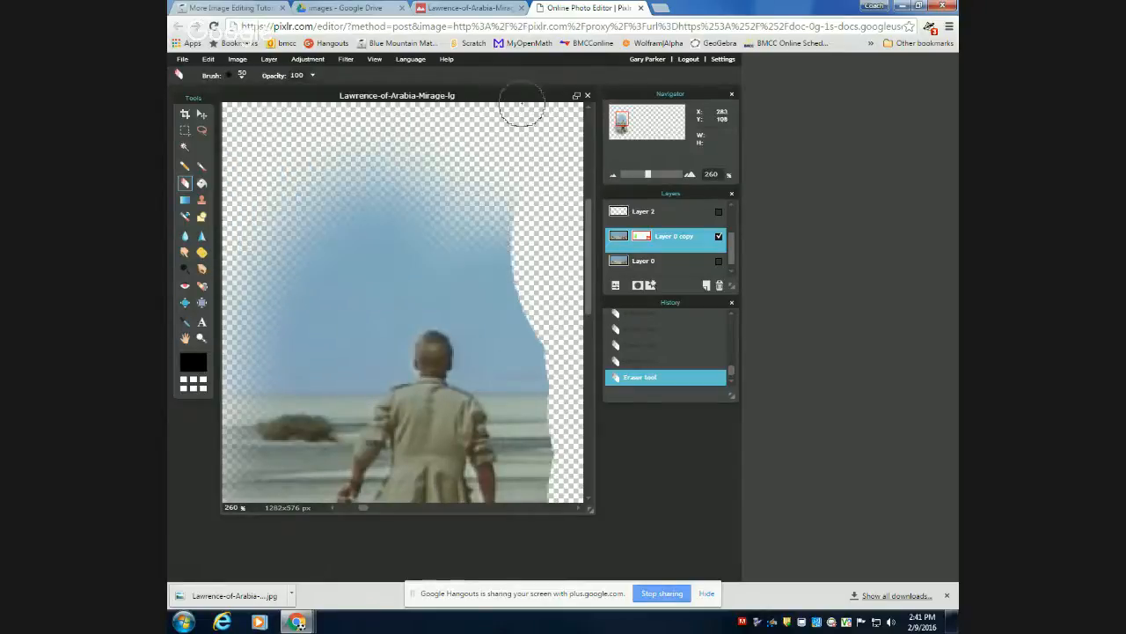
mouse_move(523, 206)
mouse_down()
mouse_move(430, 238)
mouse_move(360, 226)
mouse_move(518, 156)
mouse_move(204, 269)
mouse_move(395, 155)
mouse_move(296, 248)
mouse_up()
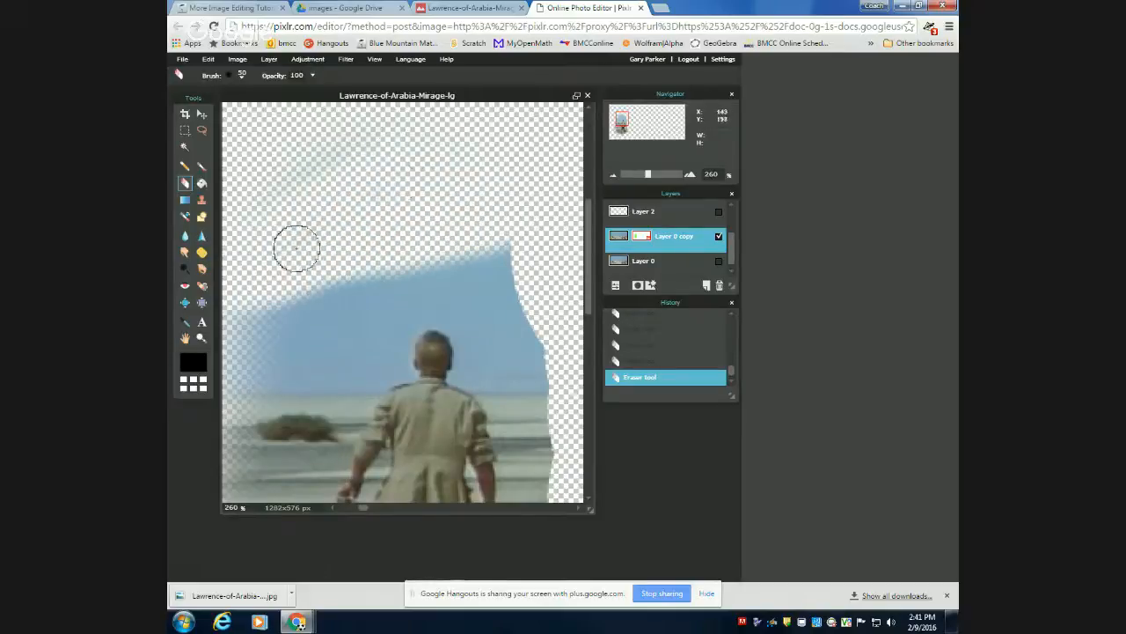
Erase a stroke across the man's head on the mask and restore the head with the soft 200 brush.
mouse_move(362, 176)
mouse_down()
mouse_move(284, 171)
mouse_move(407, 151)
mouse_move(423, 238)
mouse_move(396, 310)
mouse_move(462, 350)
mouse_up()
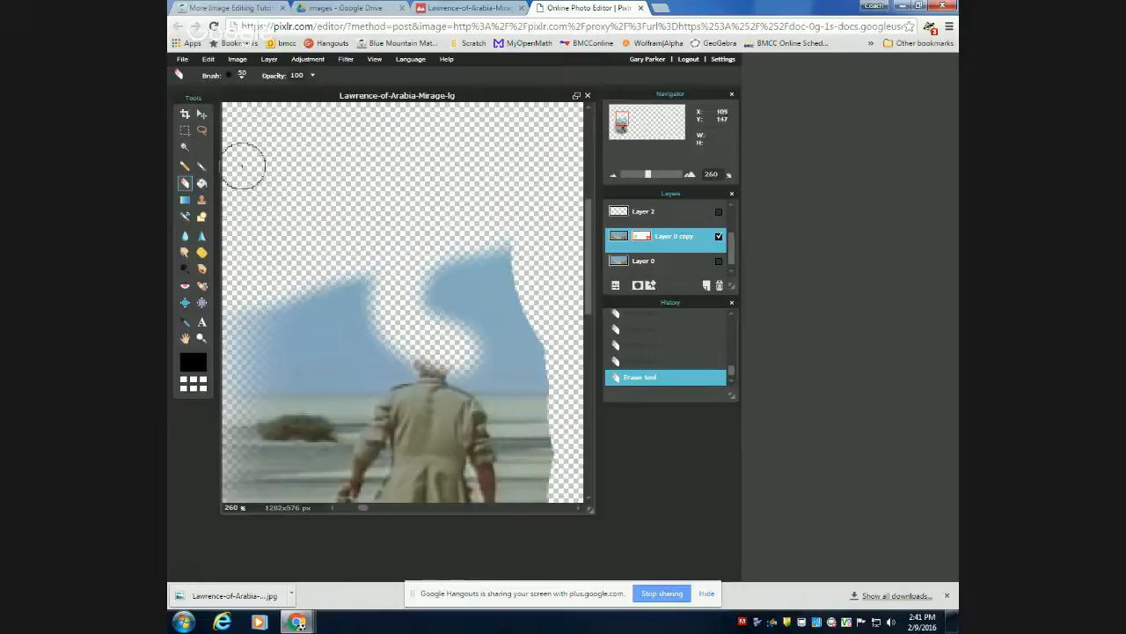
click(202, 166)
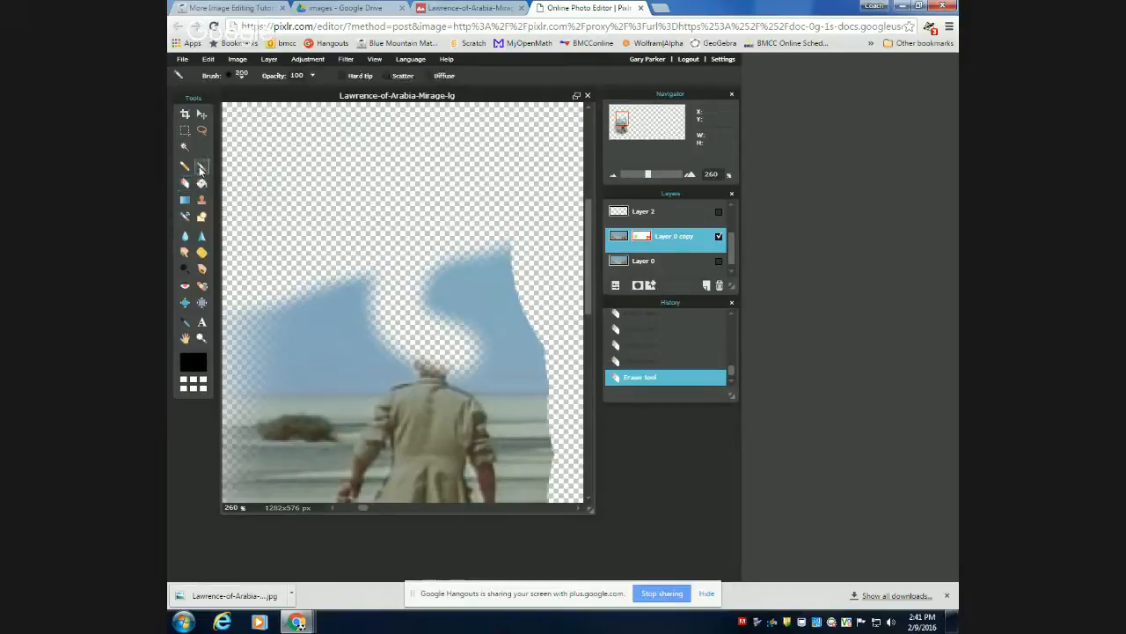
click(428, 290)
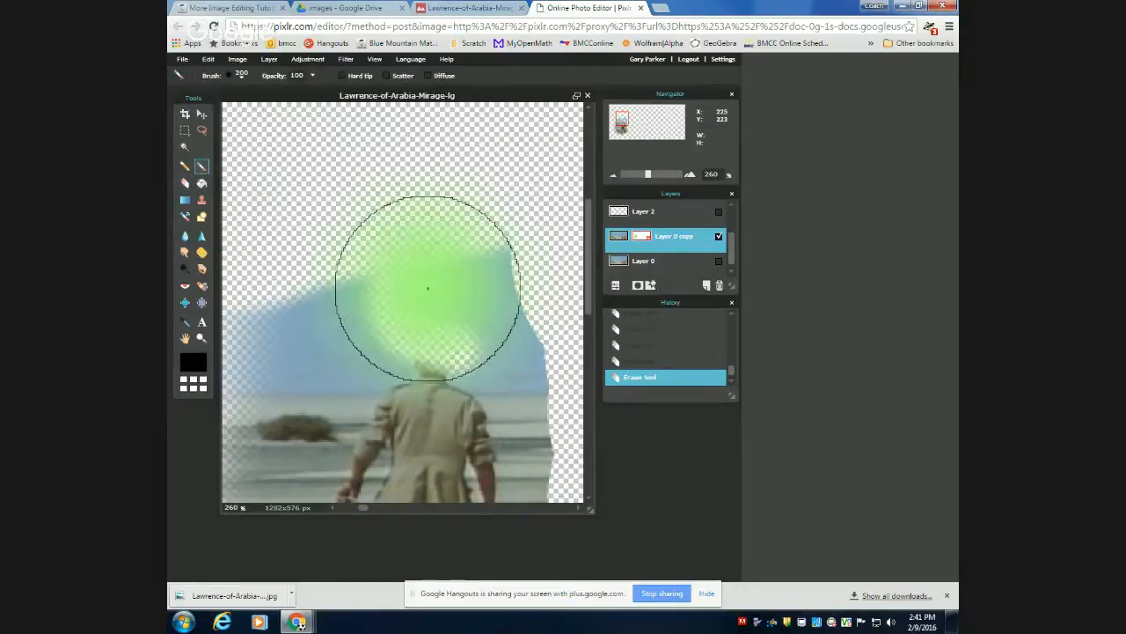
click(427, 291)
click(426, 294)
click(426, 295)
mouse_move(425, 304)
mouse_down()
mouse_move(439, 355)
mouse_move(435, 344)
mouse_up()
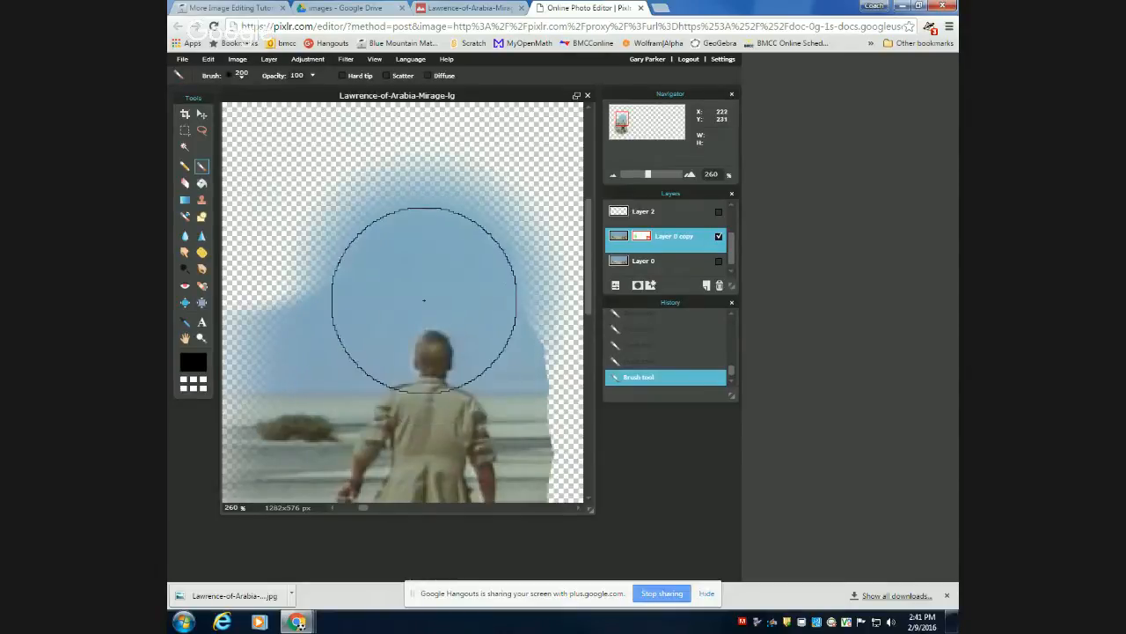
Erase the background along the man's right side and the sky above his head with the soft 50 eraser.
click(186, 184)
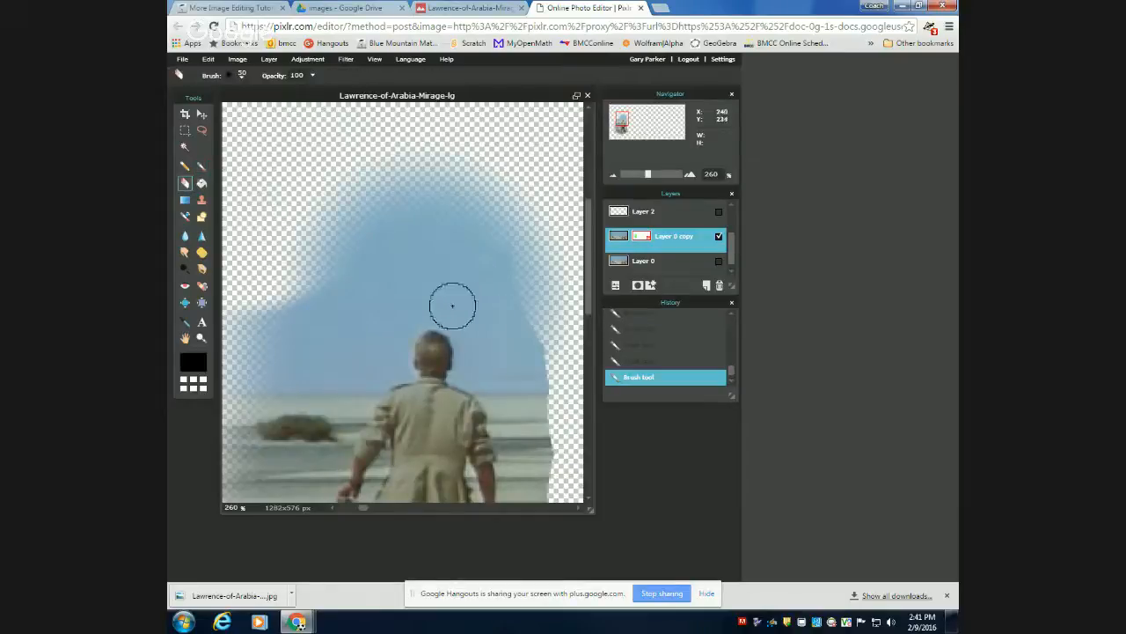
click(441, 303)
click(439, 303)
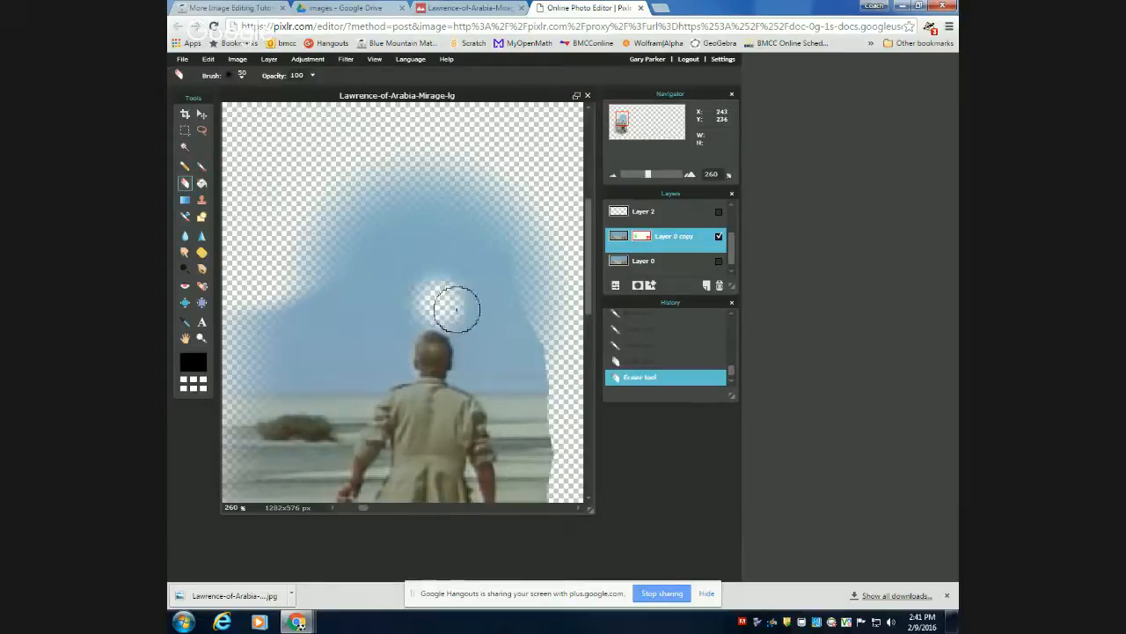
click(459, 309)
mouse_move(474, 317)
mouse_down()
mouse_move(483, 367)
mouse_move(516, 402)
mouse_move(523, 489)
mouse_up()
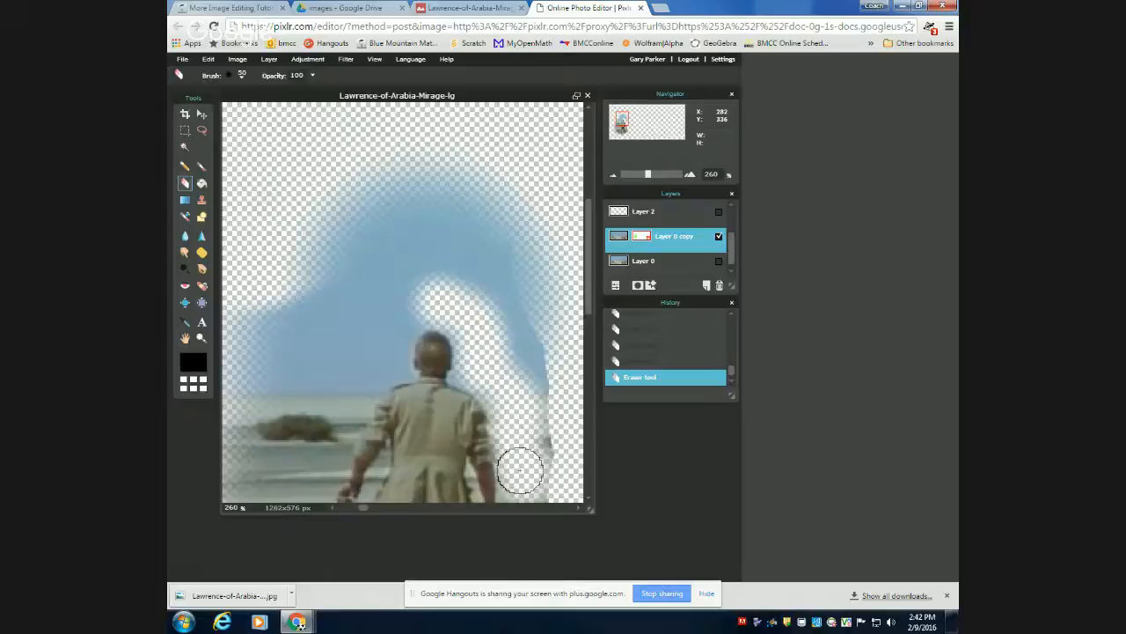
mouse_move(521, 470)
mouse_down()
mouse_move(538, 432)
mouse_move(516, 355)
mouse_move(526, 247)
mouse_move(551, 261)
mouse_move(493, 375)
mouse_move(508, 371)
mouse_up()
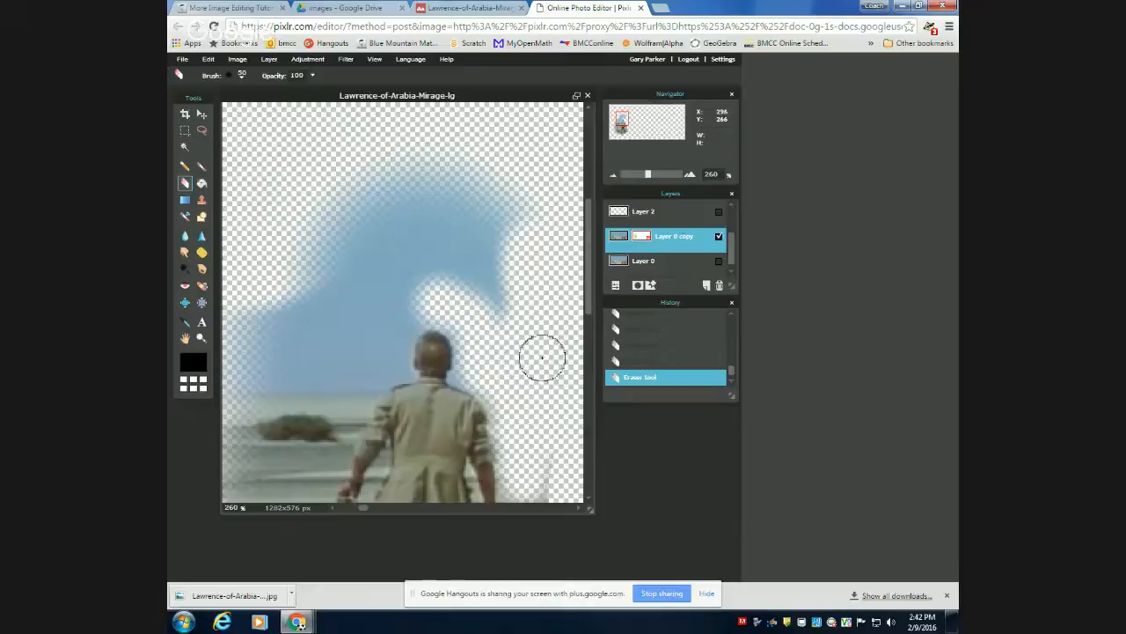
mouse_move(518, 309)
mouse_down()
mouse_move(553, 165)
mouse_move(535, 186)
mouse_move(449, 156)
mouse_move(313, 248)
mouse_move(374, 178)
mouse_move(460, 227)
mouse_move(495, 172)
mouse_move(442, 212)
mouse_move(481, 255)
mouse_move(499, 230)
mouse_move(478, 257)
mouse_move(504, 307)
mouse_move(479, 266)
mouse_move(430, 239)
mouse_move(303, 275)
mouse_move(294, 332)
mouse_move(261, 382)
mouse_move(202, 431)
mouse_up()
mouse_move(420, 294)
mouse_down()
mouse_move(466, 259)
mouse_move(448, 275)
mouse_move(411, 247)
mouse_up()
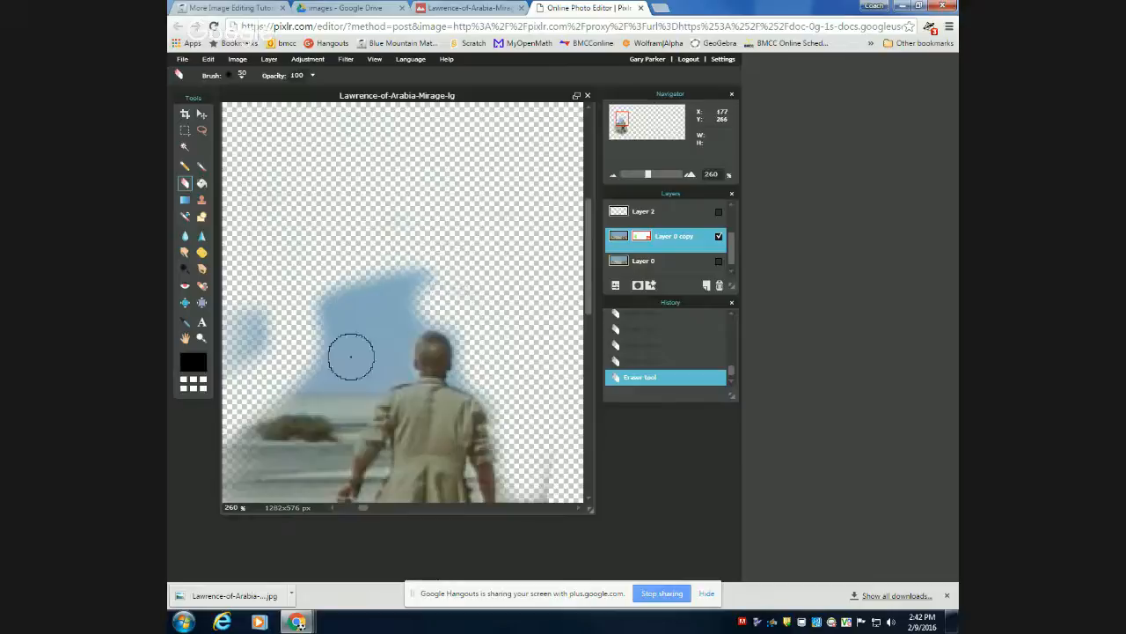
Erase the remaining sky and desert to the left of the man's upper body with the soft 100 eraser.
click(239, 77)
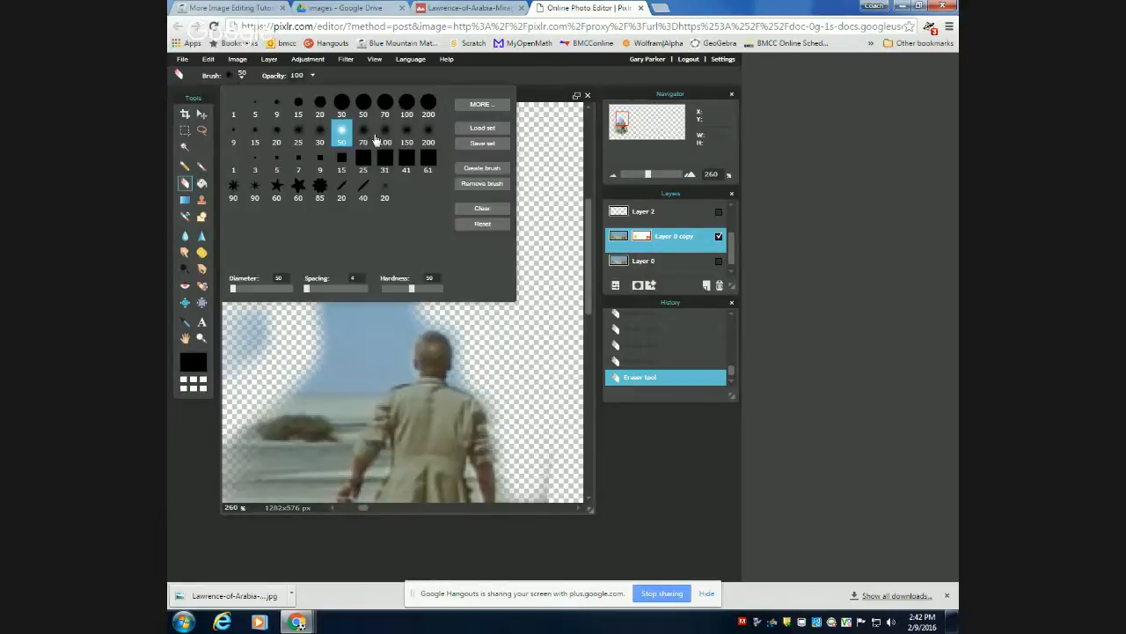
click(384, 137)
click(291, 357)
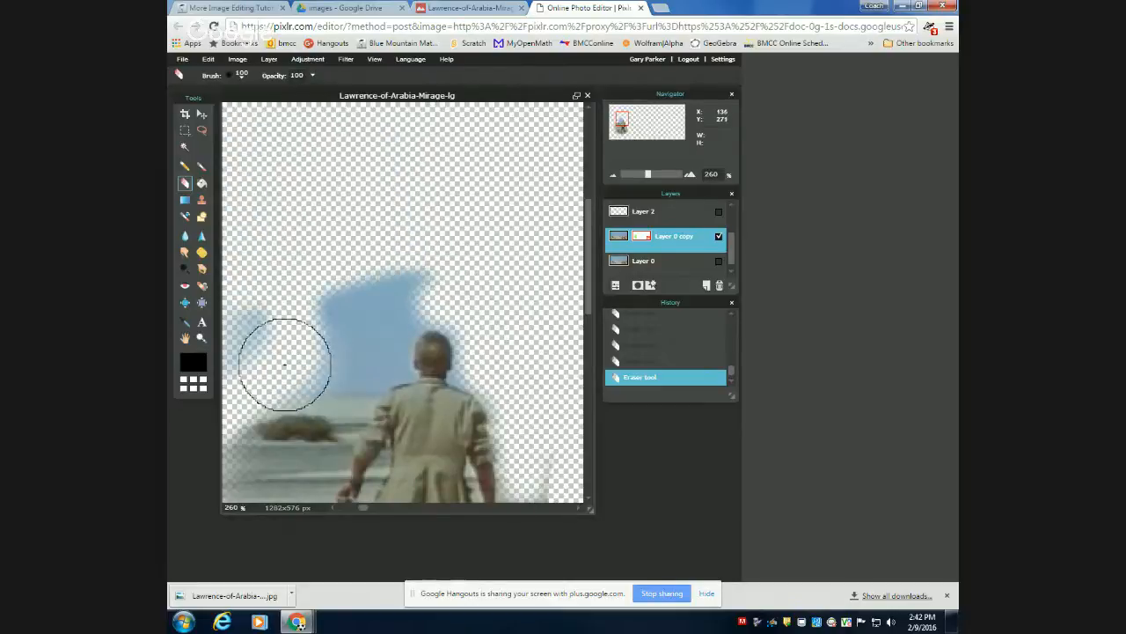
mouse_move(325, 355)
mouse_down()
mouse_move(371, 272)
mouse_move(402, 257)
mouse_move(328, 265)
mouse_move(202, 365)
mouse_move(254, 357)
mouse_move(231, 480)
mouse_move(303, 403)
mouse_move(279, 455)
mouse_move(308, 419)
mouse_move(238, 280)
mouse_up()
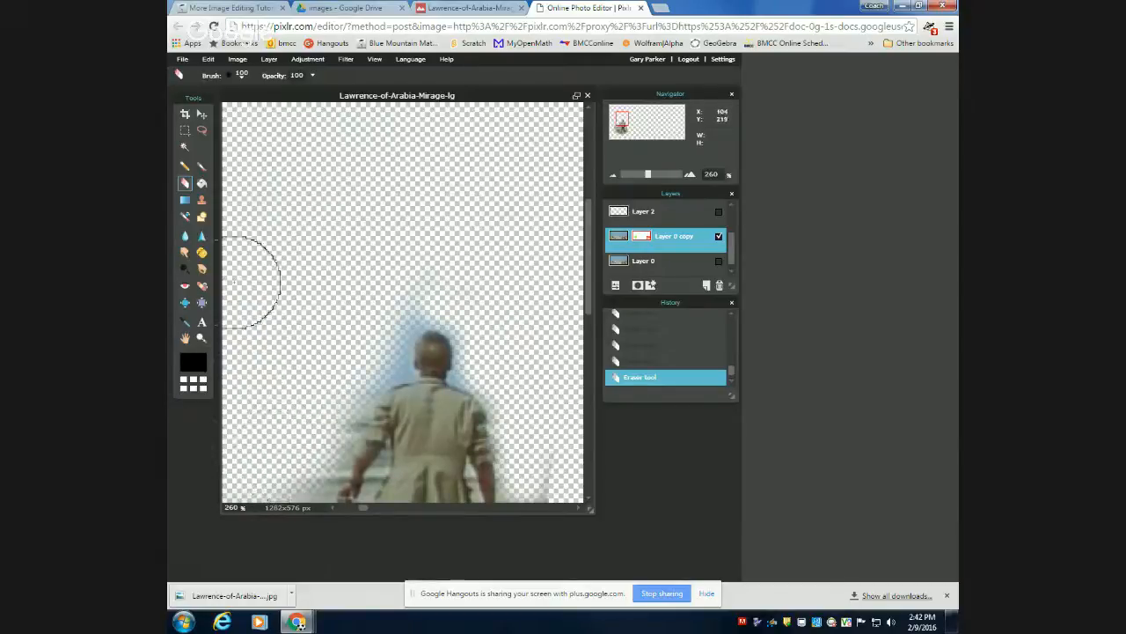
Paint back the edges of the man's right shoulder, right arm and head on the mask with the hard 15 brush.
click(240, 75)
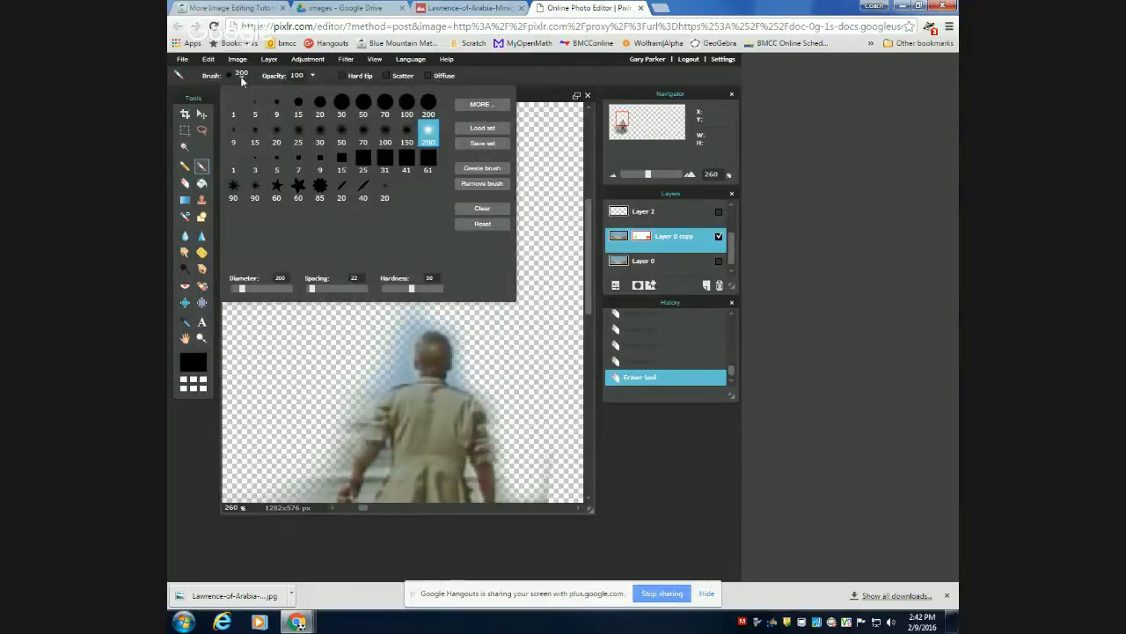
click(296, 104)
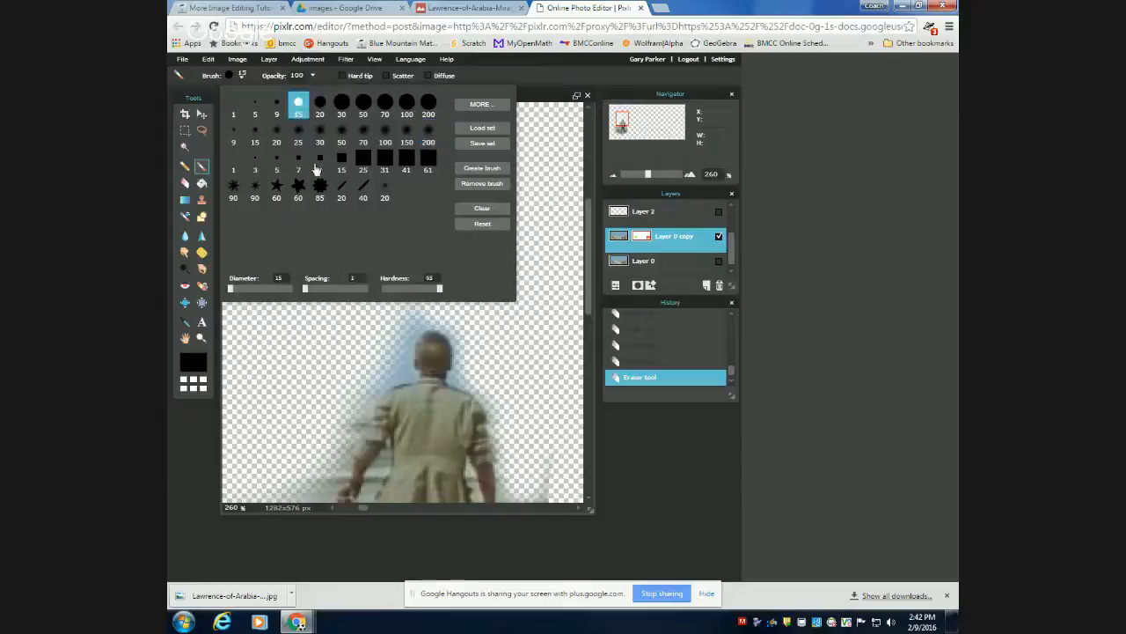
click(473, 409)
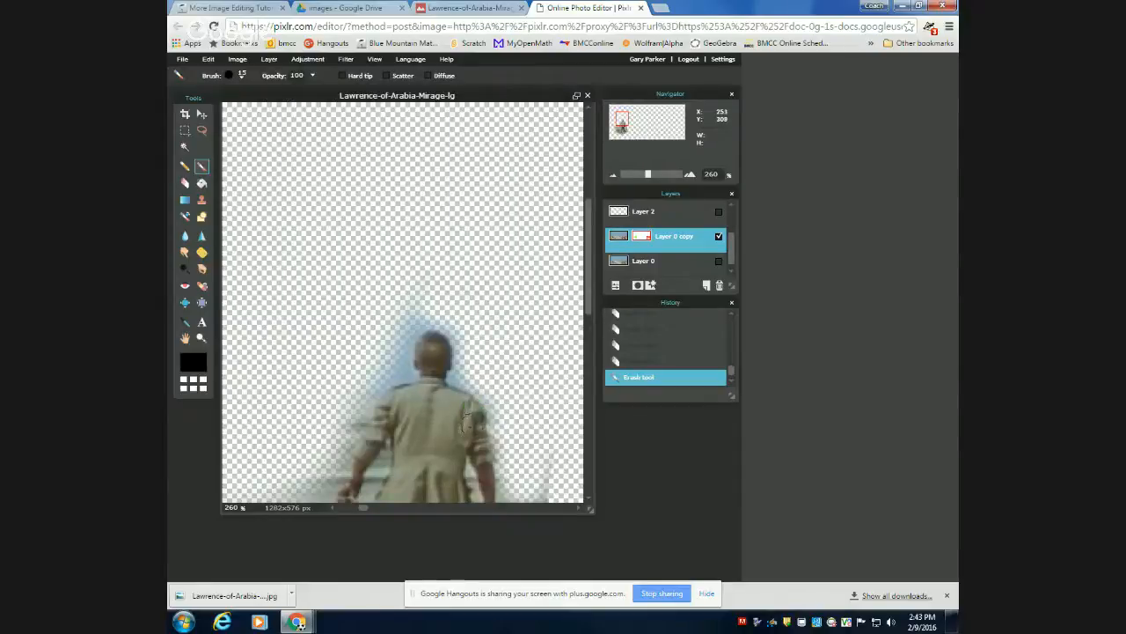
drag(482, 441, 483, 443)
drag(483, 442, 488, 490)
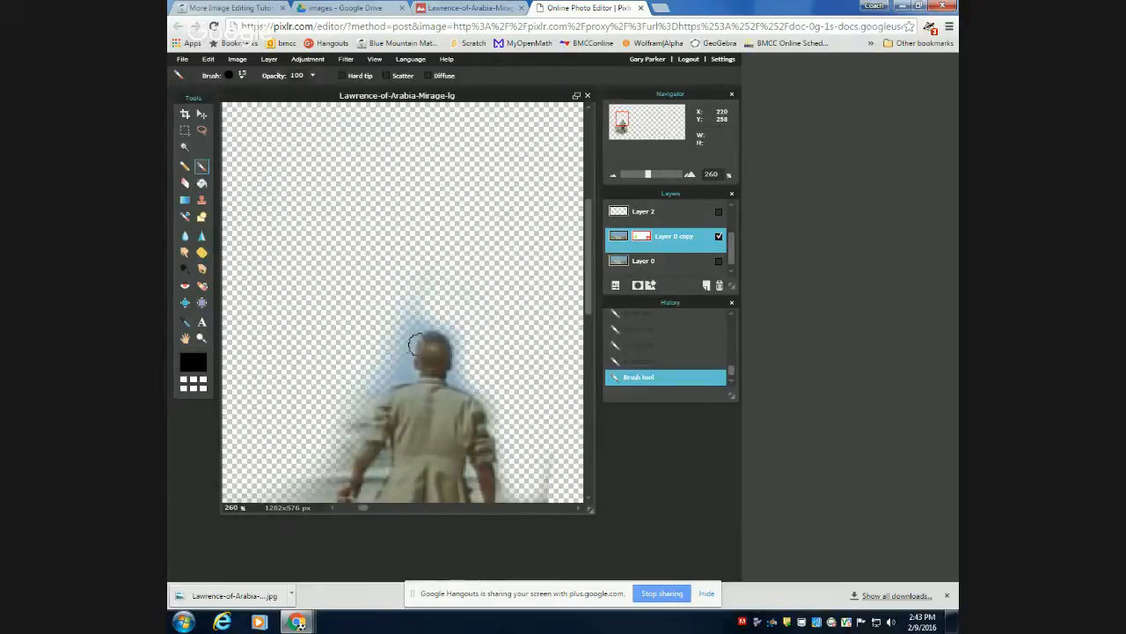
drag(429, 348, 419, 365)
Erase the desert and shrubs around the man's arms, legs and feet with the soft 100 eraser.
click(185, 183)
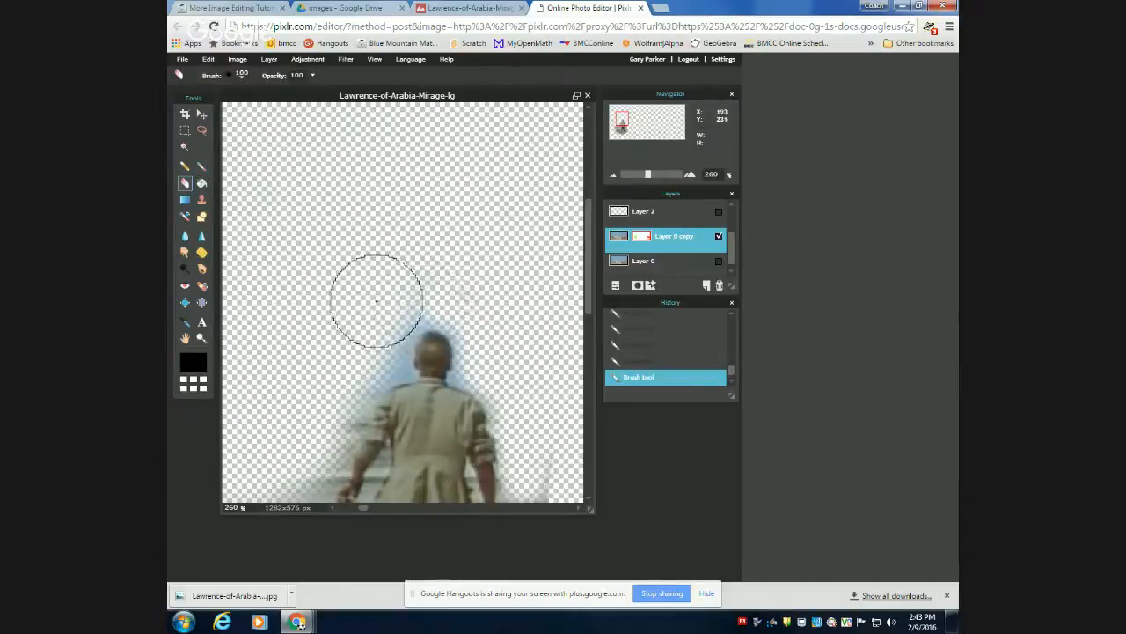
drag(378, 300, 352, 341)
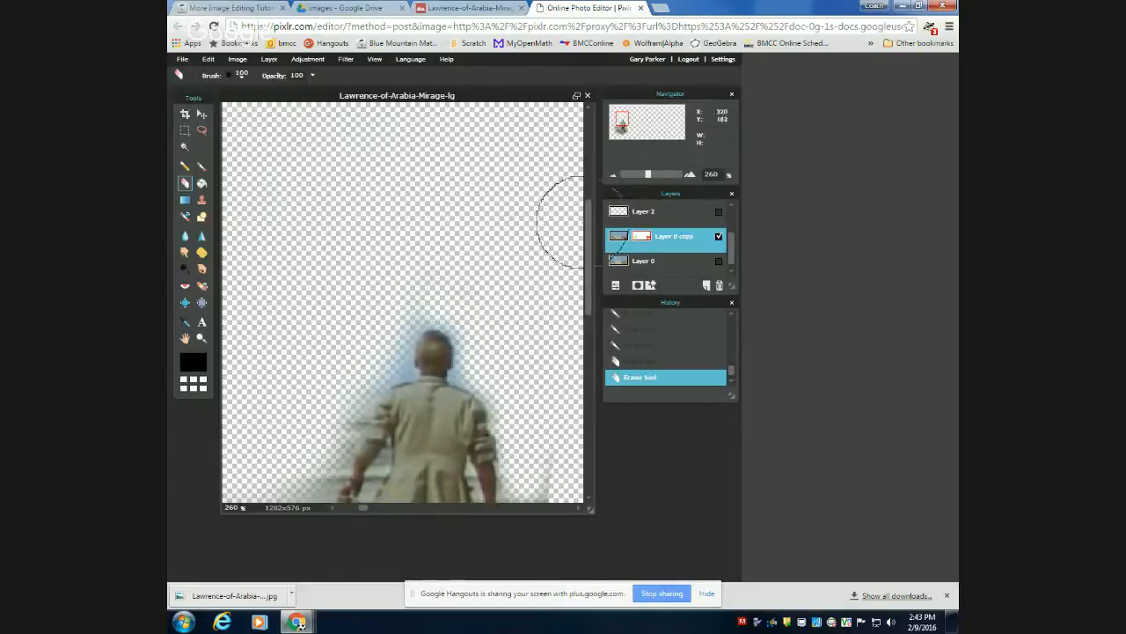
drag(589, 220, 582, 306)
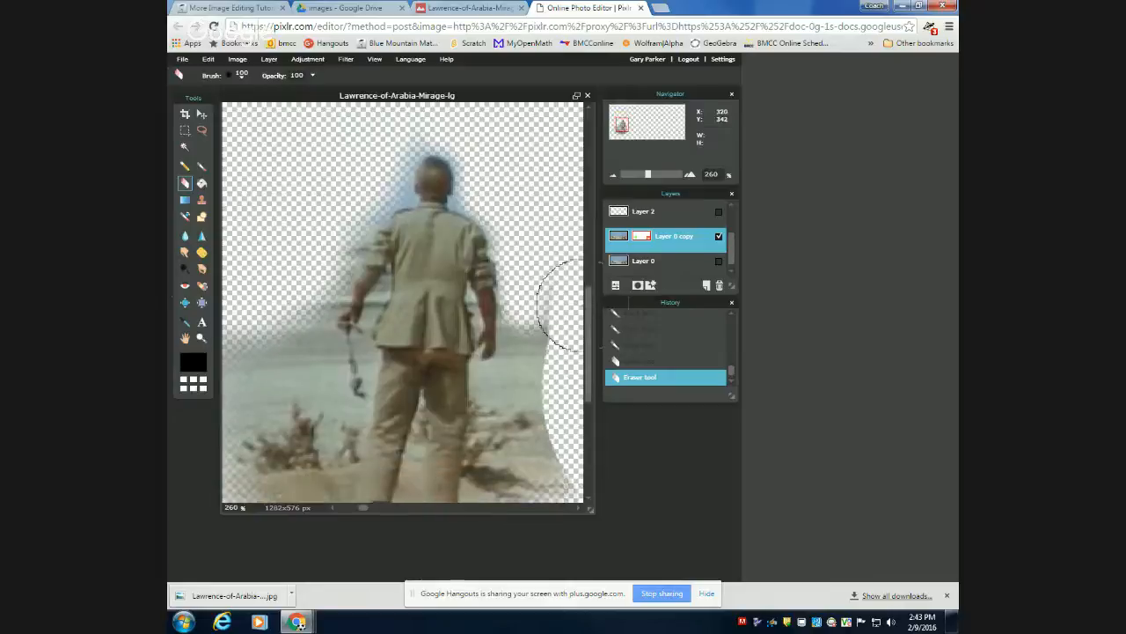
mouse_move(284, 294)
mouse_down()
mouse_move(295, 353)
mouse_move(285, 340)
mouse_move(234, 480)
mouse_move(291, 382)
mouse_move(279, 352)
mouse_move(251, 335)
mouse_move(224, 387)
mouse_move(255, 413)
mouse_move(268, 459)
mouse_move(311, 442)
mouse_move(355, 387)
mouse_up()
mouse_move(520, 378)
mouse_down()
mouse_move(528, 361)
mouse_move(528, 401)
mouse_move(548, 334)
mouse_move(519, 474)
mouse_move(580, 336)
mouse_move(590, 344)
mouse_move(596, 386)
mouse_move(525, 407)
mouse_up()
mouse_move(262, 413)
mouse_down()
mouse_move(293, 394)
mouse_move(296, 432)
mouse_move(344, 482)
mouse_move(483, 478)
mouse_move(353, 460)
mouse_move(302, 377)
mouse_move(301, 314)
mouse_up()
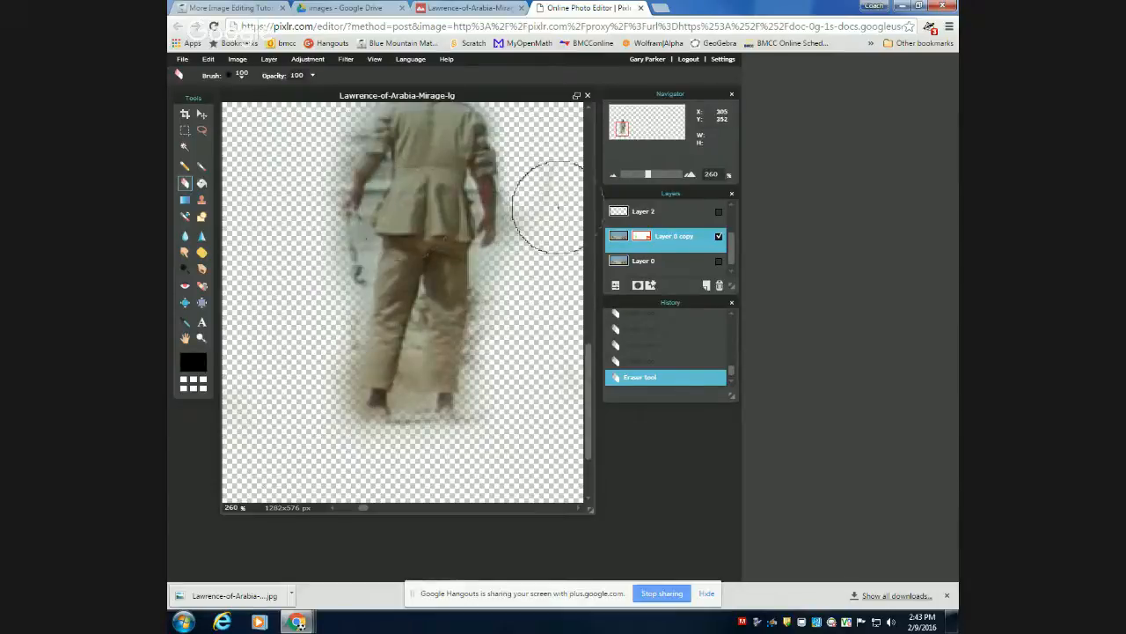
mouse_move(552, 209)
mouse_down()
mouse_move(540, 187)
mouse_move(561, 236)
mouse_up()
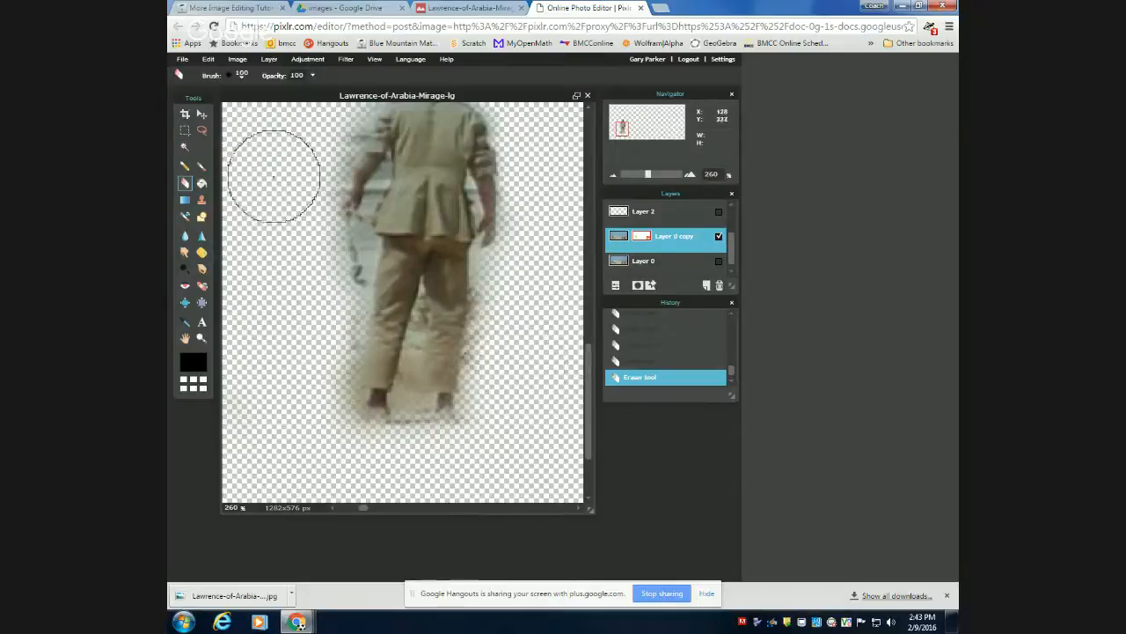
Trim the background beside both legs, below the left hand and between the feet with the hard 20 eraser.
scroll(277, 150, down, 1)
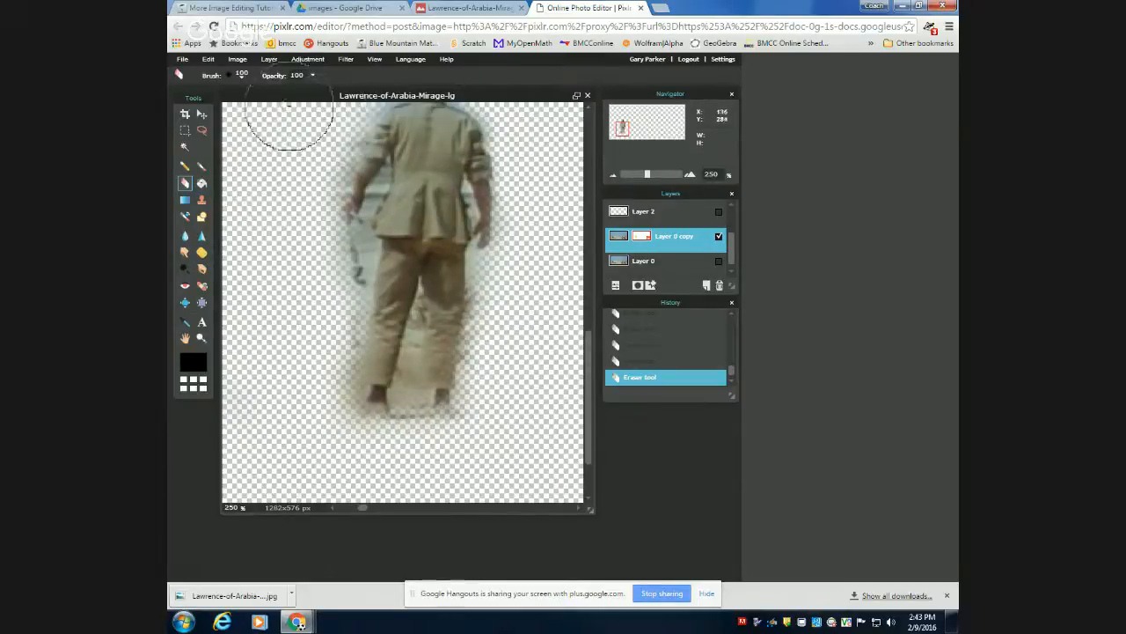
click(240, 78)
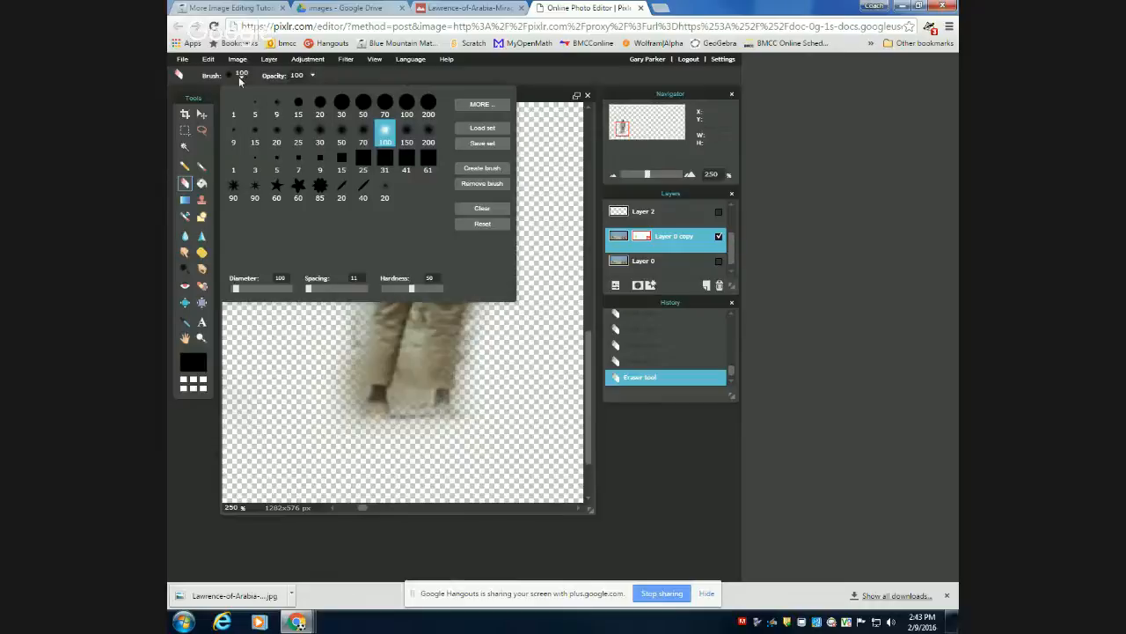
click(316, 105)
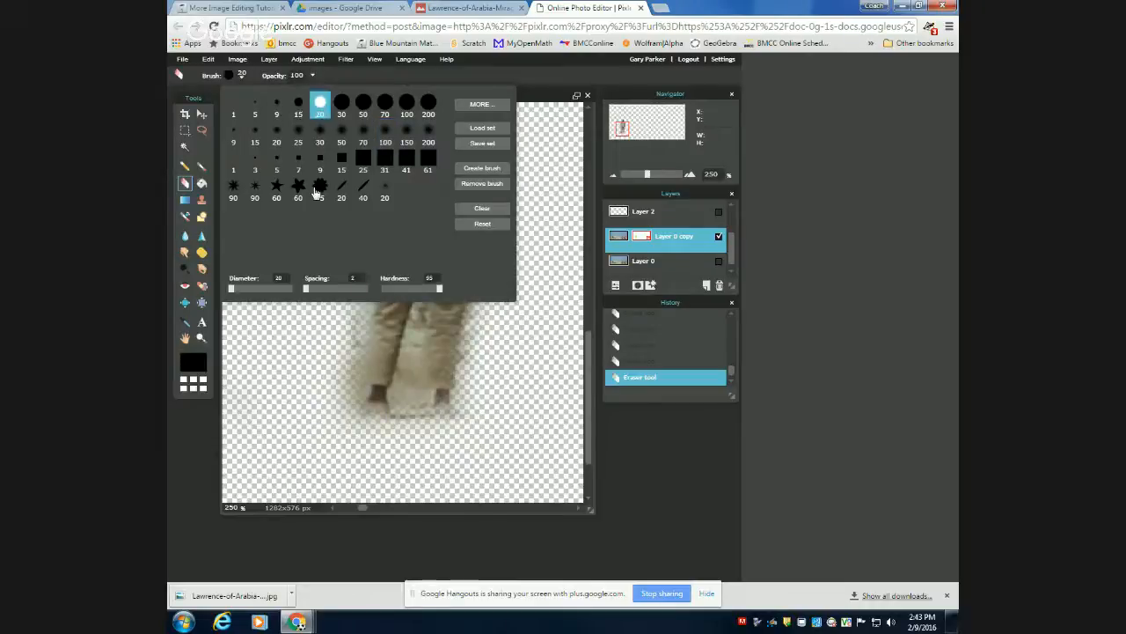
click(337, 327)
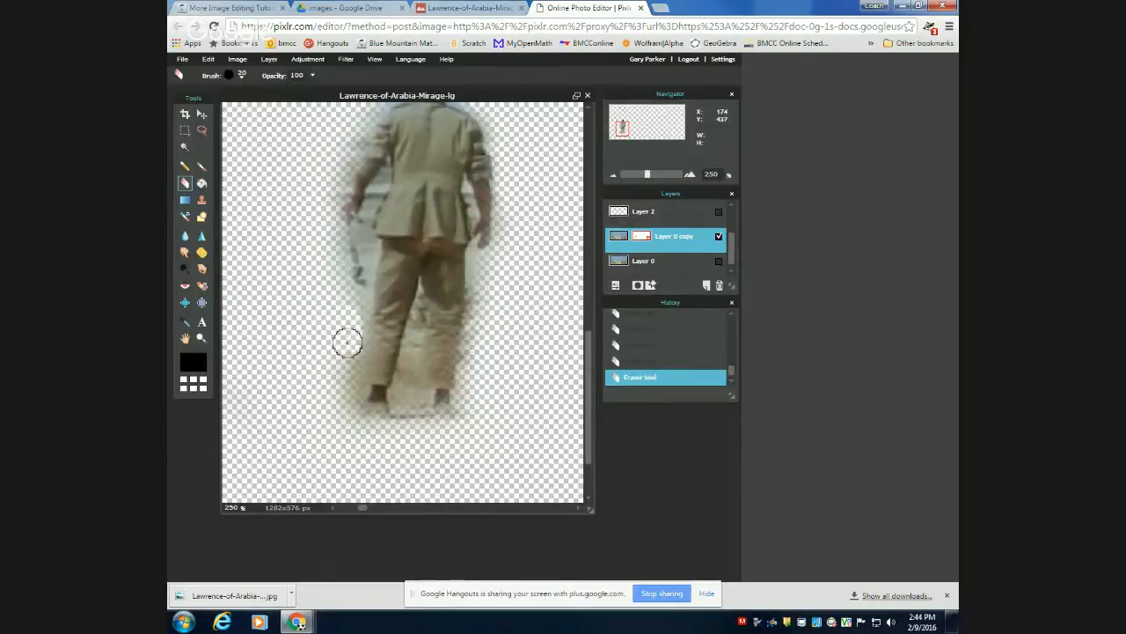
drag(346, 343, 347, 384)
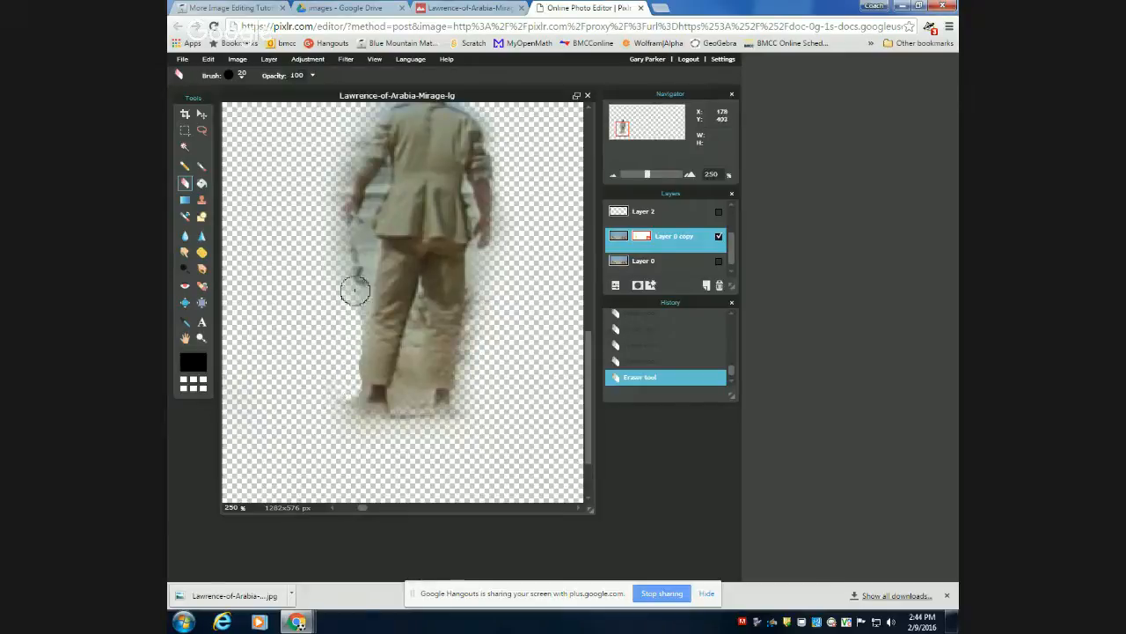
mouse_move(352, 285)
mouse_down()
mouse_move(351, 249)
mouse_move(314, 232)
mouse_up()
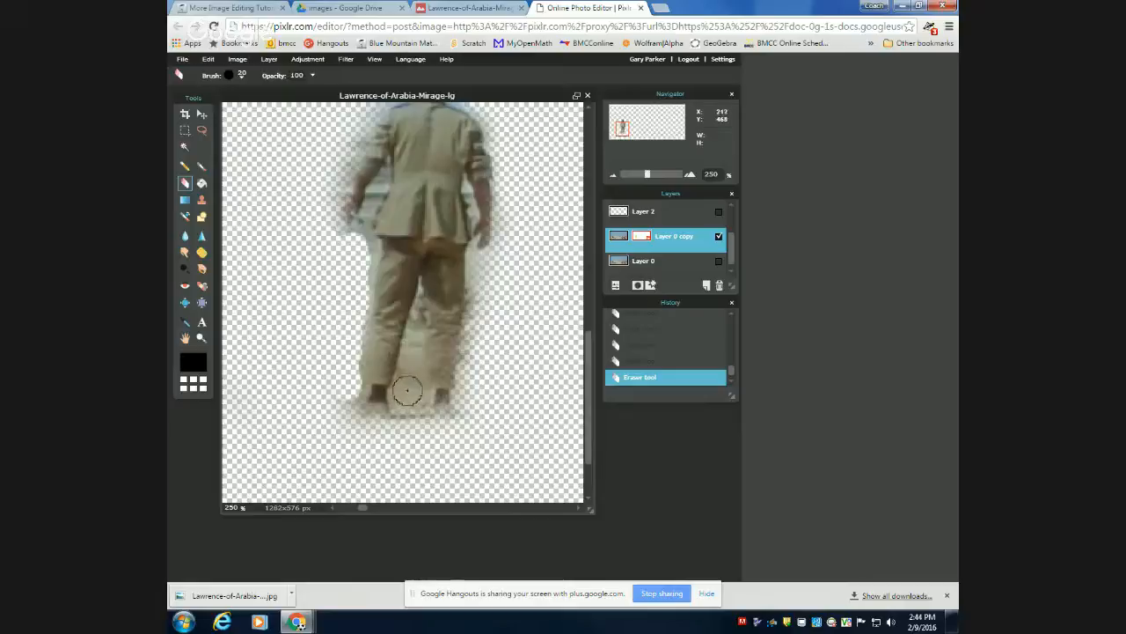
drag(408, 390, 405, 407)
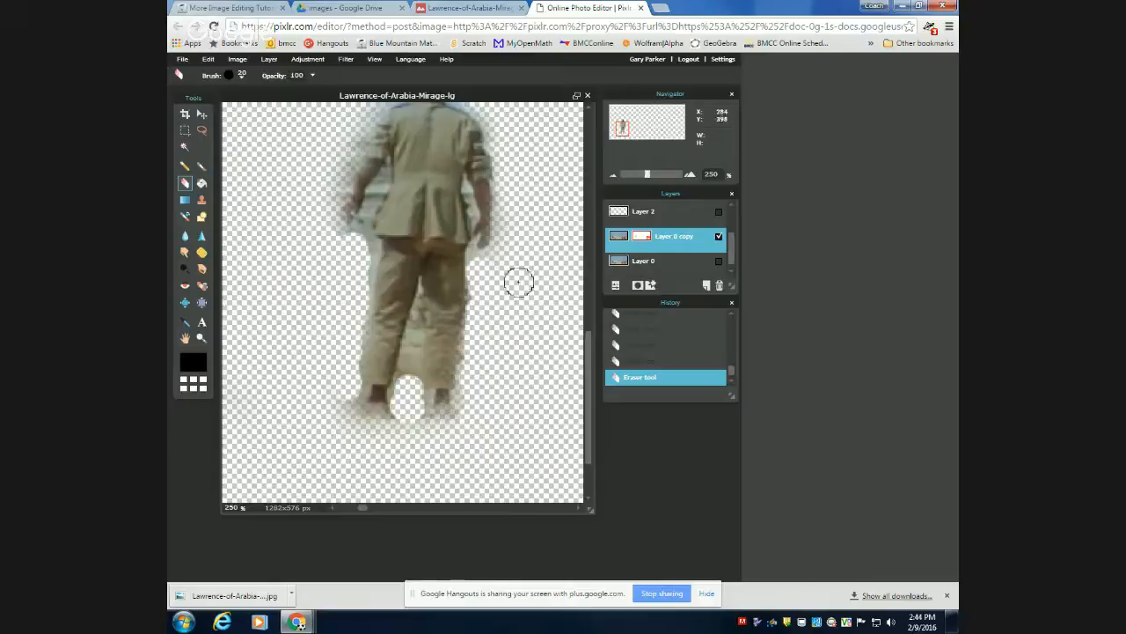
Erase the sky and desert fringe along the man's head, left shoulder and left arm with the hard 20 eraser.
drag(587, 359, 585, 275)
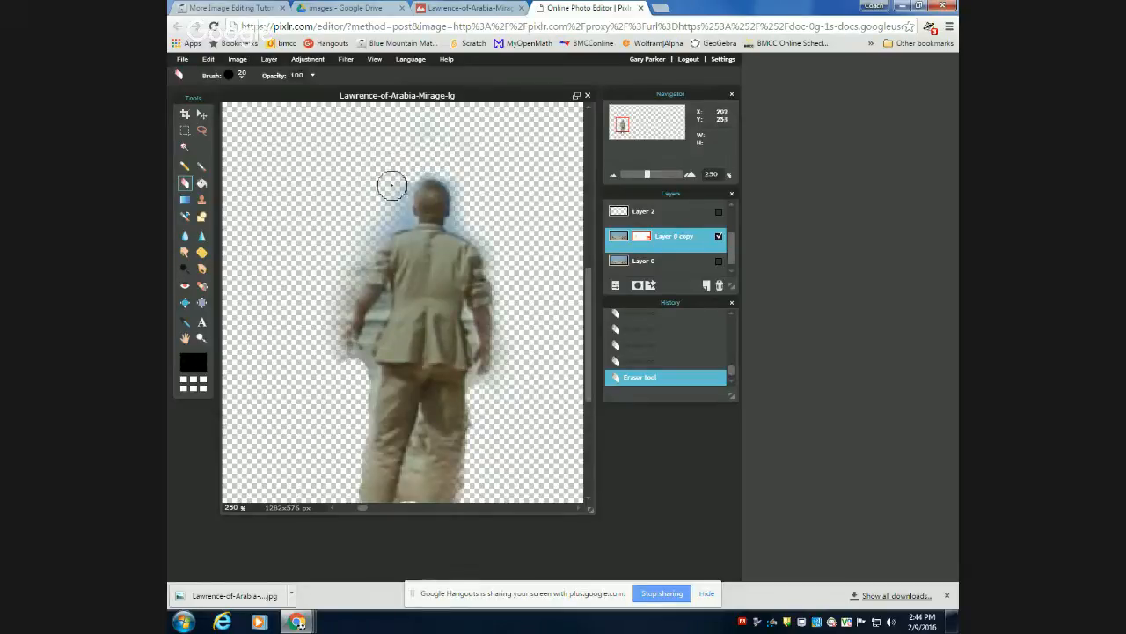
mouse_move(396, 206)
mouse_down()
mouse_move(392, 214)
mouse_move(394, 185)
mouse_up()
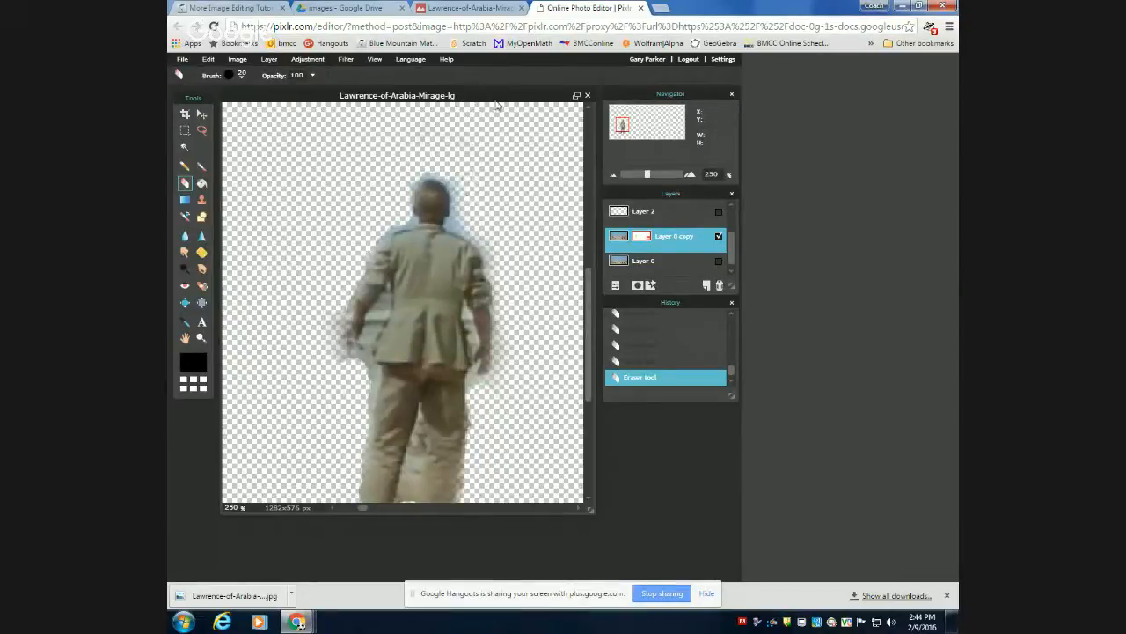
Turn on Layer 0 and move the cut-out man from Layer 0 copy onto the desert between the two original figures.
click(376, 59)
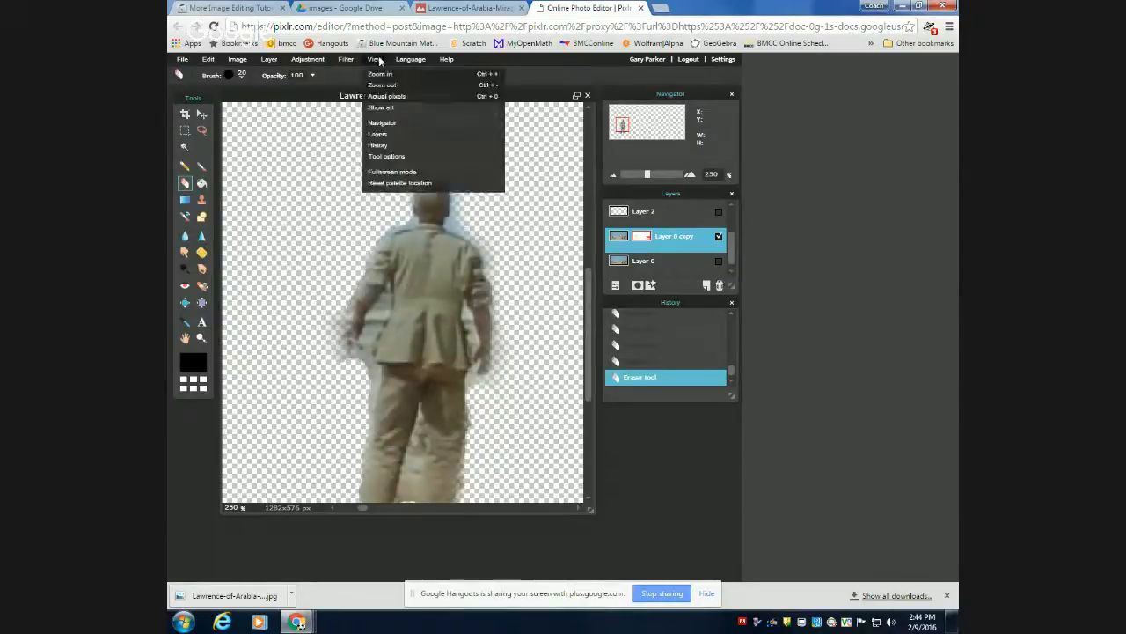
click(381, 106)
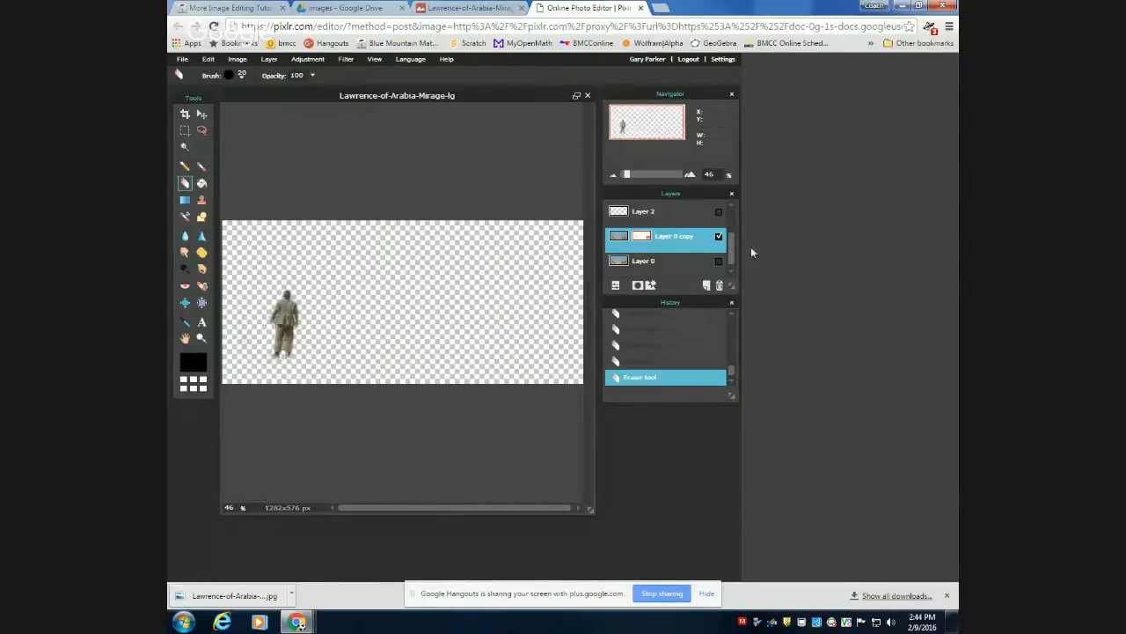
click(718, 262)
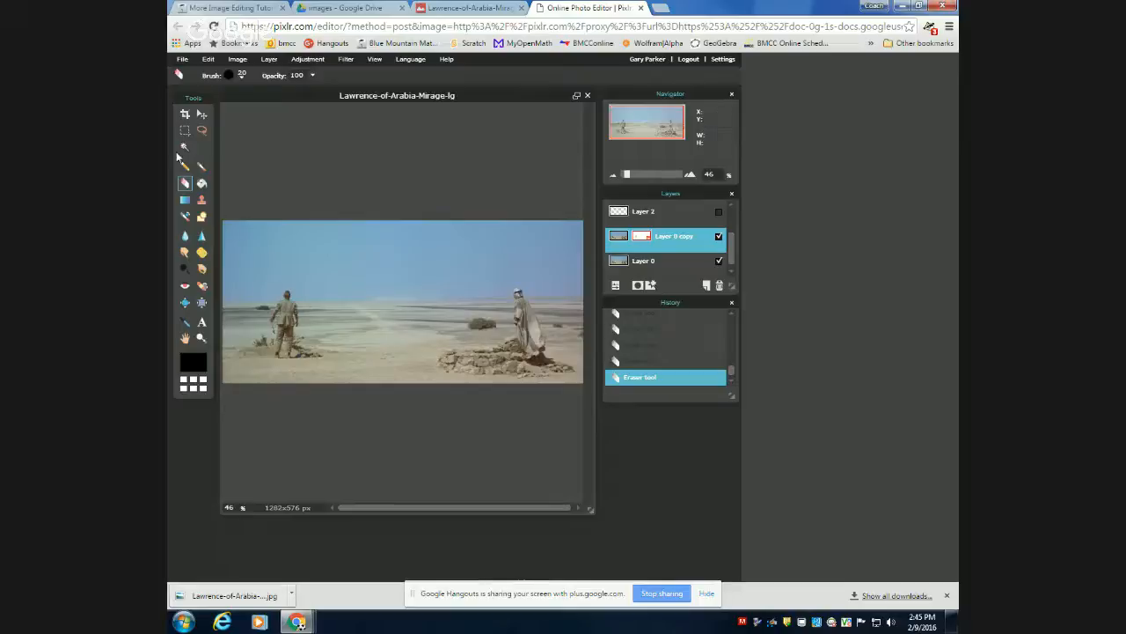
click(201, 114)
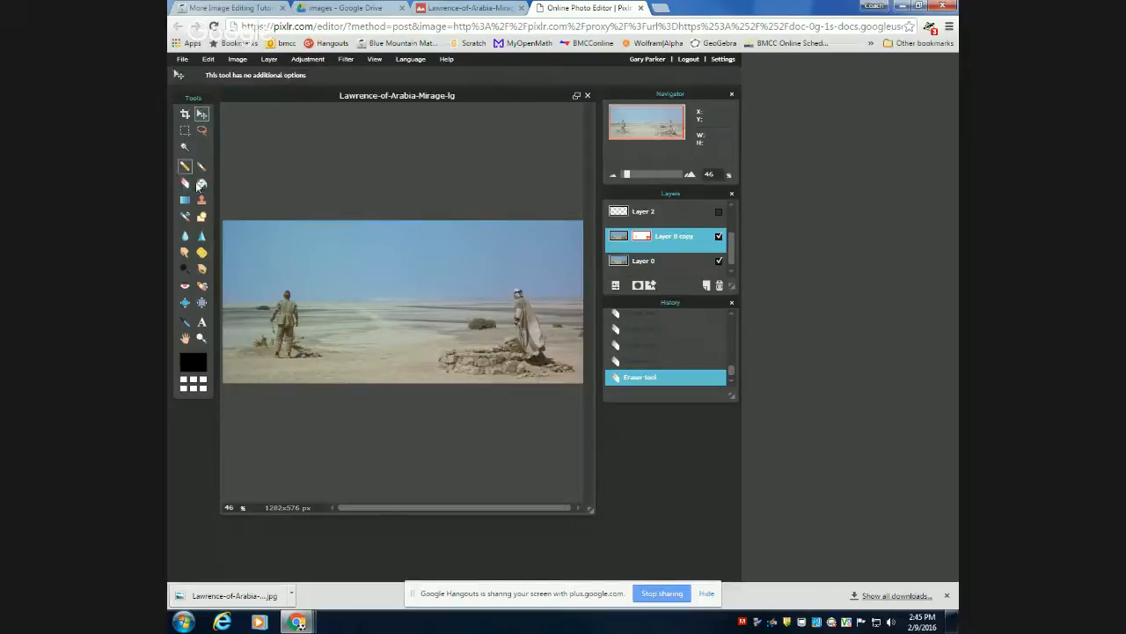
drag(300, 316, 401, 254)
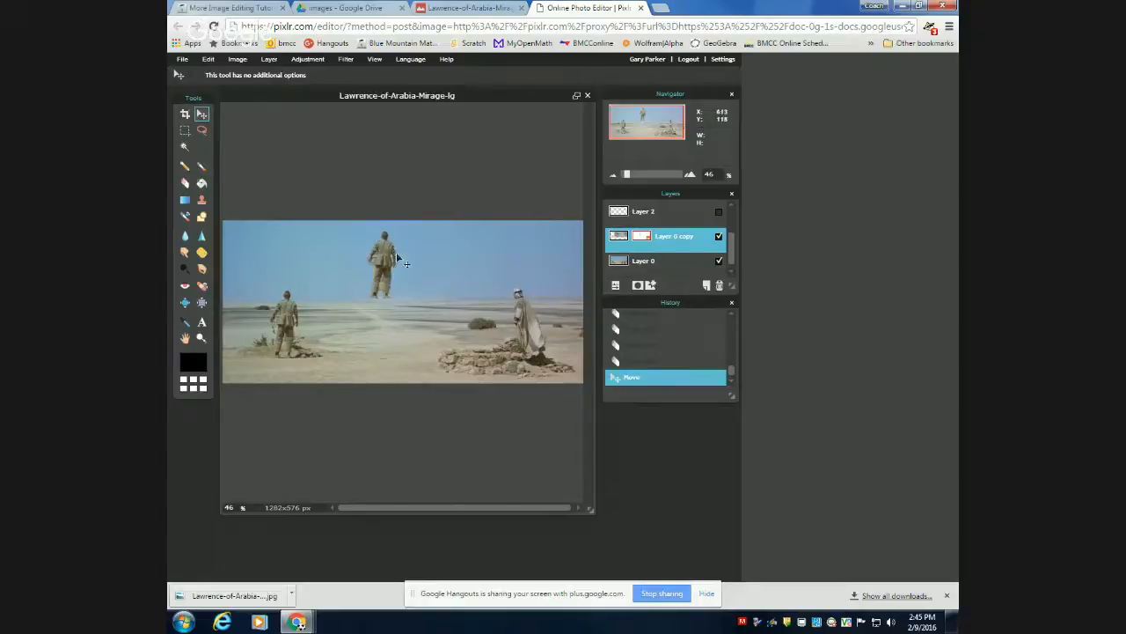
drag(392, 243, 382, 310)
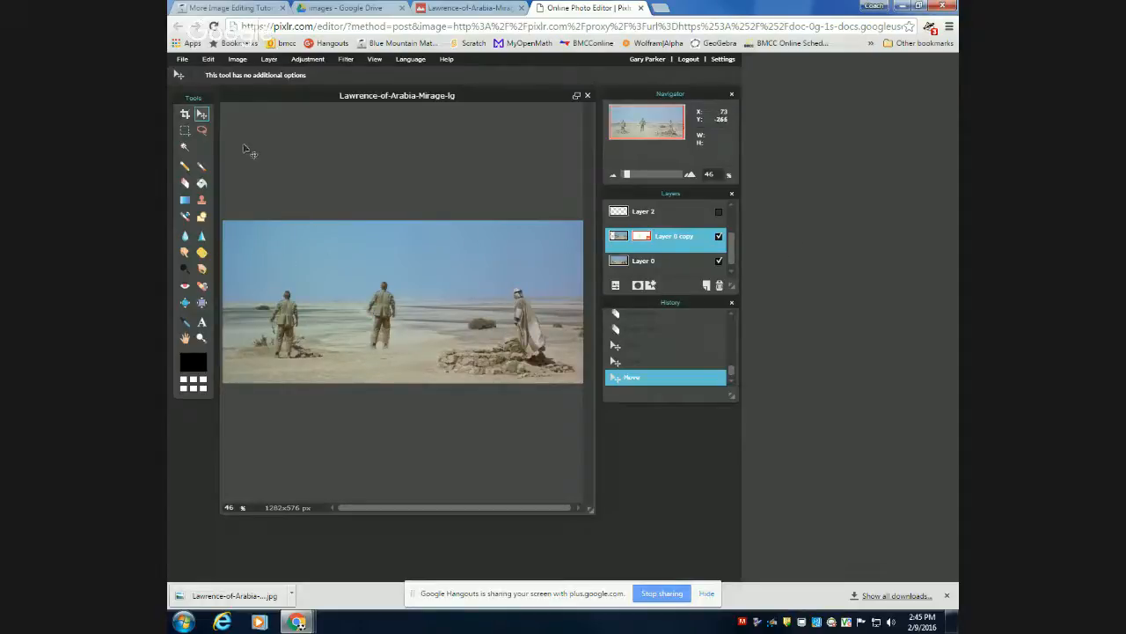
Set the saturation of Layer 0 copy to -100 with Hue & Saturation.
click(308, 60)
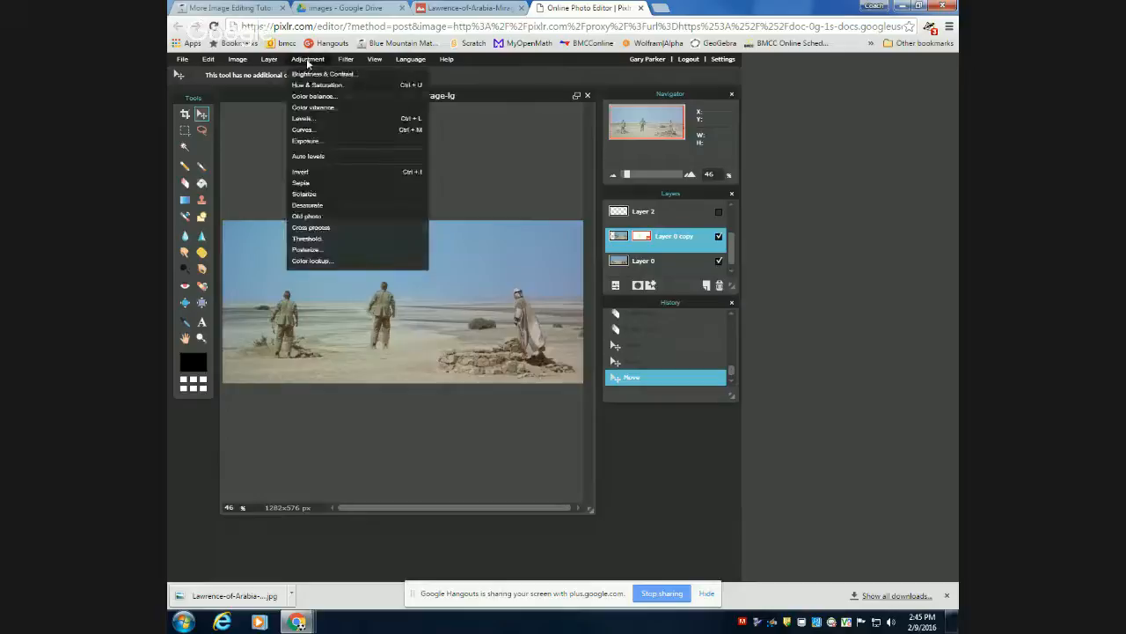
click(315, 88)
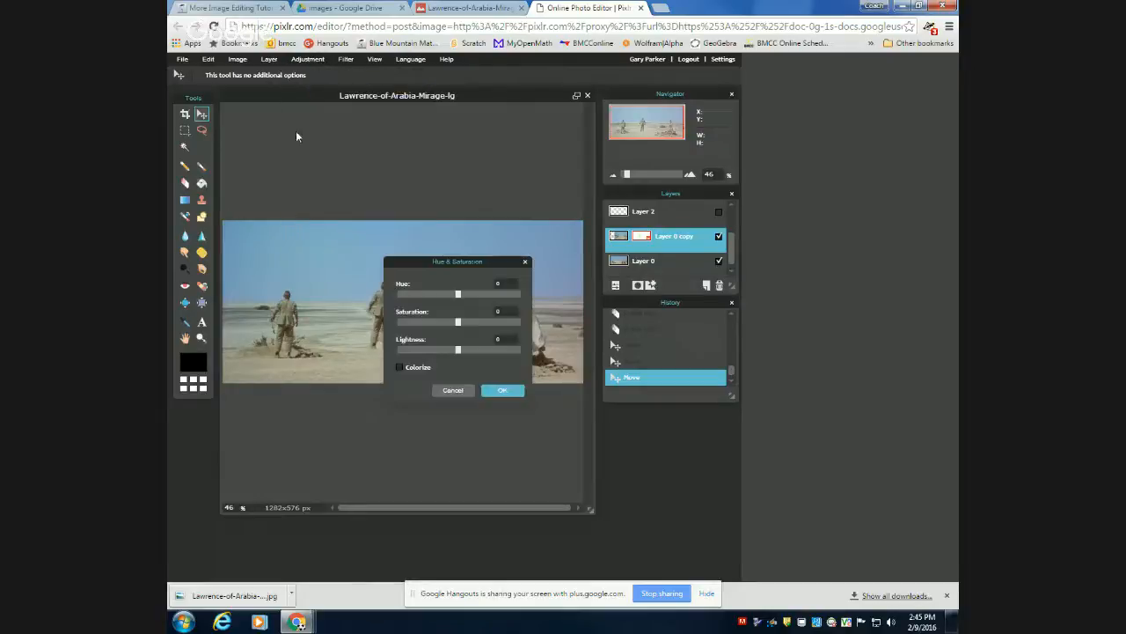
drag(456, 324, 402, 347)
drag(437, 262, 485, 243)
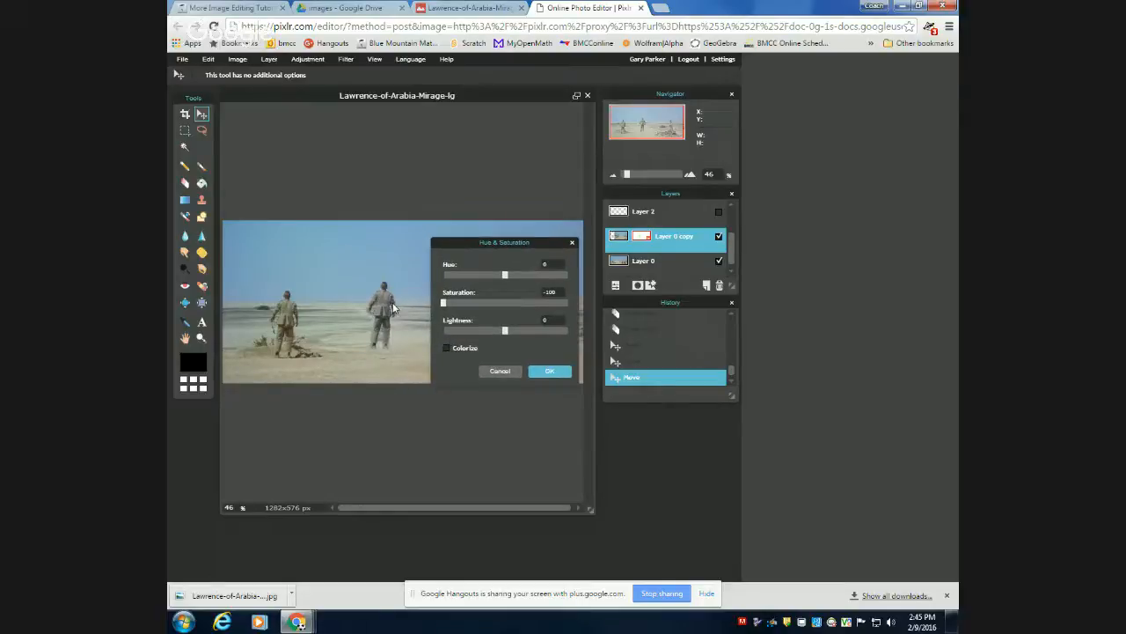
click(542, 372)
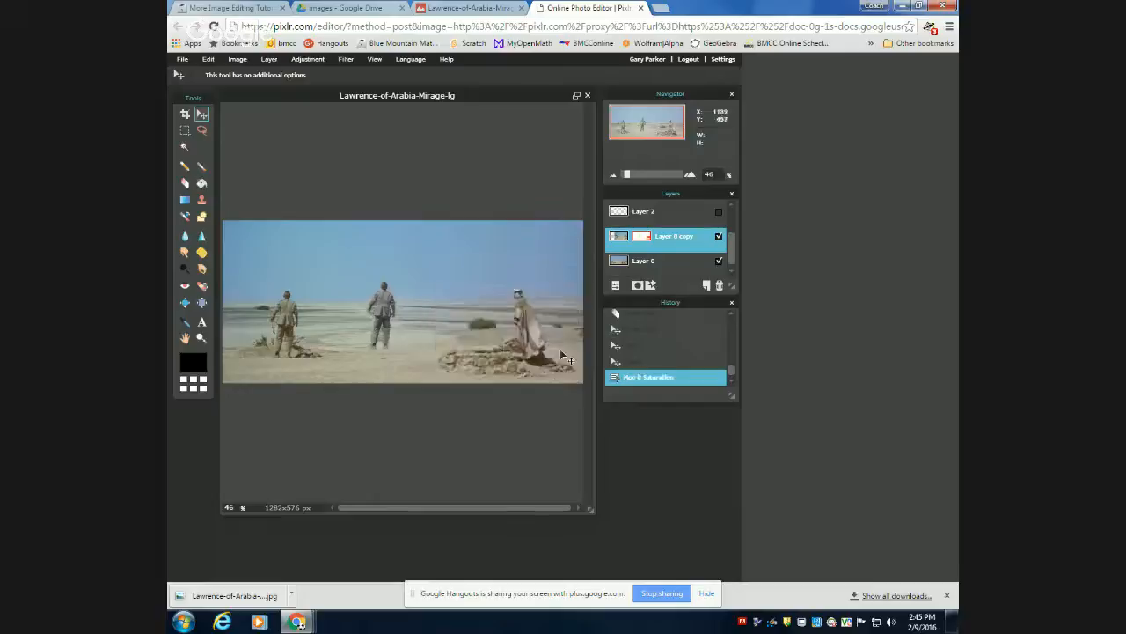
Lower the opacity of Layer 0 copy to 53 and move the translucent man up into the sky above the horizon.
click(616, 285)
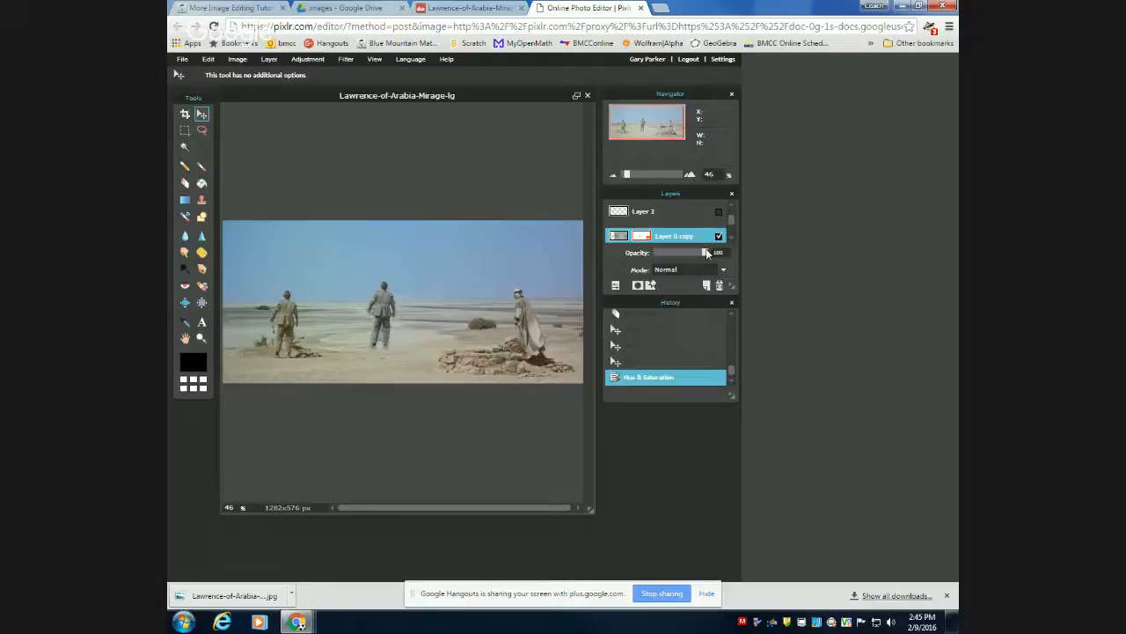
drag(706, 253, 681, 250)
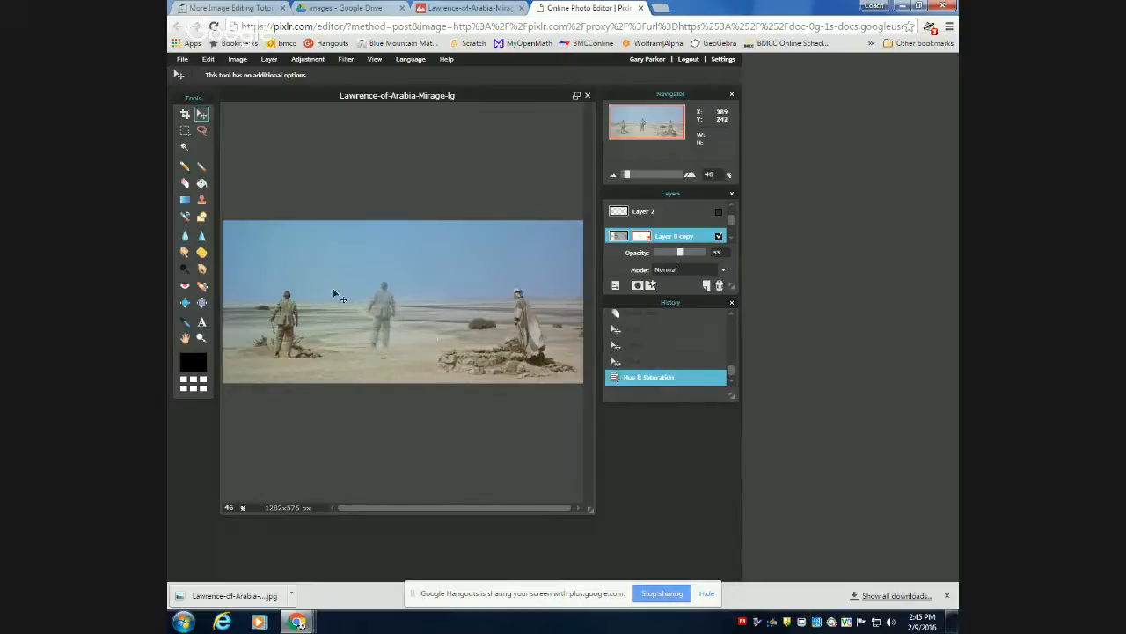
drag(384, 306, 338, 261)
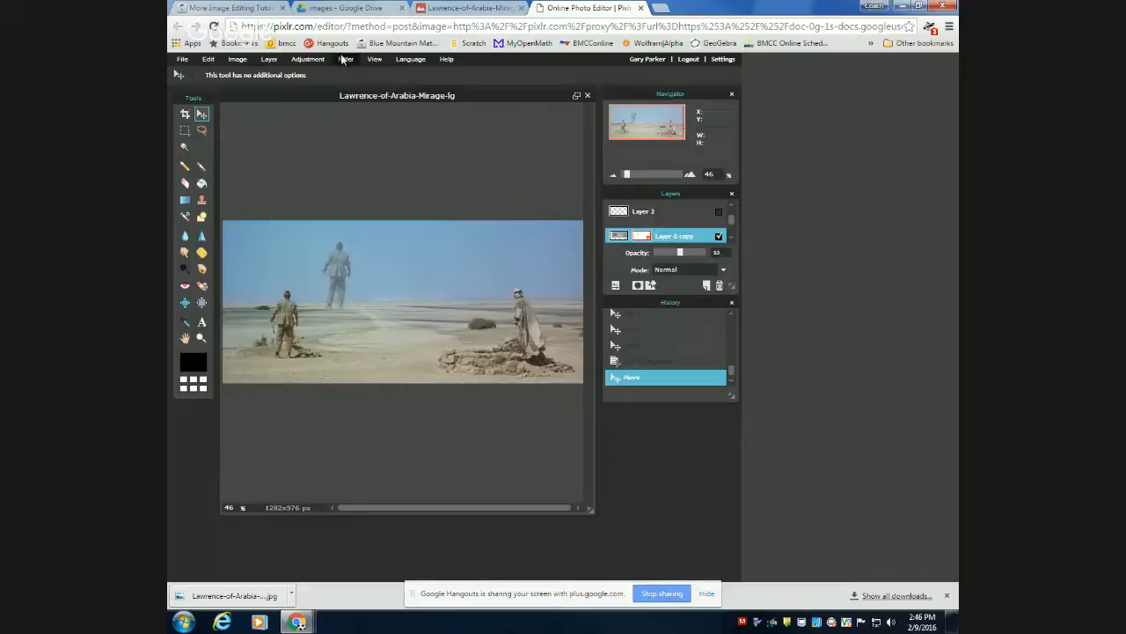
Apply a Color balance red offset of 100 to Layer 0 copy and set the layer's opacity to 100.
click(308, 59)
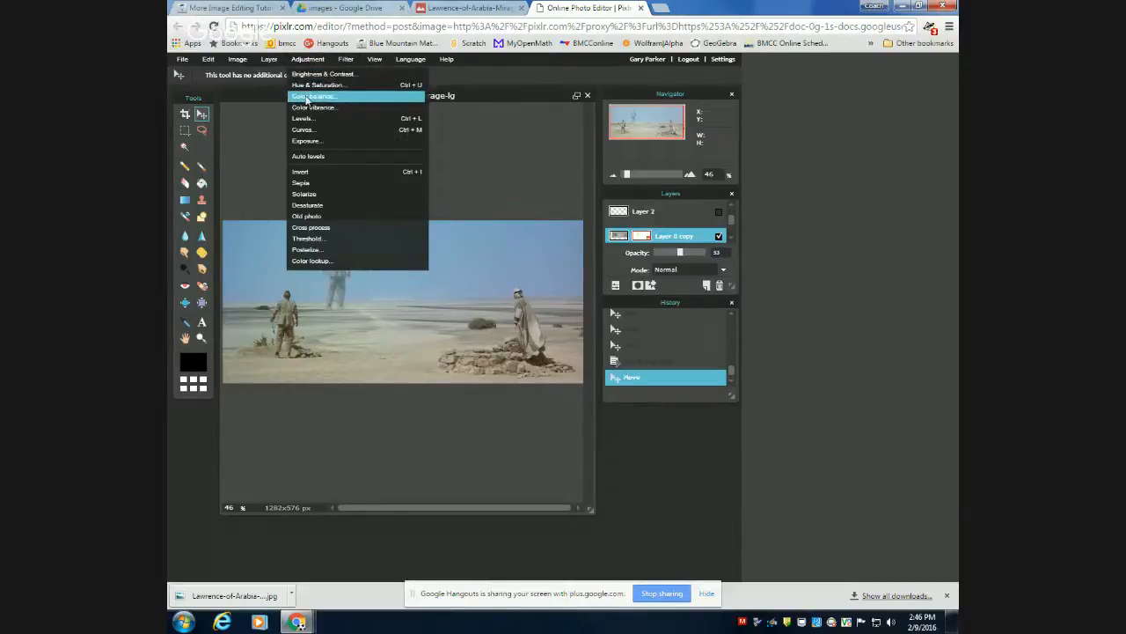
click(308, 96)
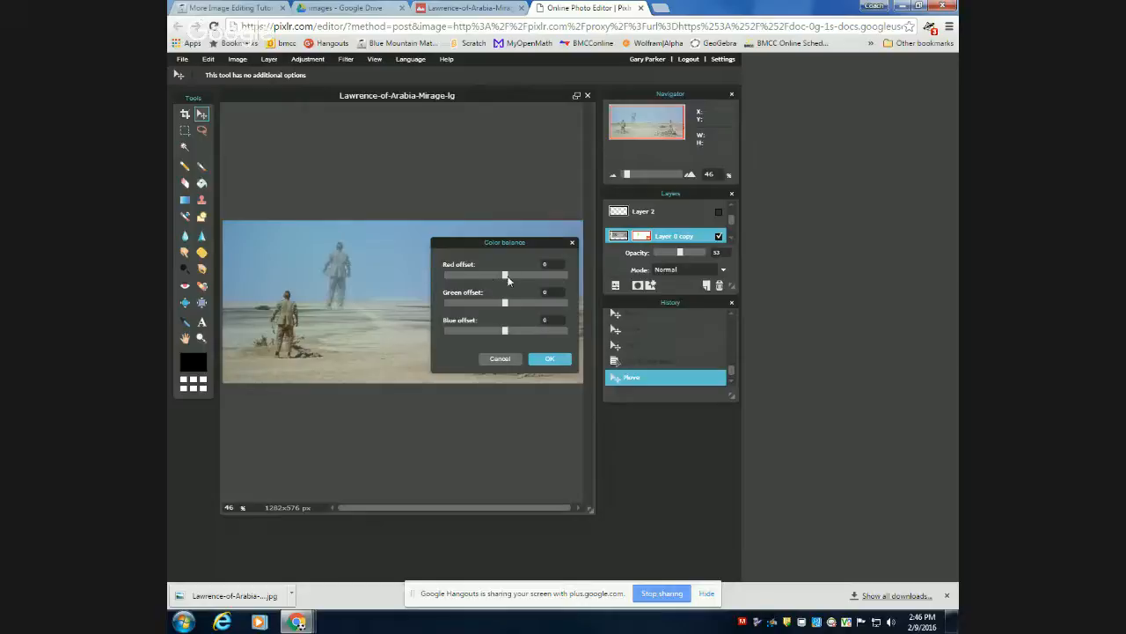
drag(518, 273, 569, 281)
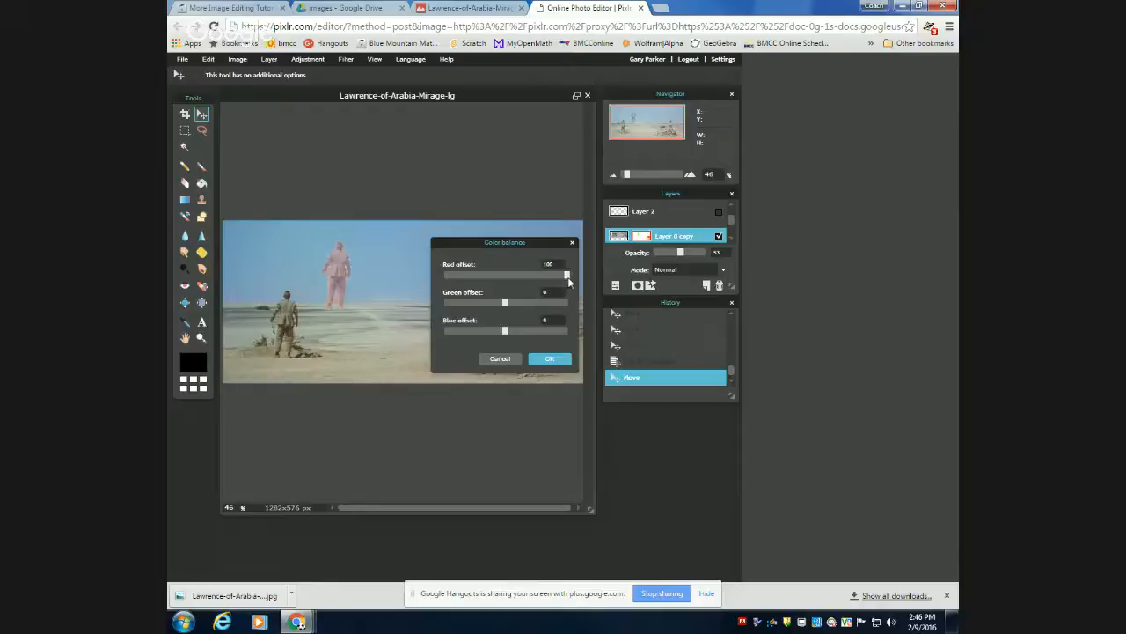
click(545, 361)
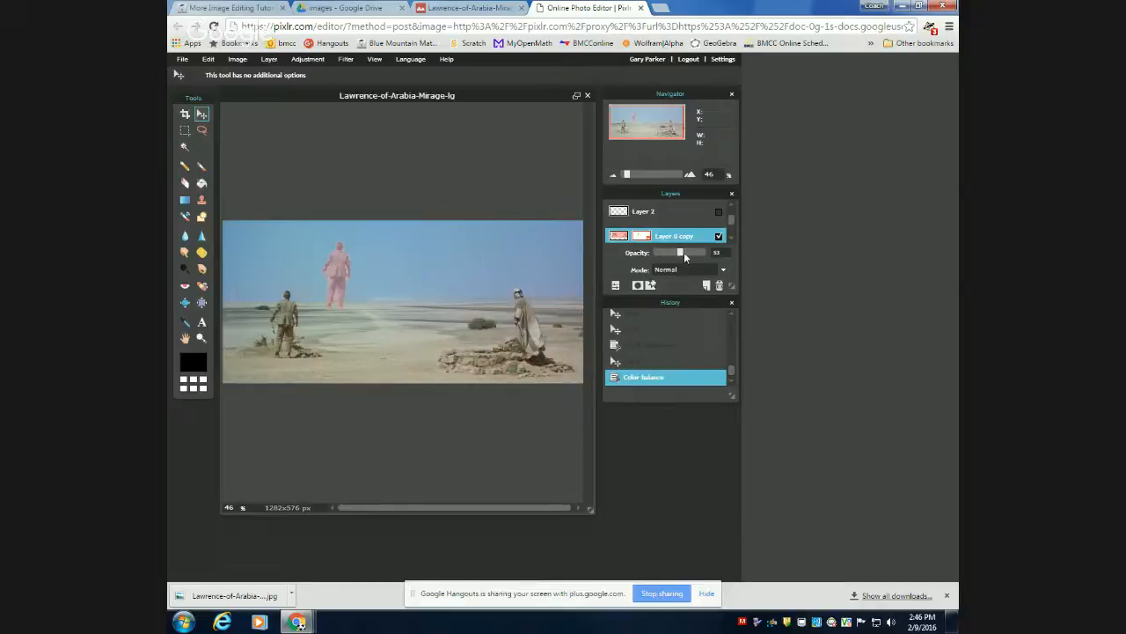
drag(684, 251, 713, 262)
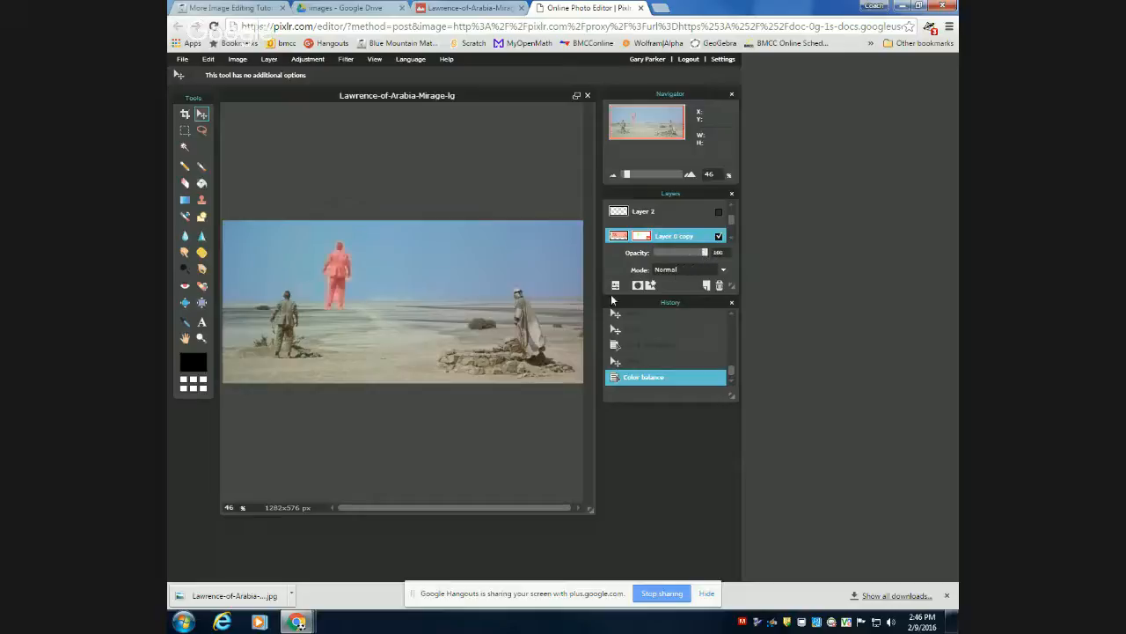
click(209, 59)
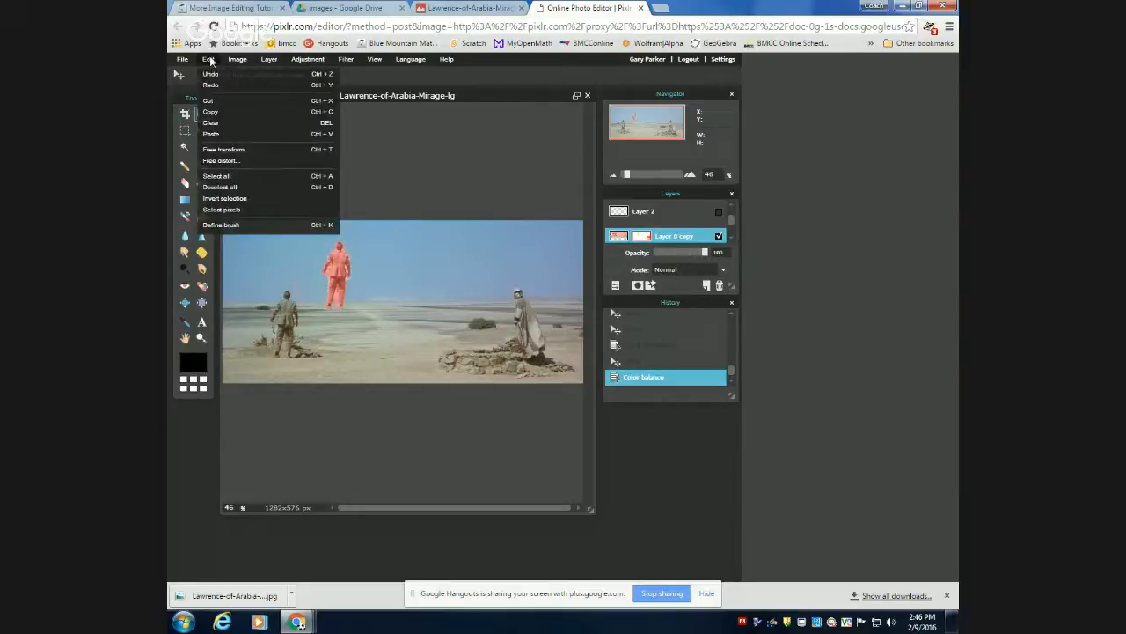
click(235, 152)
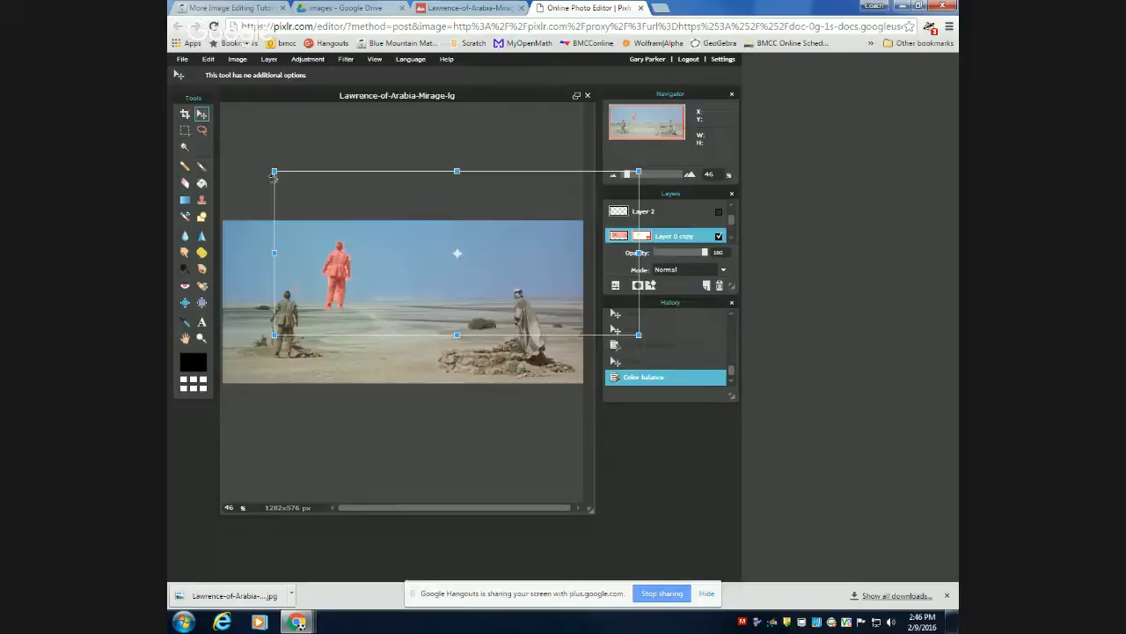
mouse_move(273, 176)
mouse_down()
mouse_move(288, 150)
mouse_move(261, 204)
mouse_move(301, 115)
mouse_move(255, 188)
mouse_move(270, 173)
mouse_up()
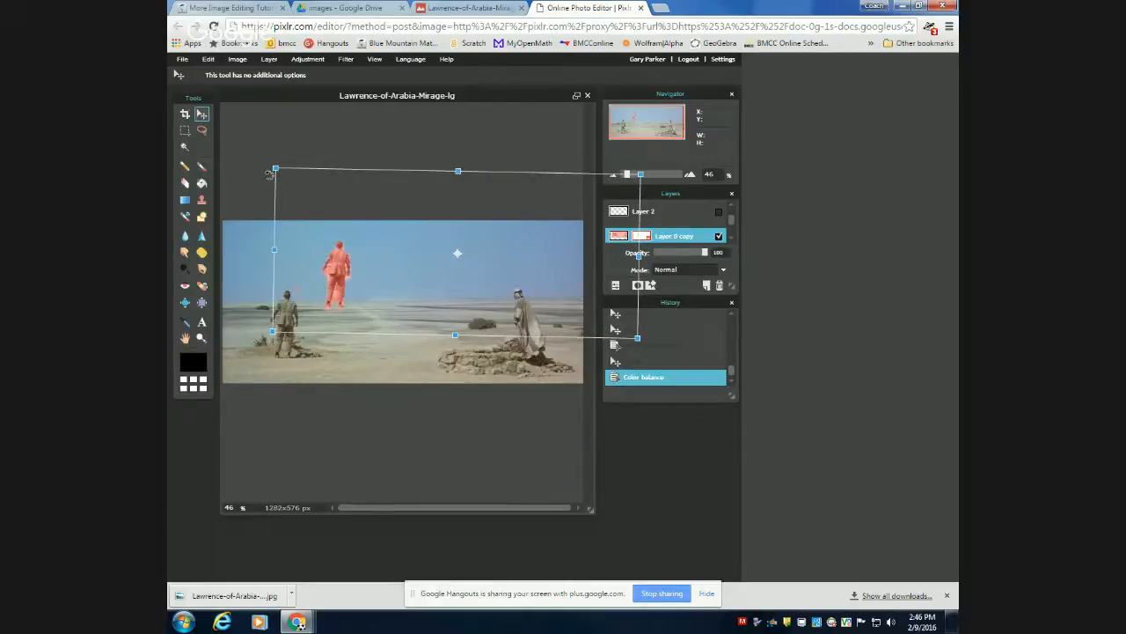
drag(269, 173, 268, 176)
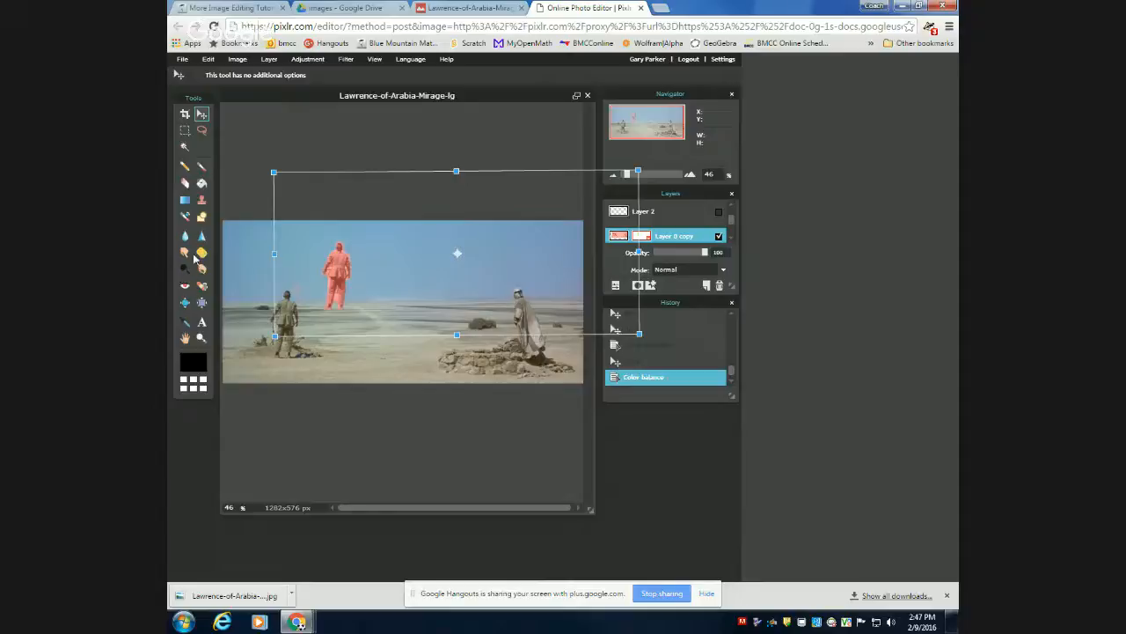
click(563, 475)
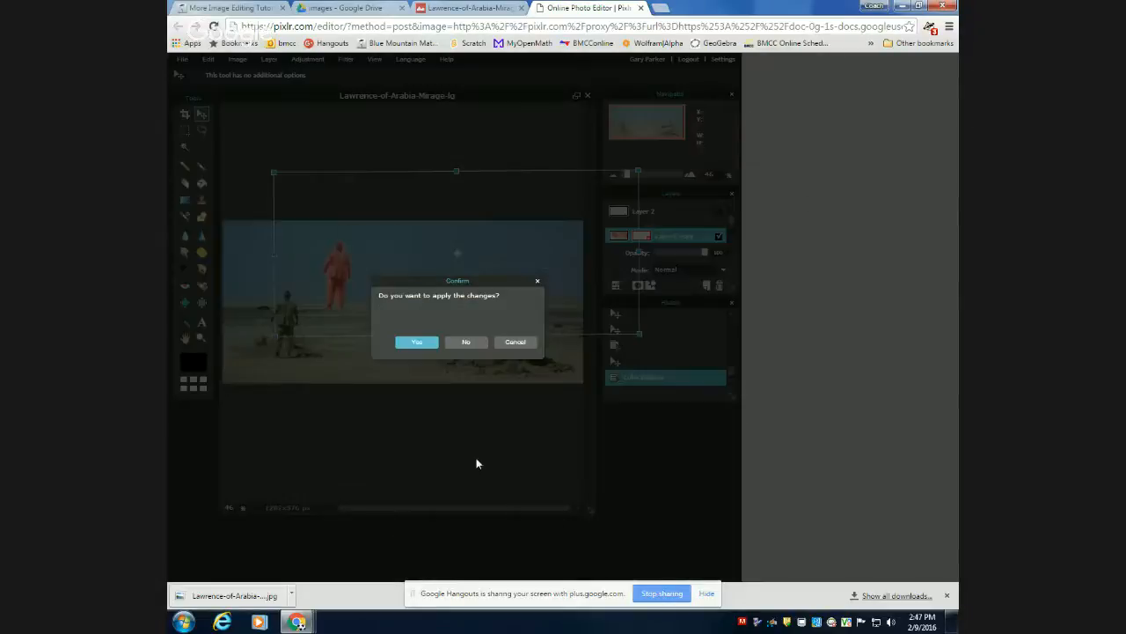
click(463, 342)
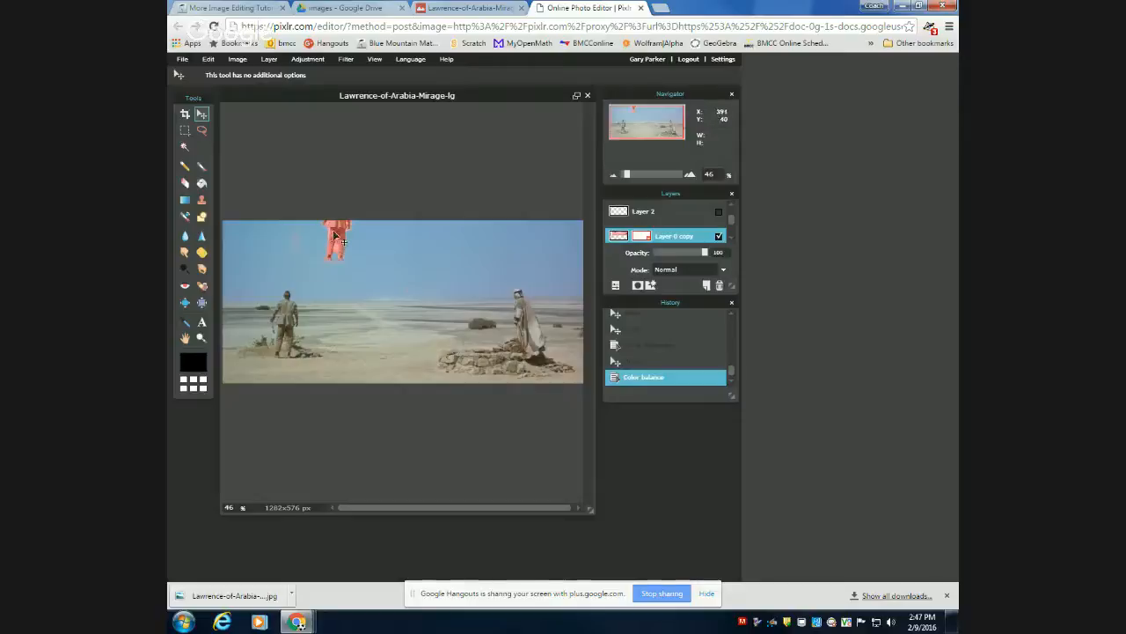
Move the red man down so he stands at the horizon between the two original figures.
drag(341, 241, 369, 302)
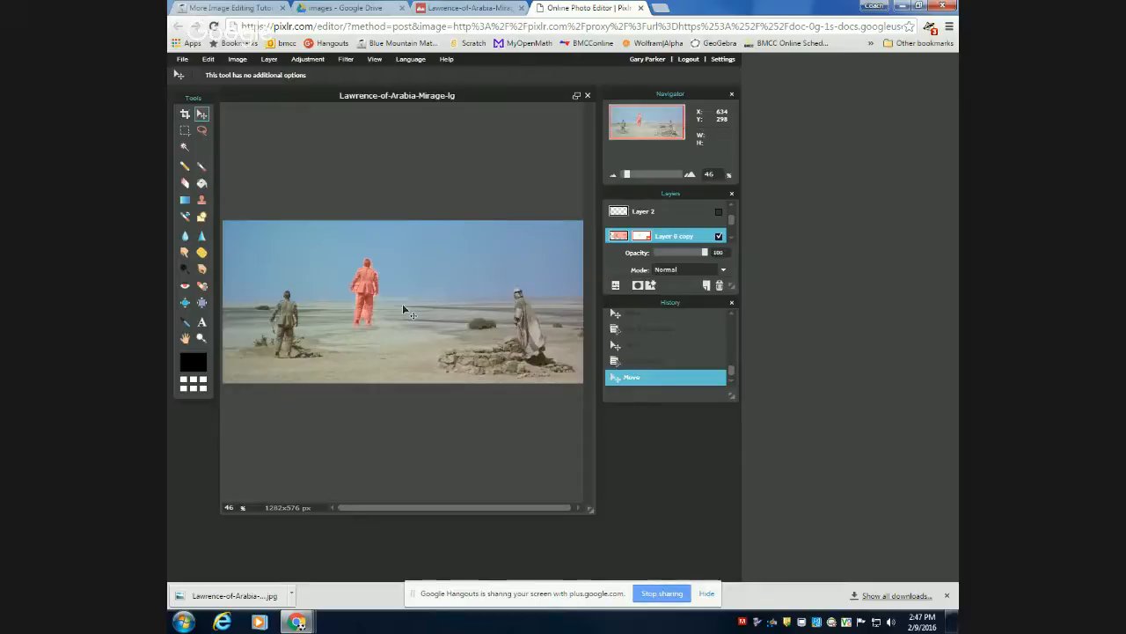
Save the image to the computer's winter2016 folder as a layered PXD file named Lawrence-of-Arabia-Mirage-lgMasked.
click(178, 59)
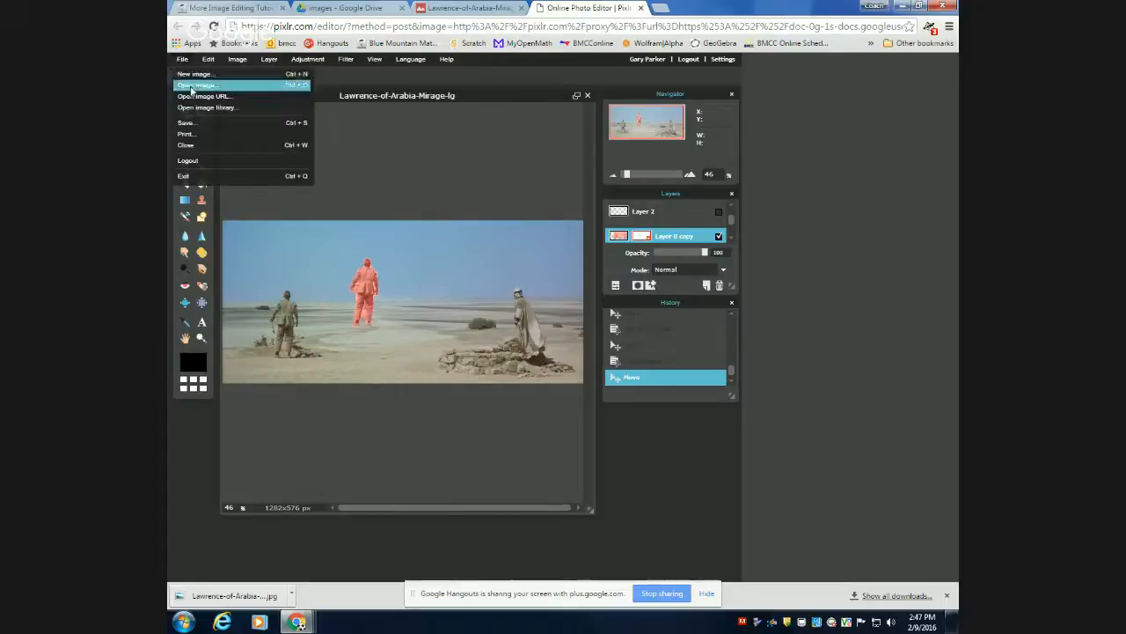
click(192, 124)
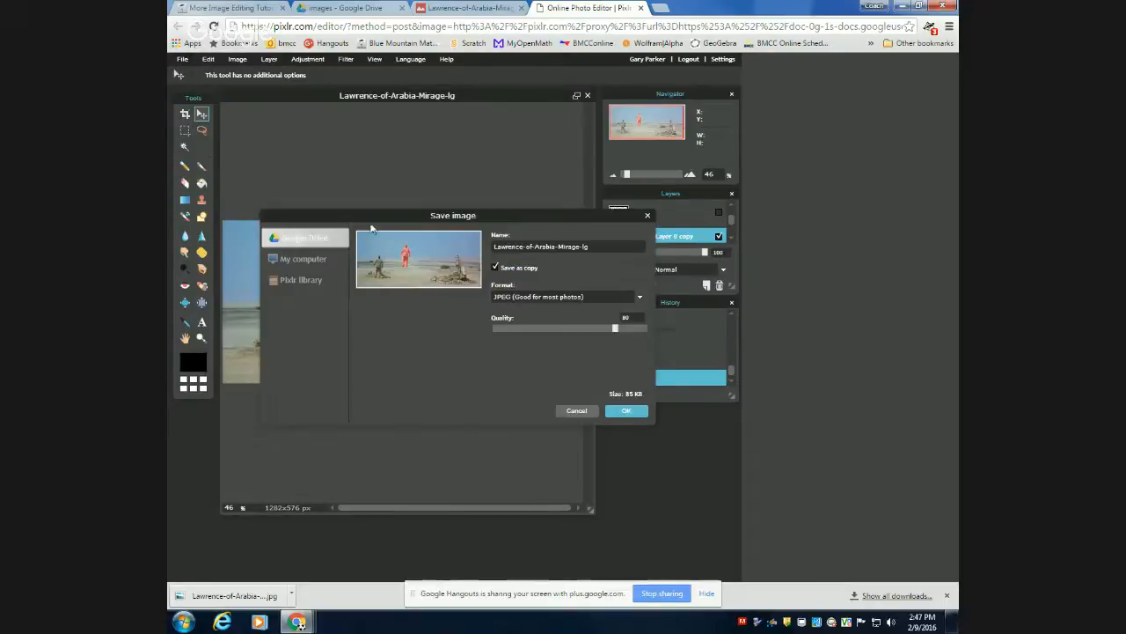
click(334, 258)
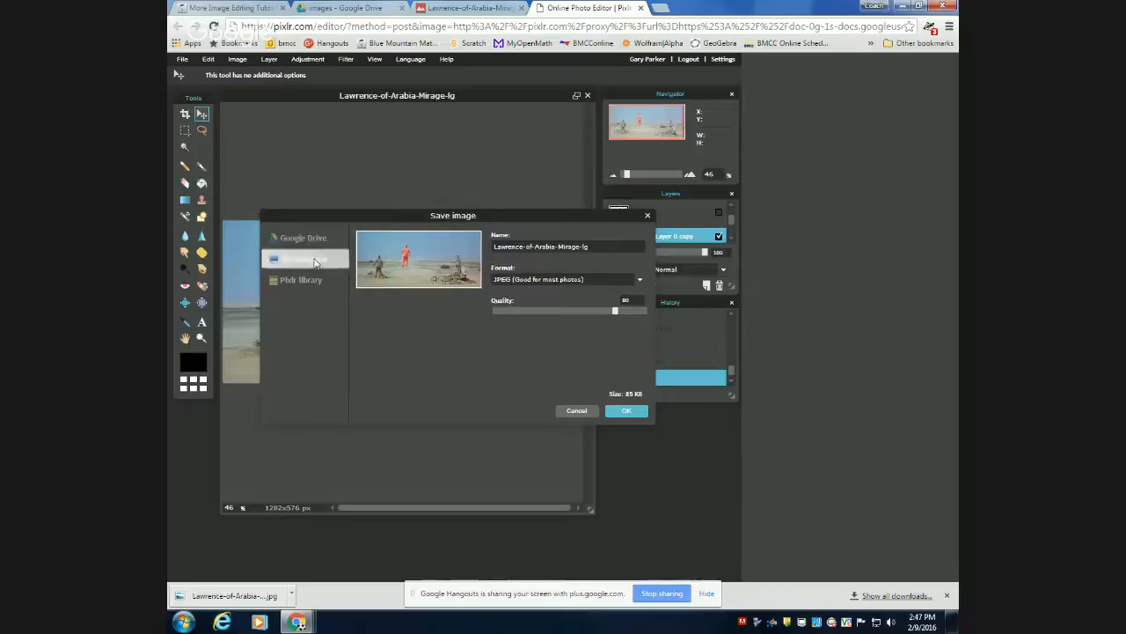
click(534, 280)
click(507, 340)
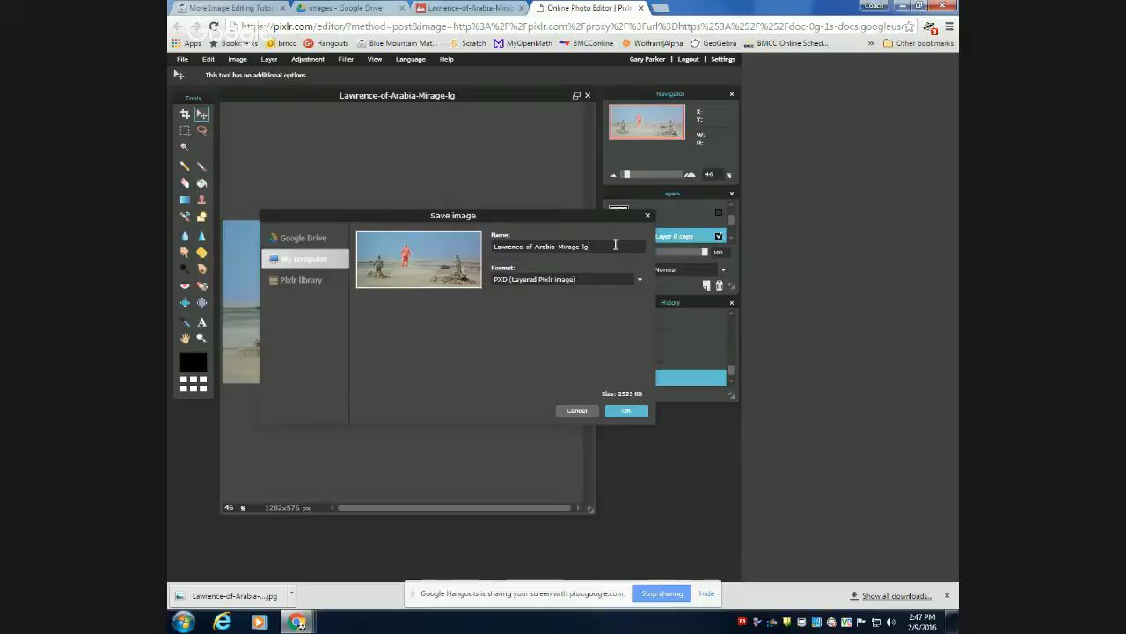
text(Masked)
click(625, 411)
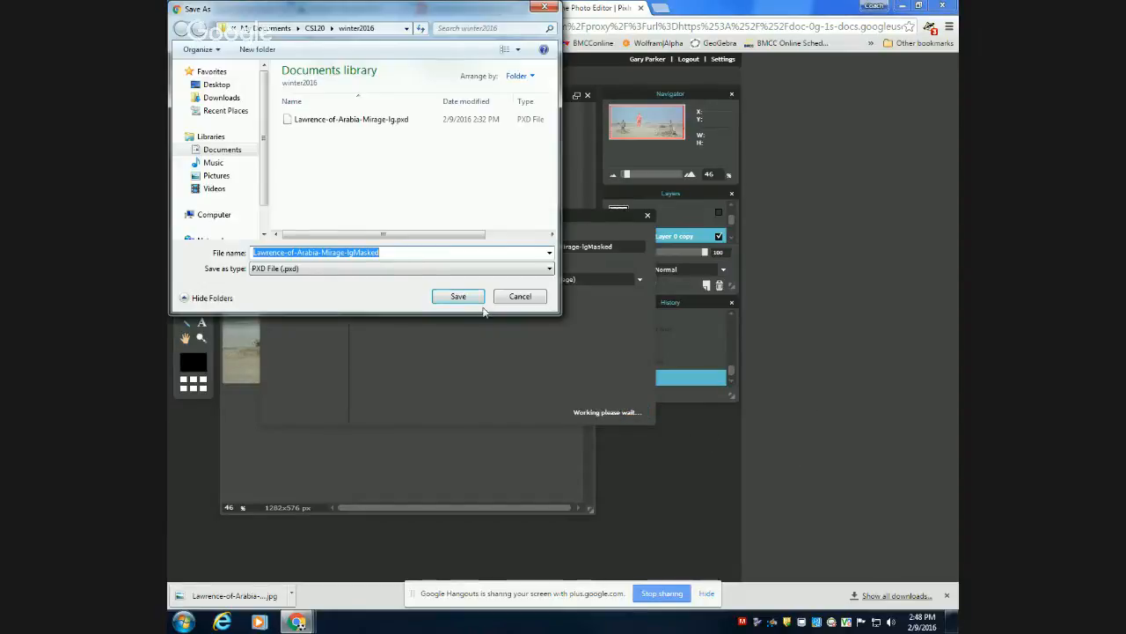
click(458, 296)
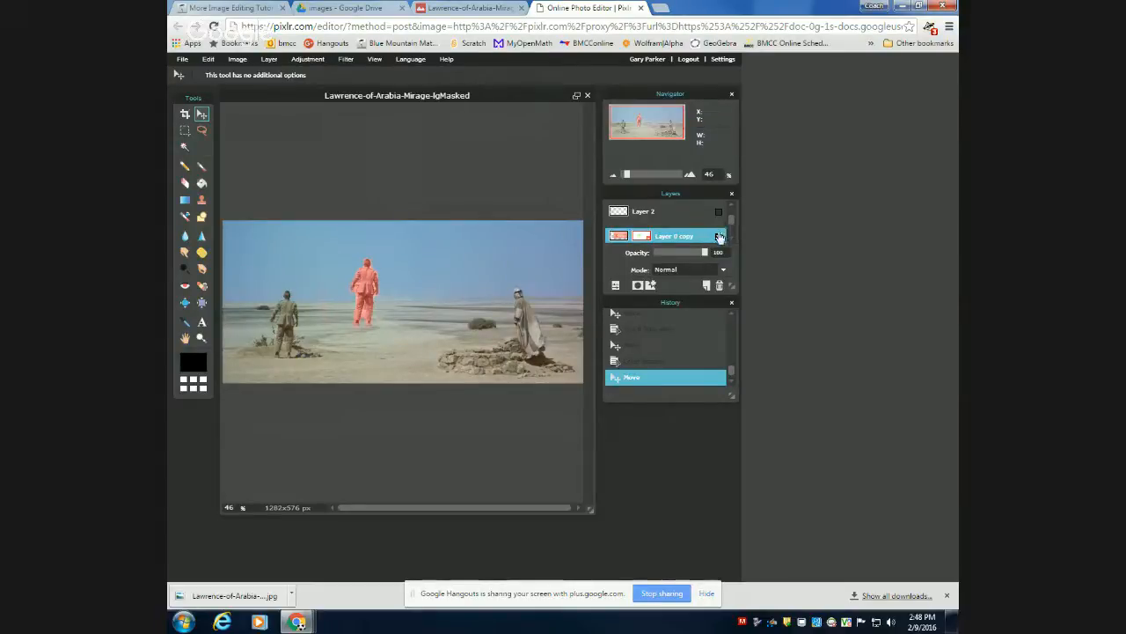
Collapse the layer settings and hide Layer 0 copy so only the original film still shows.
click(615, 285)
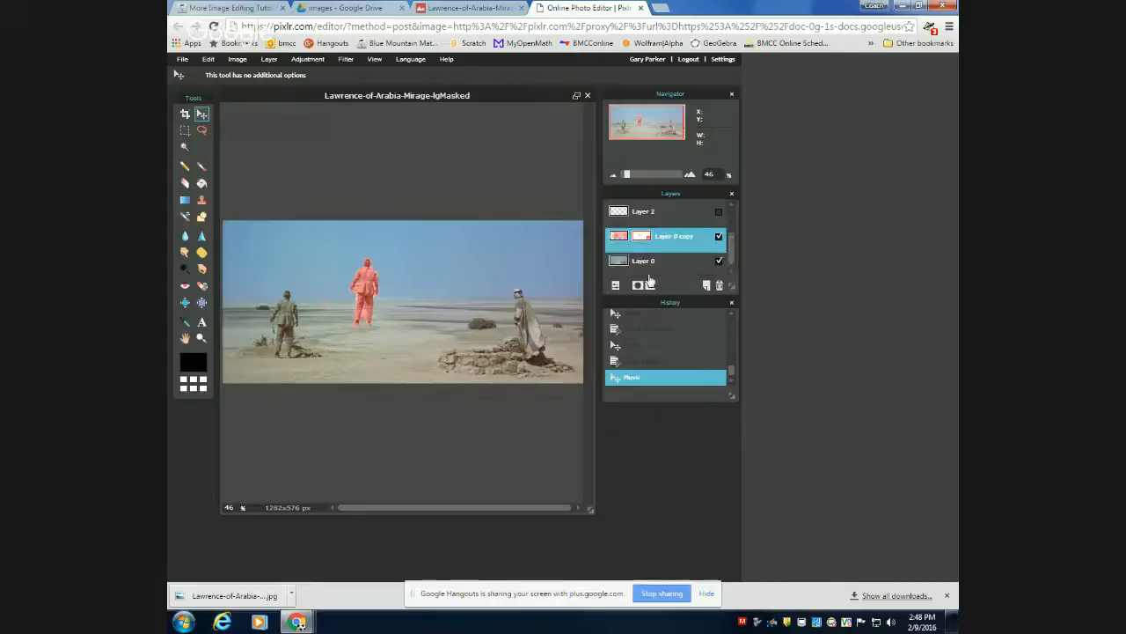
click(719, 236)
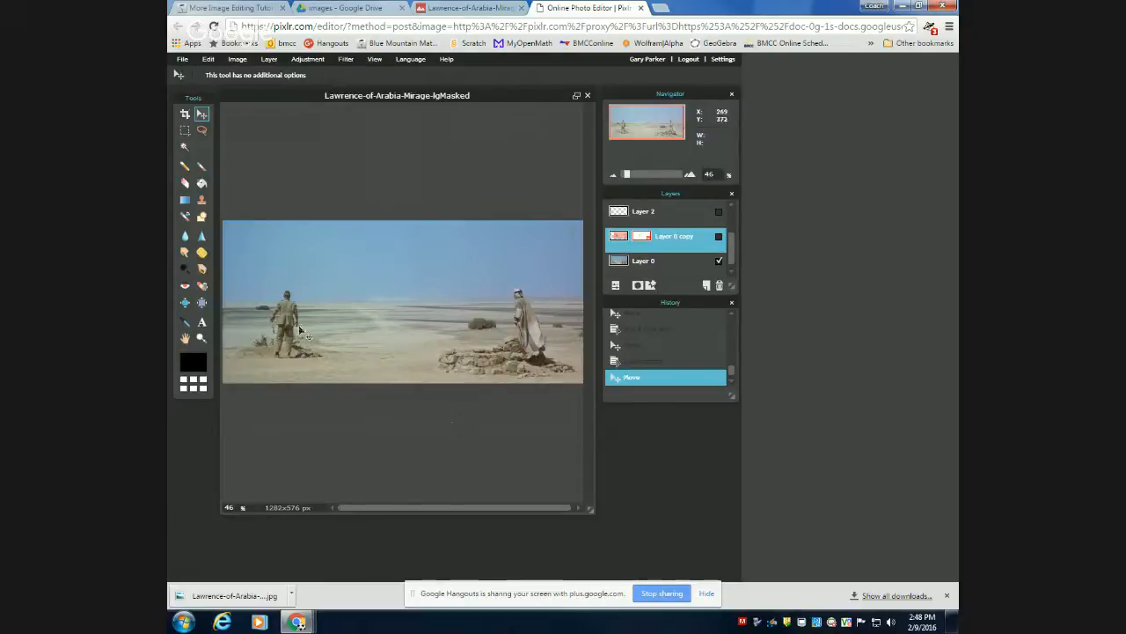
scroll(273, 328, down, 1)
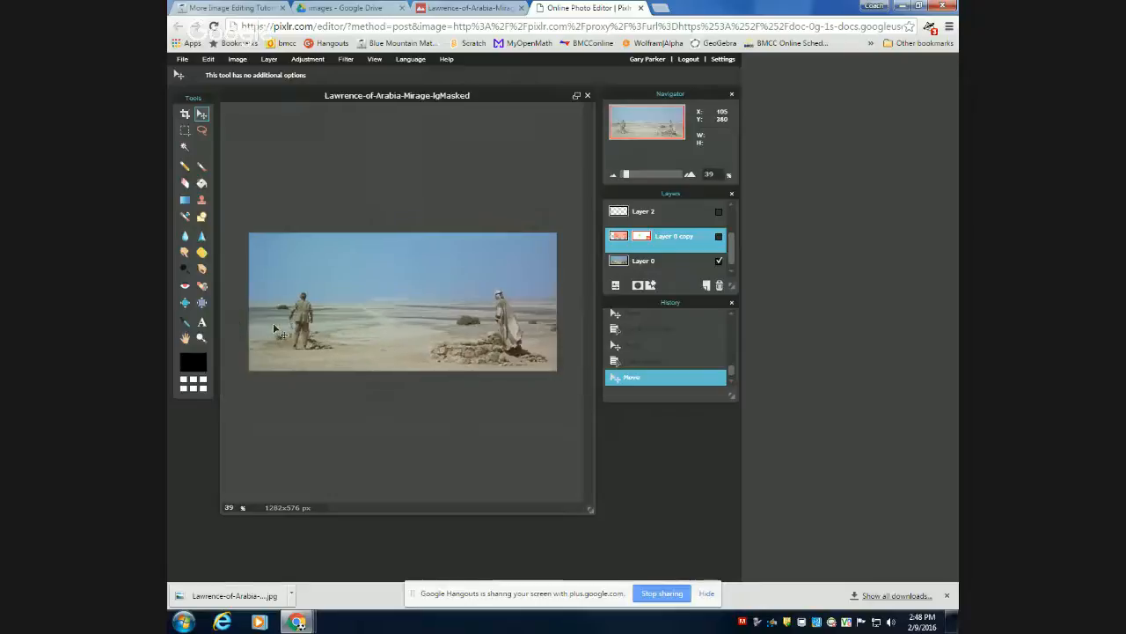
scroll(273, 328, up, 5)
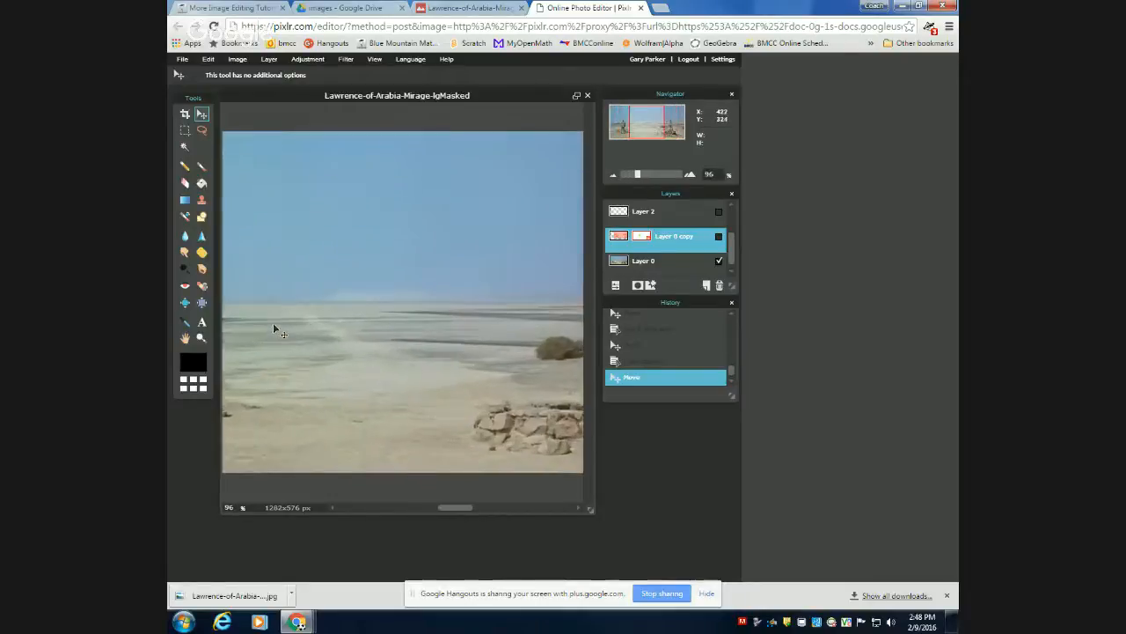
scroll(274, 324, up, 1)
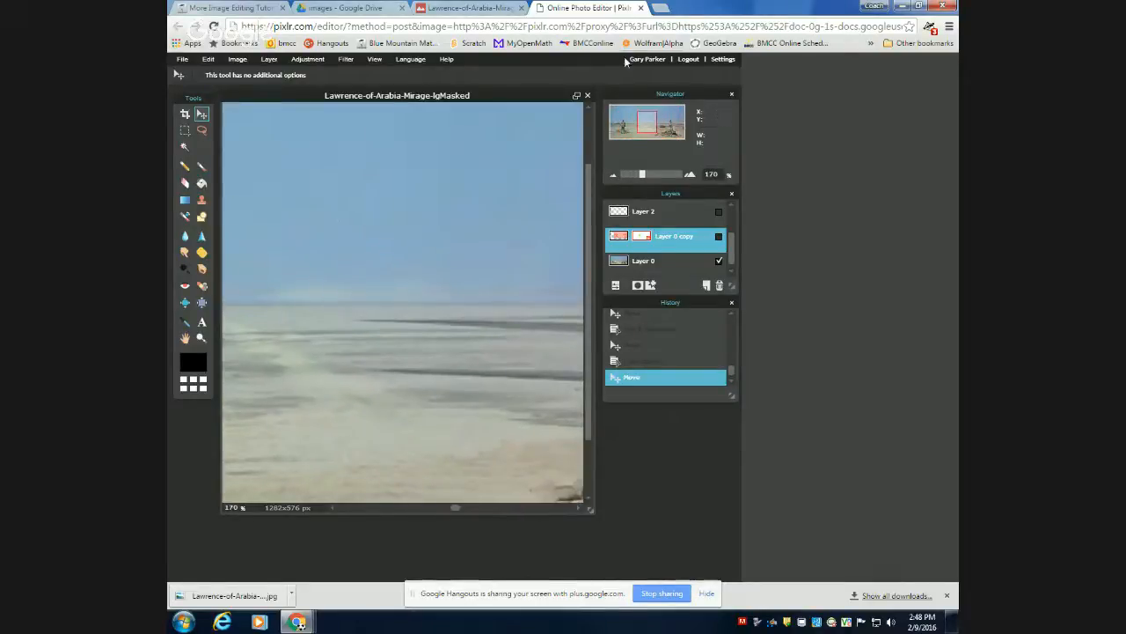
drag(633, 121, 627, 126)
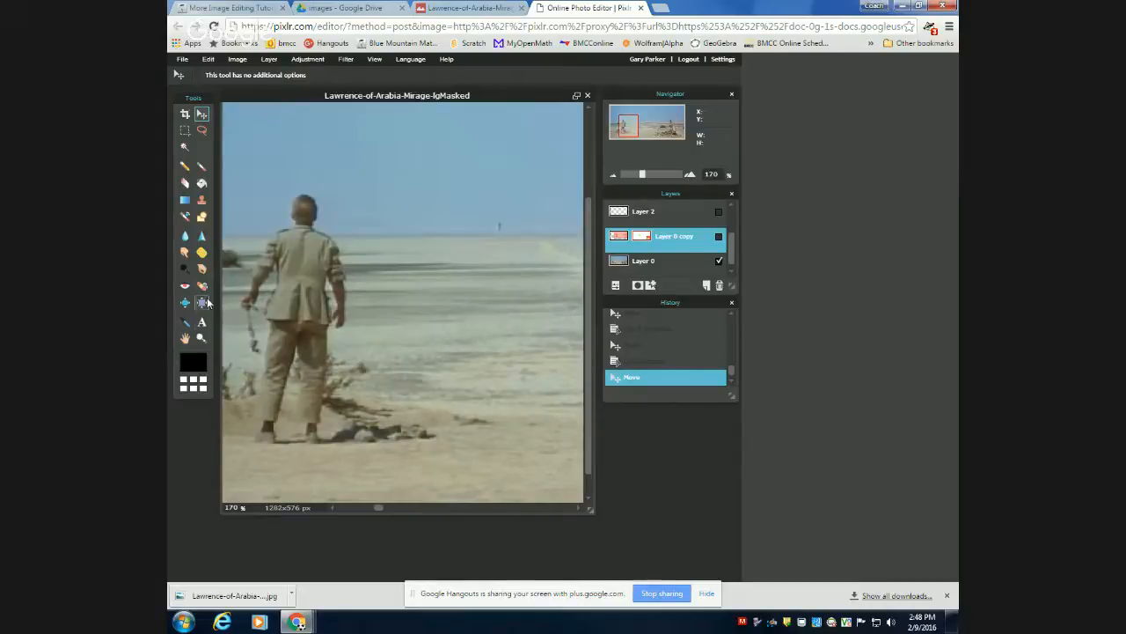
click(202, 167)
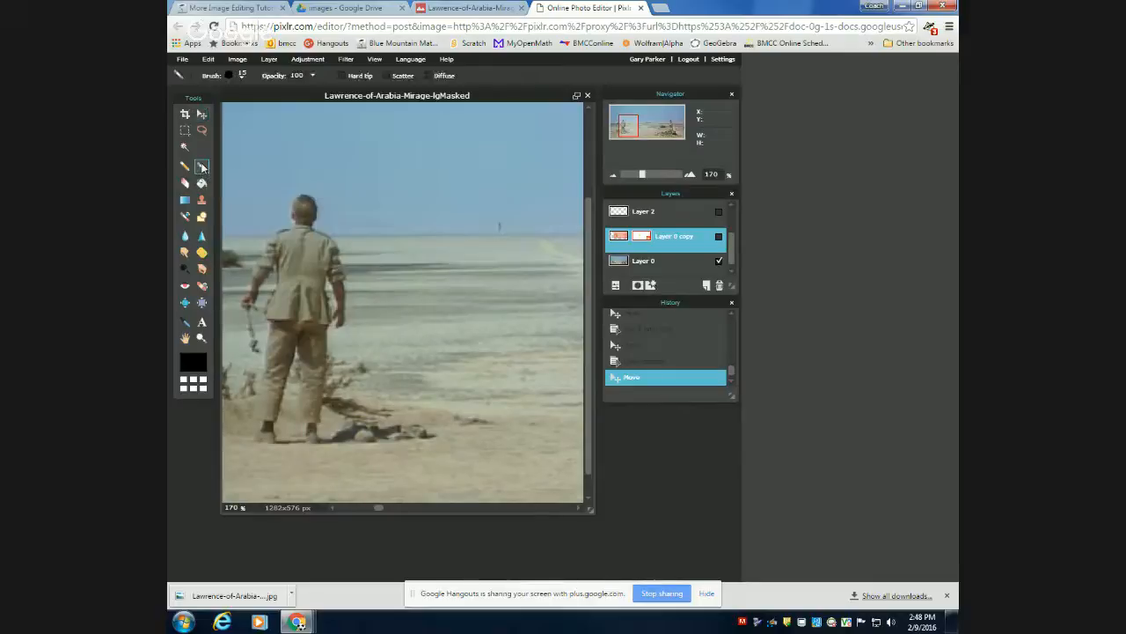
click(243, 76)
click(196, 360)
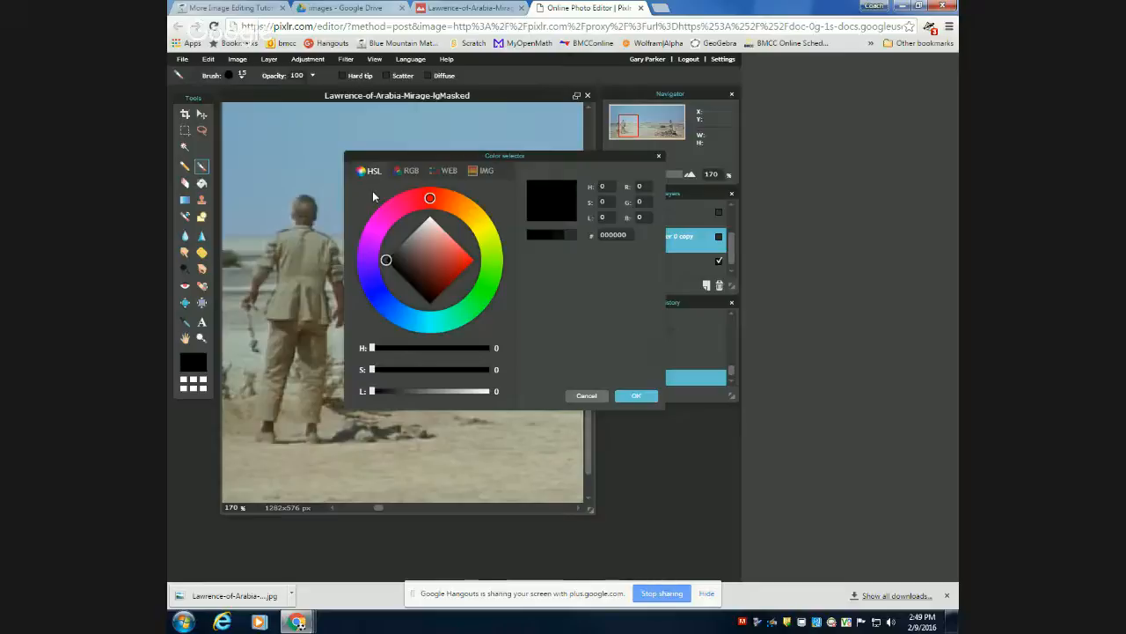
click(409, 173)
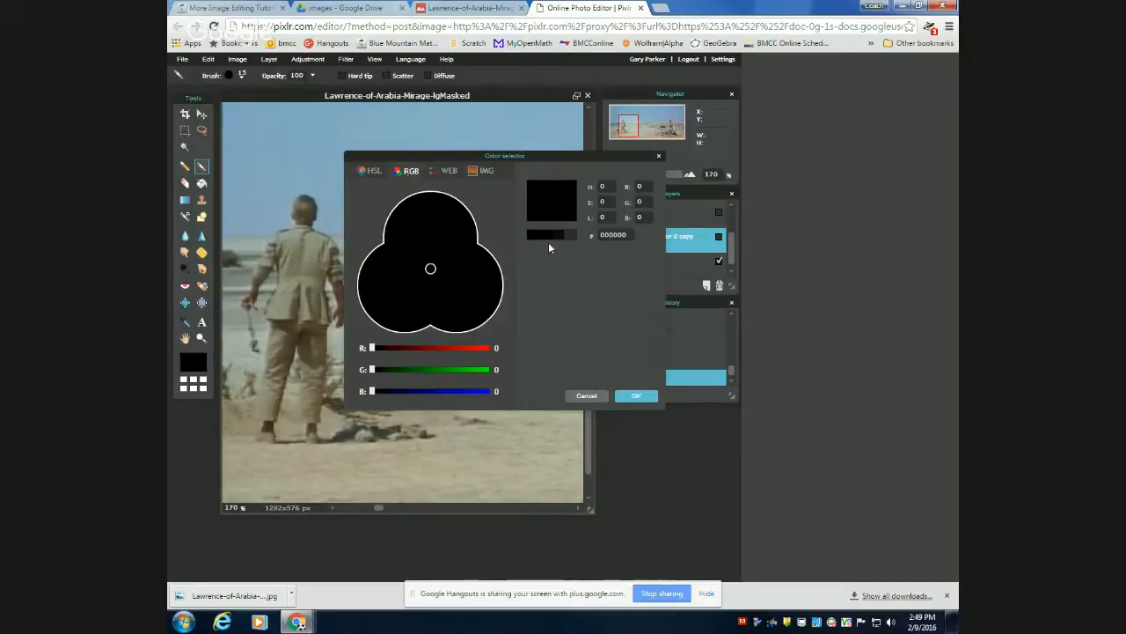
click(459, 369)
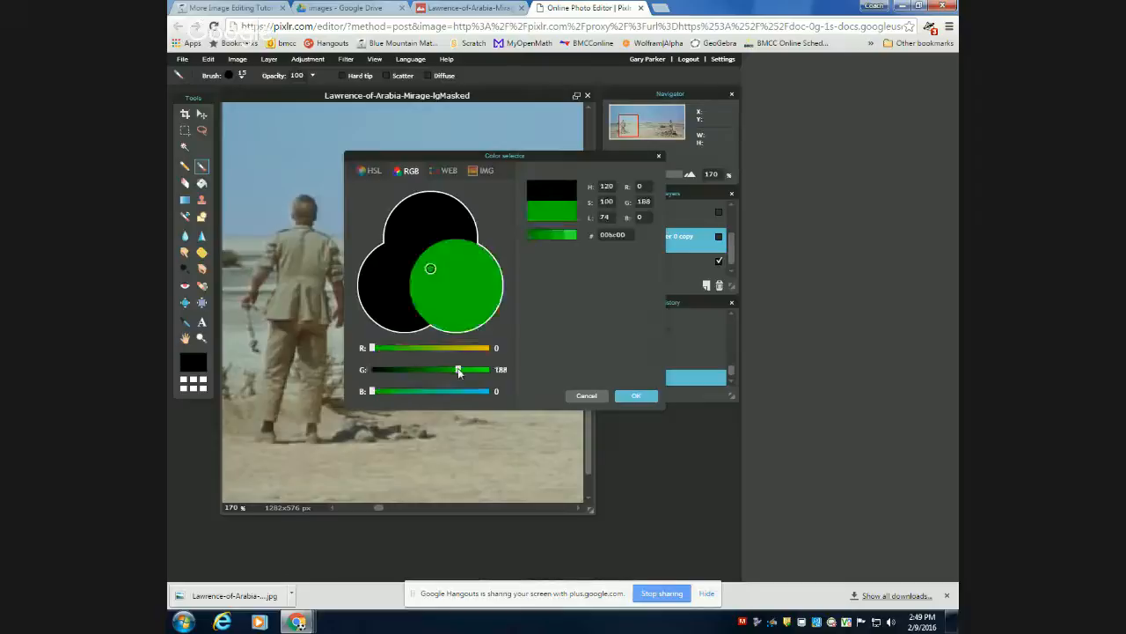
click(455, 347)
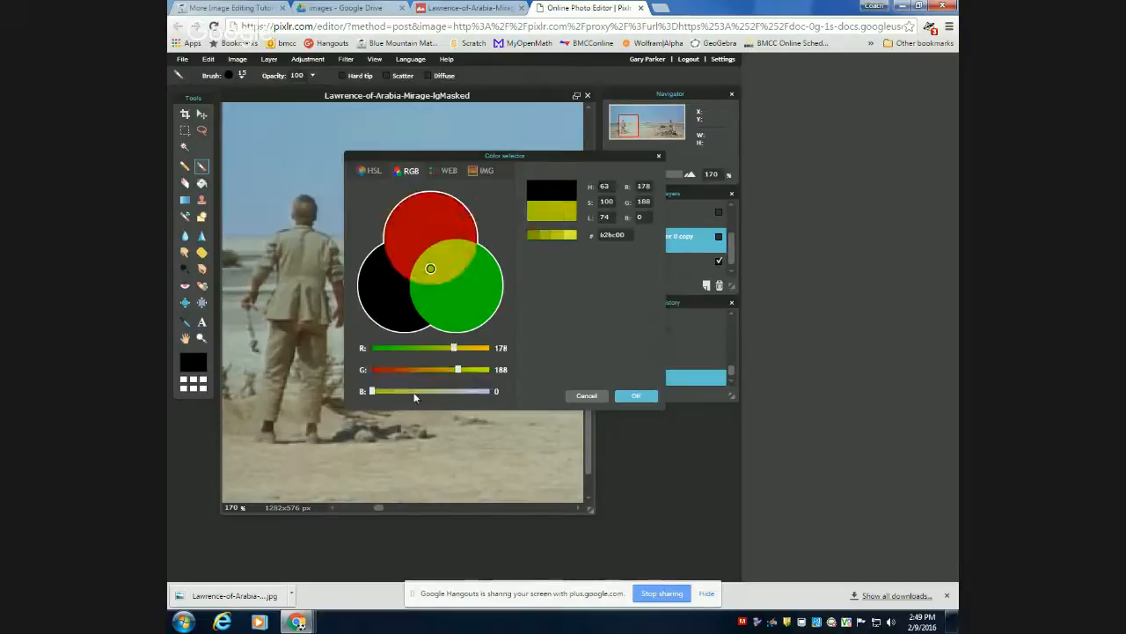
click(411, 391)
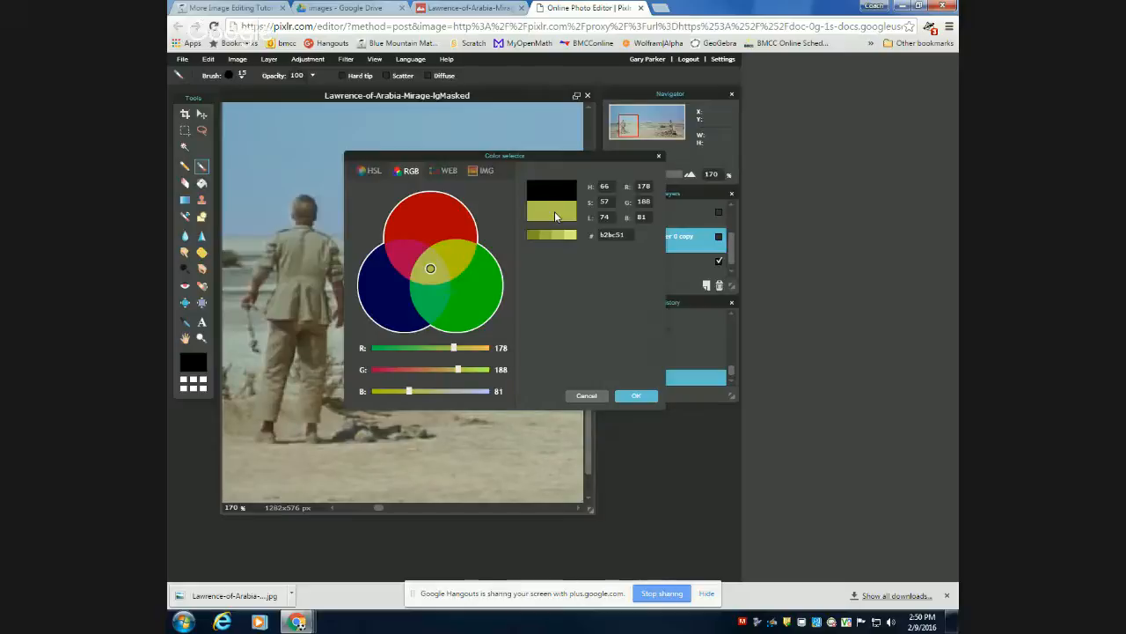
click(586, 396)
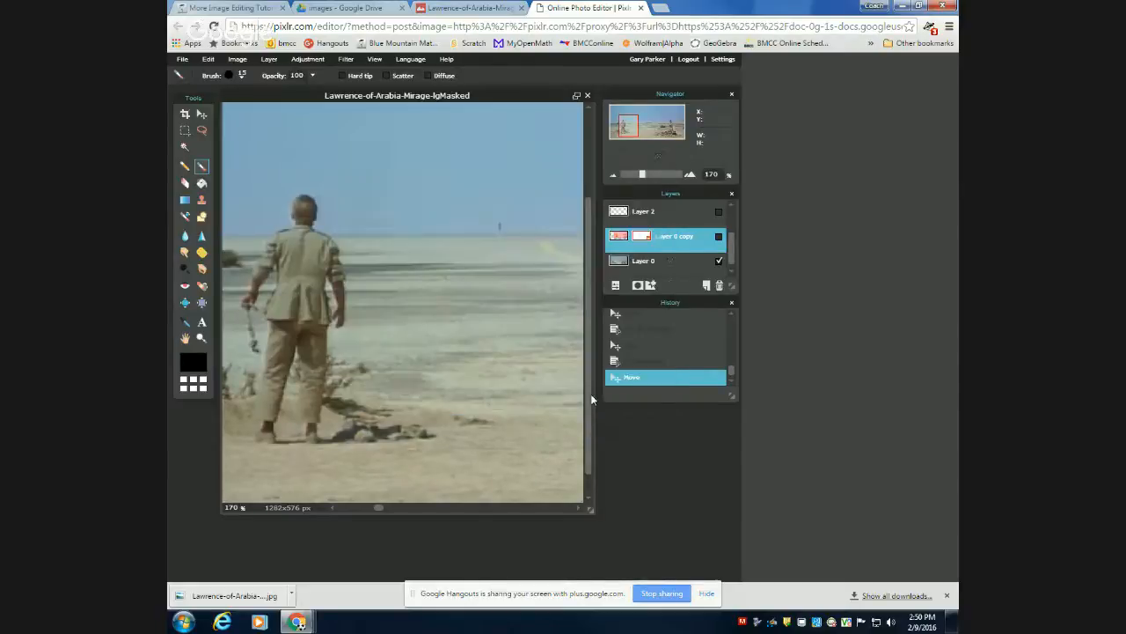
Sample several khaki tones from the back and sleeve of the man's jacket with the Colorpicker tool.
click(184, 323)
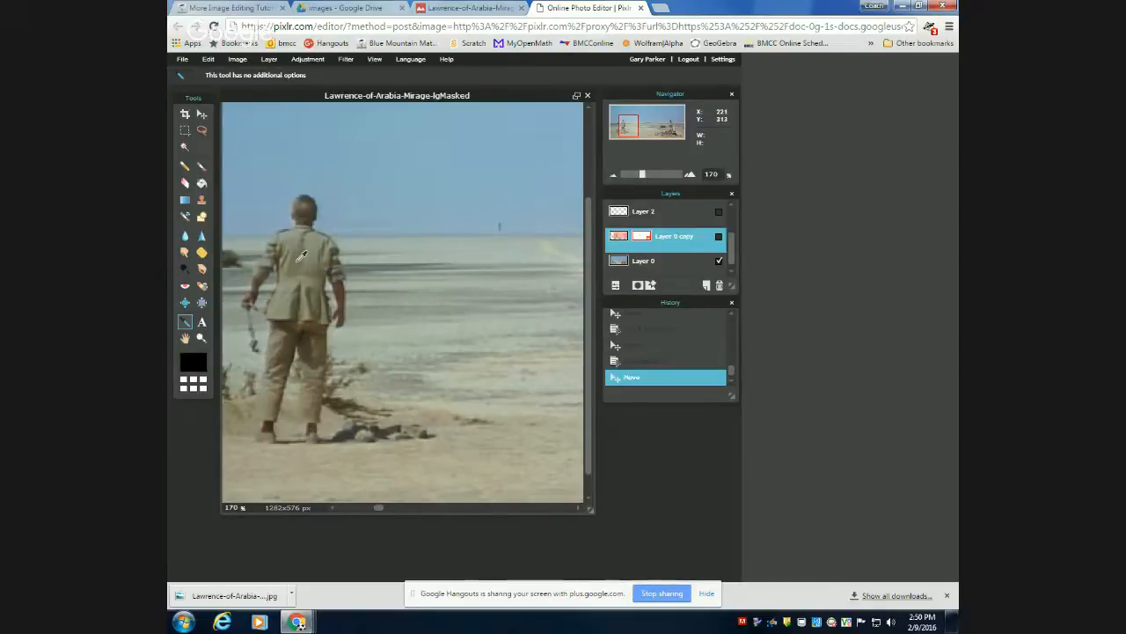
click(299, 257)
click(297, 250)
click(298, 255)
click(304, 260)
click(262, 277)
click(264, 285)
click(286, 266)
click(300, 236)
Set the foreground colour by sampling the jacket fabric just below the man's collar with the Colorpicker tool.
scroll(324, 300, down, 2)
scroll(324, 300, up, 5)
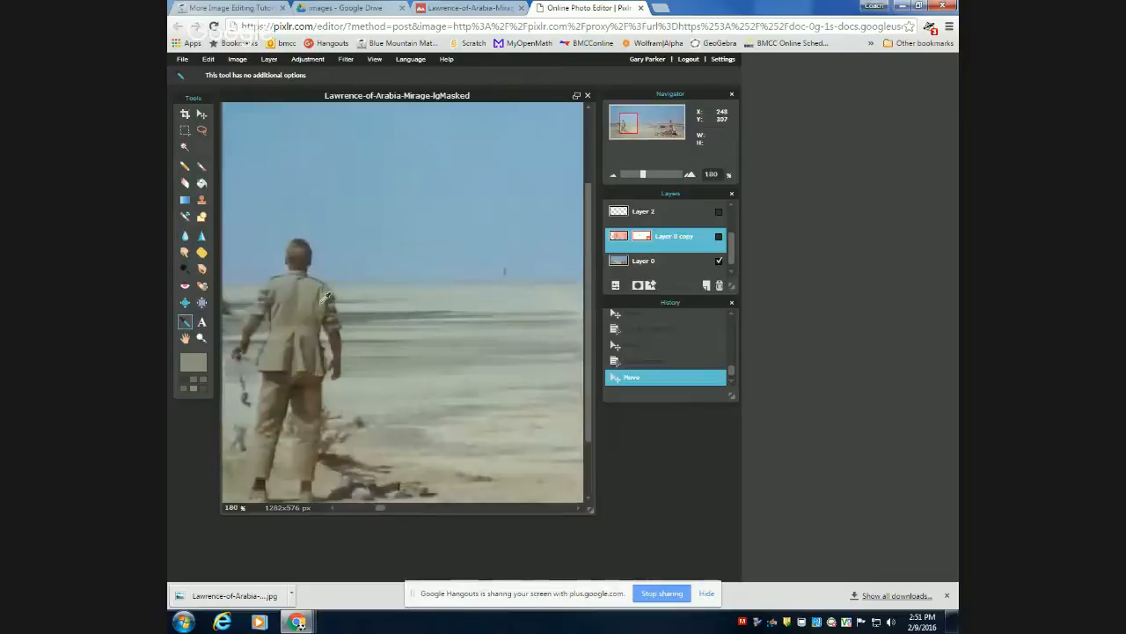
scroll(320, 309, up, 2)
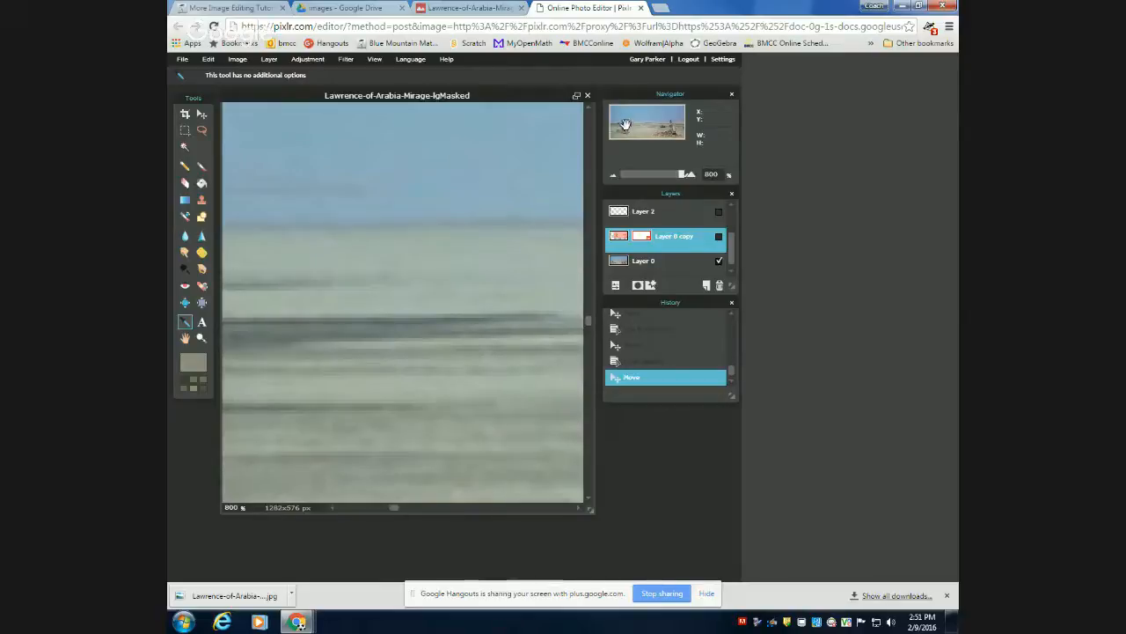
drag(626, 128, 622, 123)
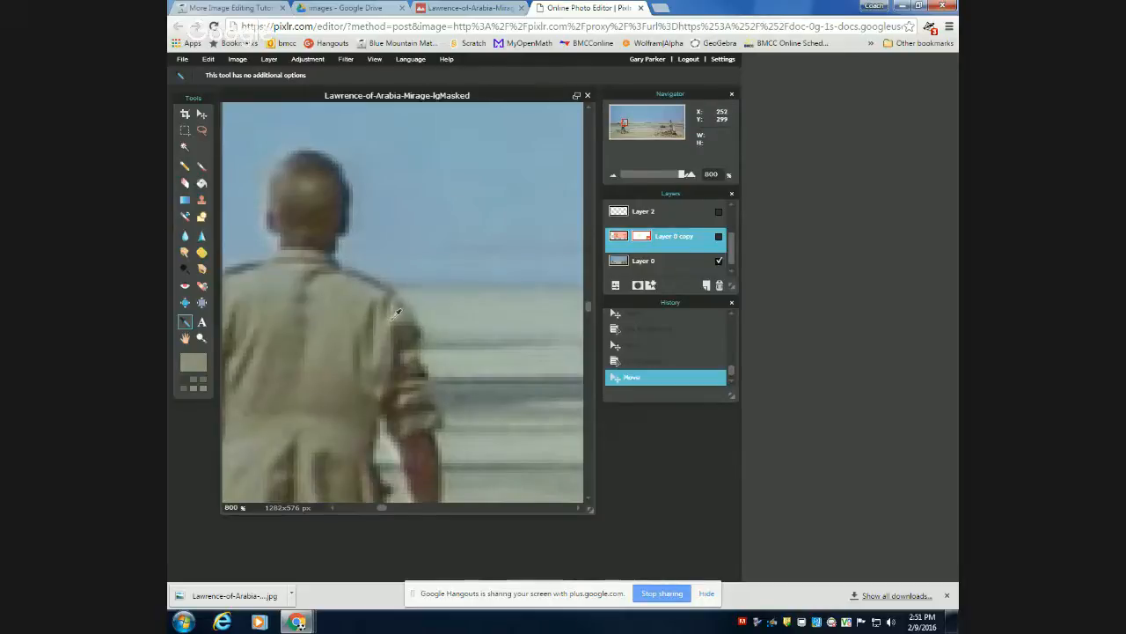
click(308, 292)
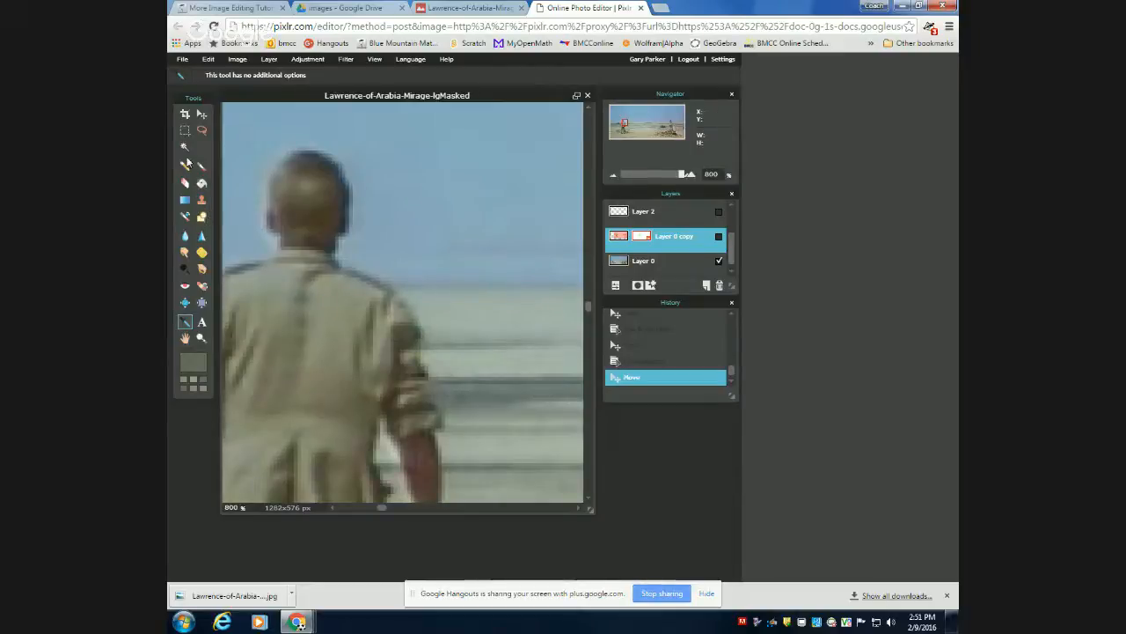
Try the Clone stamp tool in the sky beside the standing soldier, undo that stamp, and move Layer 0 above Layer 1 in the layer order.
click(200, 203)
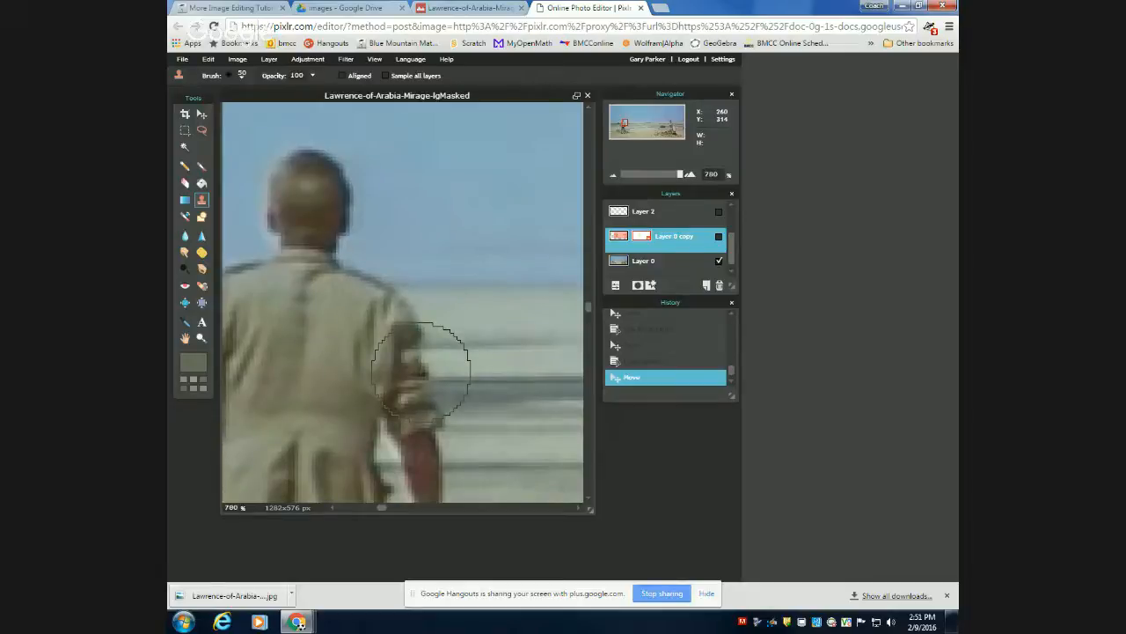
scroll(421, 368, down, 1)
click(373, 59)
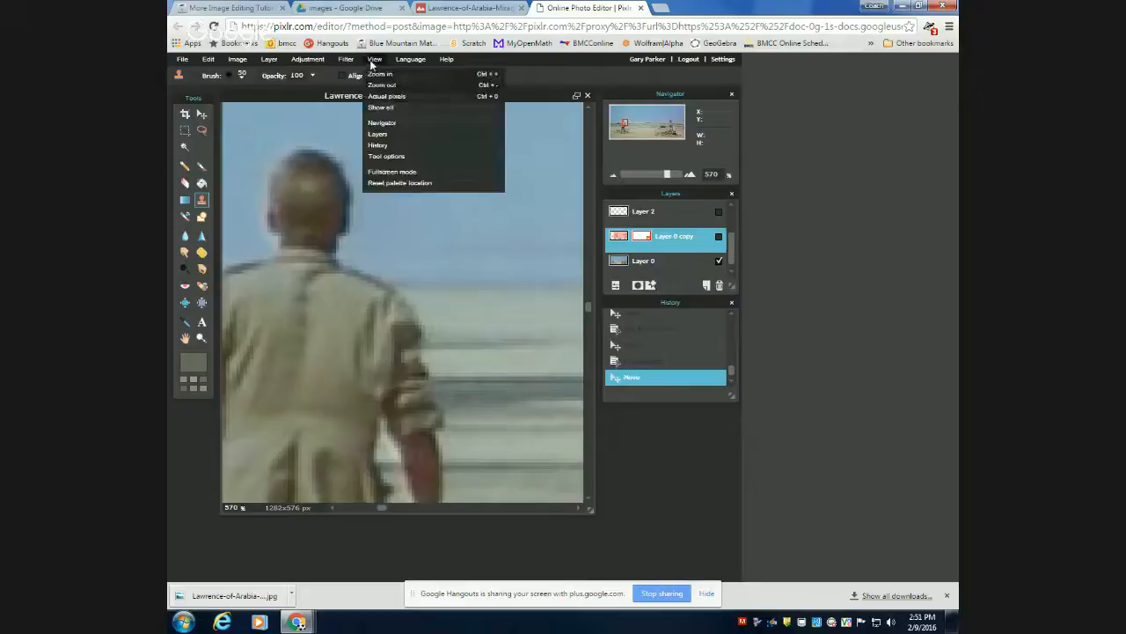
click(385, 107)
scroll(288, 297, up, 4)
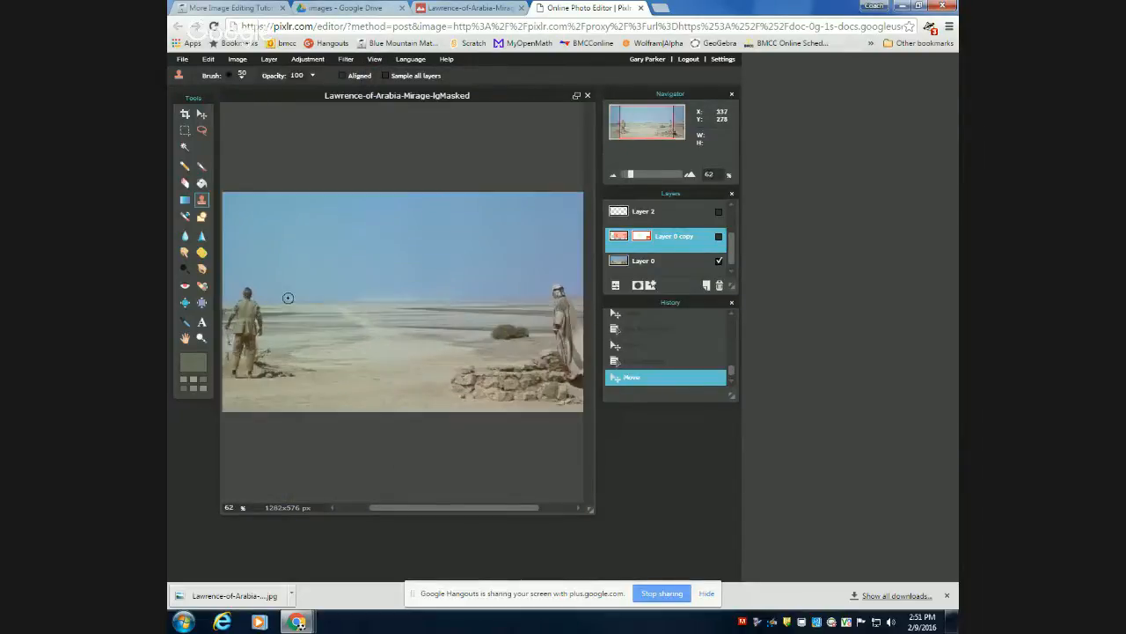
scroll(289, 297, up, 5)
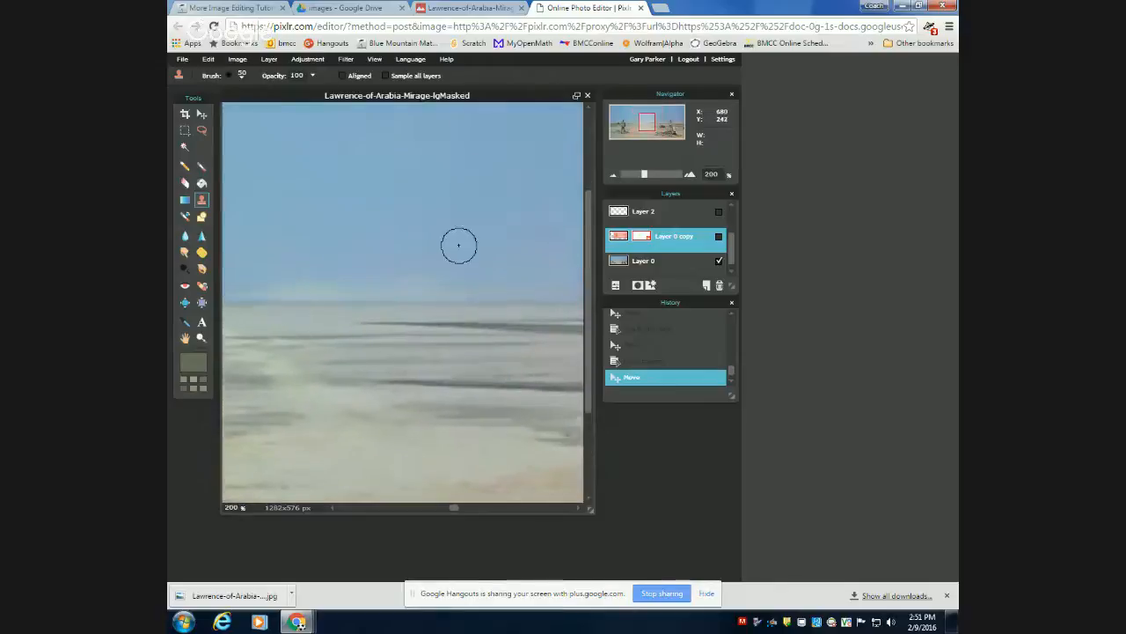
drag(648, 124, 626, 128)
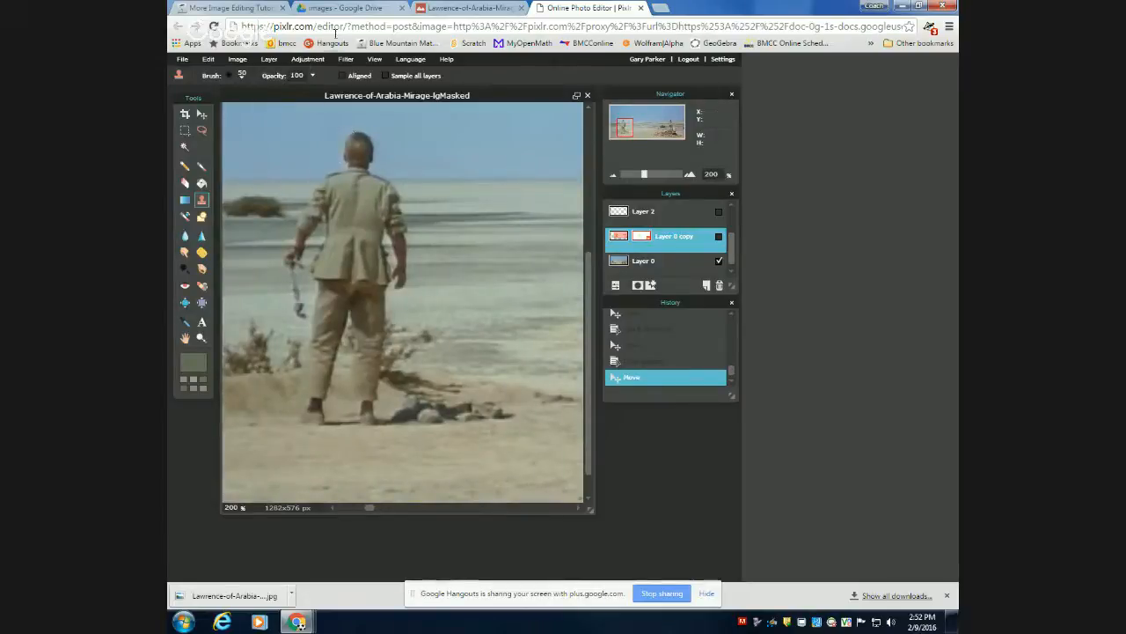
click(374, 59)
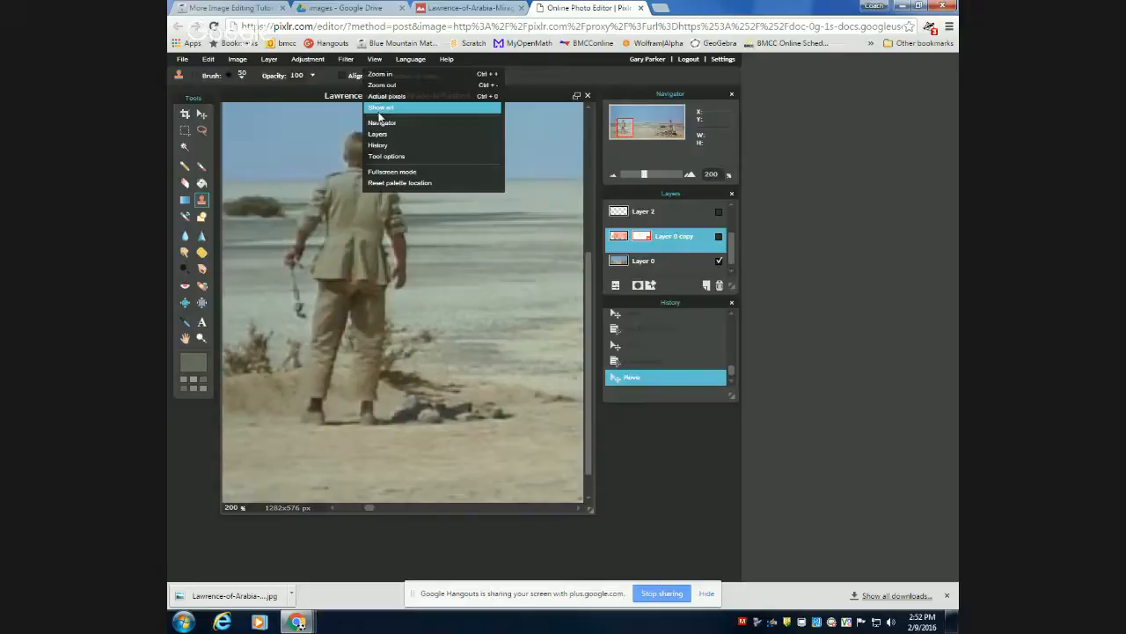
click(374, 59)
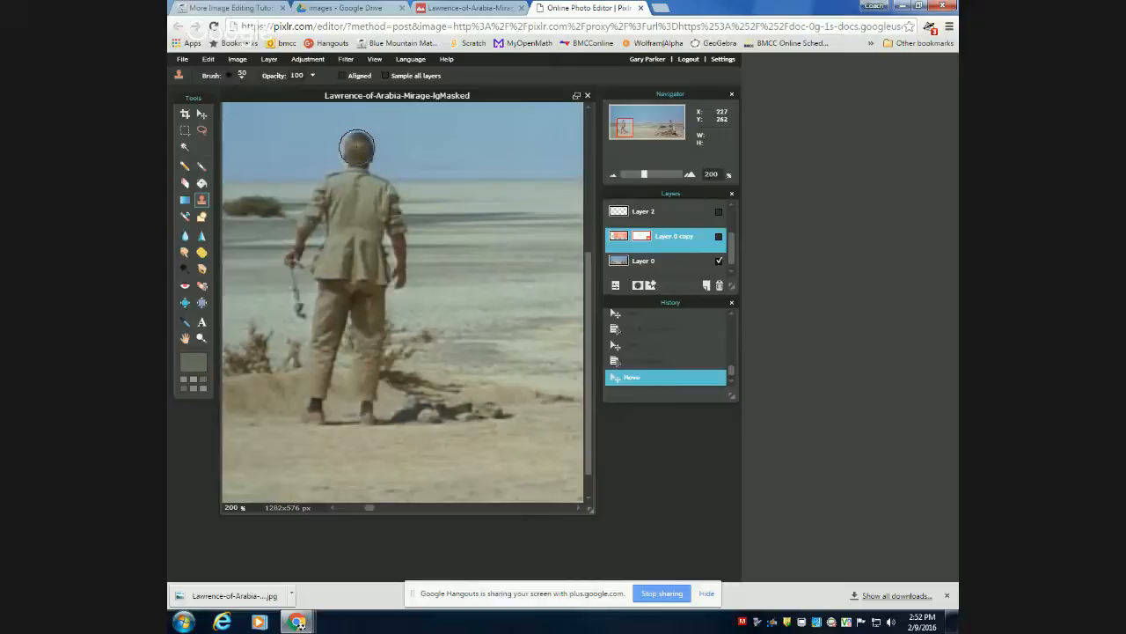
click(464, 145)
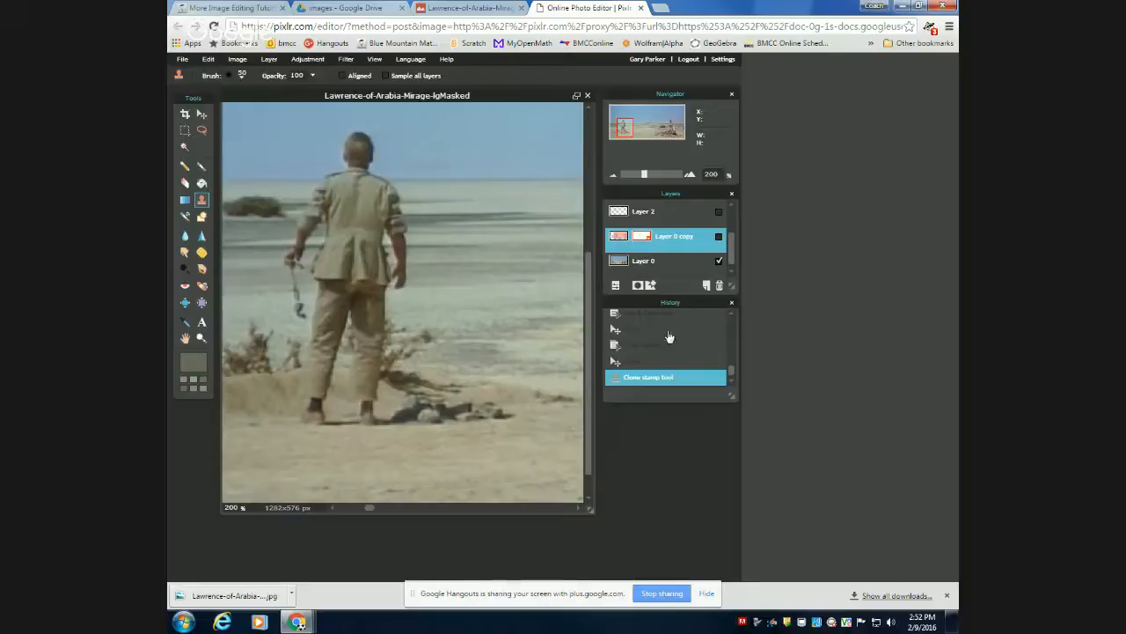
click(647, 362)
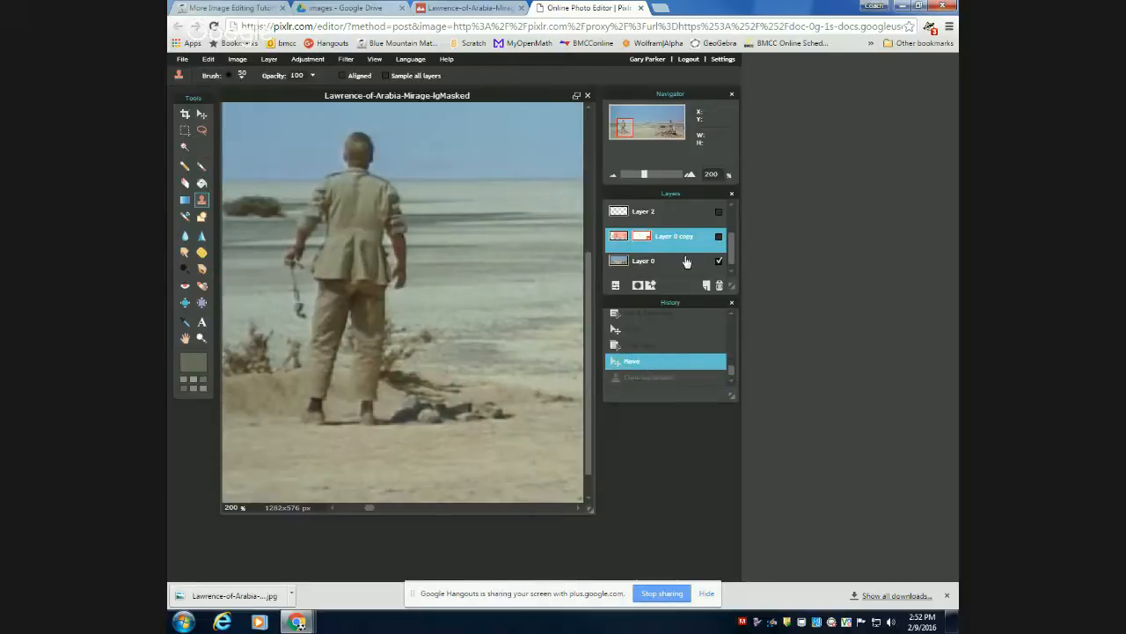
click(686, 262)
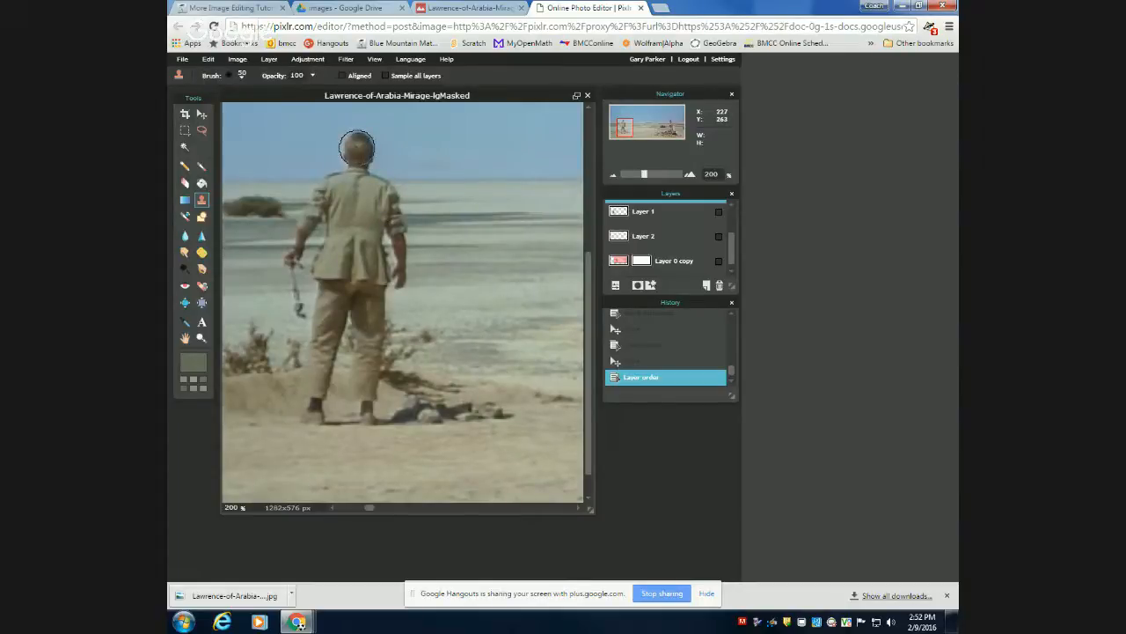
Clone the man's head into the sky beside him and stamp further copies of it across the horizon and desert.
click(433, 154)
mouse_move(433, 154)
mouse_down()
mouse_move(440, 161)
mouse_move(423, 149)
mouse_up()
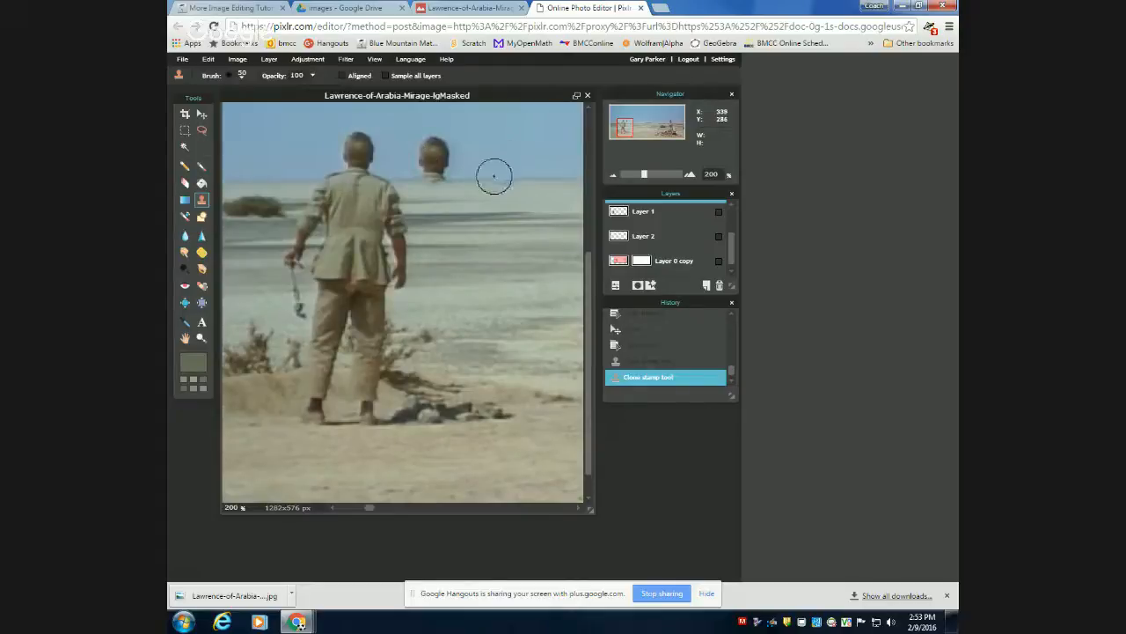
click(521, 159)
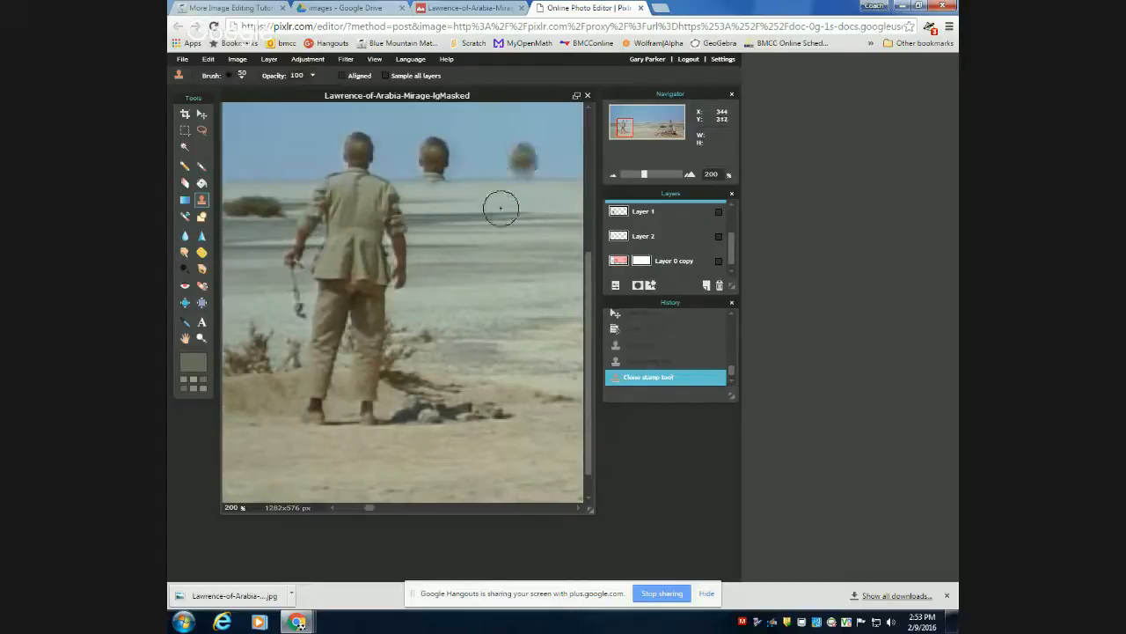
click(499, 209)
click(461, 269)
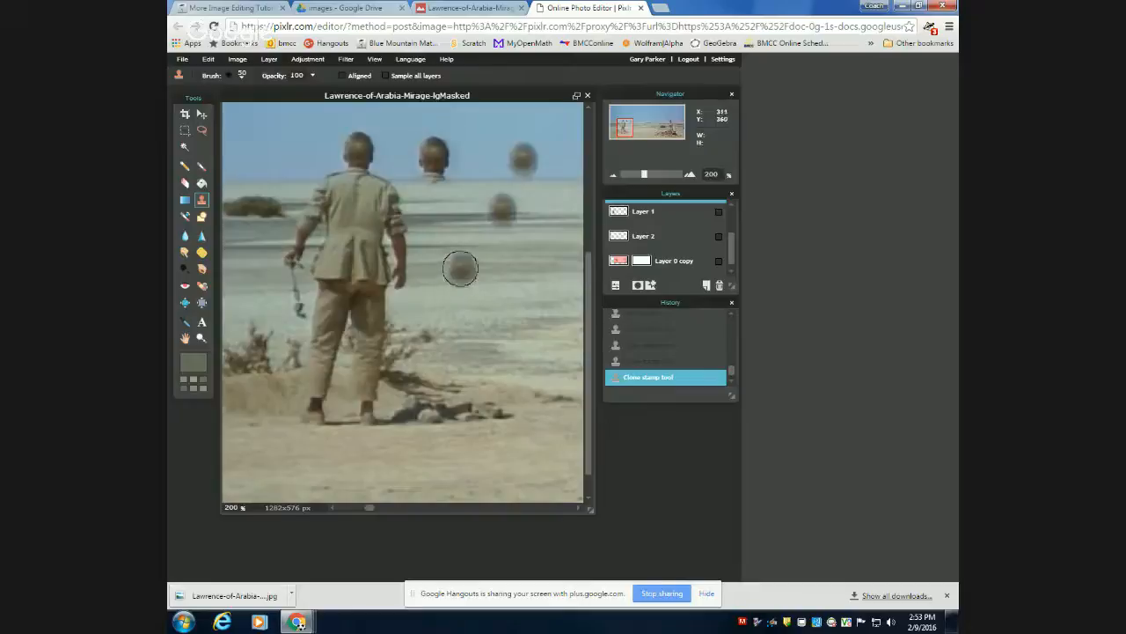
click(518, 314)
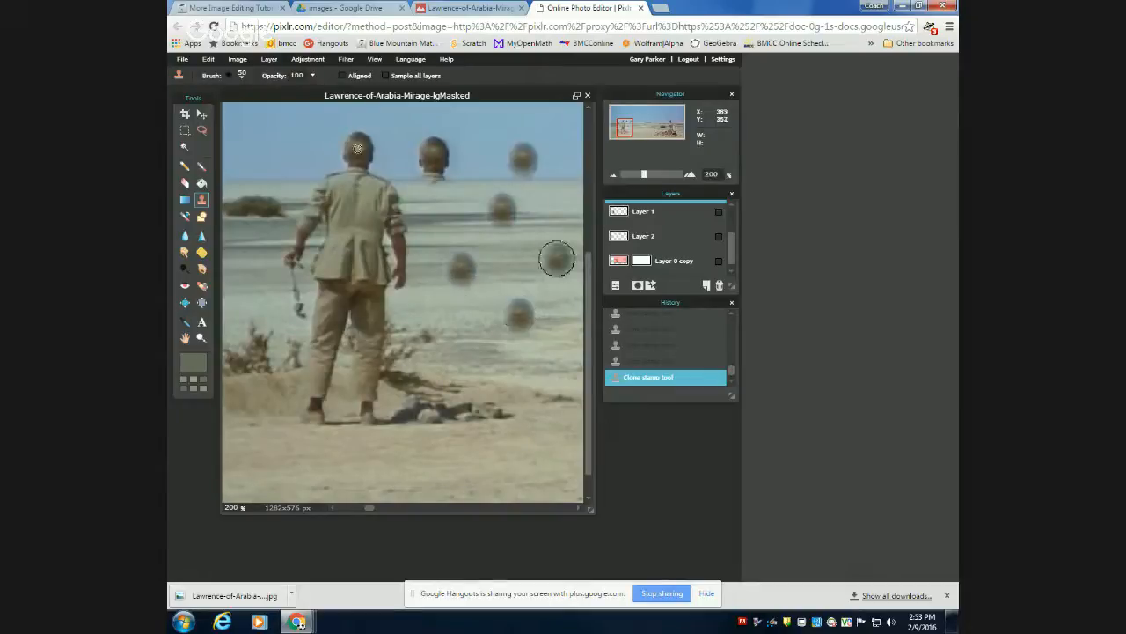
Undo the scattered head stamps, keeping only the head cloned directly beside the man.
key(ctrl+z)
key(ctrl+z)
key(ctrl+z)
key(ctrl+z)
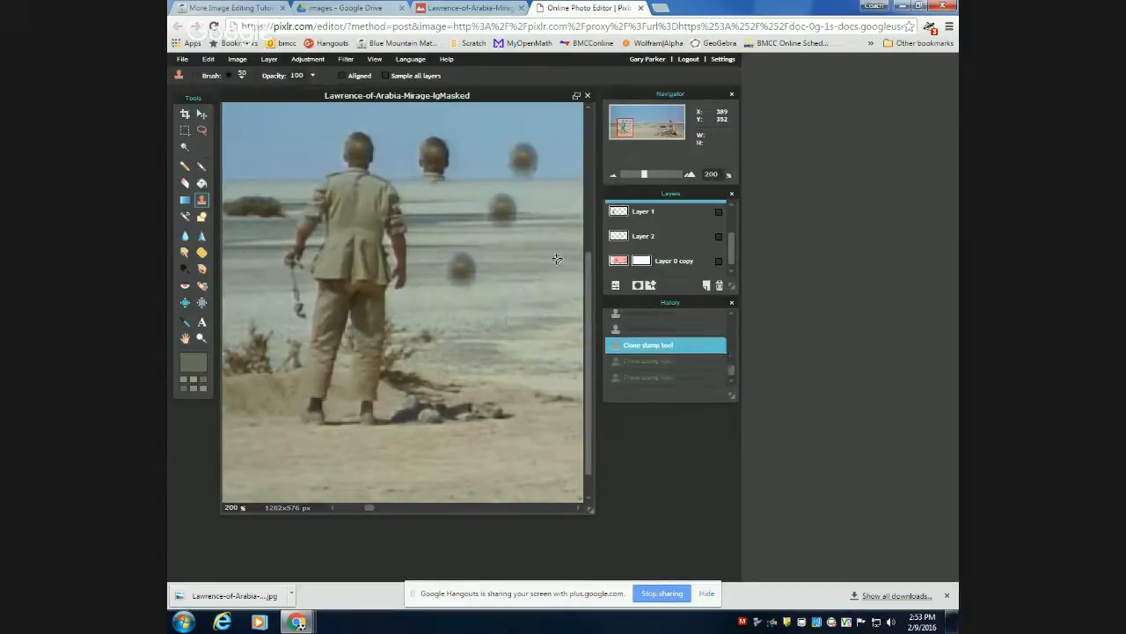
key(ctrl+z)
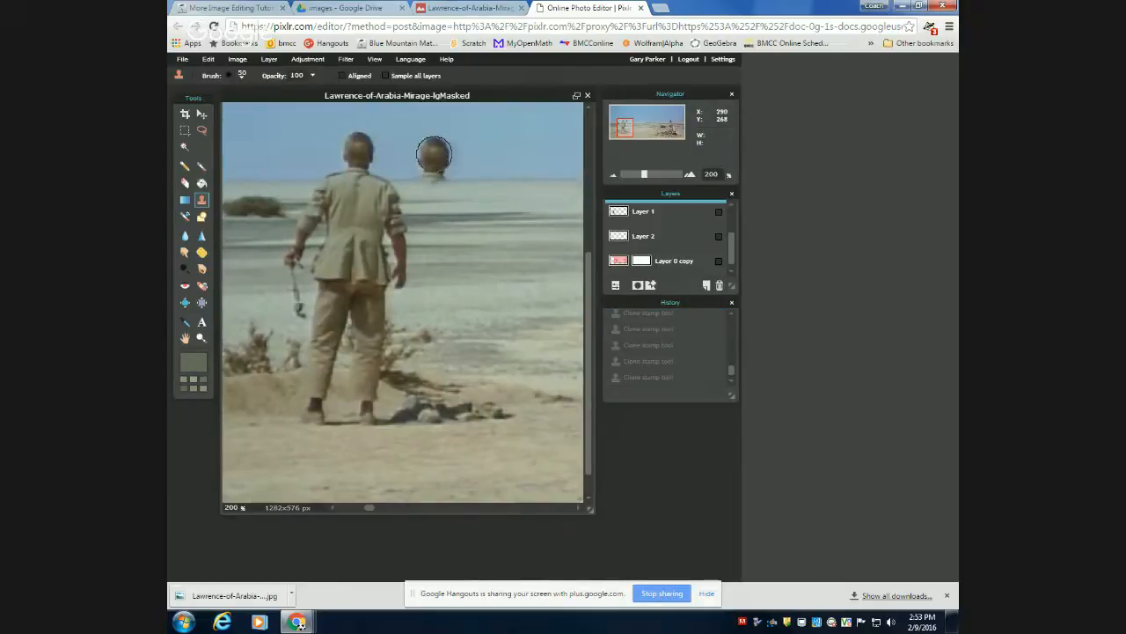
Clone the man's jacket and legs beneath the copied head in one stroke, and undo all the clone strokes on Layer 0.
mouse_move(433, 149)
mouse_down()
mouse_move(475, 204)
mouse_move(430, 169)
mouse_move(418, 192)
mouse_move(469, 217)
mouse_move(466, 246)
mouse_move(483, 267)
mouse_move(471, 279)
mouse_move(435, 262)
mouse_move(437, 279)
mouse_move(395, 305)
mouse_move(405, 302)
mouse_move(398, 315)
mouse_move(457, 294)
mouse_move(424, 338)
mouse_move(449, 351)
mouse_up()
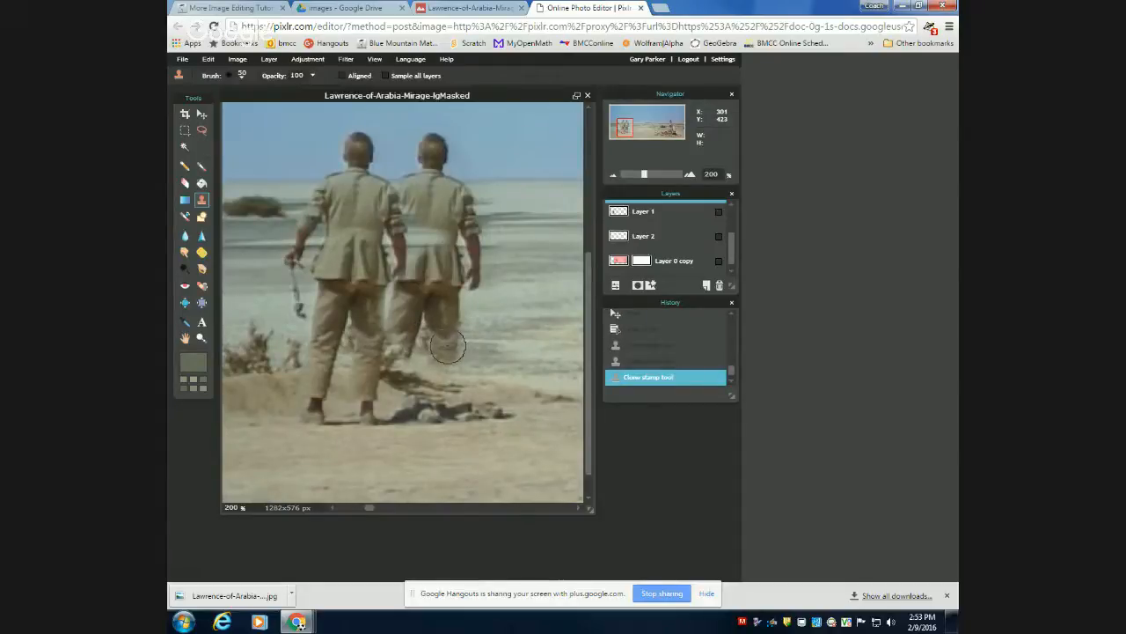
key(ctrl+z)
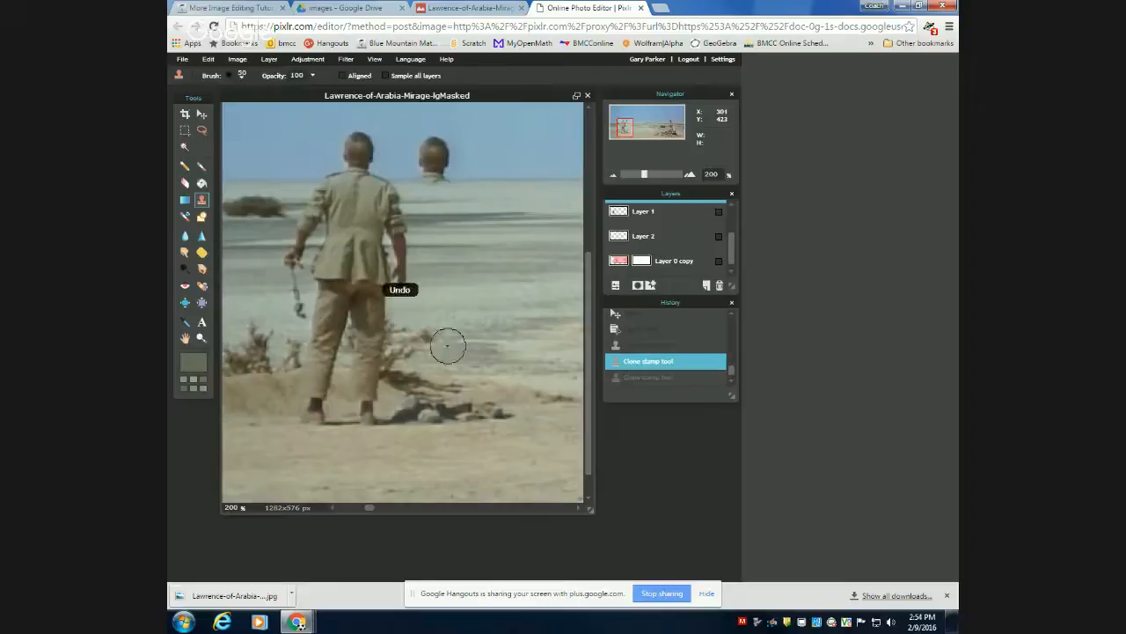
key(ctrl+z)
key(ctrl+z)
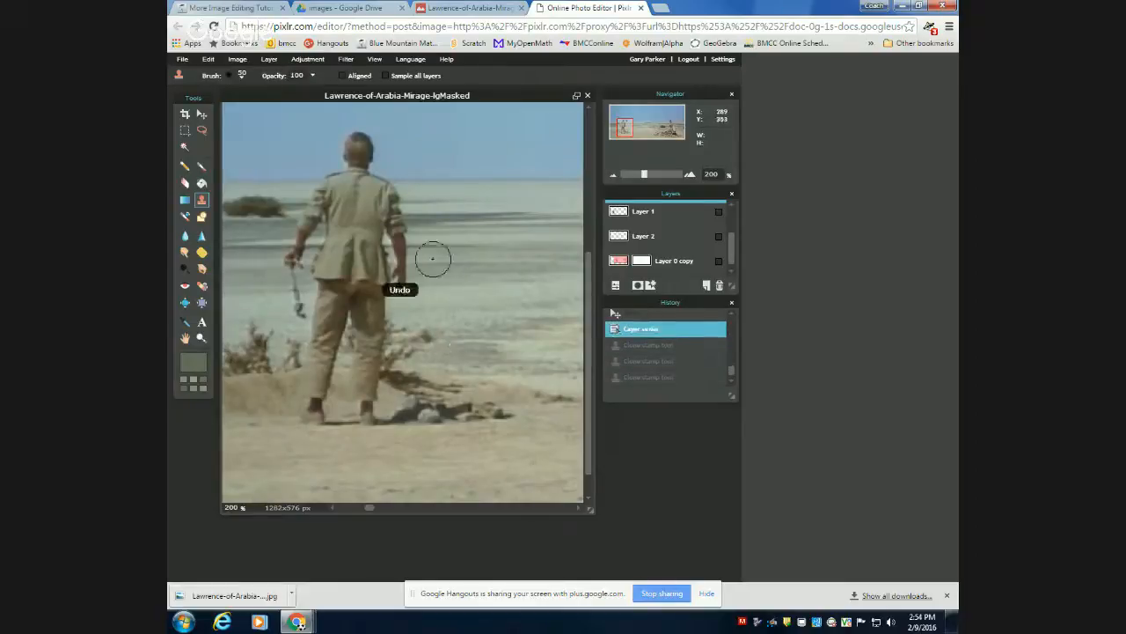
Try to erase the standing man by cloning sky over his head and background over his shoulder and upper jacket.
ctrl+click(416, 136)
mouse_move(368, 146)
mouse_down()
mouse_move(355, 134)
mouse_move(347, 164)
mouse_move(358, 156)
mouse_up()
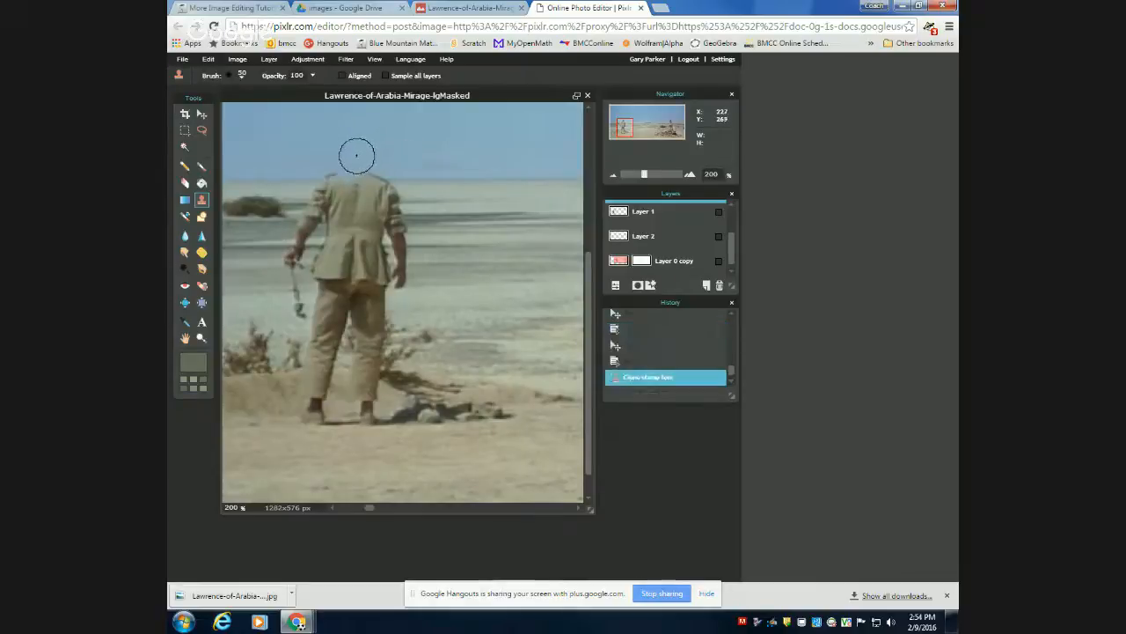
ctrl+click(426, 197)
click(406, 196)
click(396, 197)
click(391, 195)
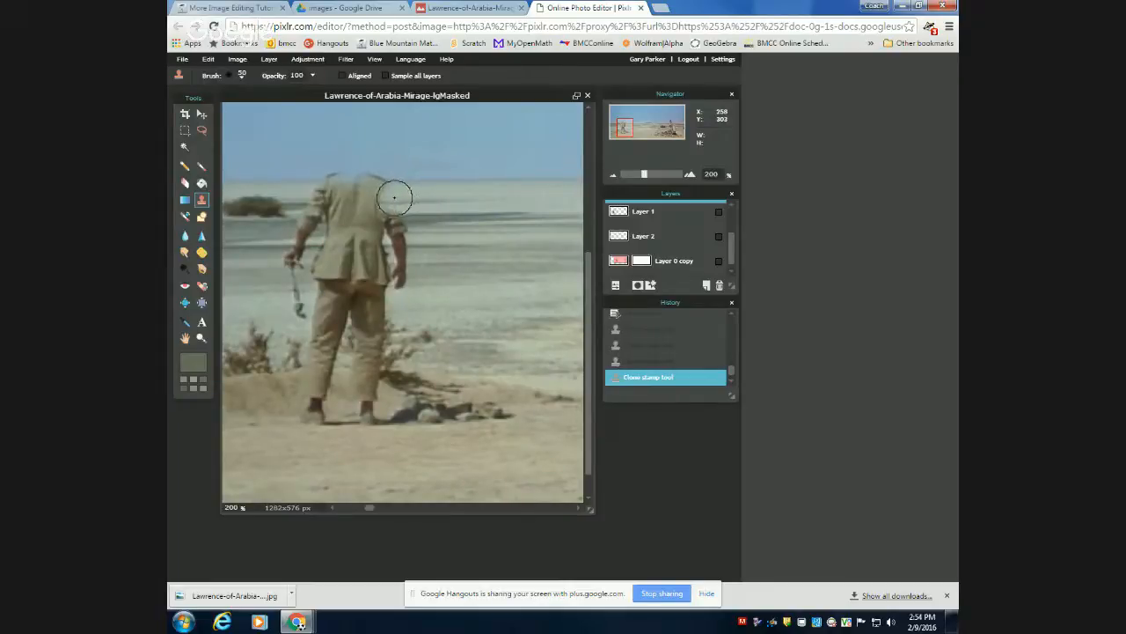
click(388, 197)
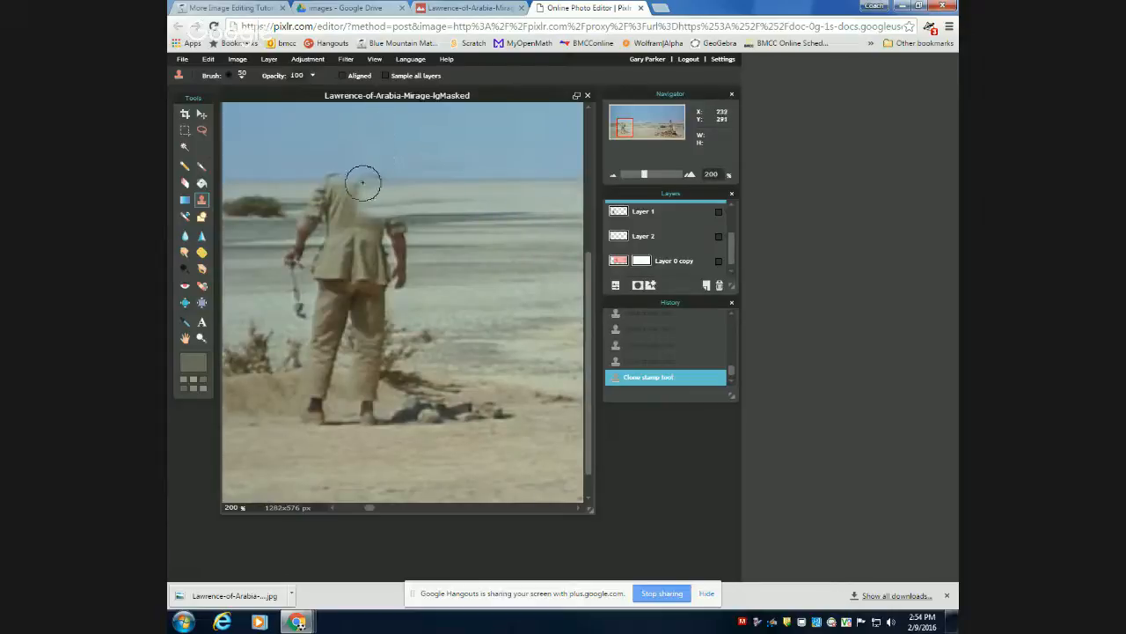
drag(364, 182, 379, 187)
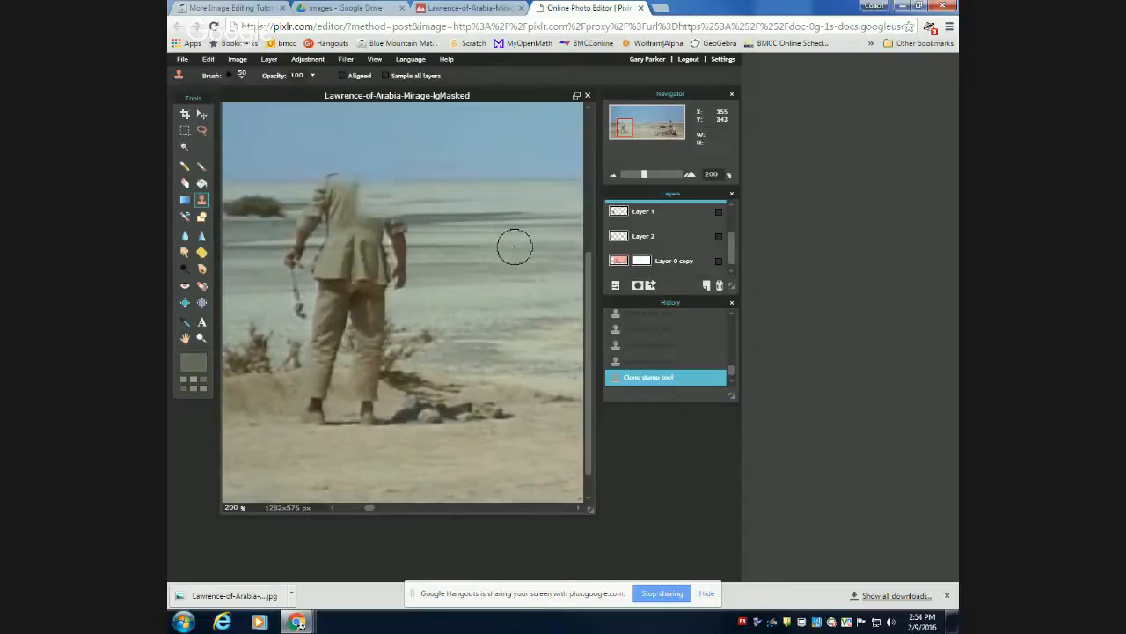
Undo all the clone strokes covering the standing man's head, shoulder and jacket.
key(ctrl+z)
key(ctrl+z)
key(ctrl+z)
key(ctrl+z)
key(ctrl+z)
key(ctrl+z)
key(ctrl+z)
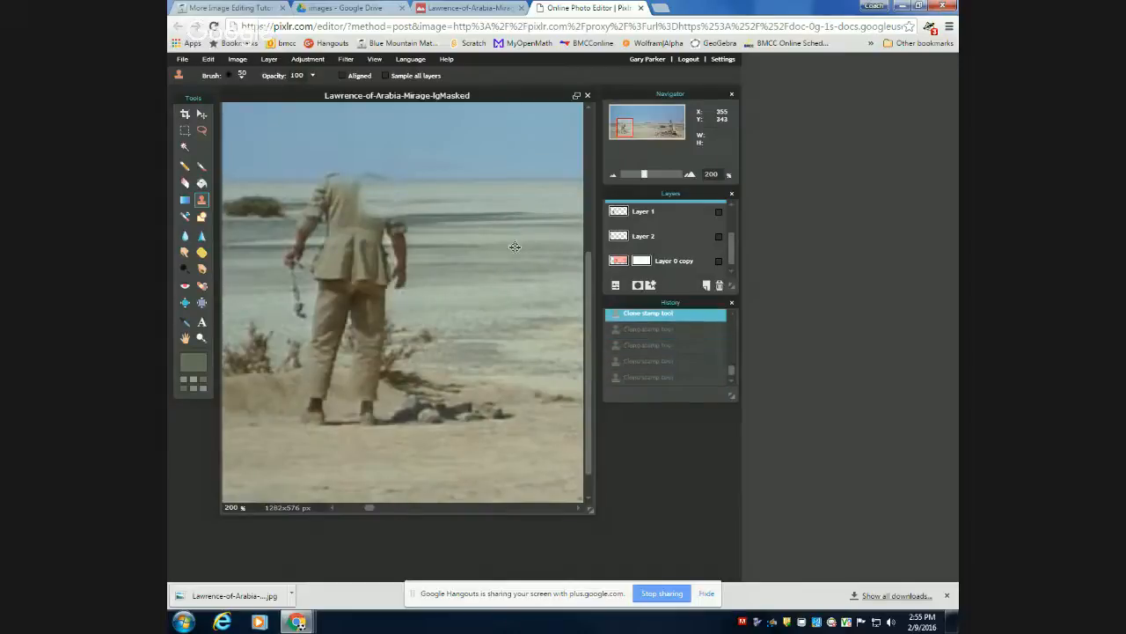
key(ctrl+z)
key(ctrl+z)
key(ctrl+z)
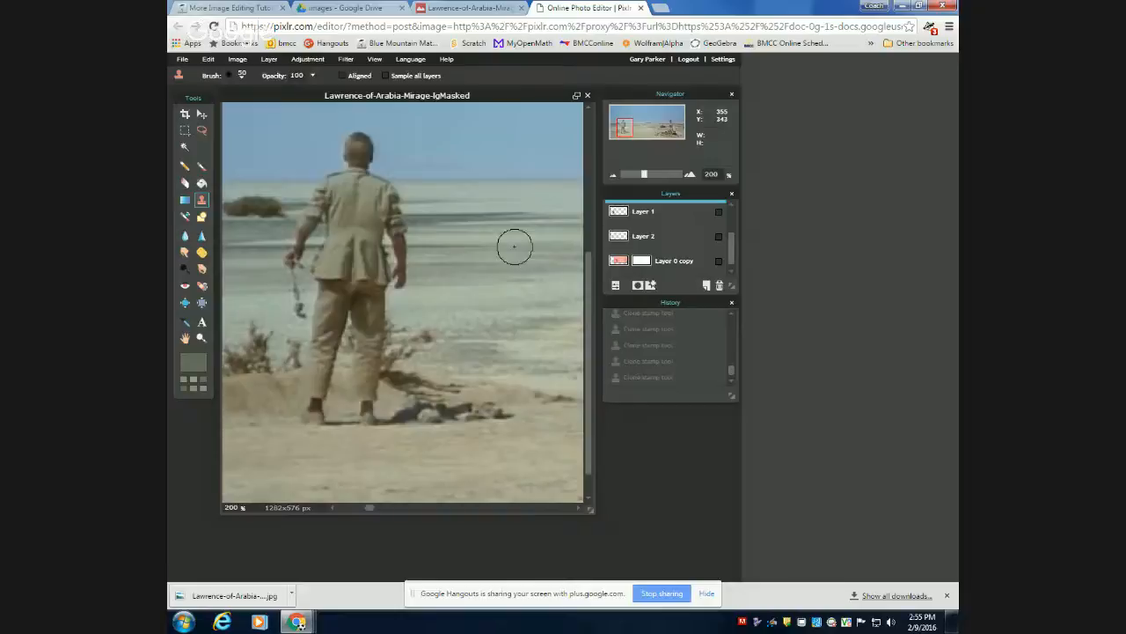
Clone the standing man from his head down to his legs into the sky beside the original figure.
scroll(515, 246, down, 5)
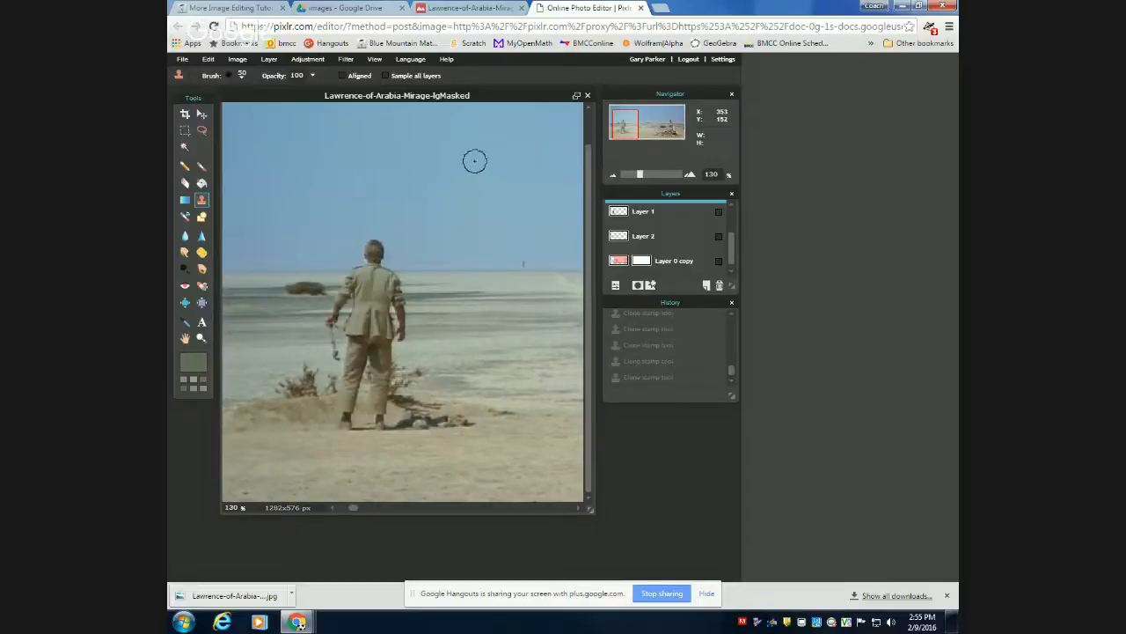
mouse_move(470, 162)
mouse_down()
mouse_move(488, 182)
mouse_move(457, 182)
mouse_move(493, 198)
mouse_move(454, 202)
mouse_move(502, 212)
mouse_move(467, 202)
mouse_move(473, 157)
mouse_move(438, 226)
mouse_move(433, 195)
mouse_move(502, 198)
mouse_move(512, 219)
mouse_move(458, 209)
mouse_move(447, 223)
mouse_move(504, 202)
mouse_move(480, 248)
mouse_move(458, 254)
mouse_move(453, 238)
mouse_move(504, 225)
mouse_move(446, 286)
mouse_up()
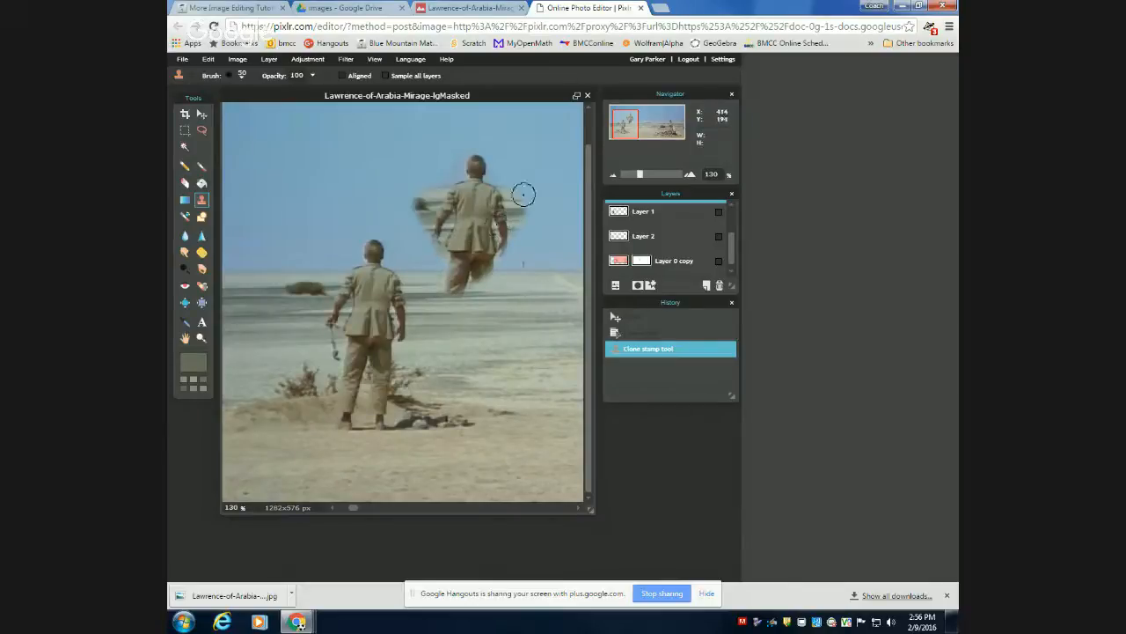
Try to erase the leftover background beside the copied figure with the Eraser, and undo the stroke.
click(185, 183)
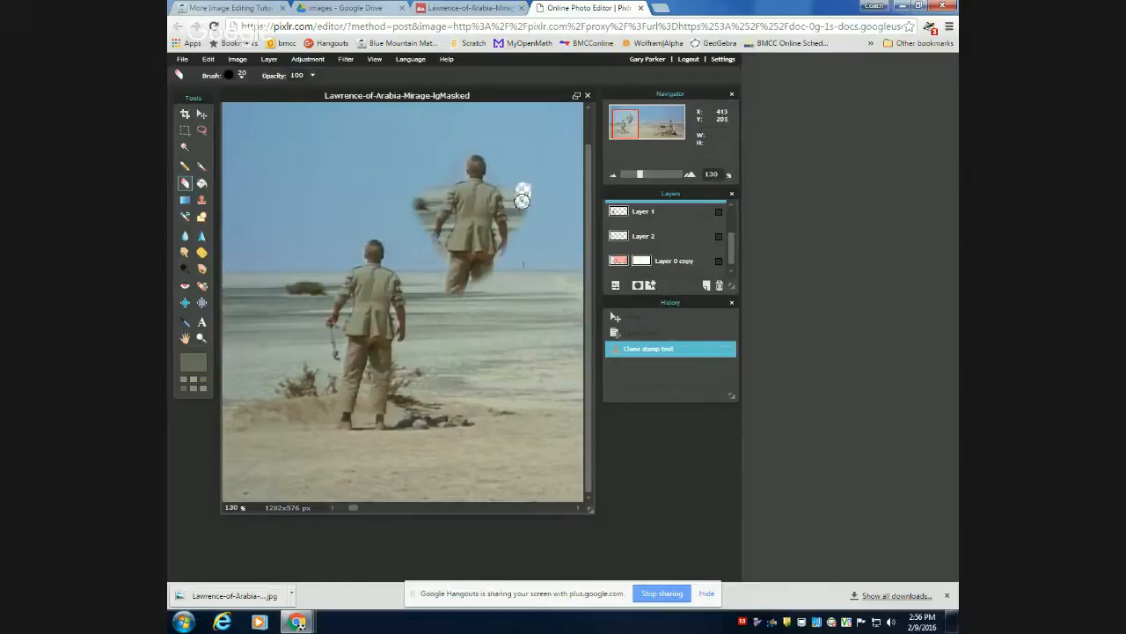
drag(522, 200, 523, 225)
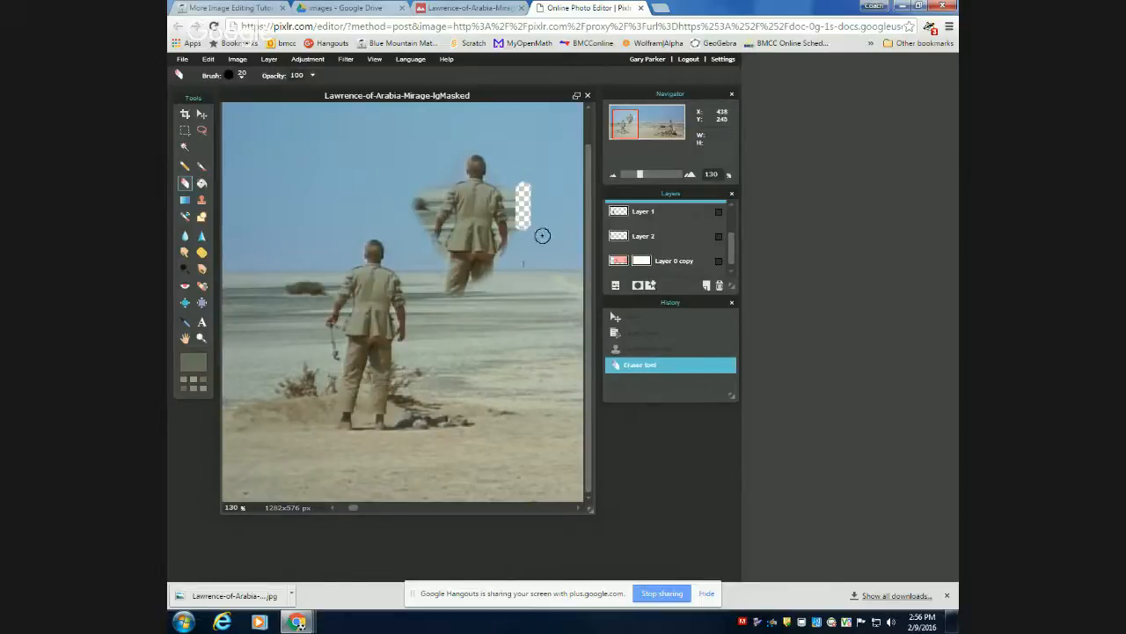
key(ctrl+z)
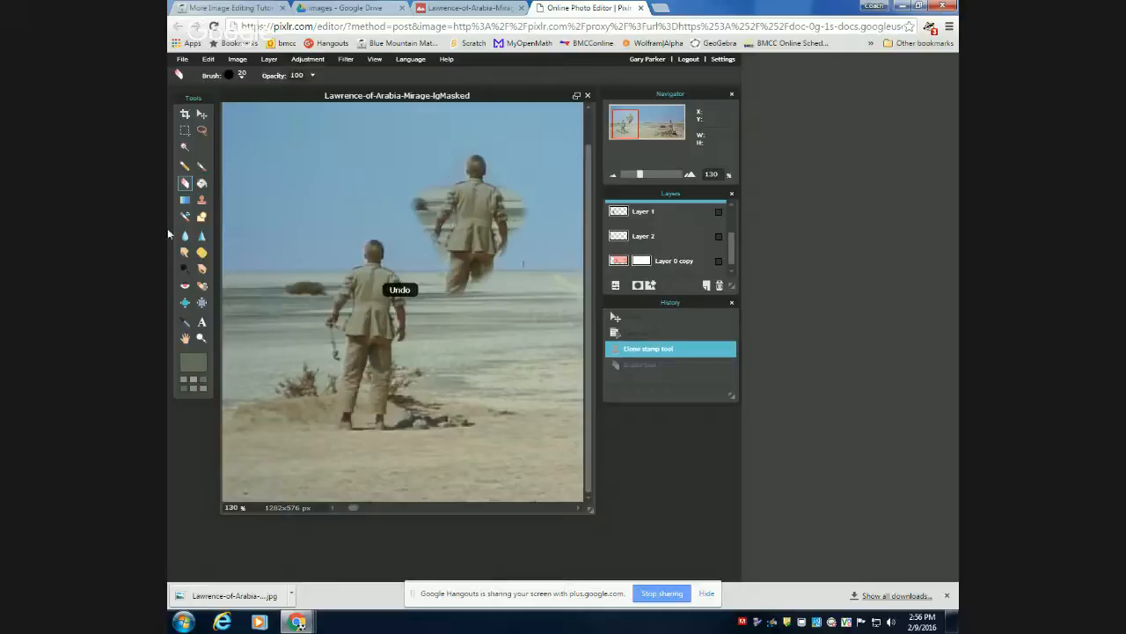
Clone clear sky over the leftover background patch along the copied figure's right side.
click(201, 200)
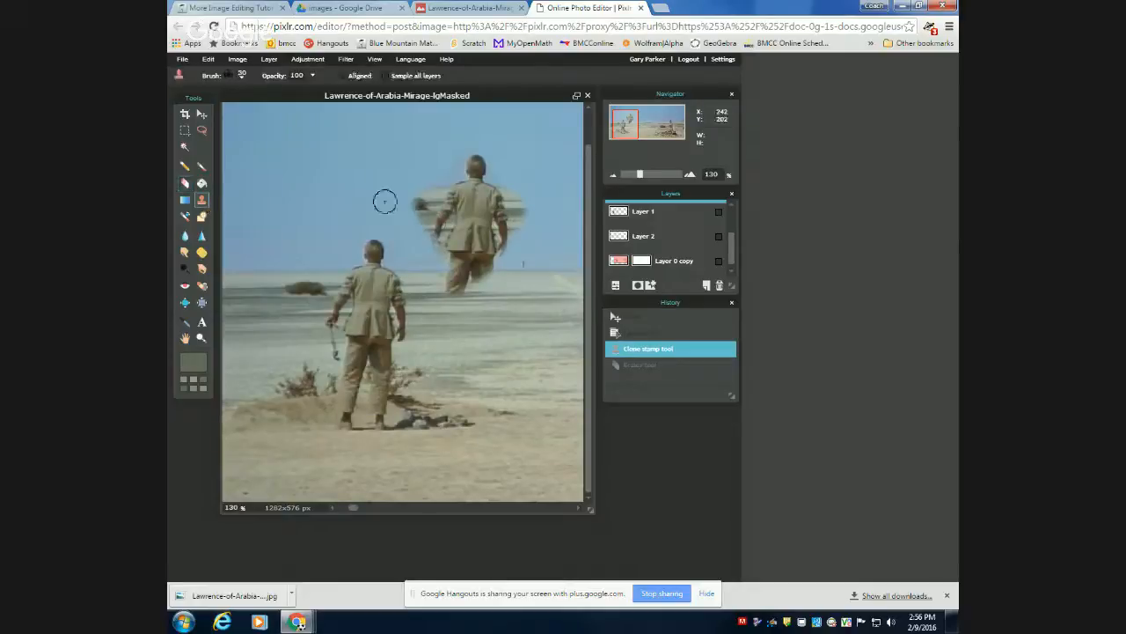
click(517, 192)
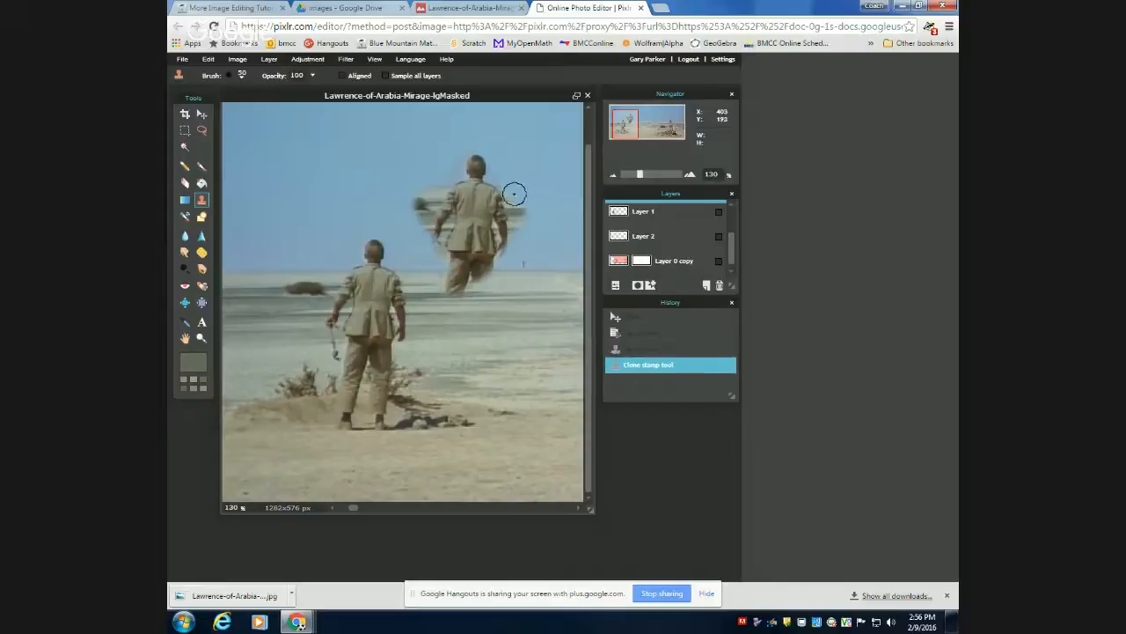
click(514, 195)
click(512, 197)
click(514, 208)
click(519, 213)
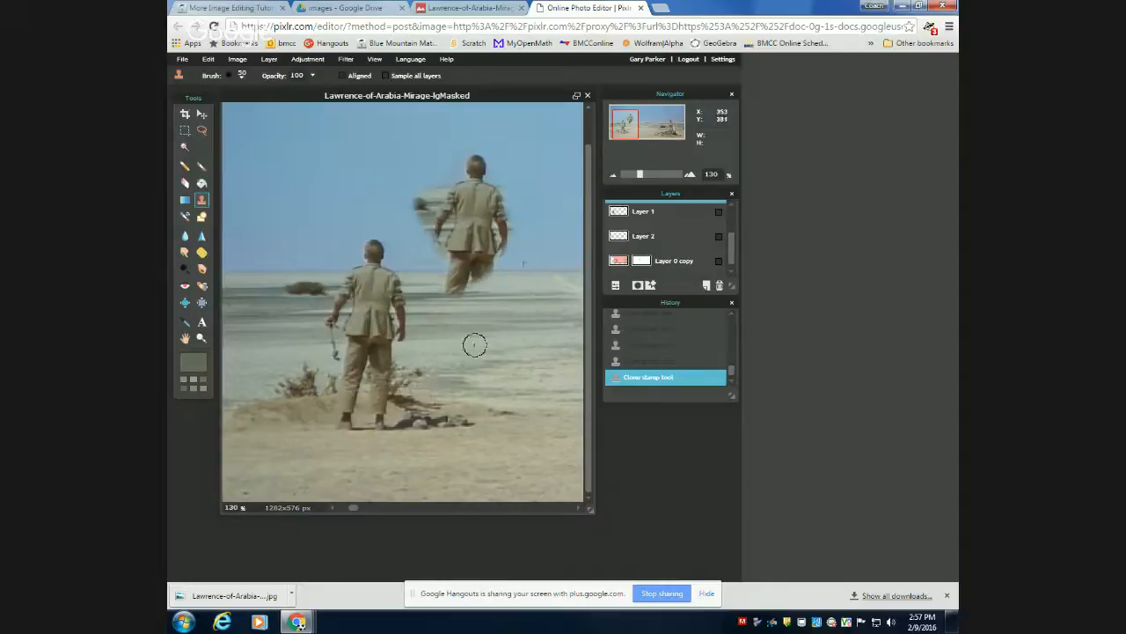
Undo all the clone strokes, including the sky clean-up and the duplicated standing man.
key(ctrl+z)
key(ctrl+z)
key(ctrl+z)
key(ctrl+z)
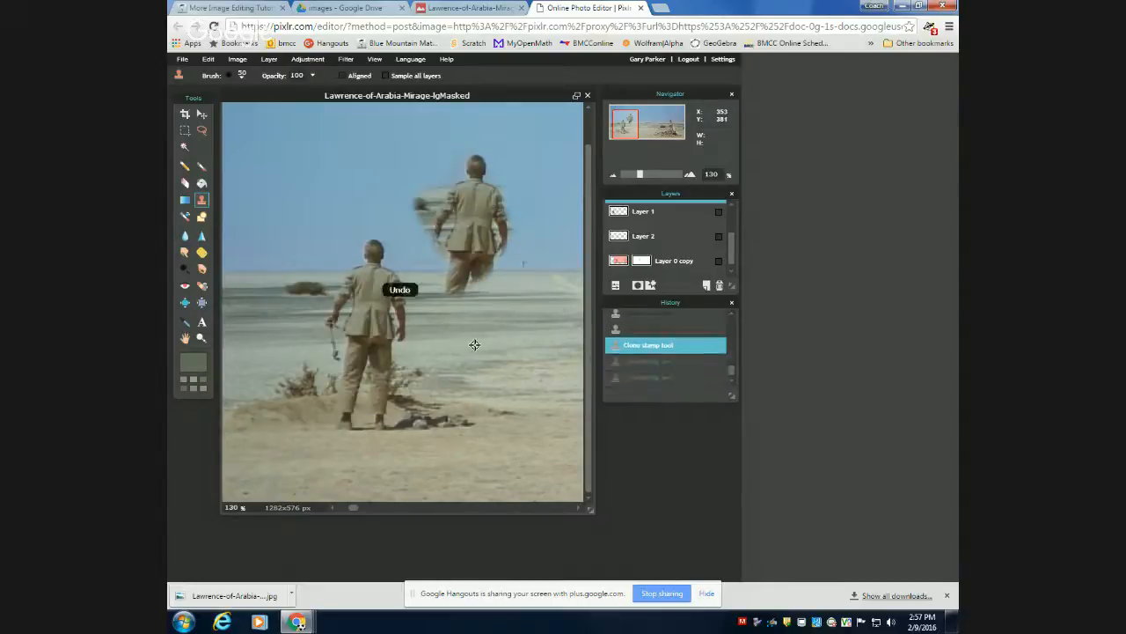
key(ctrl+z)
key(ctrl+z)
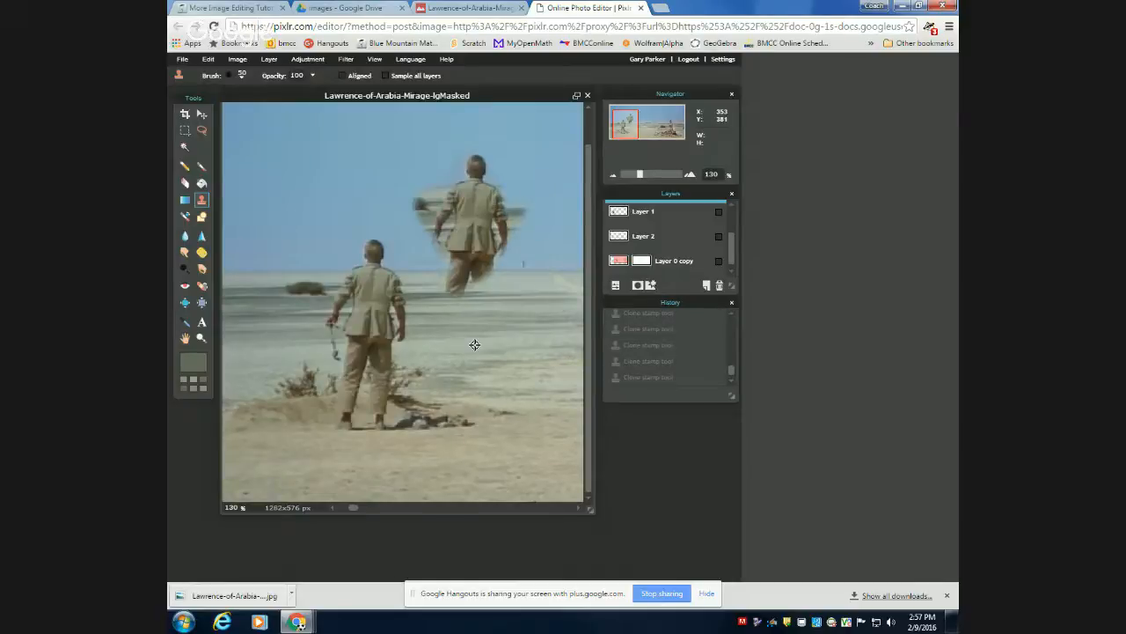
key(ctrl+z)
key(ctrl+z)
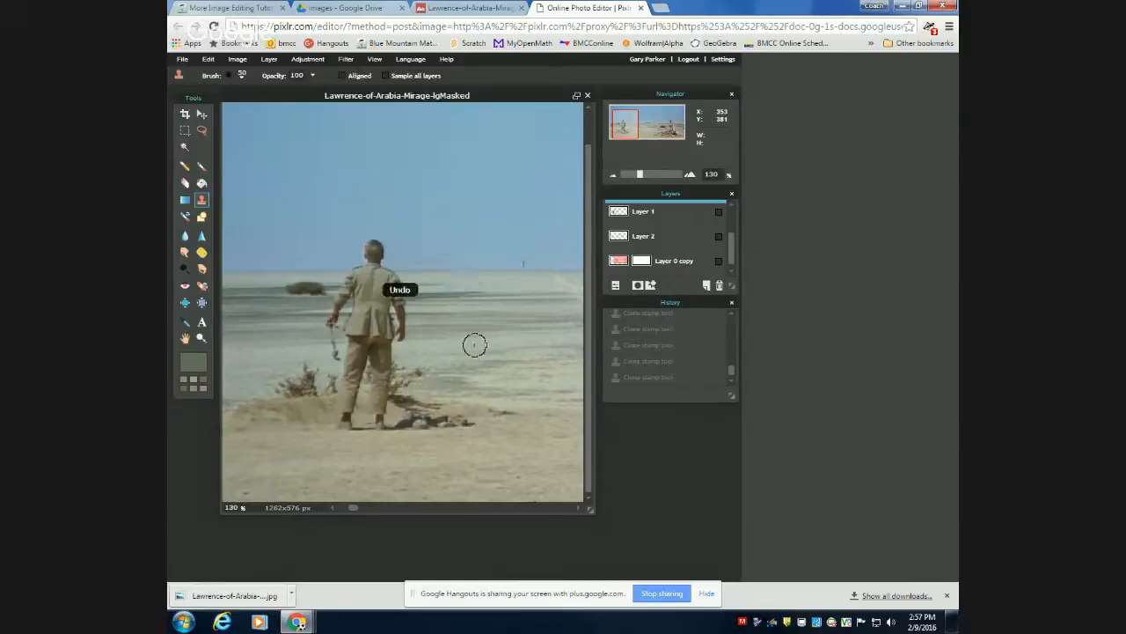
Select the sky above the two figures with the Wand tool.
scroll(472, 339, down, 3)
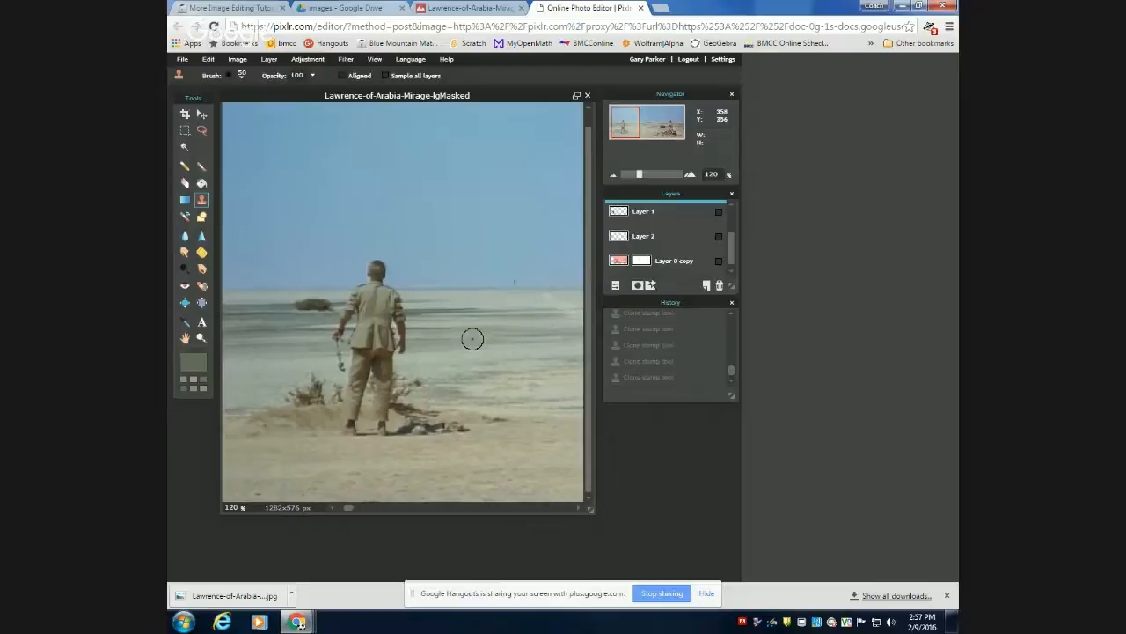
scroll(473, 338, down, 4)
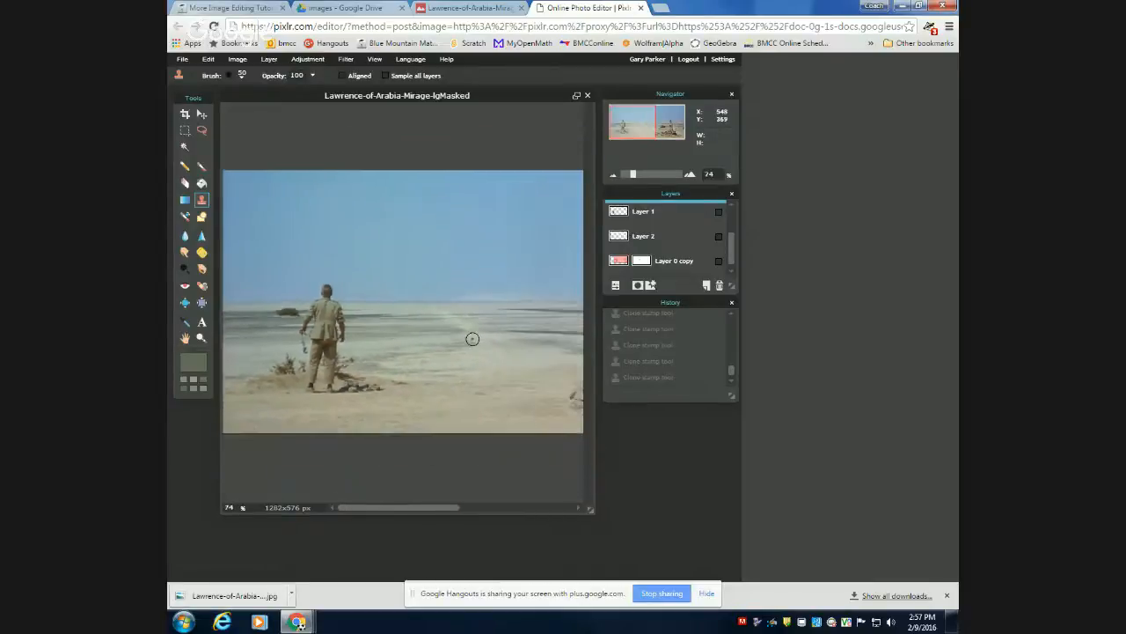
scroll(472, 338, down, 2)
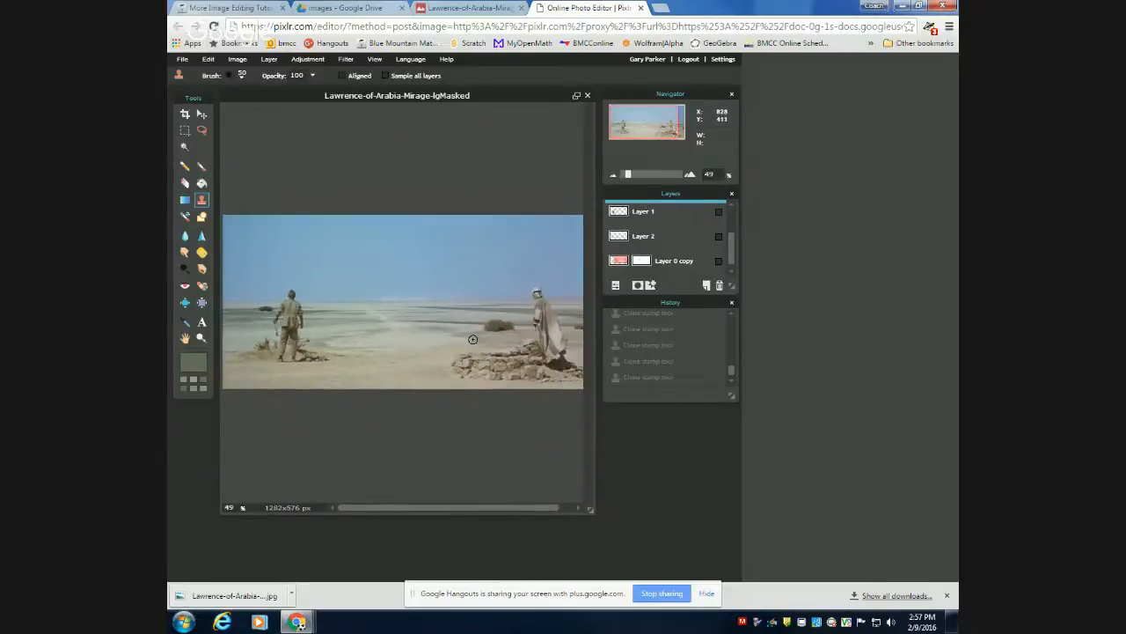
scroll(472, 339, down, 1)
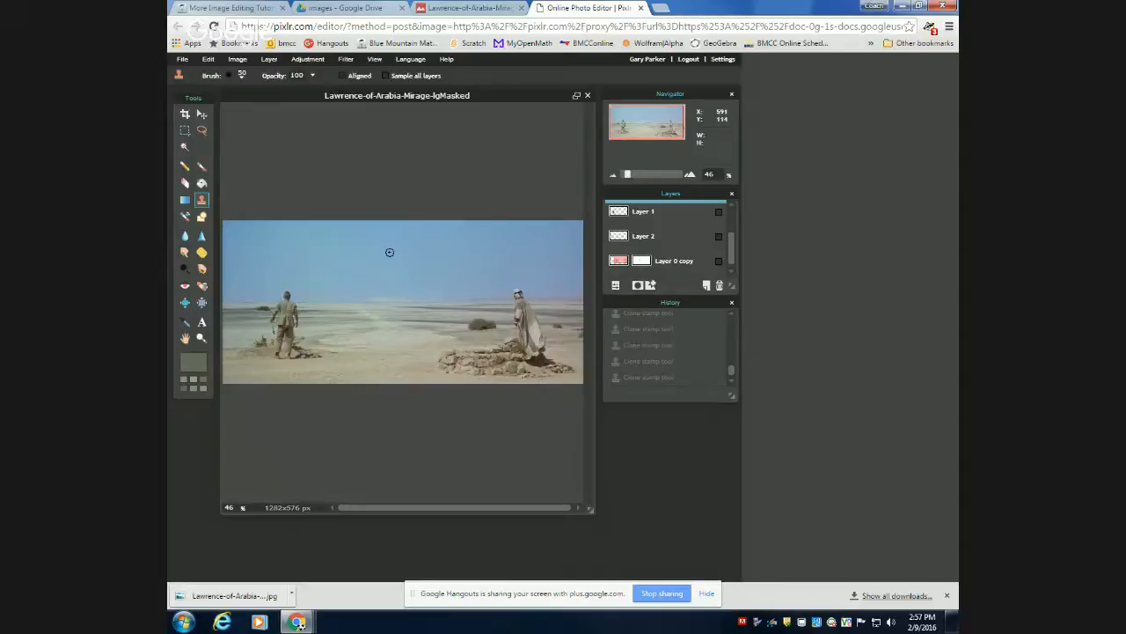
scroll(398, 242, down, 1)
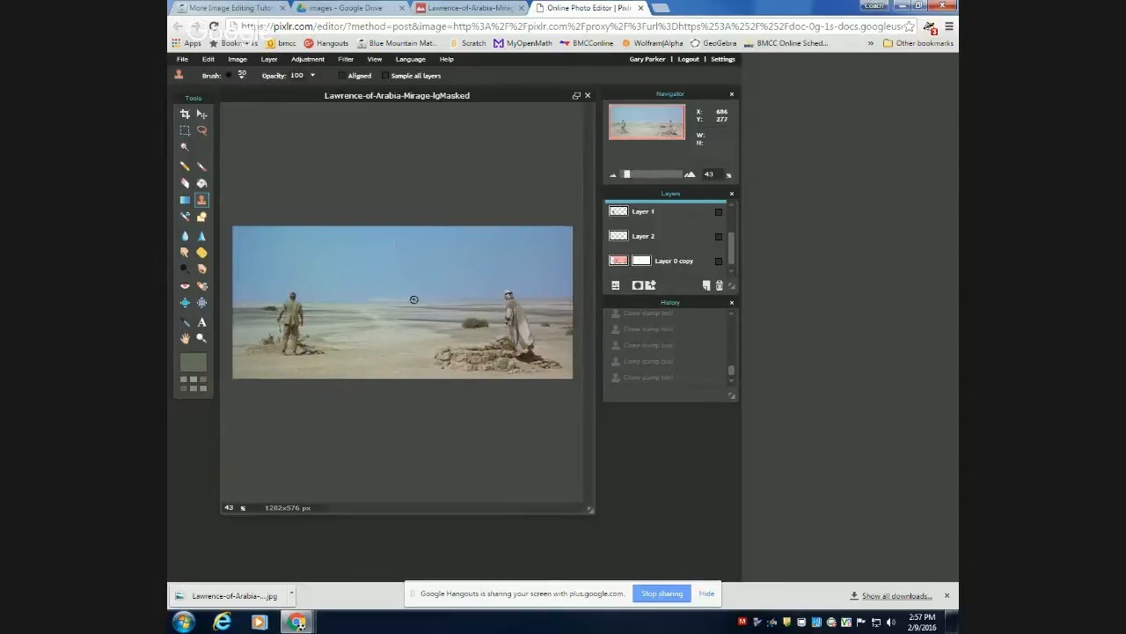
click(183, 148)
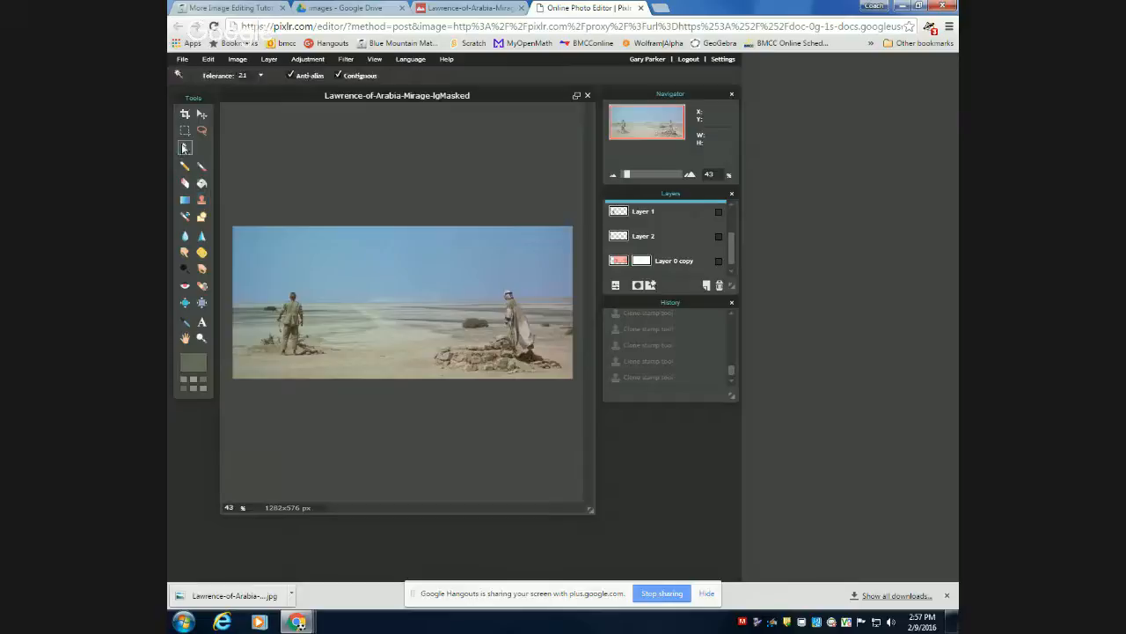
click(381, 256)
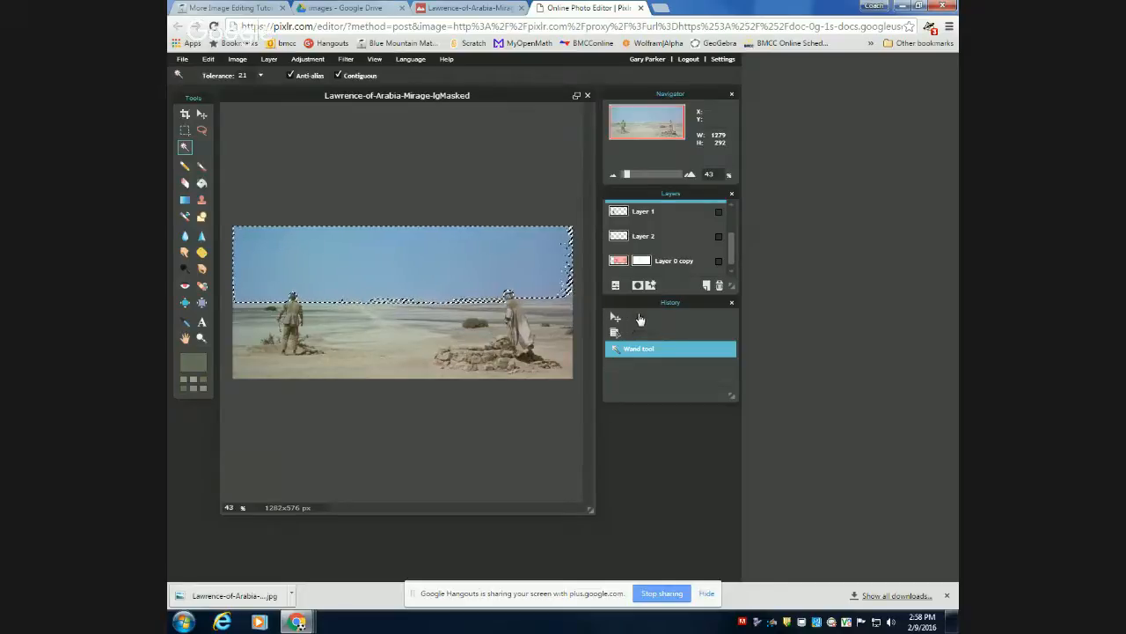
Resample the Wand selection from the sky near the image's right edge and from the horizon strip behind the robed man.
scroll(552, 295, down, 1)
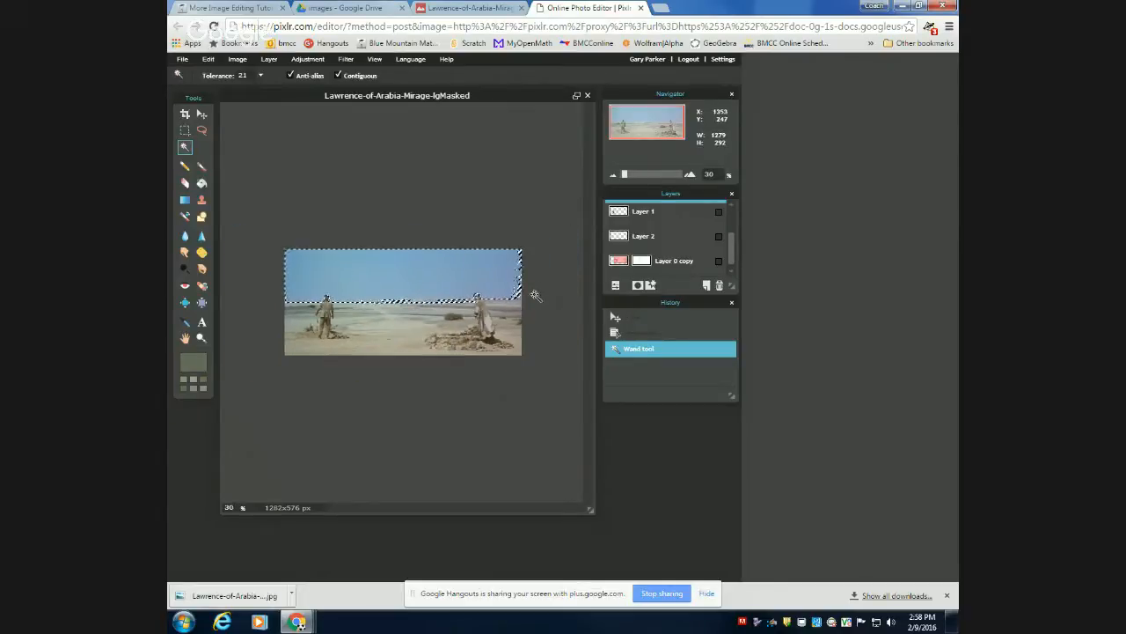
scroll(533, 295, up, 4)
scroll(531, 302, up, 1)
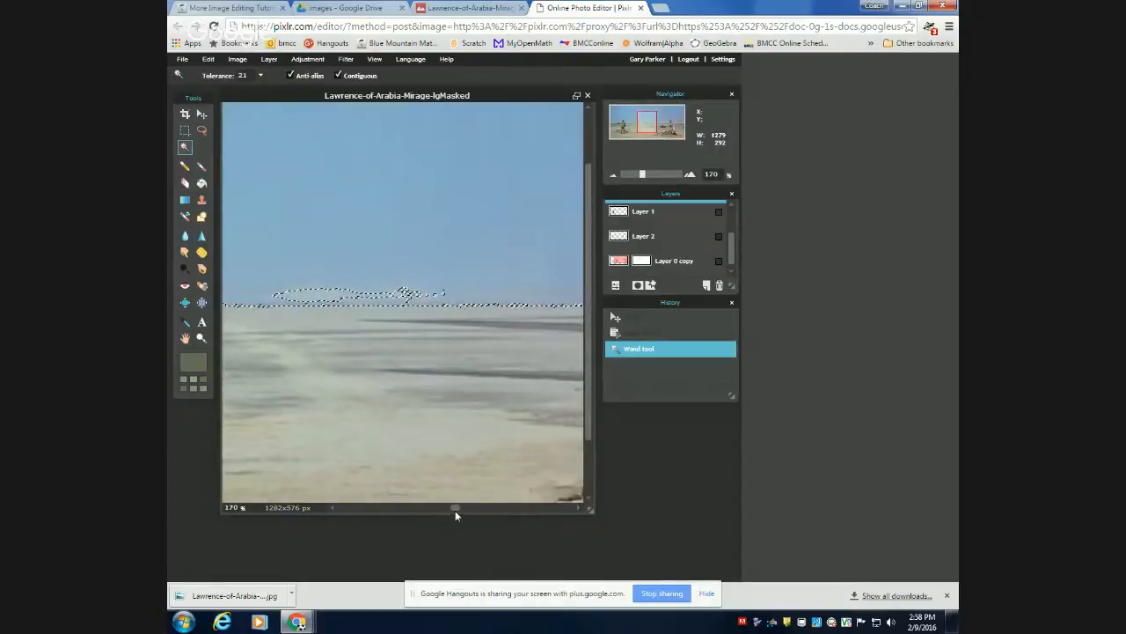
drag(455, 510, 601, 506)
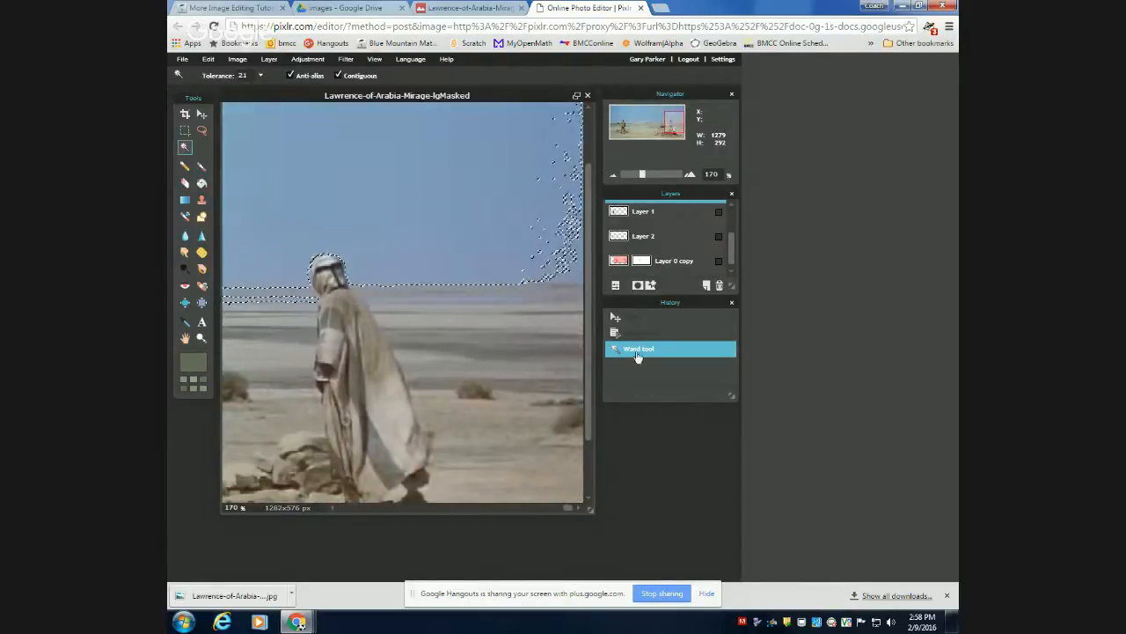
drag(590, 357, 596, 331)
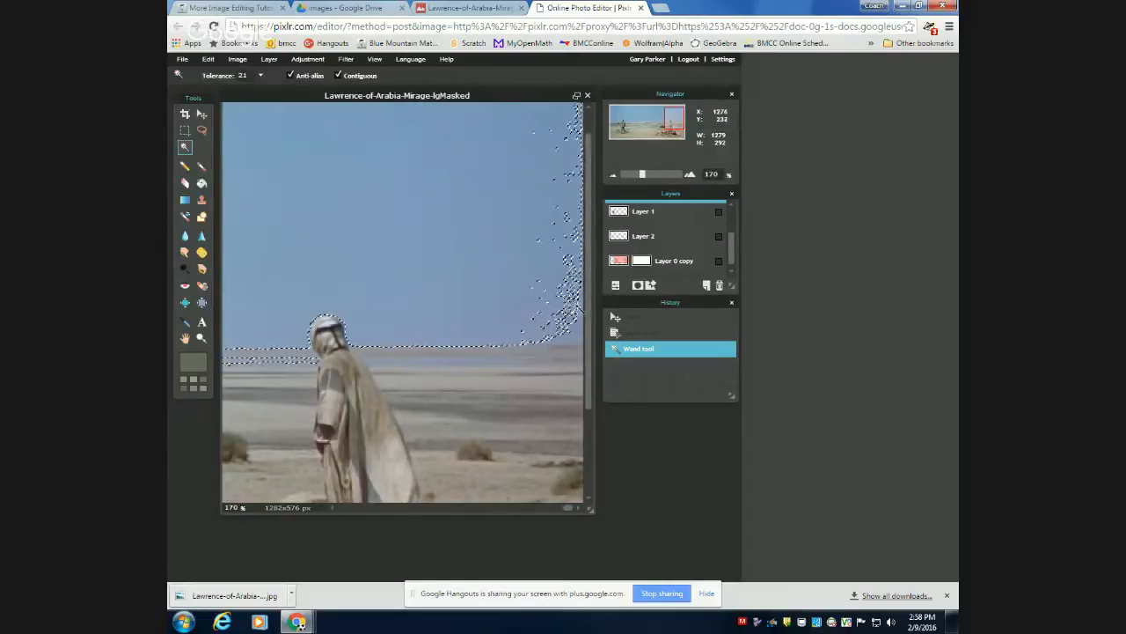
click(576, 308)
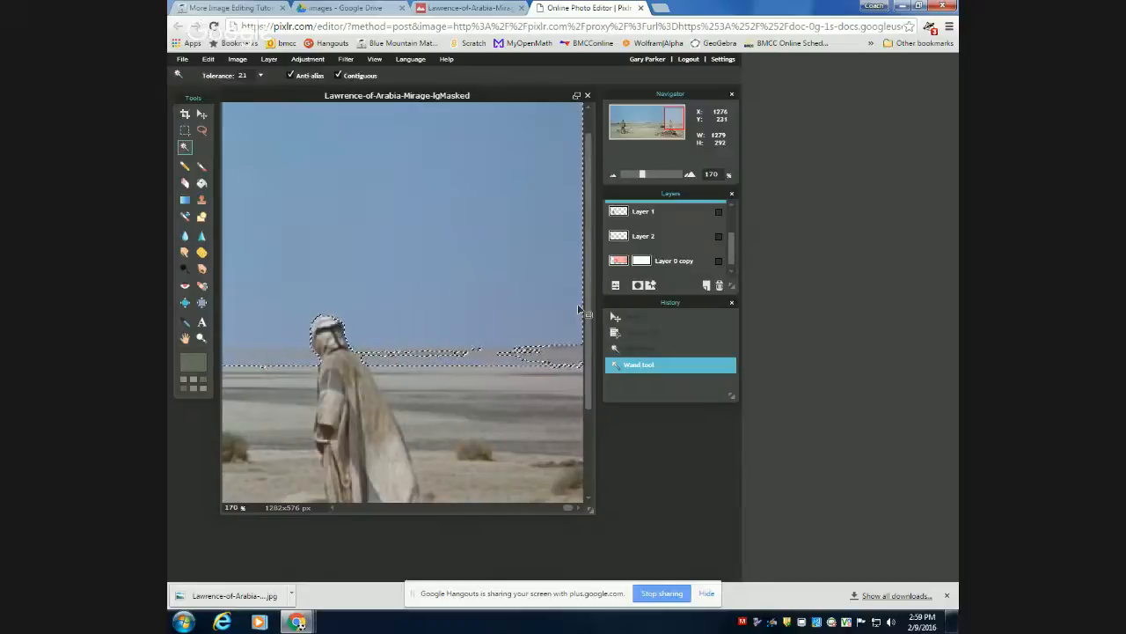
shift+click(567, 354)
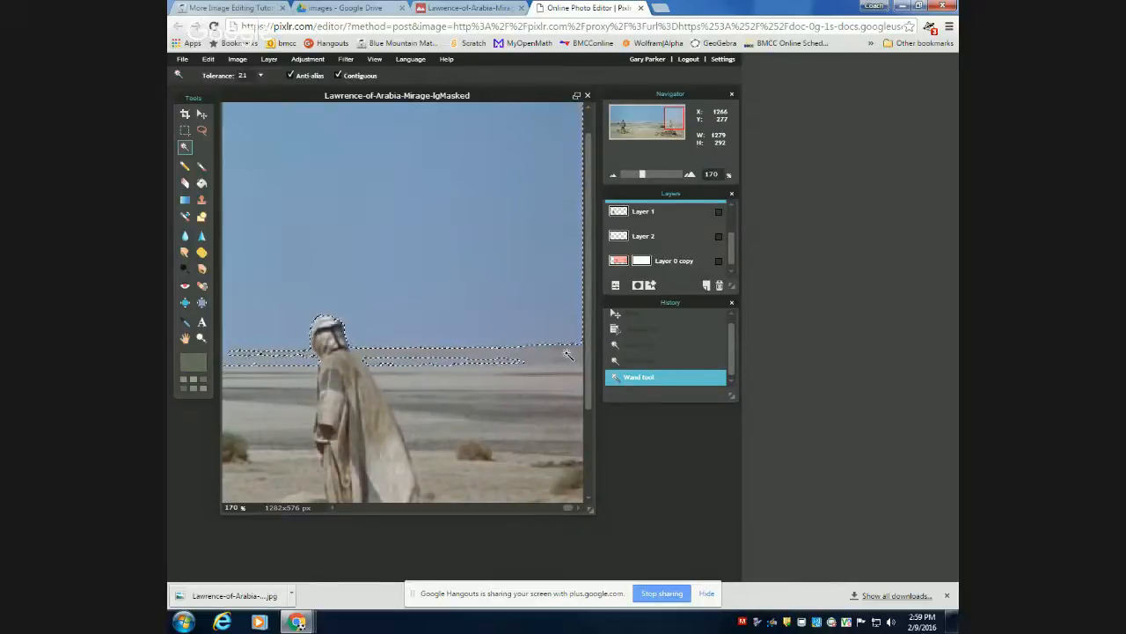
click(423, 360)
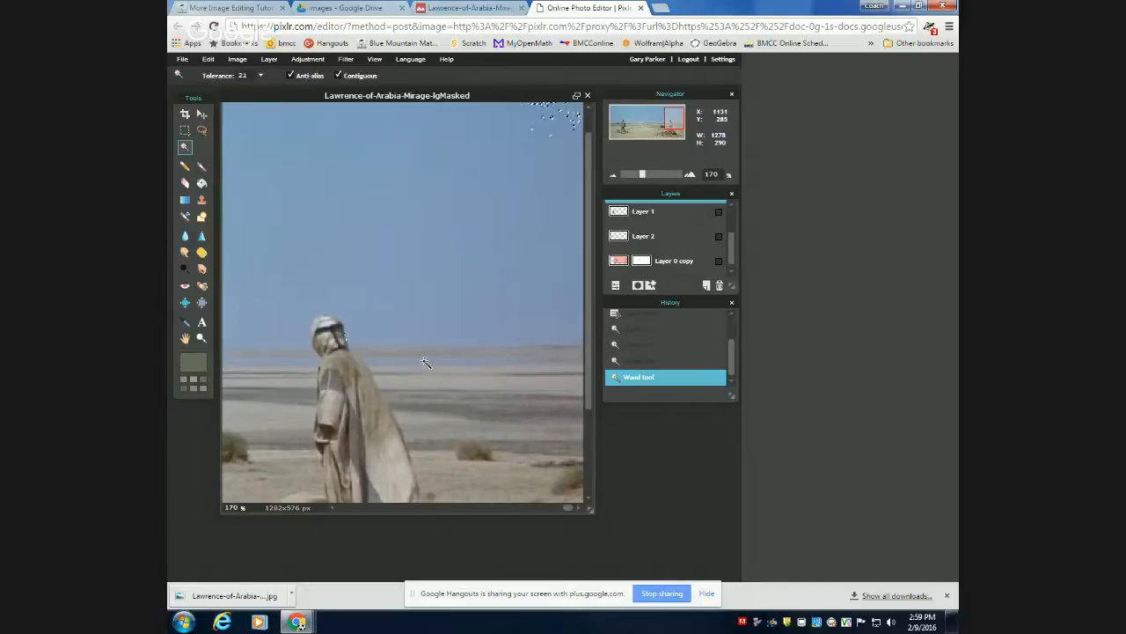
Deselect the scattered sky selection across the whole image.
scroll(423, 361, down, 5)
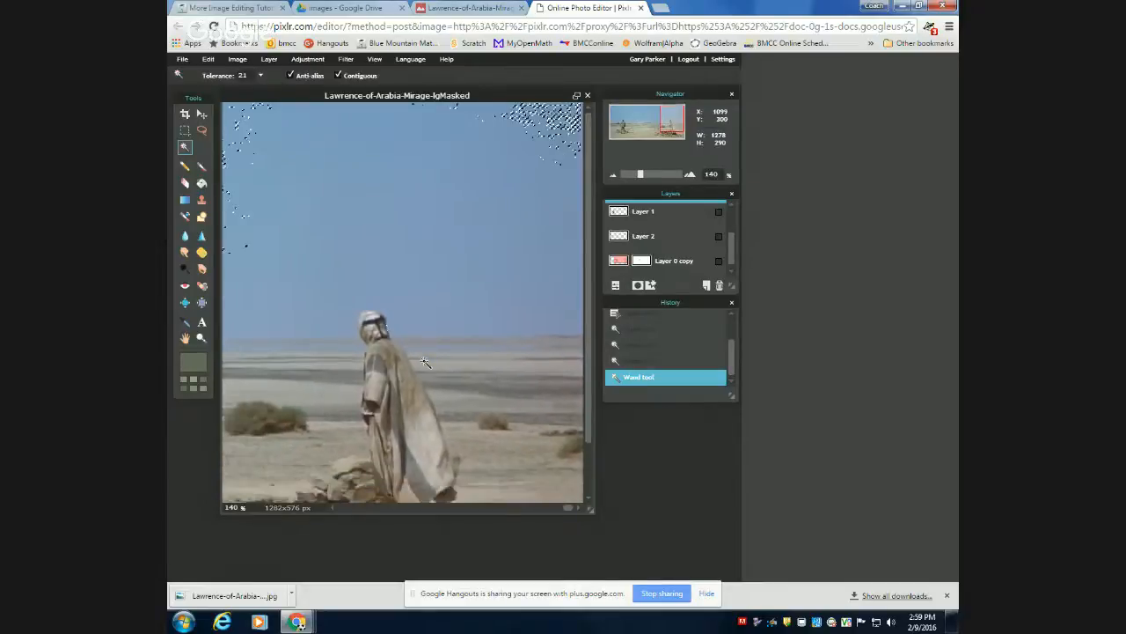
scroll(424, 360, down, 4)
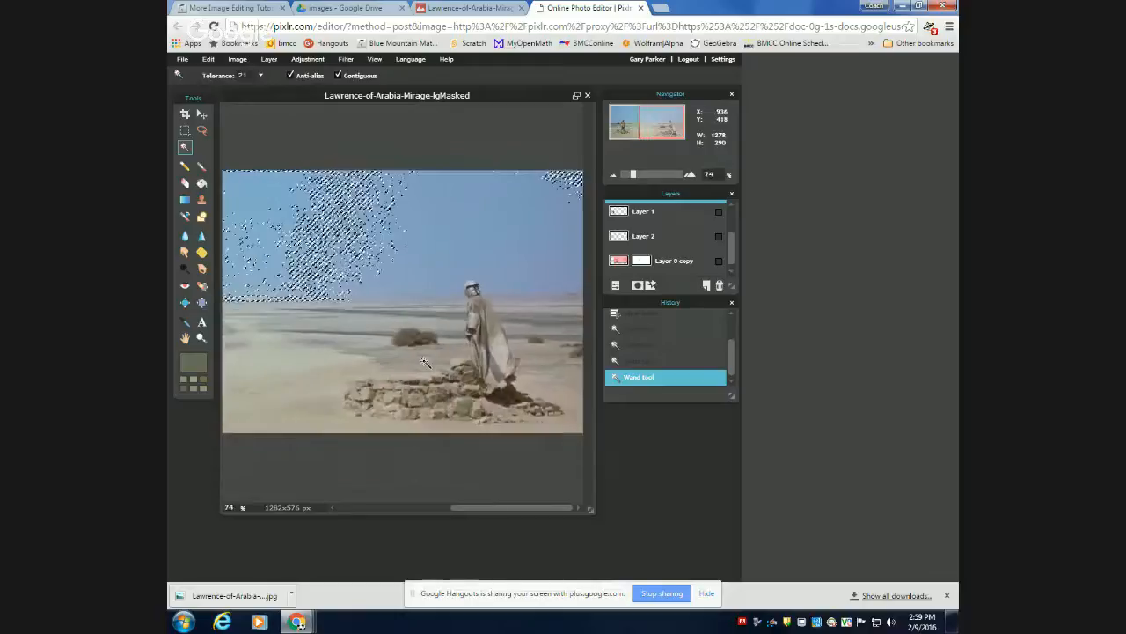
scroll(423, 360, down, 1)
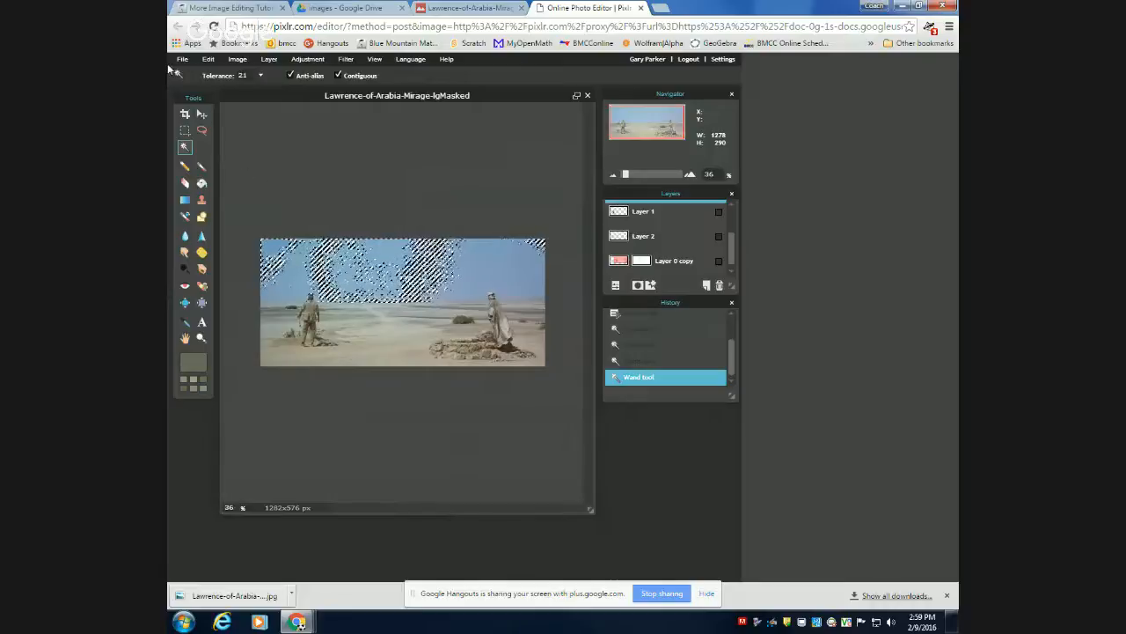
click(209, 61)
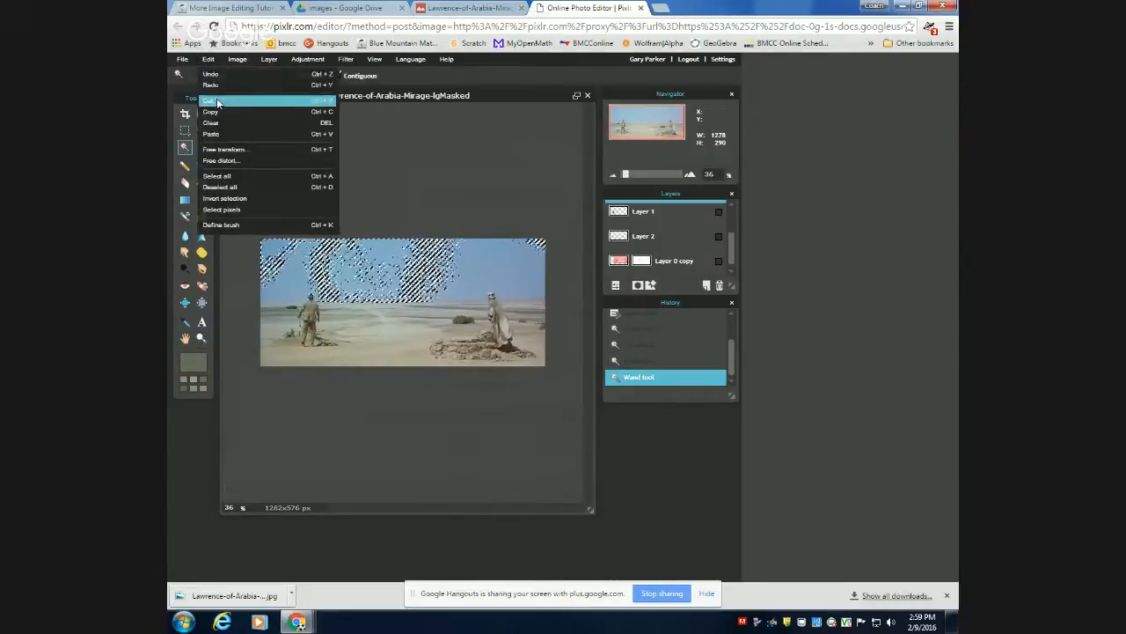
click(220, 186)
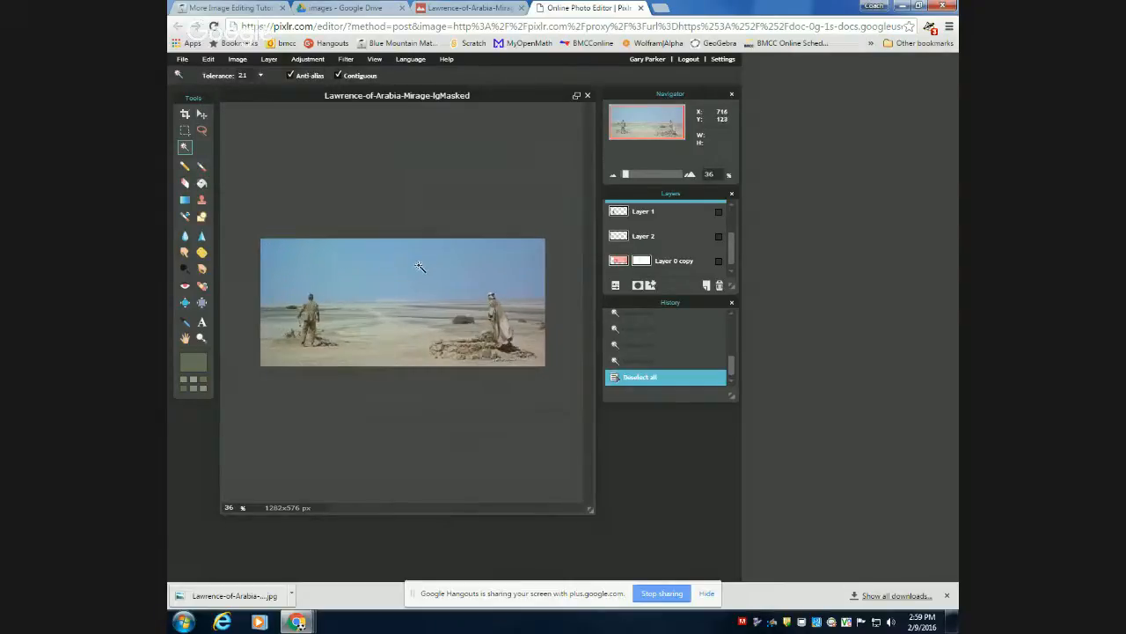
Set the Wand tolerance to 30 and select the sky, resampling from the horizon and the lower sky.
scroll(419, 266, up, 2)
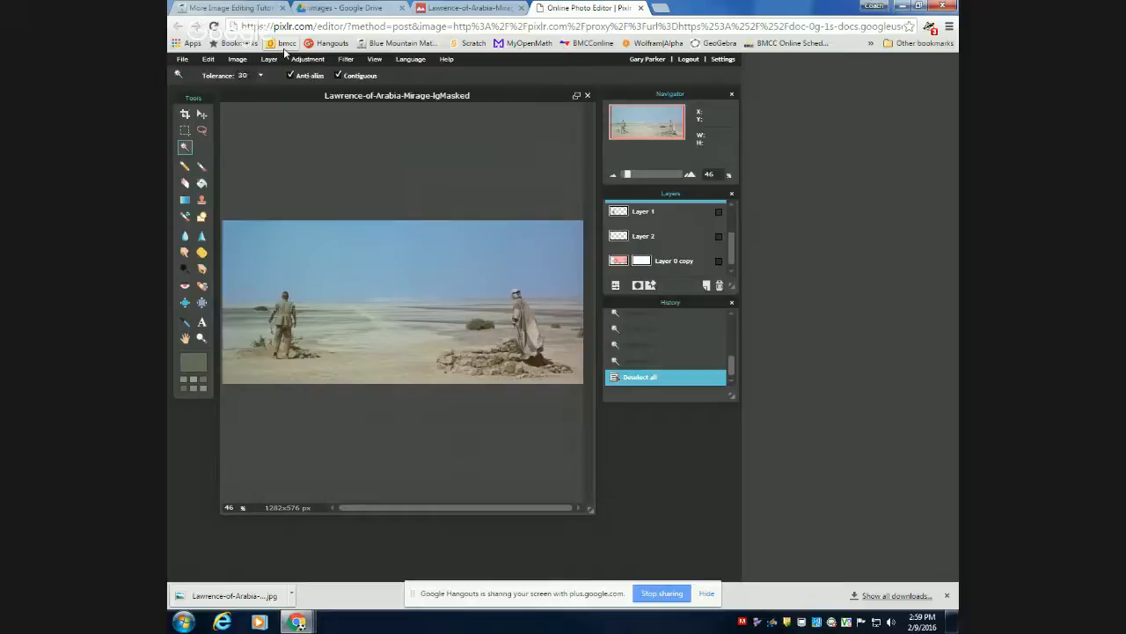
click(396, 253)
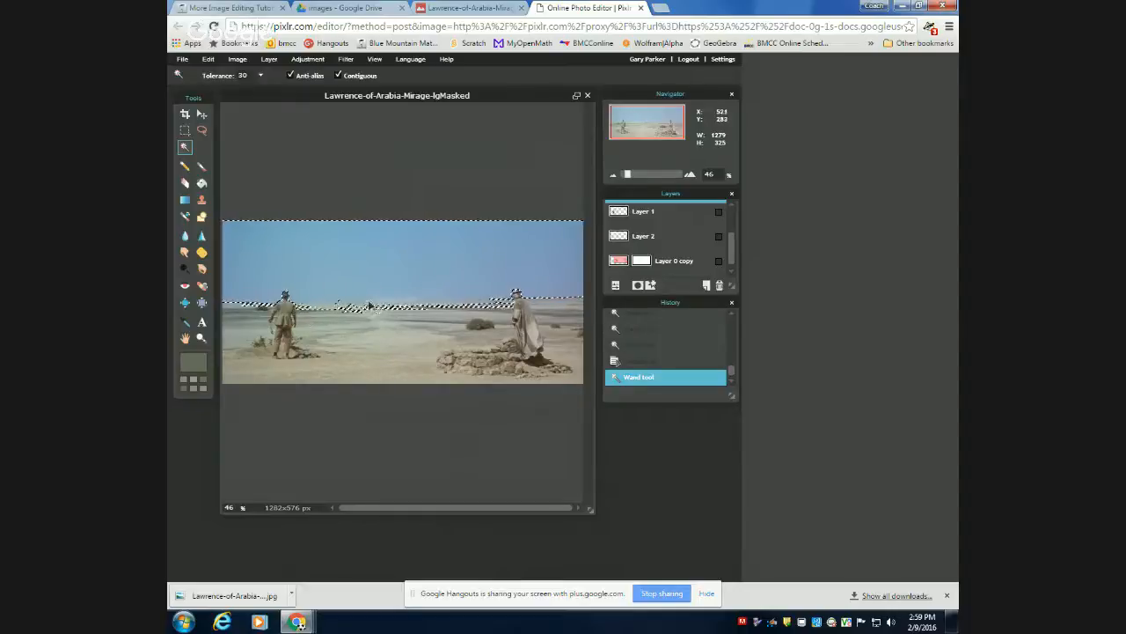
scroll(376, 305, up, 2)
scroll(376, 305, up, 3)
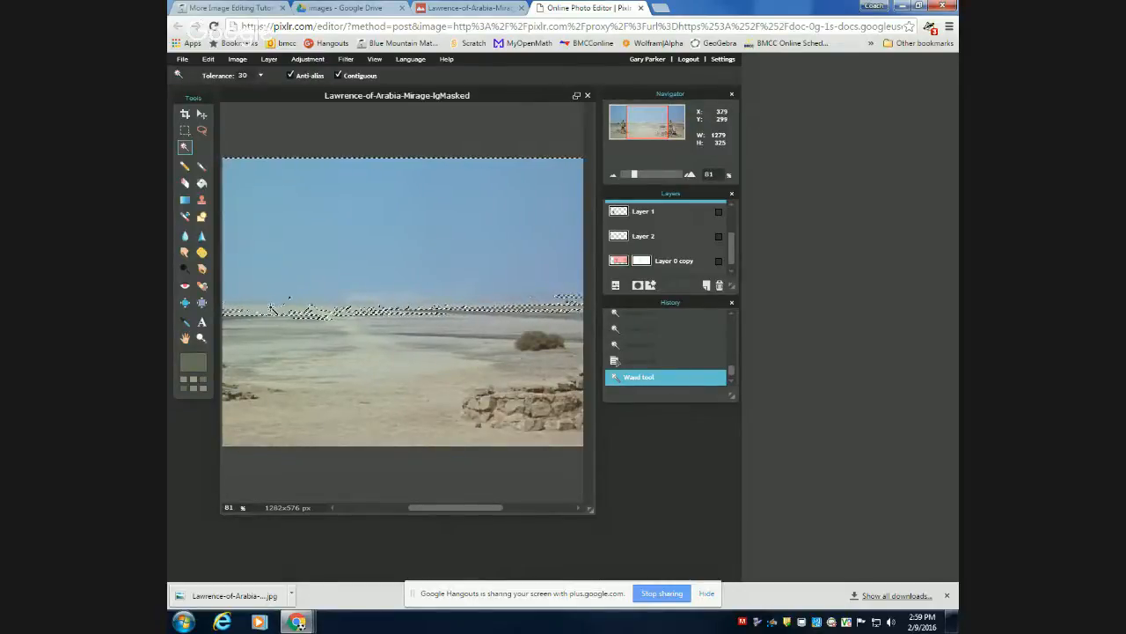
click(273, 307)
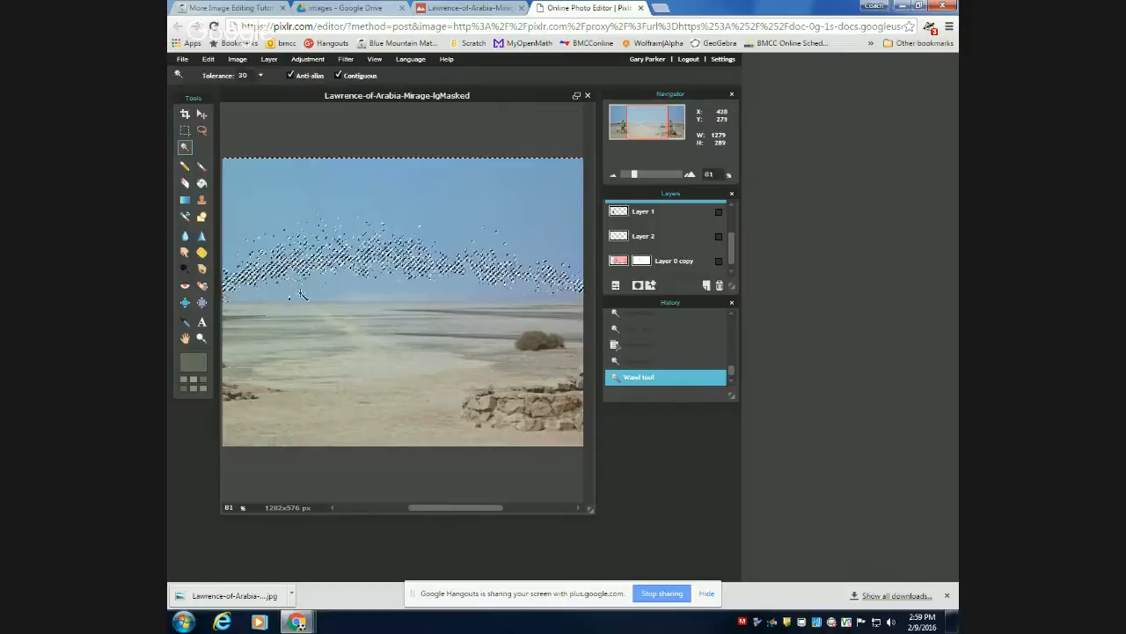
click(339, 281)
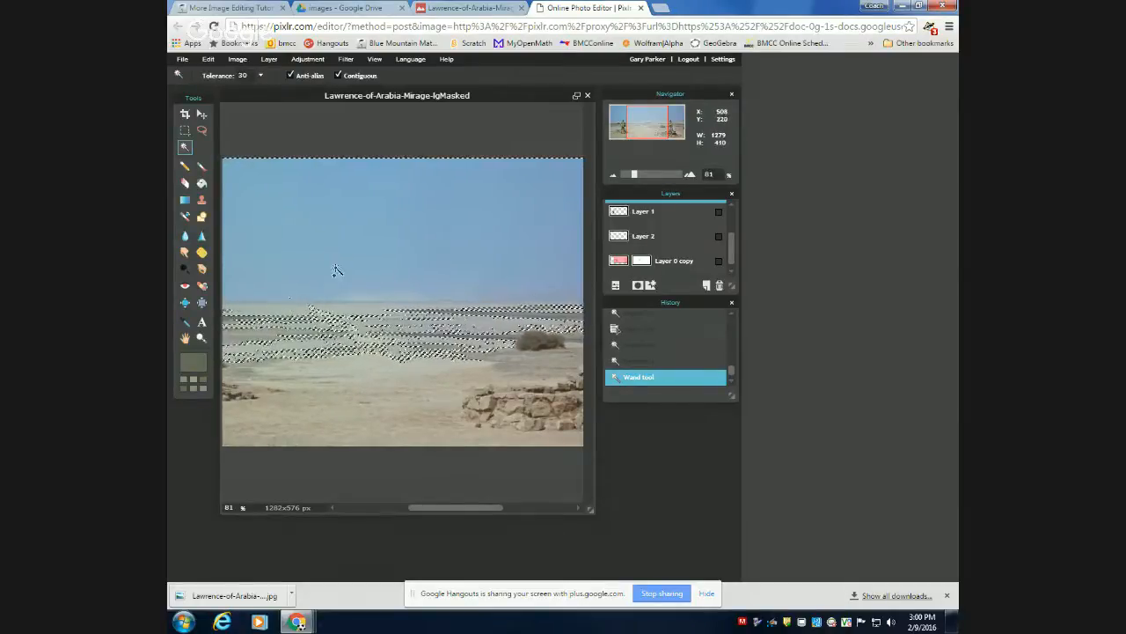
Deselect everything and set the Wand tolerance to 25.
click(208, 59)
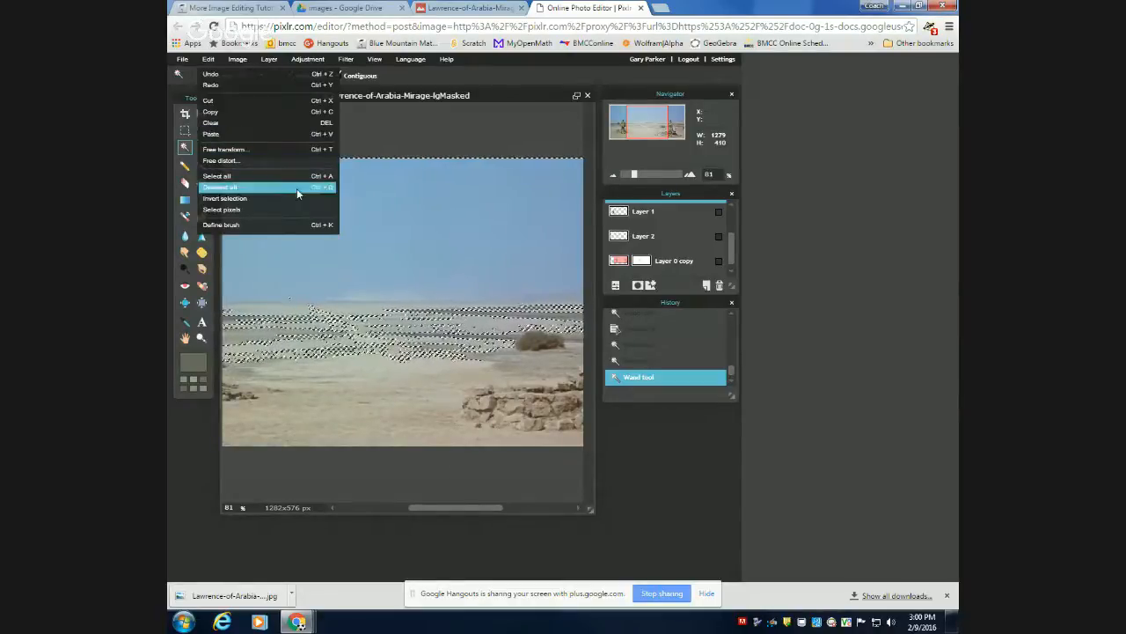
click(267, 188)
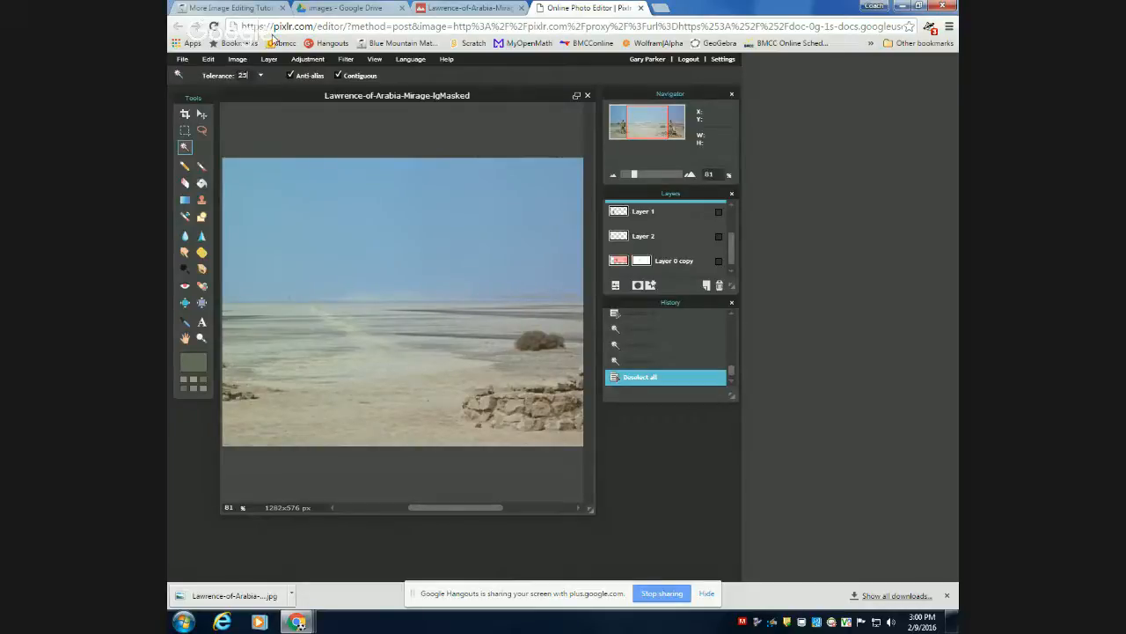
Select the whole sky with the Wand tool at a tolerance of 25.
click(311, 191)
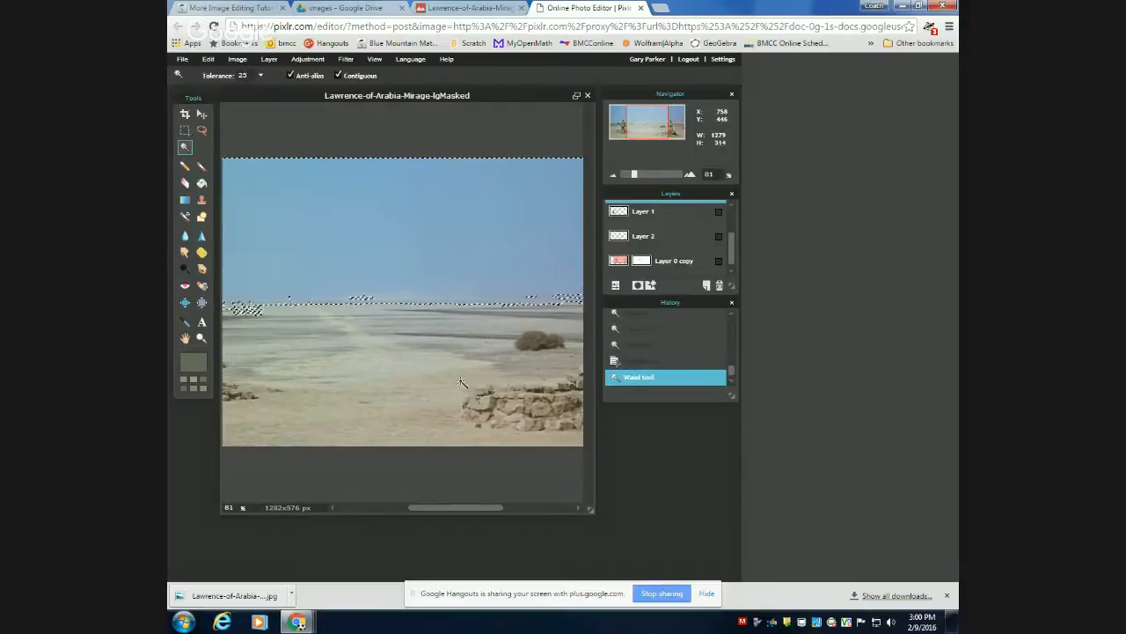
scroll(460, 381, down, 4)
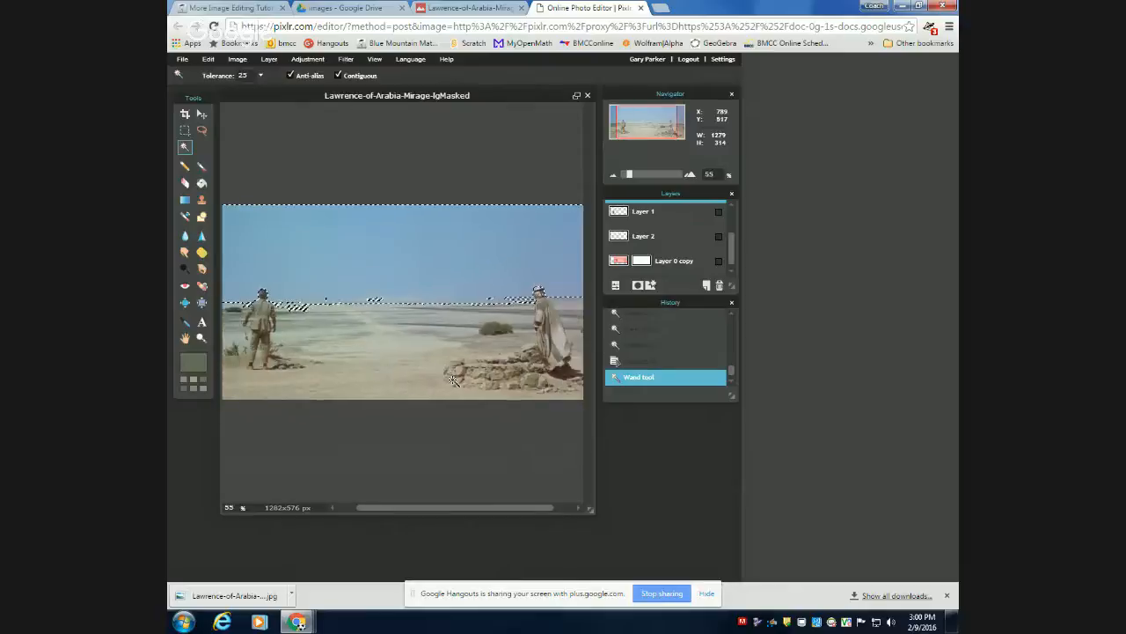
scroll(453, 380, down, 3)
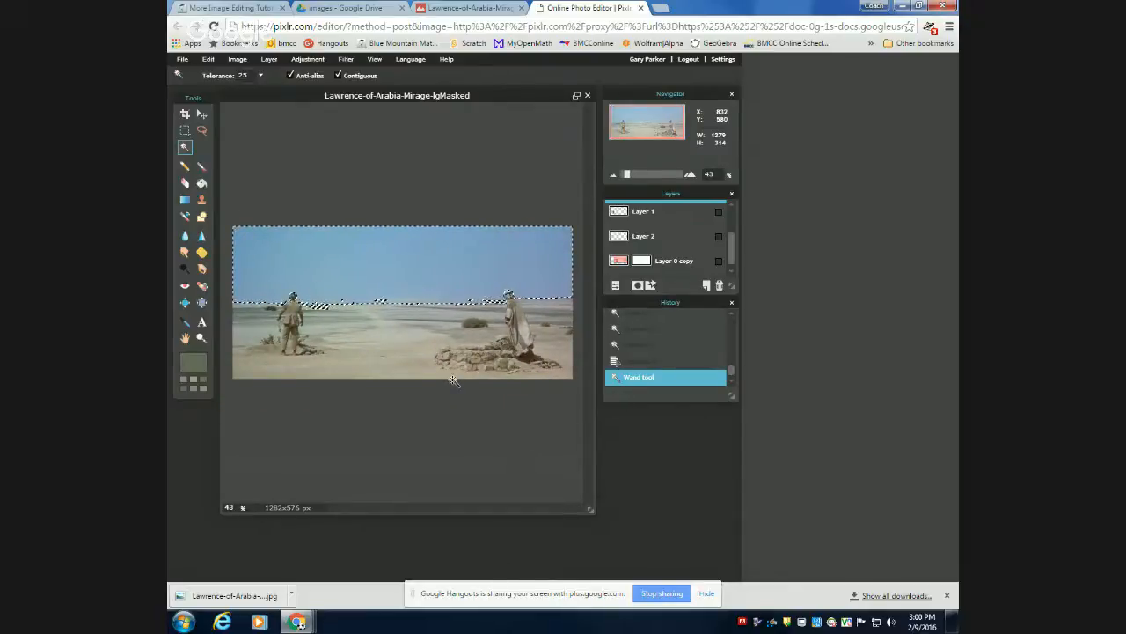
Try clearing the selected sky and undo the clear.
key(Delete)
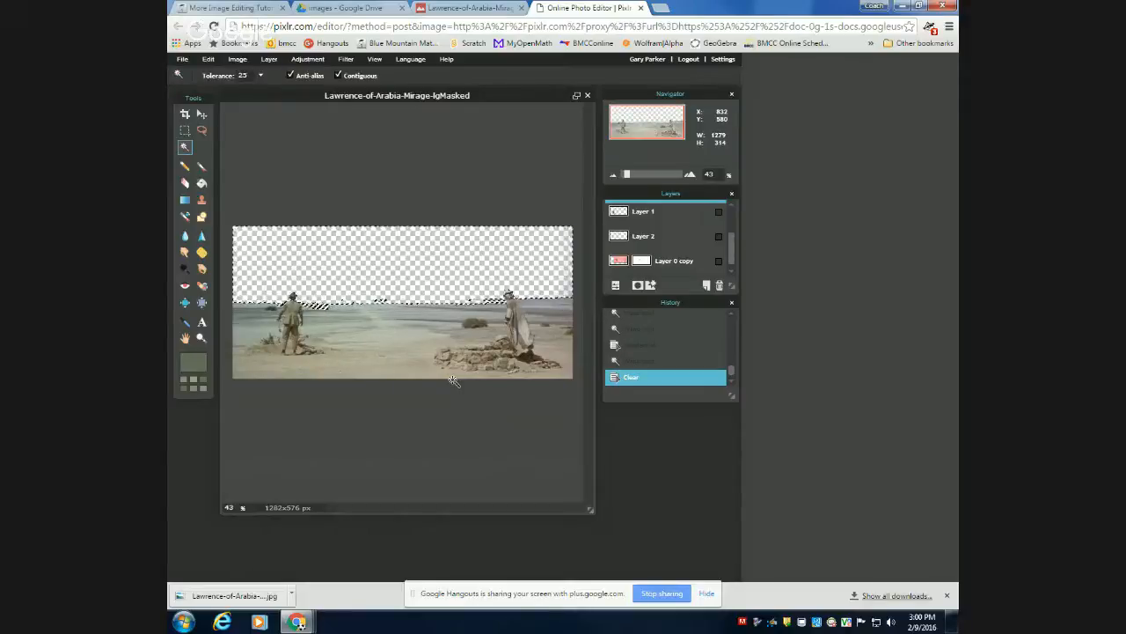
key(ctrl+z)
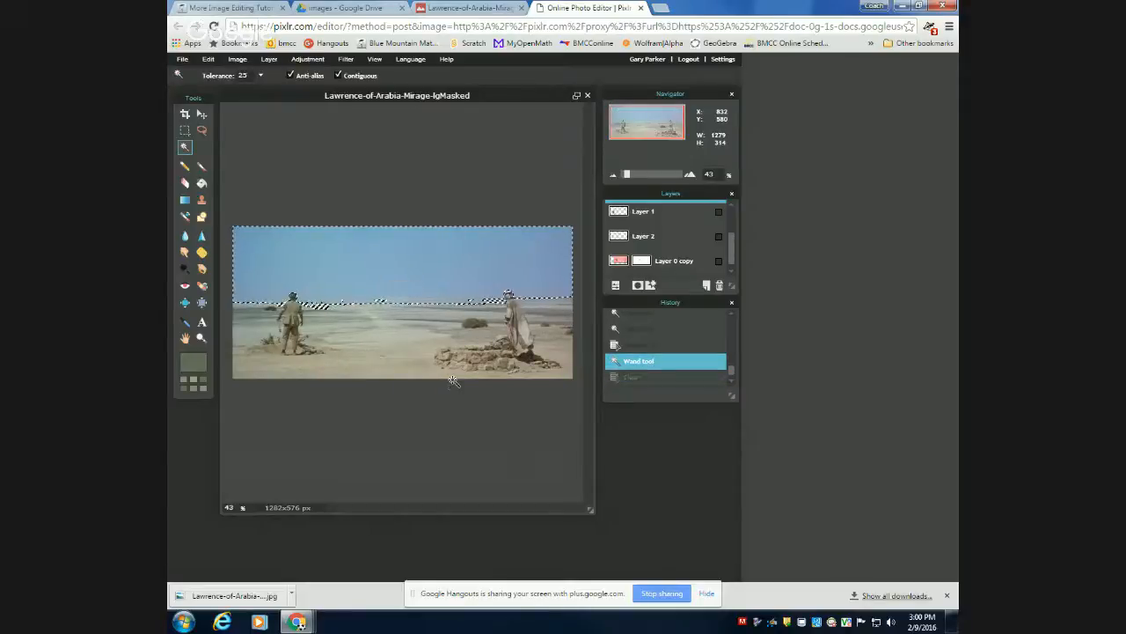
Try clearing the desert and figures with an inverted selection, undo the clear, and invert back to the sky.
click(213, 60)
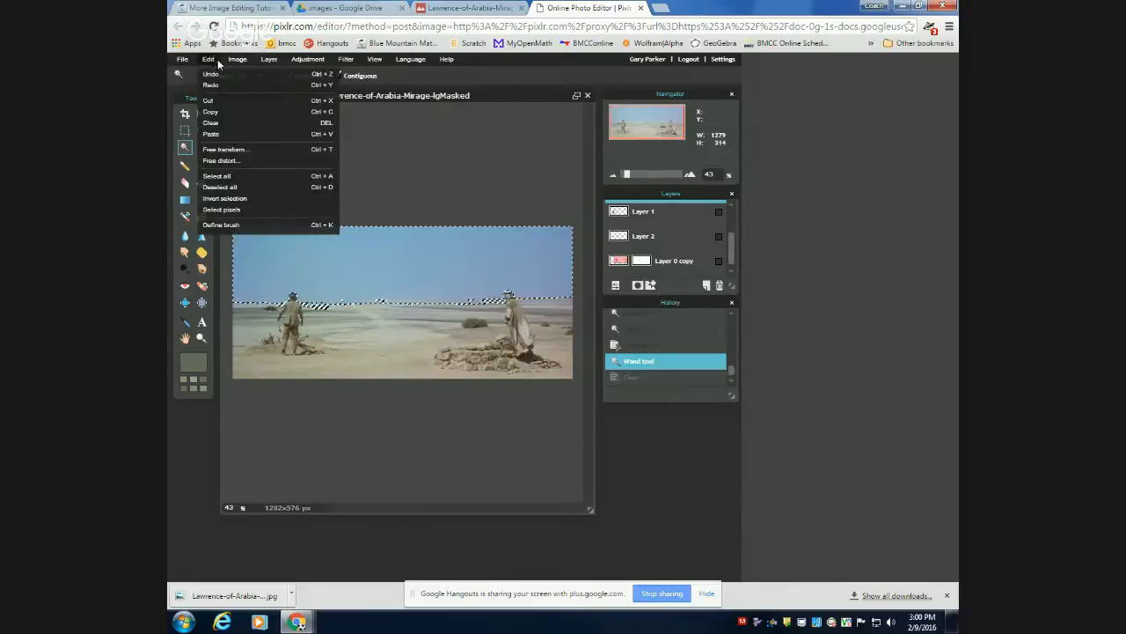
click(258, 202)
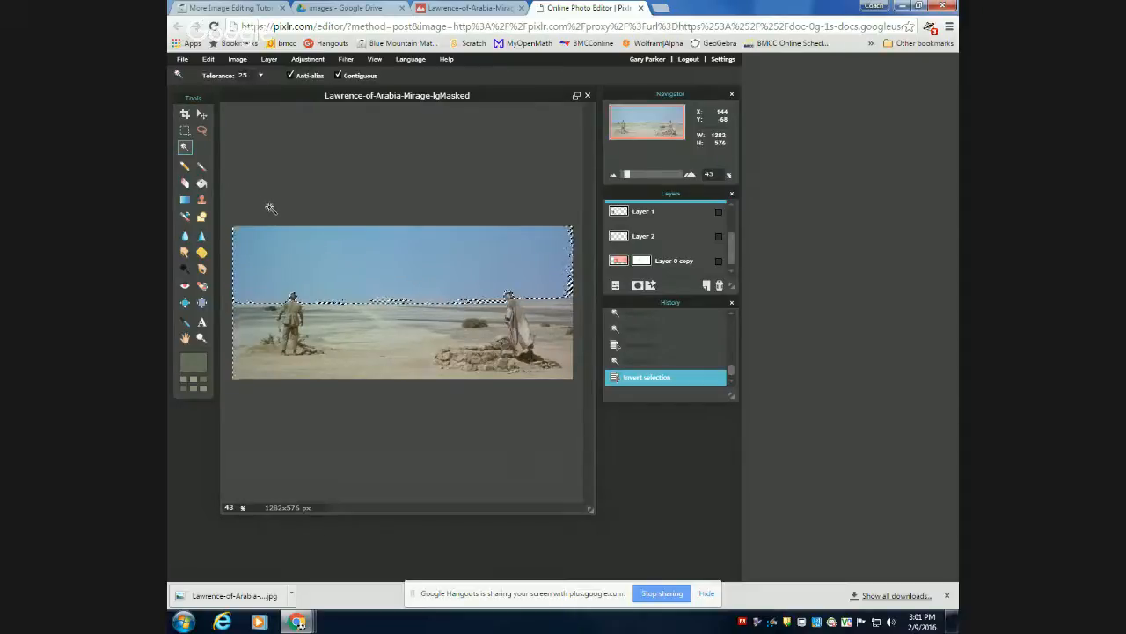
key(Delete)
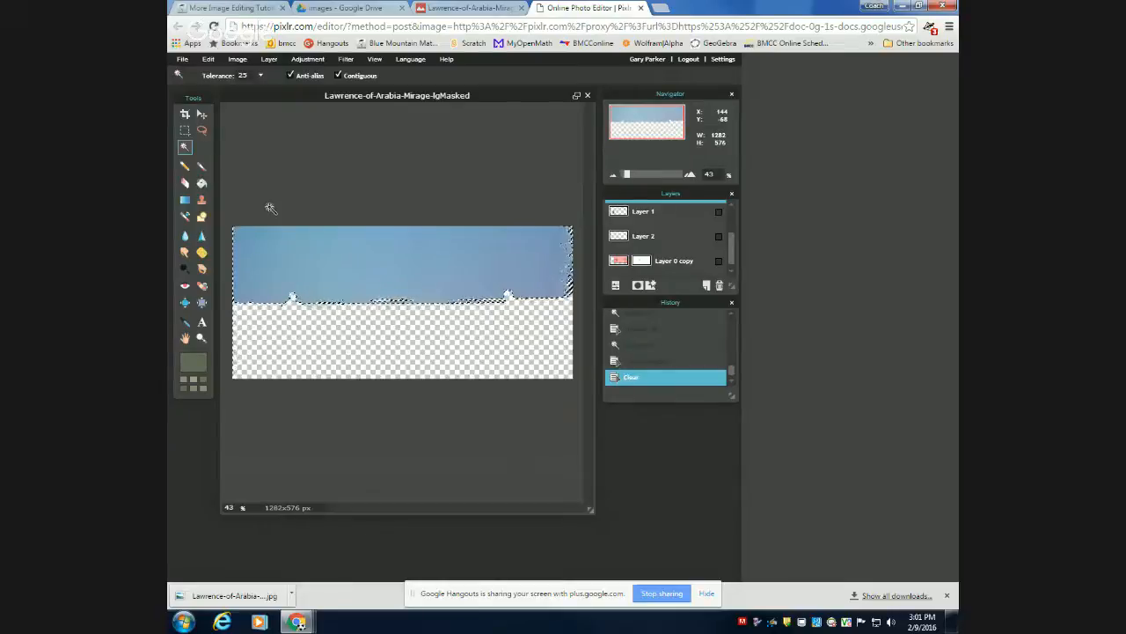
key(ctrl+z)
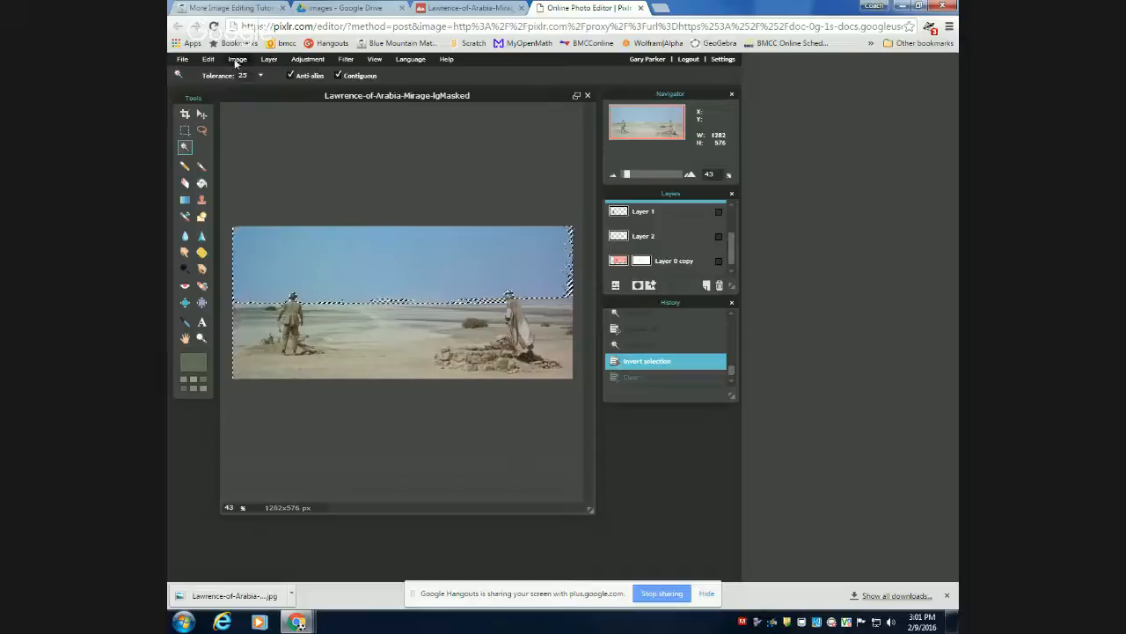
click(209, 60)
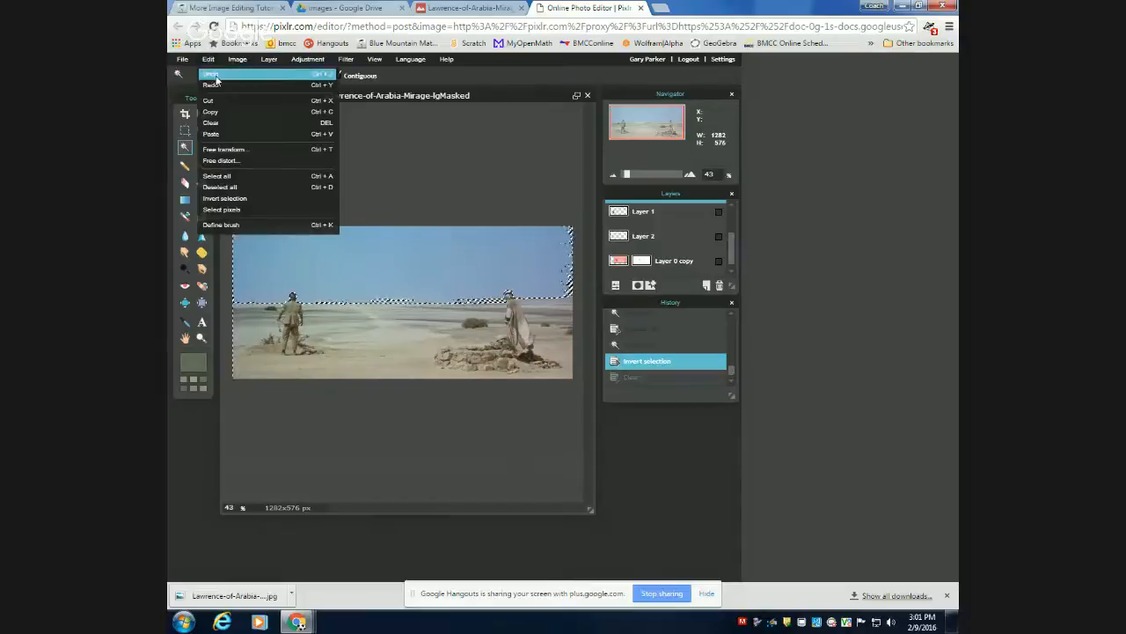
click(251, 204)
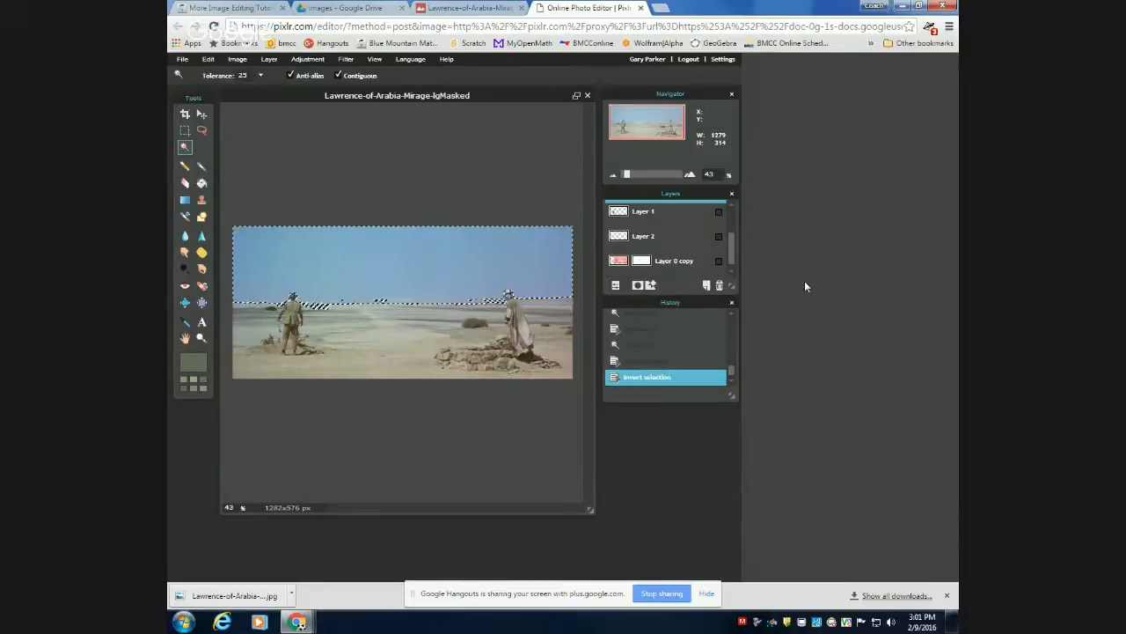
Clear the selected sky area from the image.
key(Delete)
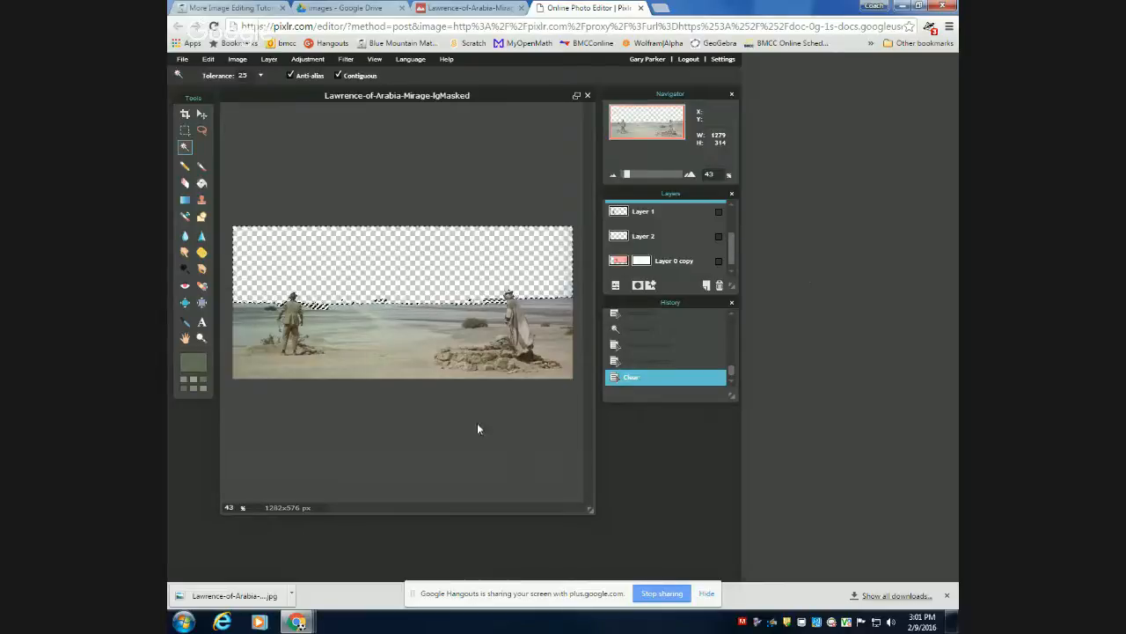
Set the main colour to a bright blue with hue 199, saturation 79 and lightness 100.
click(202, 364)
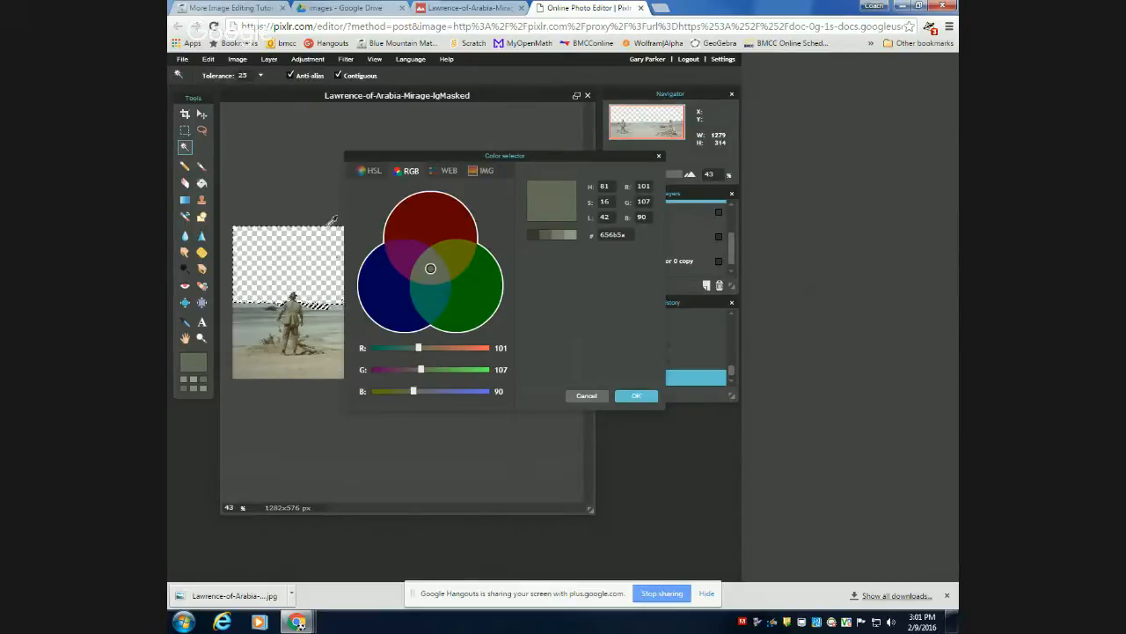
click(367, 172)
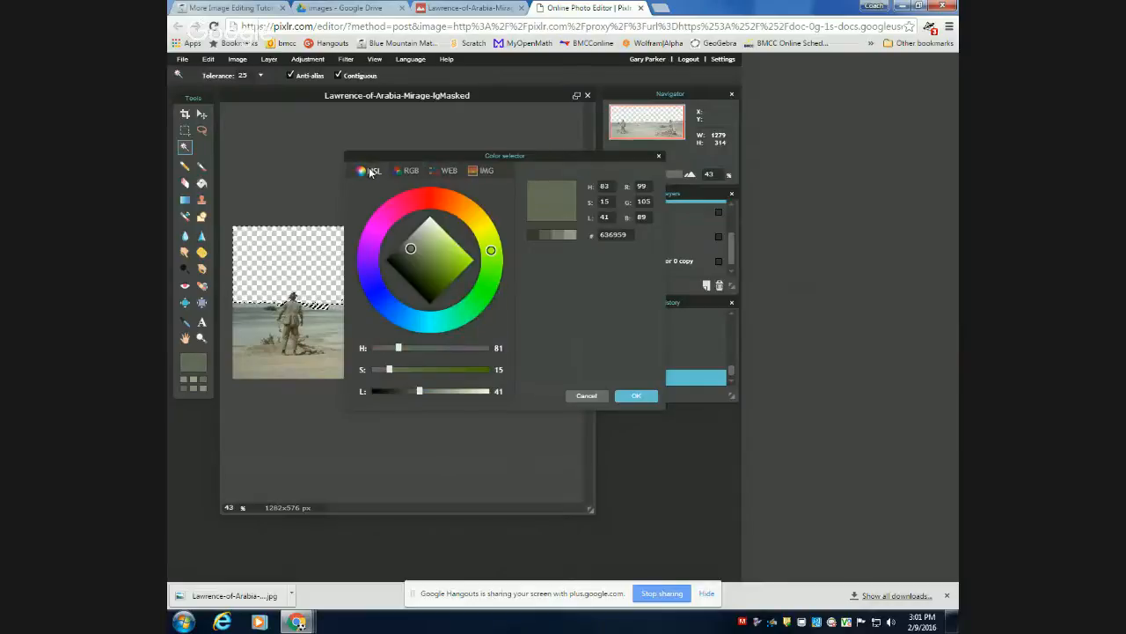
click(408, 325)
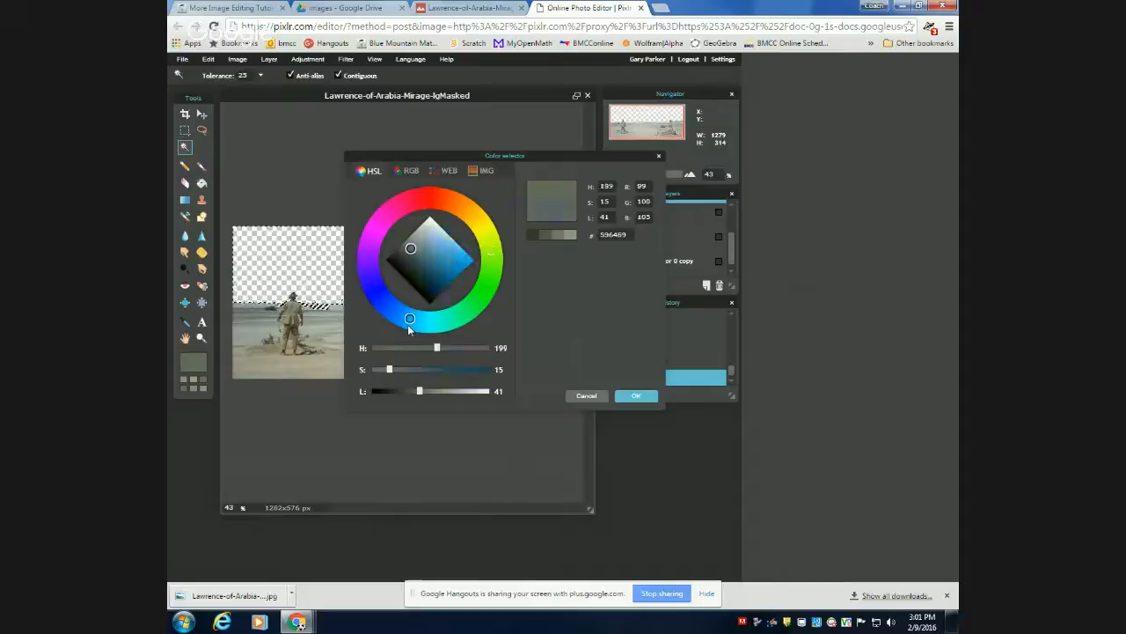
click(464, 254)
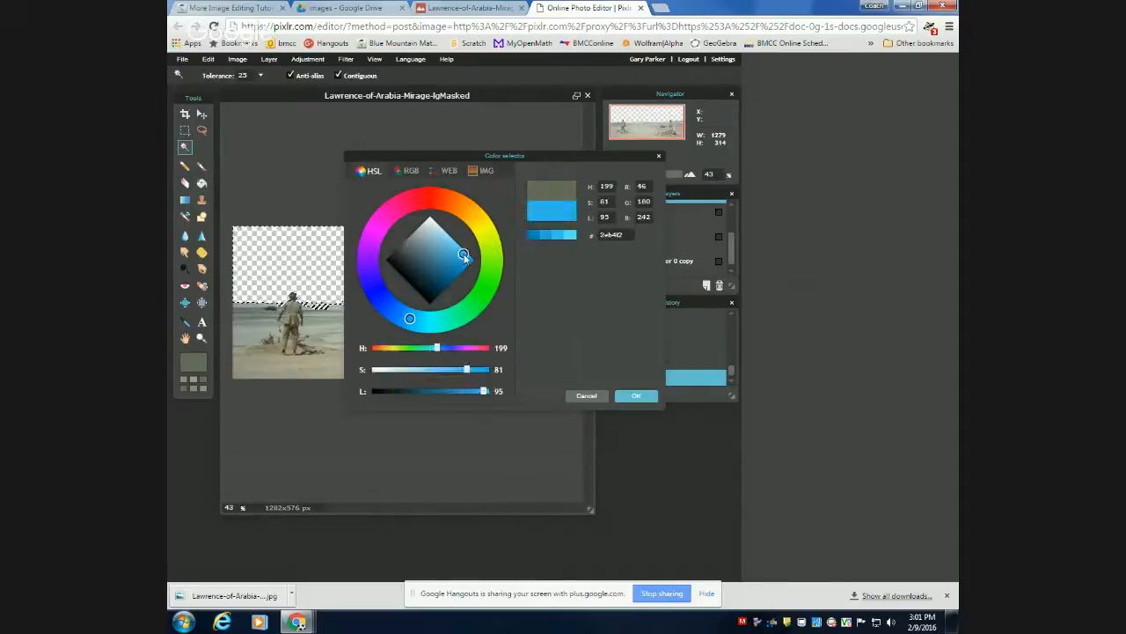
drag(464, 253, 465, 250)
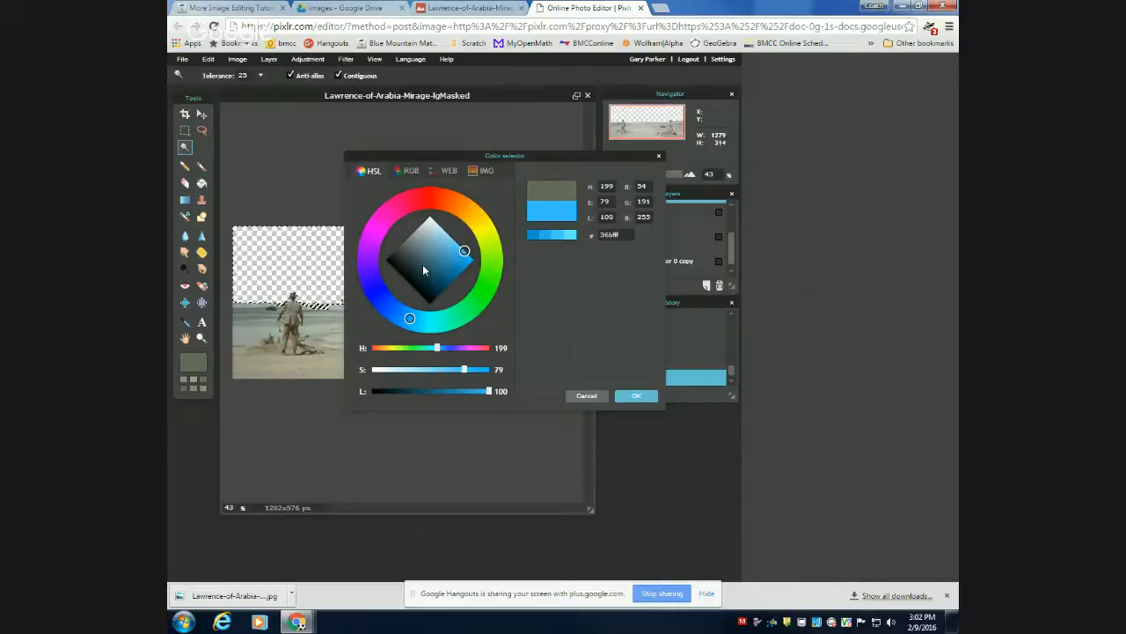
click(643, 397)
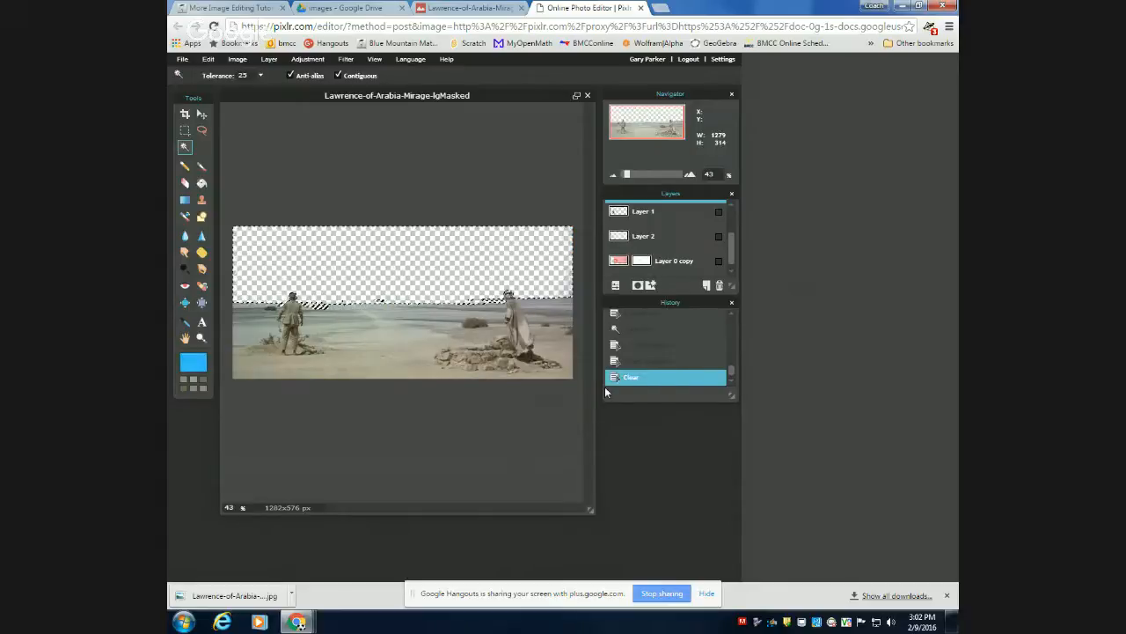
Fill the cleared sky with the blue using the Paint bucket, raising its tolerance to 100 for the second fill.
click(201, 184)
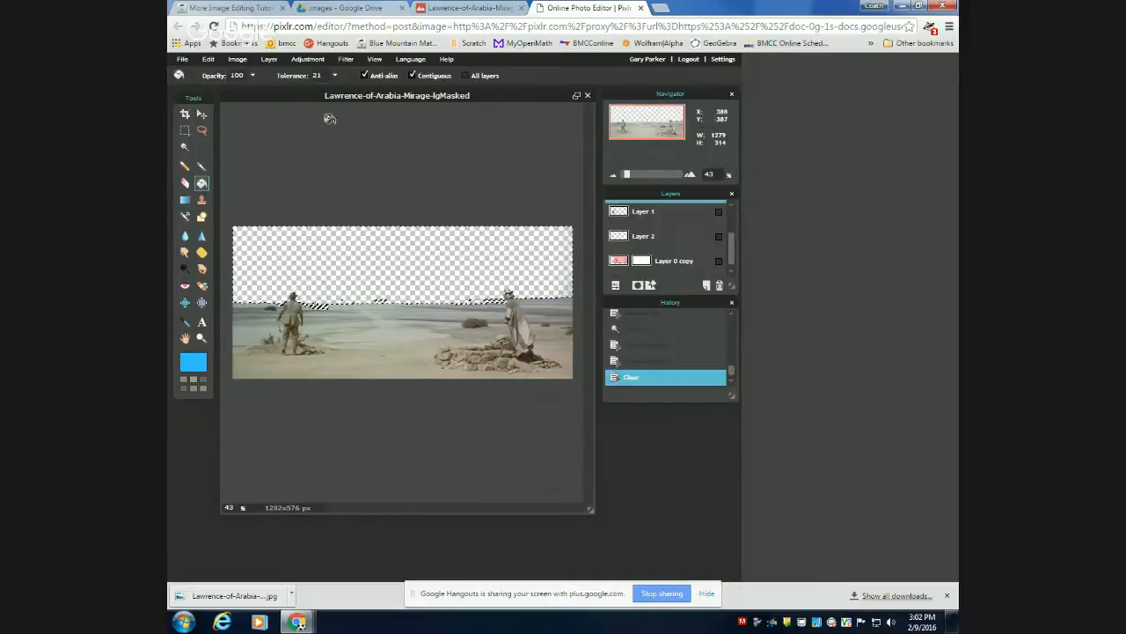
click(399, 235)
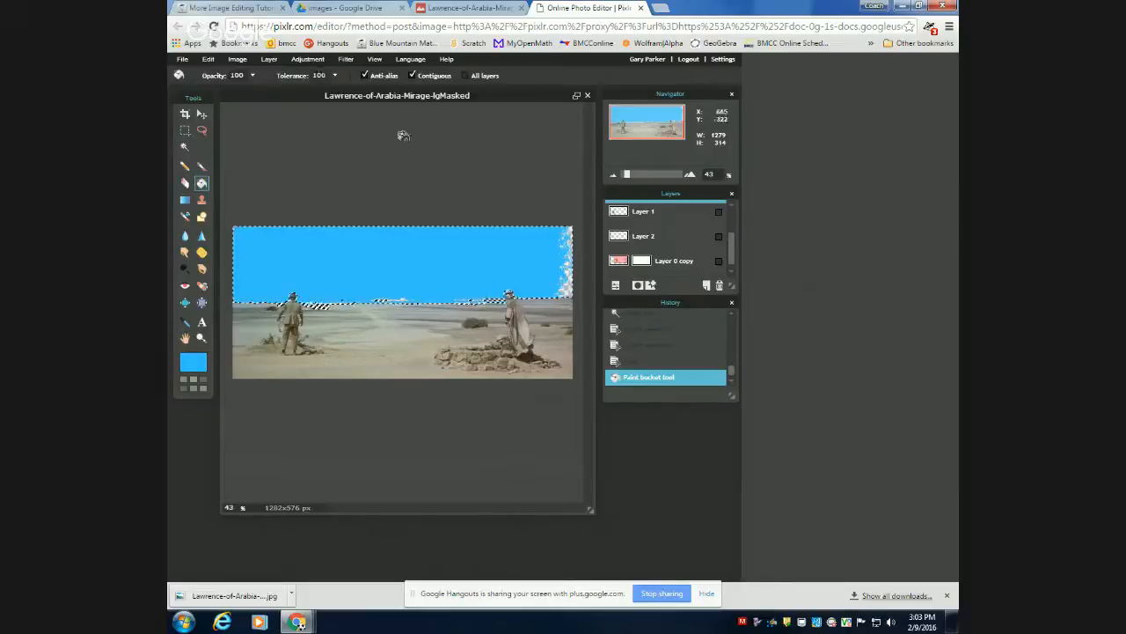
click(412, 251)
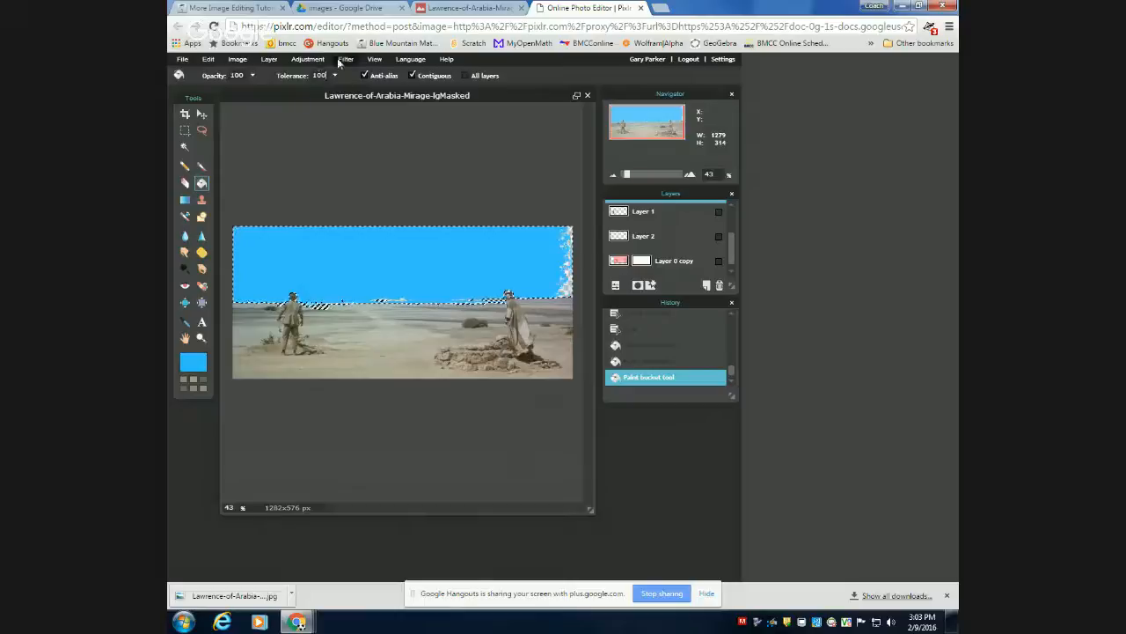
Set the Paint bucket tolerance to 255 and fill the sky selection again to cover the remaining edge patches.
click(334, 76)
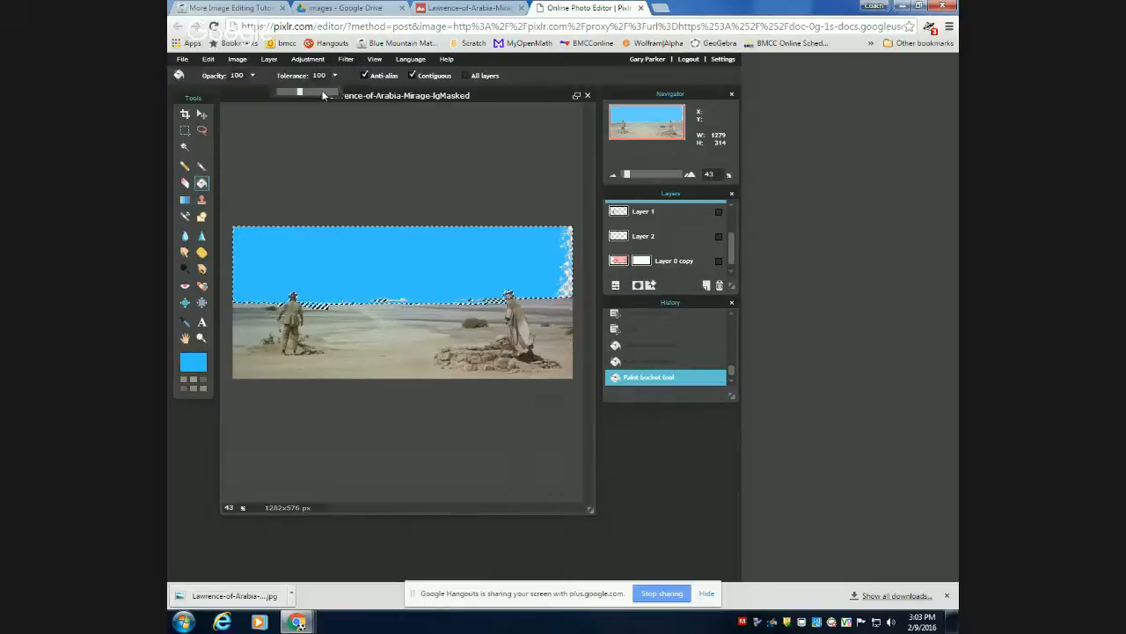
drag(322, 96, 338, 91)
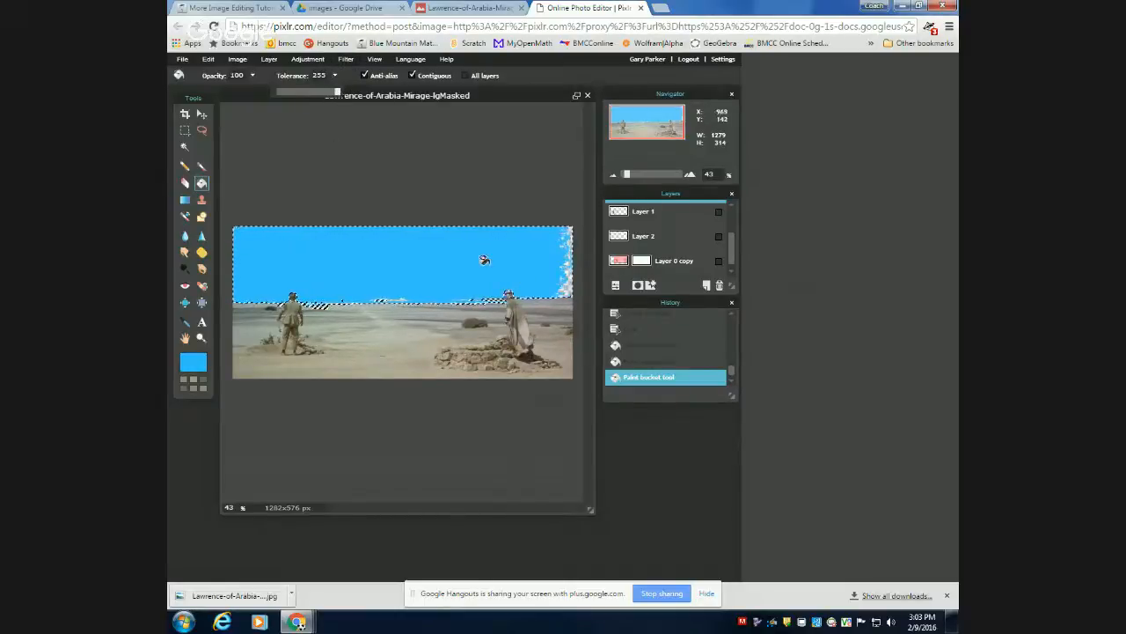
click(456, 254)
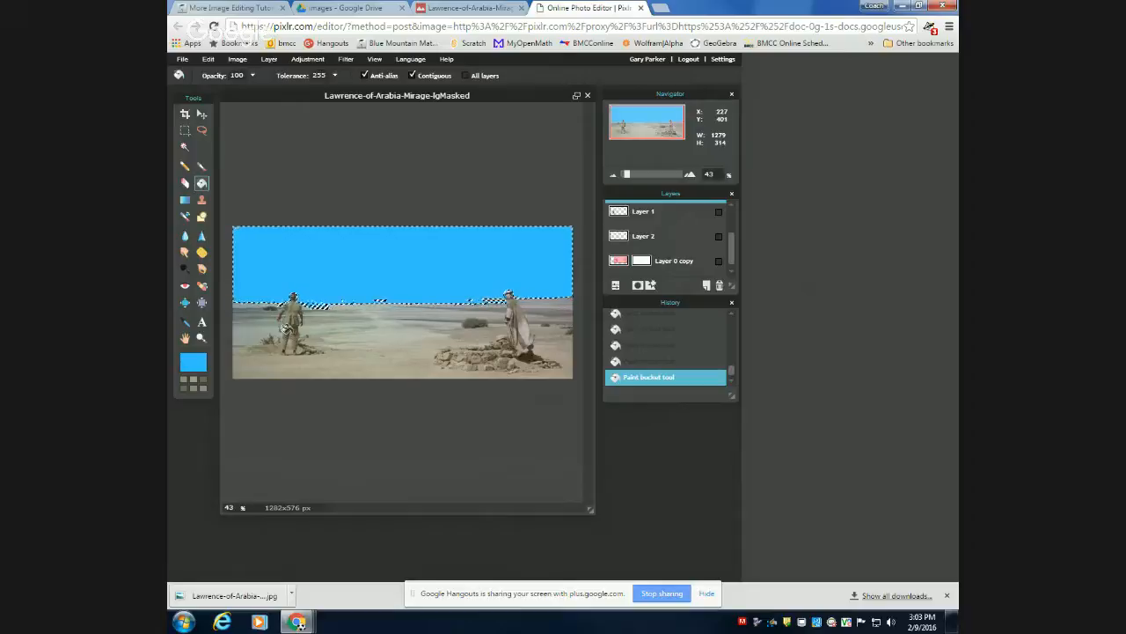
Set the main colour to a teal of RGB 67, 157, 135 and fill the selected sky with it.
click(192, 363)
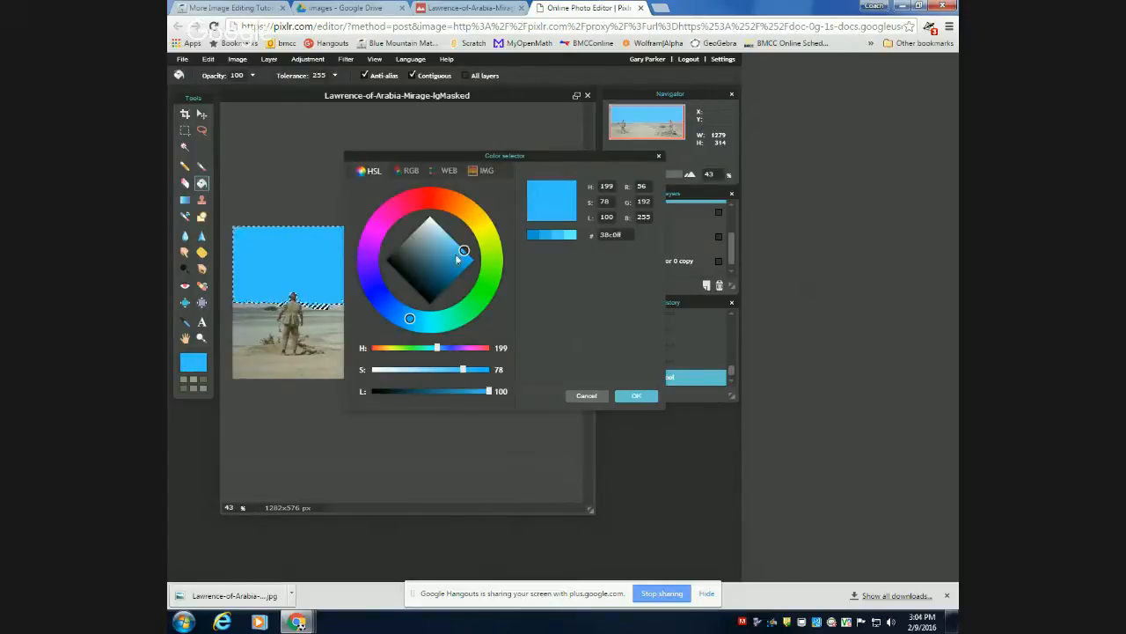
drag(465, 249, 455, 237)
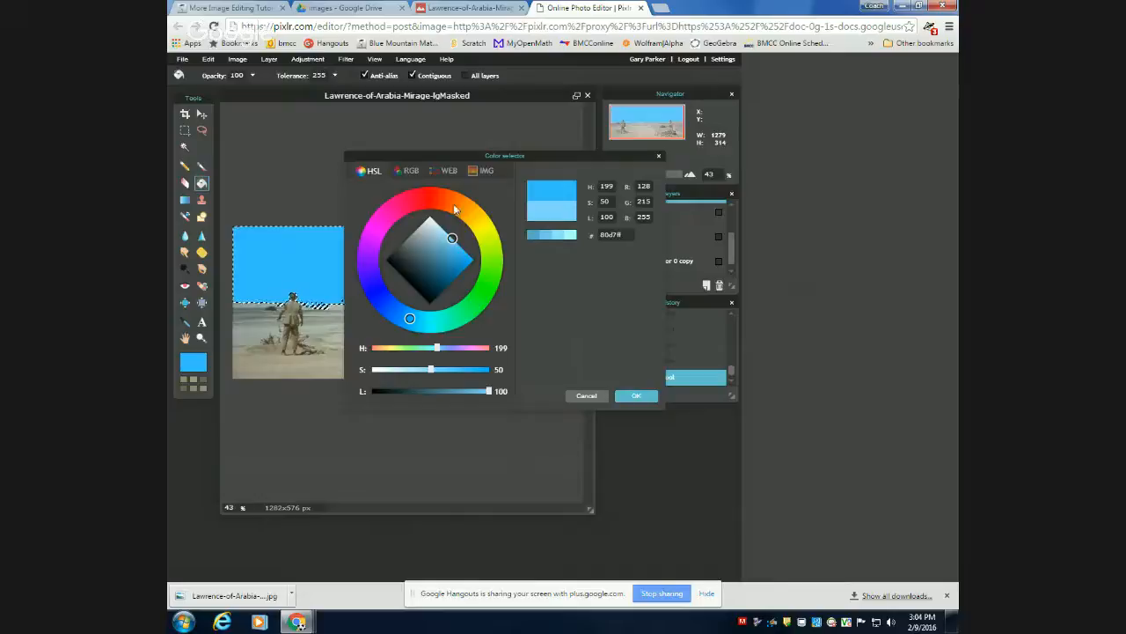
click(407, 171)
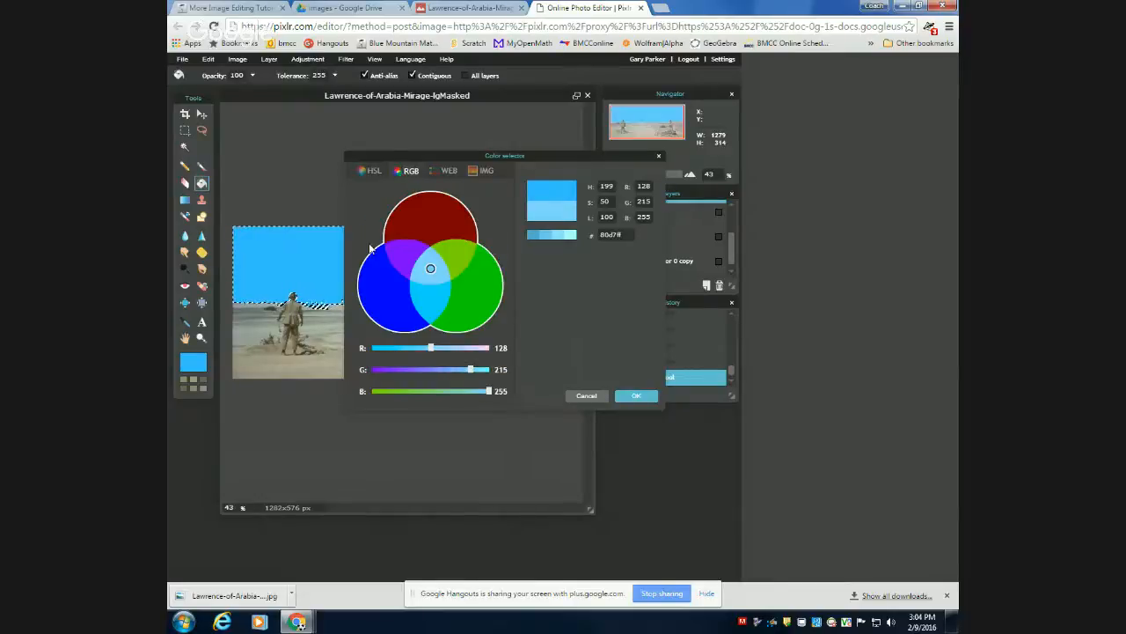
click(424, 392)
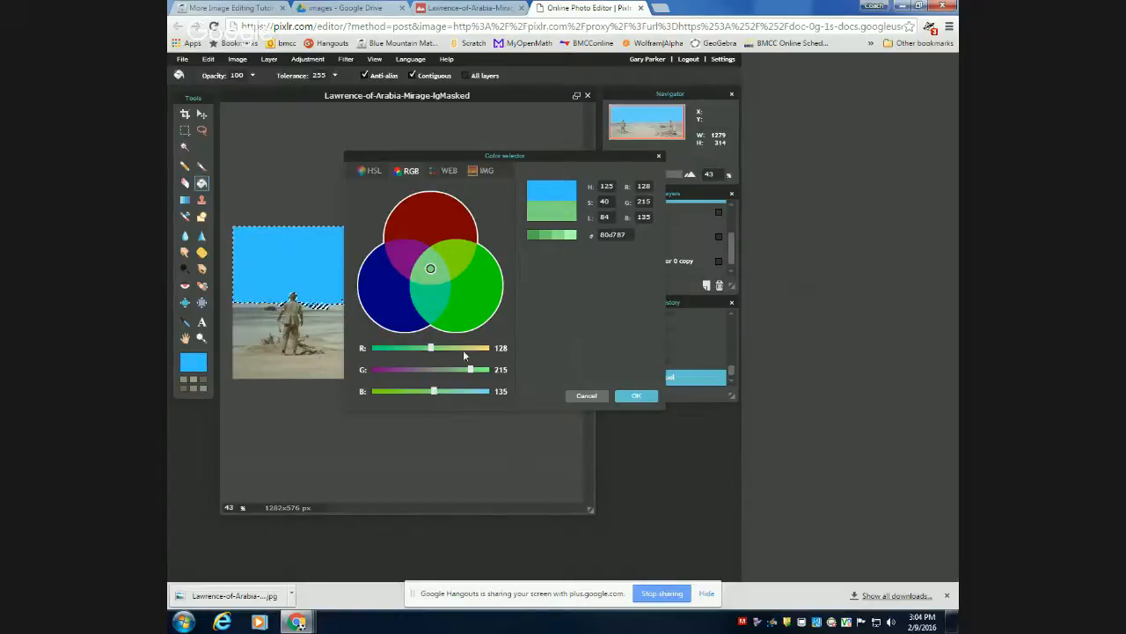
click(464, 349)
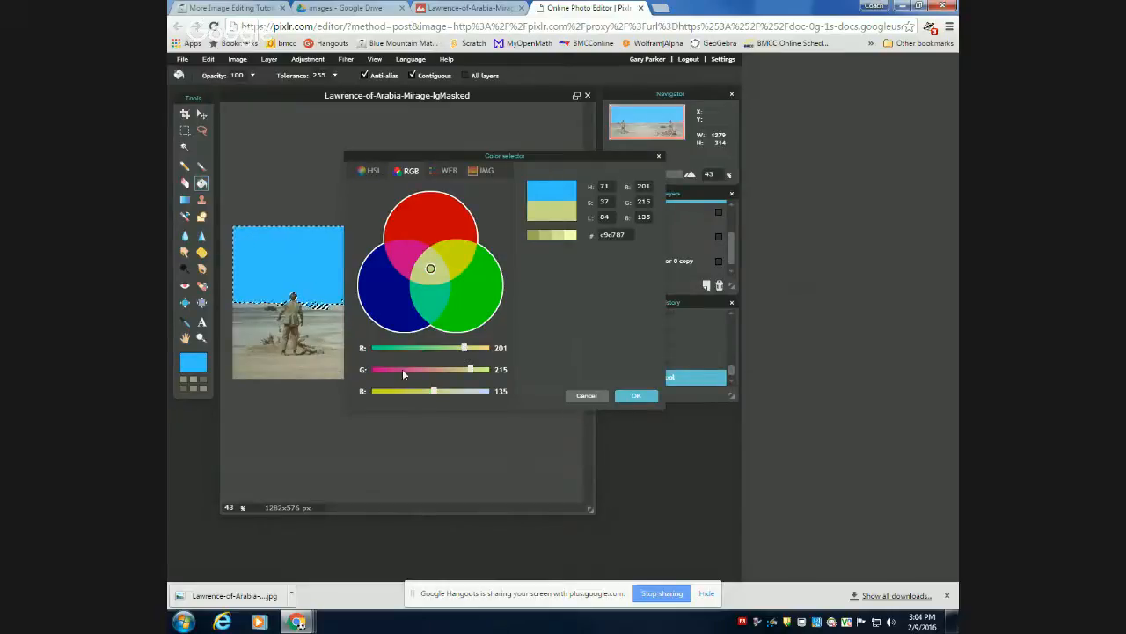
click(430, 371)
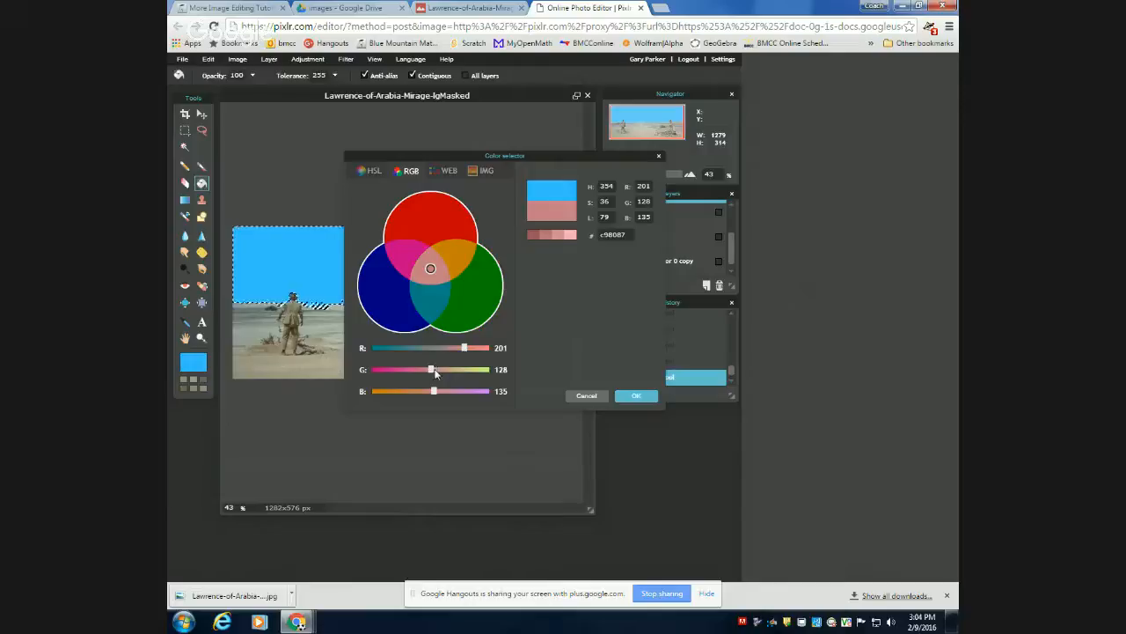
drag(433, 370, 443, 369)
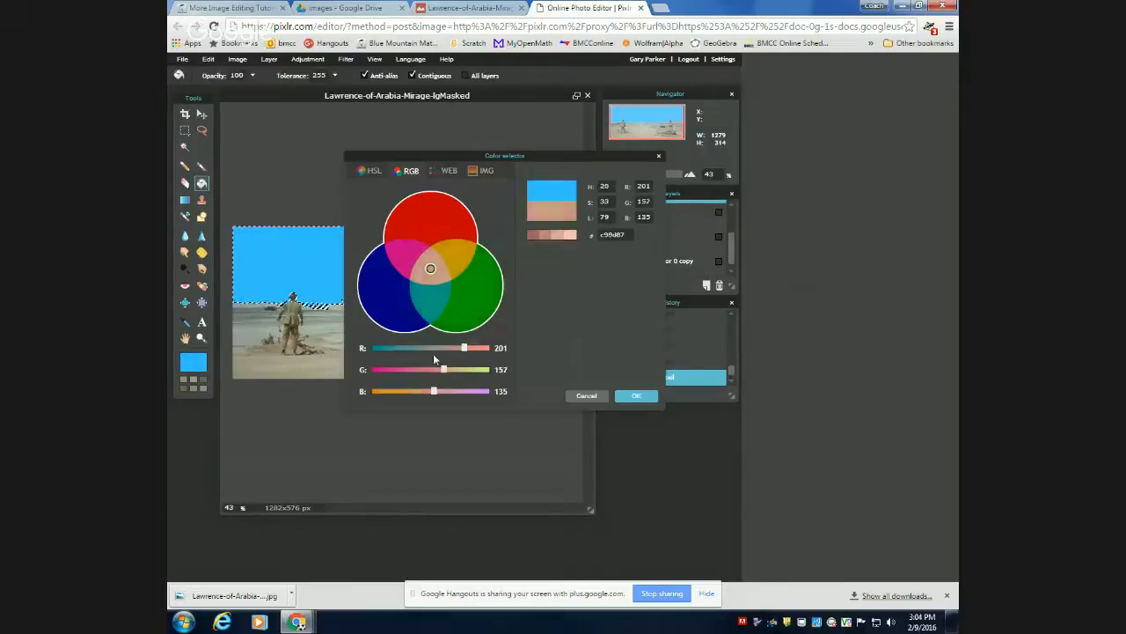
click(404, 349)
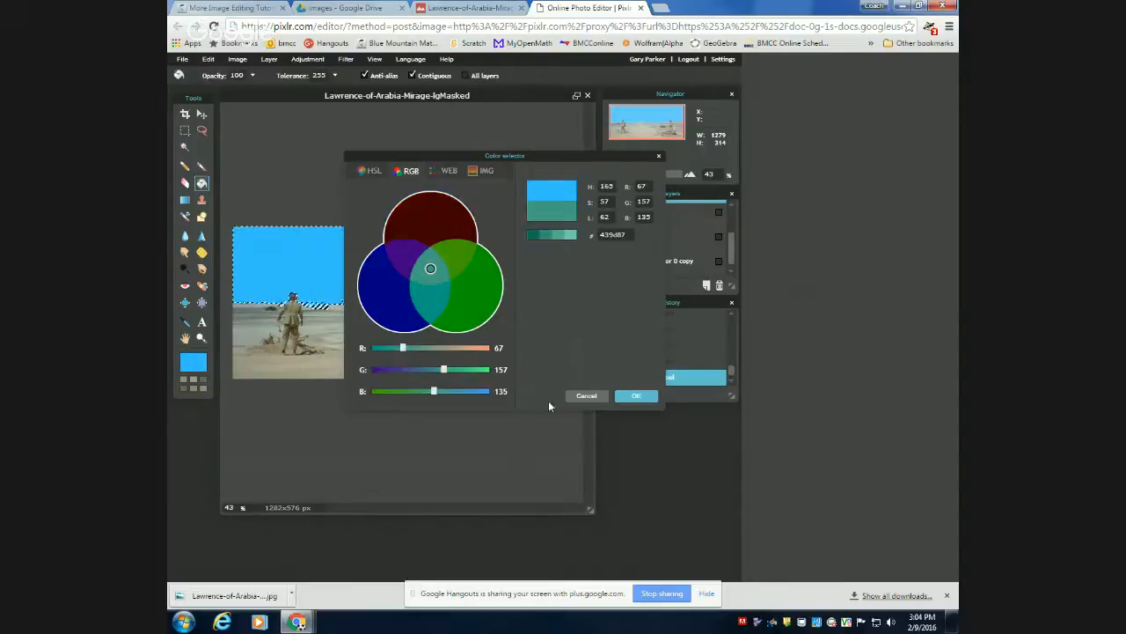
click(637, 395)
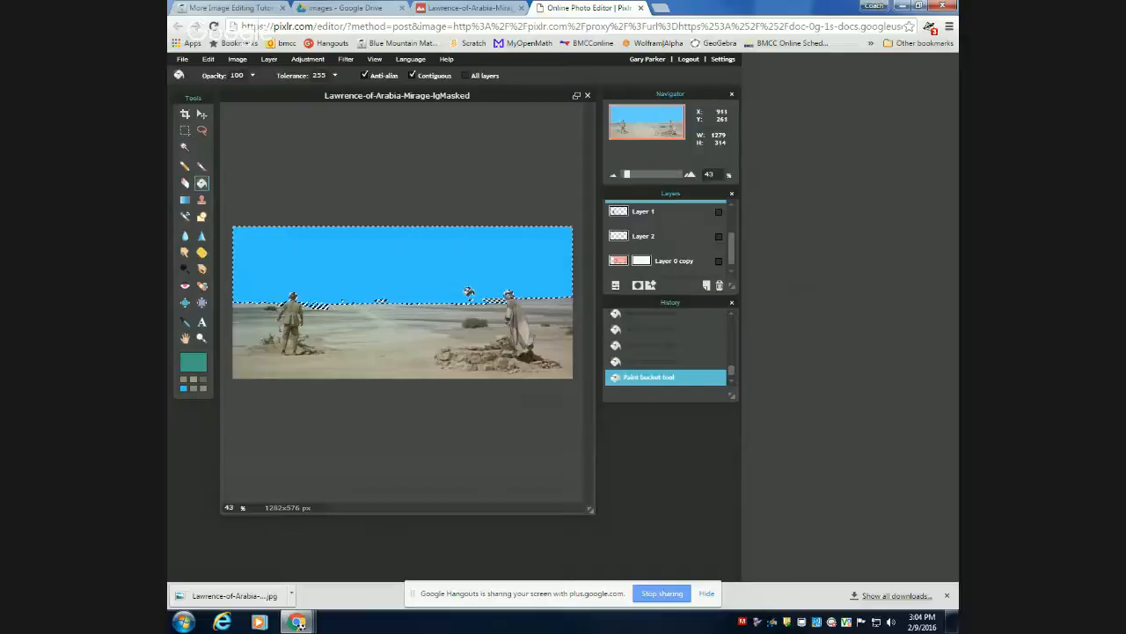
click(405, 276)
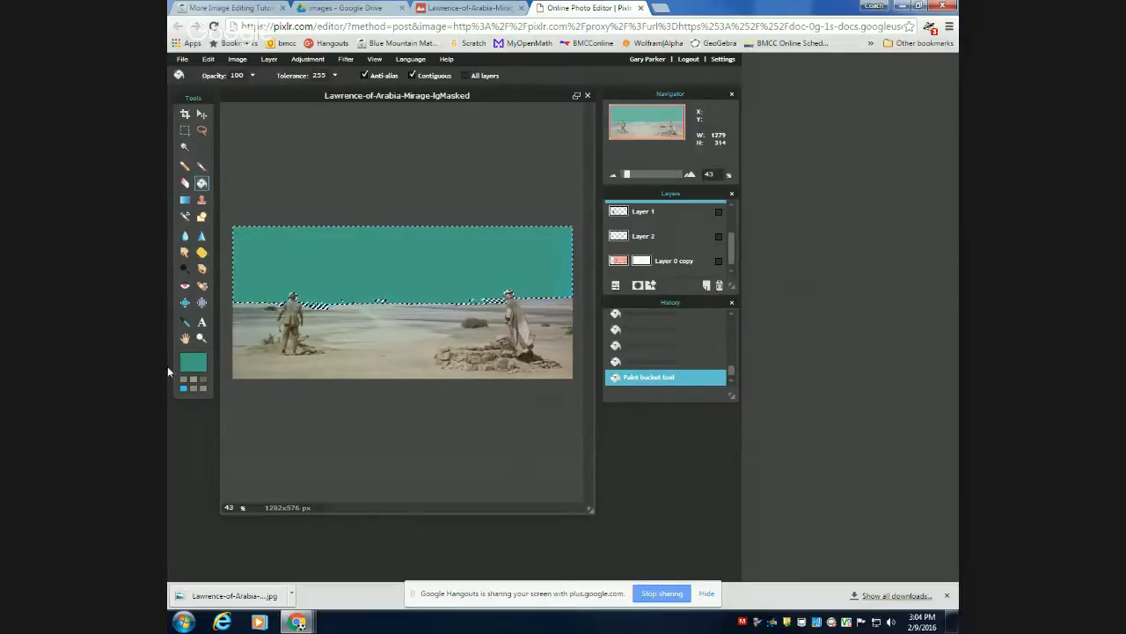
Switch the main colour back to the recently used bright blue and refill the sky with it.
click(182, 388)
click(313, 258)
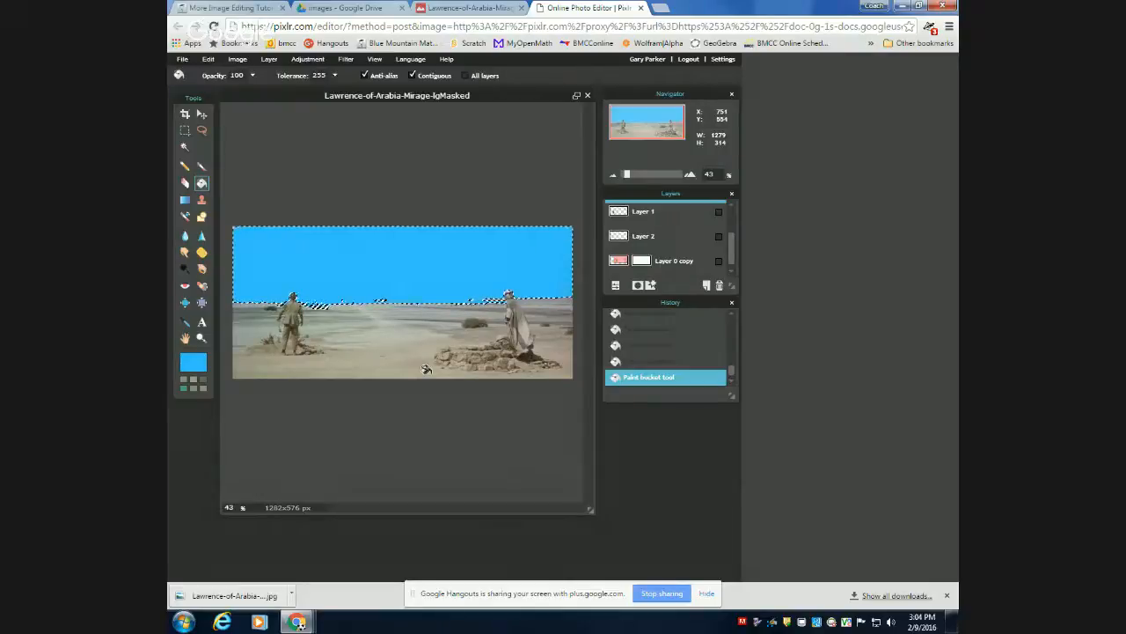
Fill the selected sky with the white-to-black linear gradient, and refill it upward from the horizon with the gradient's start colour changed to RGB 88, 255, 255.
click(185, 201)
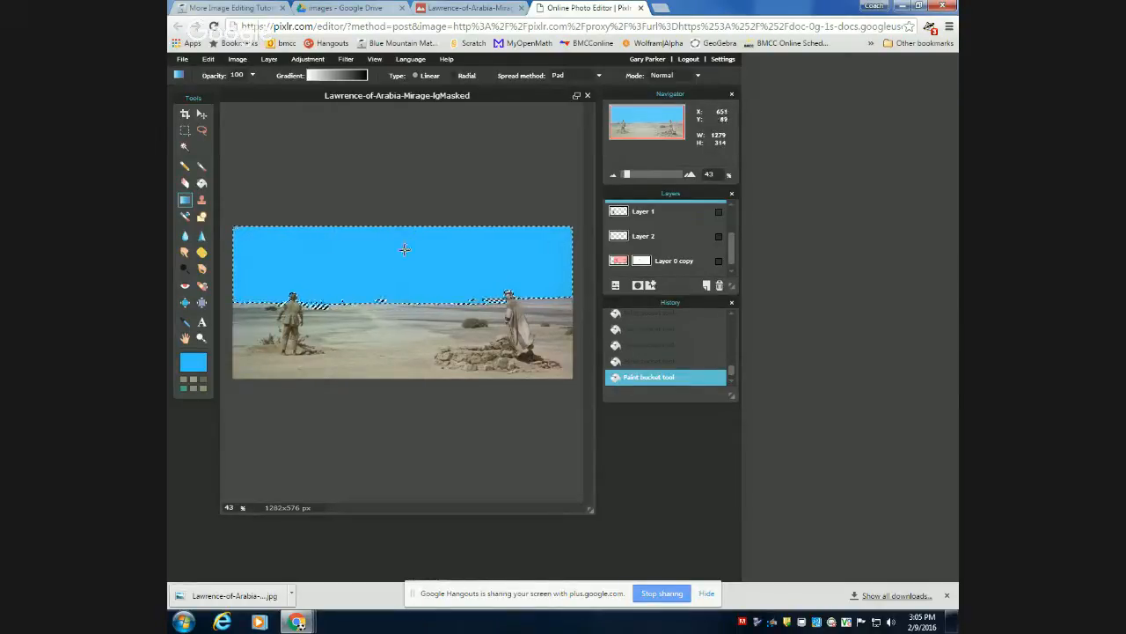
drag(406, 293, 406, 305)
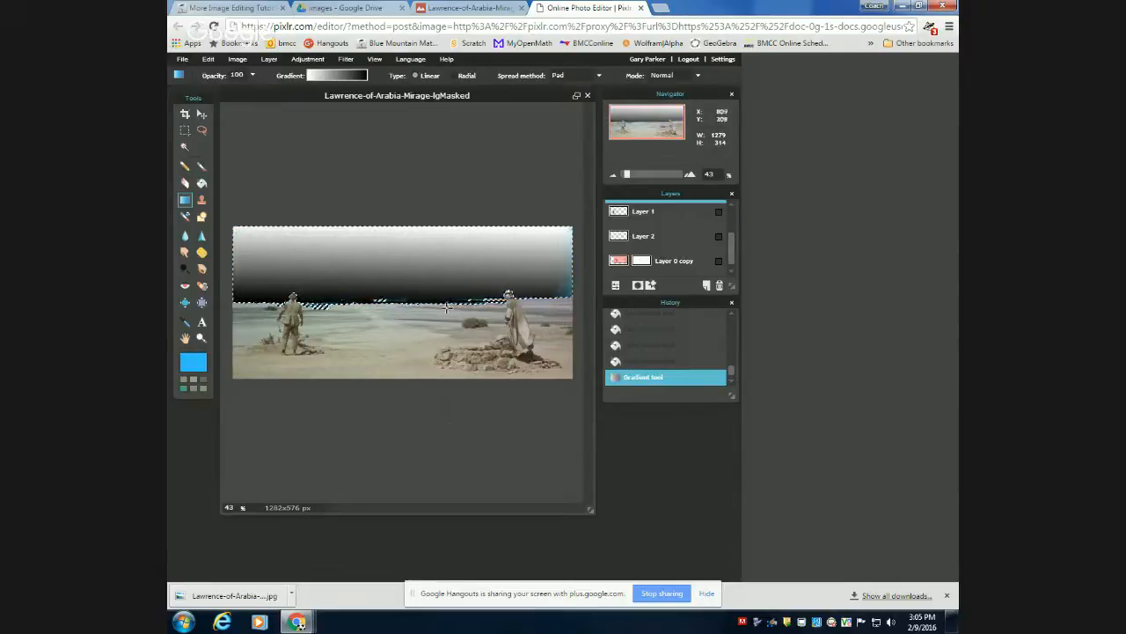
click(327, 78)
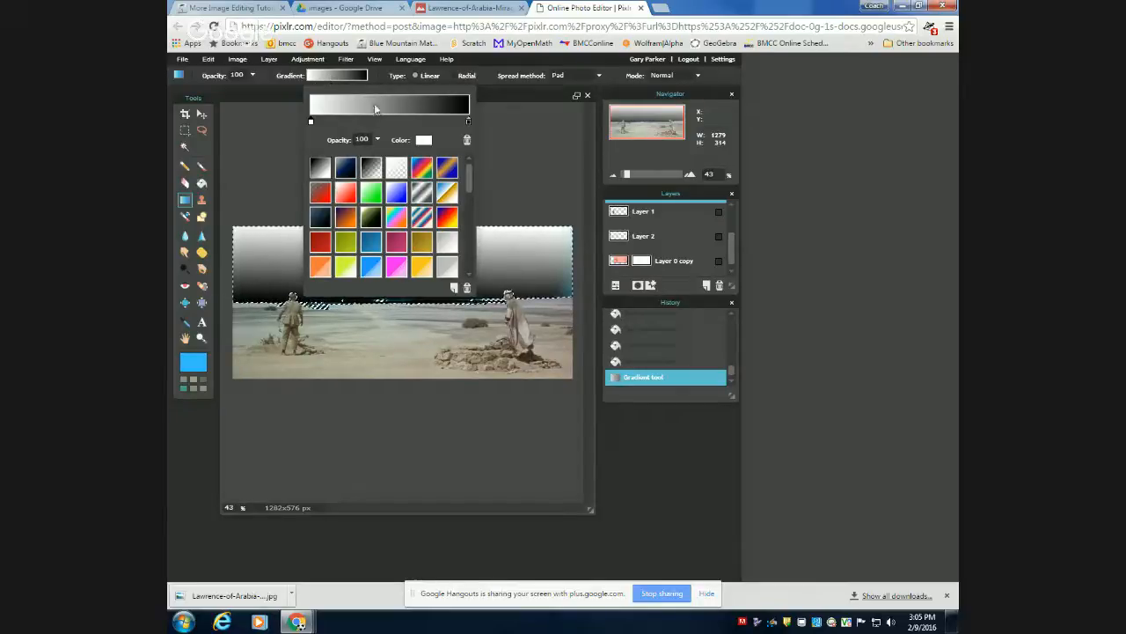
click(424, 140)
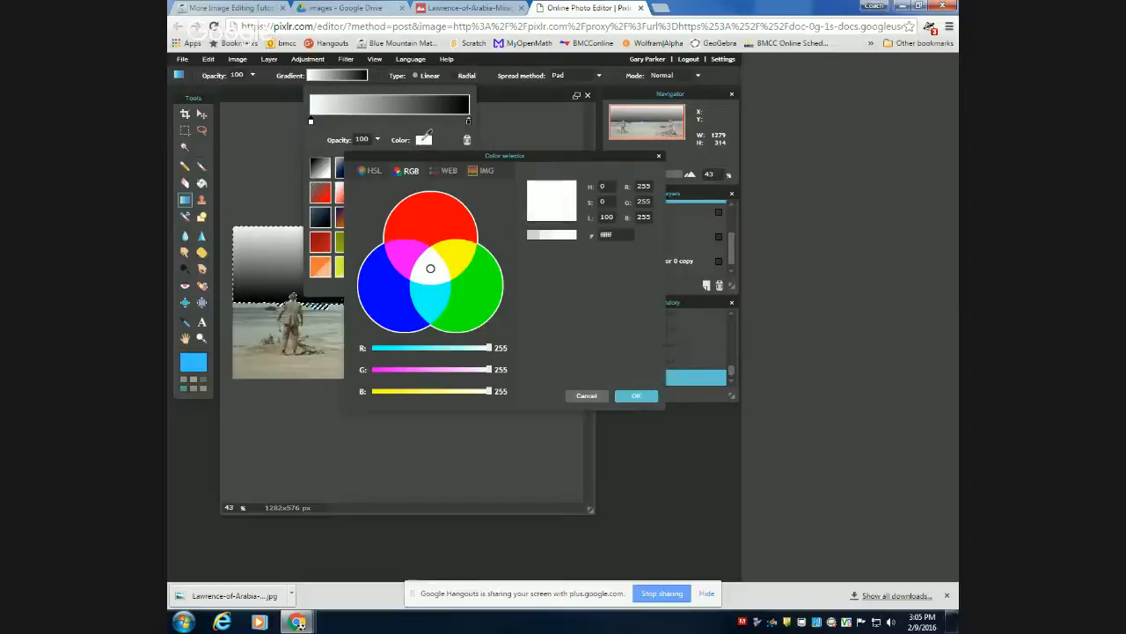
click(412, 349)
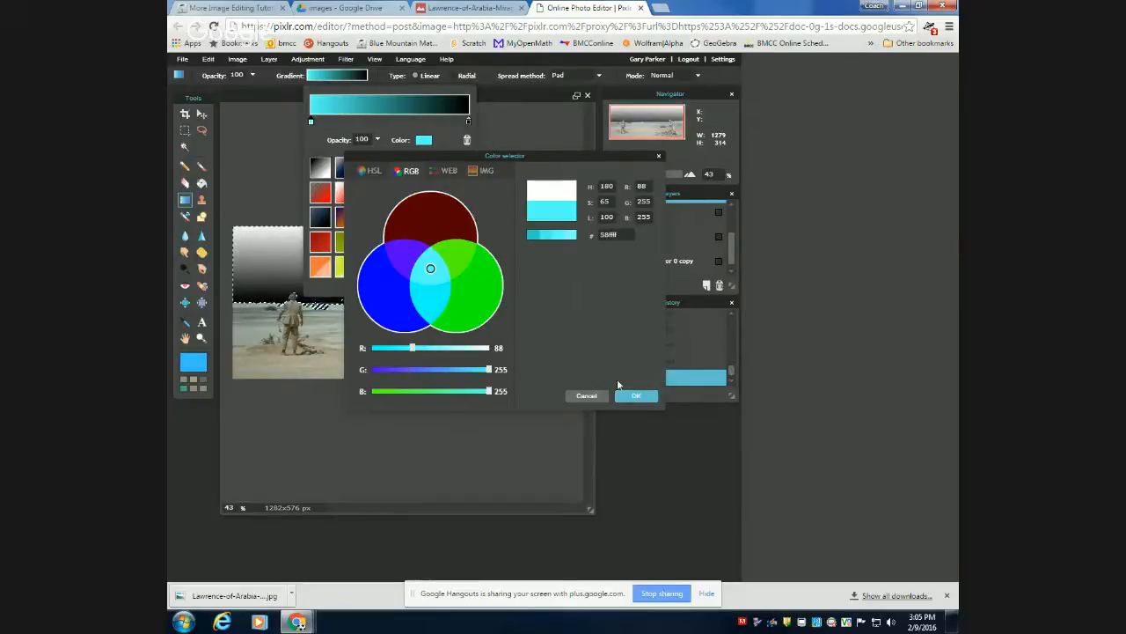
click(634, 395)
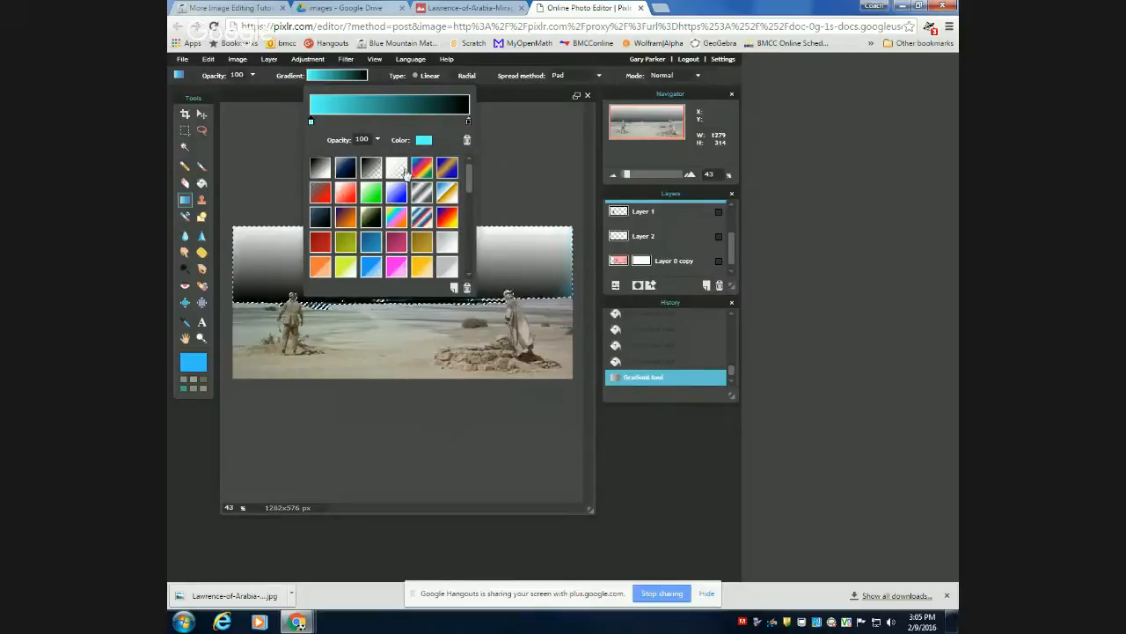
click(475, 100)
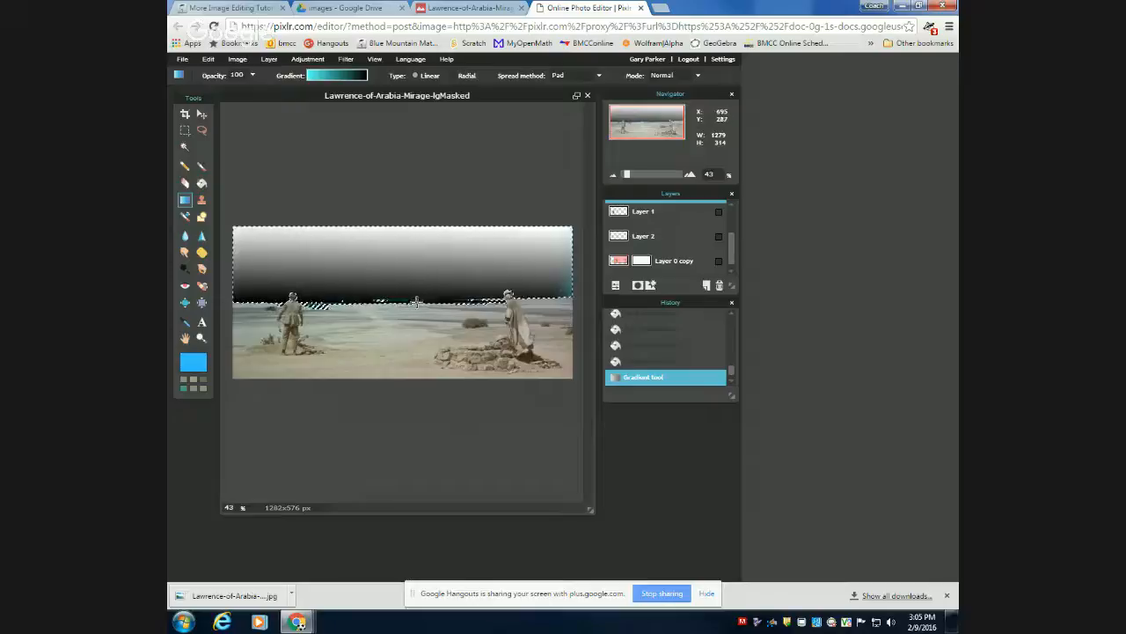
drag(415, 303, 420, 226)
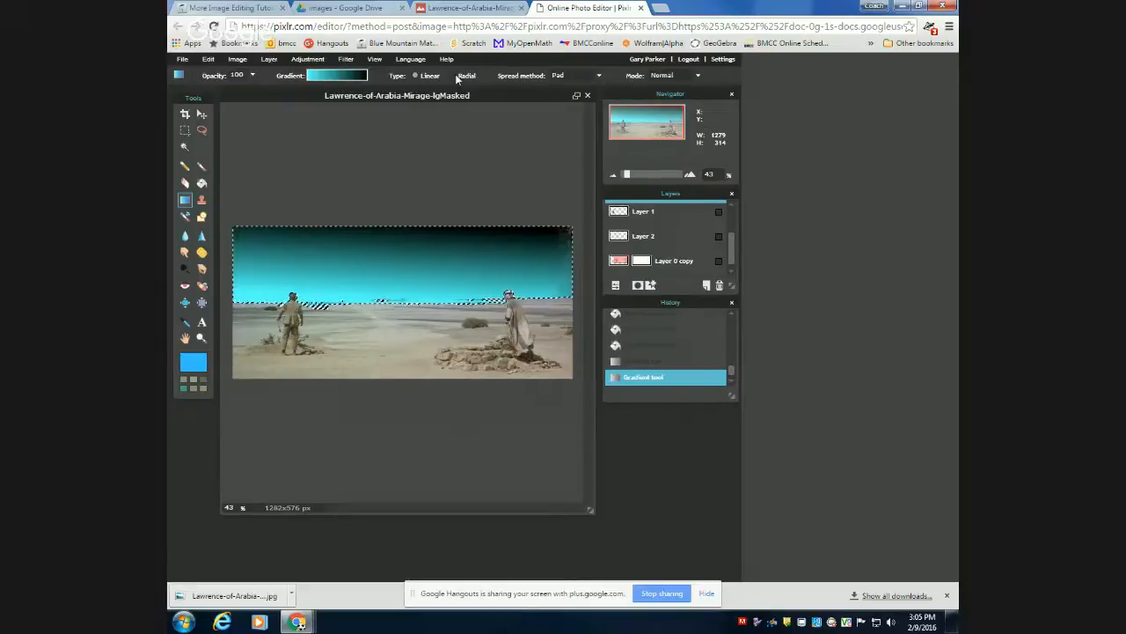
Try several of the gradient presets and choose the one fading from white to transparent.
click(343, 80)
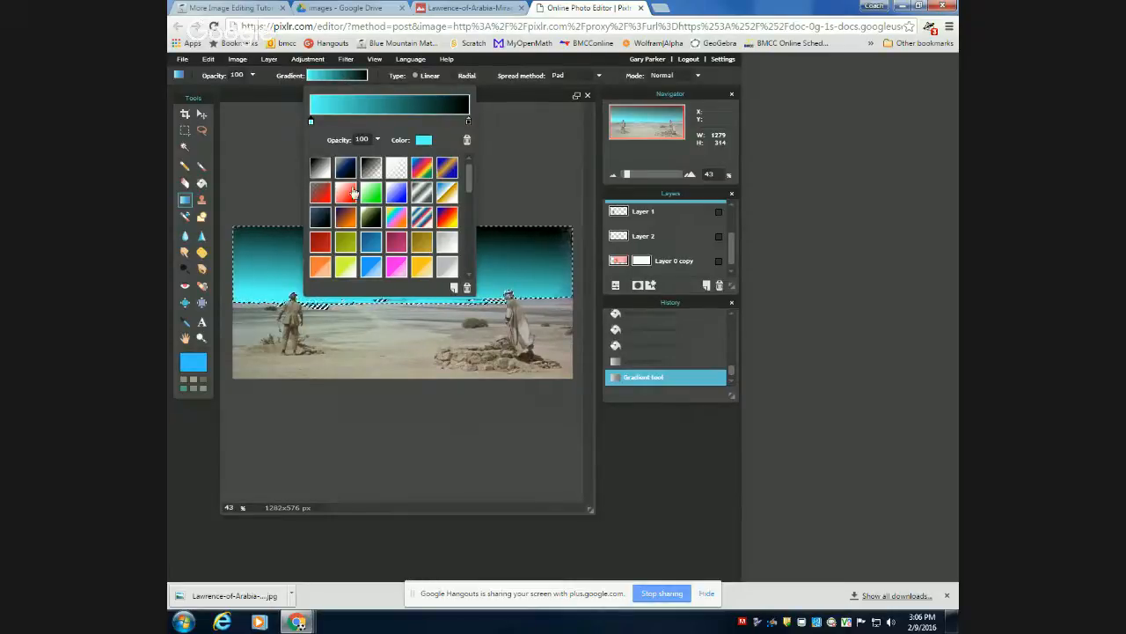
click(370, 170)
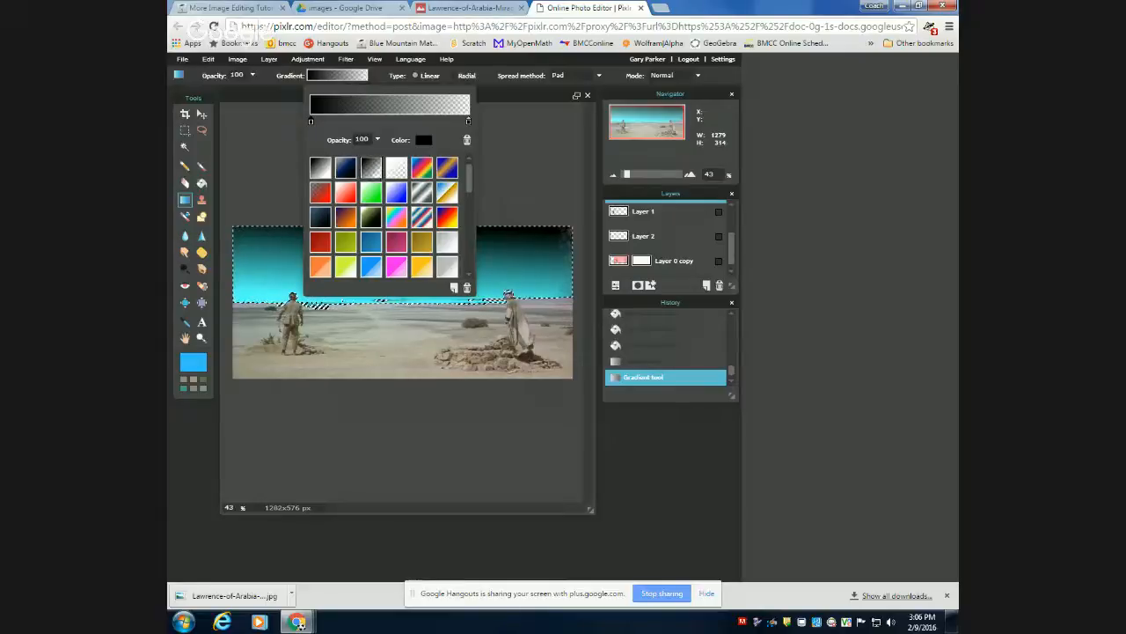
click(346, 175)
click(321, 172)
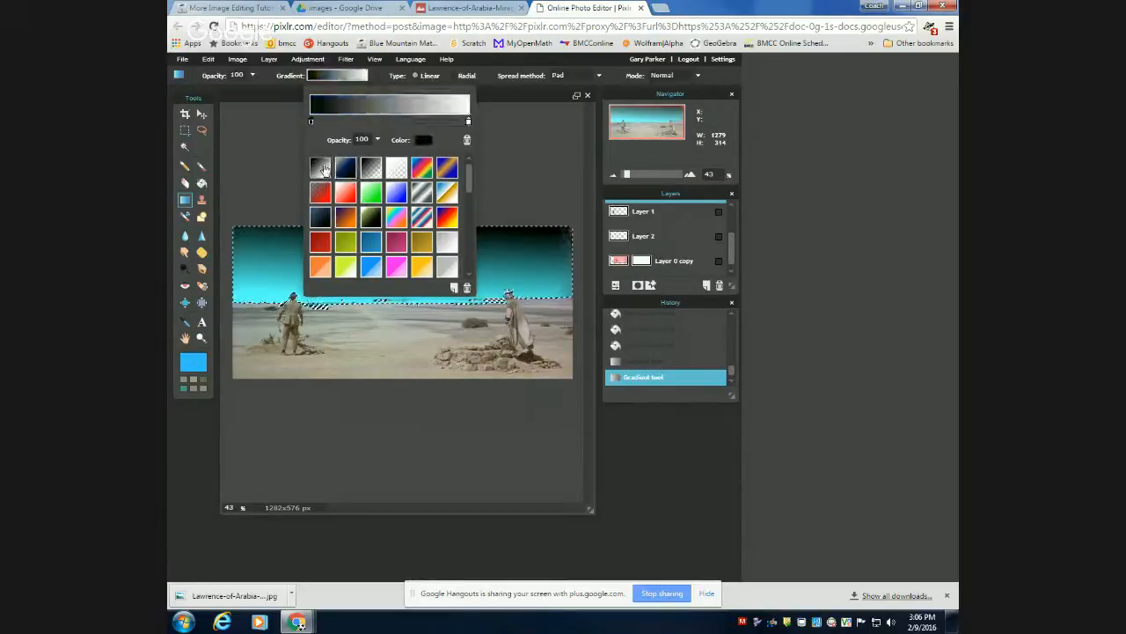
click(323, 193)
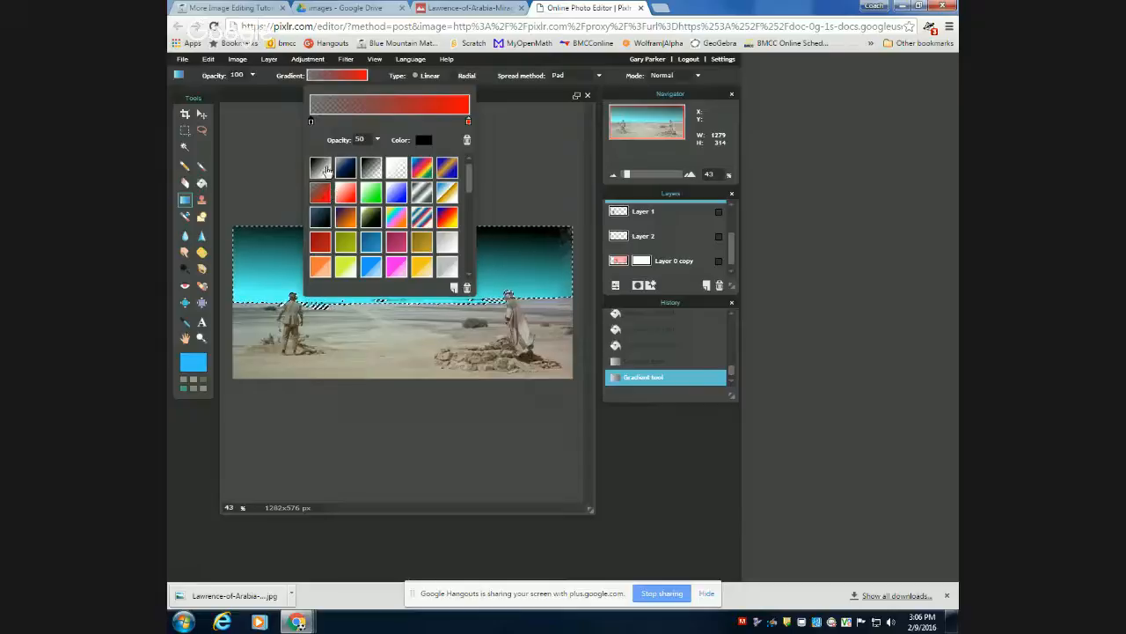
click(322, 168)
click(395, 169)
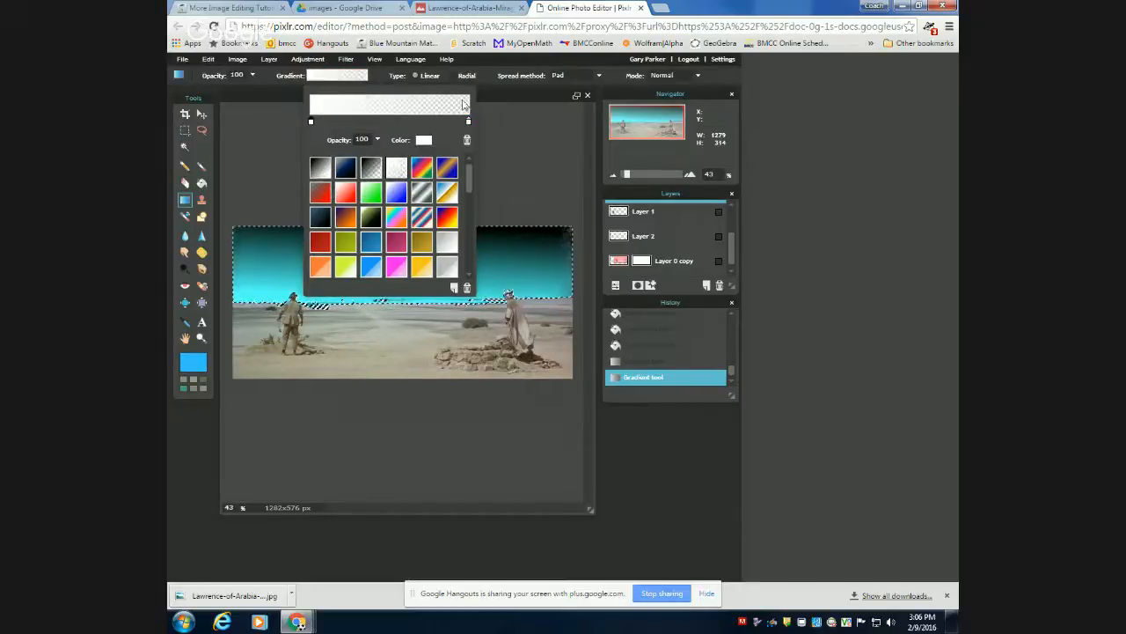
Set the gradient's start colour to RGB 61, 255, 255 and apply it over the sky, upward from the horizon and diagonally.
click(424, 140)
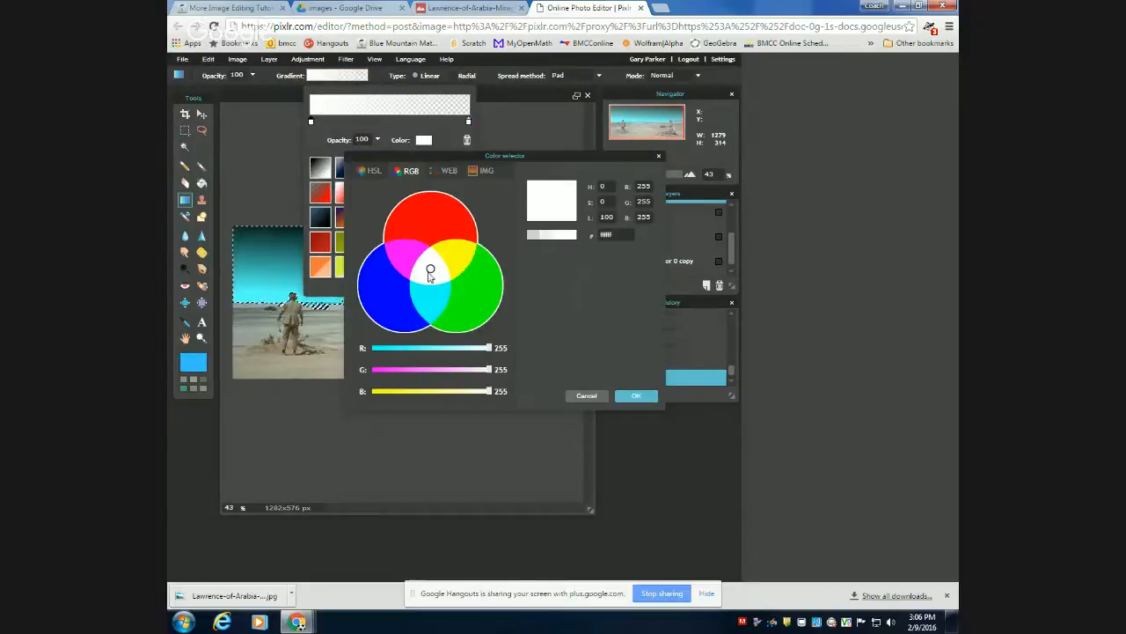
click(400, 347)
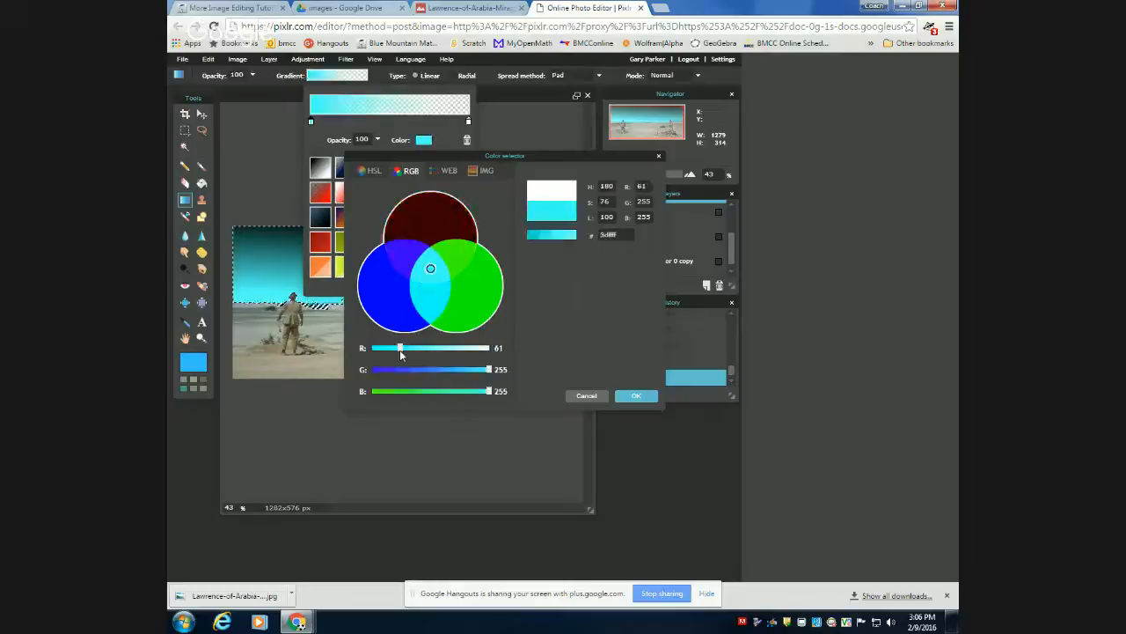
click(637, 395)
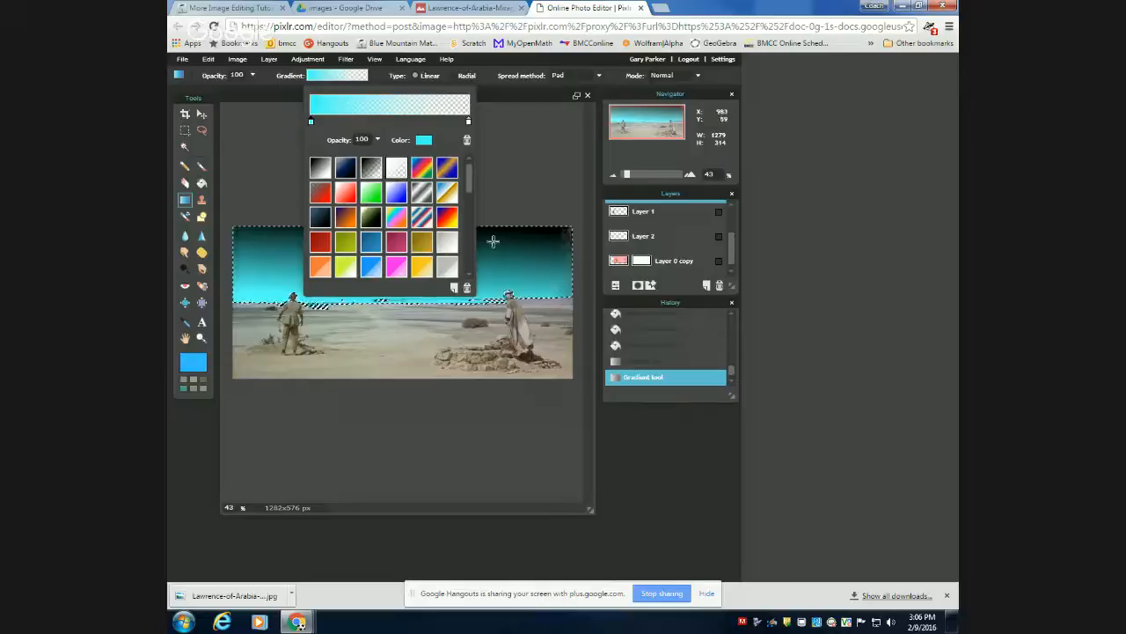
click(496, 65)
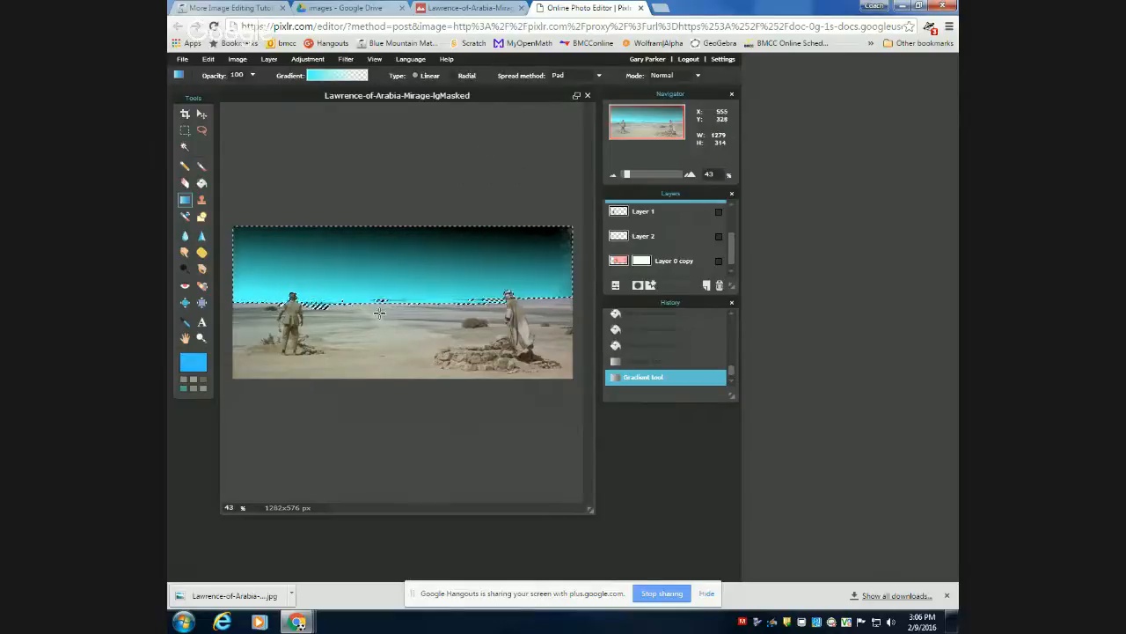
drag(390, 315, 408, 211)
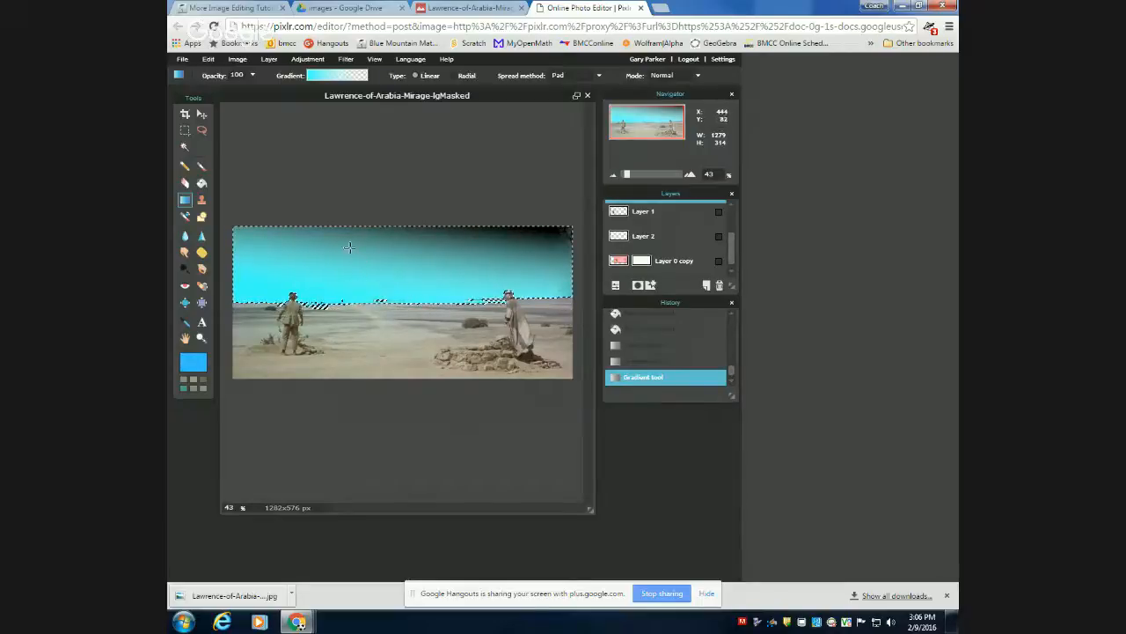
drag(362, 299, 328, 231)
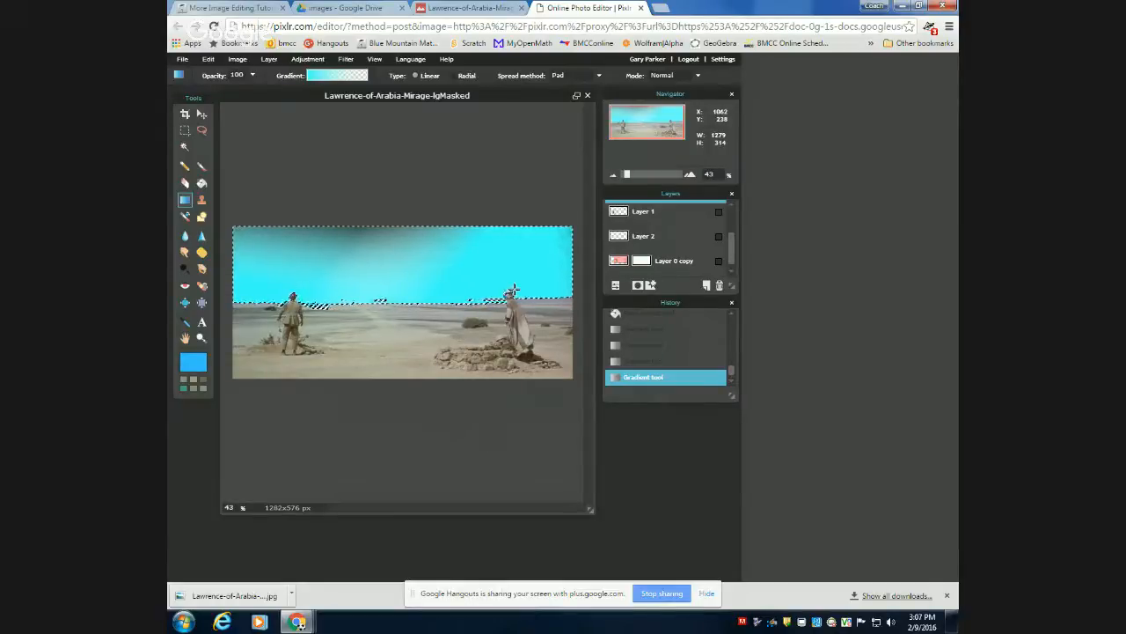
Clear the gradient fills from the selected sky area.
key(Delete)
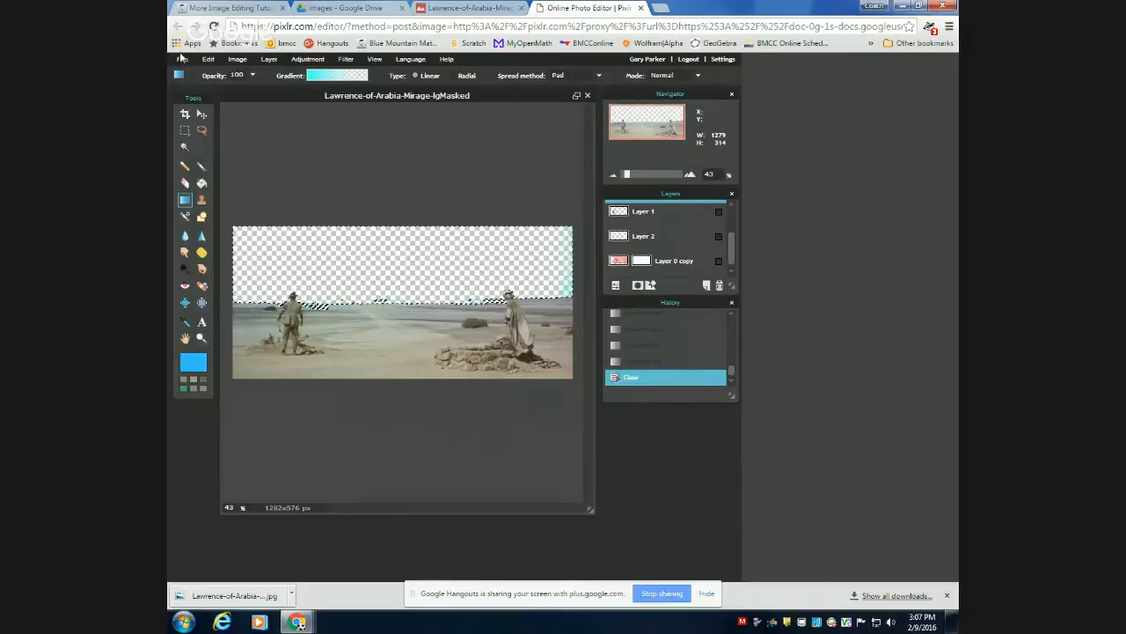
Switch to Google Drive, open UpBluesOriginal.jpg from the cs120 images folder in its own tab and download it.
click(339, 9)
click(493, 110)
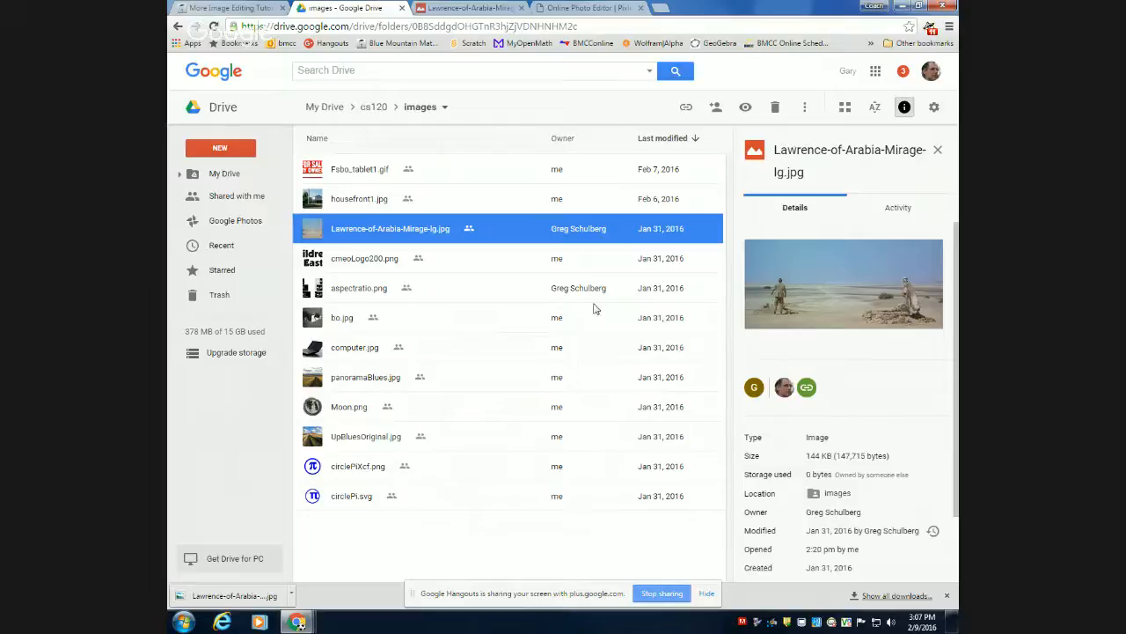
double_click(372, 441)
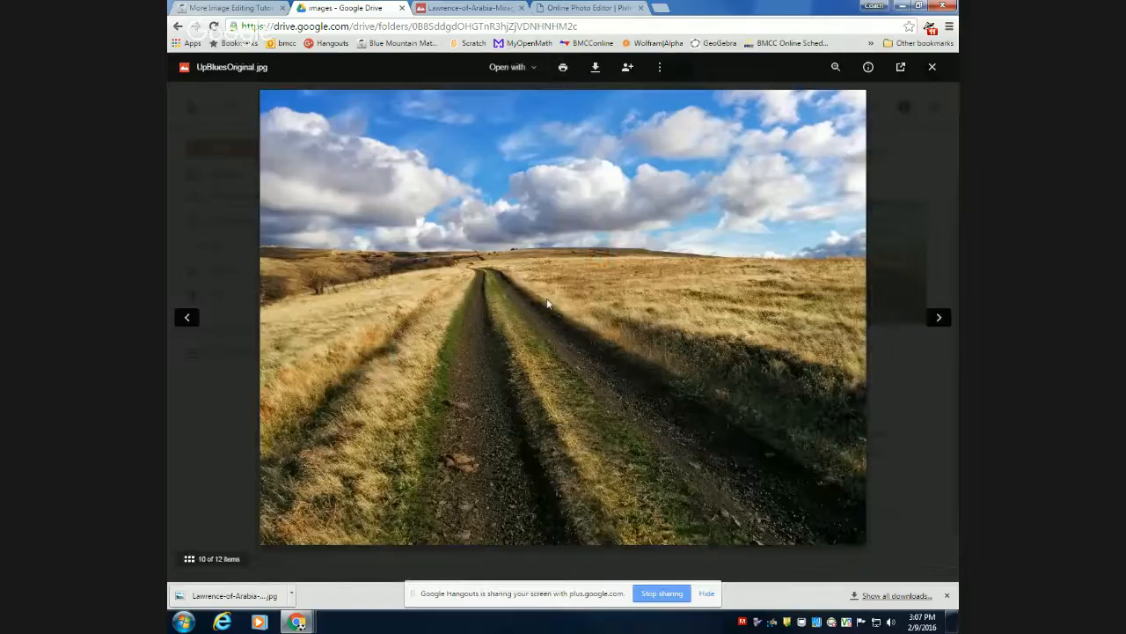
click(596, 68)
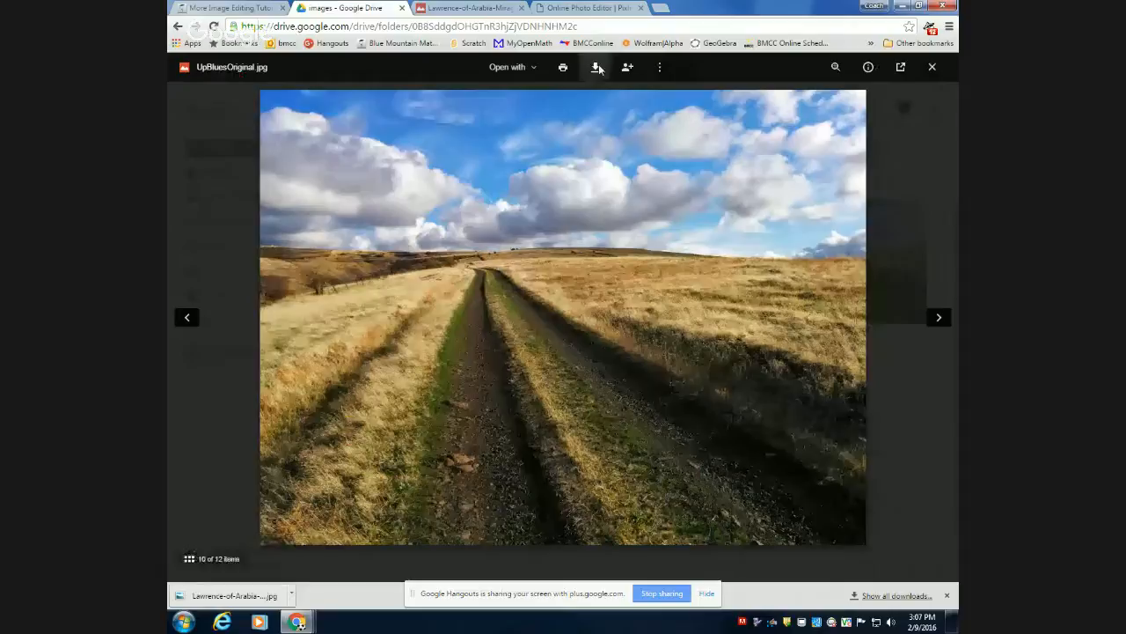
click(902, 67)
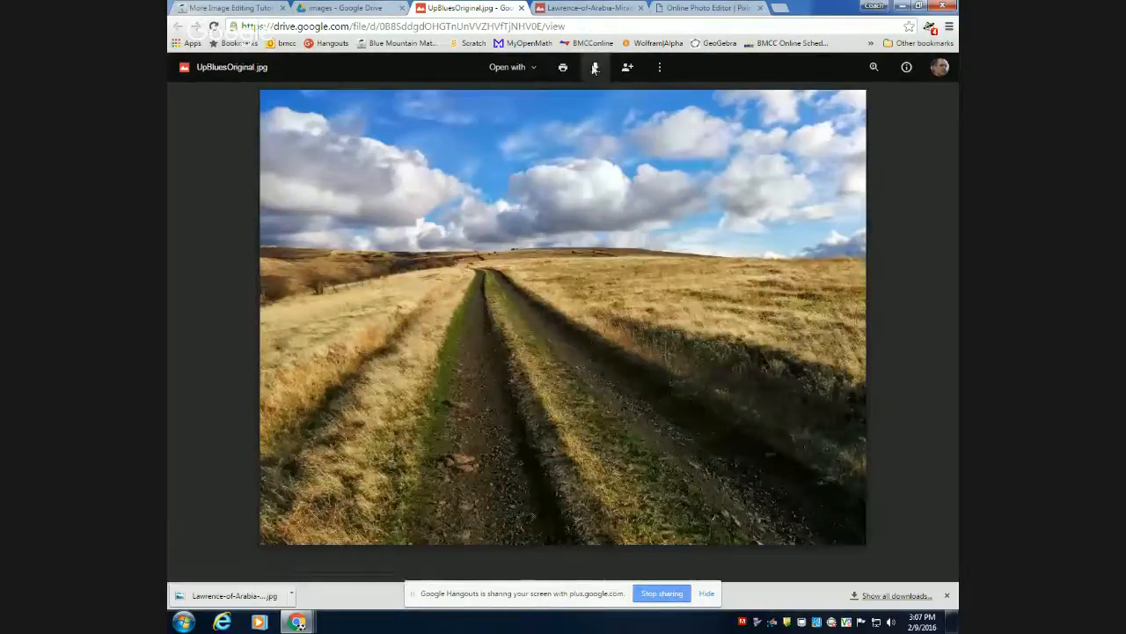
click(595, 67)
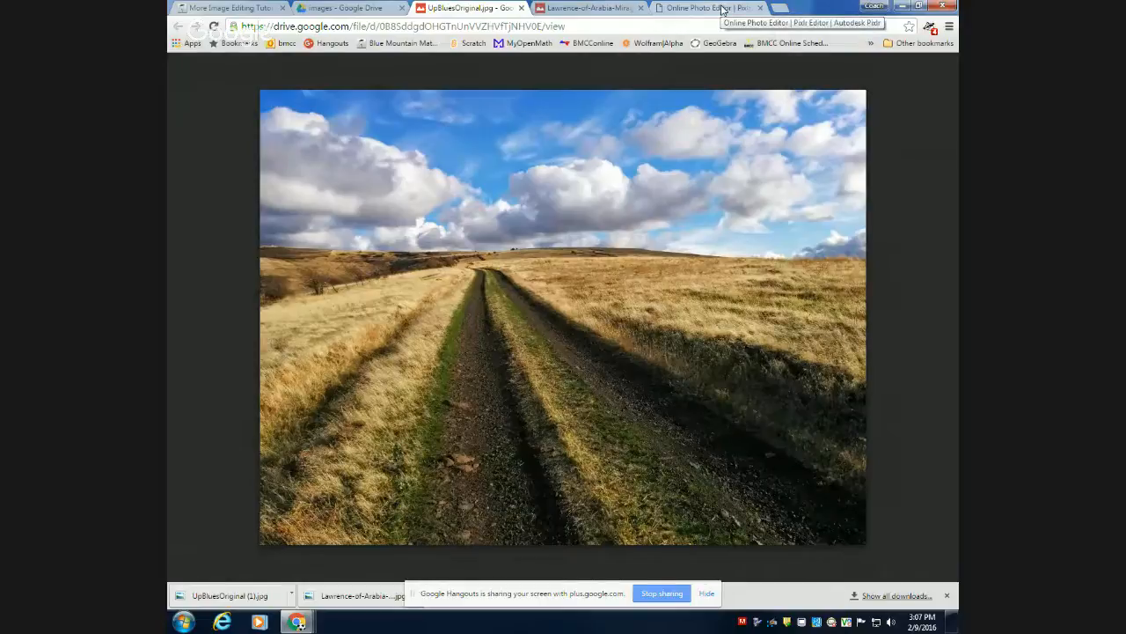
Return to Pixlr and open UpBluesOriginal (1) from the Downloads folder as a separate image.
click(704, 8)
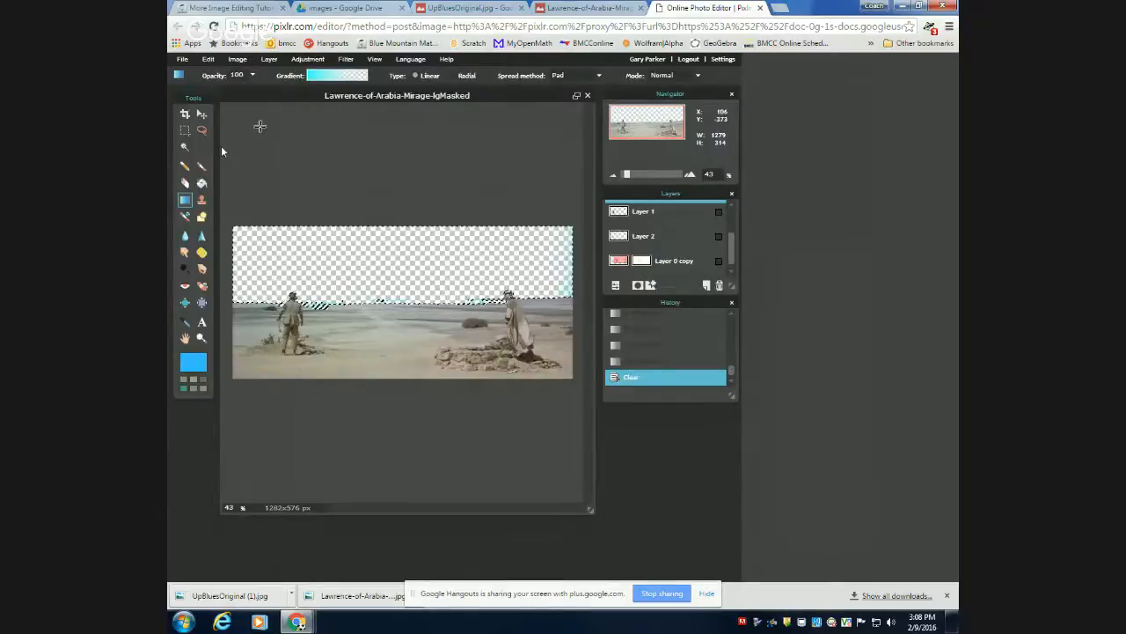
click(269, 59)
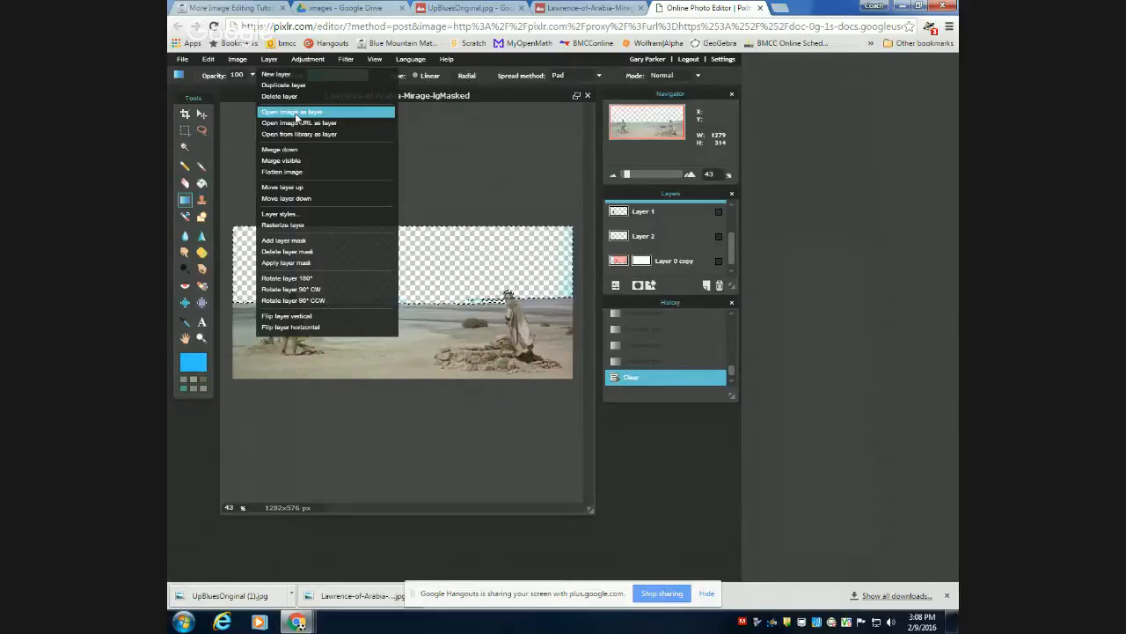
mouse_move(182, 59)
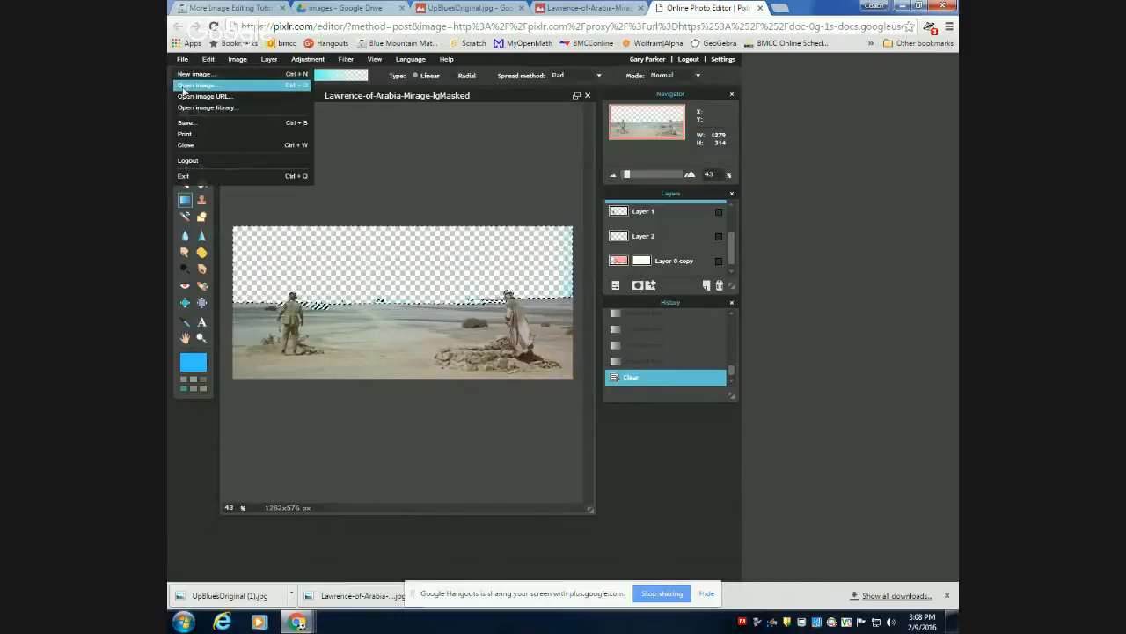
click(183, 87)
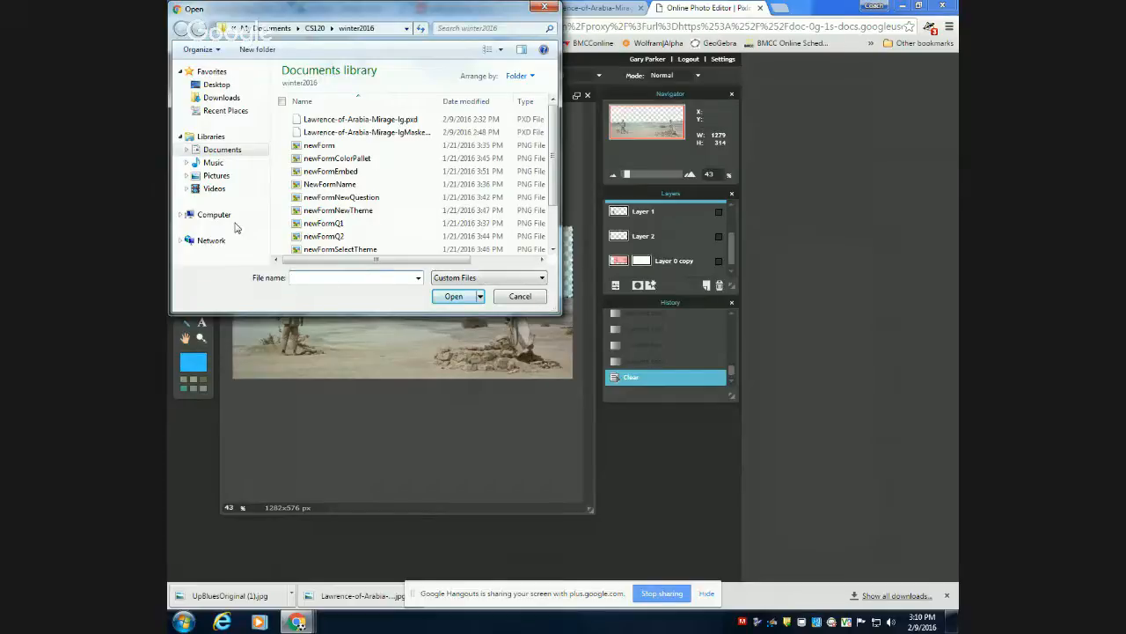
click(244, 100)
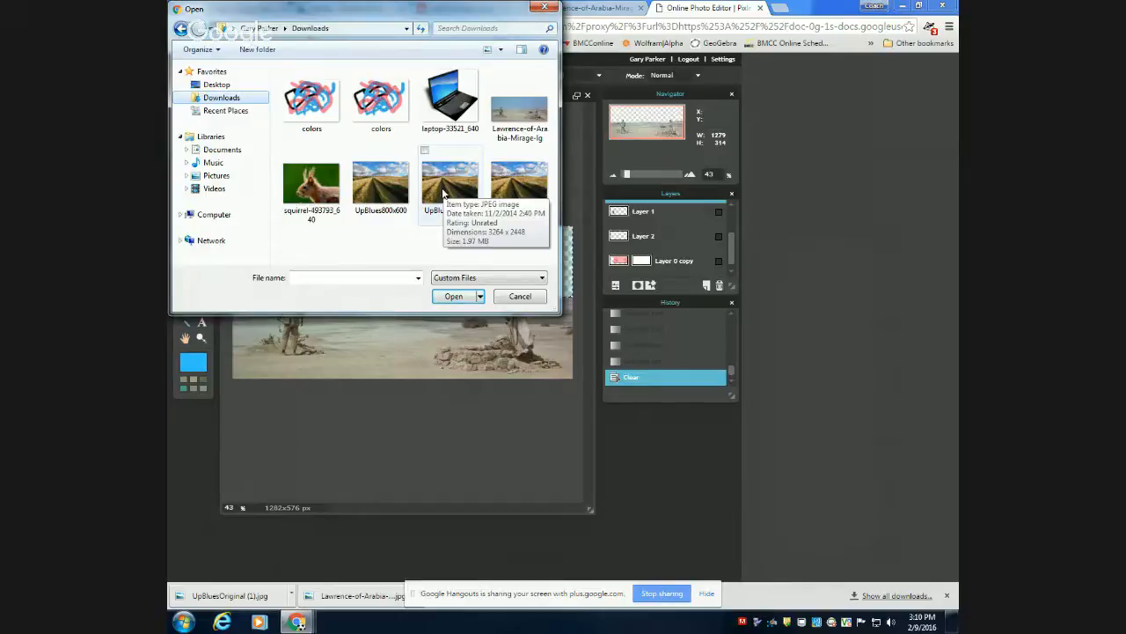
click(445, 193)
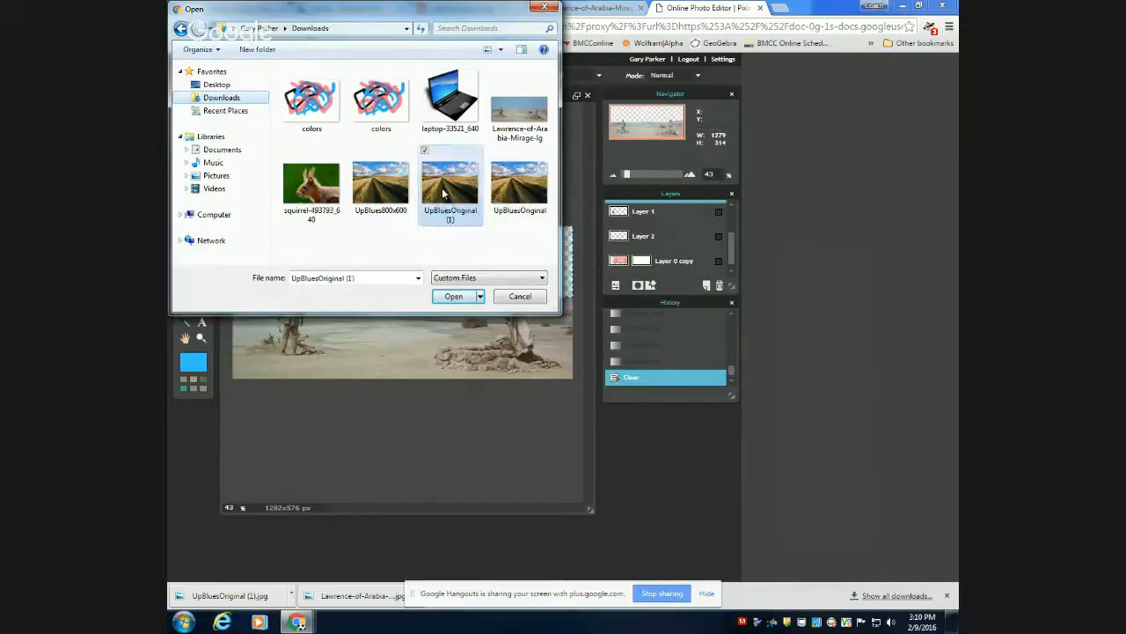
double_click(444, 193)
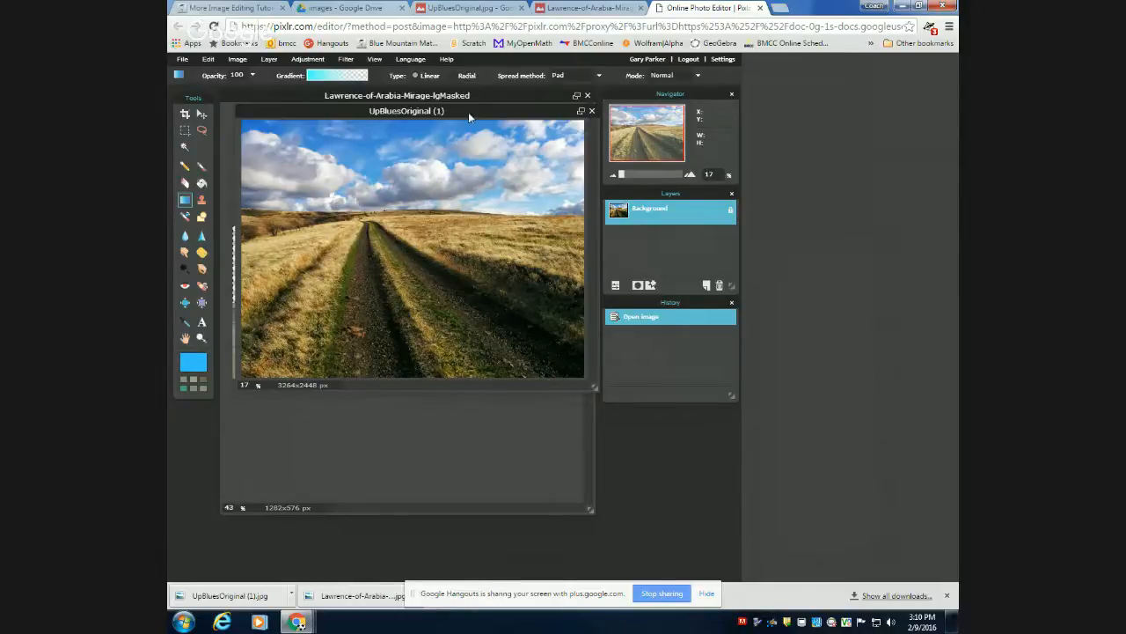
Deselect everything in the Lawrence-of-Arabia image and draw a rectangular marquee over its empty sky, about 1282 by 296 px.
drag(469, 112, 503, 159)
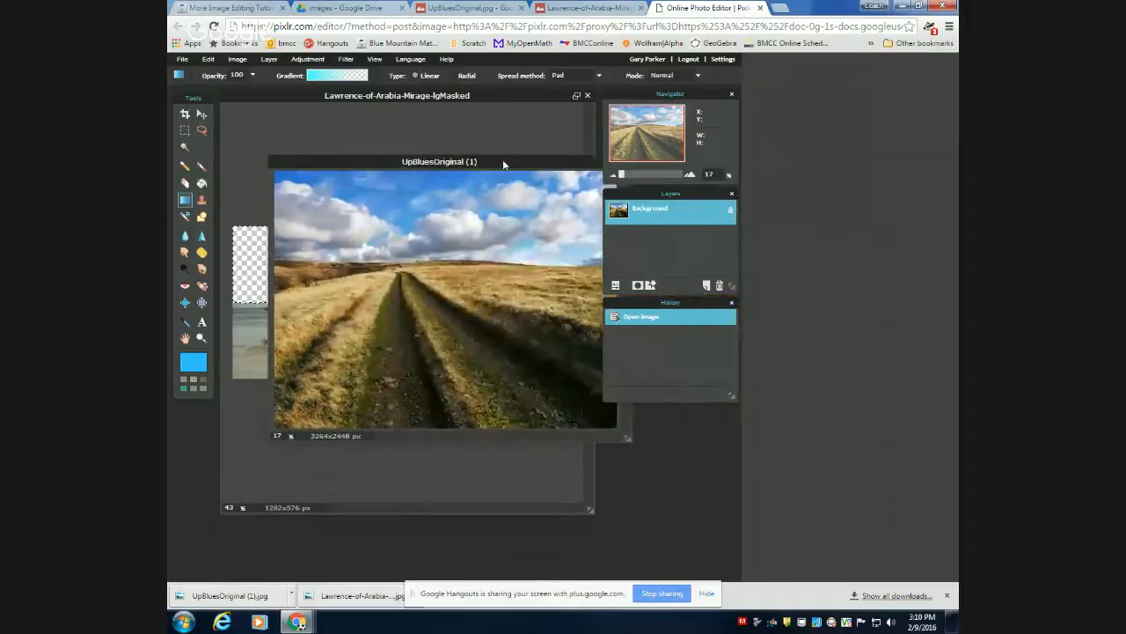
click(467, 94)
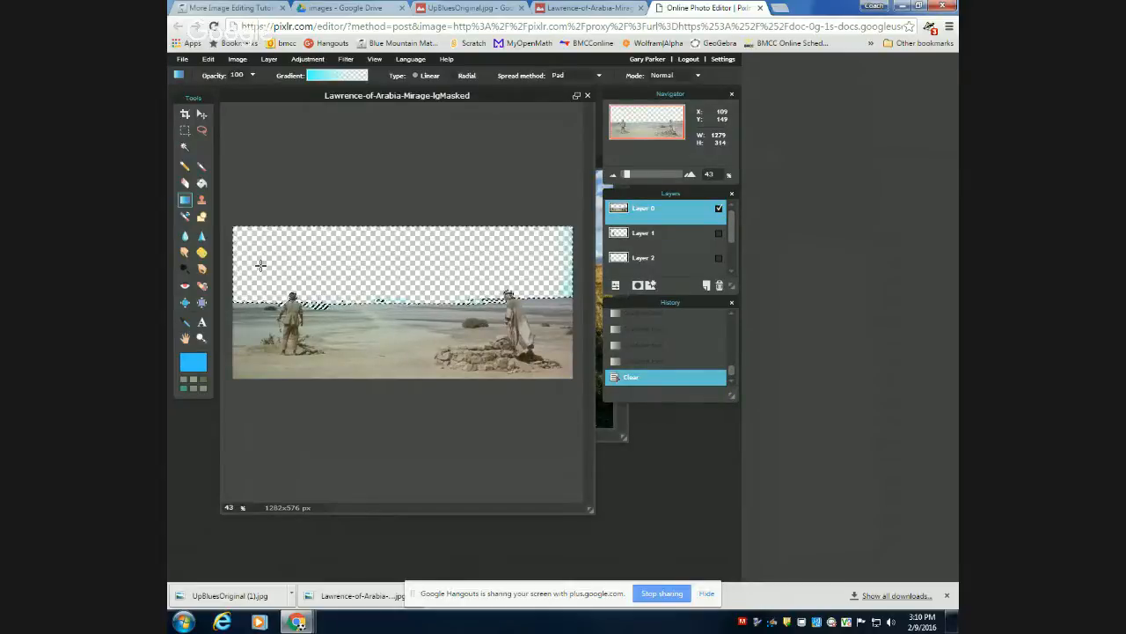
click(184, 132)
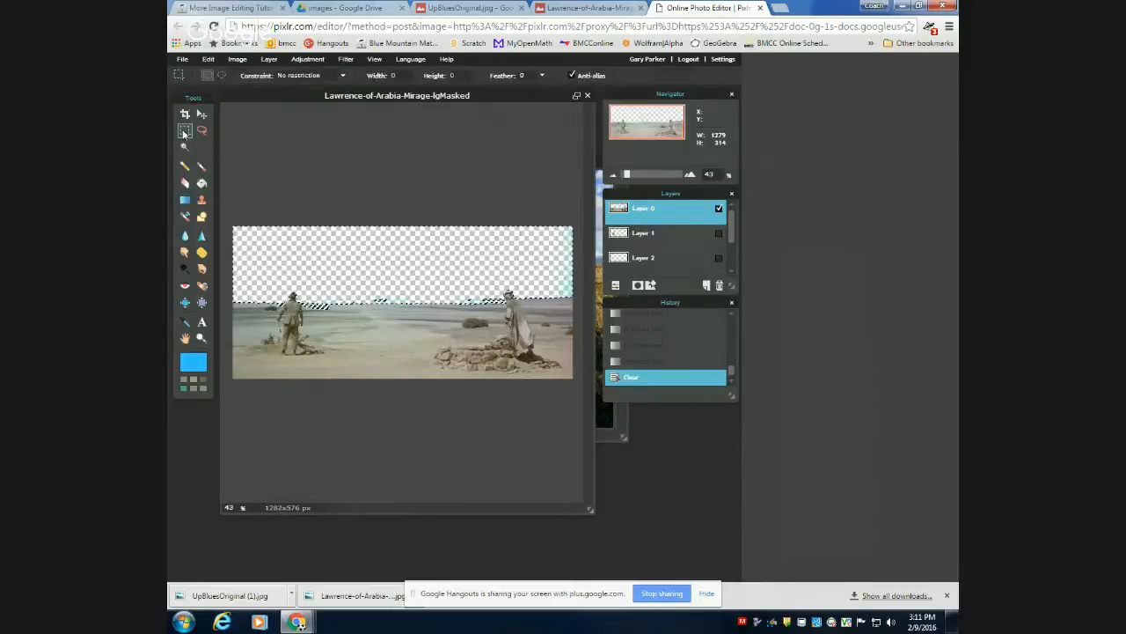
click(211, 60)
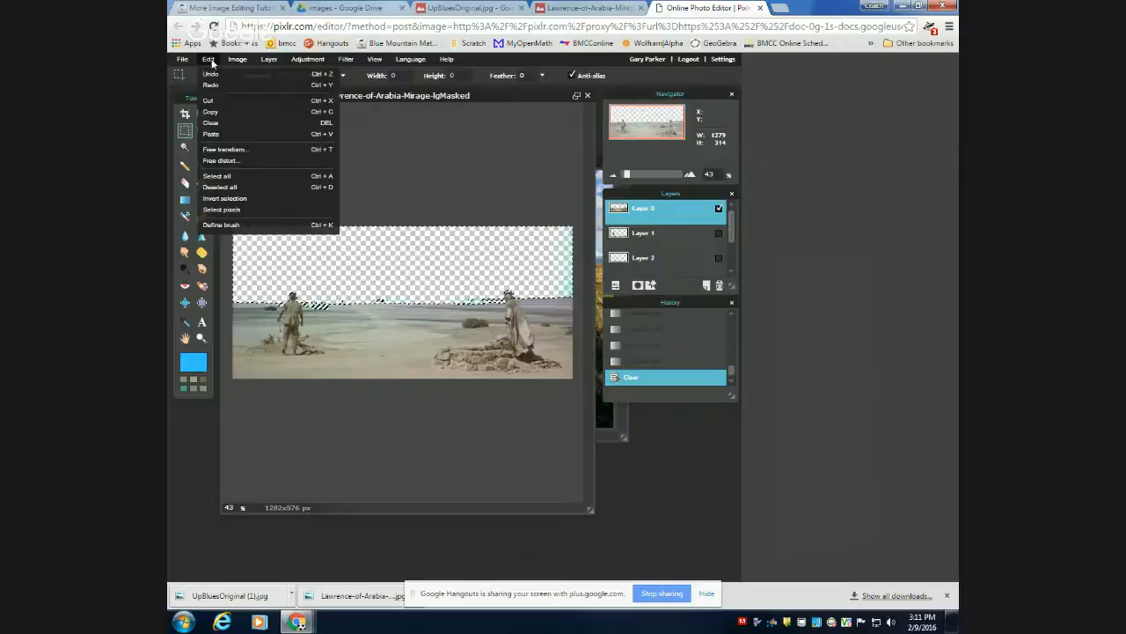
click(220, 188)
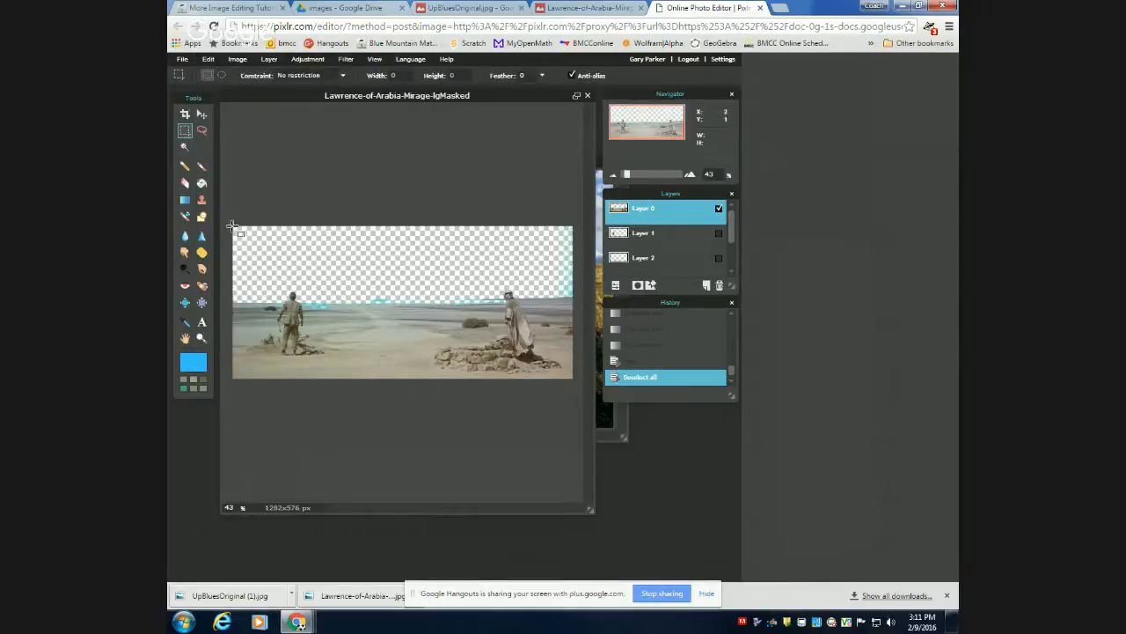
drag(233, 227, 577, 304)
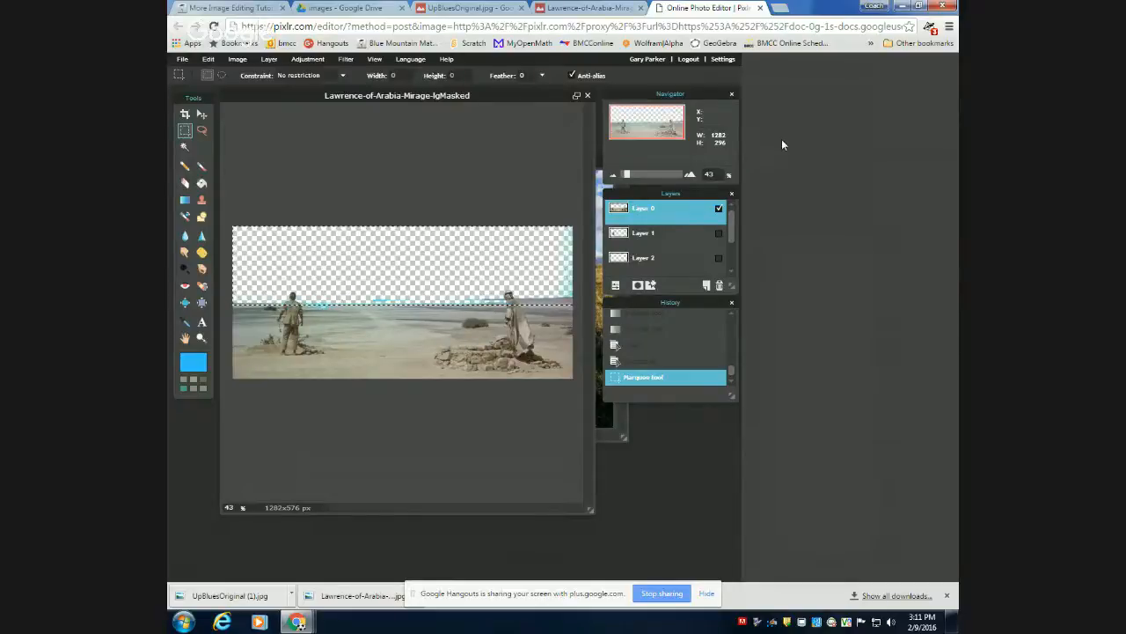
Bring the UpBluesOriginal (1) image to the front and move its window over the Lawrence-of-Arabia image.
click(606, 437)
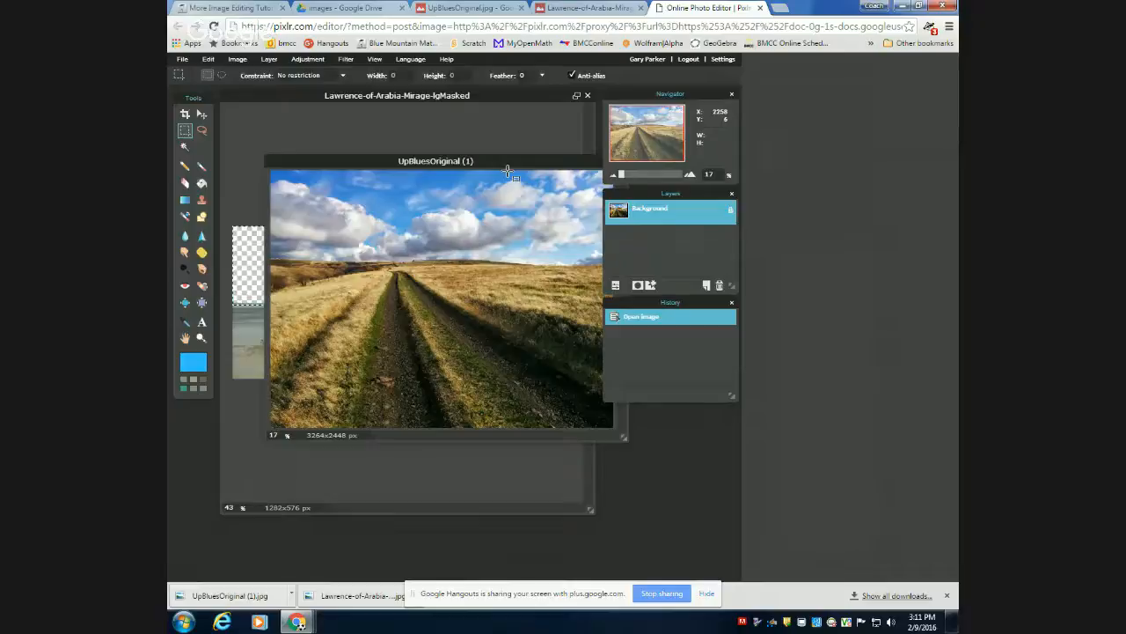
drag(510, 163, 469, 134)
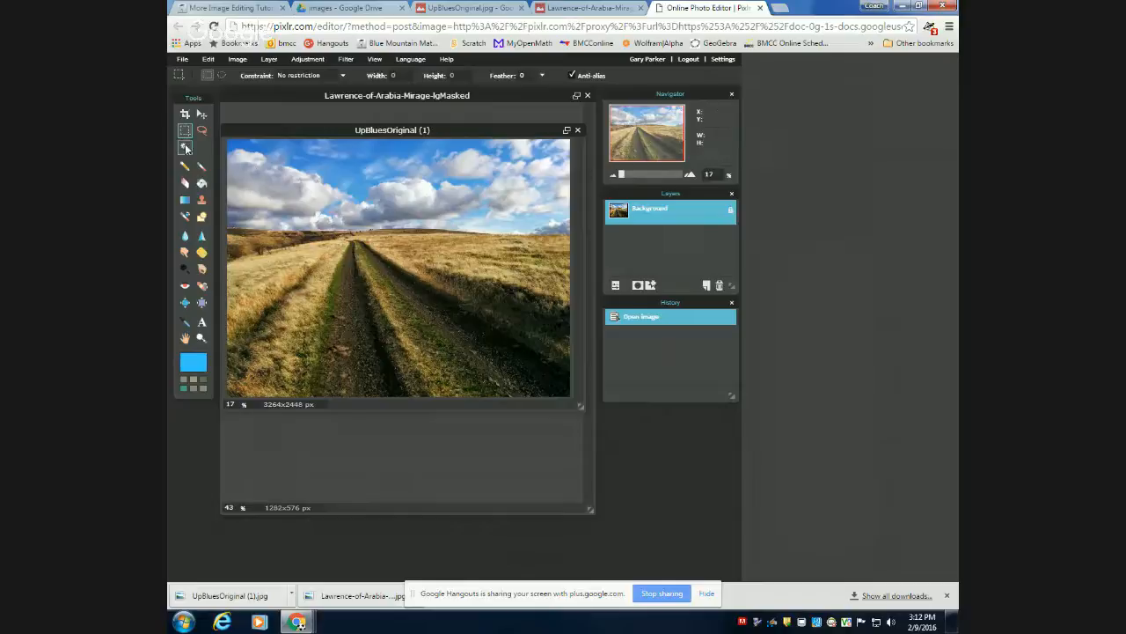
Try an unrestricted marquee selection of about 883 by 930 px over the clouds and deselect it.
click(299, 78)
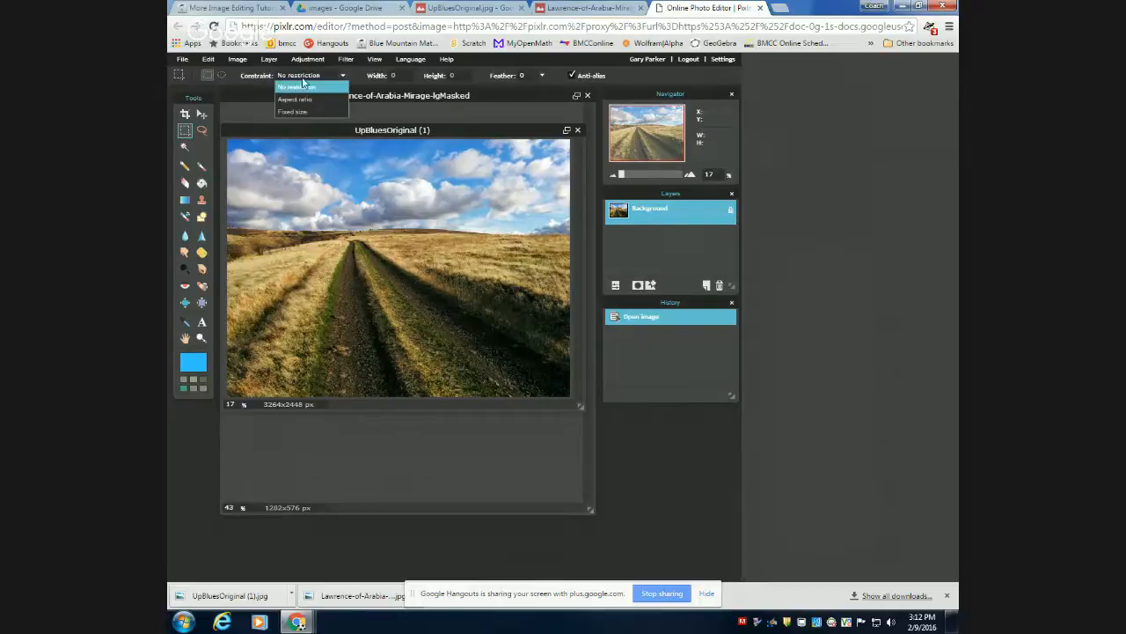
click(301, 87)
drag(277, 152, 370, 251)
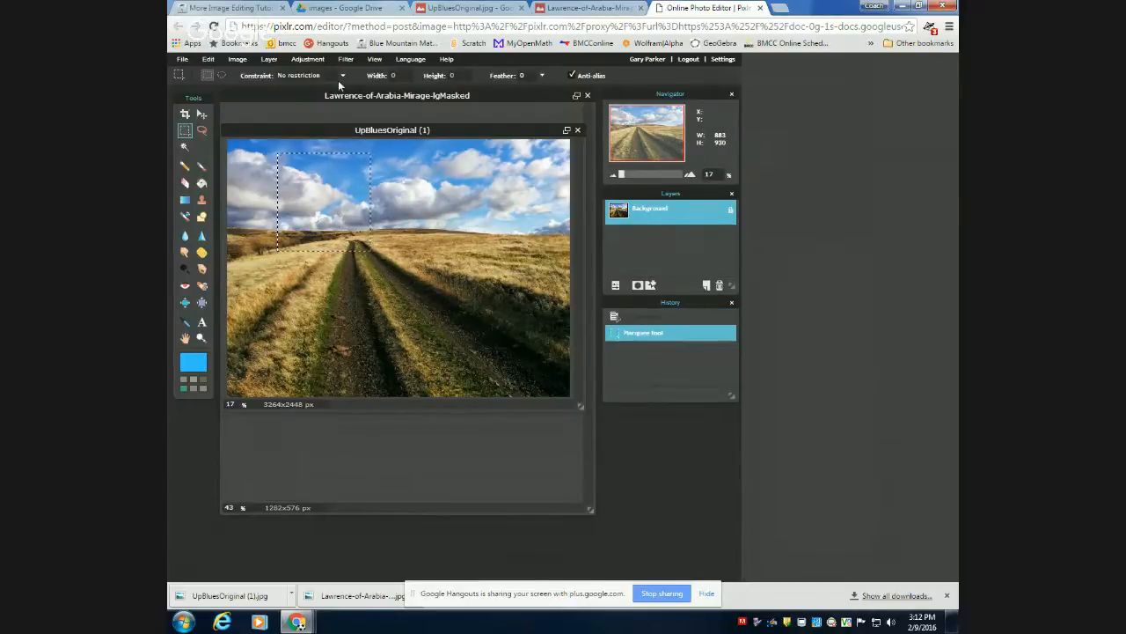
click(207, 61)
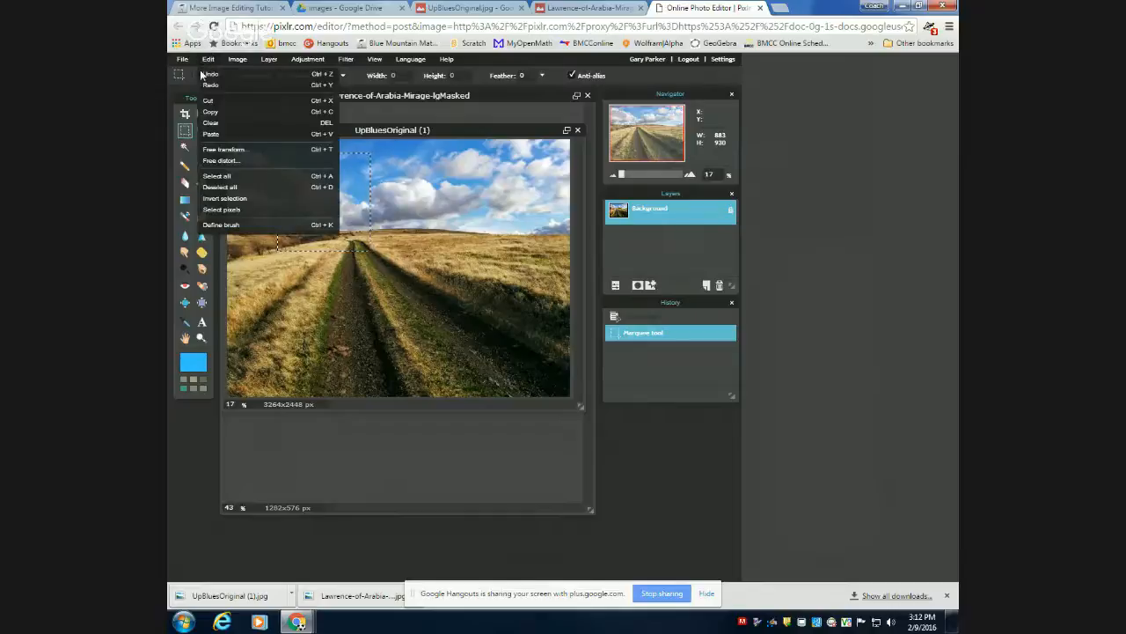
click(269, 189)
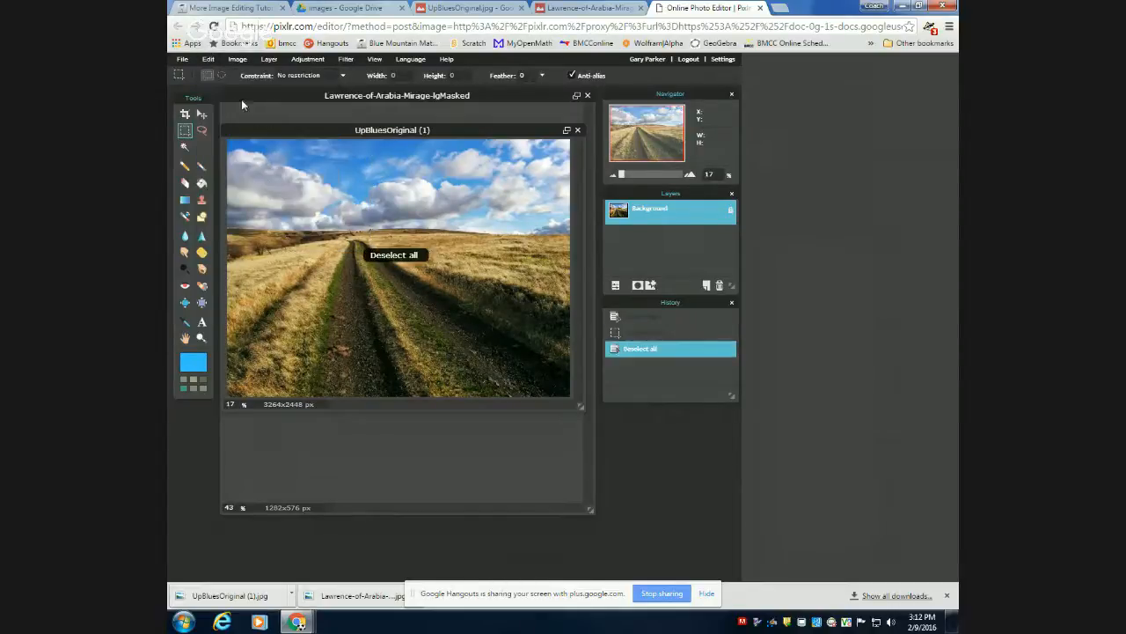
click(297, 75)
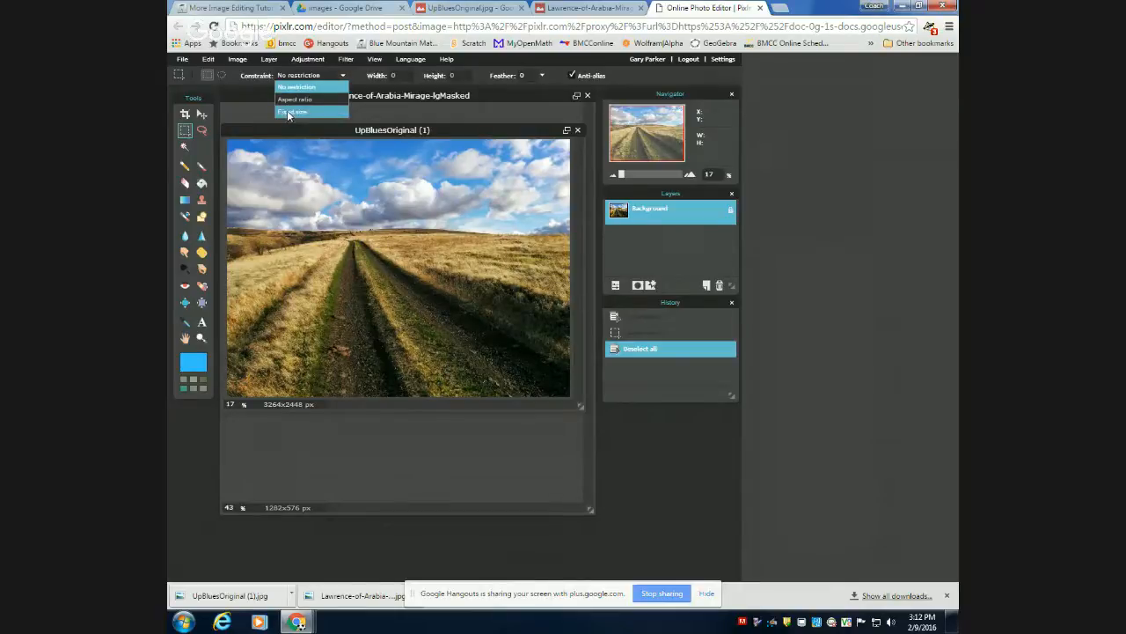
click(327, 76)
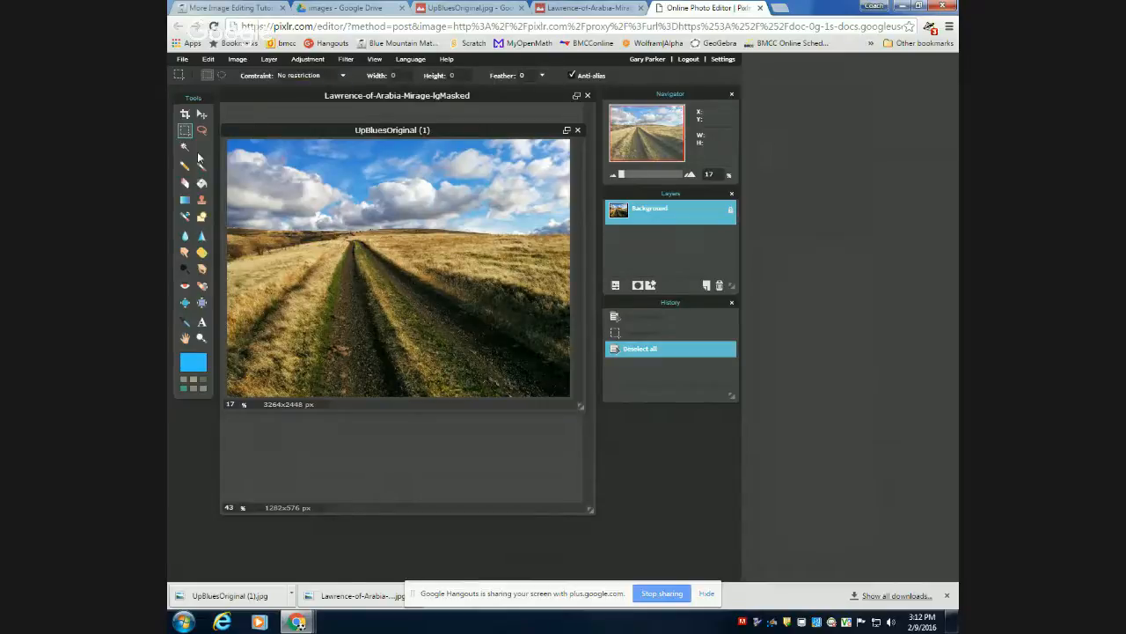
Set the Crop tool's constraint to Output size with a width of 1282 and a height of 296.
click(185, 118)
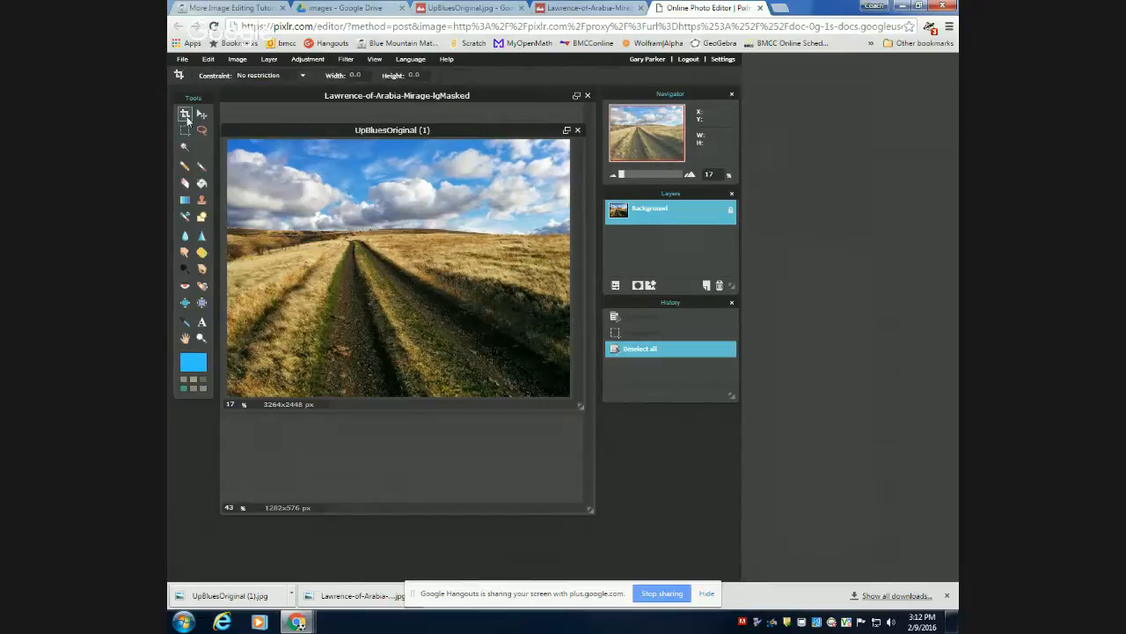
click(283, 77)
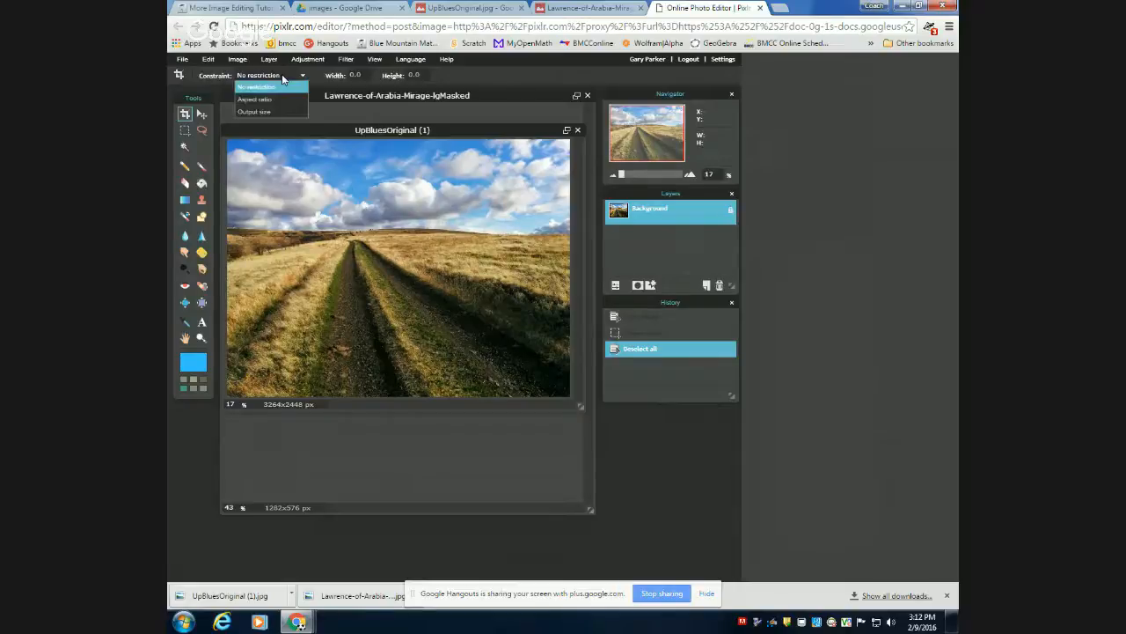
click(252, 112)
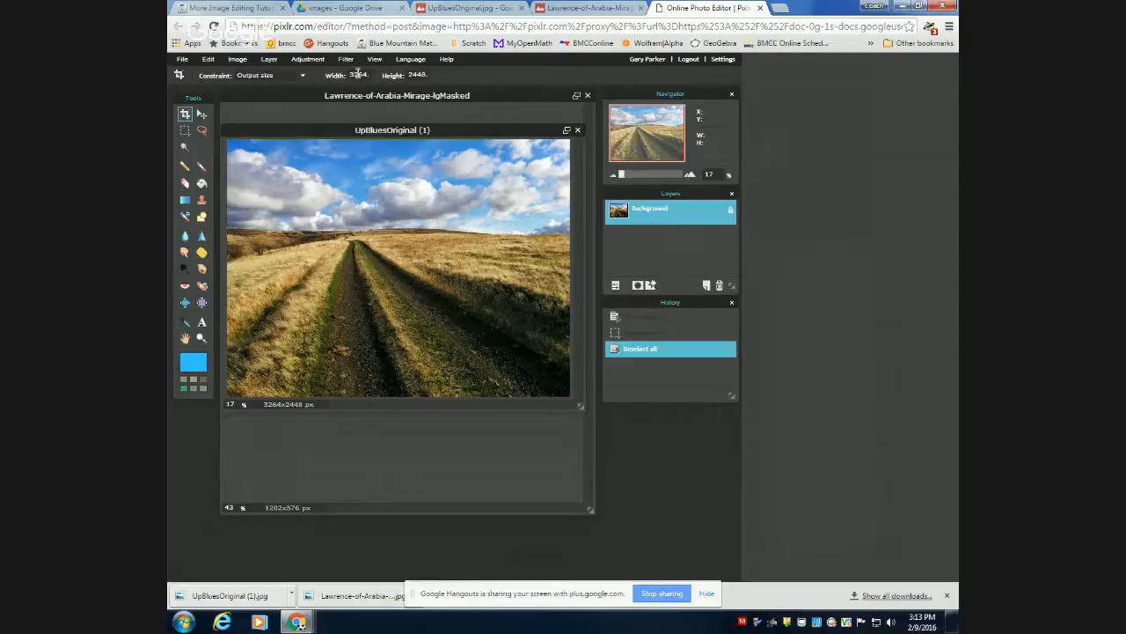
drag(357, 74, 398, 53)
key(BackSpace)
text(1282)
click(425, 75)
double_click(423, 74)
text(296)
click(356, 74)
Crop the UpBluesOriginal (1) photo to a cloud-filled area of the sky, about 2523 by 582 px, above the horizon.
drag(227, 139, 582, 273)
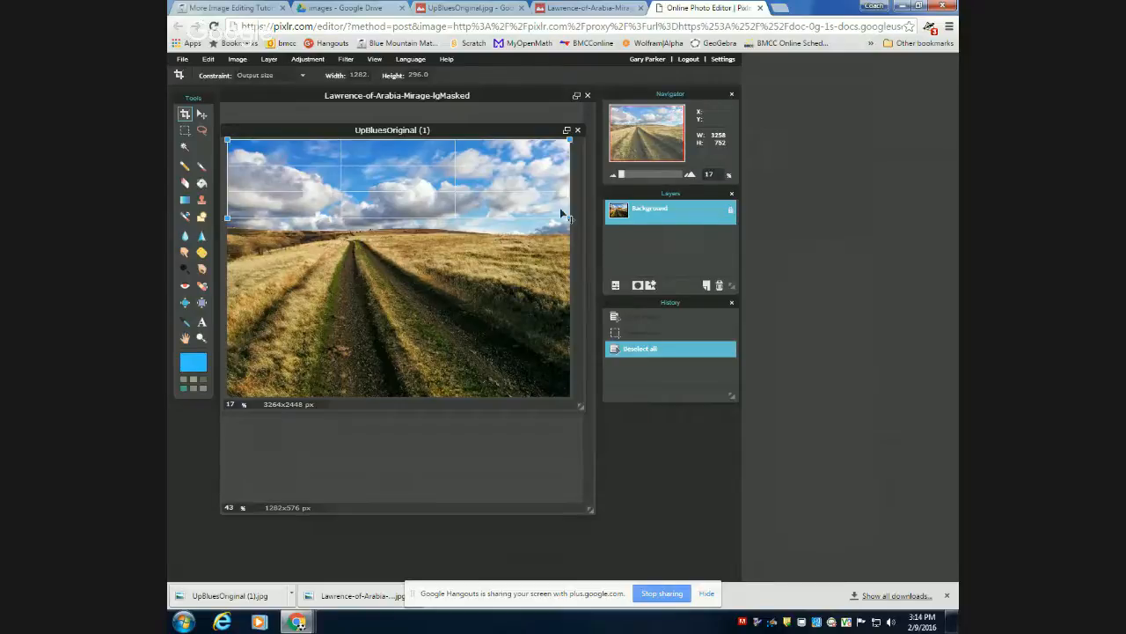
drag(574, 220, 521, 185)
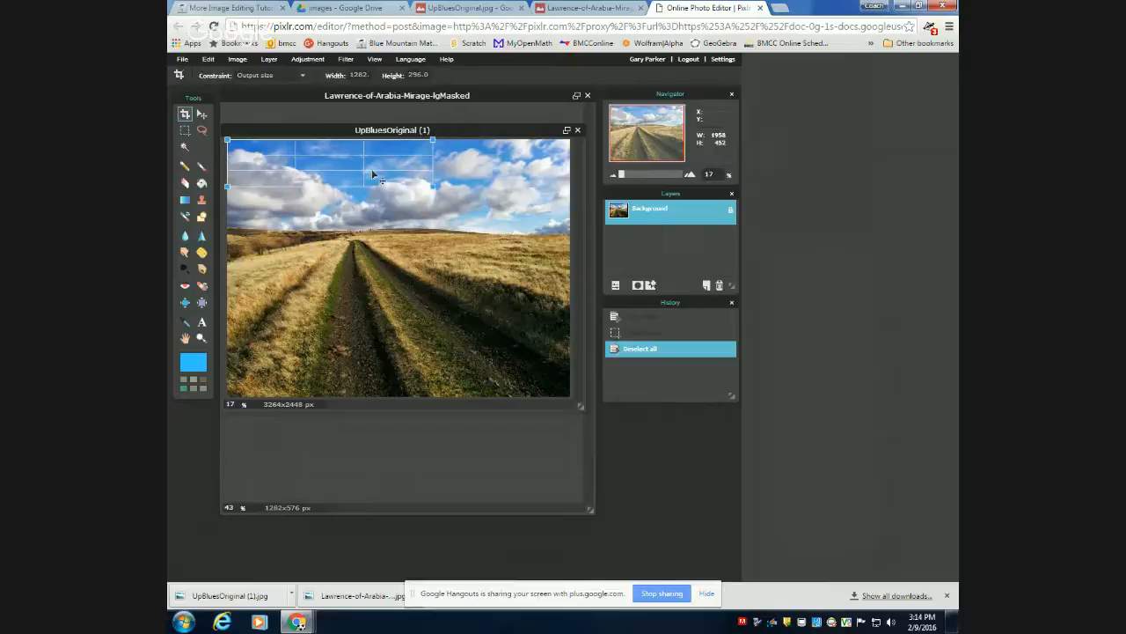
drag(346, 159, 402, 160)
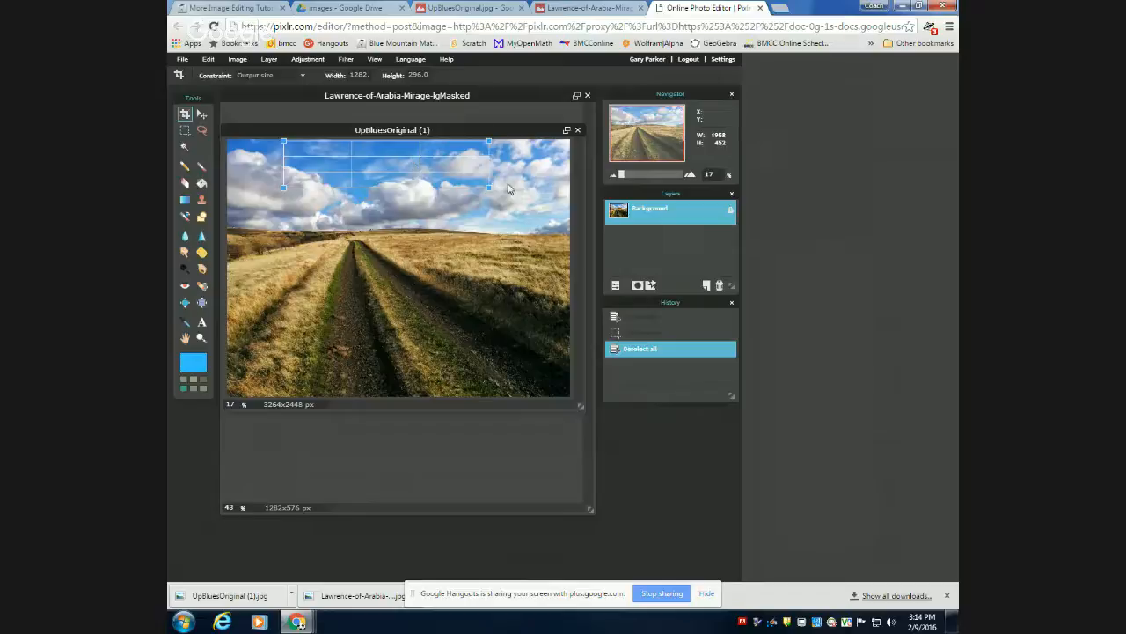
drag(487, 185, 361, 158)
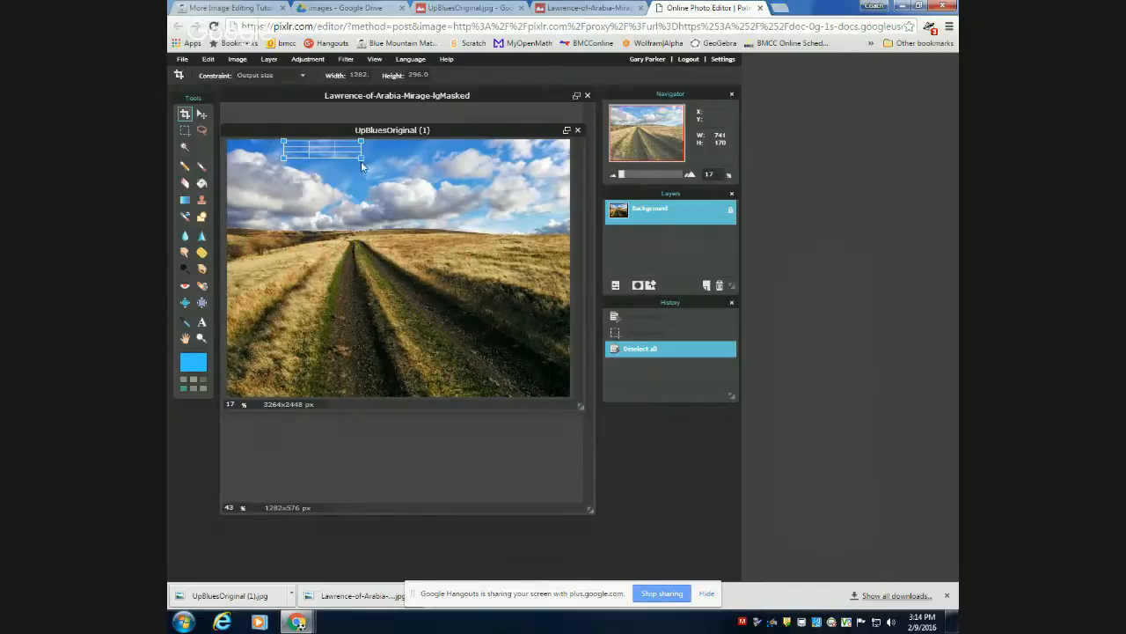
drag(359, 157, 546, 269)
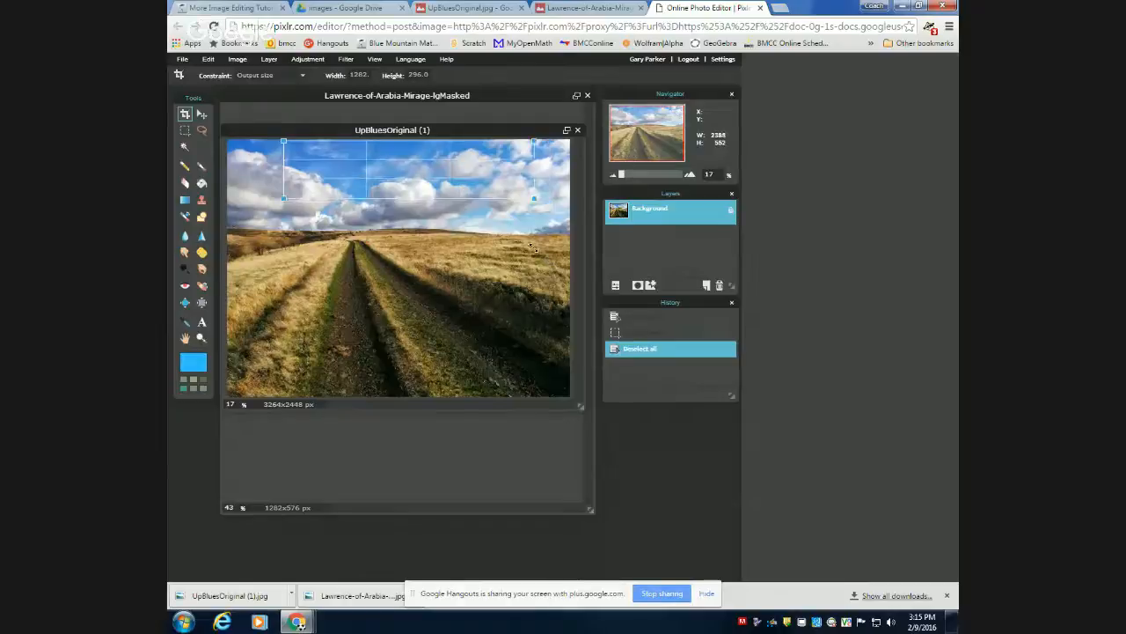
drag(470, 170, 473, 188)
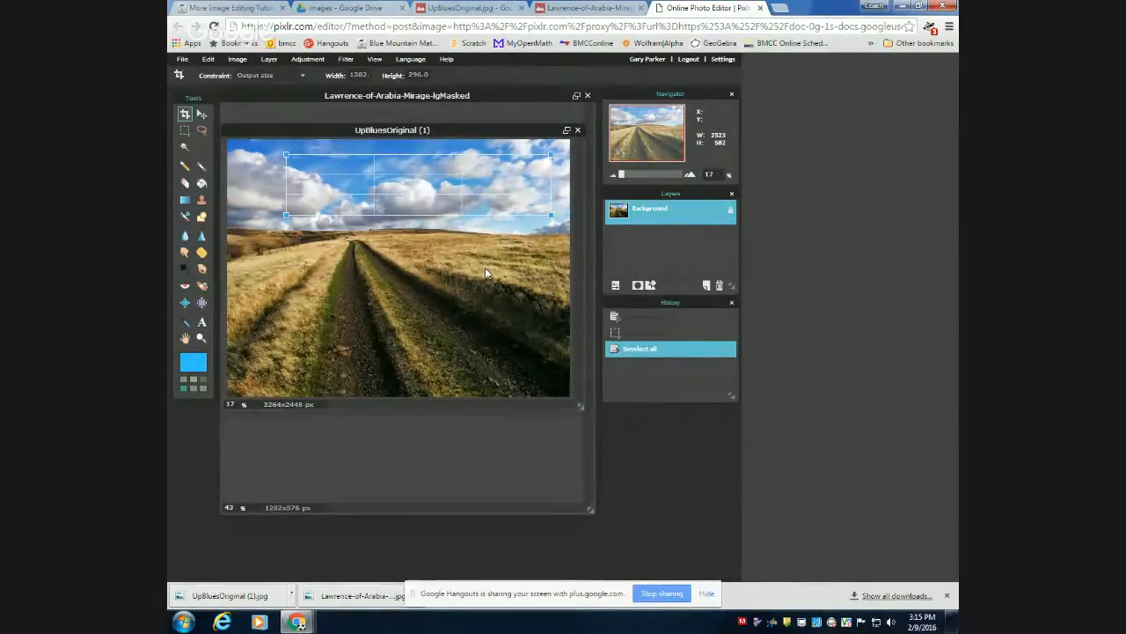
key(Return)
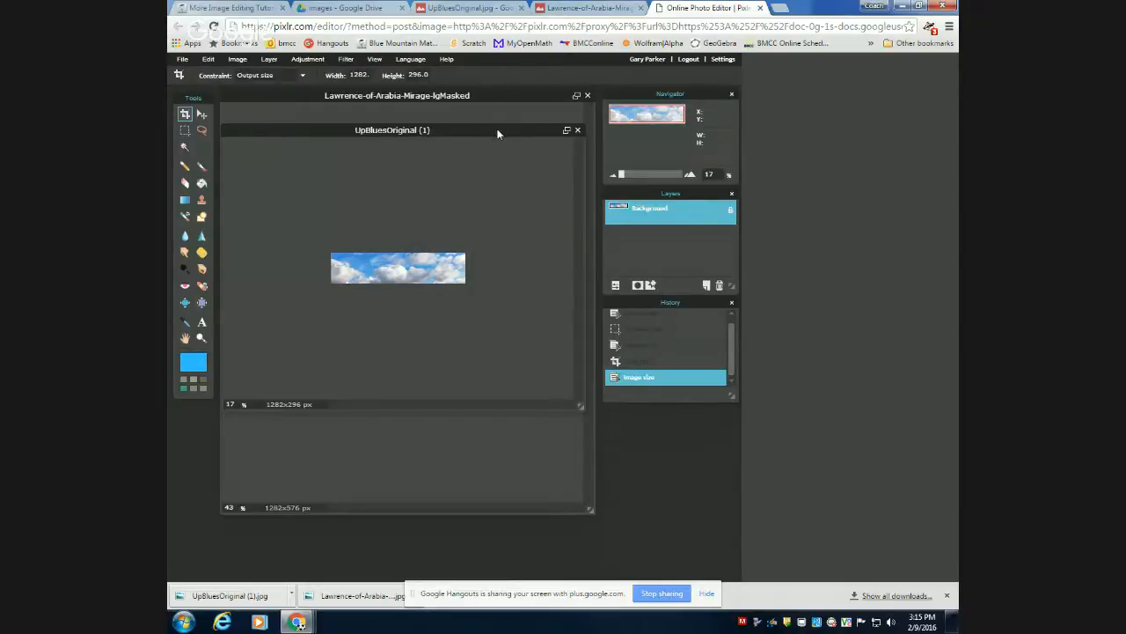
Try copying the cropped cloud layer into the Lawrence-of-Arabia image and undo the pasted layer.
drag(497, 133, 559, 351)
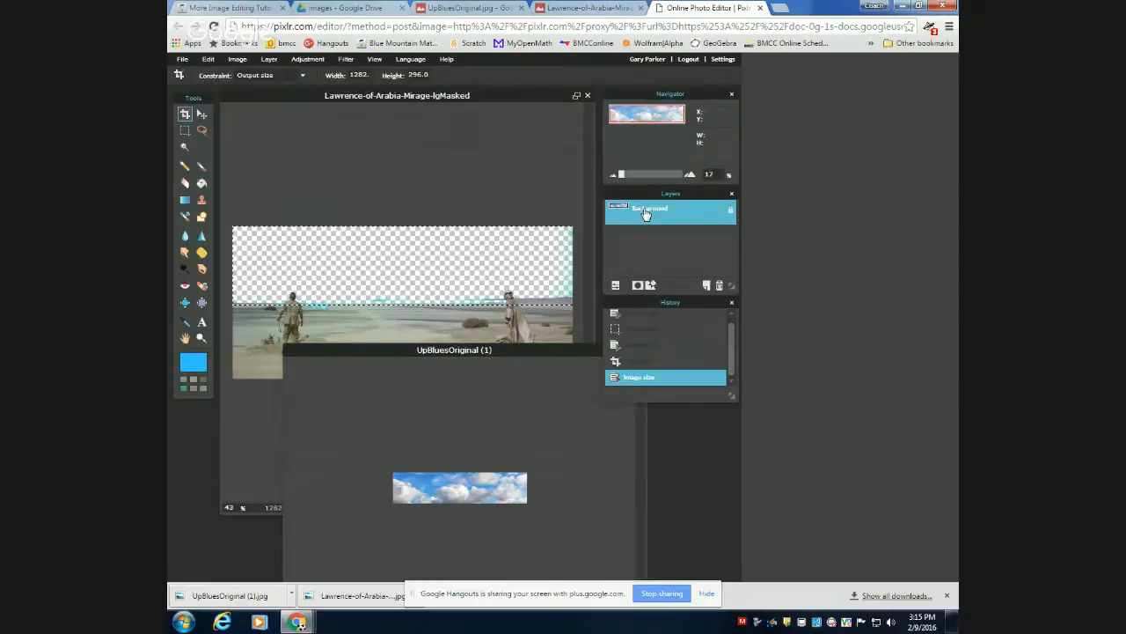
drag(646, 215, 393, 284)
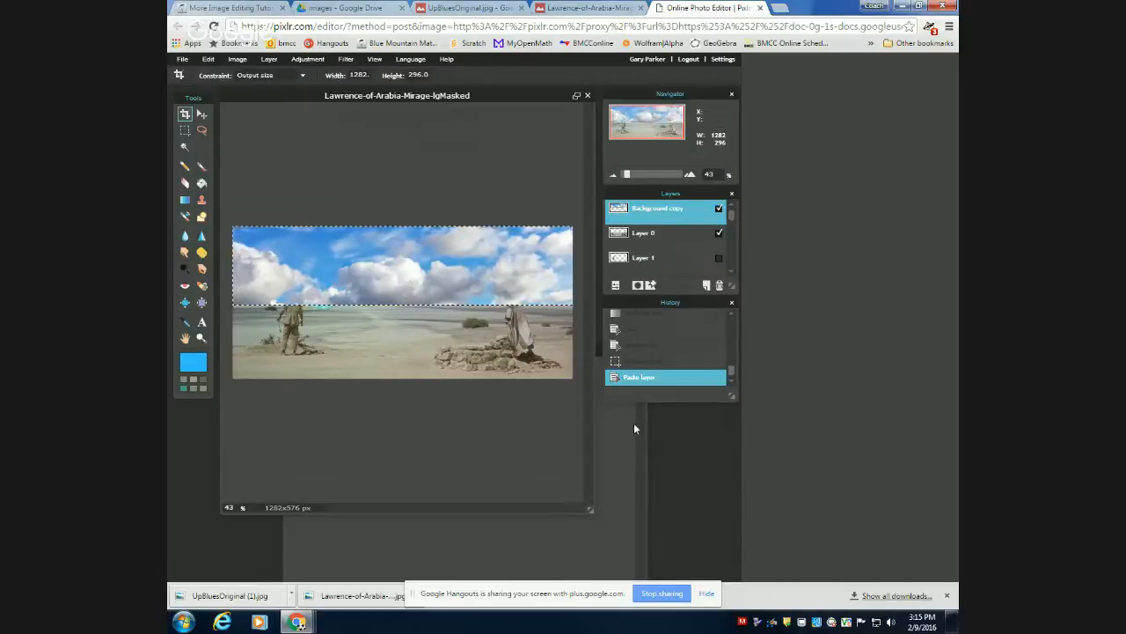
key(ctrl+z)
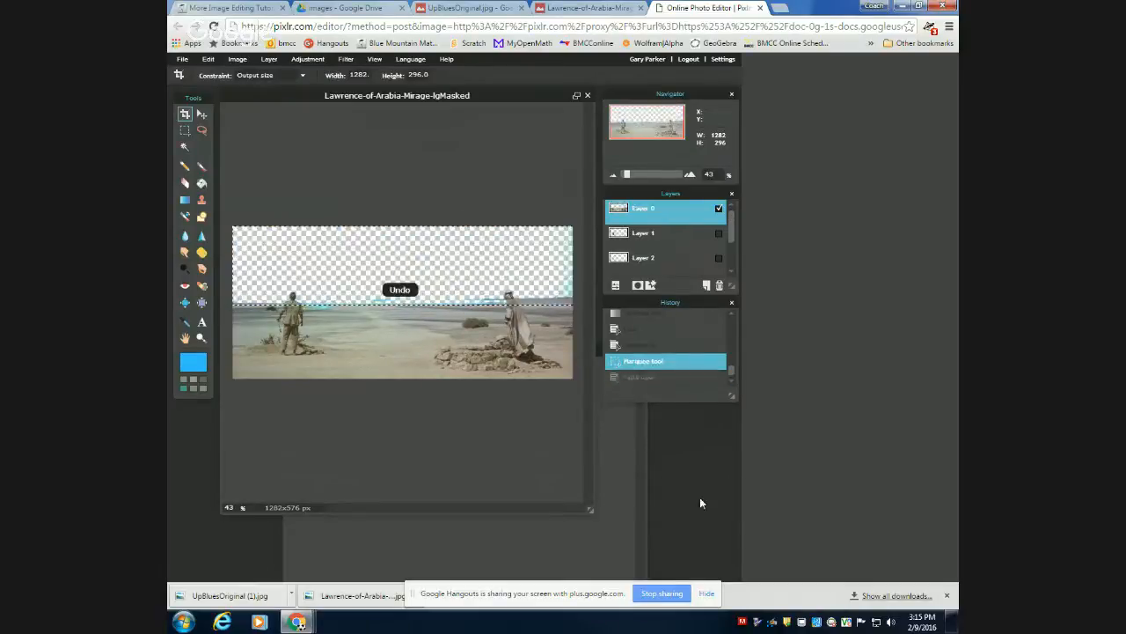
Copy the cropped cloud image's Background layer into the selected sky area of the Lawrence-of-Arabia image.
click(640, 451)
drag(496, 349, 475, 259)
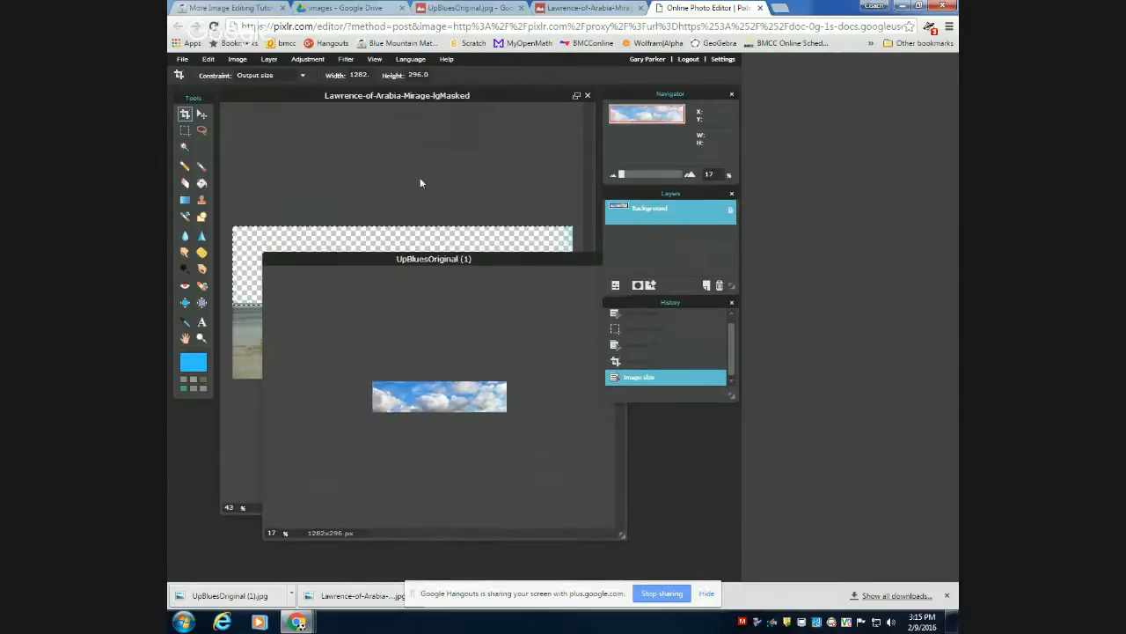
click(417, 95)
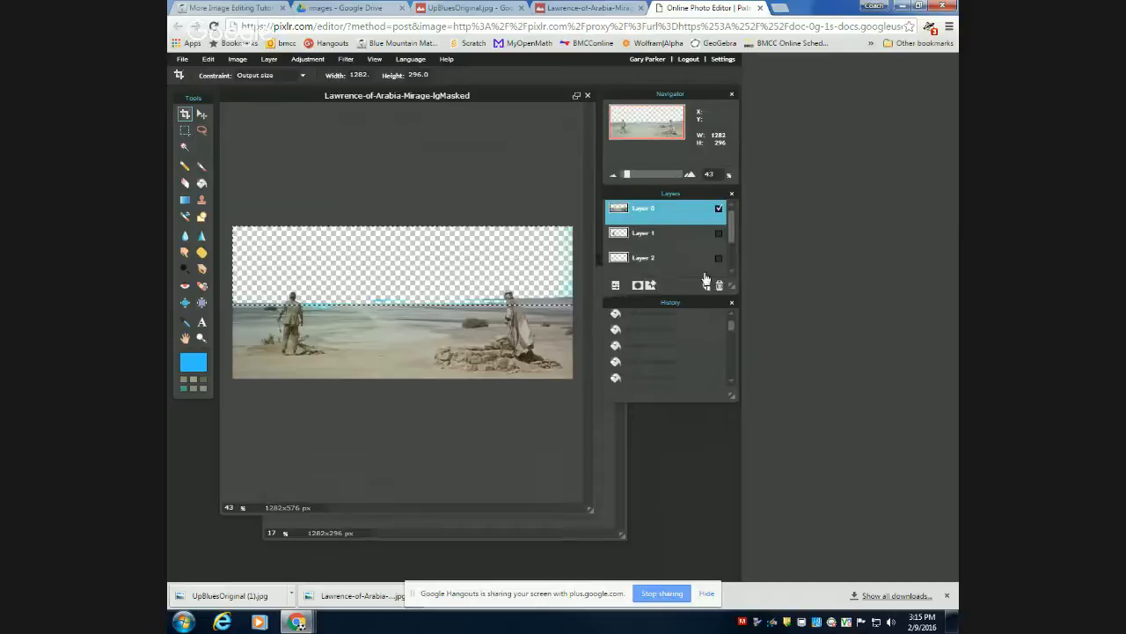
click(415, 535)
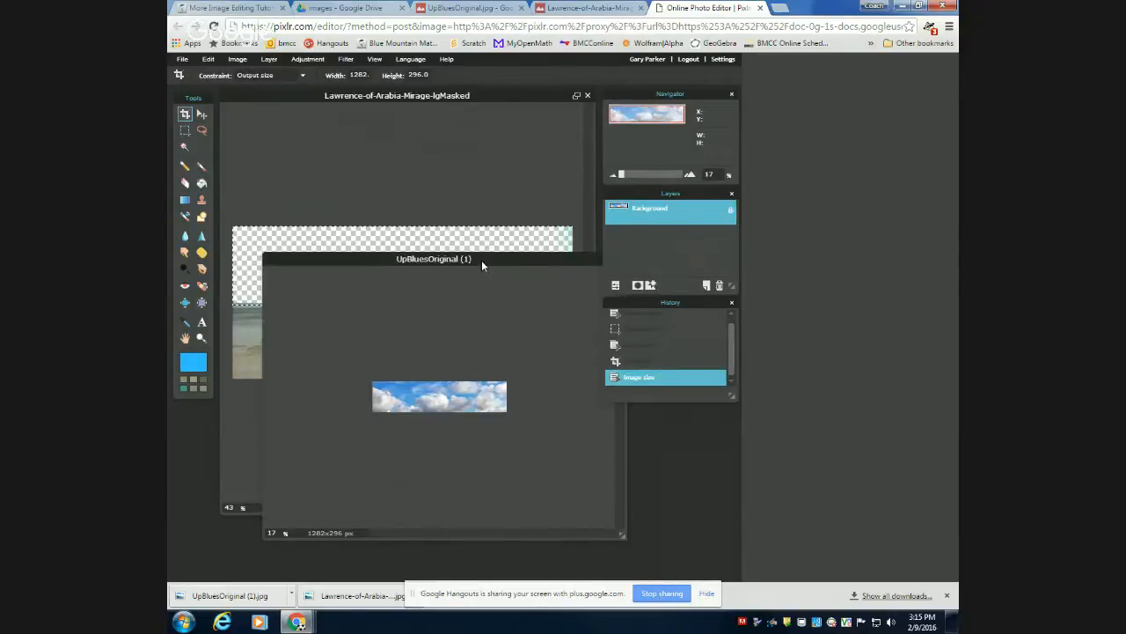
drag(483, 259, 542, 376)
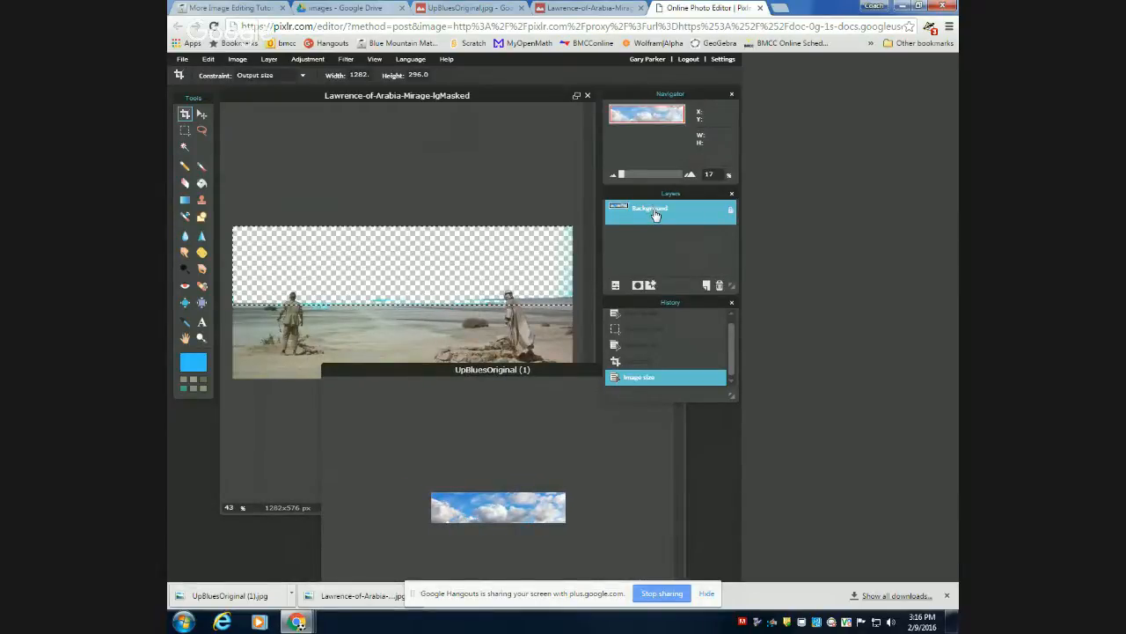
drag(655, 215, 400, 286)
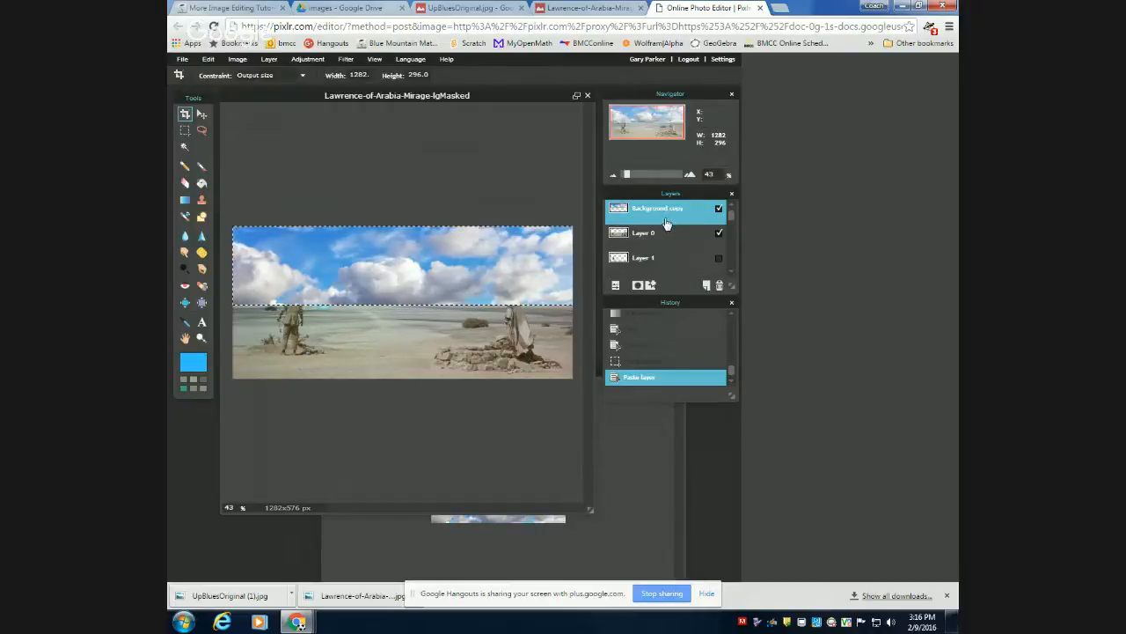
Move the pasted cloud layer below Layer 0 and Layer 1 so the clouds sit behind the desert figures.
drag(666, 224, 669, 263)
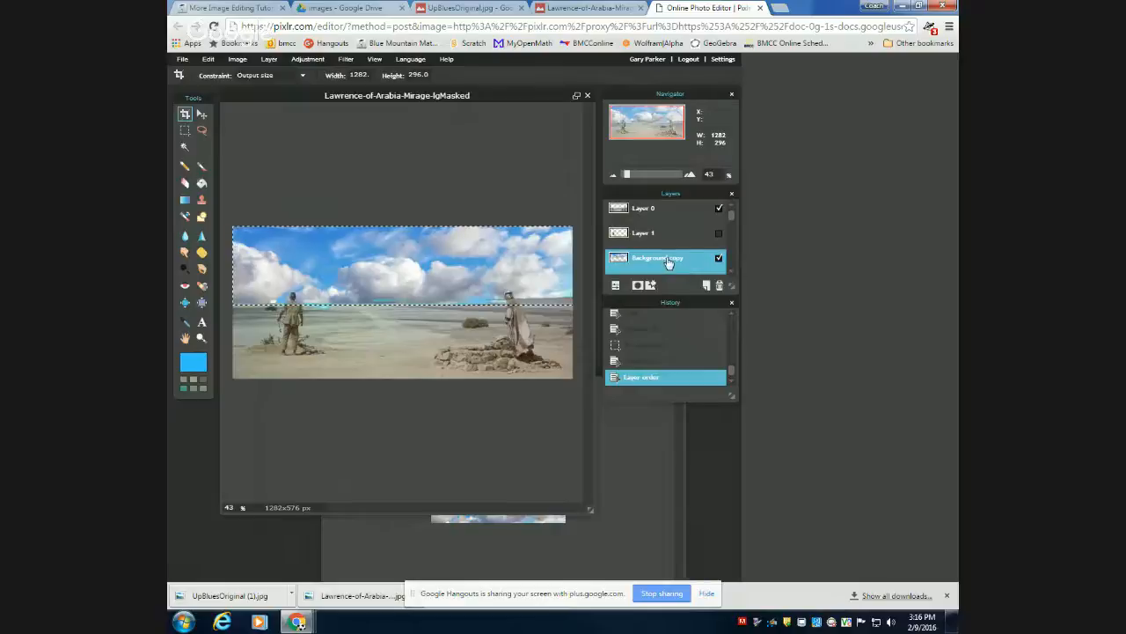
scroll(734, 269, down, 1)
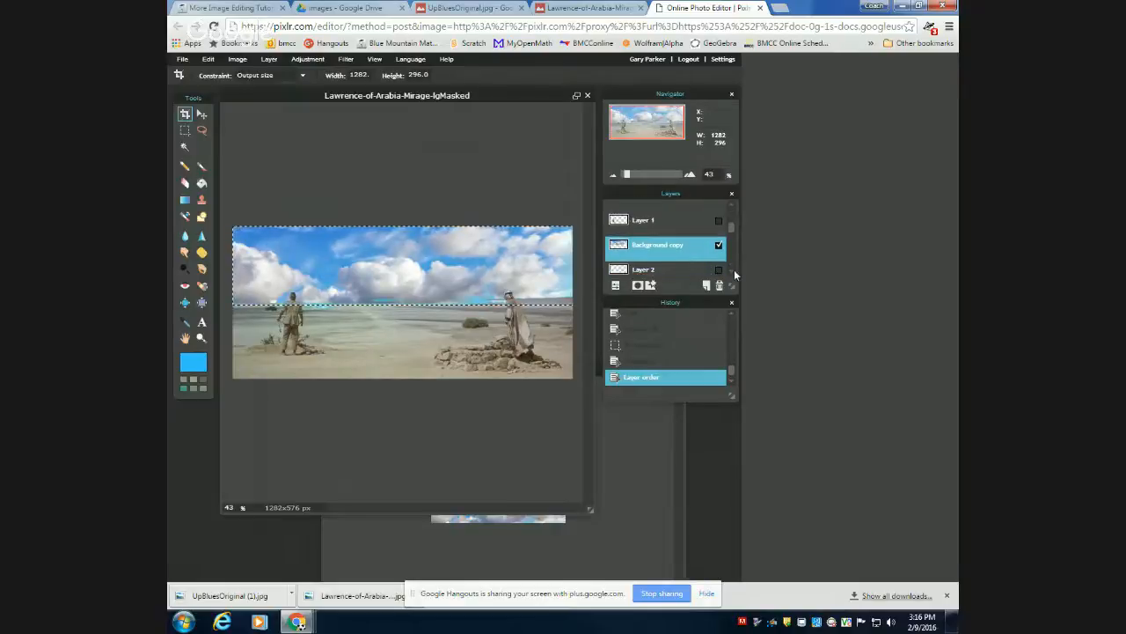
scroll(734, 269, down, 1)
scroll(734, 270, down, 1)
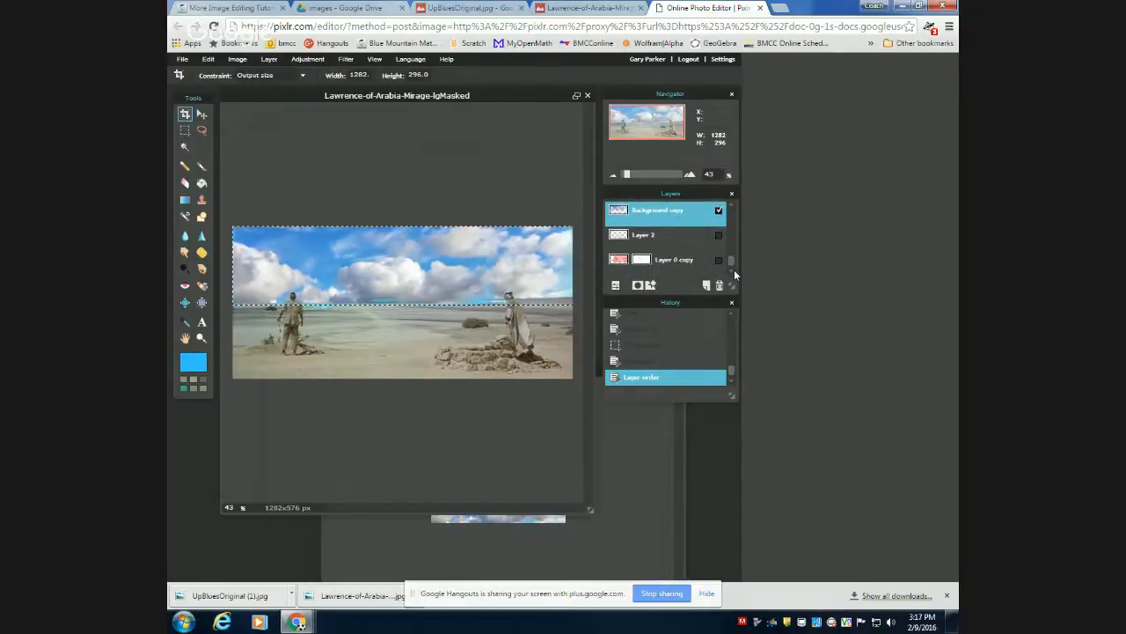
Move the Background copy cloud layer above Layer 1 so it sits directly below Layer 0.
scroll(642, 253, up, 2)
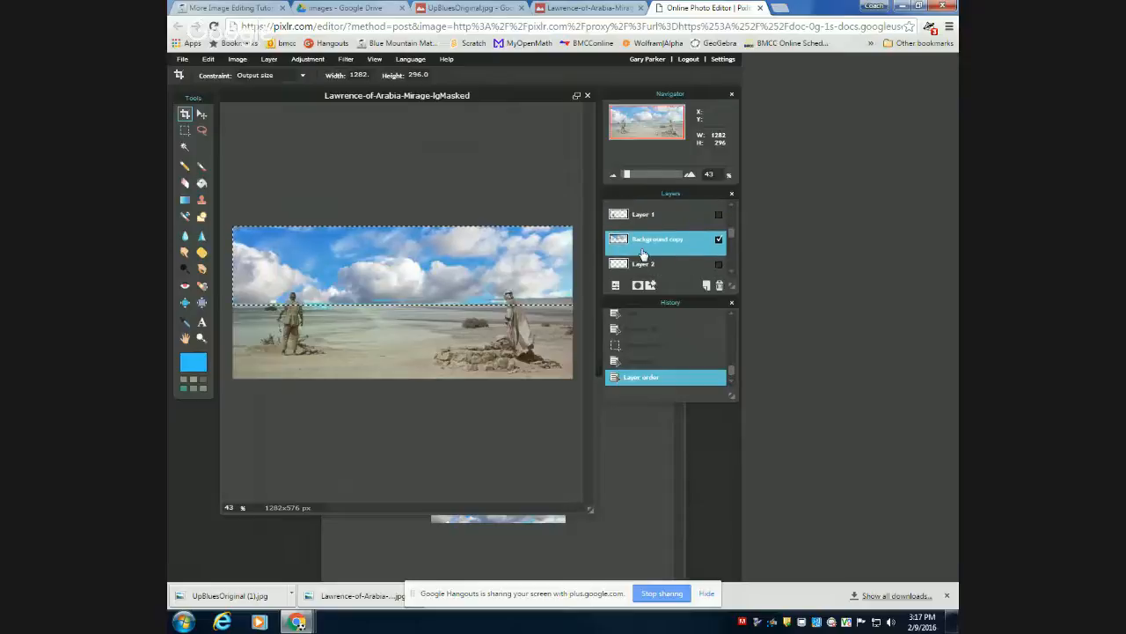
scroll(644, 253, up, 1)
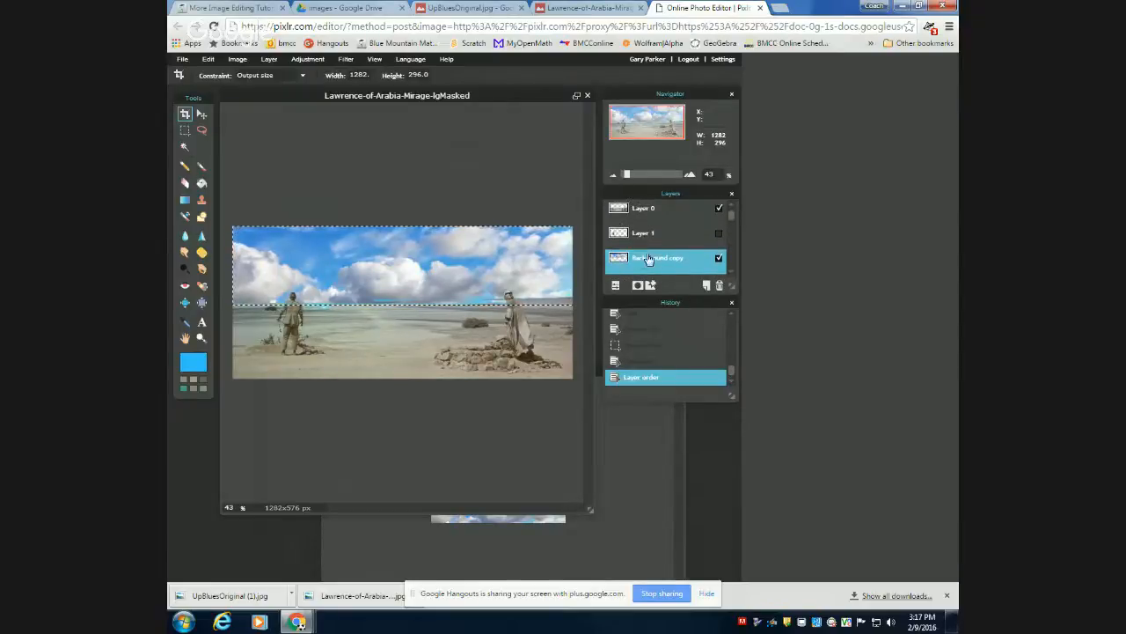
drag(659, 266, 658, 233)
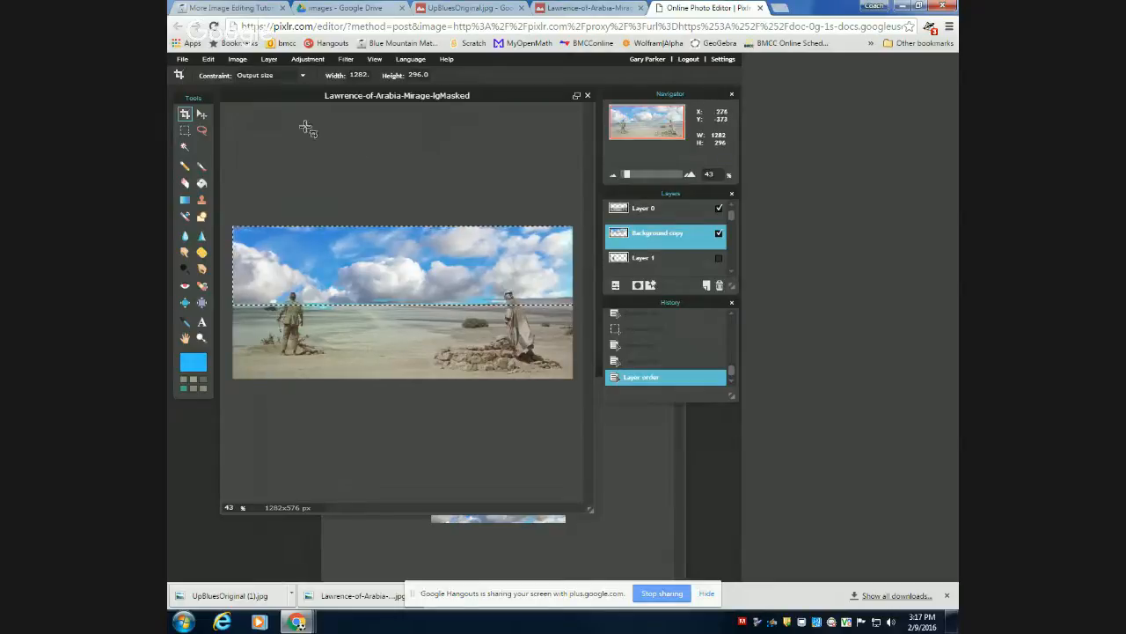
Deselect the sky area and inspect the seam between clouds and desert horizon up close.
click(209, 59)
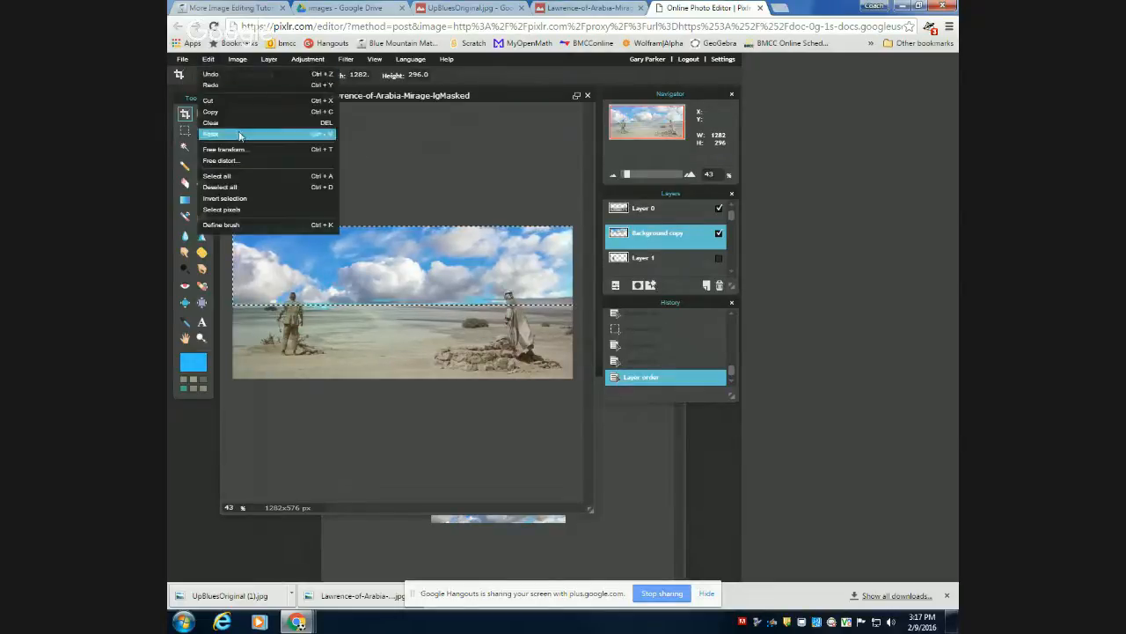
click(222, 187)
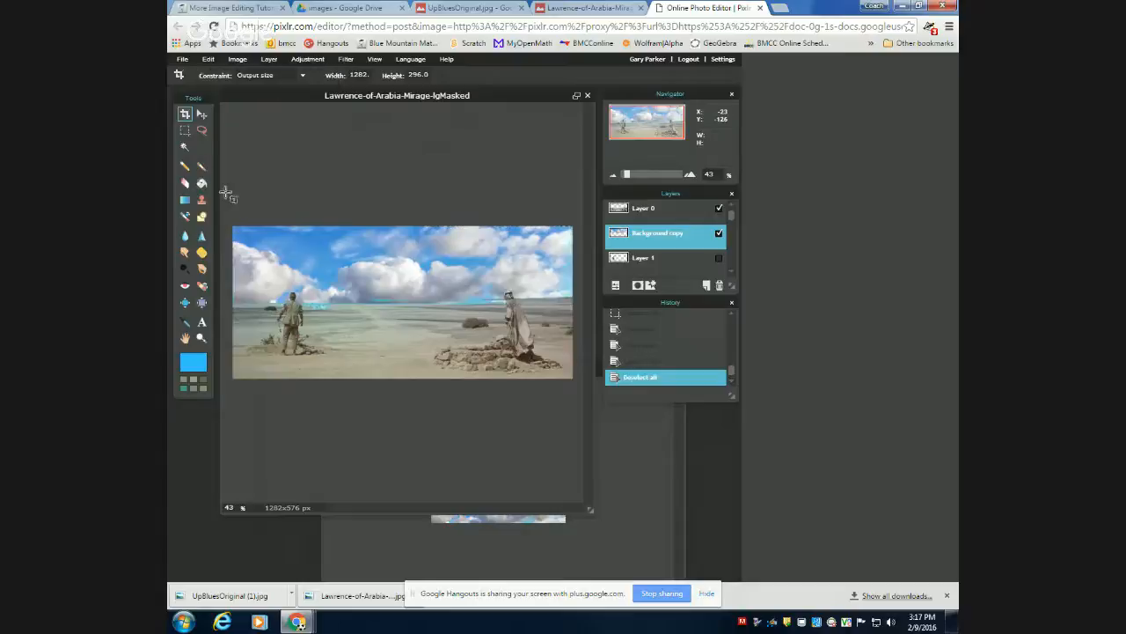
scroll(422, 337, down, 2)
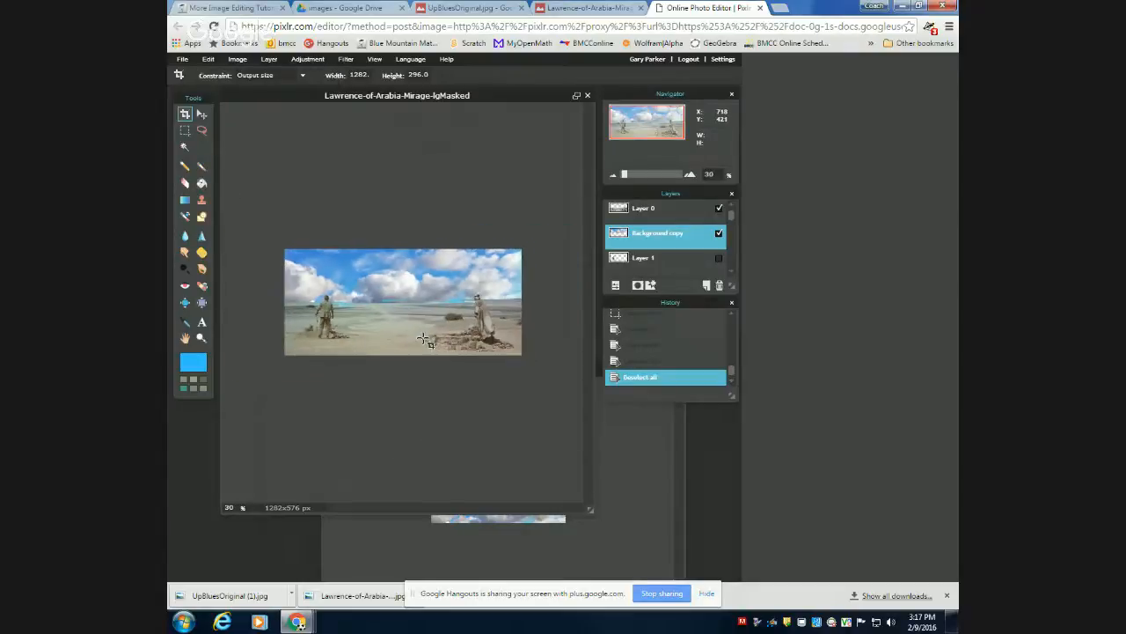
scroll(422, 337, up, 3)
scroll(422, 337, up, 3)
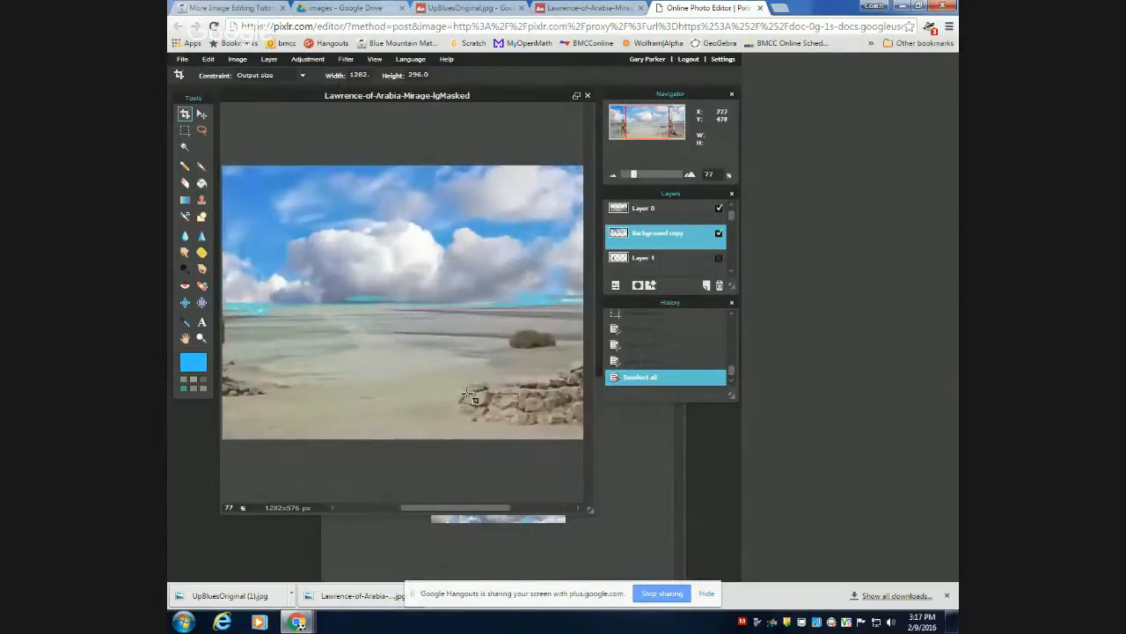
drag(440, 507, 395, 505)
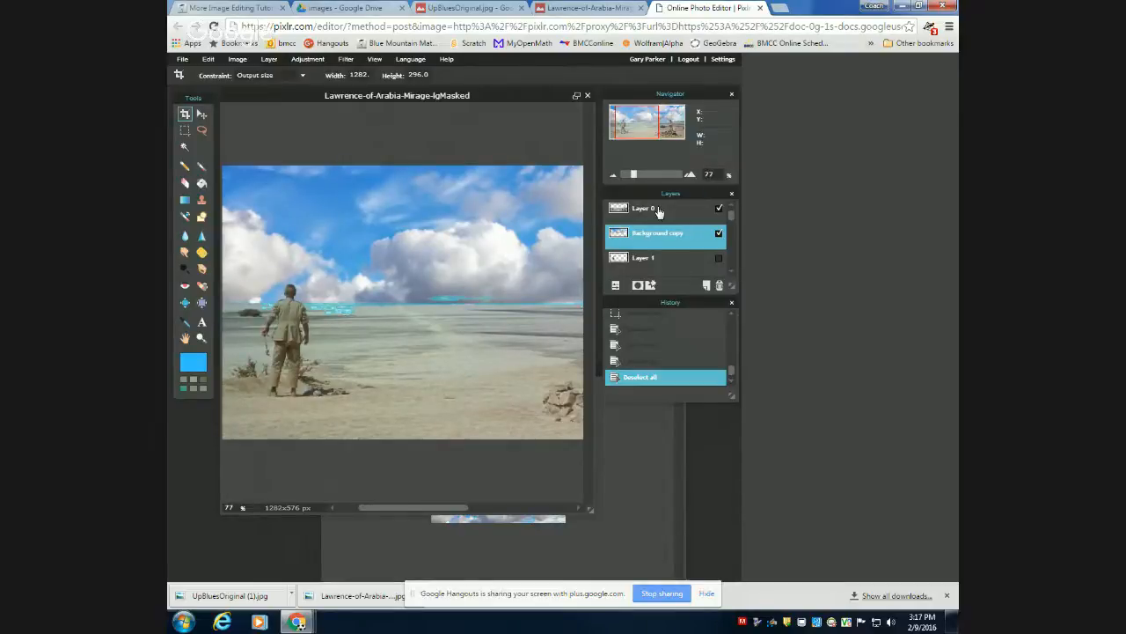
Try deleting the hidden Layer 2 and undo the deletion.
scroll(673, 243, down, 1)
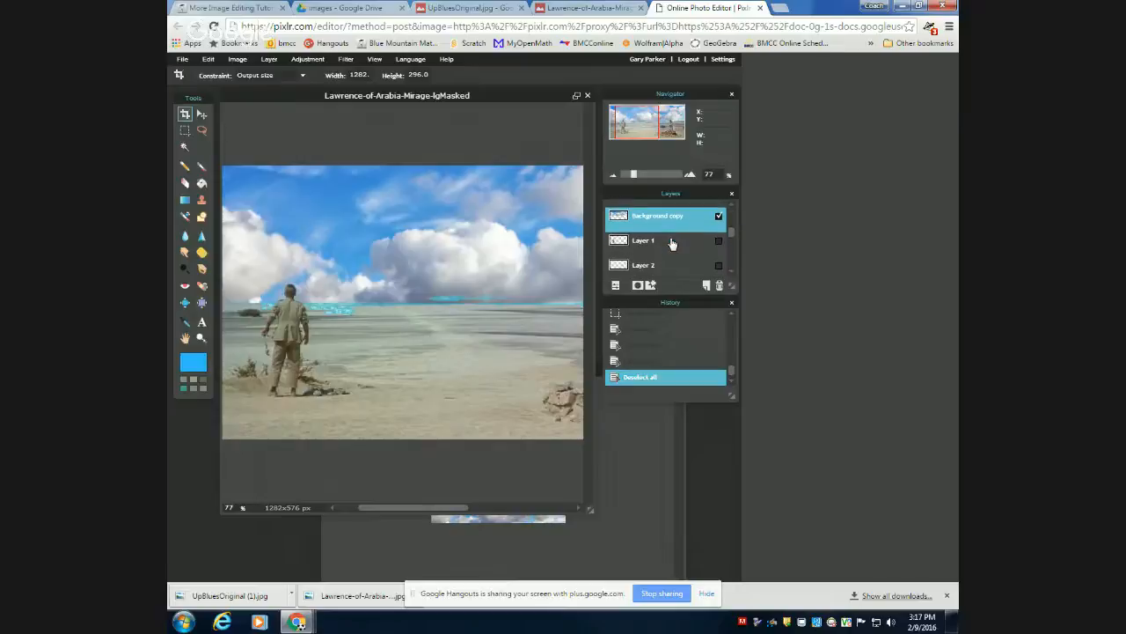
scroll(672, 244, down, 1)
click(639, 243)
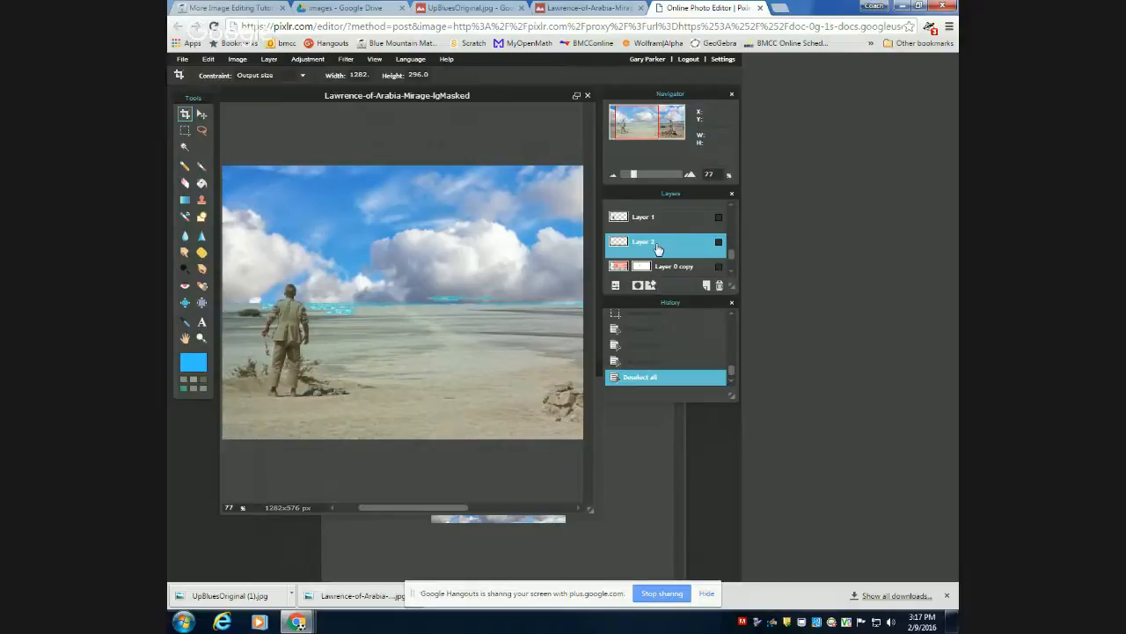
click(720, 286)
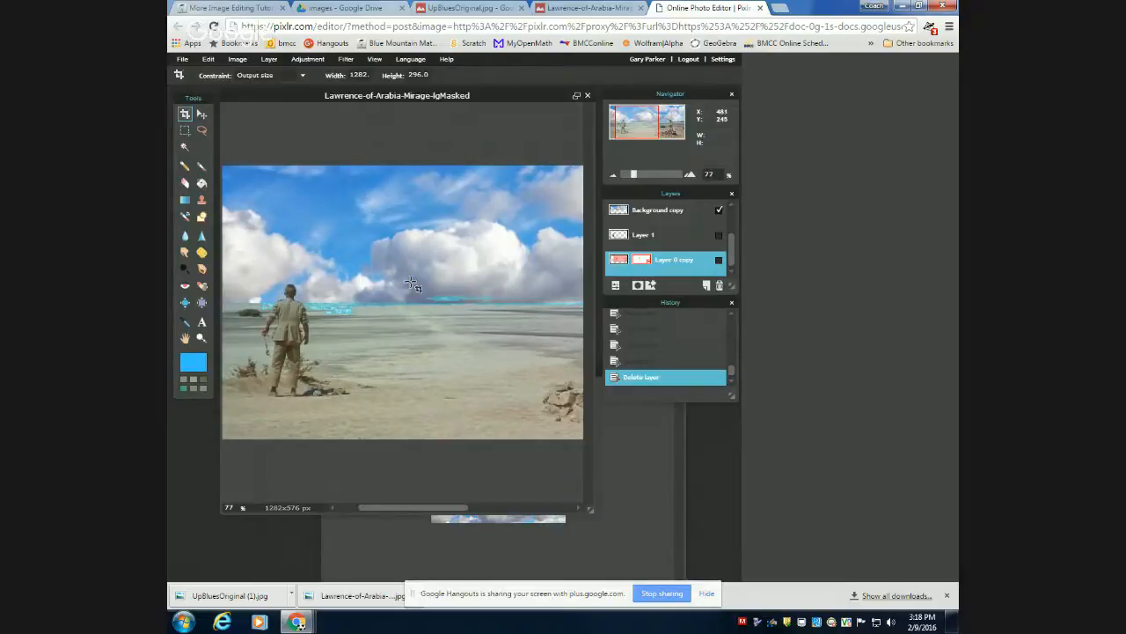
key(ctrl+z)
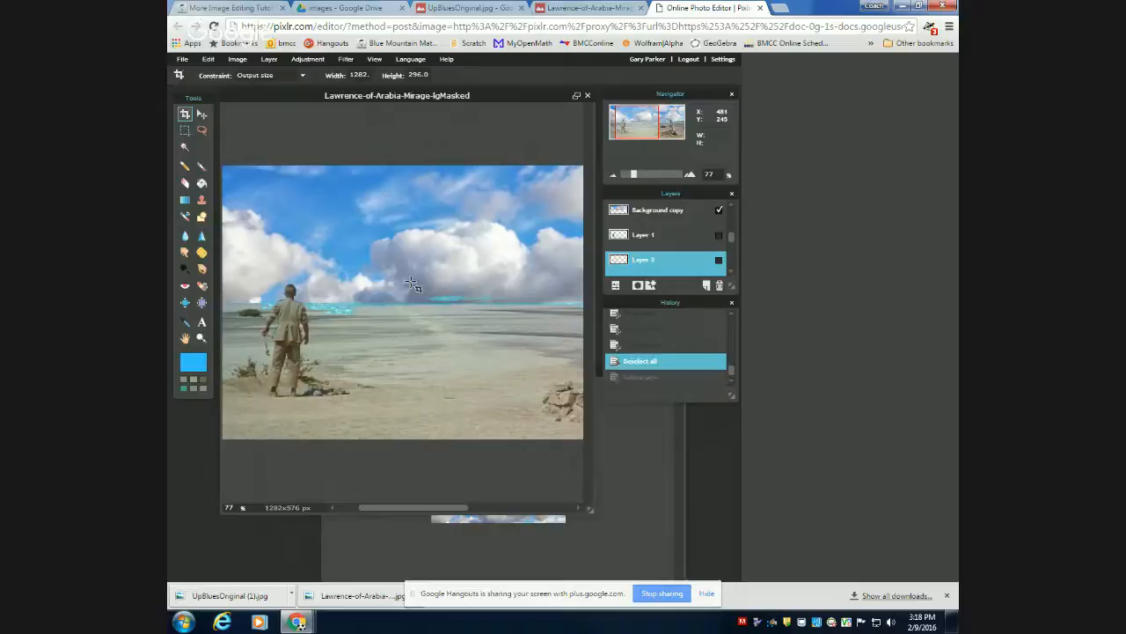
Delete the hidden Layer 2 from the Lawrence-of-Arabia image.
right_click(670, 267)
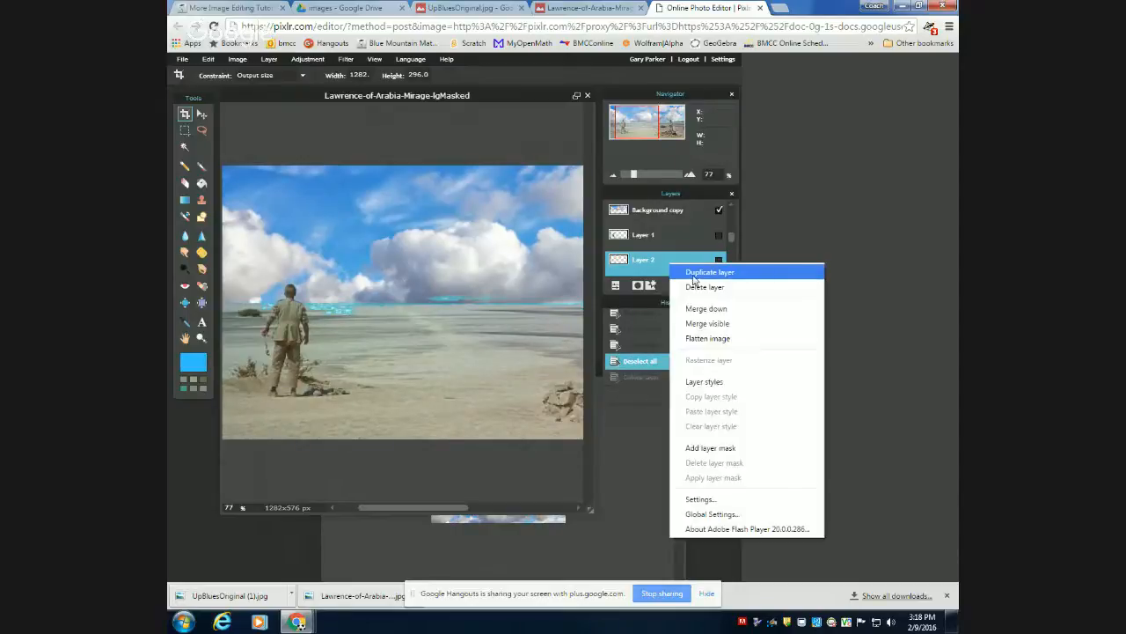
click(697, 287)
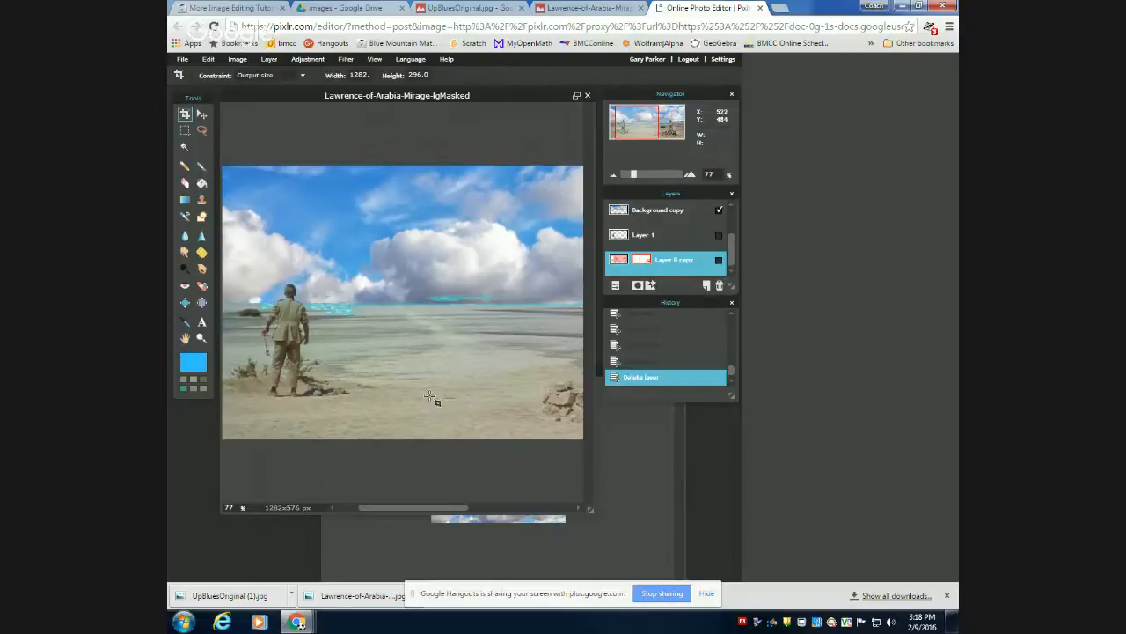
scroll(420, 380, down, 2)
scroll(420, 380, down, 4)
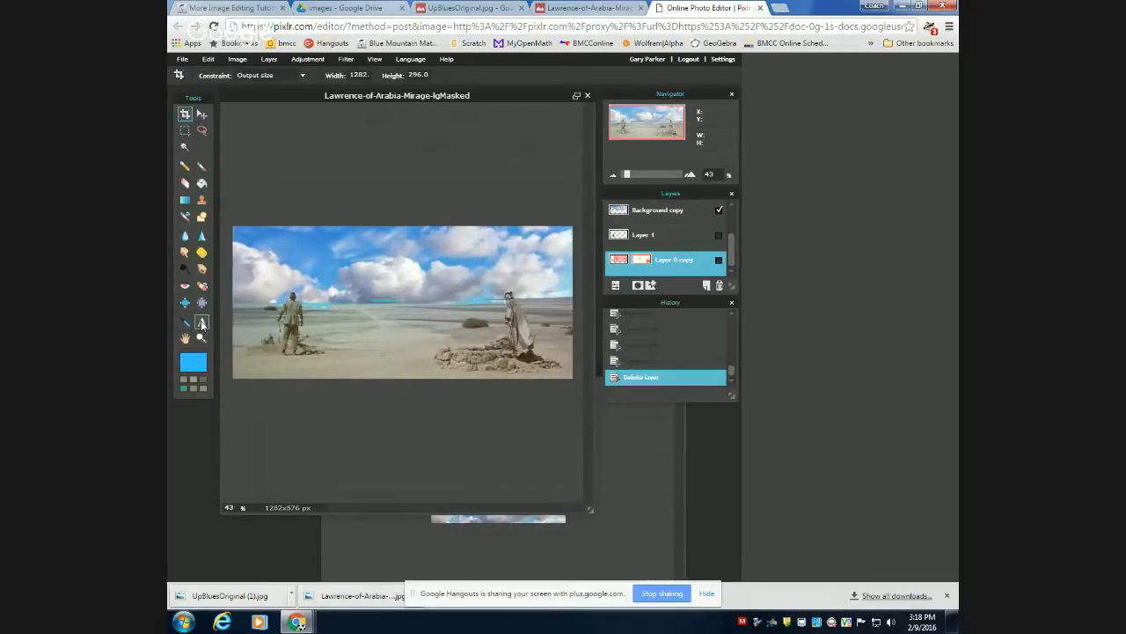
Add the text "Lawrence of Arabia" in the upper sky, starting above the standing figure nearest the image's west edge.
click(202, 323)
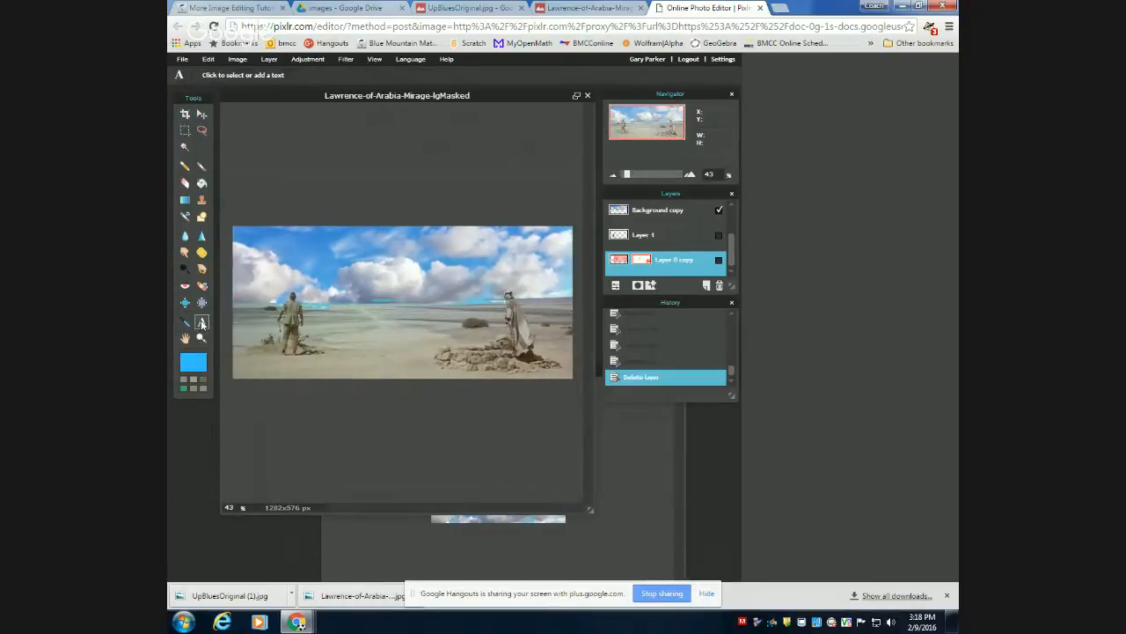
click(297, 241)
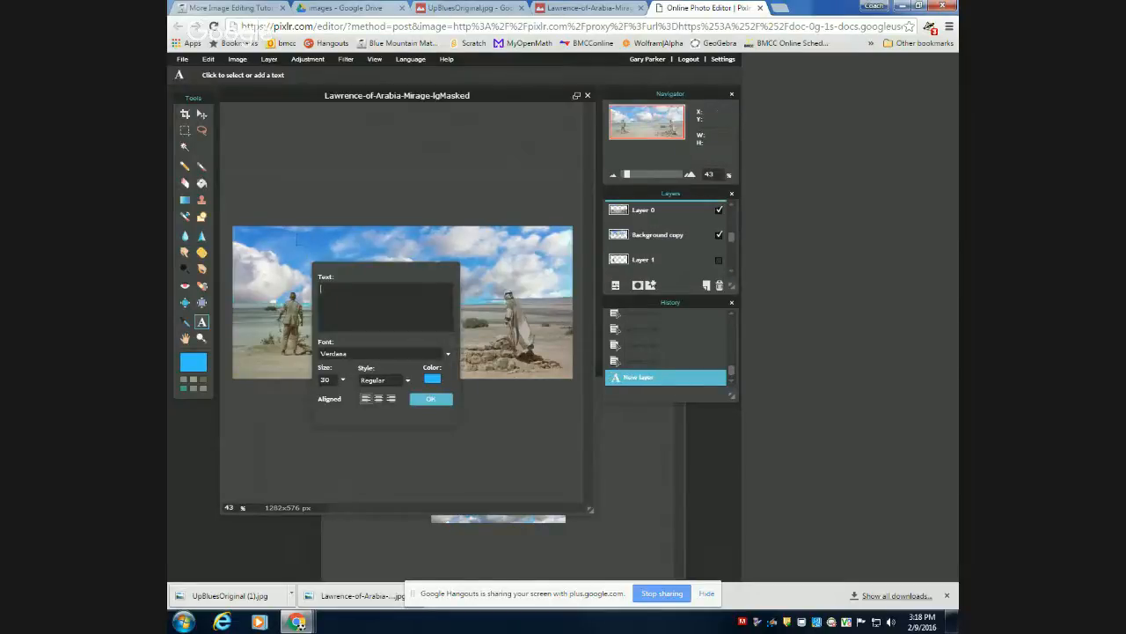
text(Lawrence of Arabia)
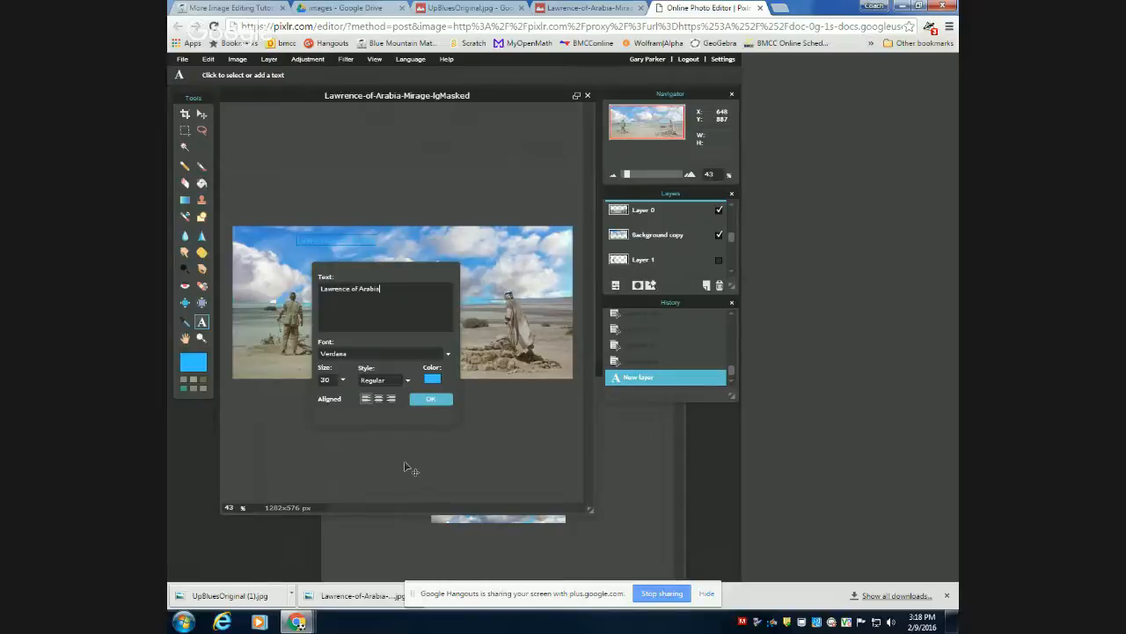
Set the title text's color to black (000000).
click(431, 380)
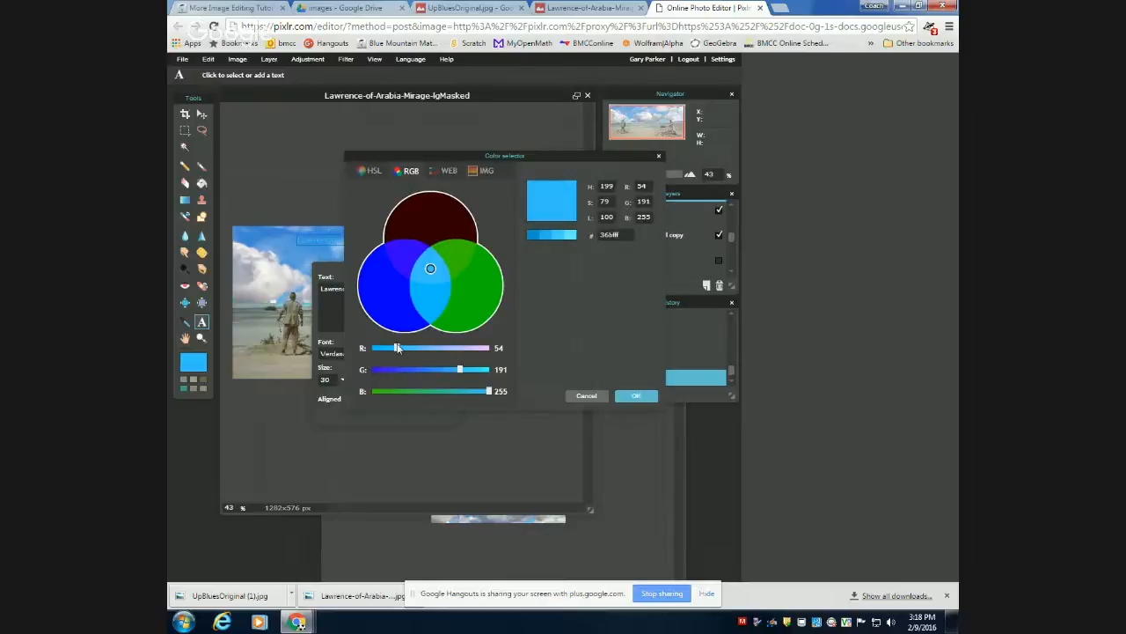
click(368, 170)
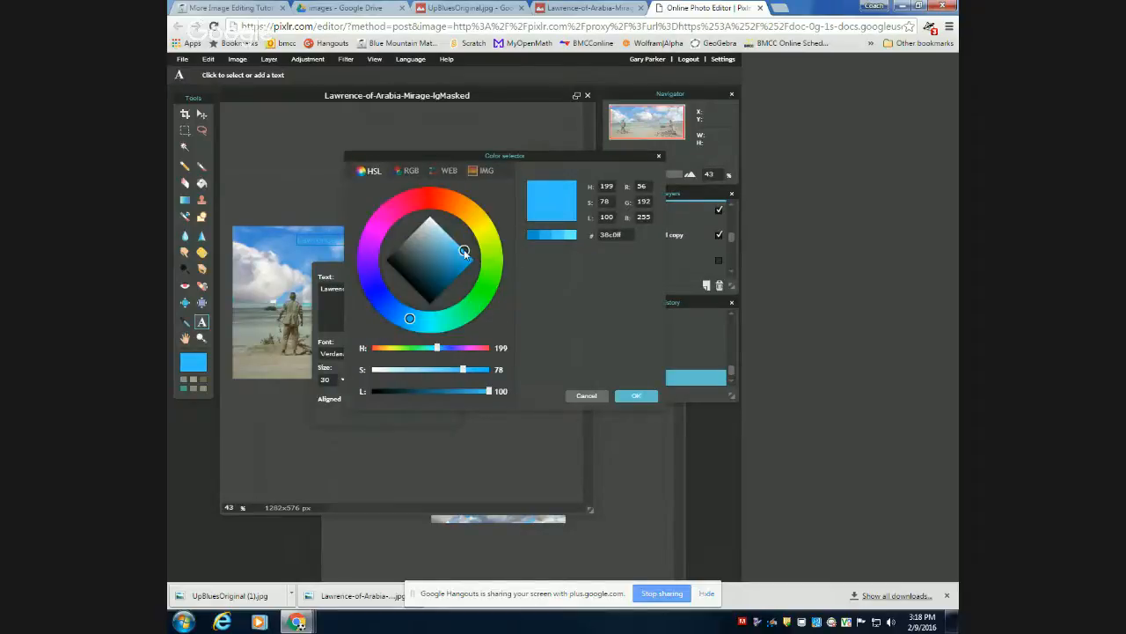
drag(464, 252, 386, 259)
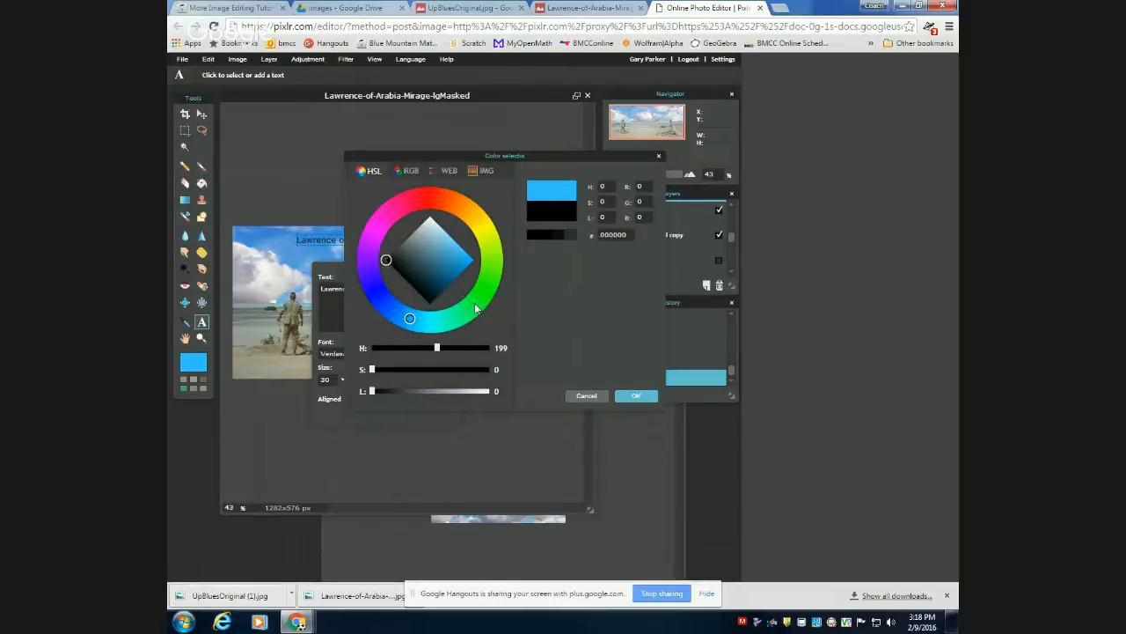
click(637, 396)
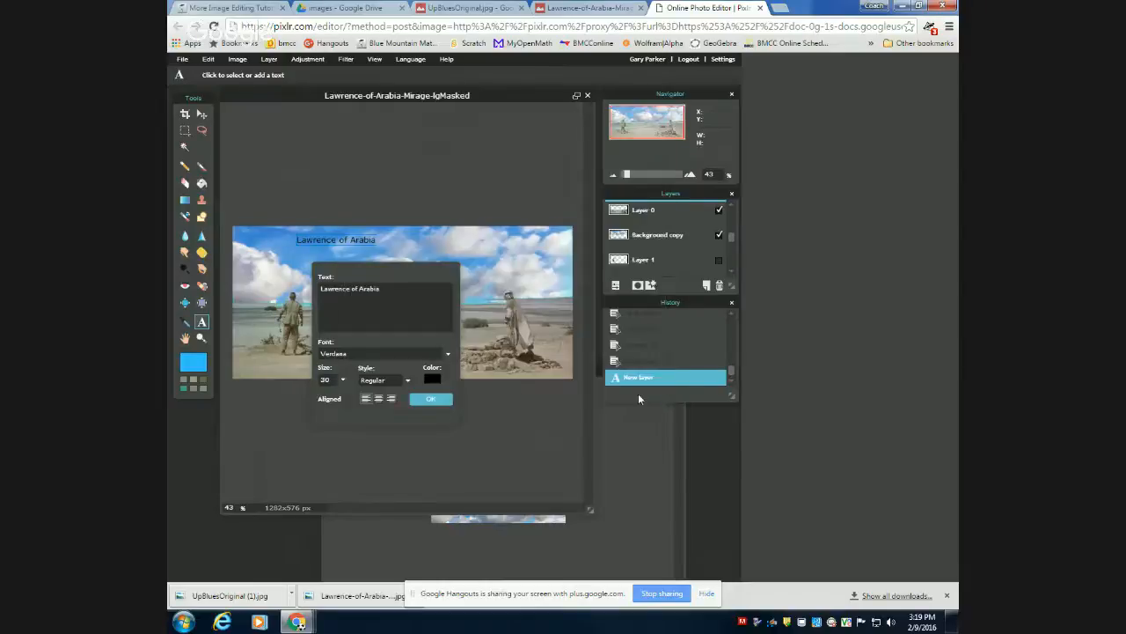
Set the title text's size to 60 and review the available font styles, keeping Regular.
click(343, 379)
drag(296, 394, 314, 374)
text(60)
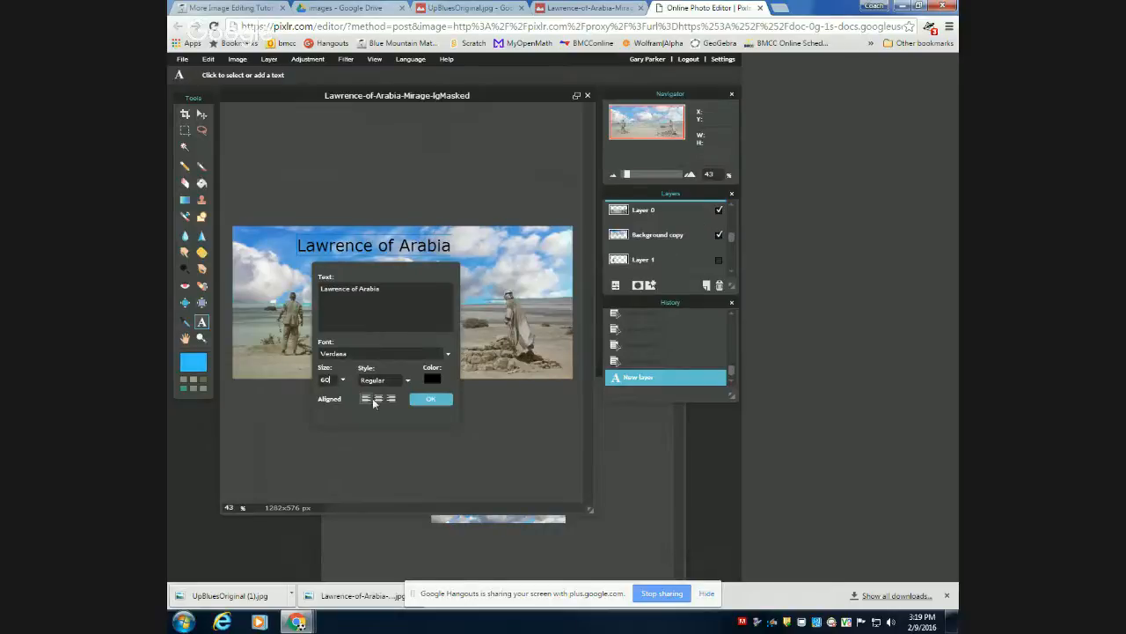
click(407, 379)
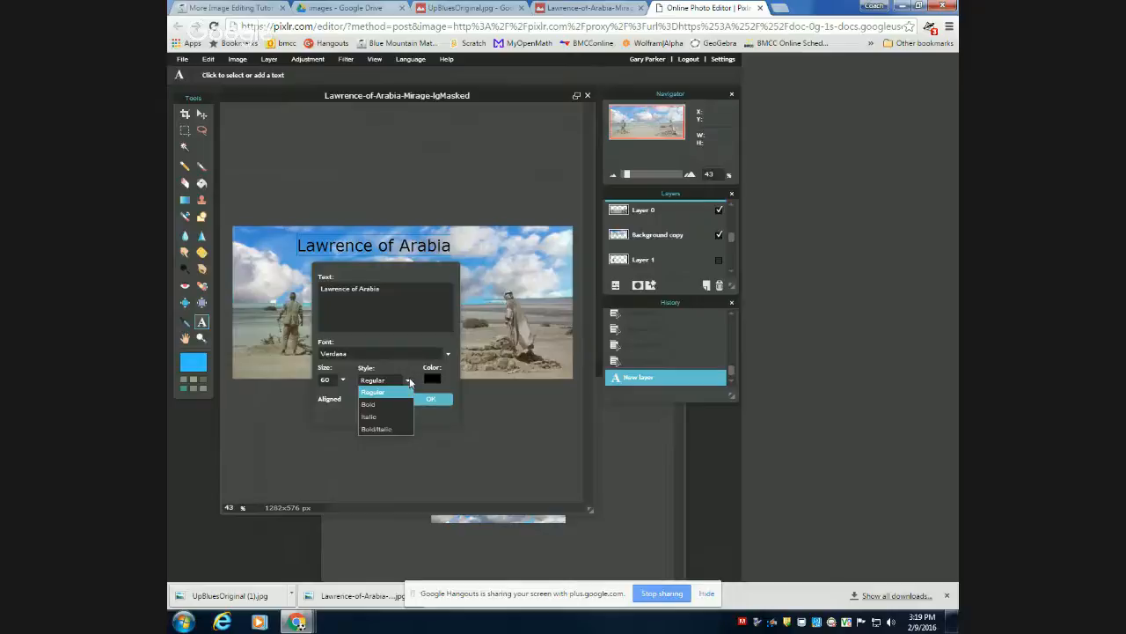
click(409, 381)
Set the title's font to Lucida Handwriting and apply the text settings.
click(448, 353)
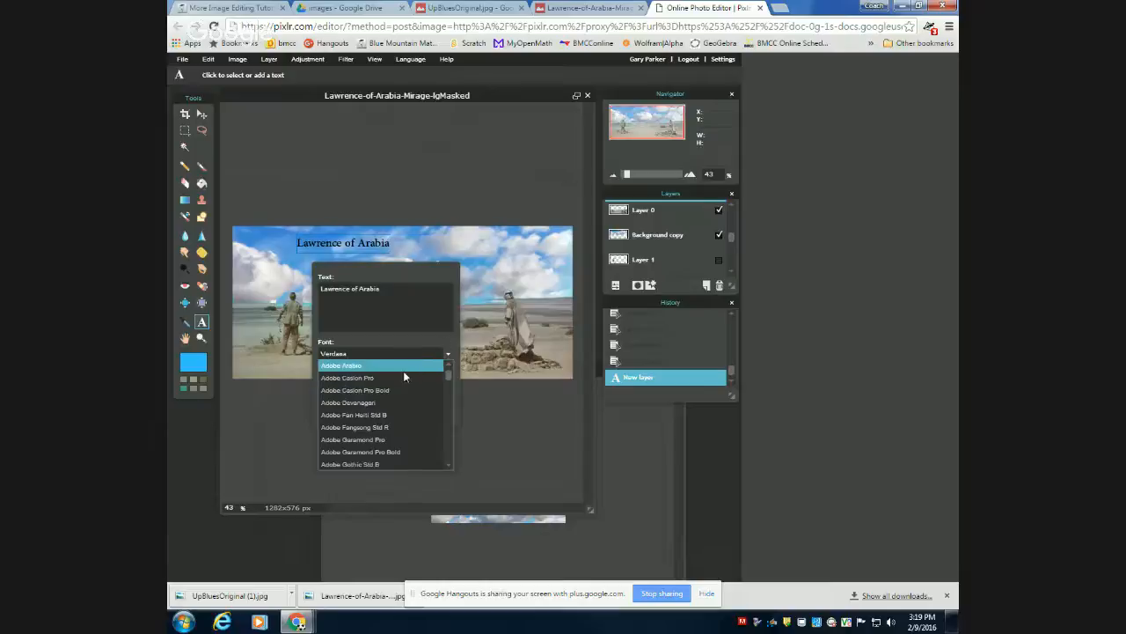
scroll(413, 457, down, 10)
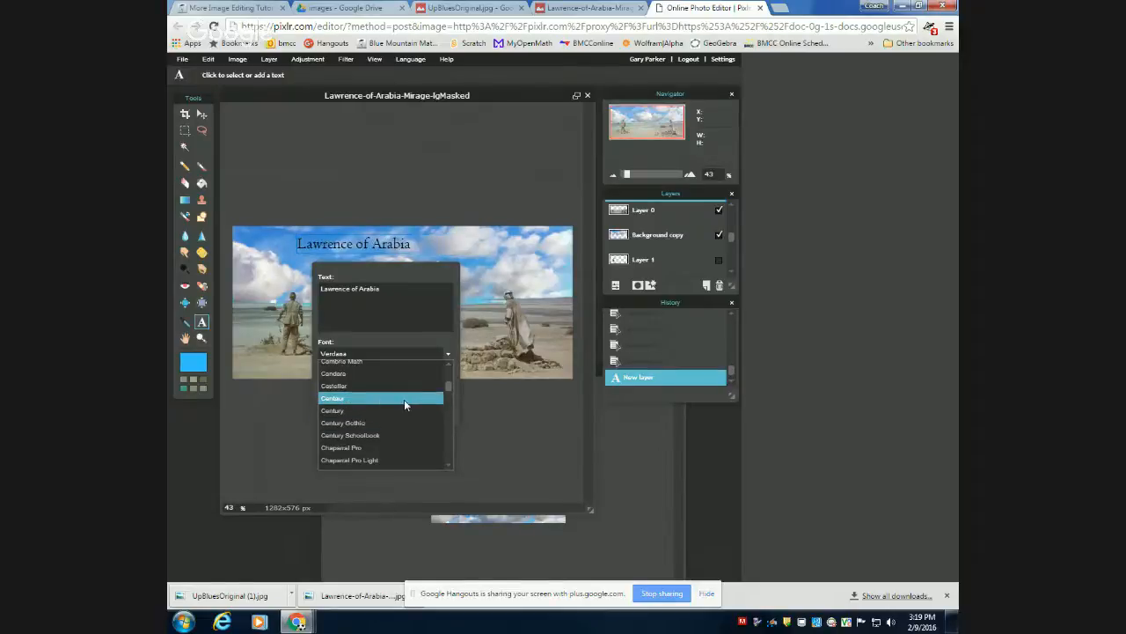
scroll(404, 399, down, 6)
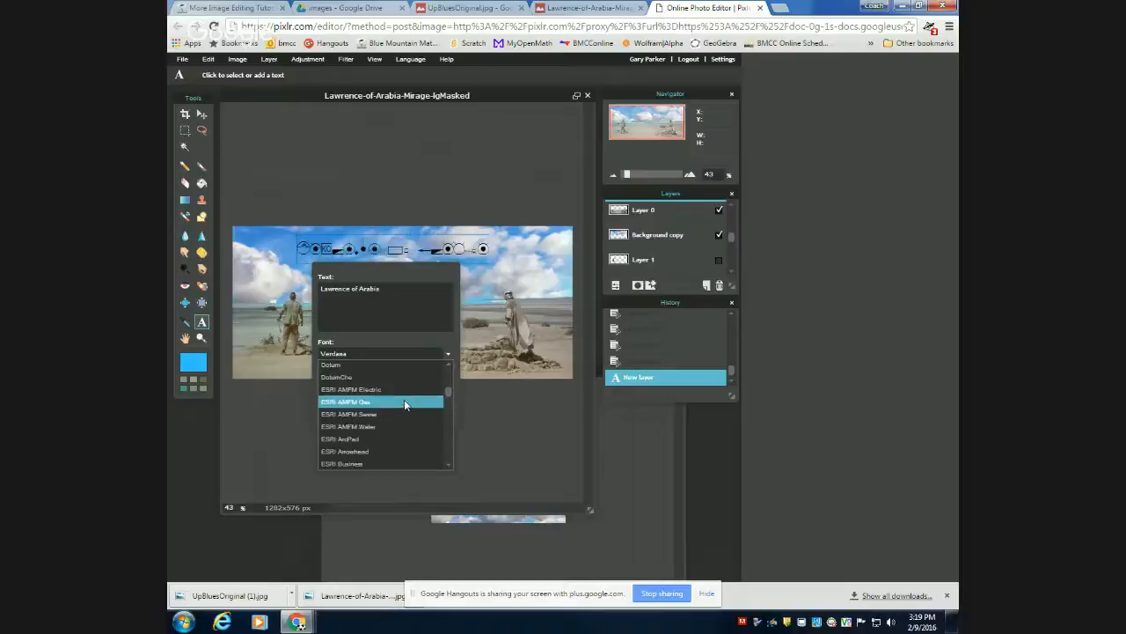
scroll(396, 435, down, 6)
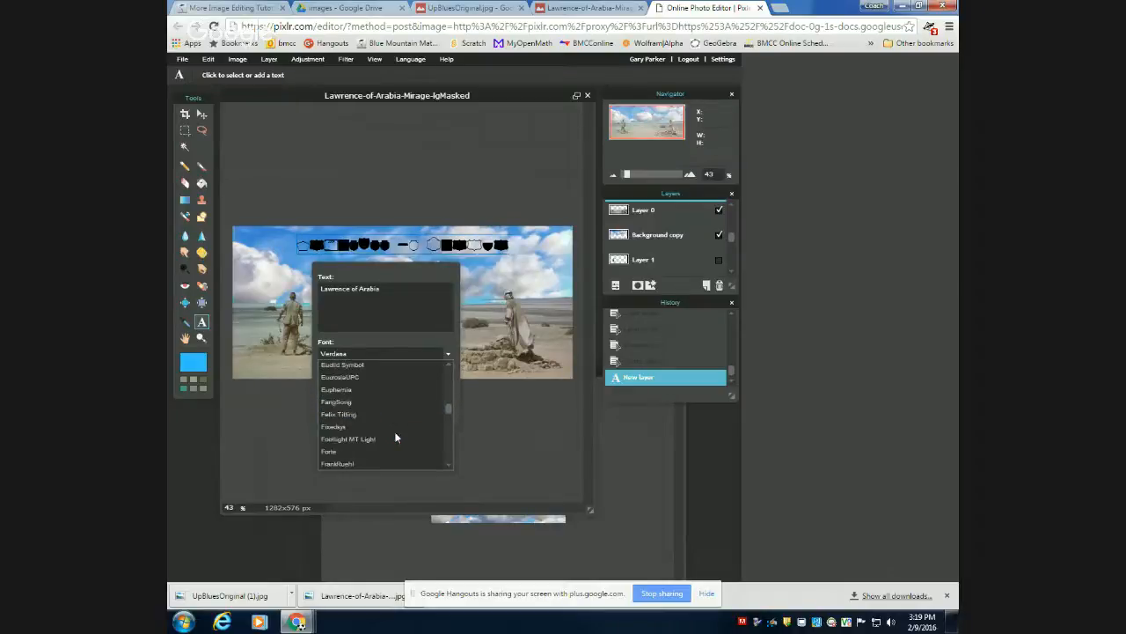
scroll(396, 437, down, 5)
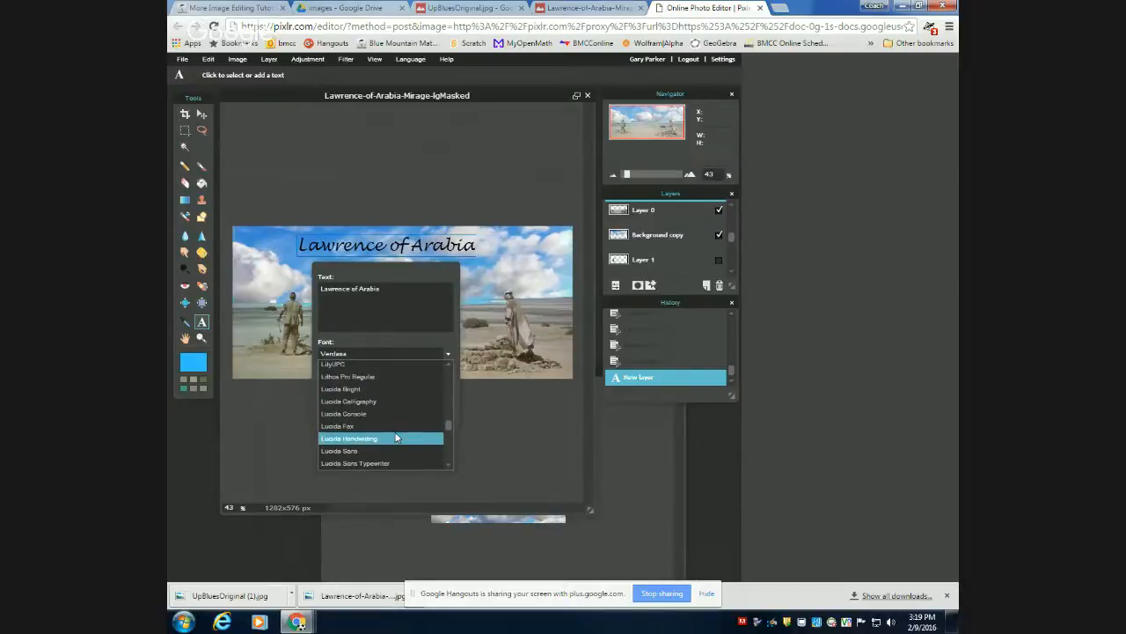
click(395, 436)
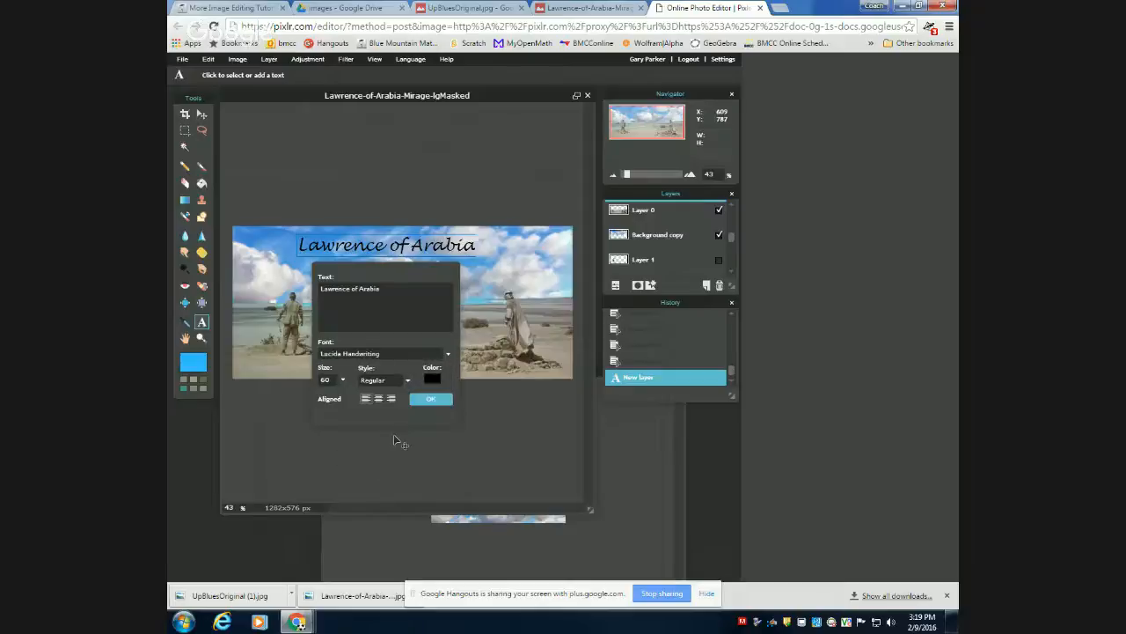
click(431, 400)
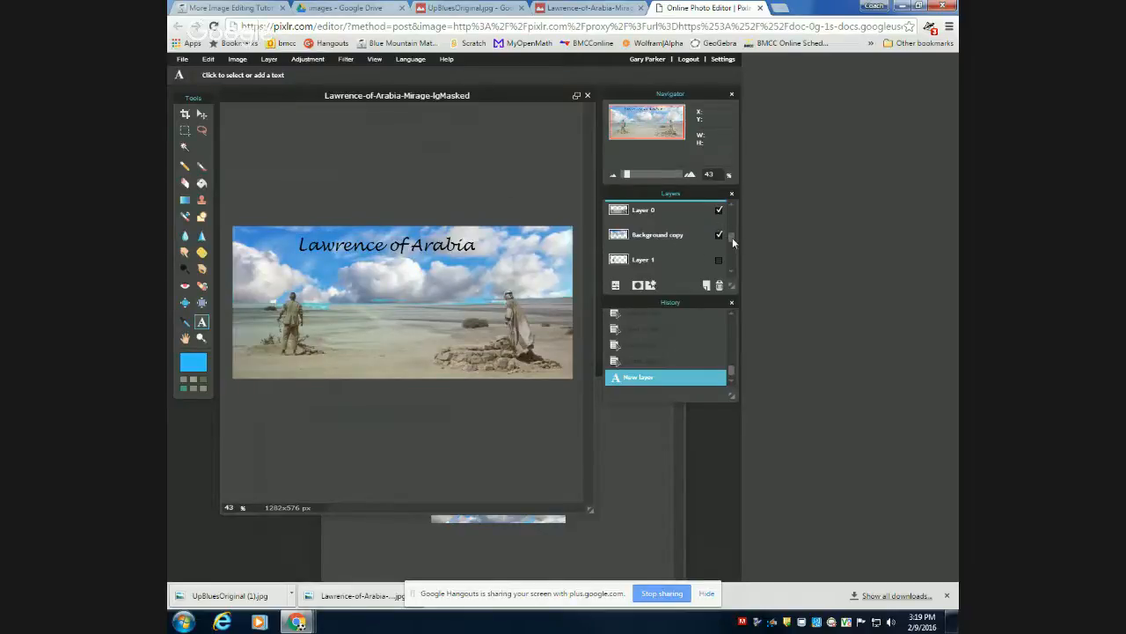
Rename Layer 0 as originalBackground.
drag(731, 234, 734, 209)
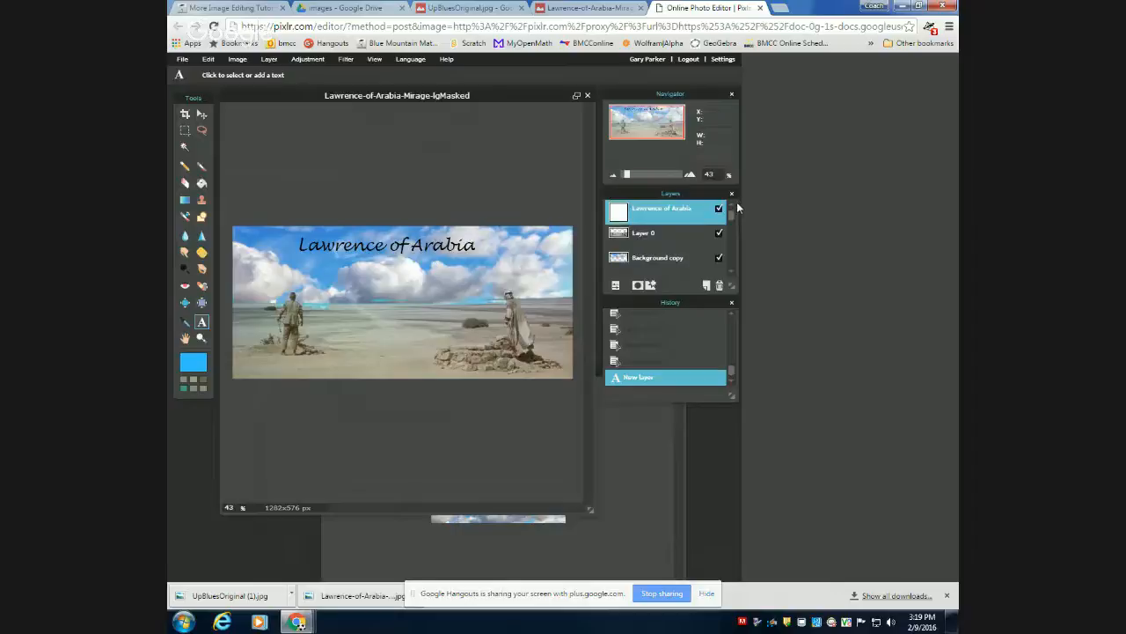
double_click(645, 236)
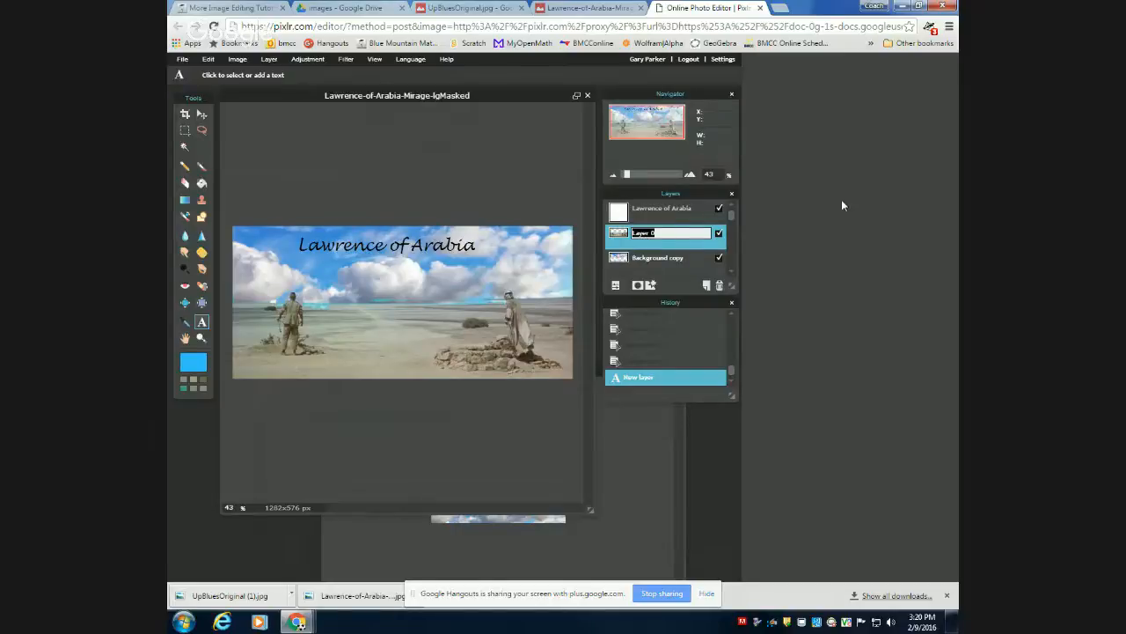
text(originalBackground)
Rename the Background copy cloud layer as sky and select the originalBackground layer.
click(684, 265)
scroll(684, 265, down, 2)
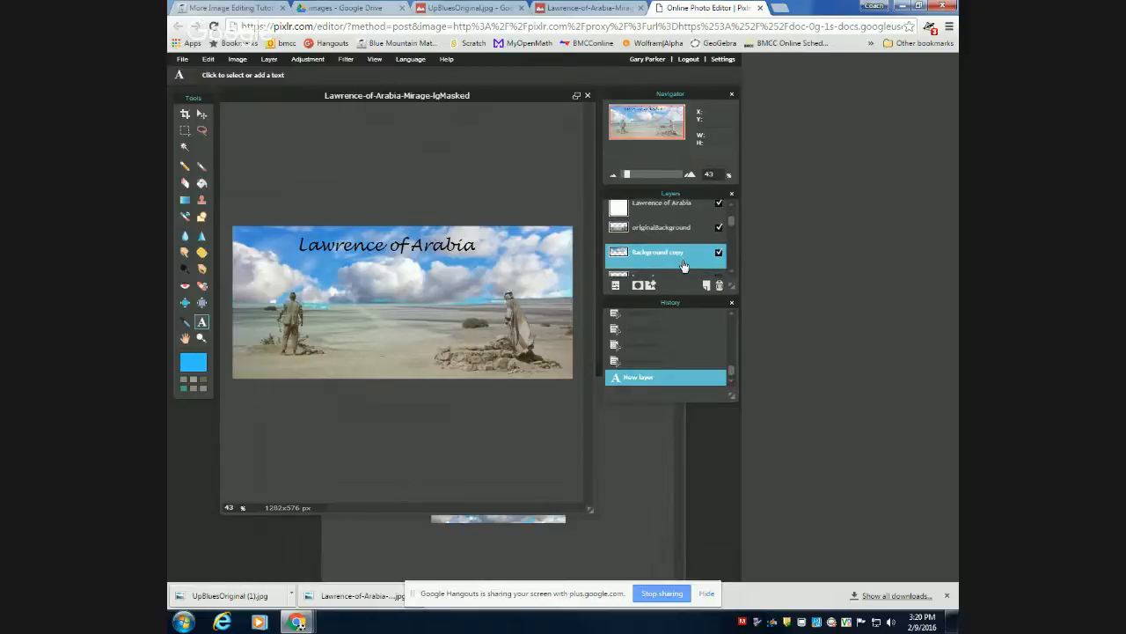
scroll(684, 265, up, 1)
double_click(646, 258)
text(sky)
click(656, 231)
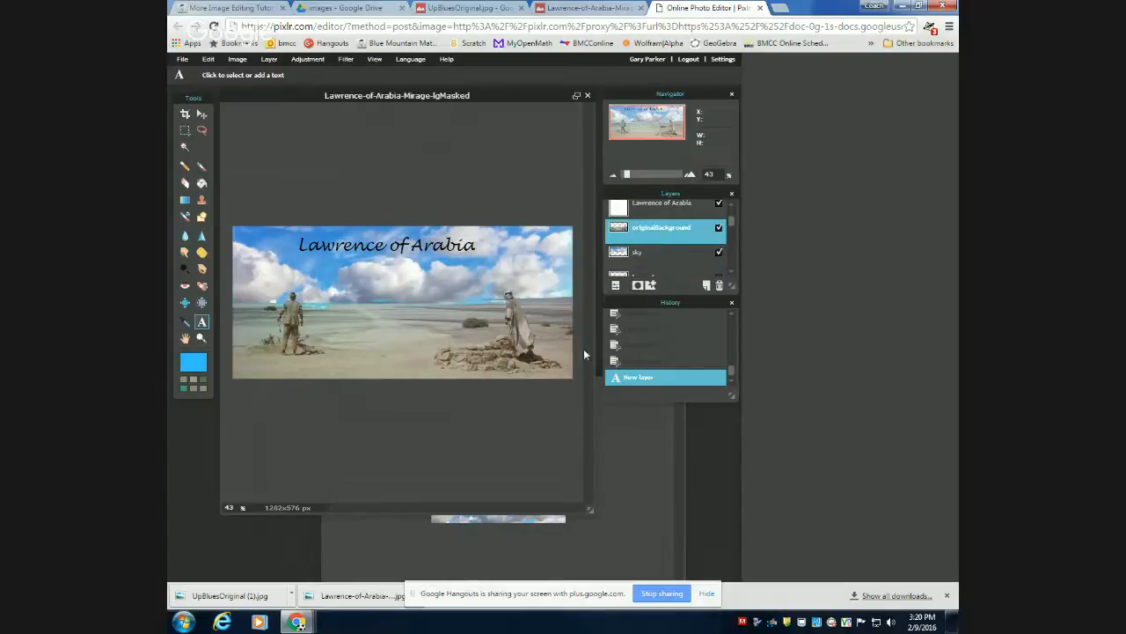
scroll(431, 367, down, 1)
scroll(431, 367, up, 1)
scroll(666, 222, up, 1)
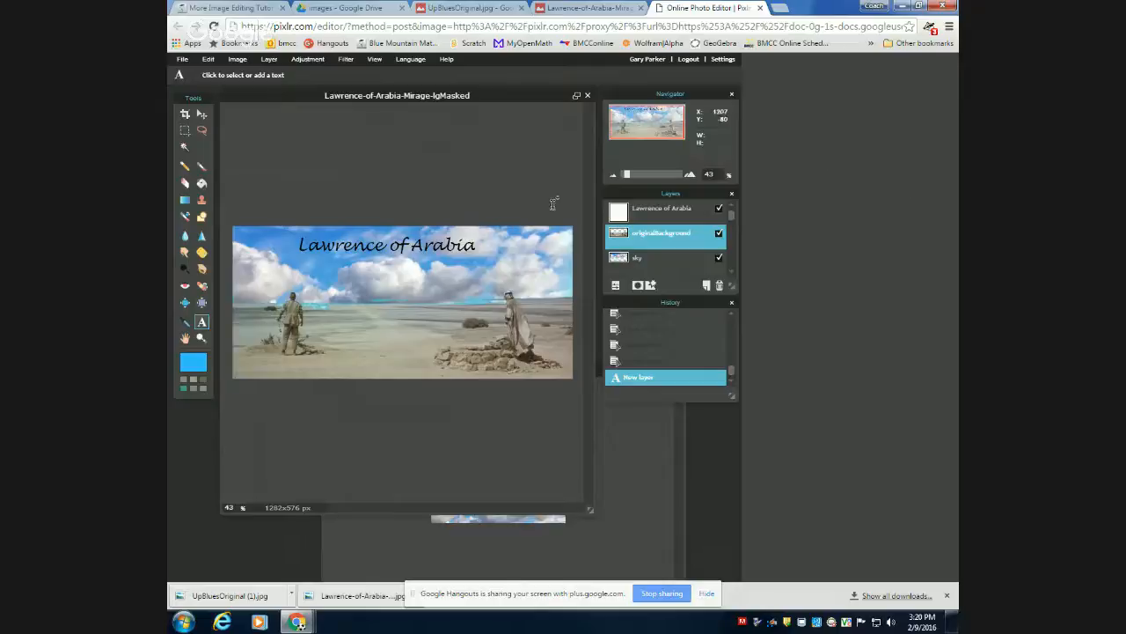
Select the Lawrence of Arabia text layer and reopen the title's text settings for editing.
click(675, 211)
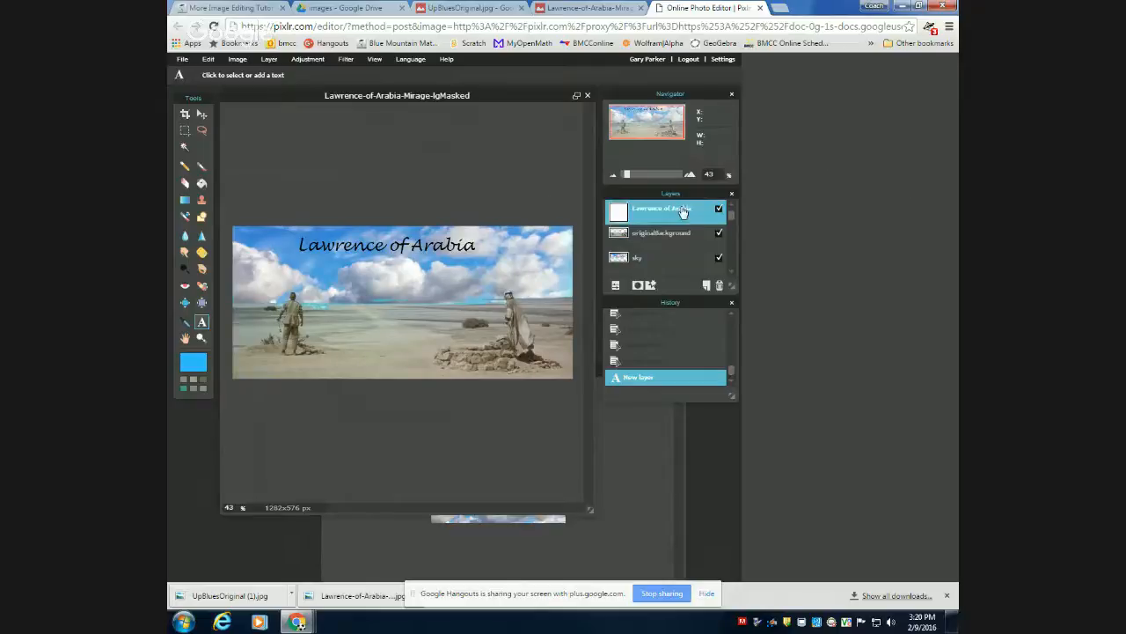
click(403, 251)
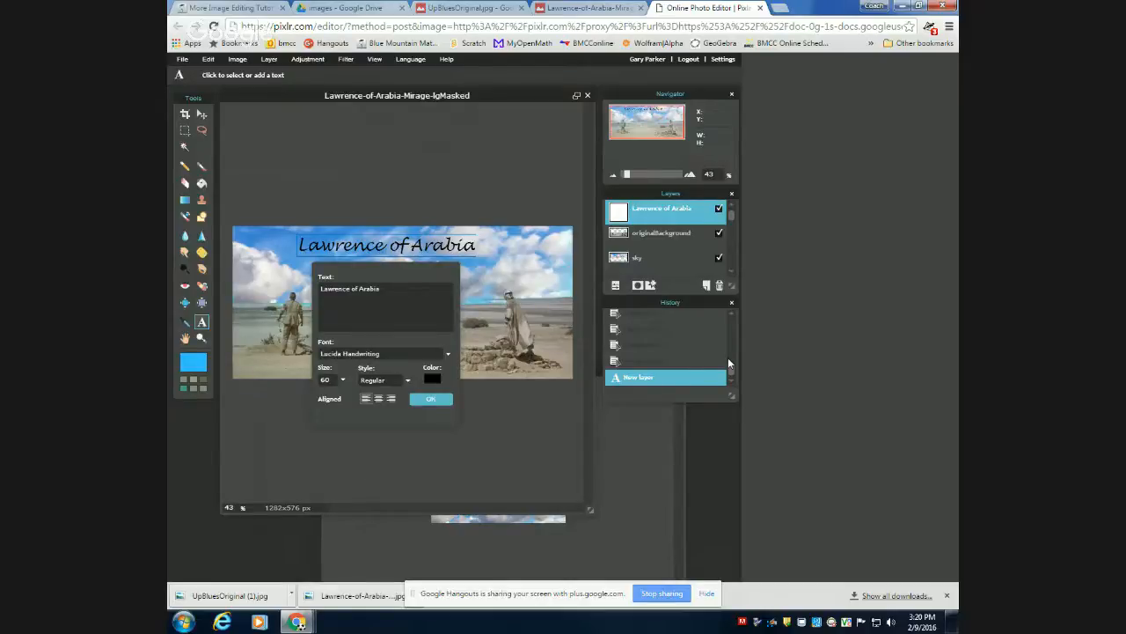
key(v)
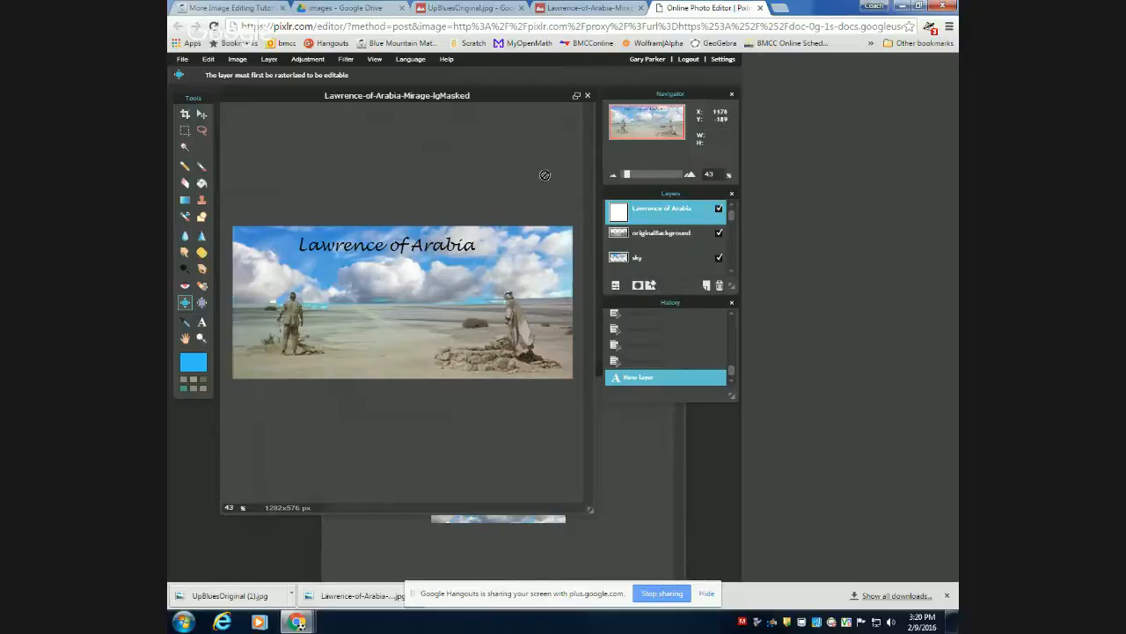
click(202, 322)
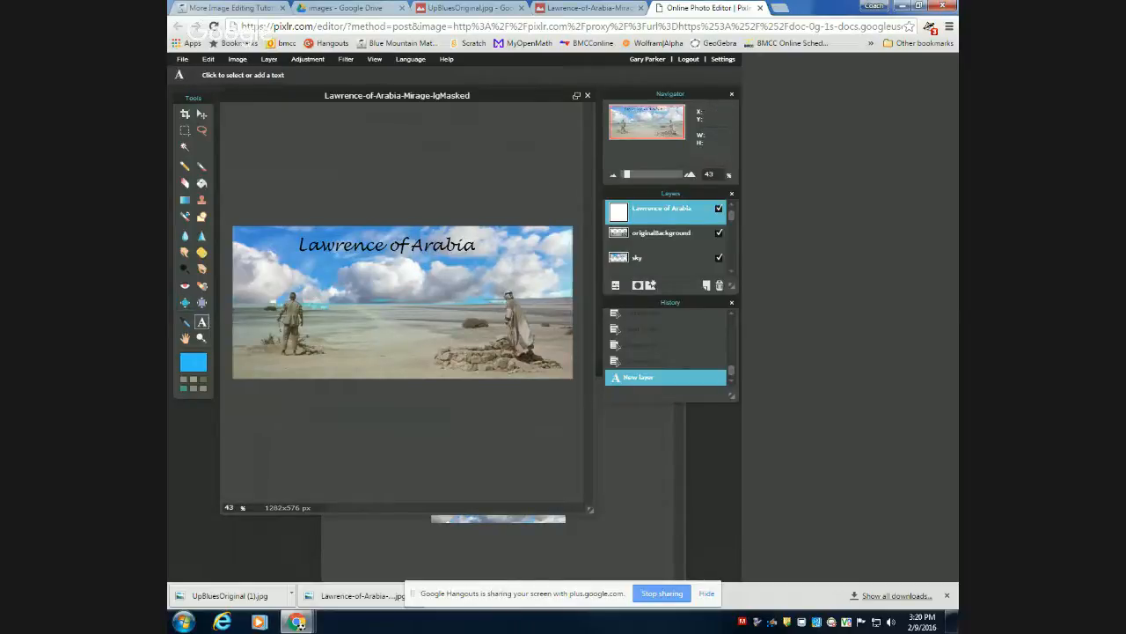
click(368, 251)
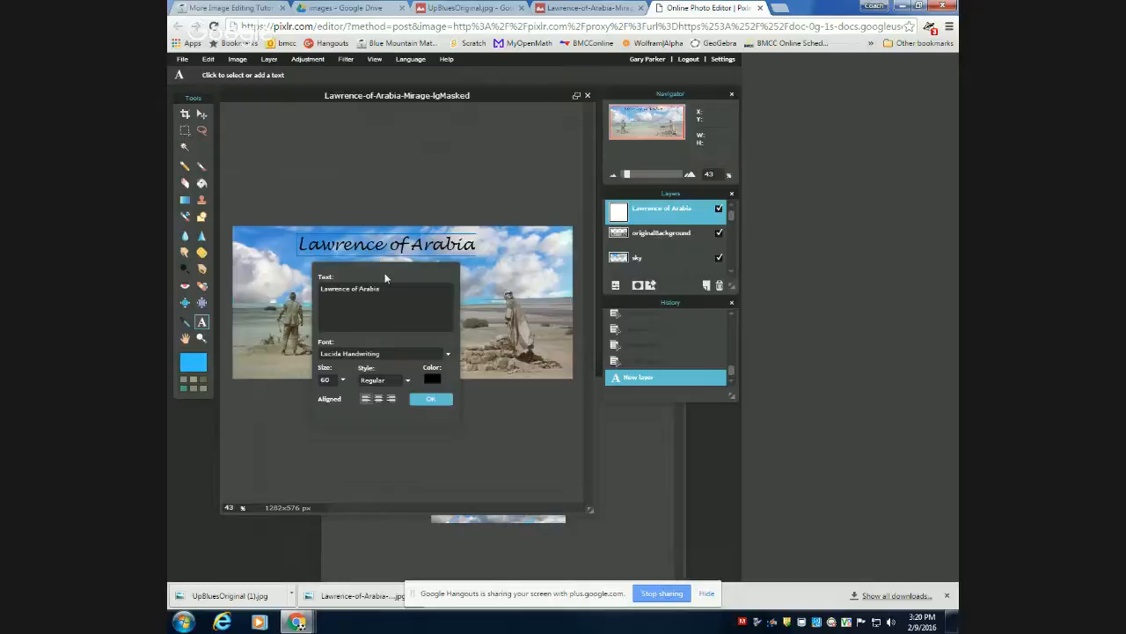
Delete the last letters of the title text and retype the ending so it reads Lawrence of Arabia.
click(392, 285)
key(BackSpace)
key(BackSpace)
key(BackSpace)
key(BackSpace)
key(BackSpace)
key(BackSpace)
text(Arabia)
Shift the title toward the image's upper-left corner, apply the text settings, and nudge it slightly down and left with the Move tool.
drag(423, 255, 363, 249)
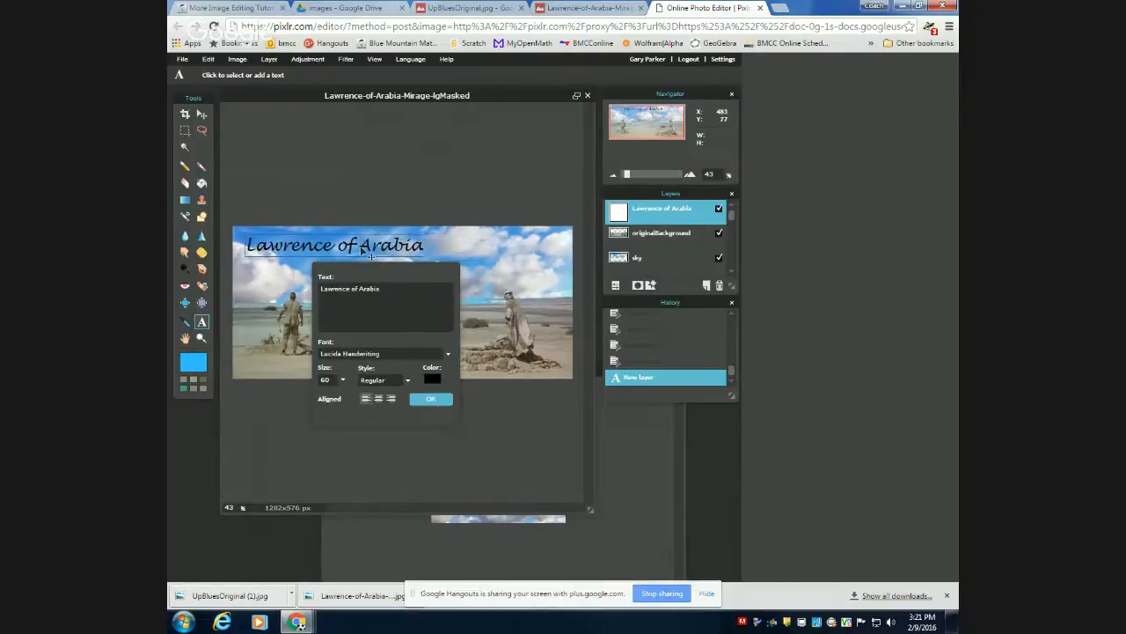
click(430, 400)
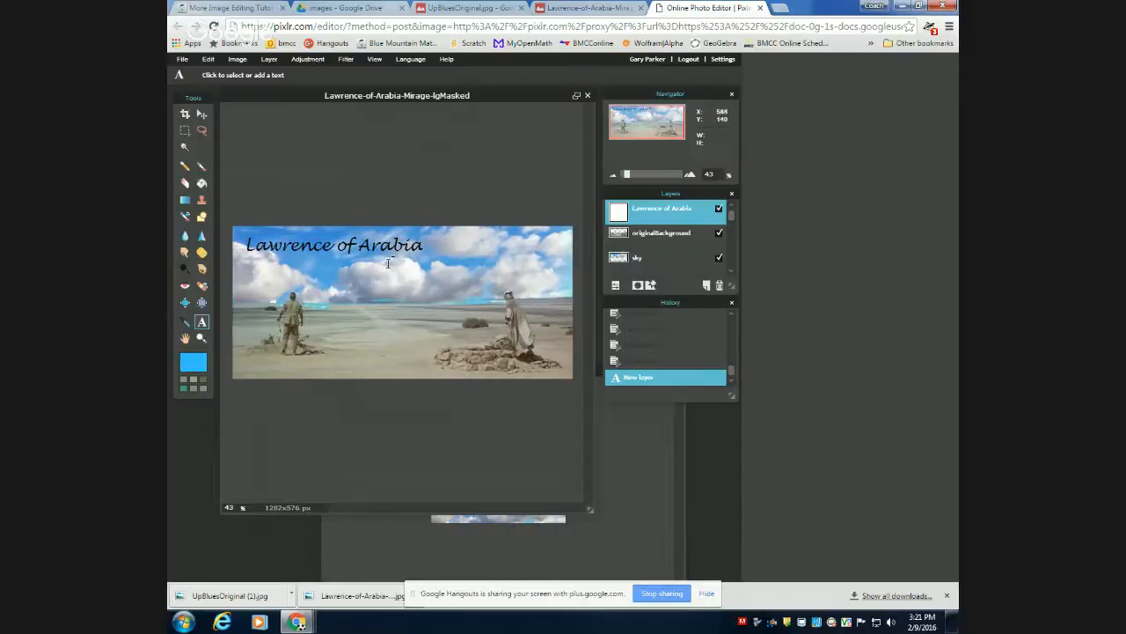
click(202, 113)
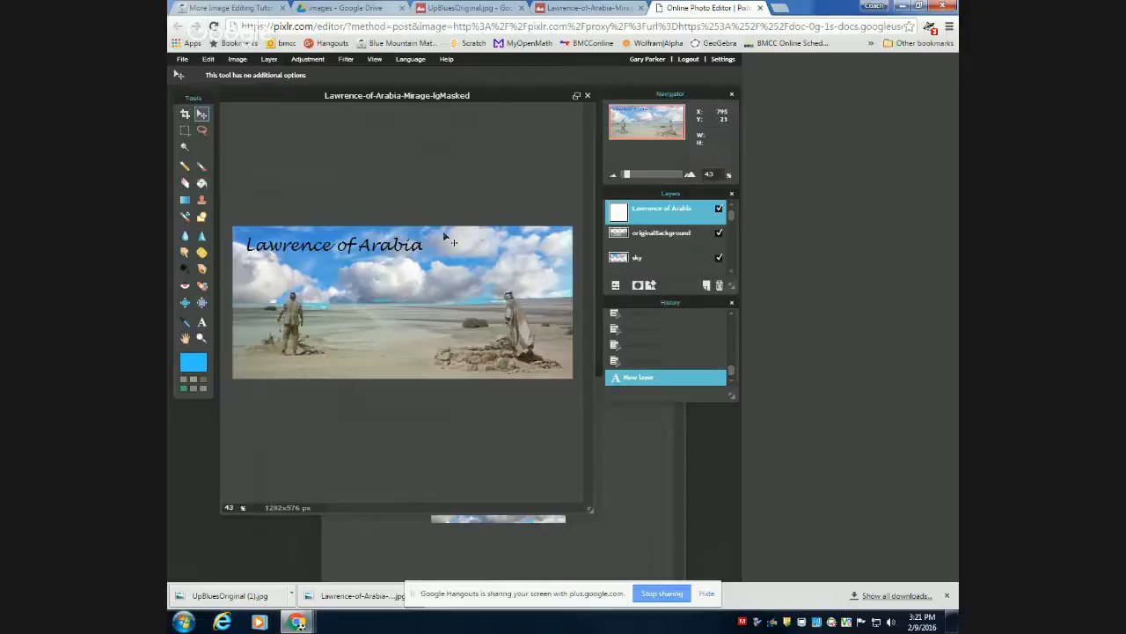
drag(451, 238, 419, 257)
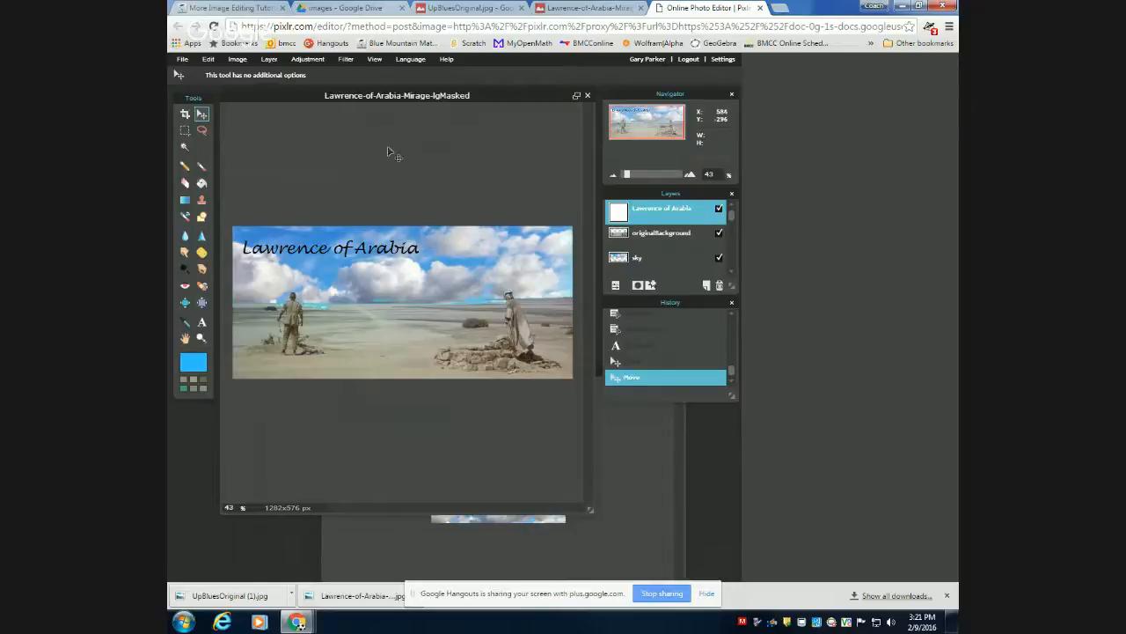
click(271, 60)
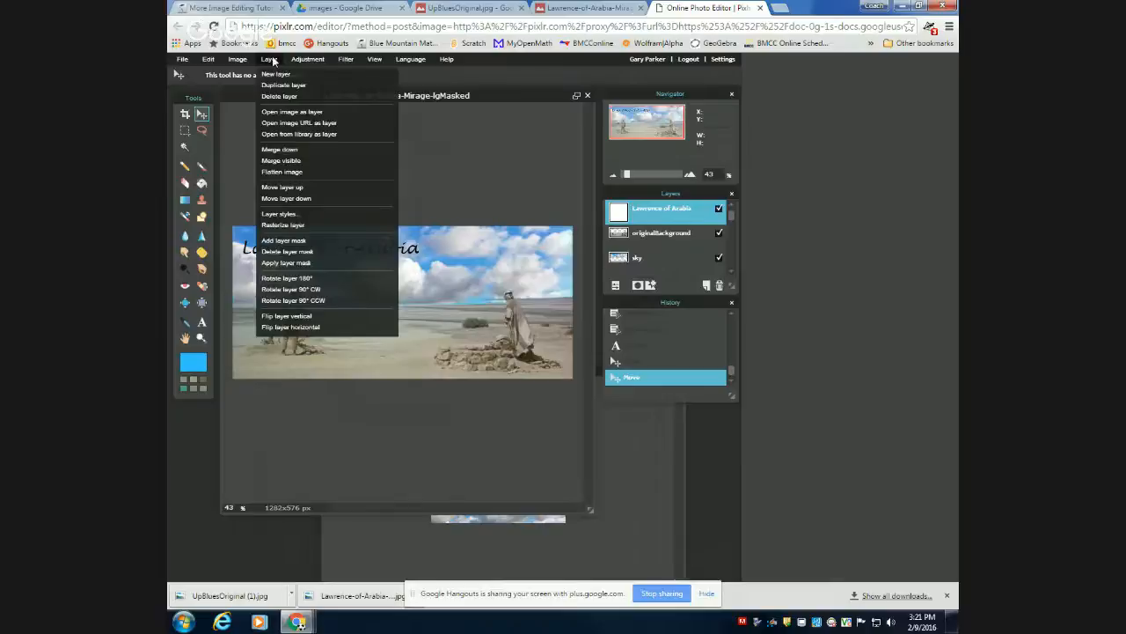
click(272, 60)
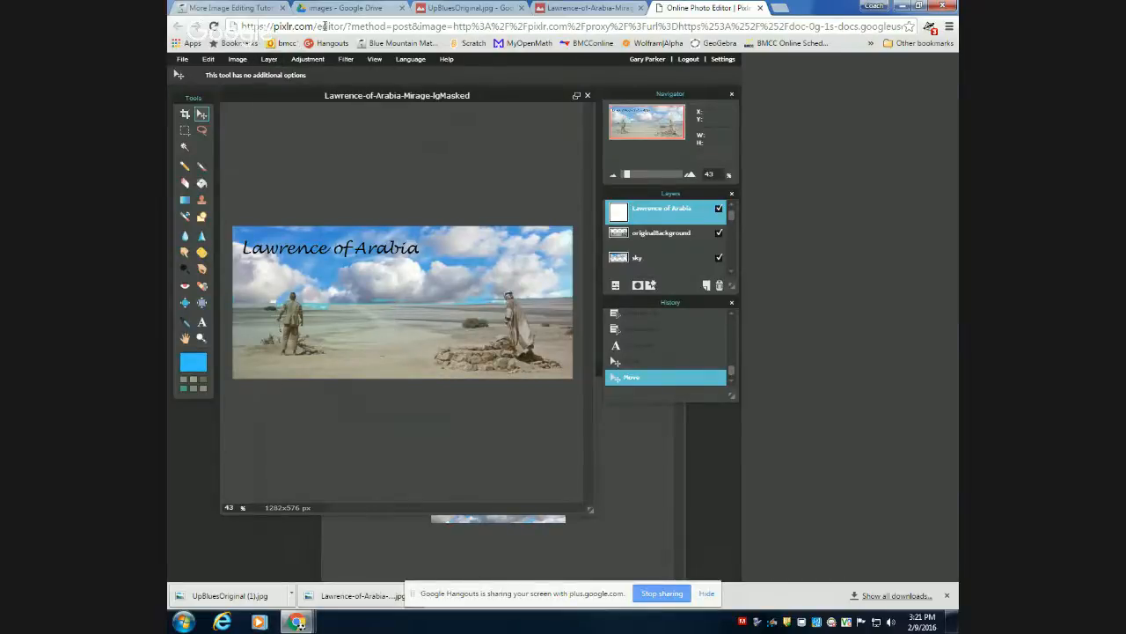
click(348, 60)
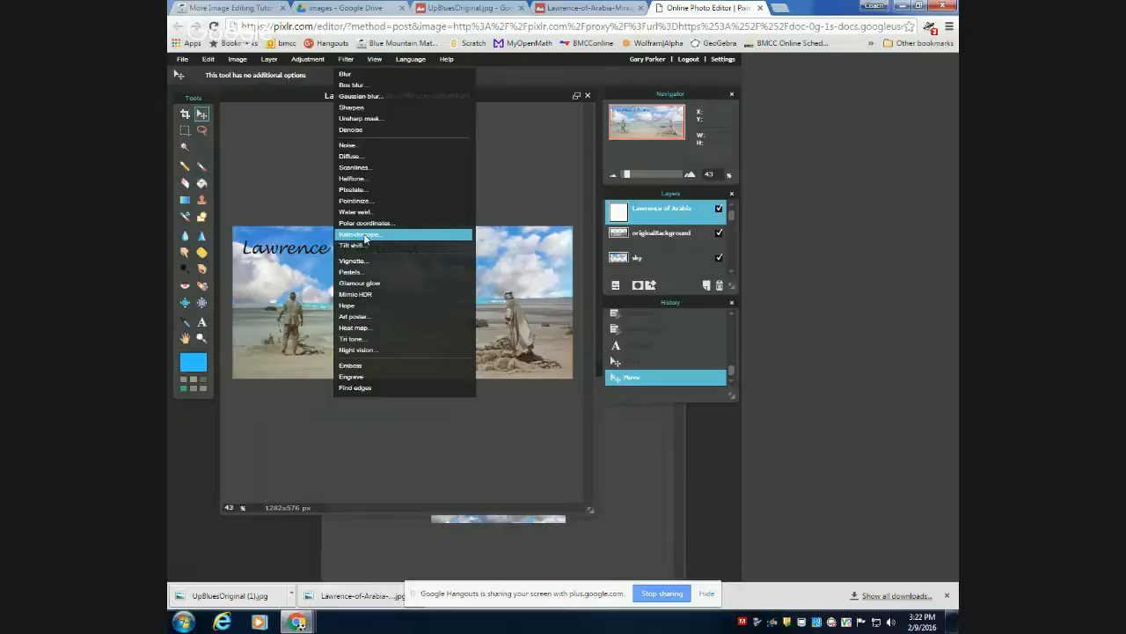
click(348, 60)
click(273, 60)
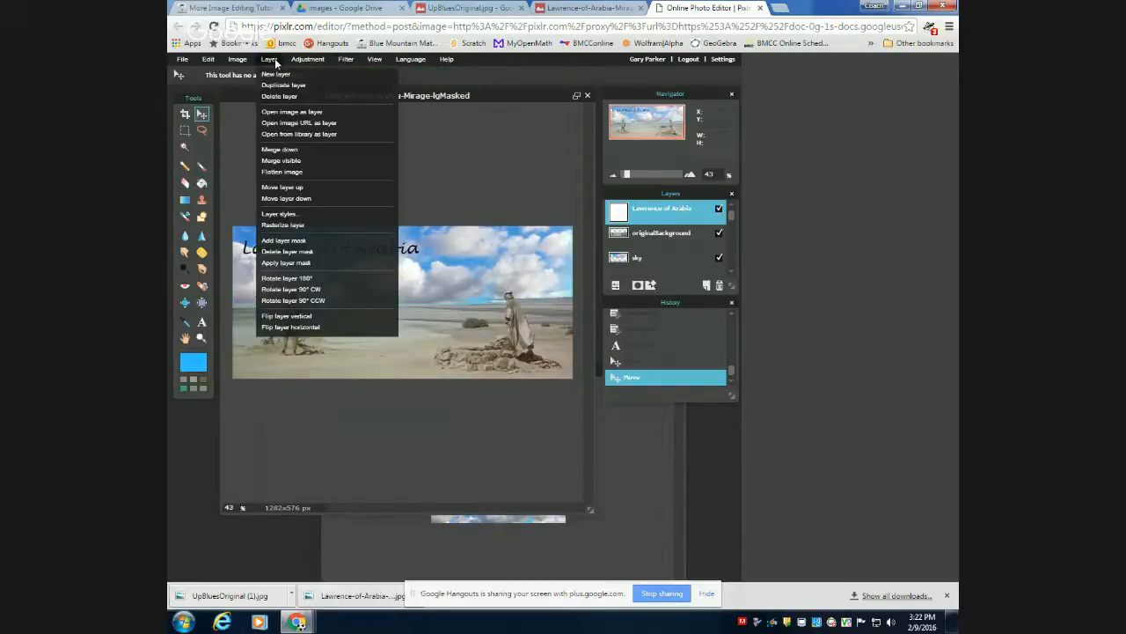
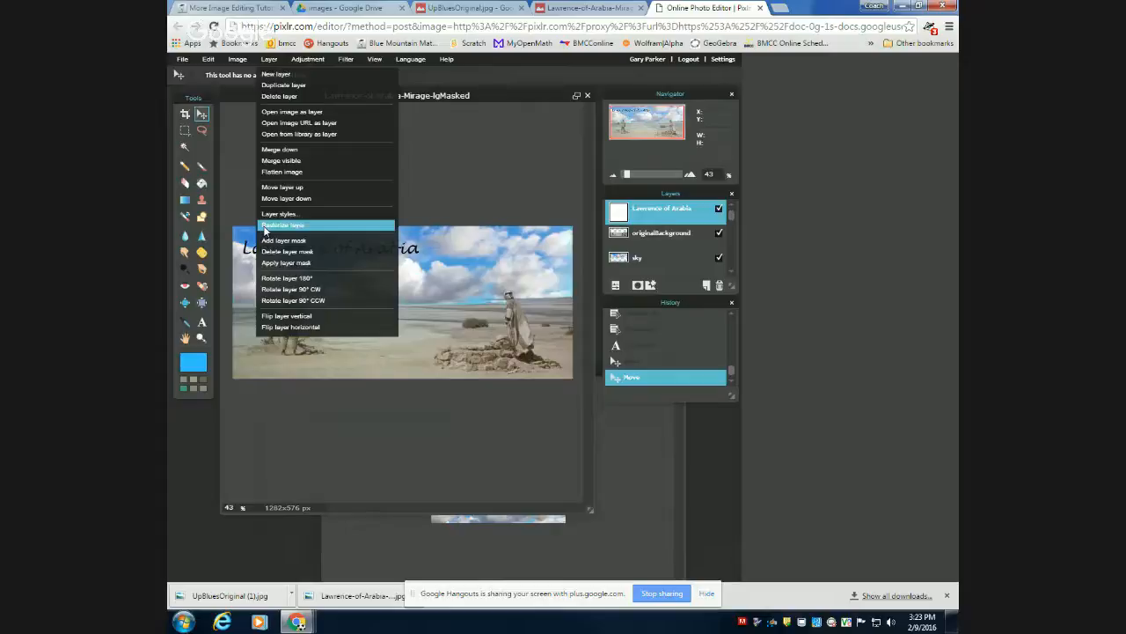
Add a text layer near the image's lower-left area reading "by" plus the author's full name, with the text size reduced to 21.
click(272, 61)
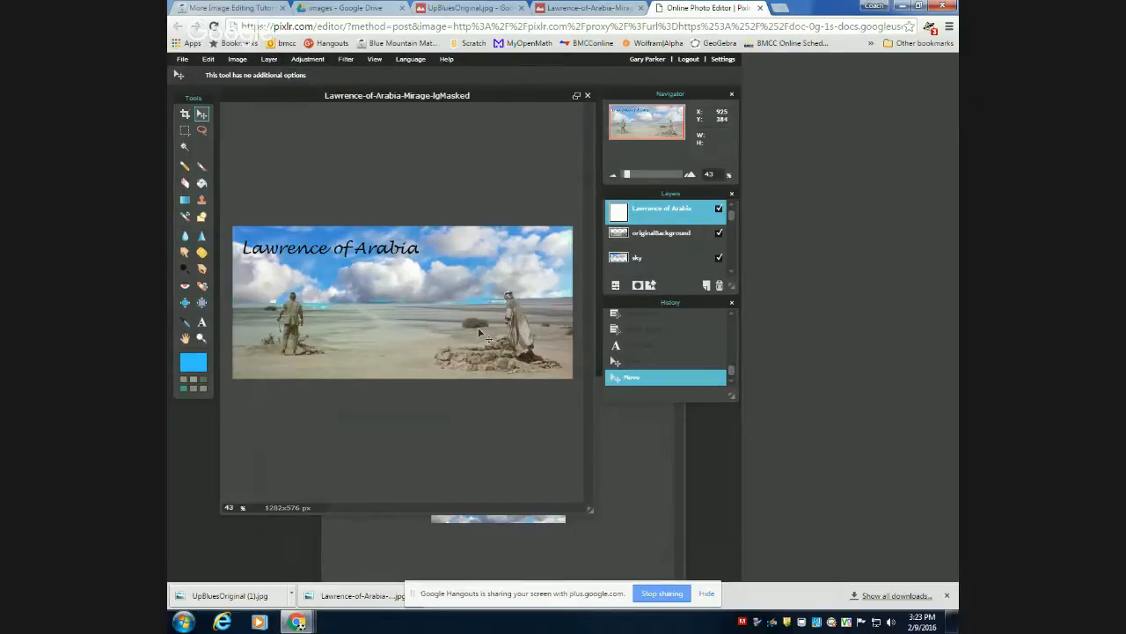
click(204, 322)
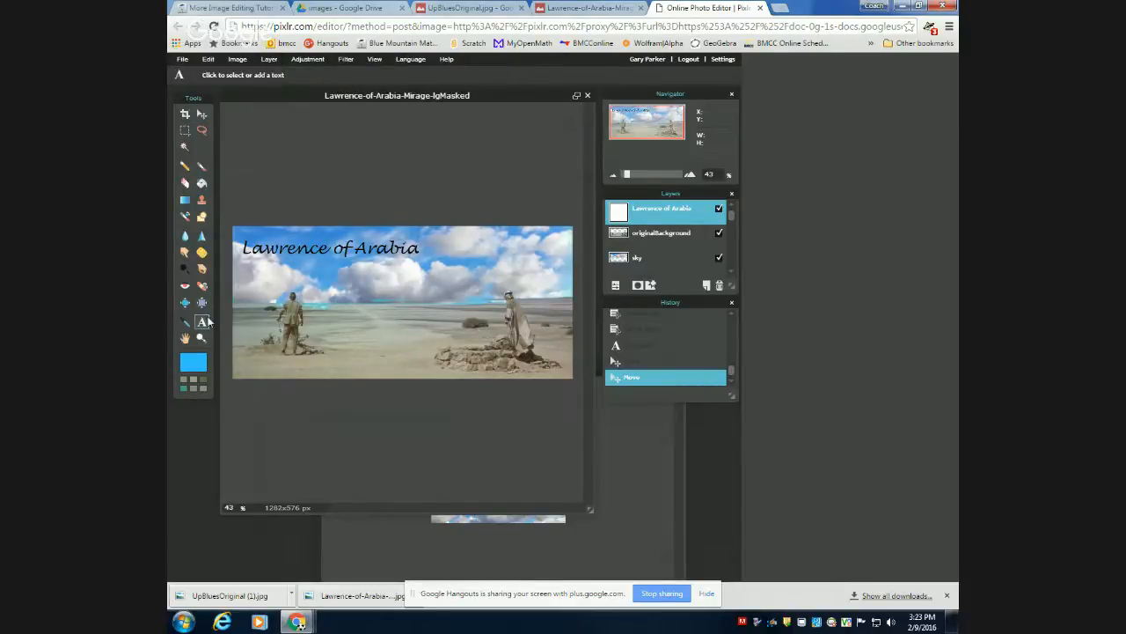
click(269, 362)
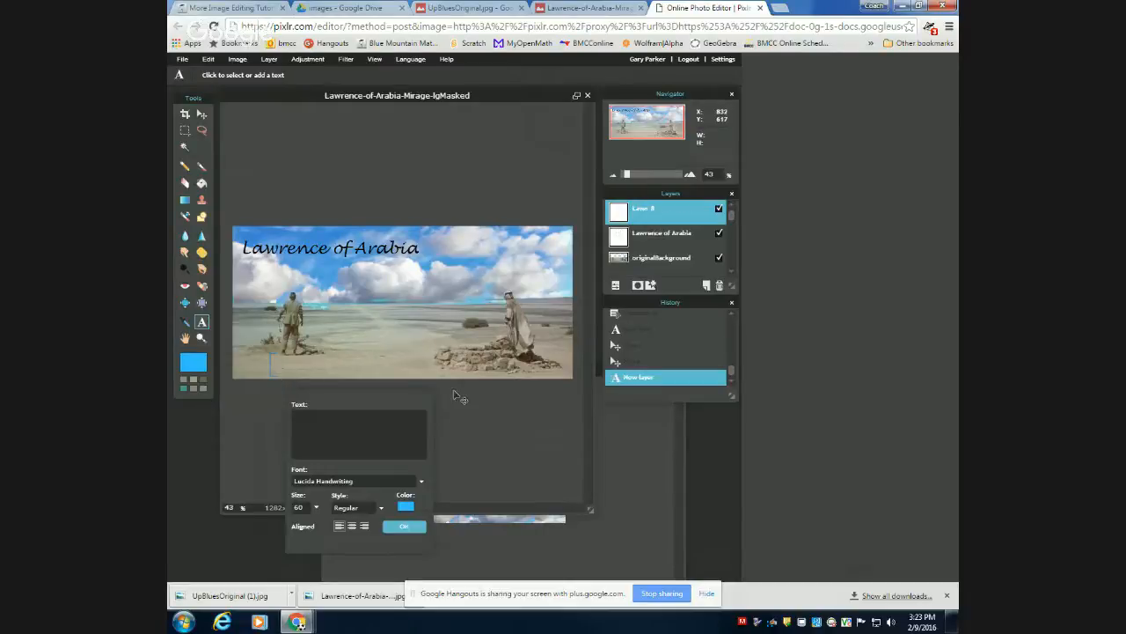
text(by Gary Parker)
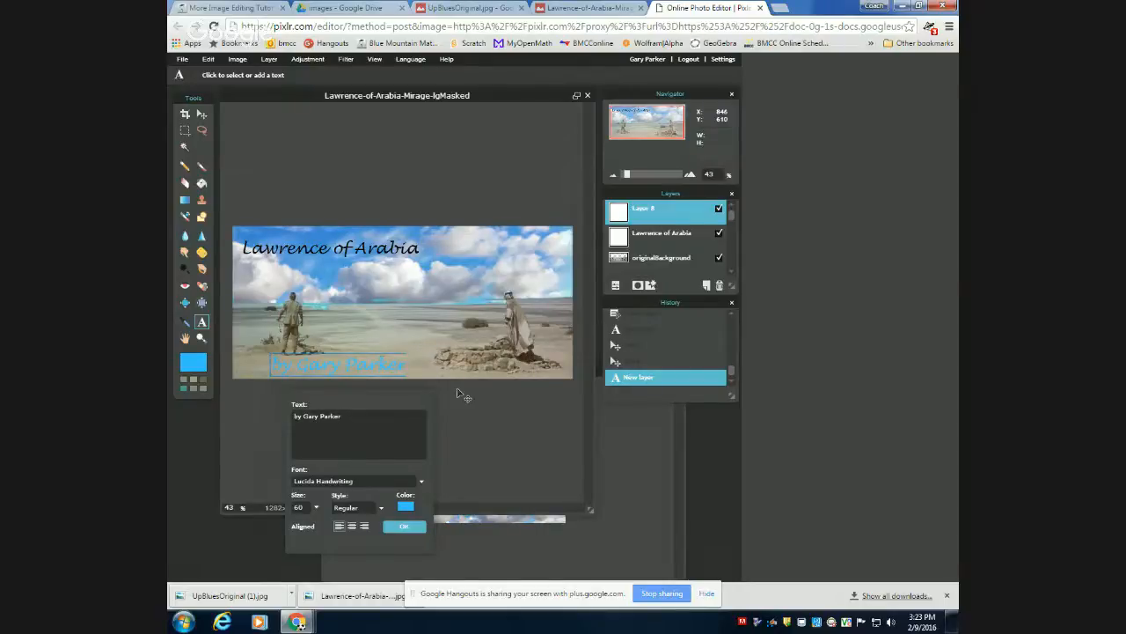
click(317, 508)
drag(286, 532, 264, 533)
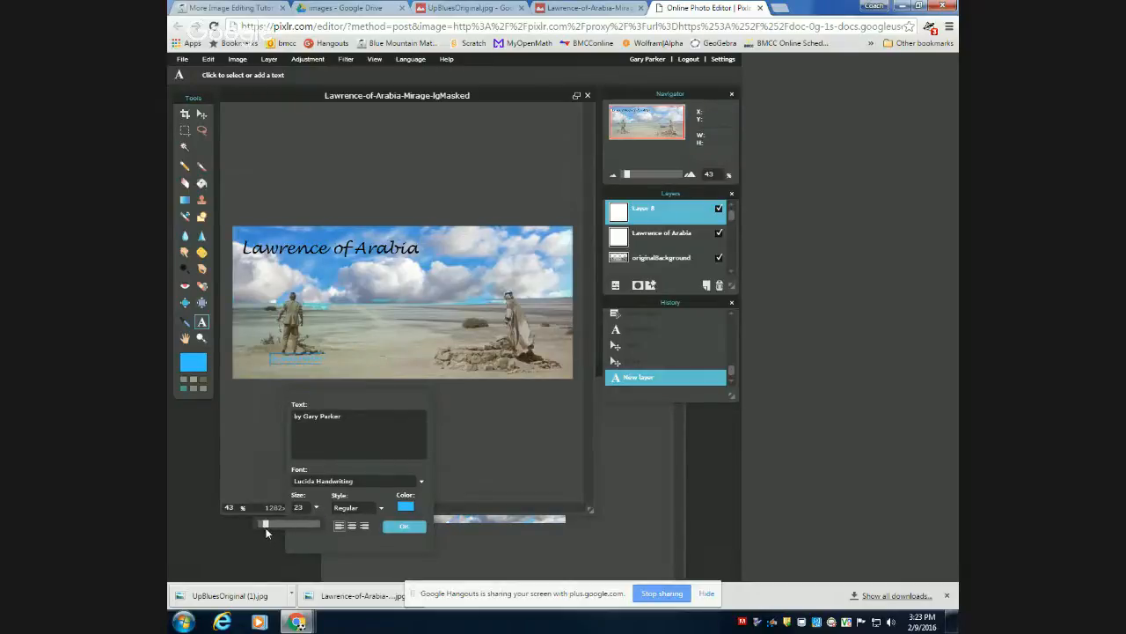
Color the byline black (000000), move it into the image's lower-left corner, and apply the text.
click(405, 506)
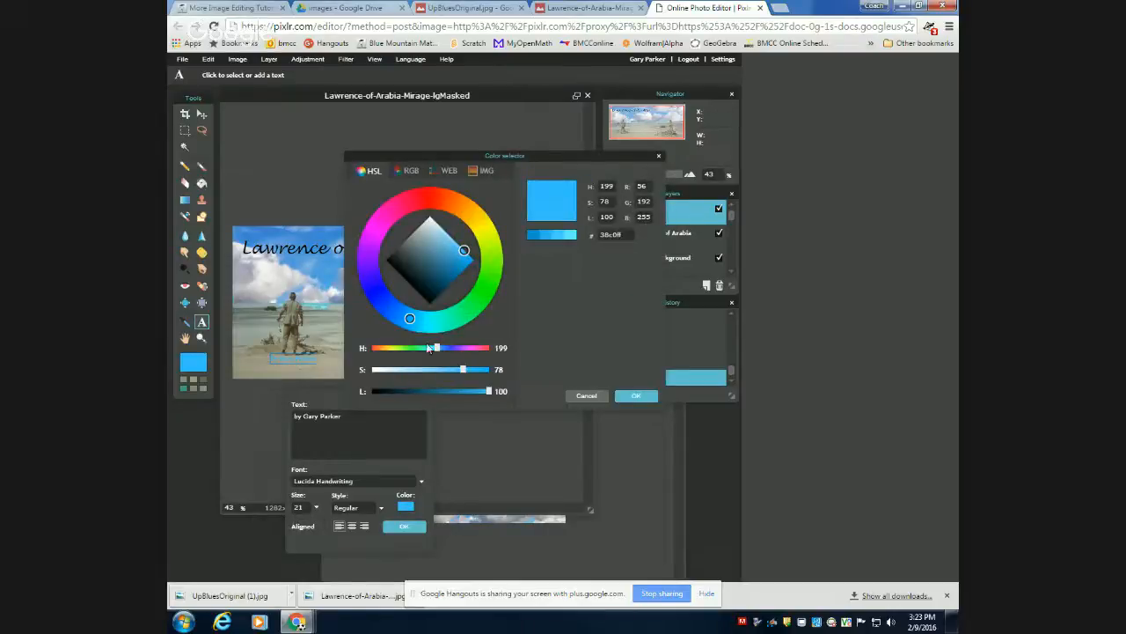
click(449, 255)
drag(449, 256, 368, 271)
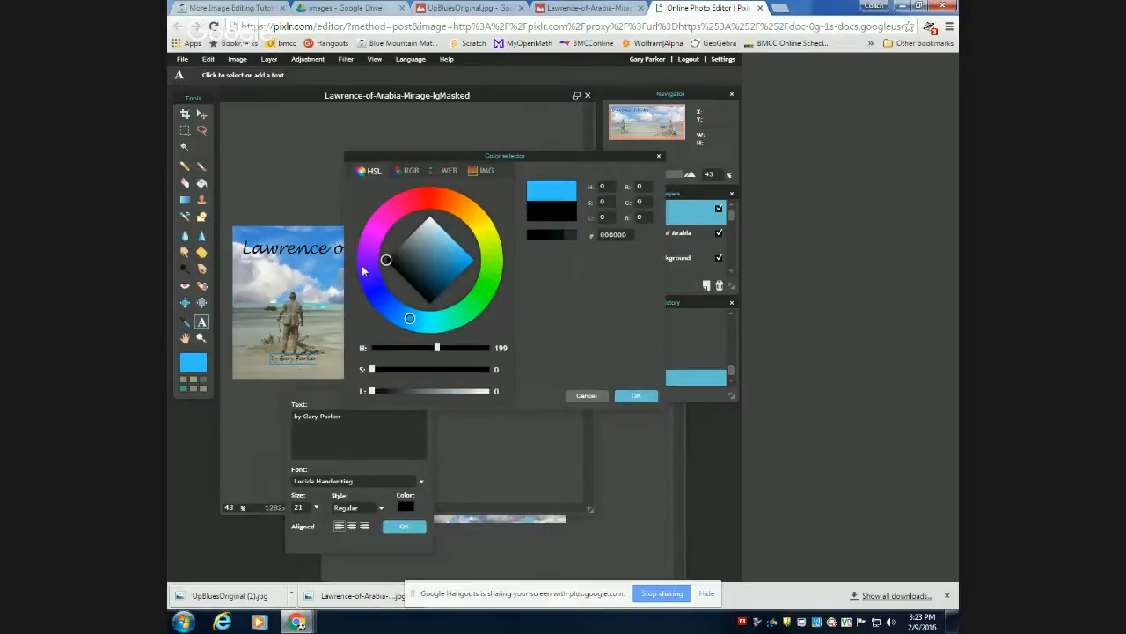
click(637, 396)
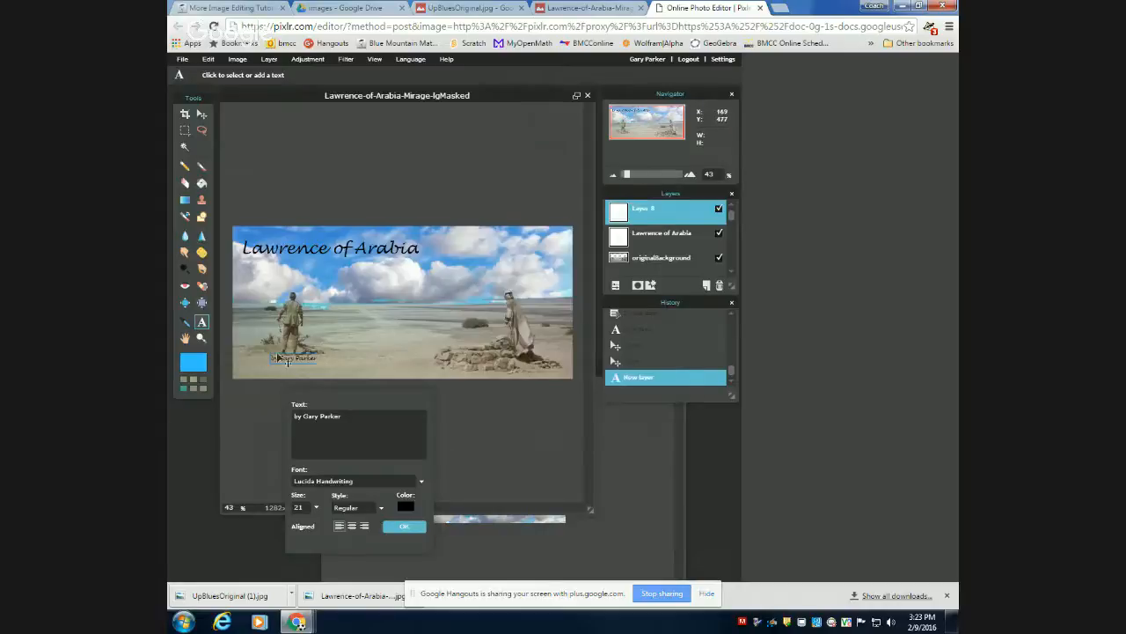
drag(278, 357, 244, 377)
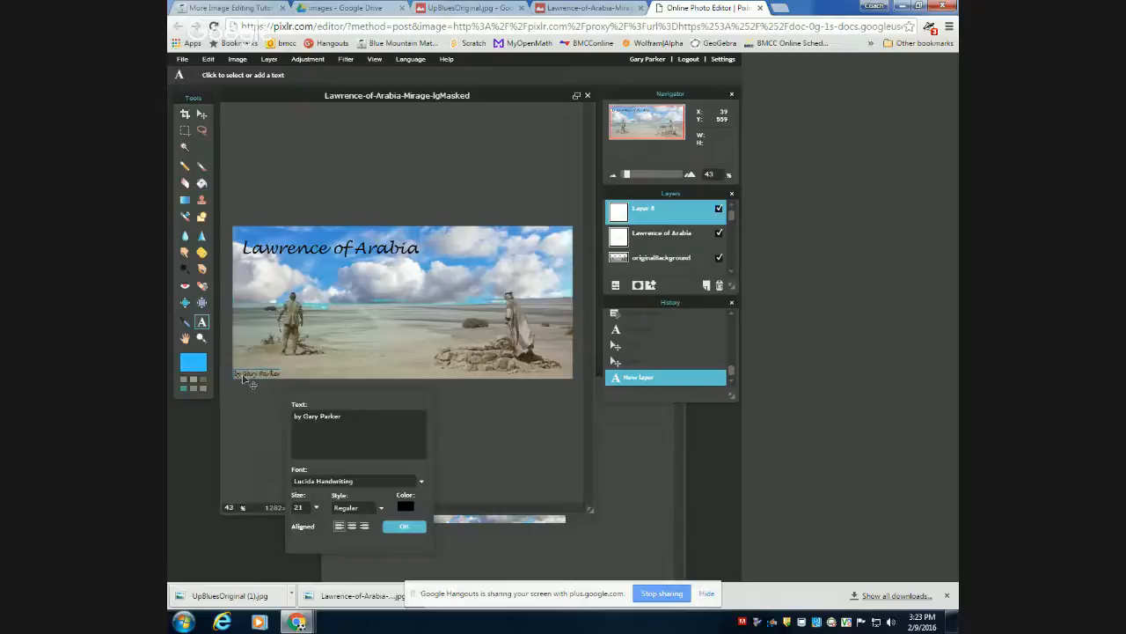
click(404, 526)
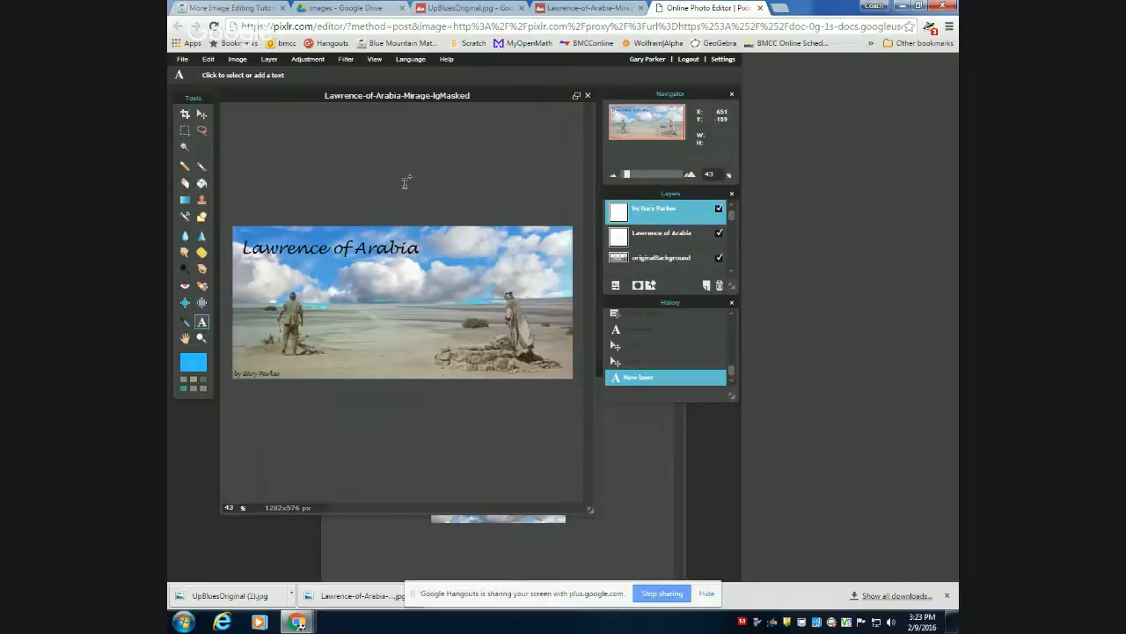
Switch to the More Image Editing Tutorial course page in the browser and reopen the tutorial at its Layers chapter.
click(236, 9)
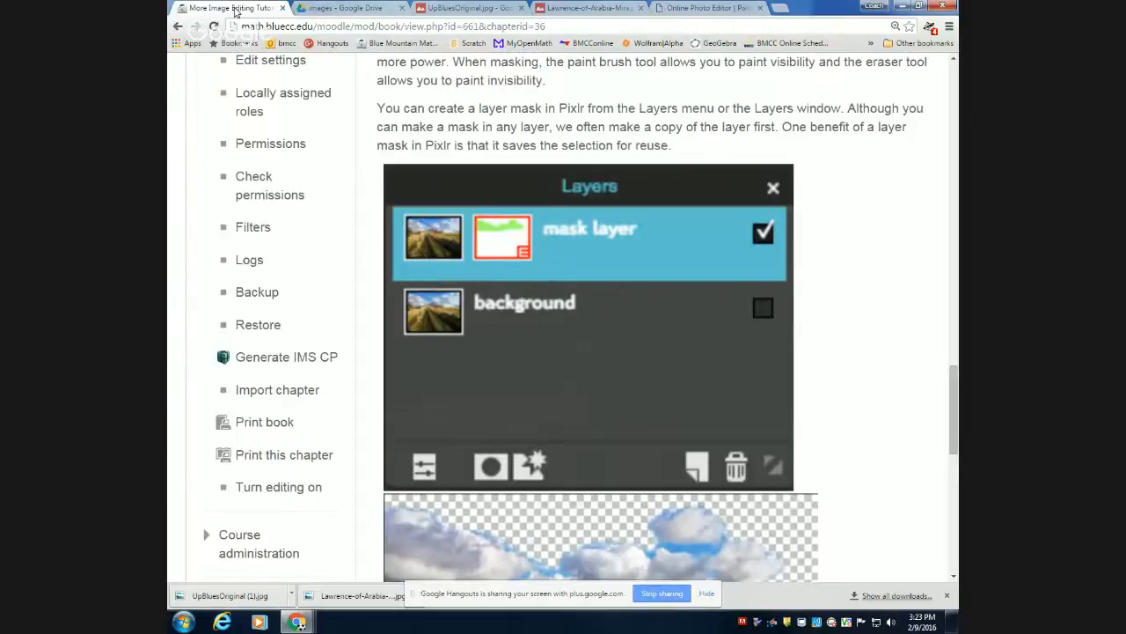
scroll(276, 226, up, 6)
key(ctrl+minus)
key(ctrl+minus)
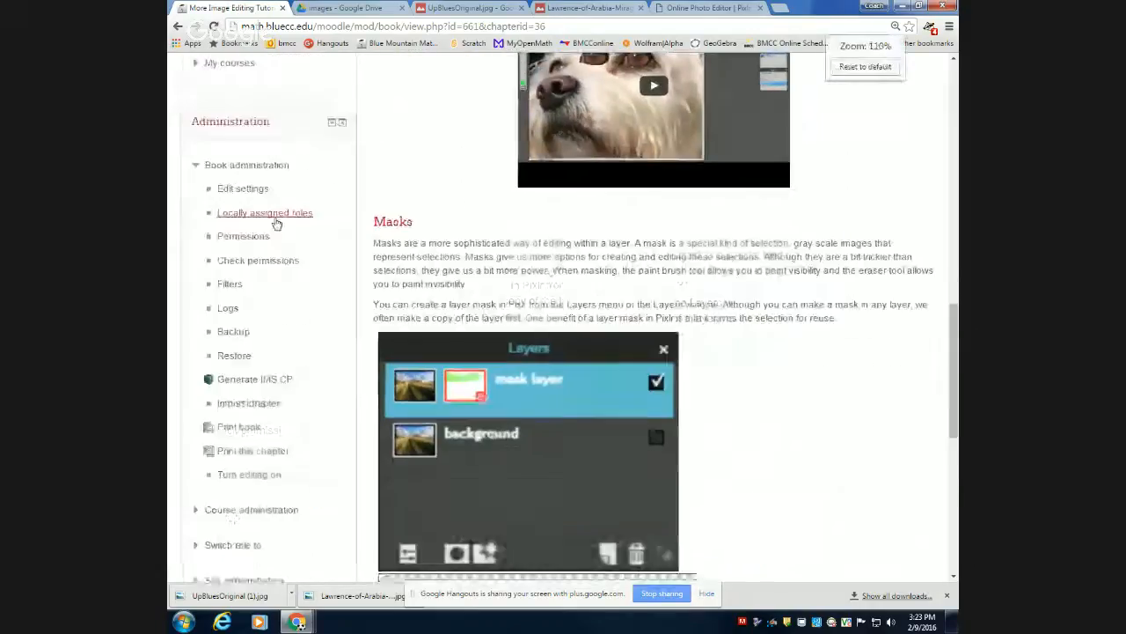
scroll(348, 150, up, 4)
scroll(325, 158, up, 4)
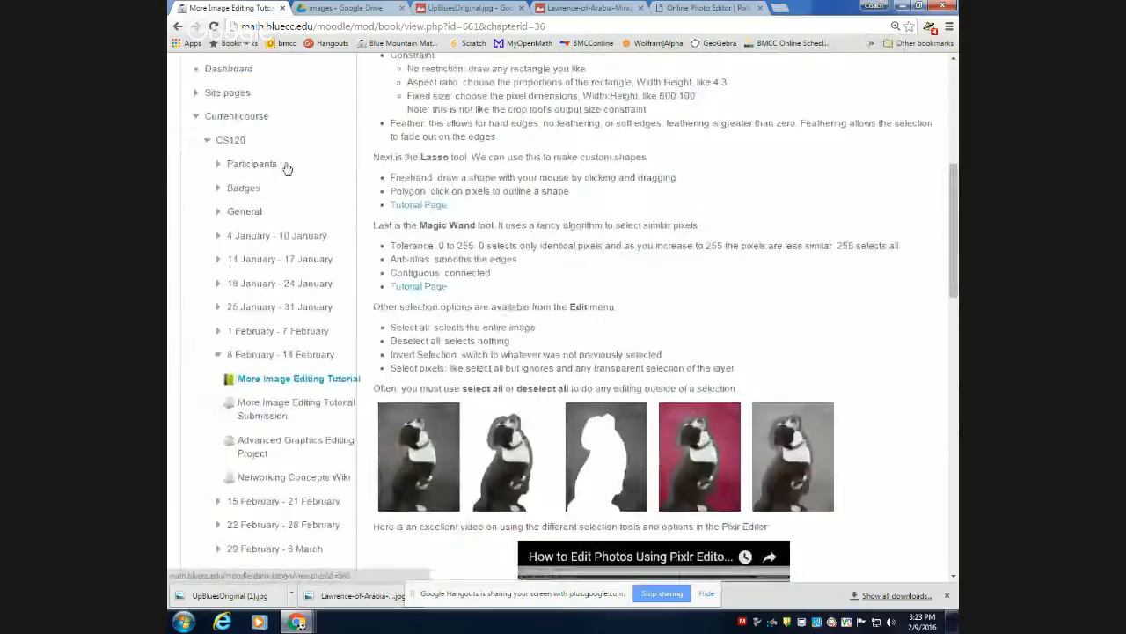
click(249, 381)
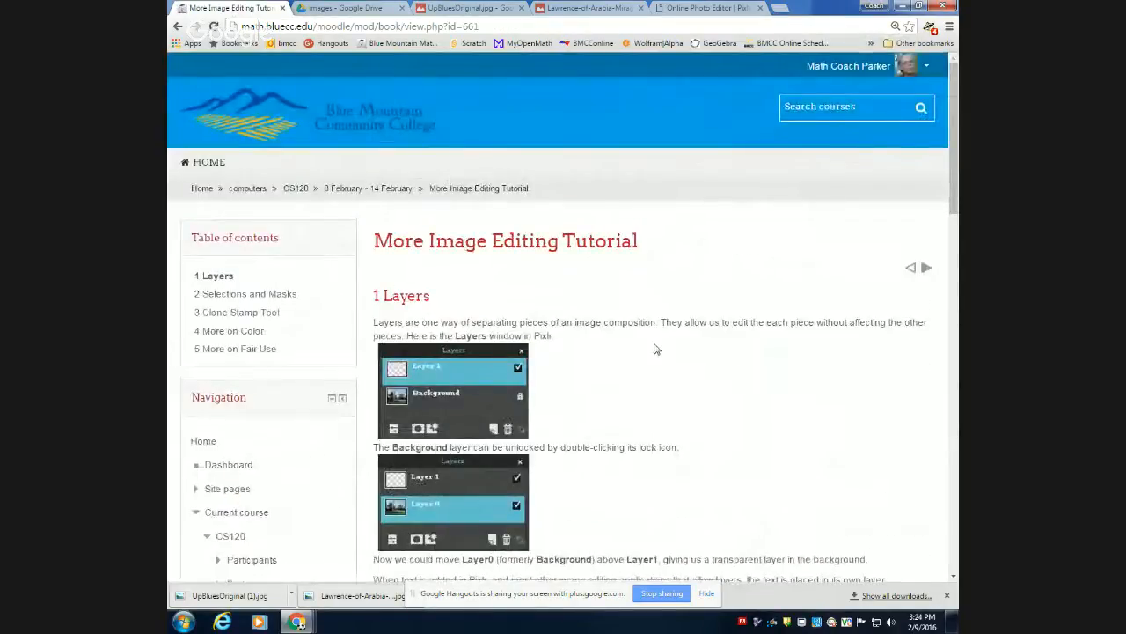
Review the Layers chapter, including the background unlocking notes, the text layer example, the tutorial links and the Pixlr: Layers video.
scroll(643, 334, down, 1)
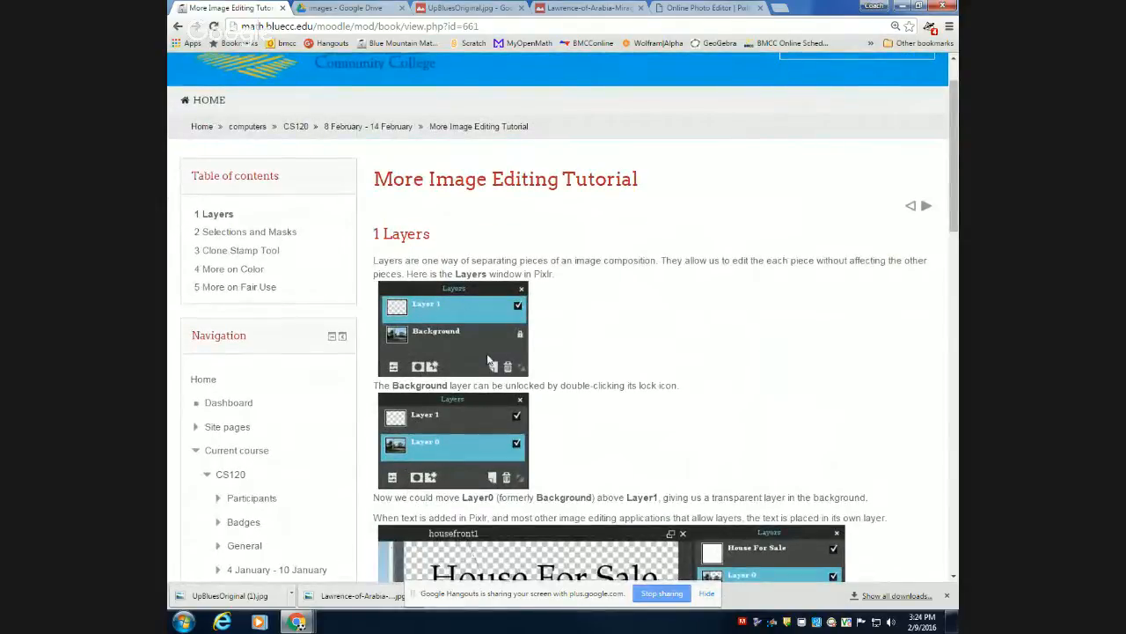
scroll(491, 414, down, 3)
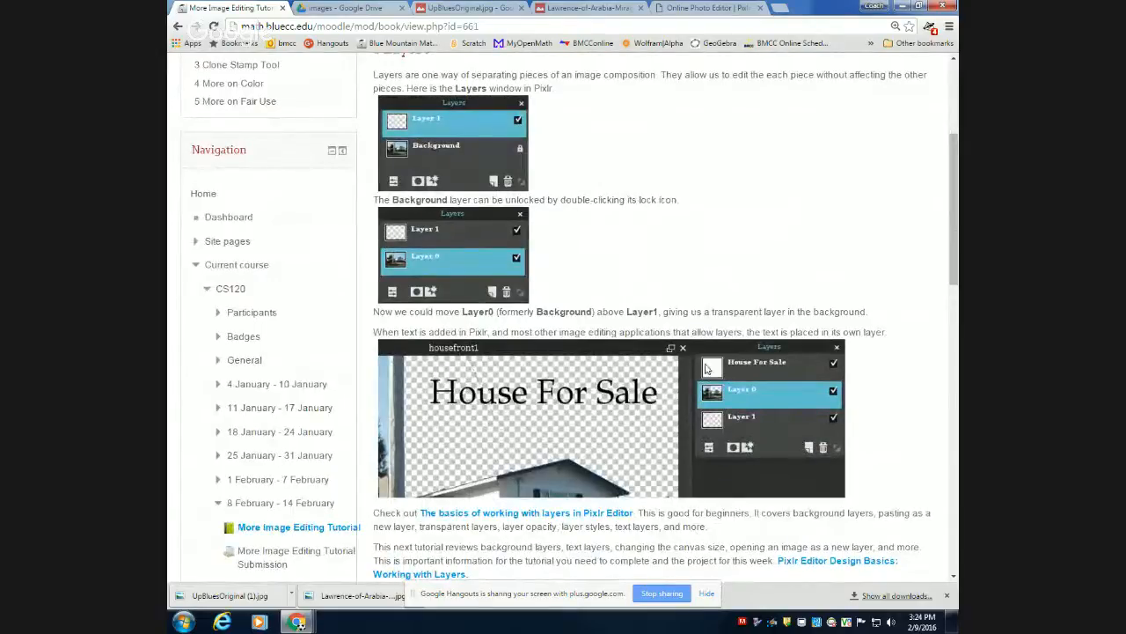
scroll(731, 387, down, 1)
scroll(730, 387, down, 2)
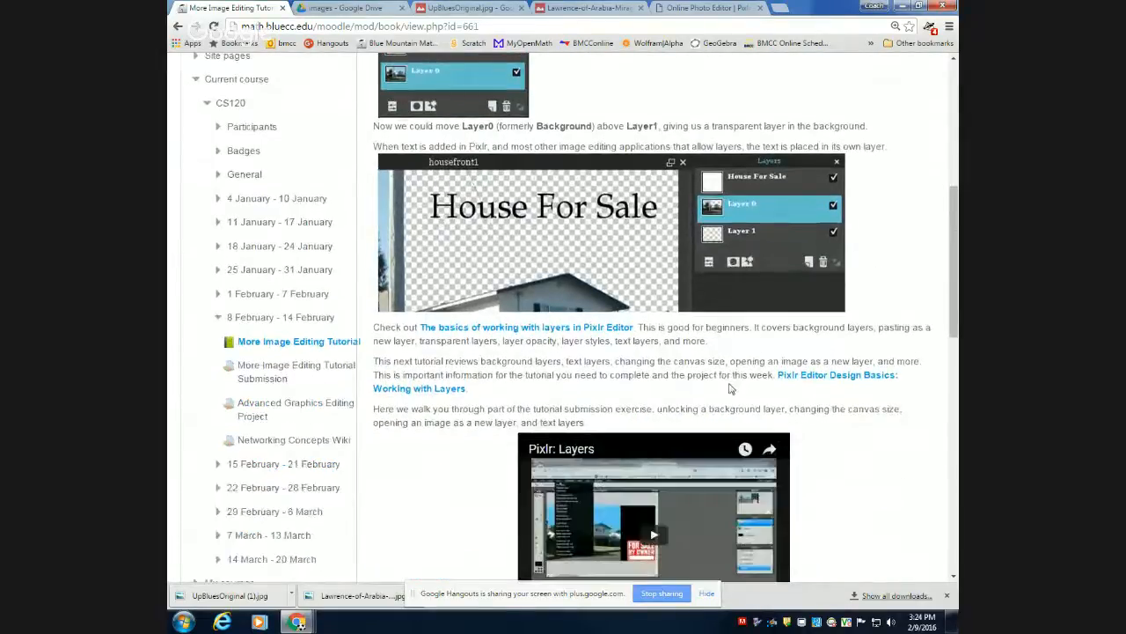
scroll(730, 387, down, 1)
scroll(731, 387, down, 3)
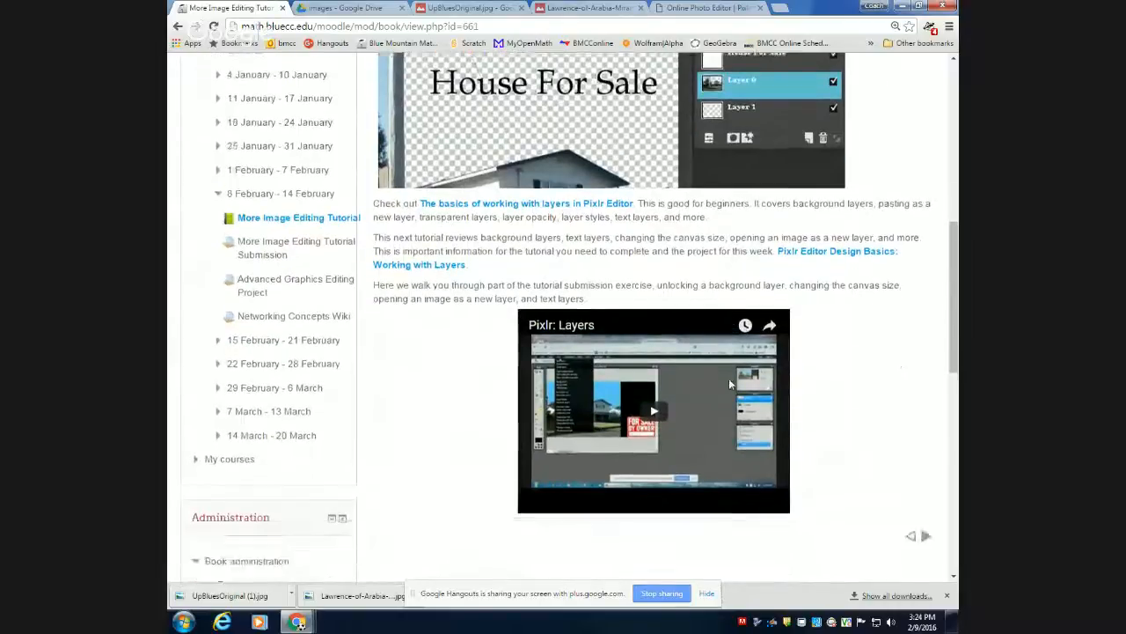
scroll(730, 385, up, 5)
scroll(730, 381, up, 3)
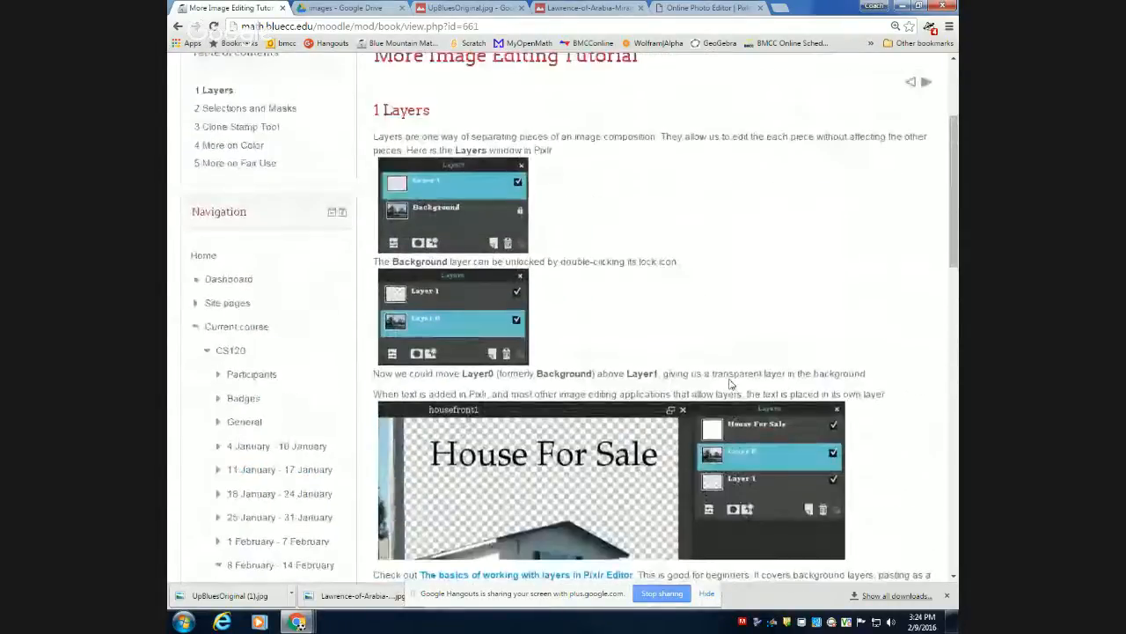
scroll(730, 383, down, 4)
scroll(730, 384, up, 2)
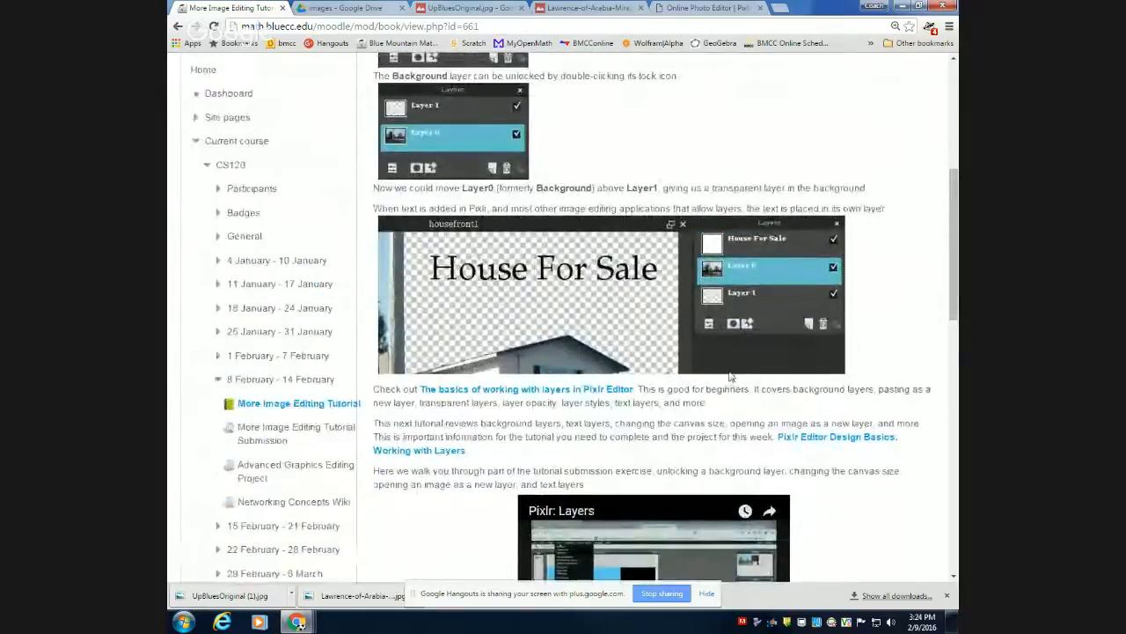
scroll(730, 378, down, 2)
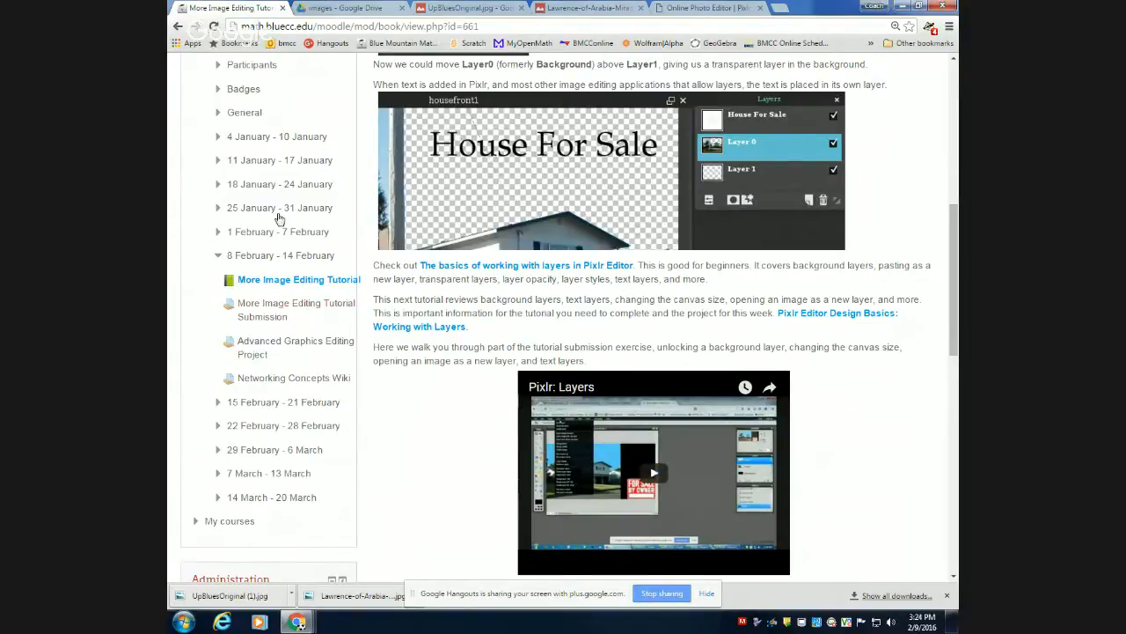
Open the Selections and Masks chapter and review the Marquee, Lasso and Magic Wand tool options.
scroll(275, 216, up, 3)
scroll(264, 224, up, 2)
click(211, 294)
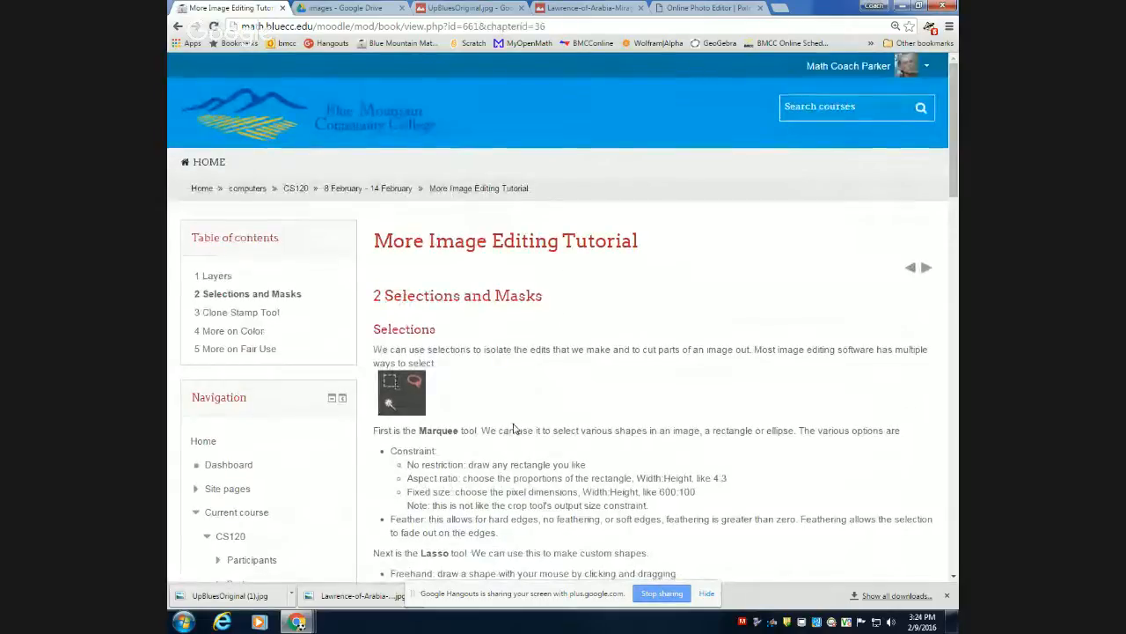
scroll(514, 429, down, 1)
scroll(514, 429, down, 1)
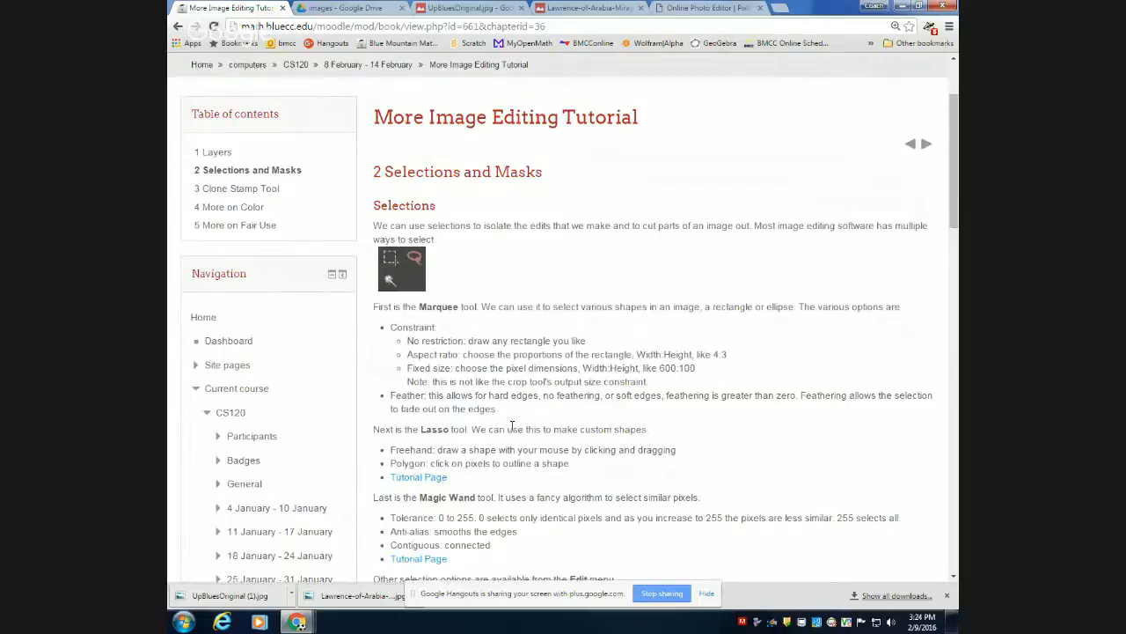
scroll(512, 425, down, 1)
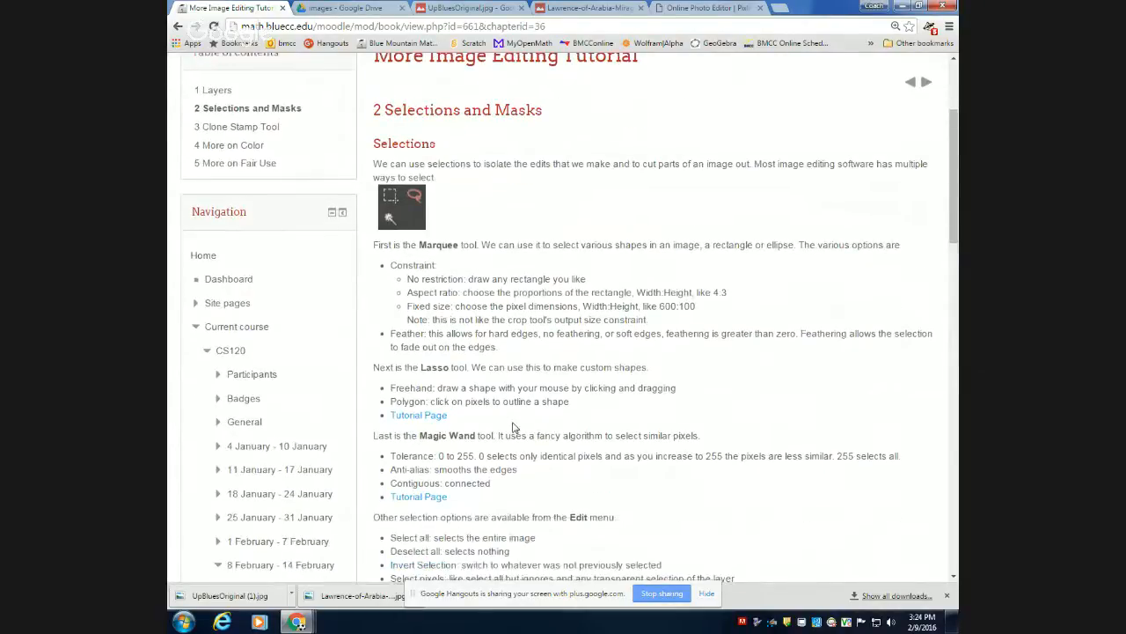
scroll(506, 405, down, 1)
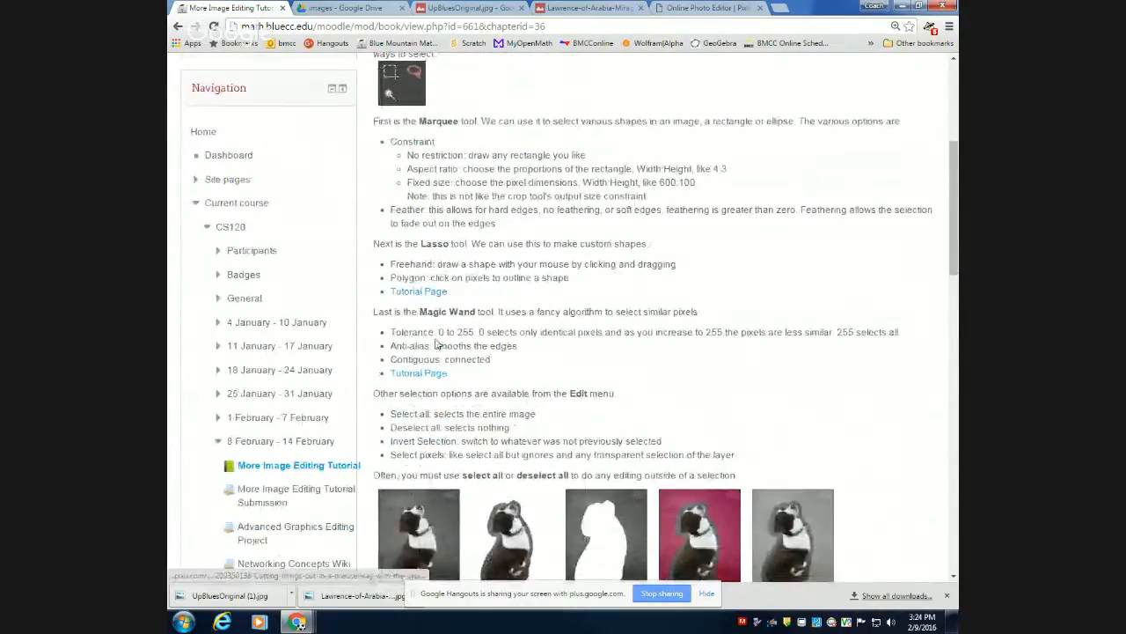
Look through the chapter's selection examples and video, the Masks section, and the links to masking tutorials.
scroll(442, 371, down, 5)
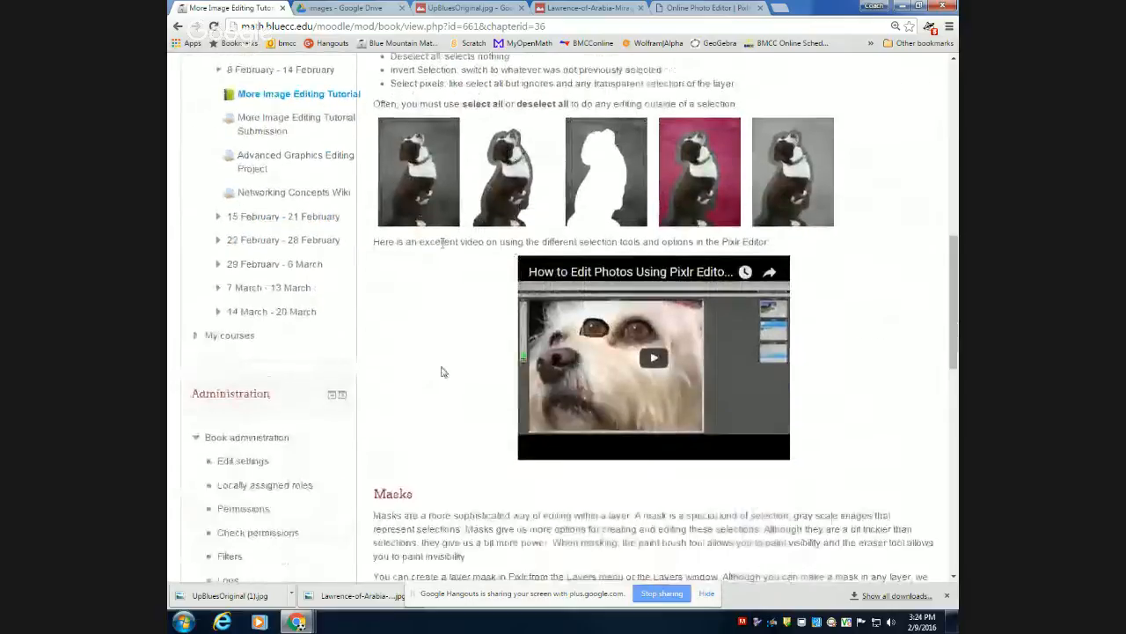
scroll(443, 371, down, 1)
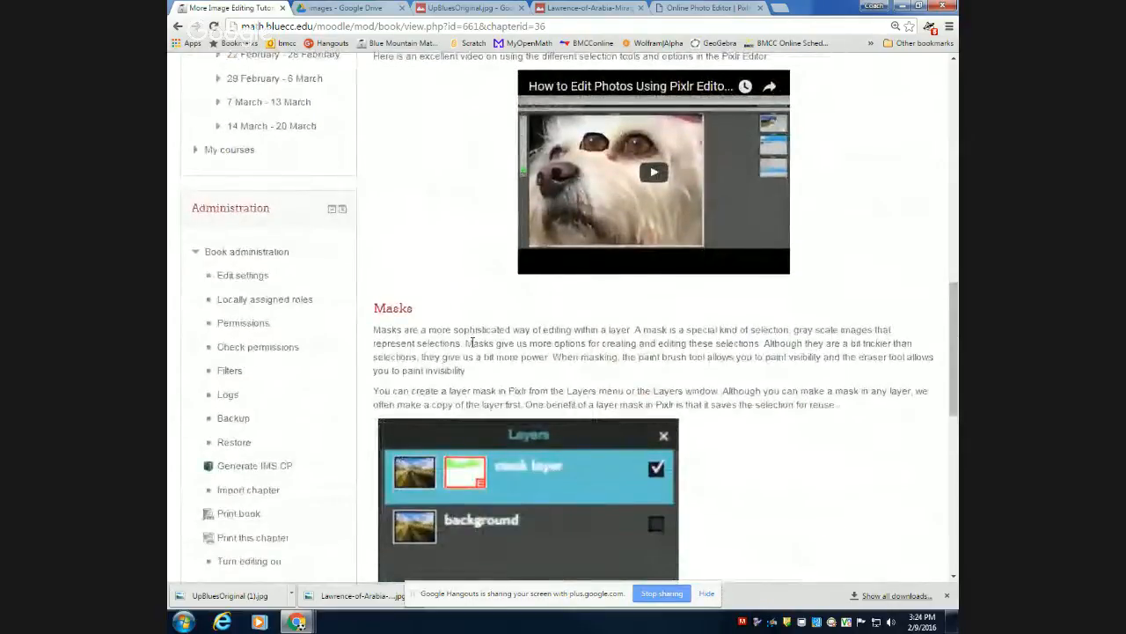
scroll(476, 351, down, 2)
scroll(475, 351, down, 3)
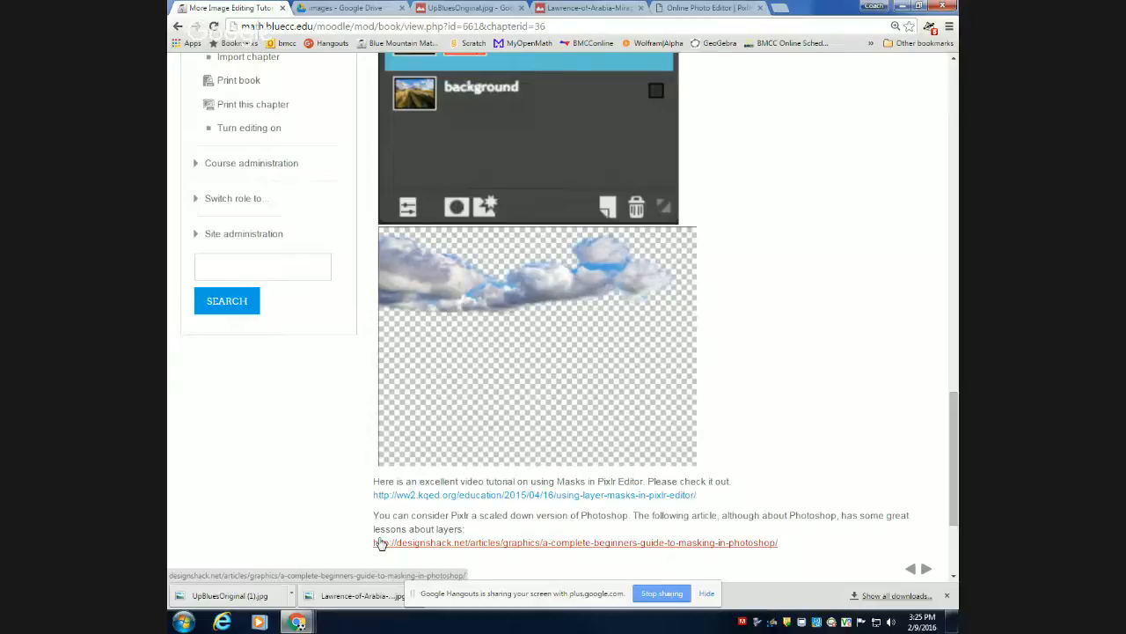
scroll(398, 438, up, 1)
scroll(398, 437, up, 6)
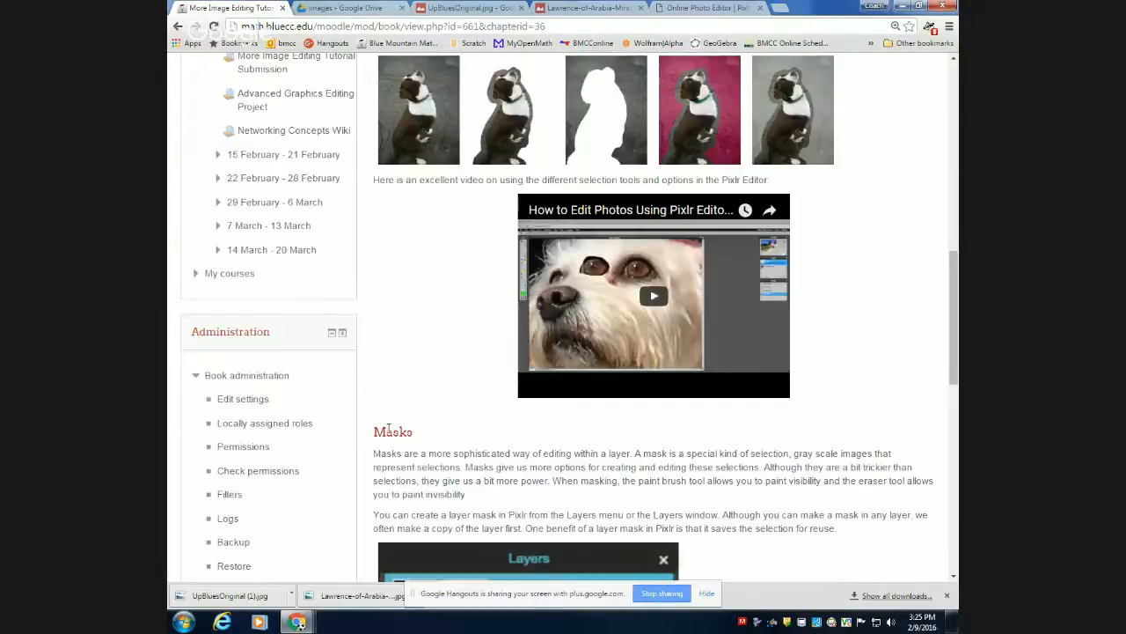
Open the Clone Stamp Tool chapter and review its introduction, sample house image and instructions for cloning over the wires.
scroll(388, 429, up, 10)
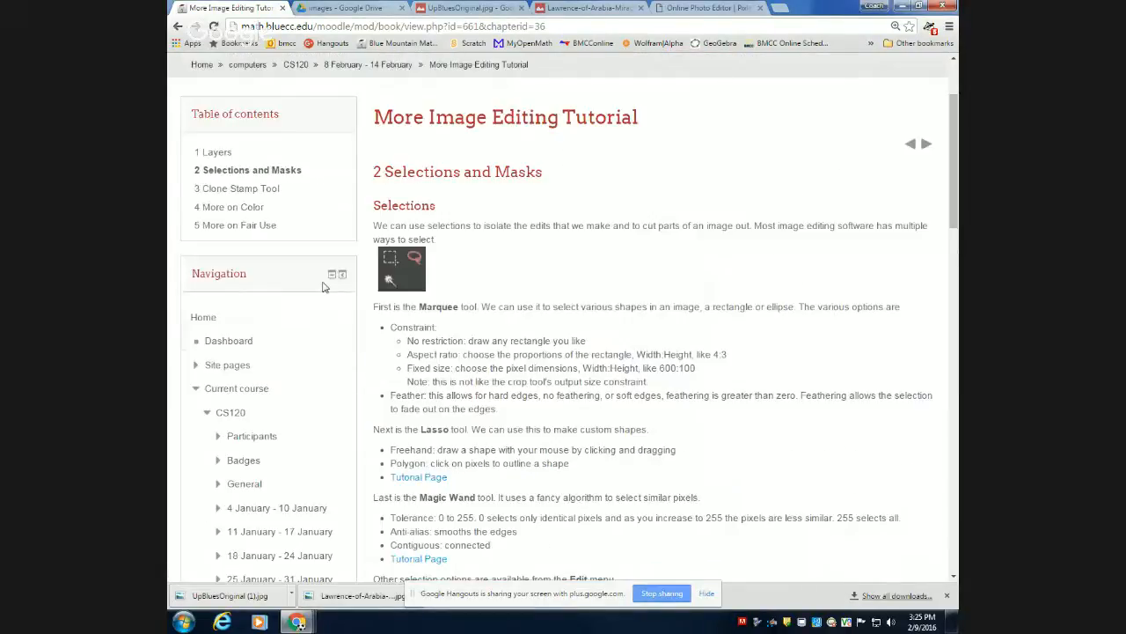
click(261, 189)
scroll(562, 368, down, 5)
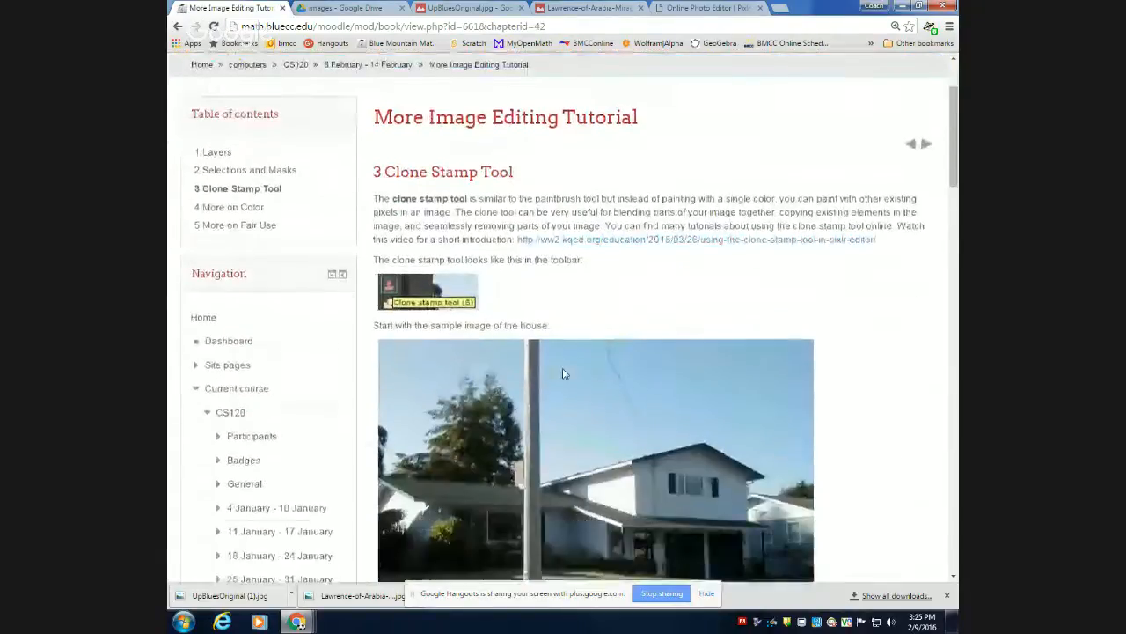
scroll(562, 373, down, 1)
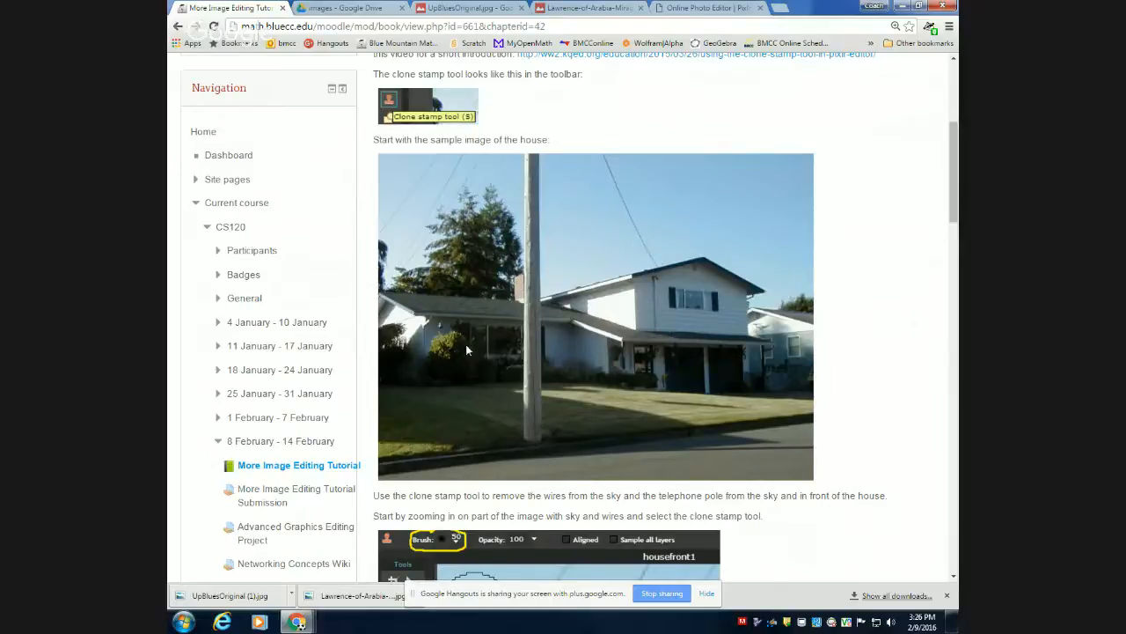
scroll(491, 323, down, 4)
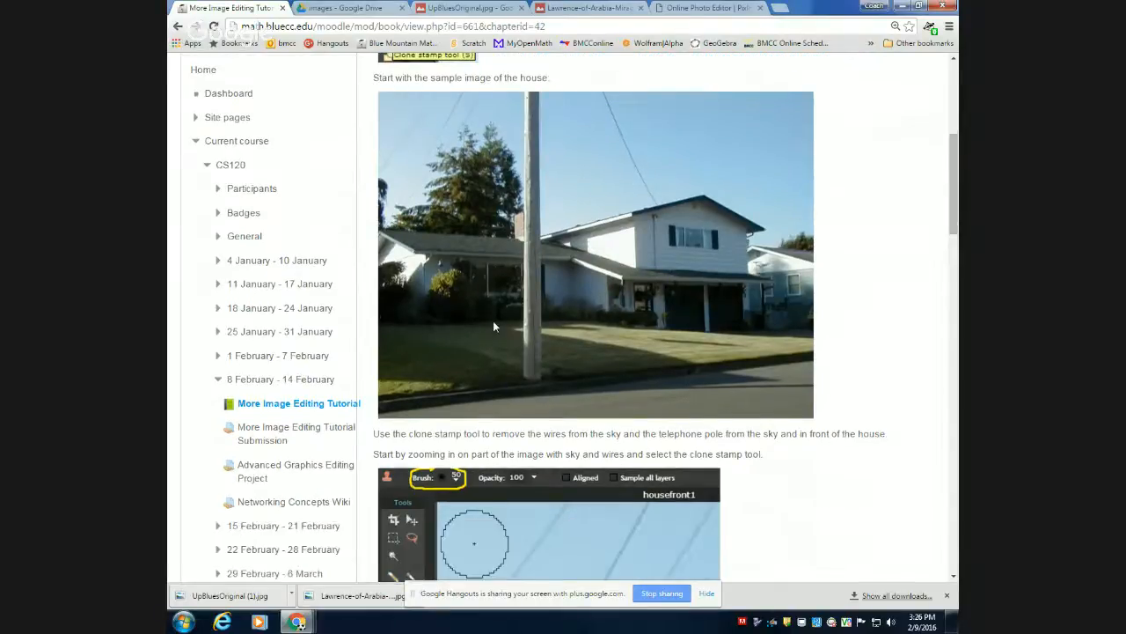
scroll(493, 327, down, 10)
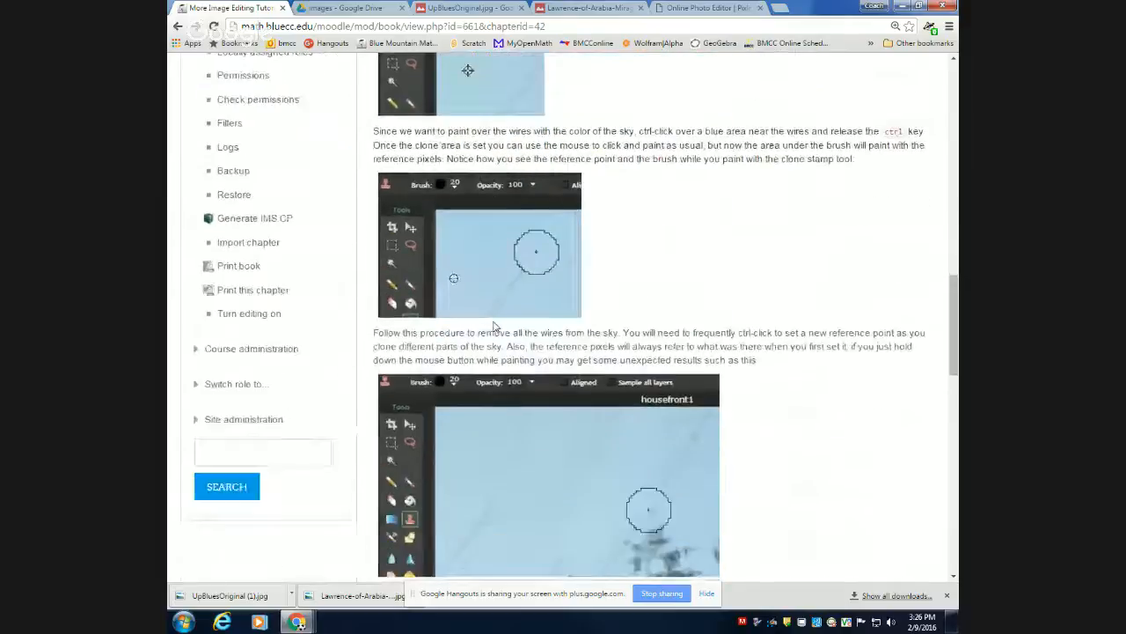
Review the Aligned option notes and compare the hasty and careful examples of erasing the telephone pole.
scroll(494, 326, down, 3)
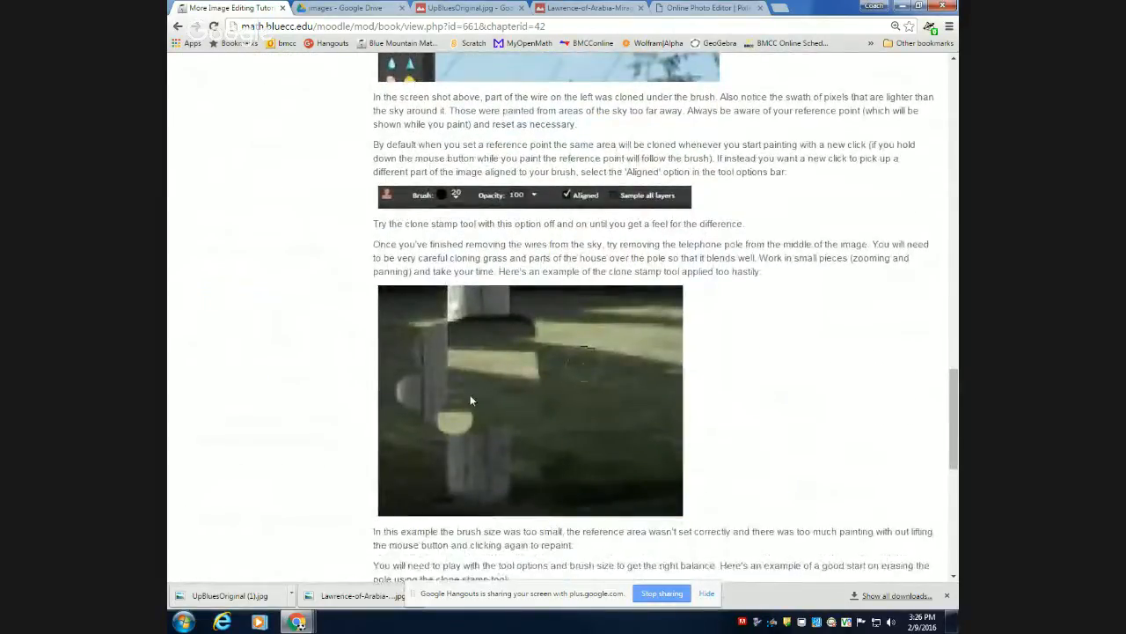
scroll(470, 400, down, 2)
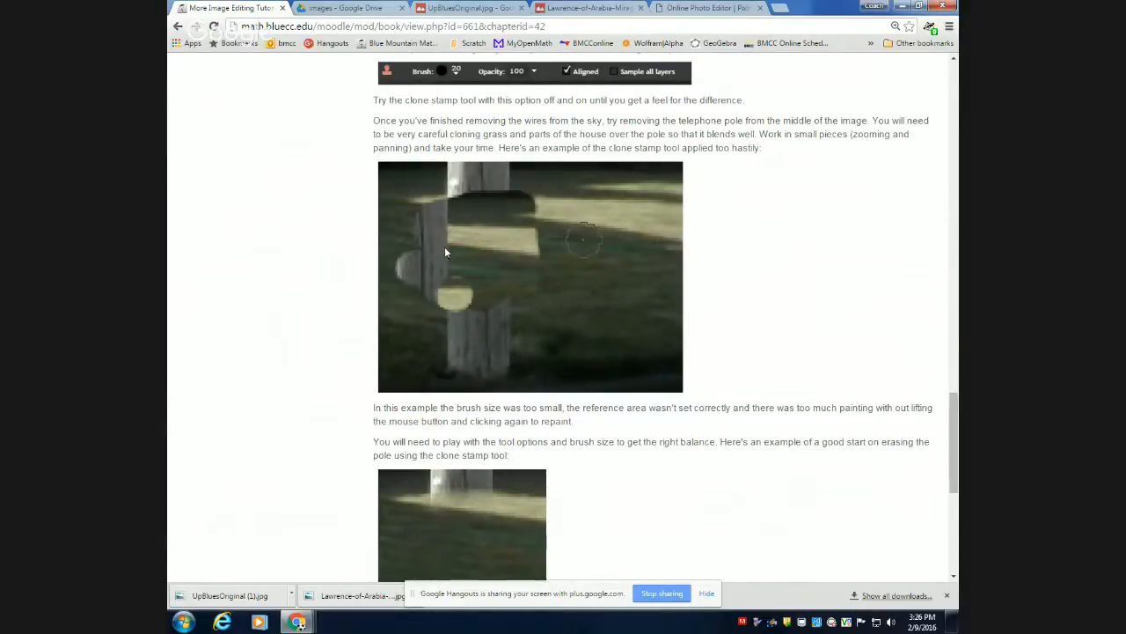
scroll(411, 545, down, 1)
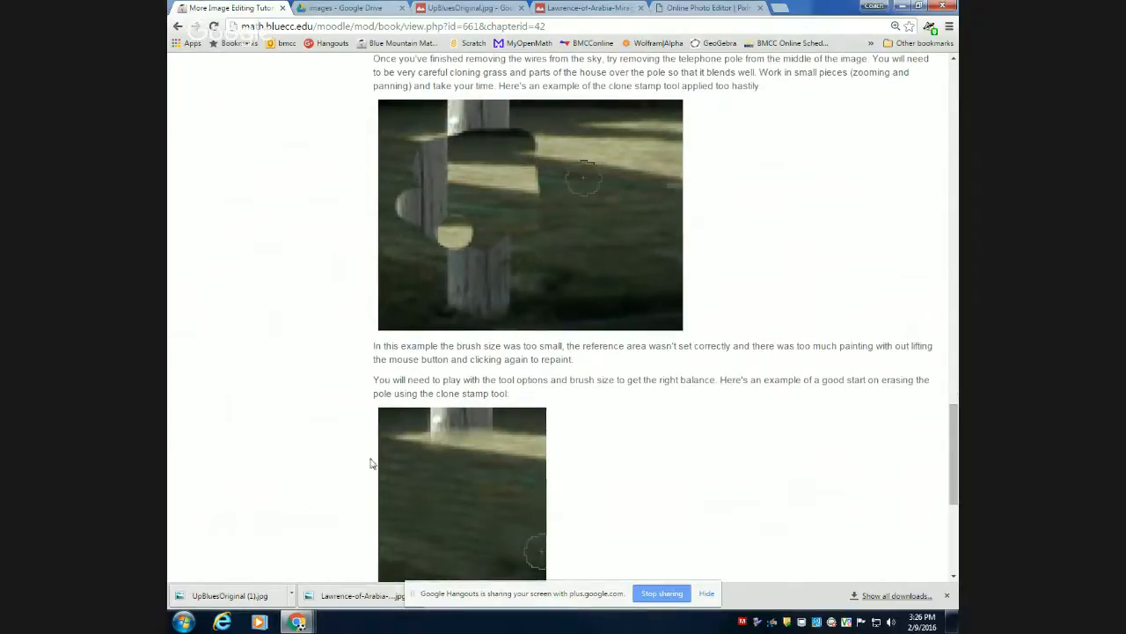
scroll(410, 440, down, 1)
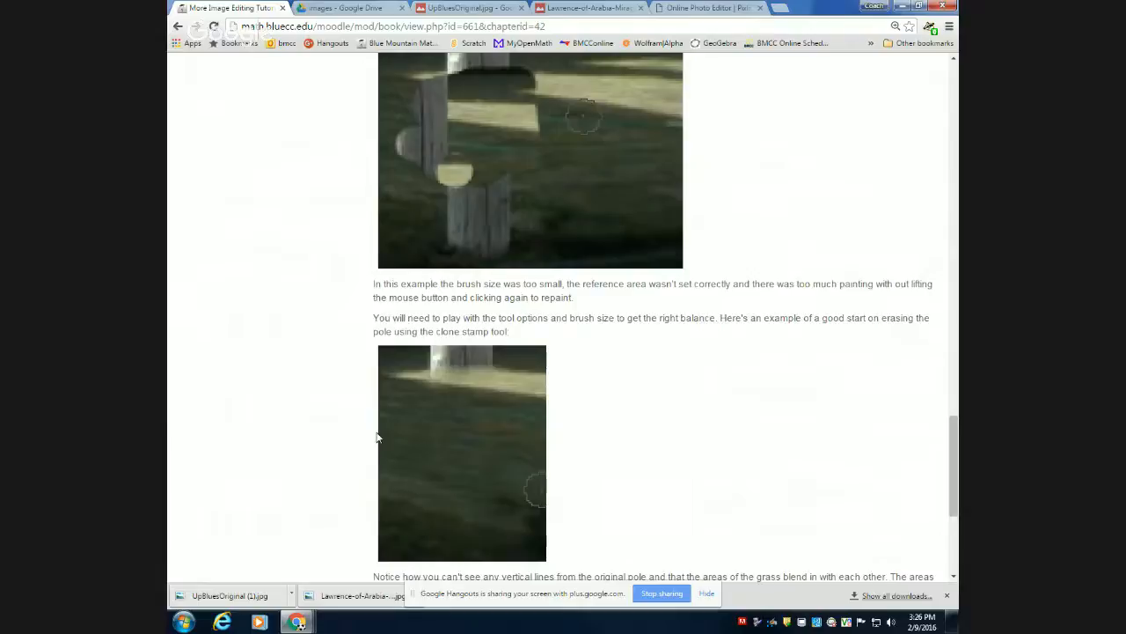
scroll(612, 395, down, 3)
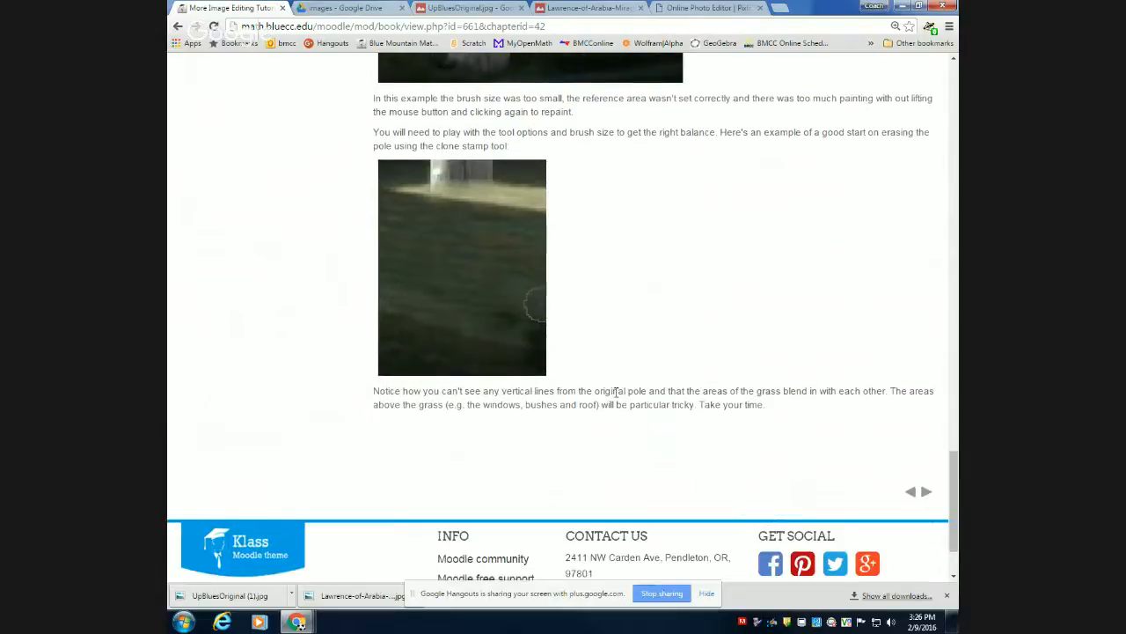
Open the More on Color chapter and review its color selector, Paint Brush, Paint Bucket and color tool sections.
scroll(616, 393, up, 15)
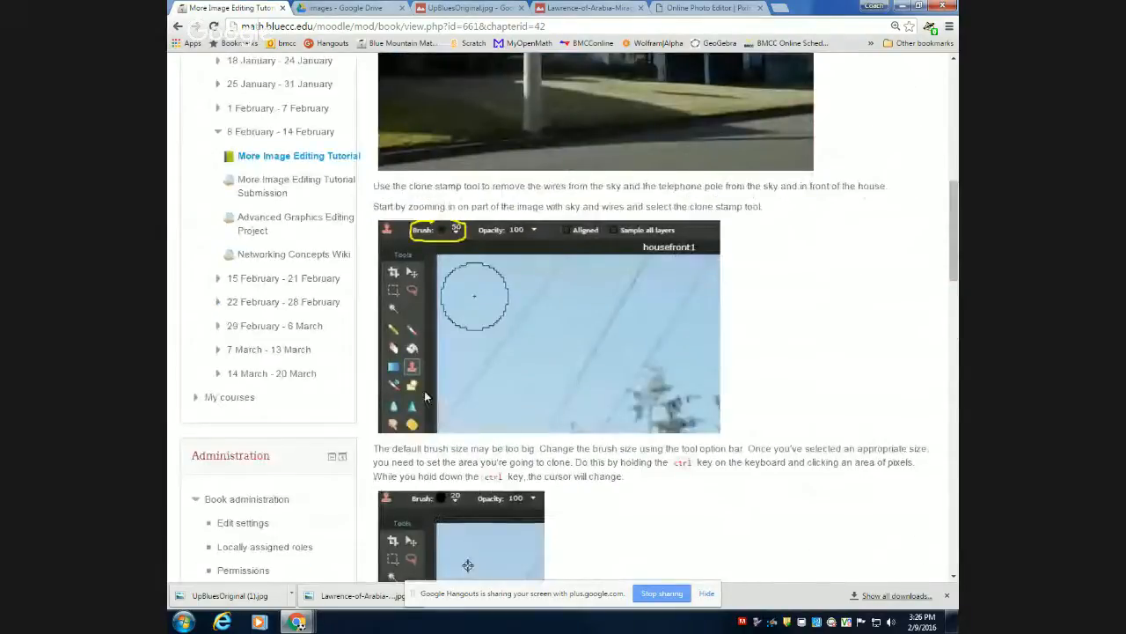
scroll(255, 176, up, 10)
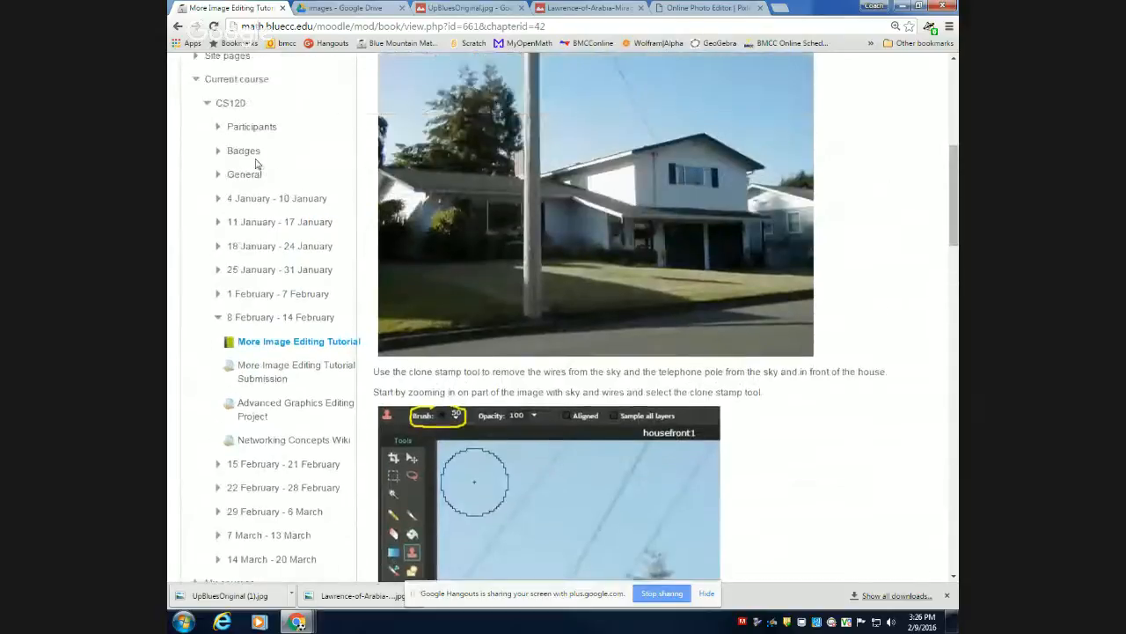
click(253, 209)
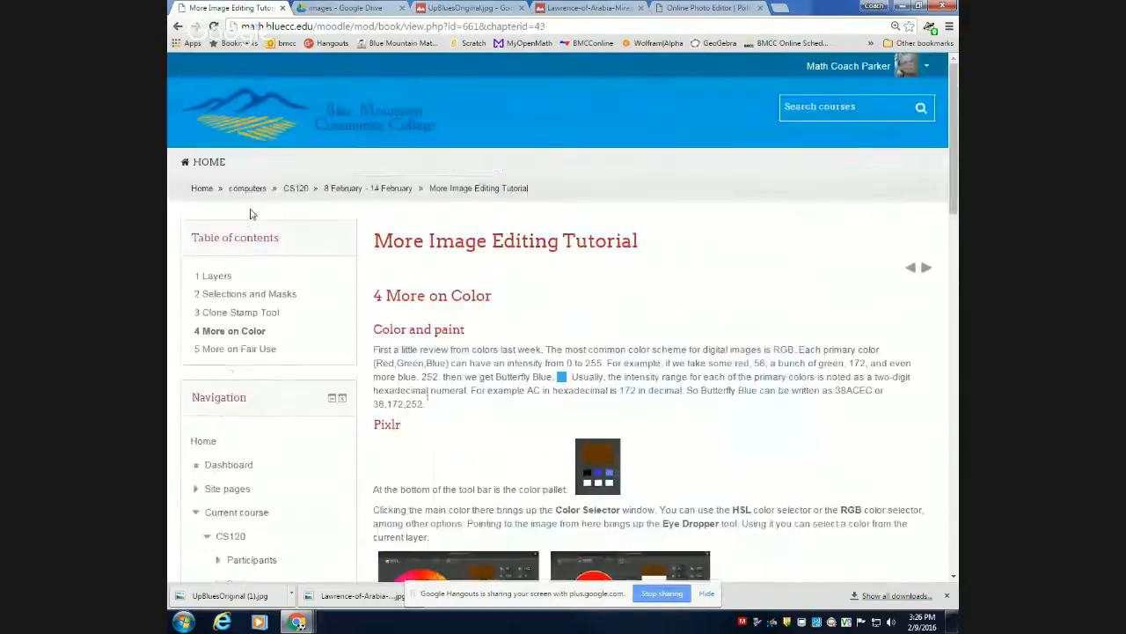
scroll(662, 242, down, 2)
scroll(662, 246, down, 3)
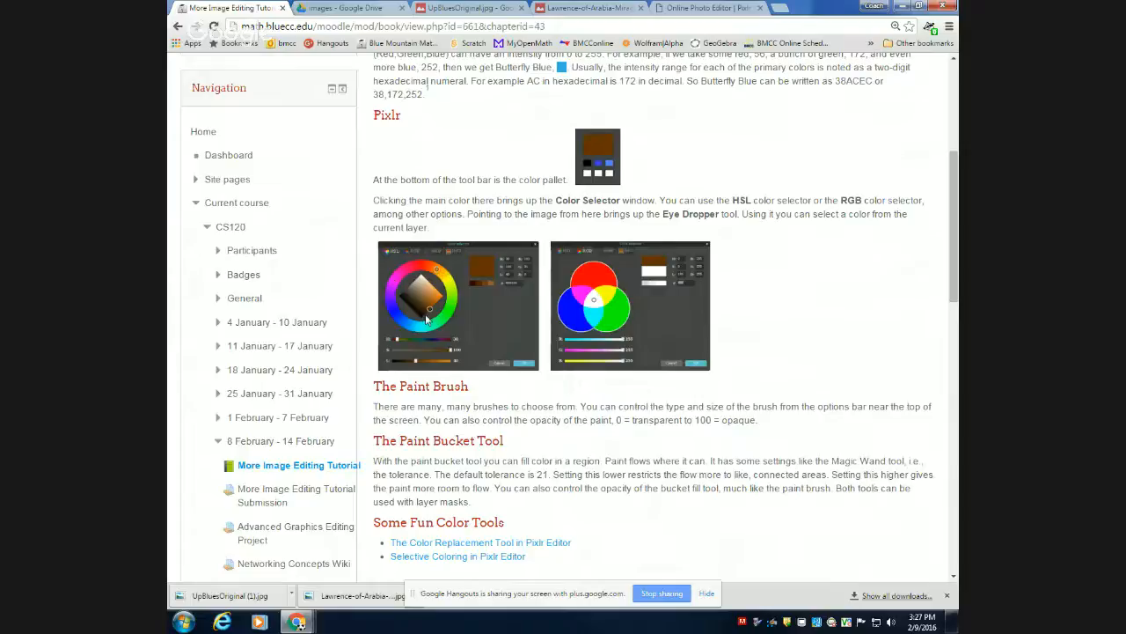
drag(429, 317, 435, 301)
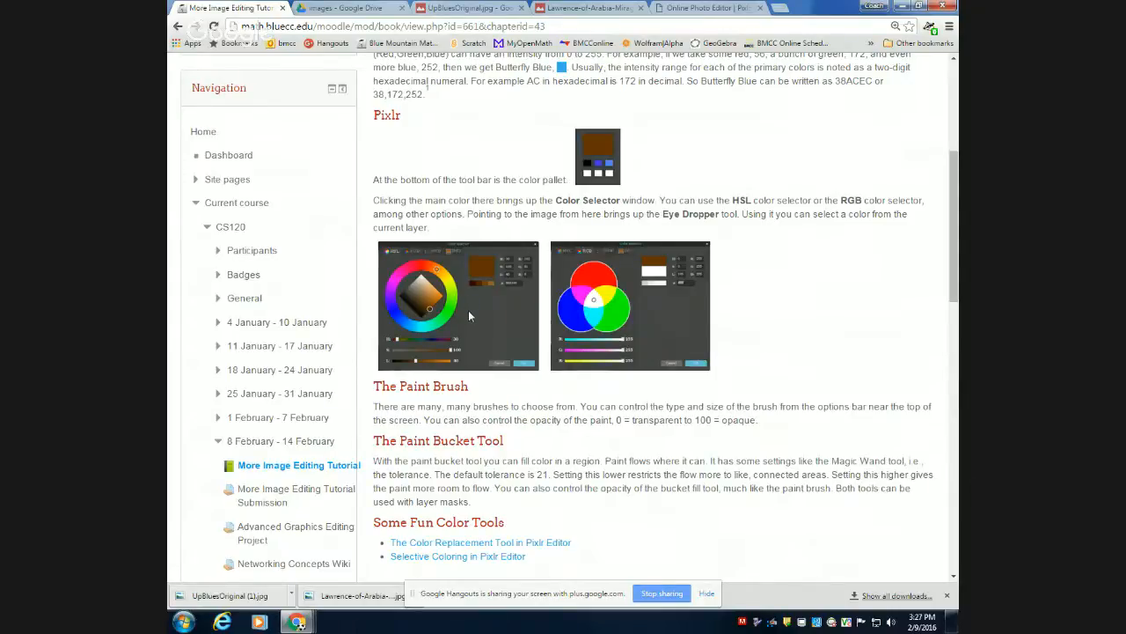
scroll(469, 315, down, 1)
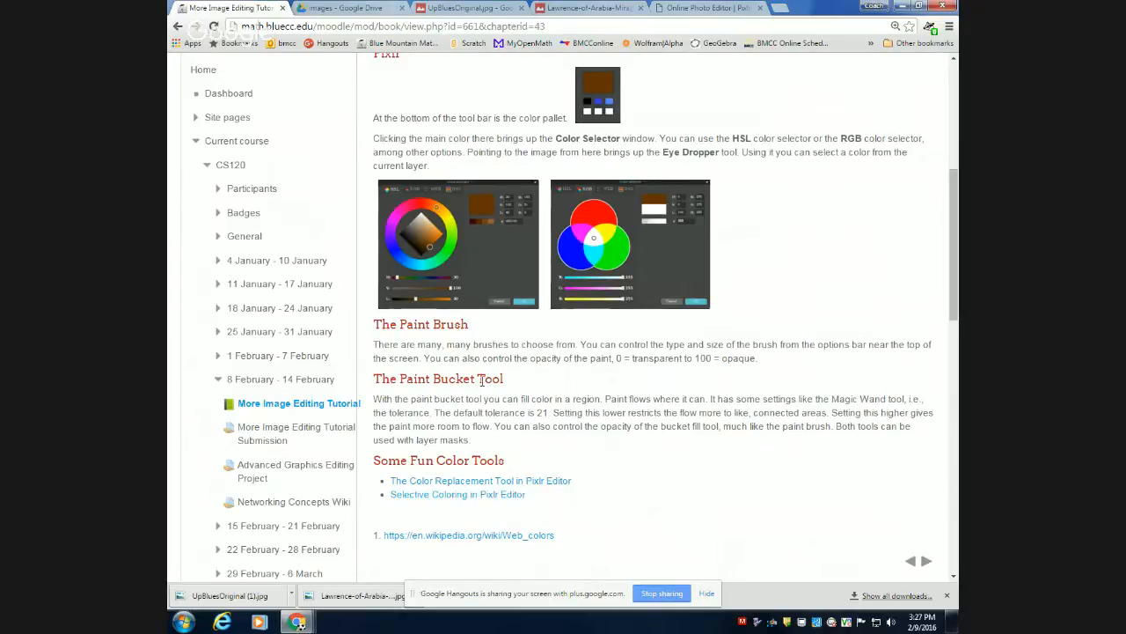
scroll(489, 396, down, 1)
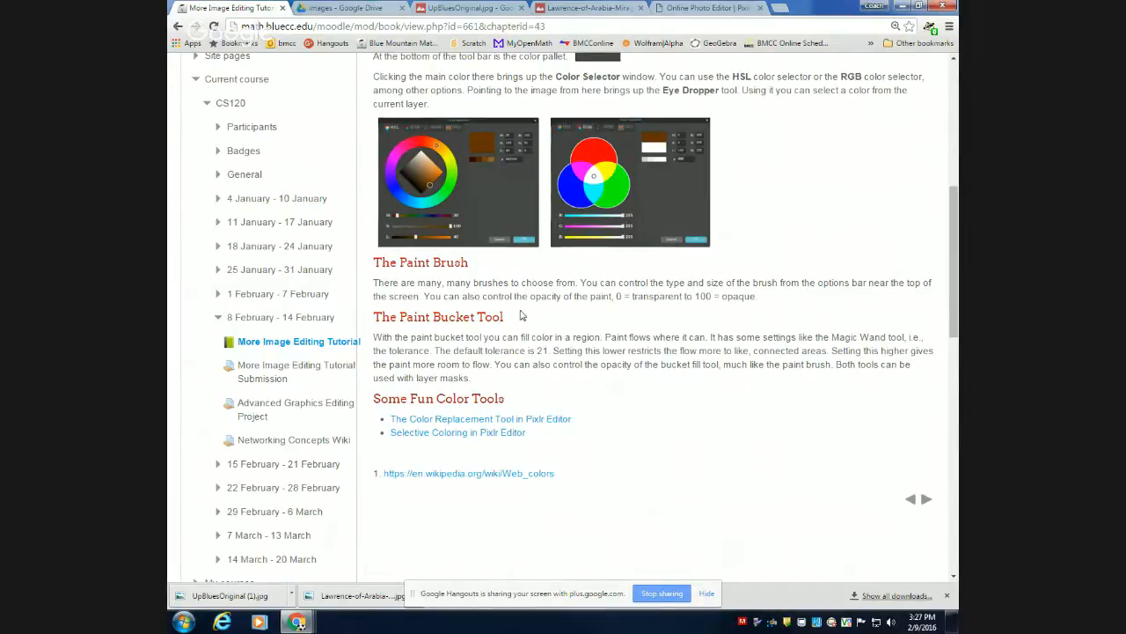
Open the More on Fair Use chapter and review its reading links and image sources.
scroll(520, 315, up, 5)
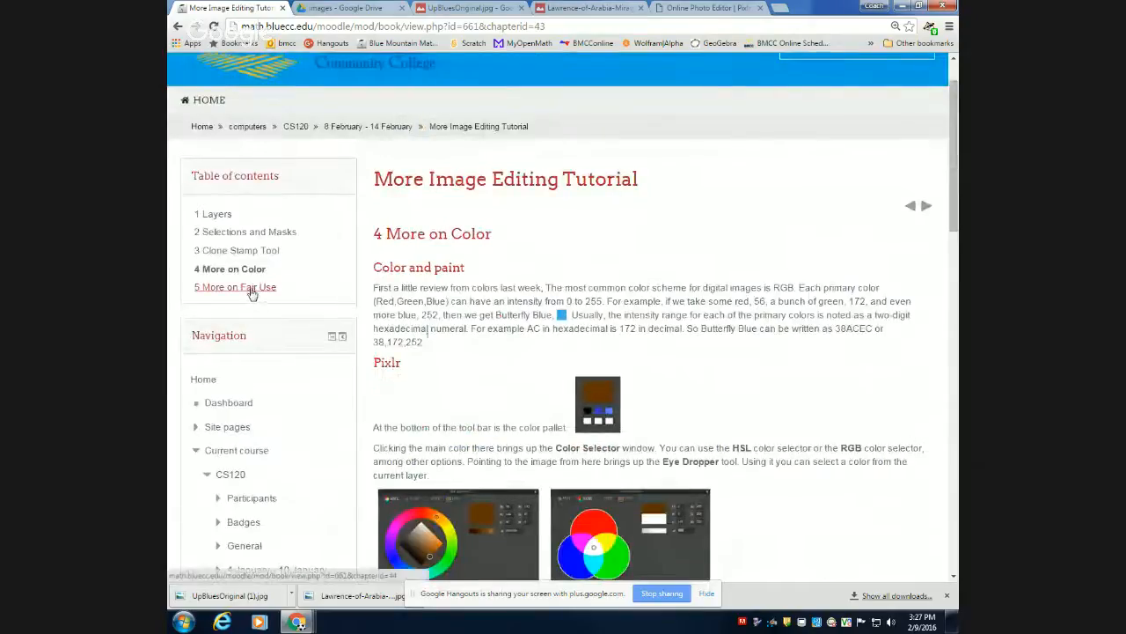
click(252, 291)
scroll(755, 446, down, 2)
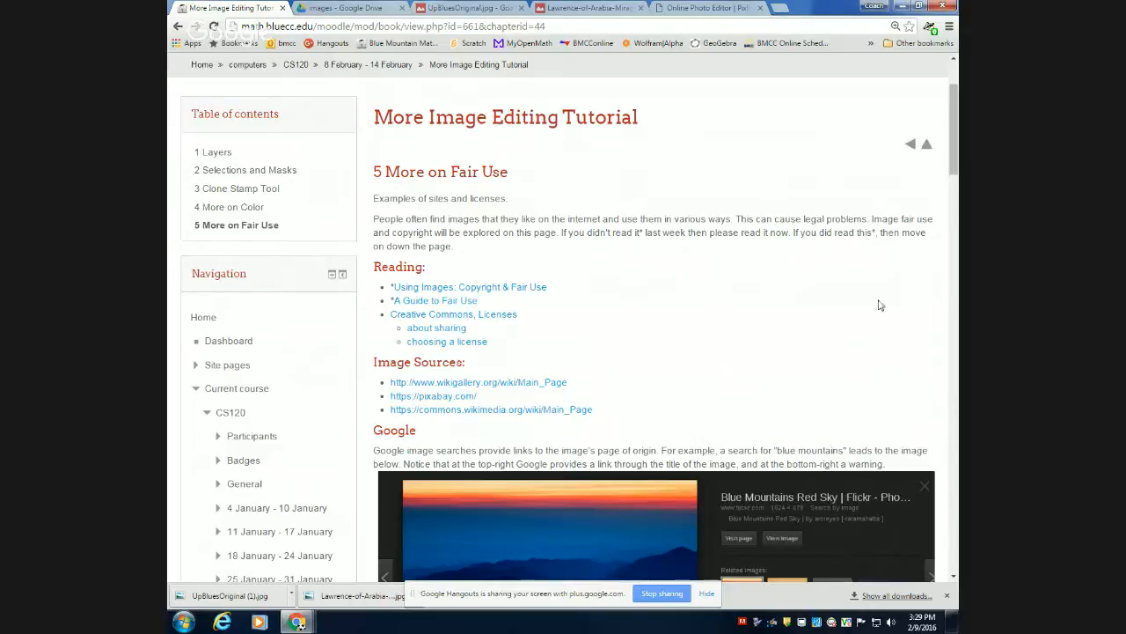
Open the linked page on choosing a license and read the explanation of allowing adaptations to be shared.
click(434, 342)
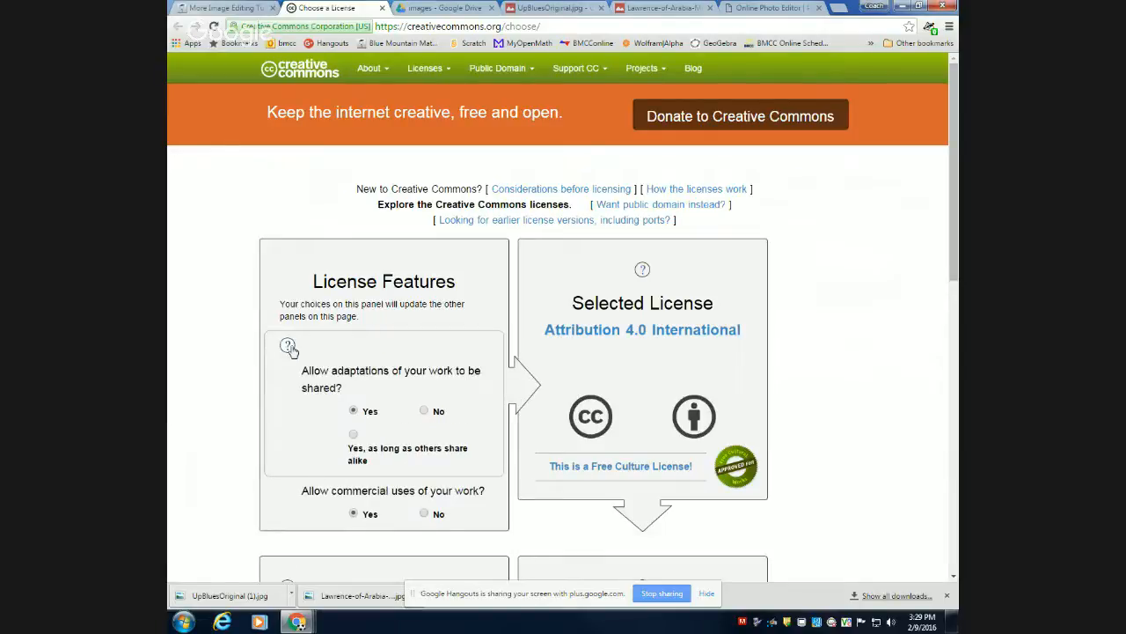
click(293, 352)
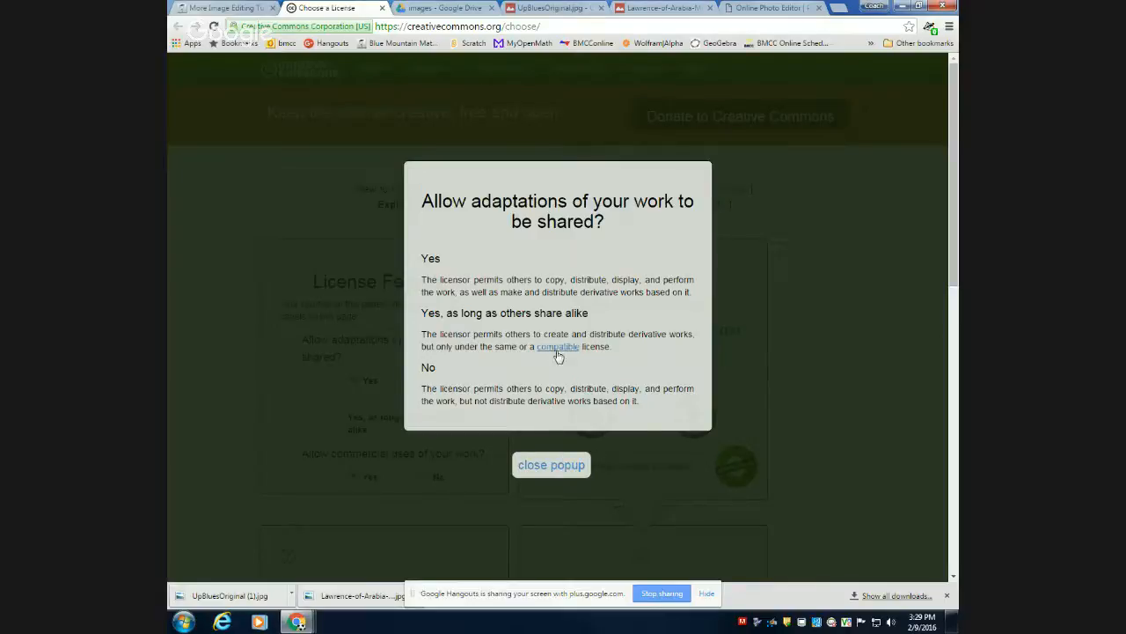
click(552, 473)
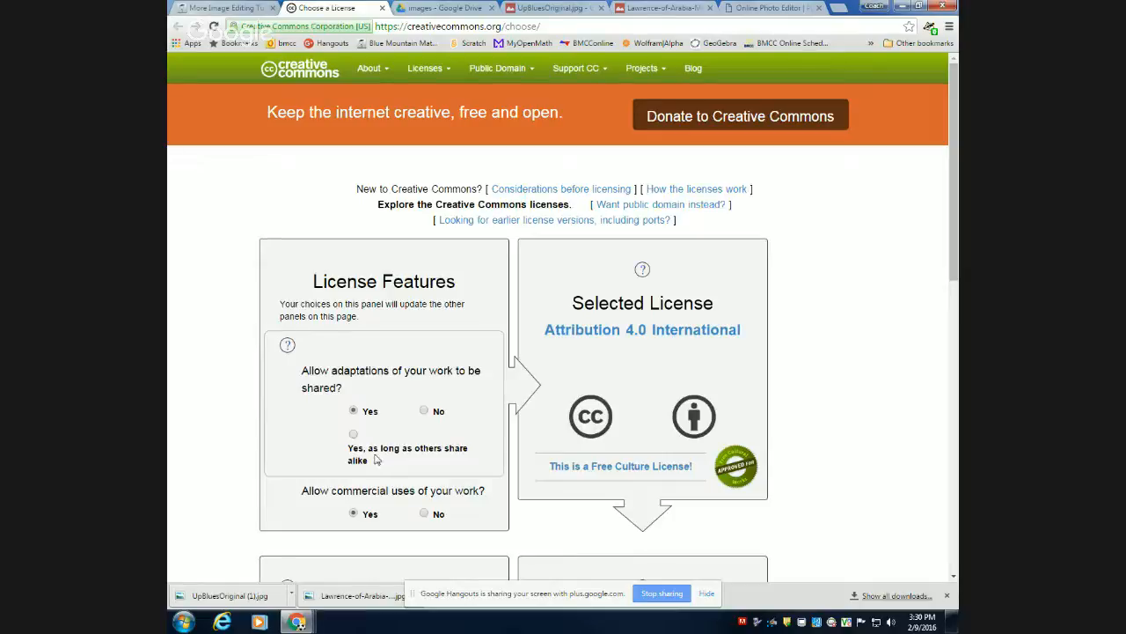
Try the share-alike, Yes and No answers for sharing adaptations to compare the licenses they select.
click(353, 435)
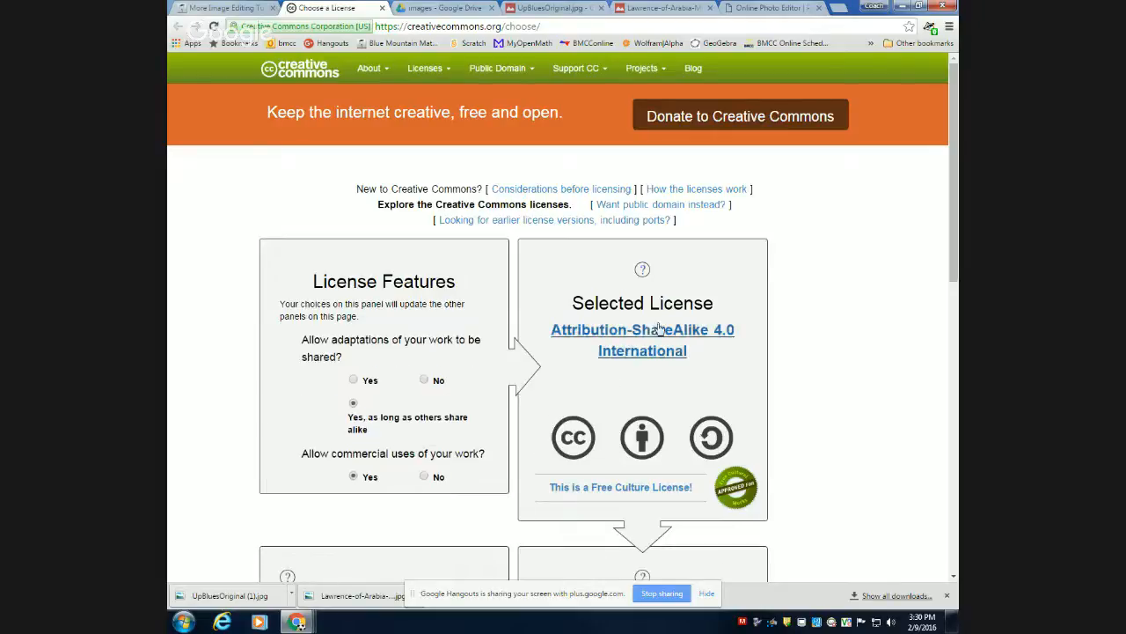
scroll(655, 374, down, 3)
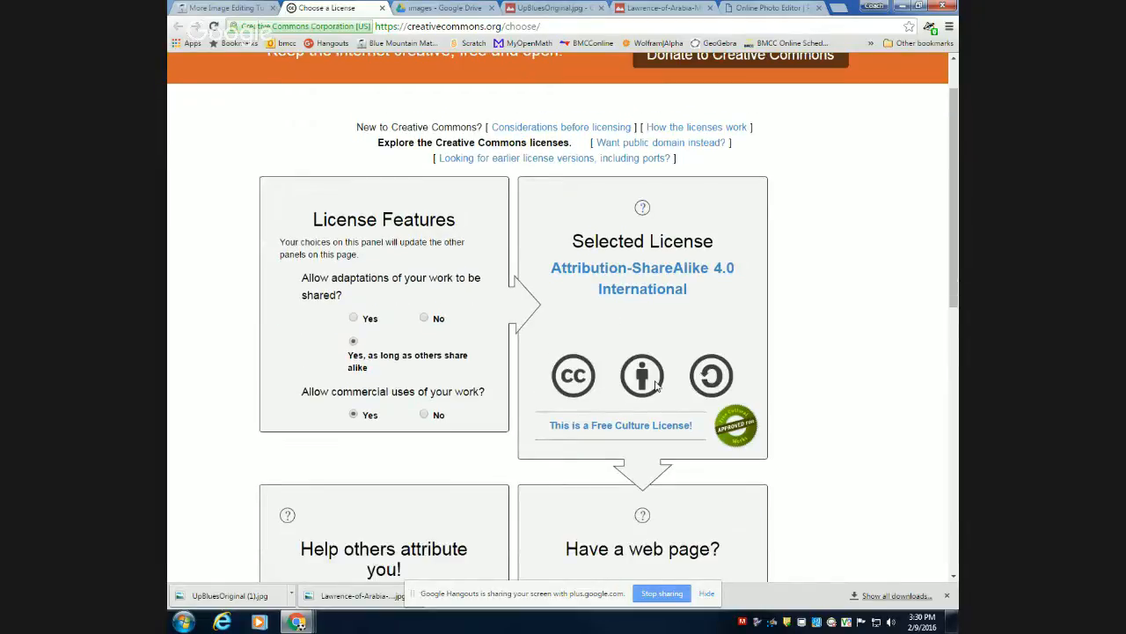
click(353, 287)
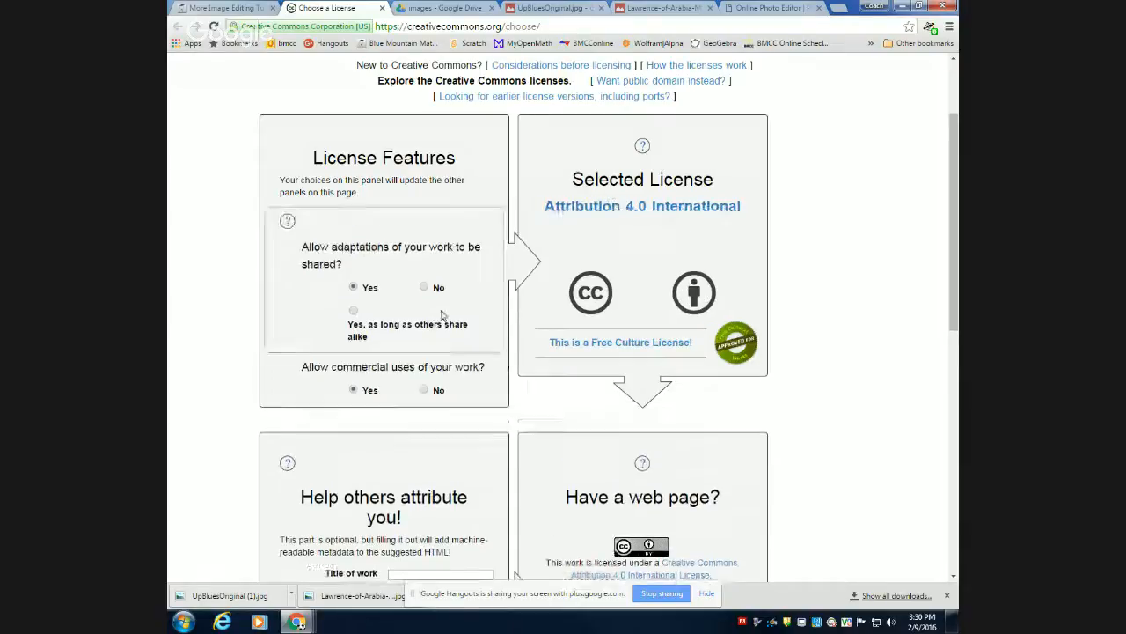
click(423, 287)
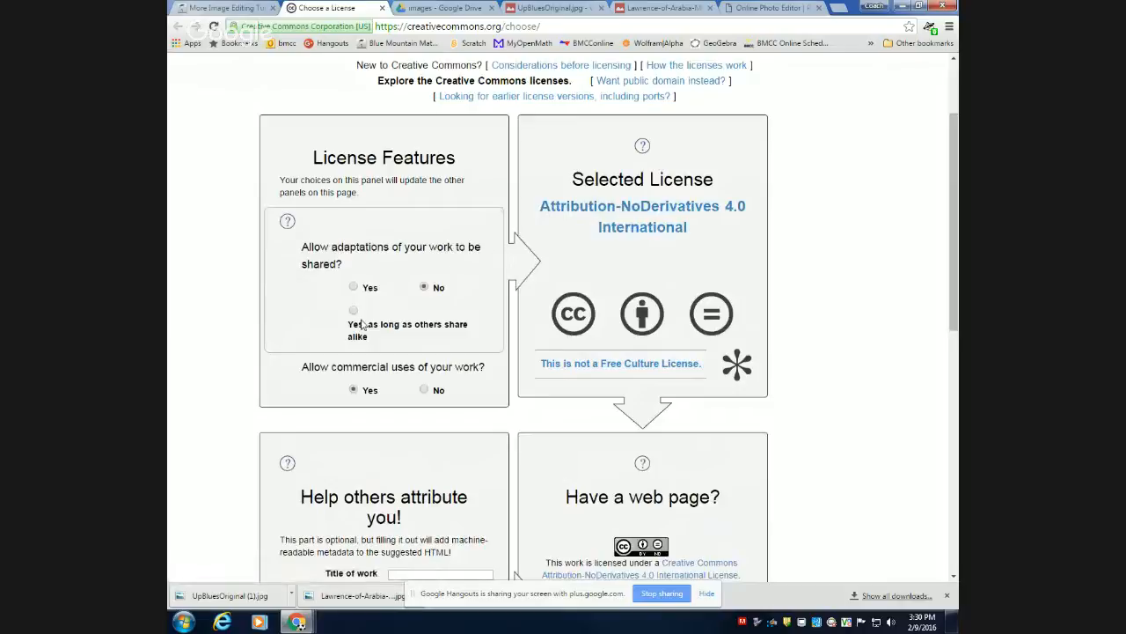
Allow adaptations as long as others share alike, and disallow commercial uses of the work.
click(353, 311)
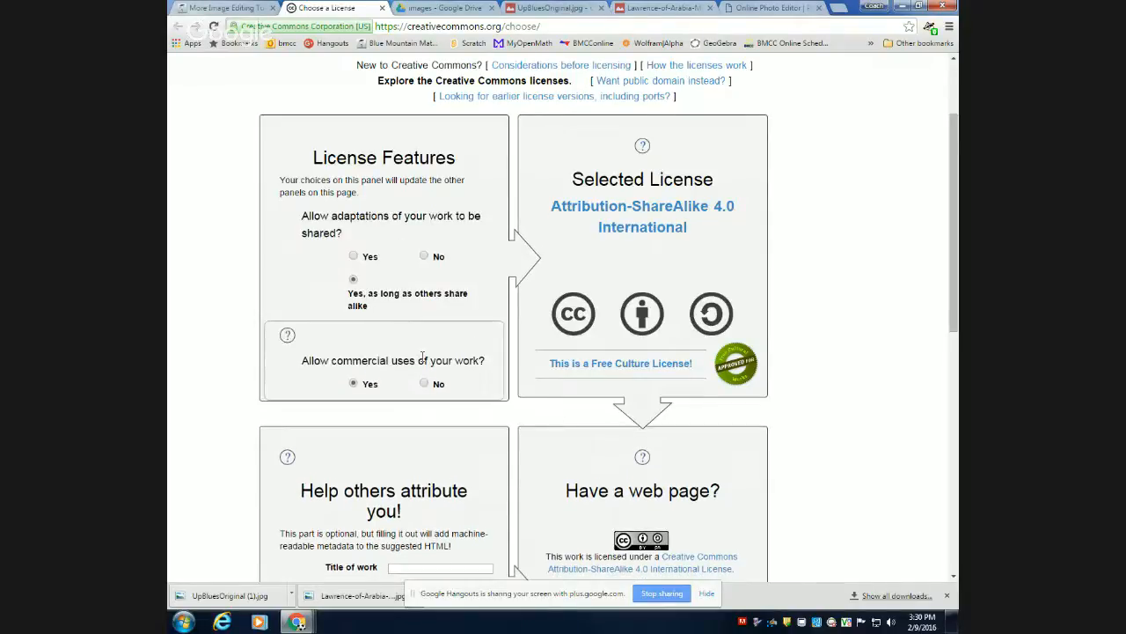
click(425, 384)
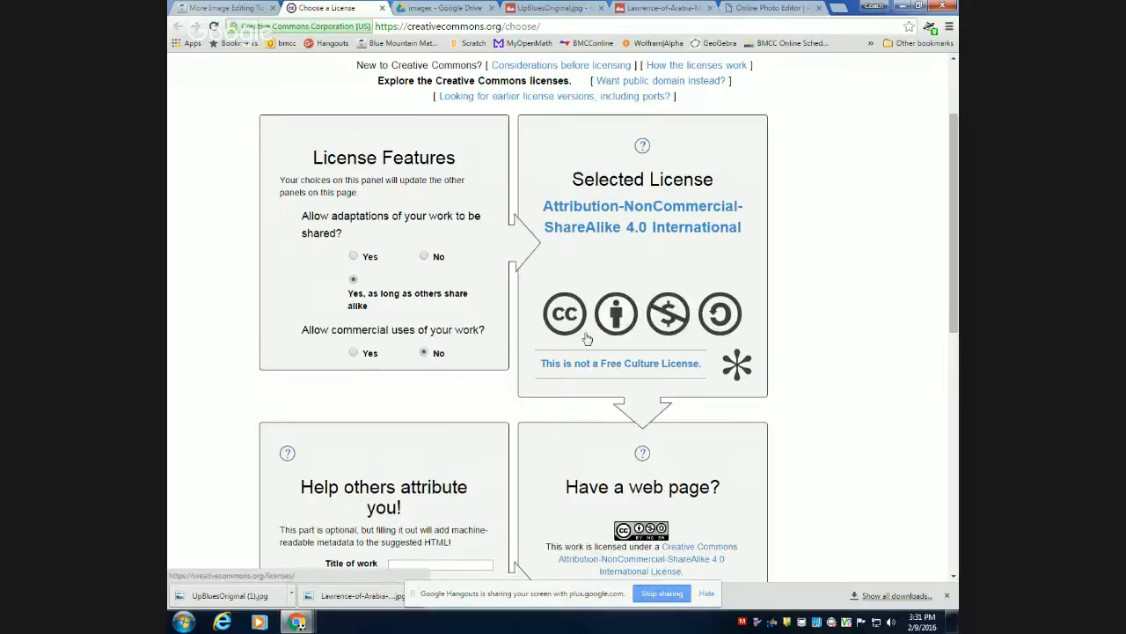
Enter "Up the Blue Mountains" as the title of the work and fill in the creator's full name for attribution.
scroll(567, 390, down, 2)
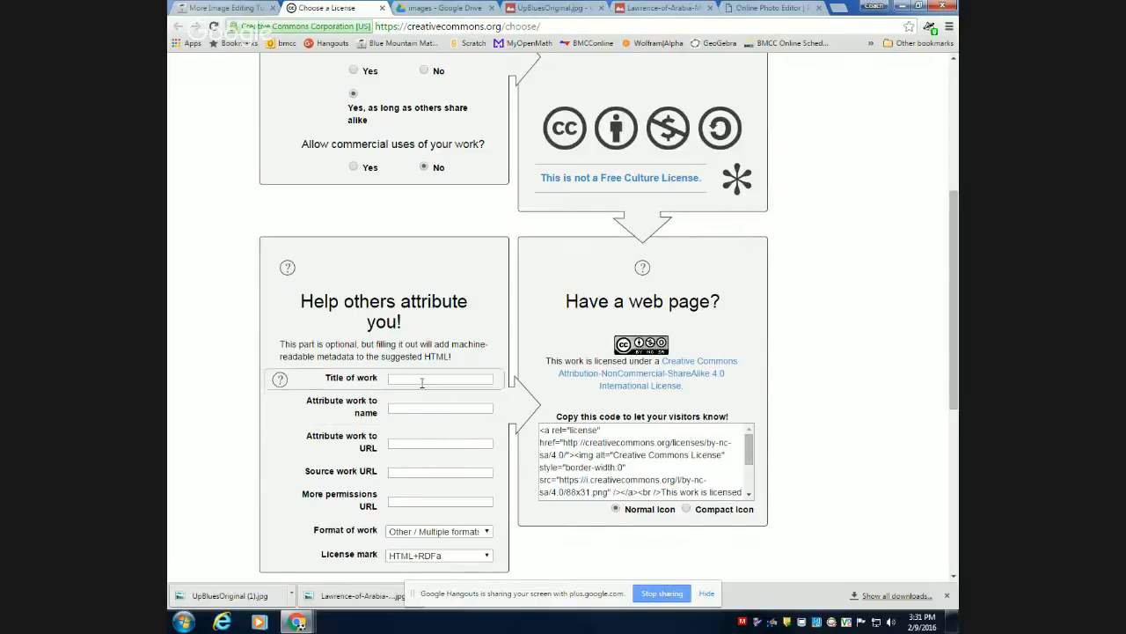
click(422, 382)
text(Up th)
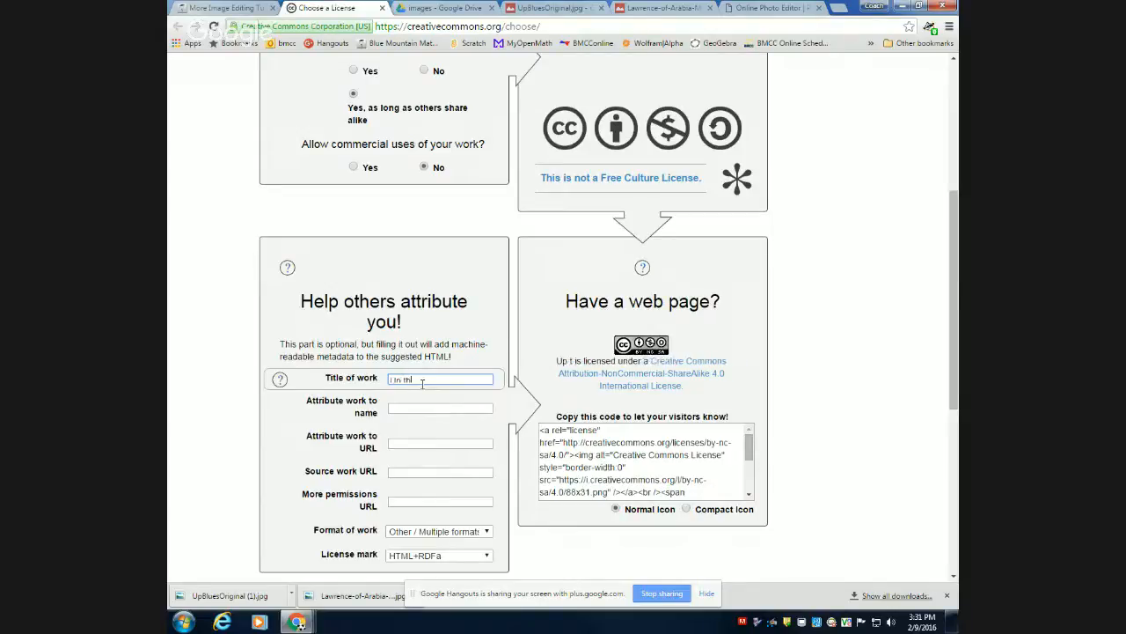
text(e Blue Mo)
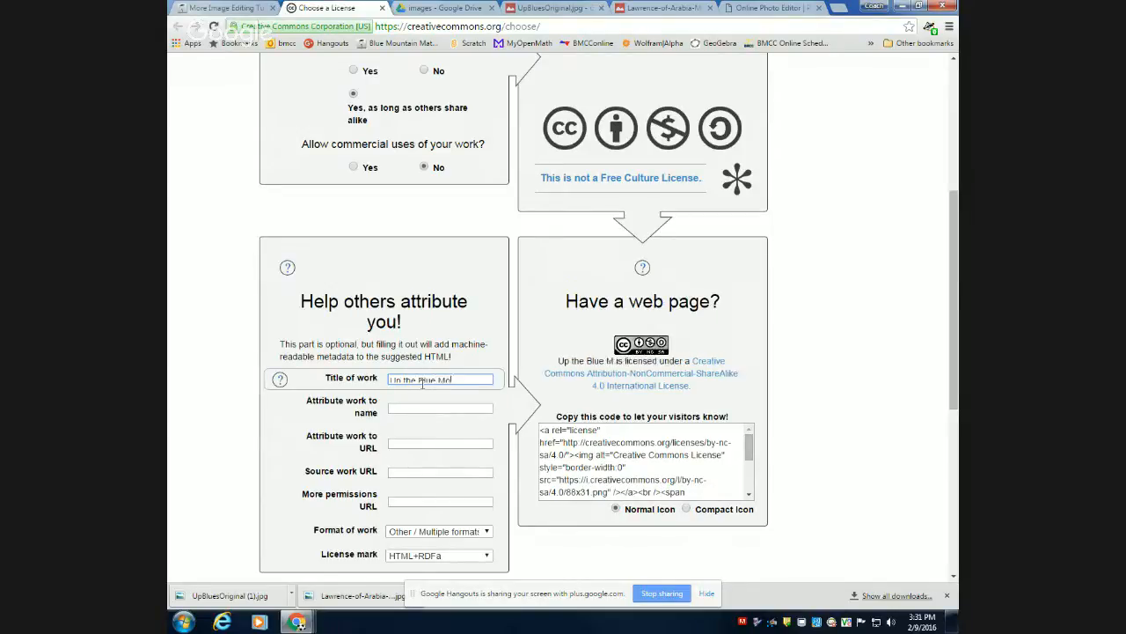
text(untains)
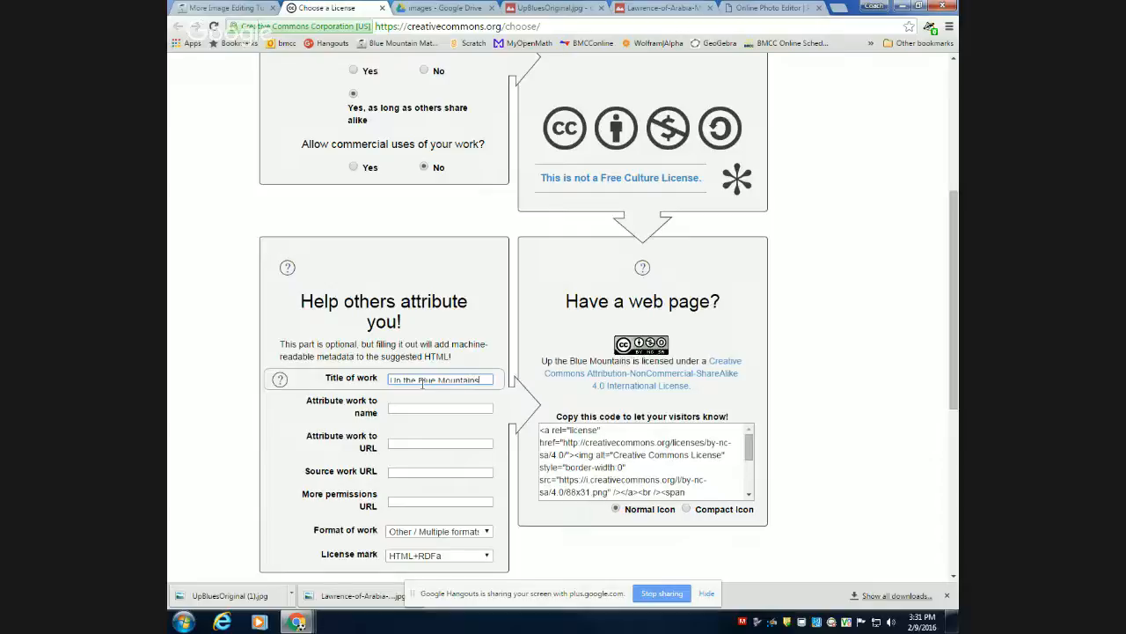
click(439, 409)
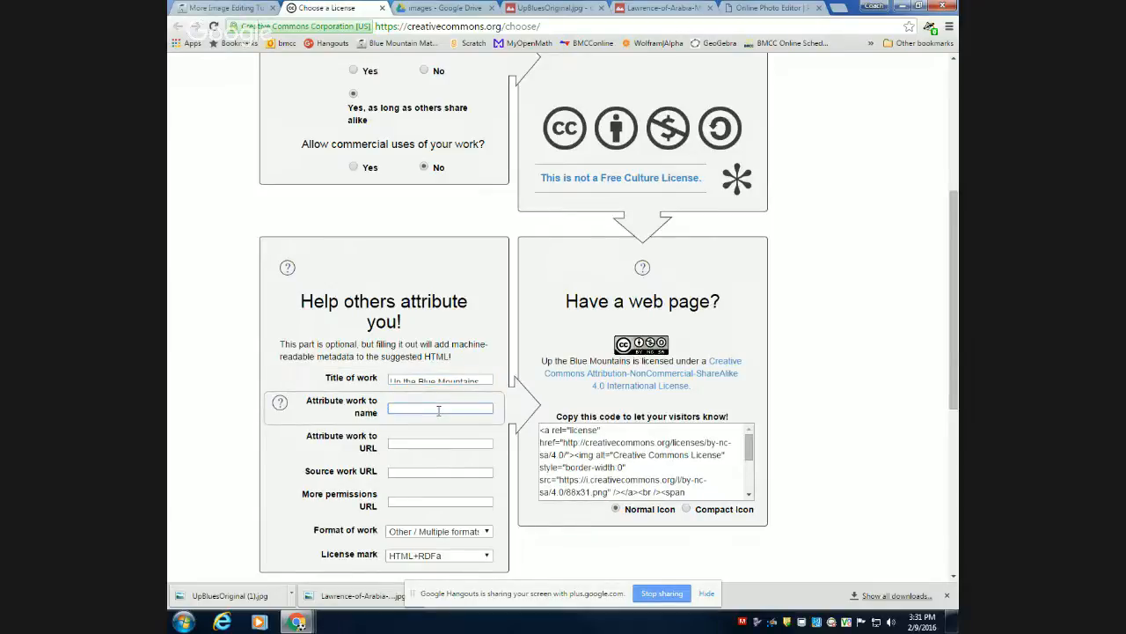
text(Gary)
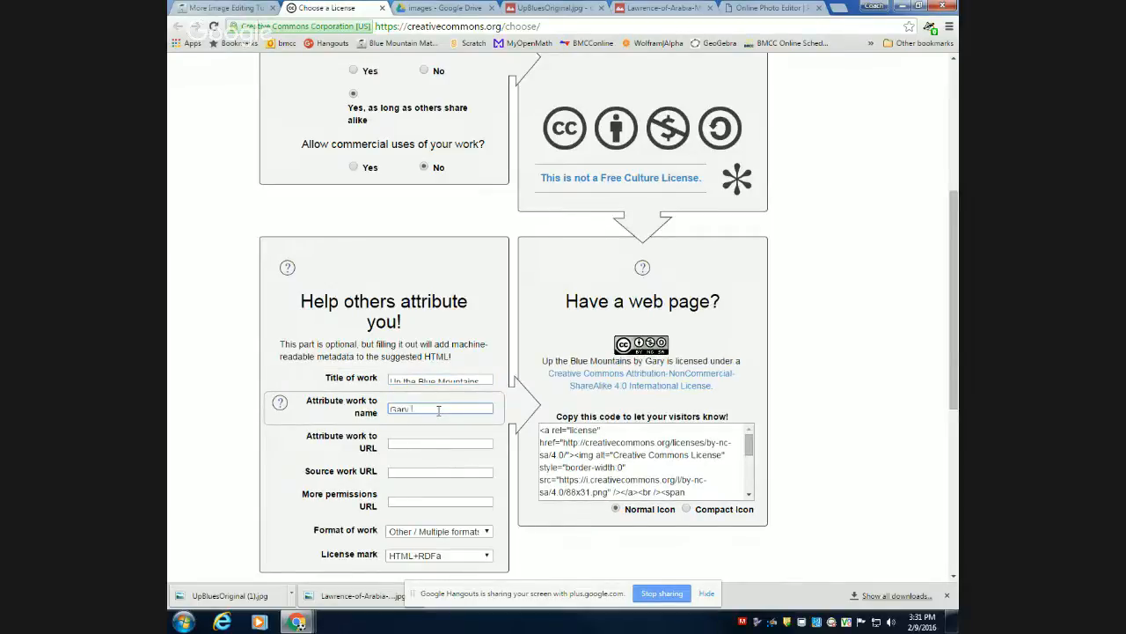
text( Parker)
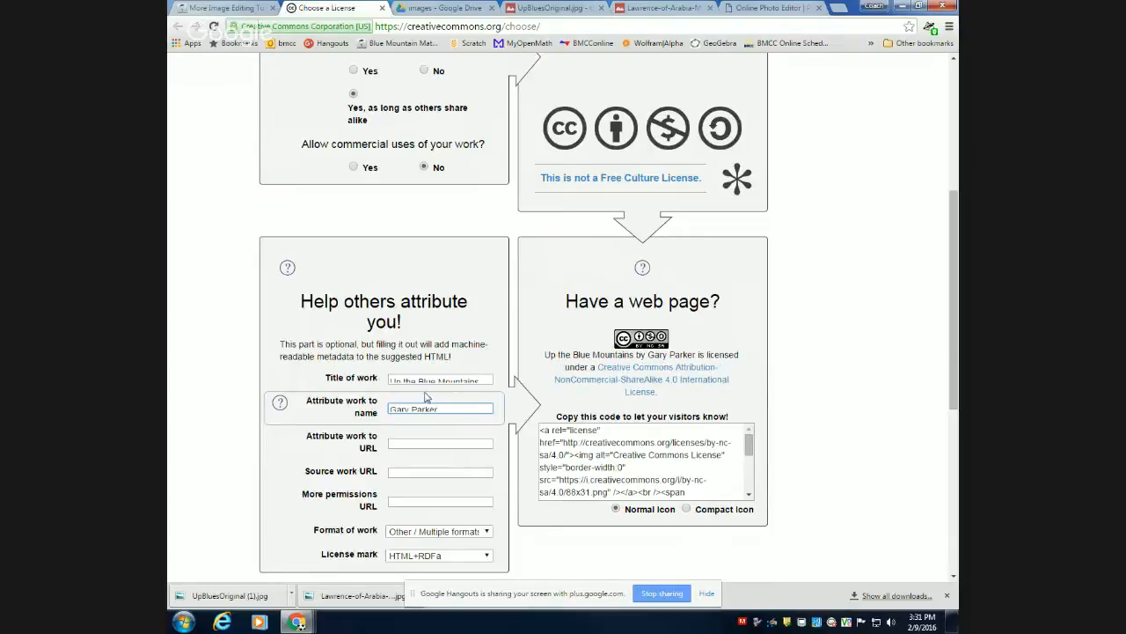
Copy the whole HTML license code generated for the Up the Blue Mountains work.
click(620, 469)
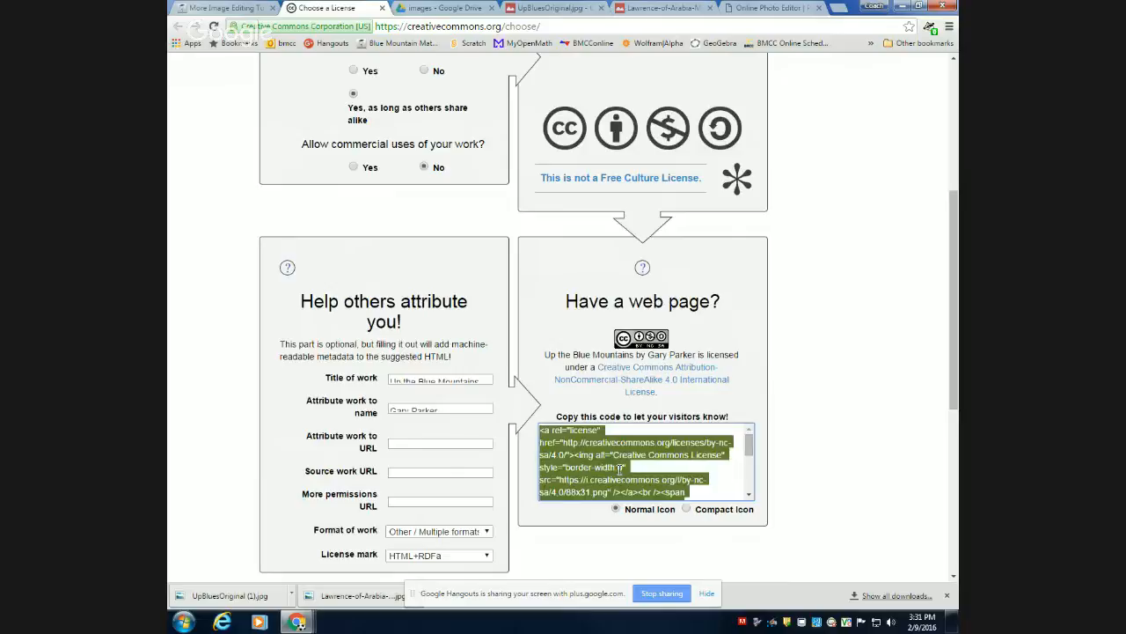
right_click(620, 469)
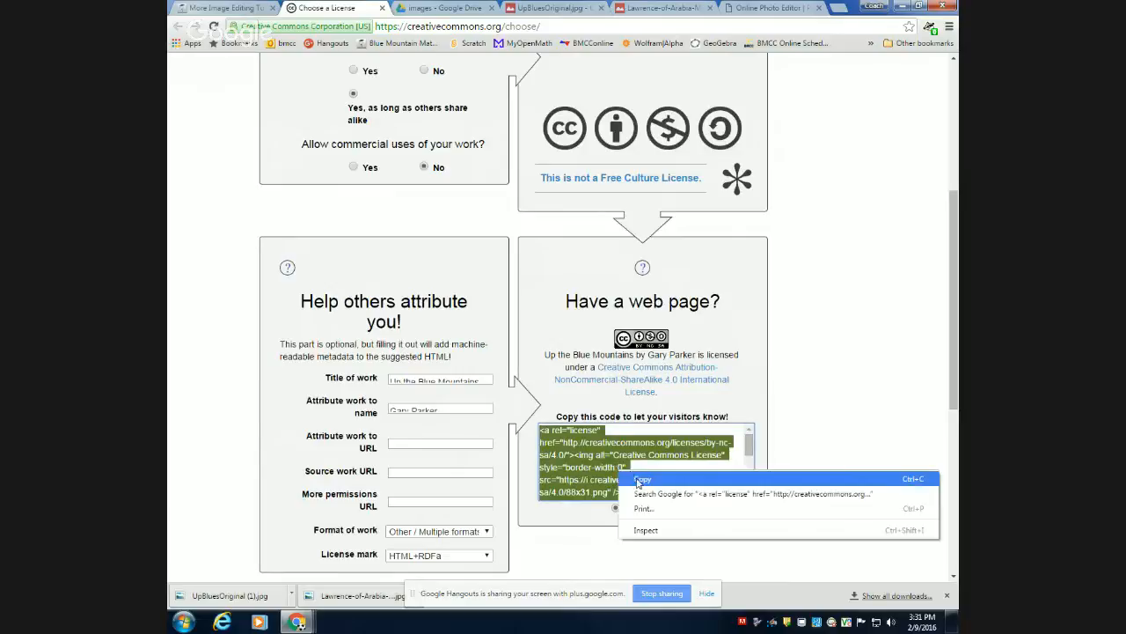
click(637, 478)
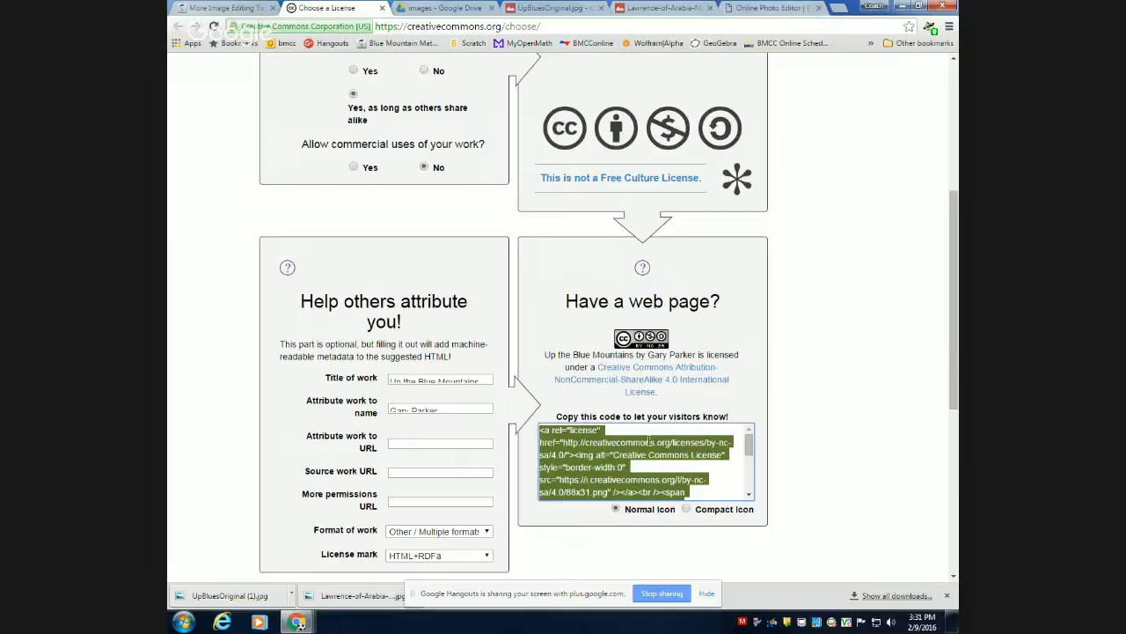
Switch to the other non-student browser profile used for the demo blog and open math.bluecc.edu/wordpress/.
click(838, 9)
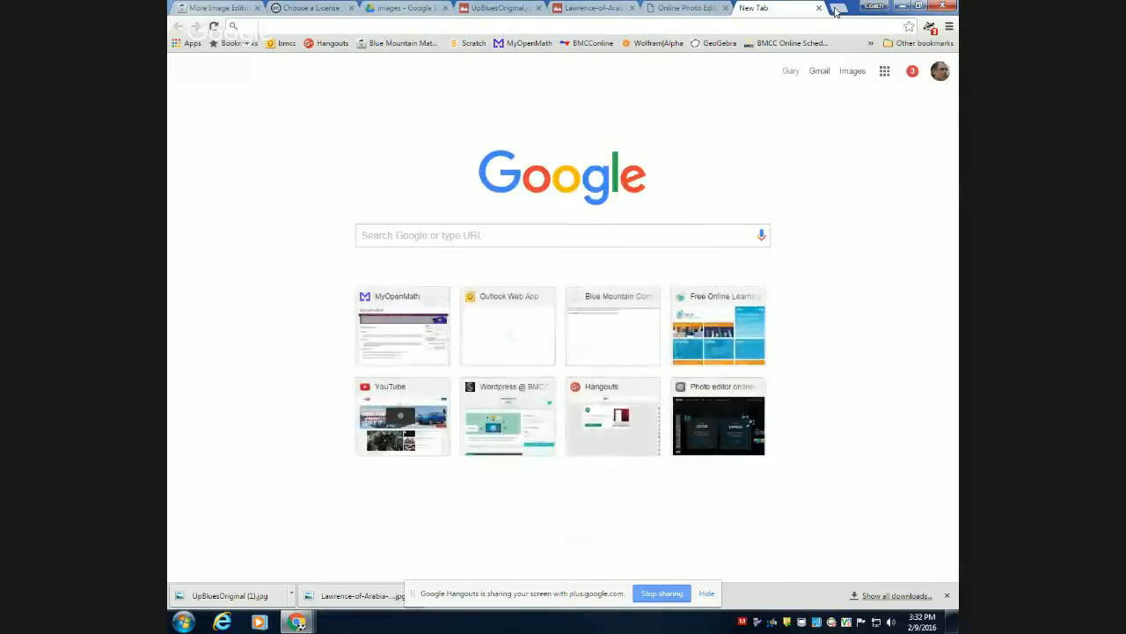
right_click(872, 8)
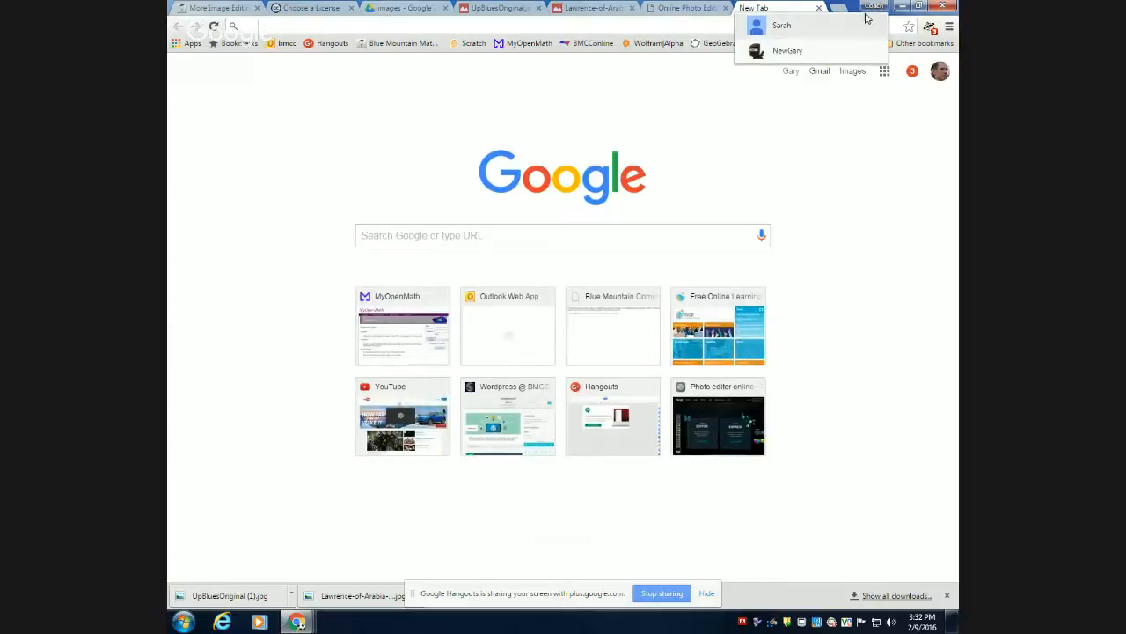
click(818, 50)
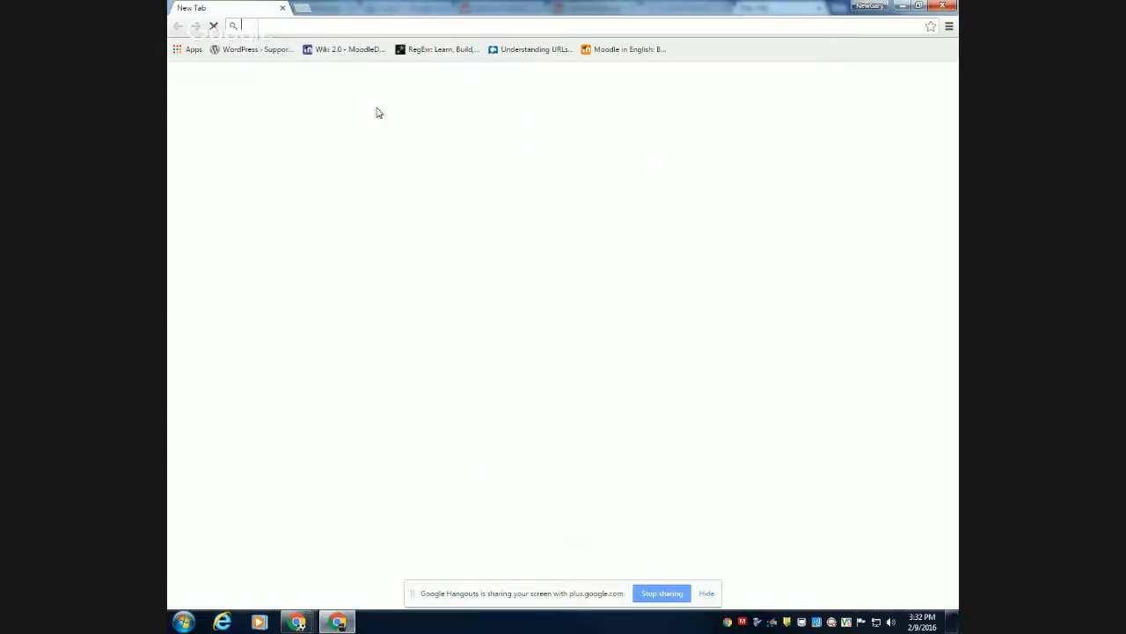
text(math)
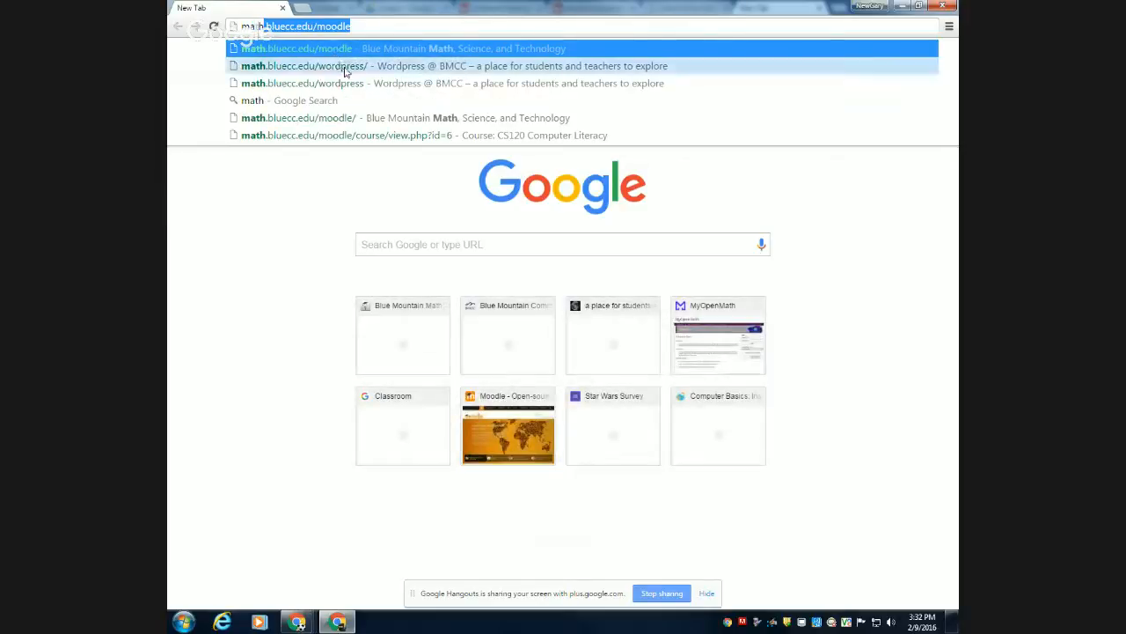
click(343, 69)
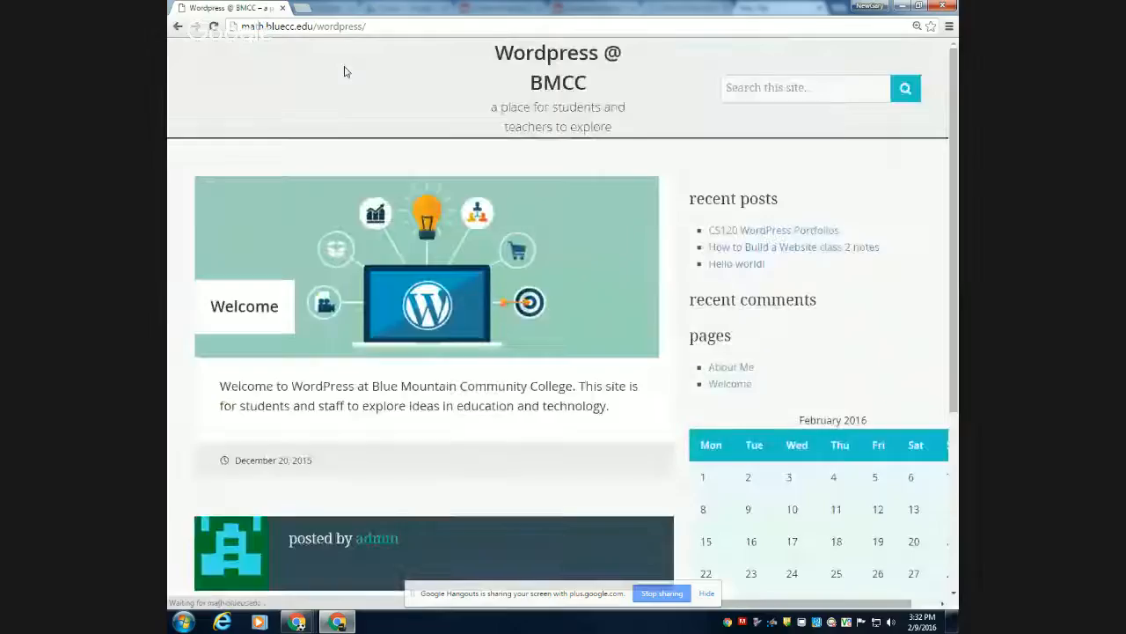
Go to the login page from the site's meta links and log in to the blog's WordPress admin.
scroll(744, 317, down, 3)
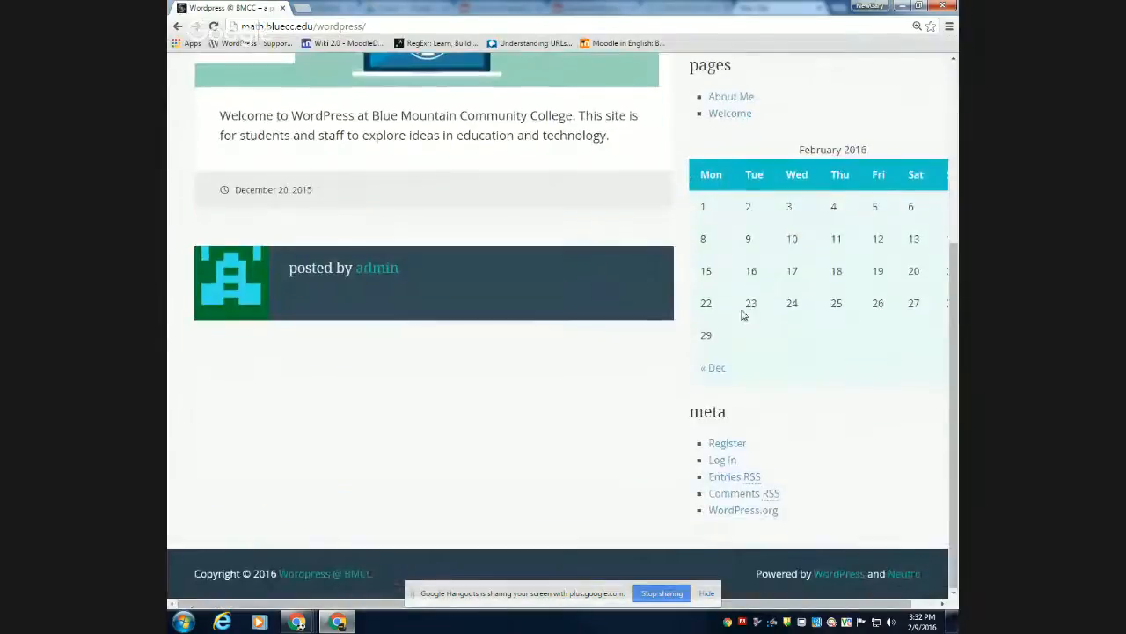
click(729, 462)
click(586, 237)
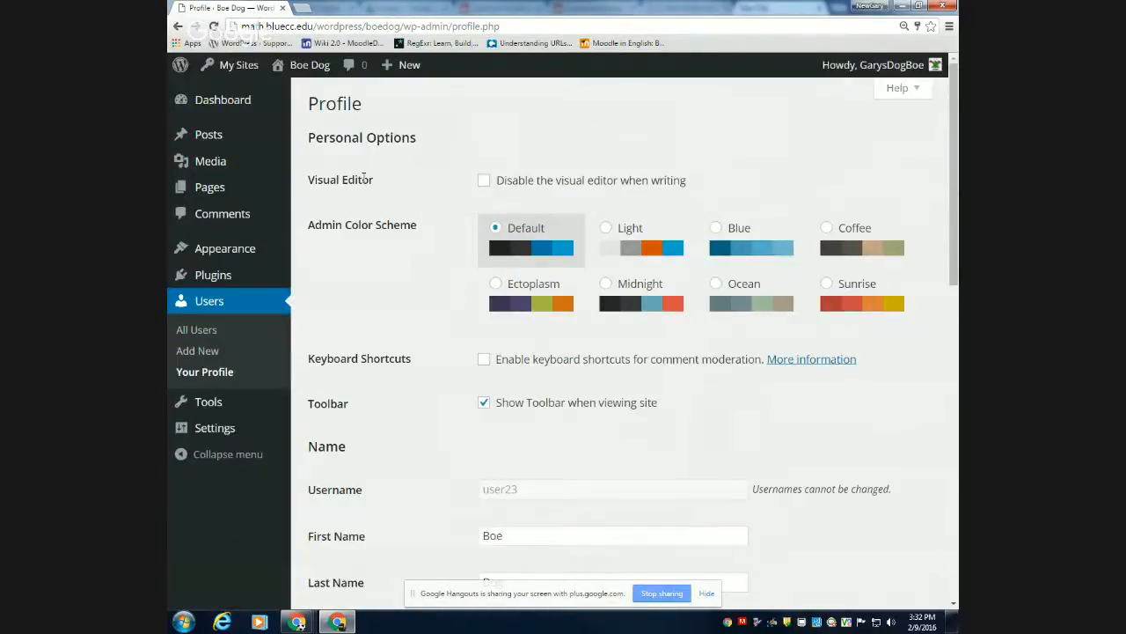
Start a new post and insert UpBluesOriginalGoogleOptimized.jpg from the media library with the alt text "image of blue mnts".
click(405, 67)
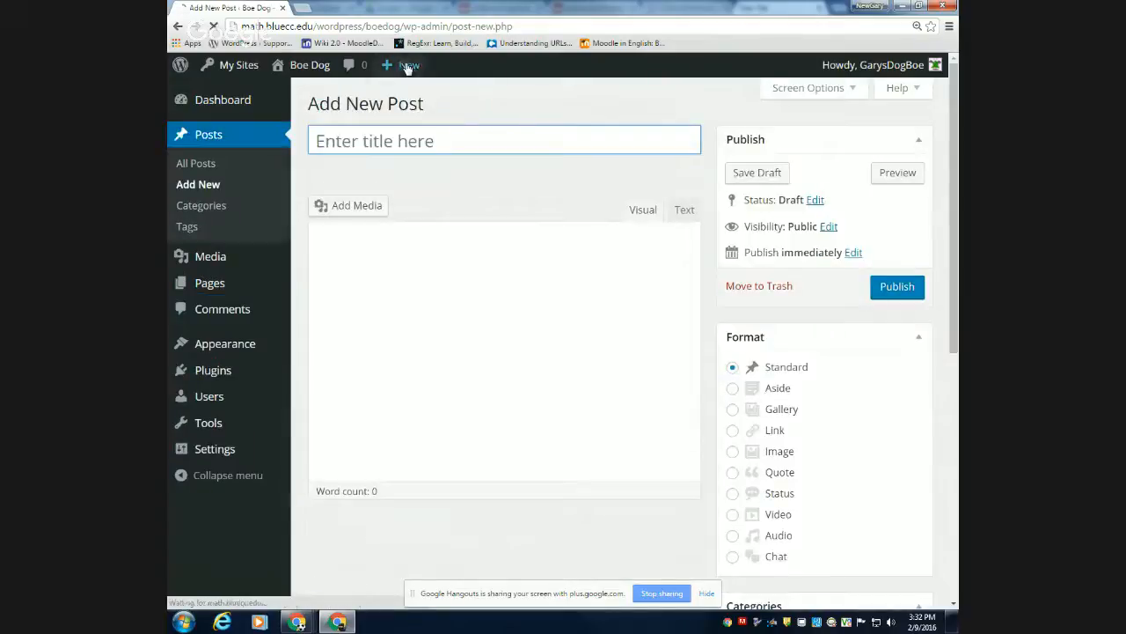
click(397, 304)
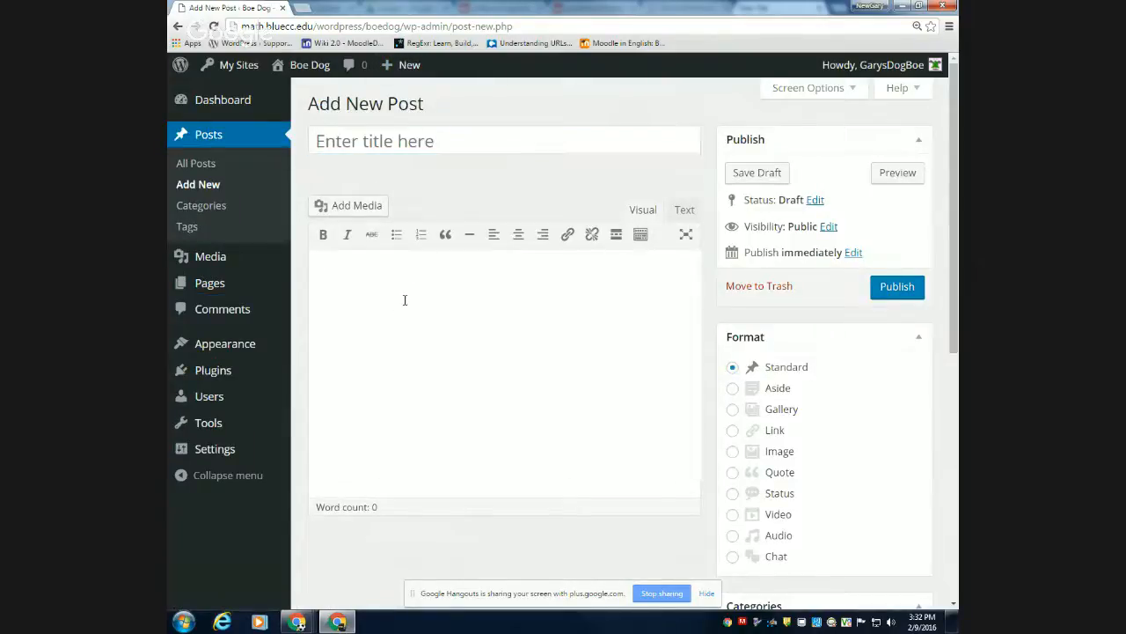
click(352, 206)
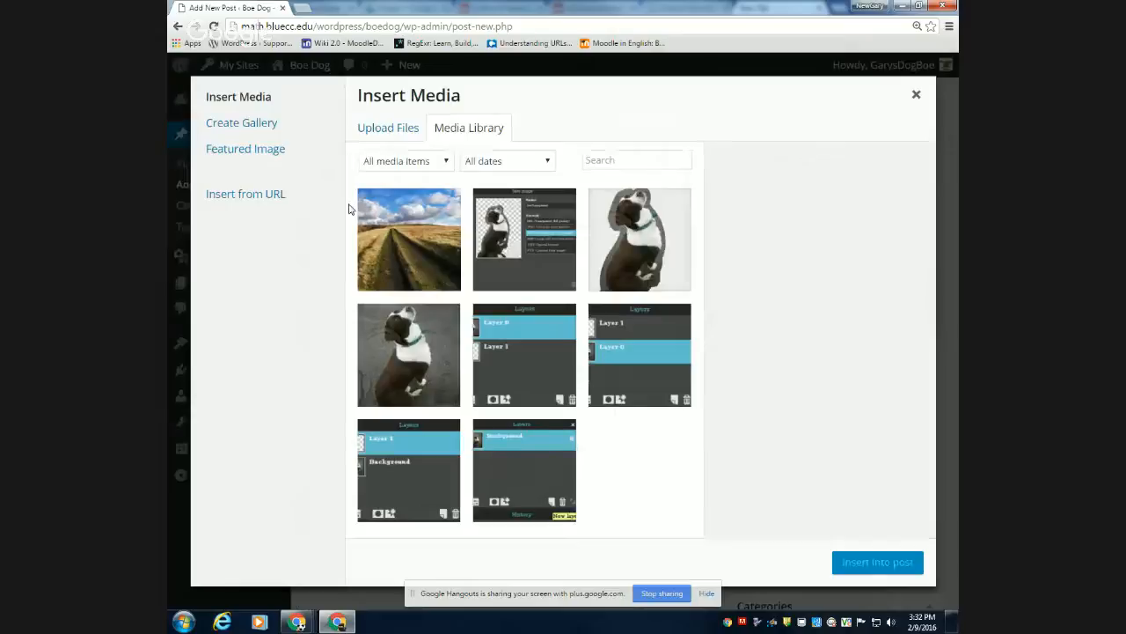
click(398, 229)
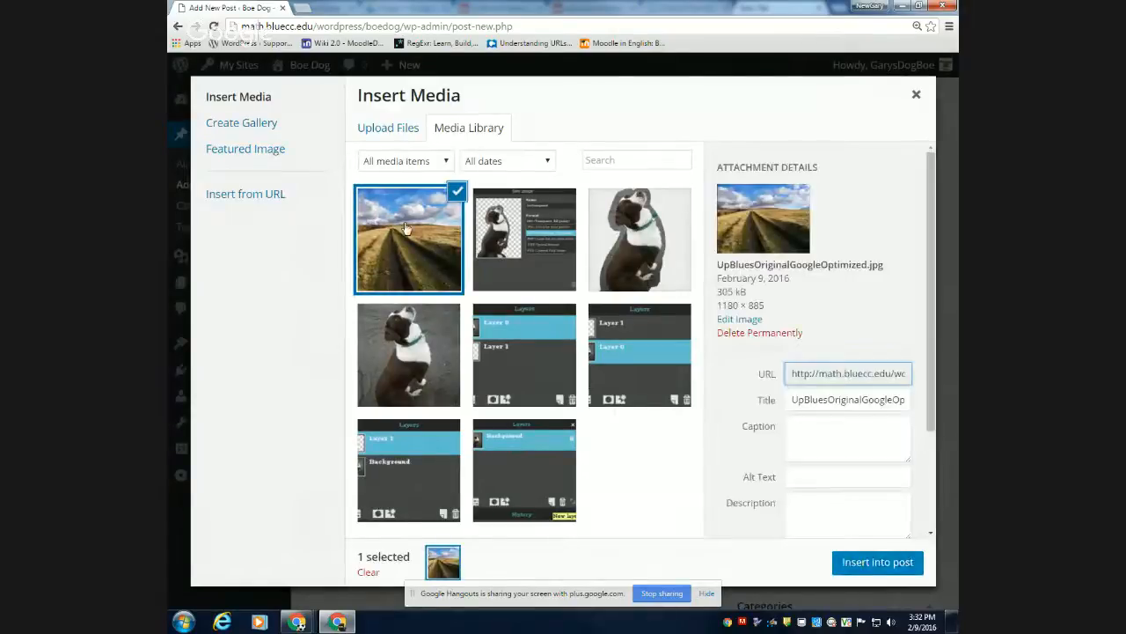
click(867, 479)
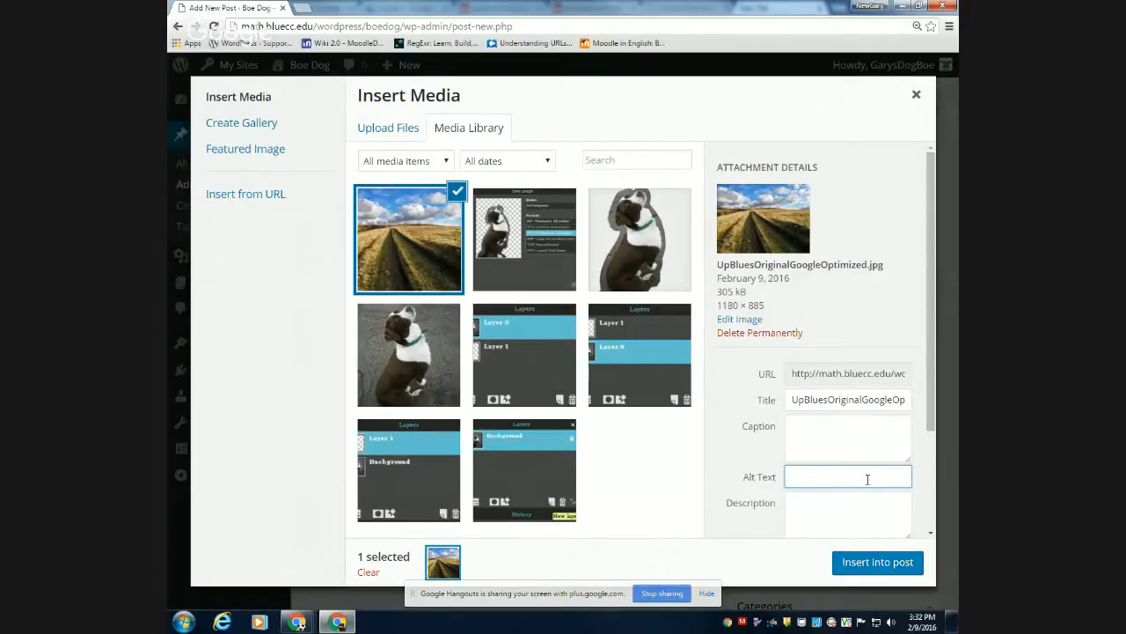
text(image of blue mnts)
click(868, 566)
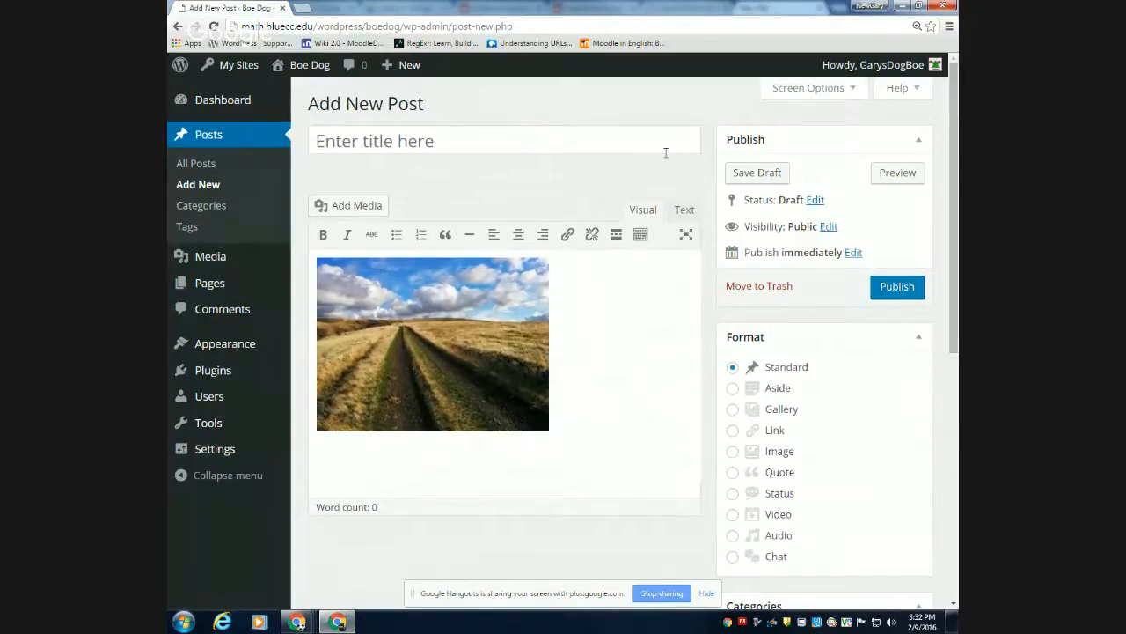
Paste the copied Creative Commons license code after the image in the post's HTML, then return to the visual view.
click(684, 213)
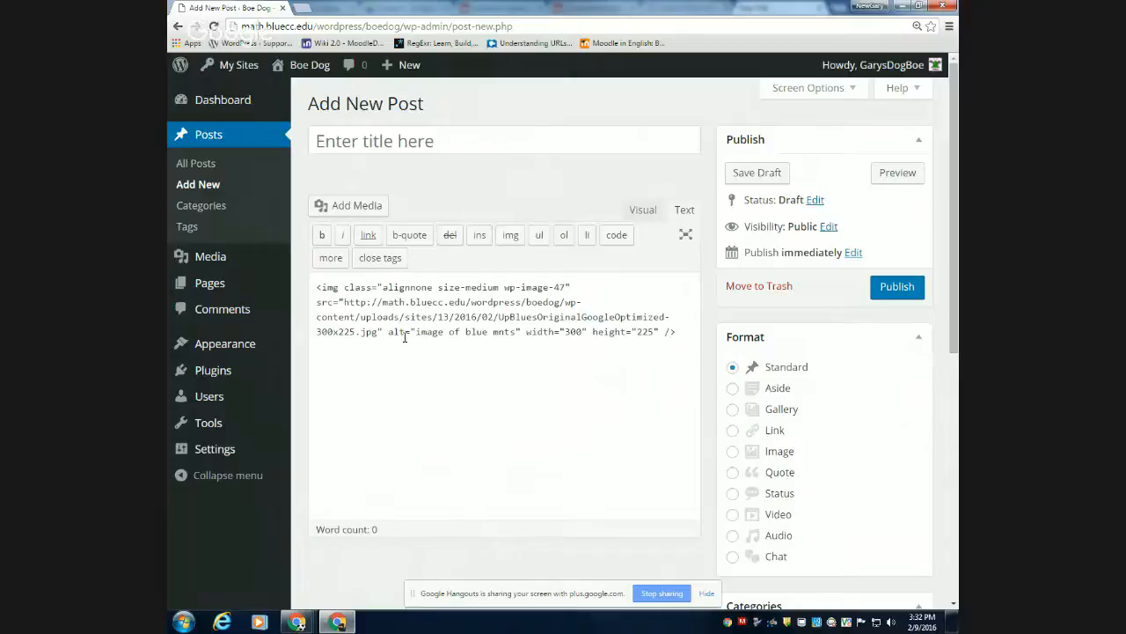
click(685, 332)
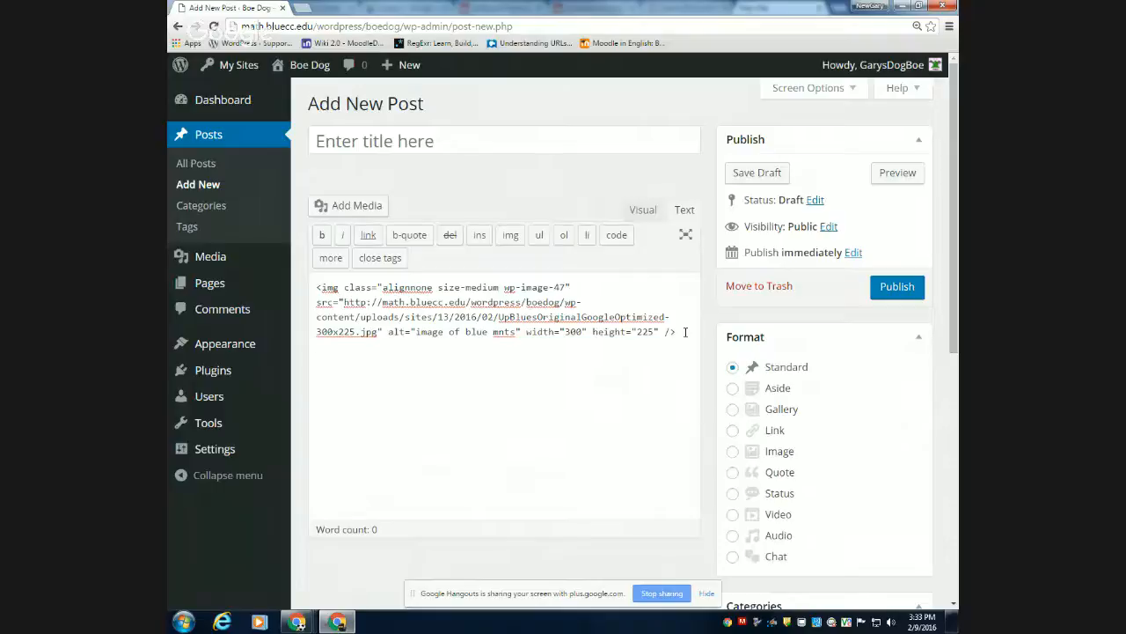
key(ctrl+v)
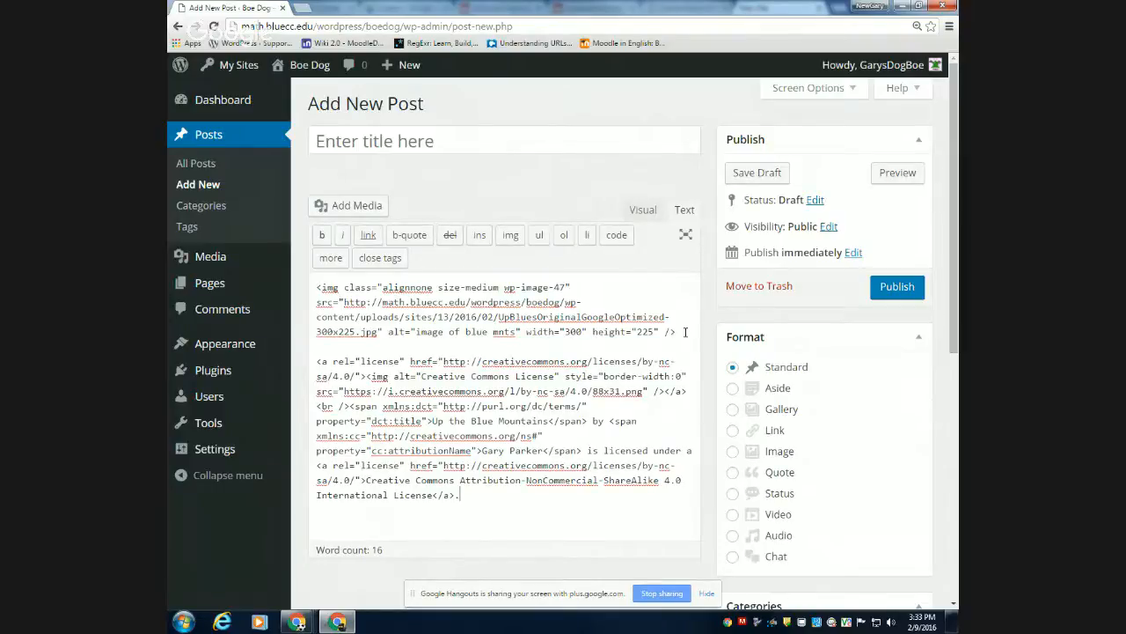
click(642, 211)
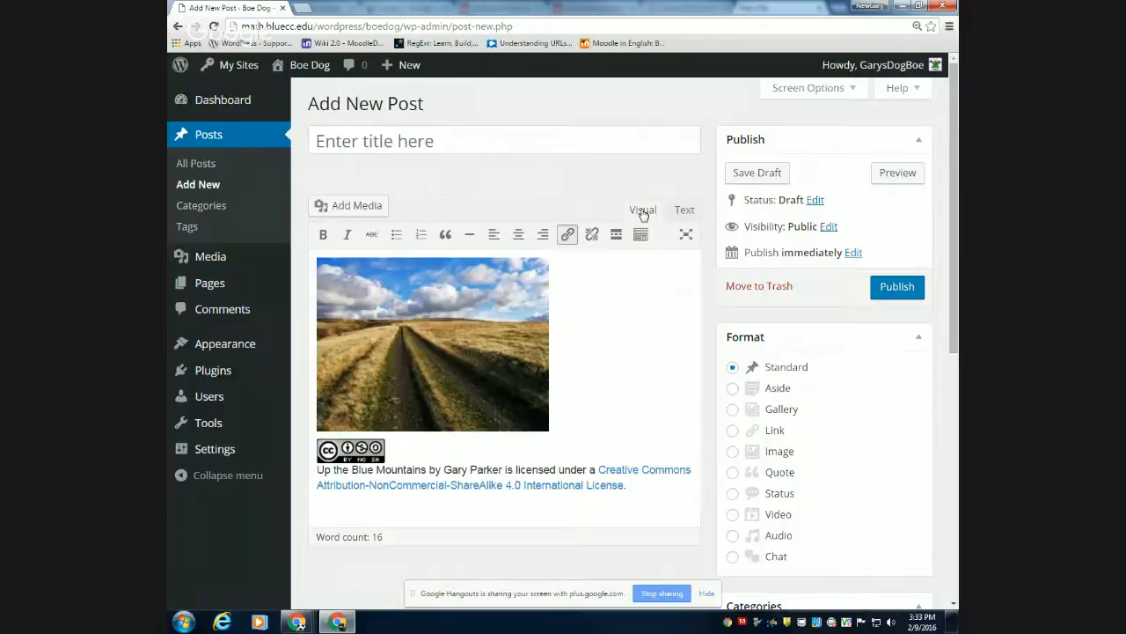
Give the post the title "My Cute Blue Mnt Photo".
click(413, 146)
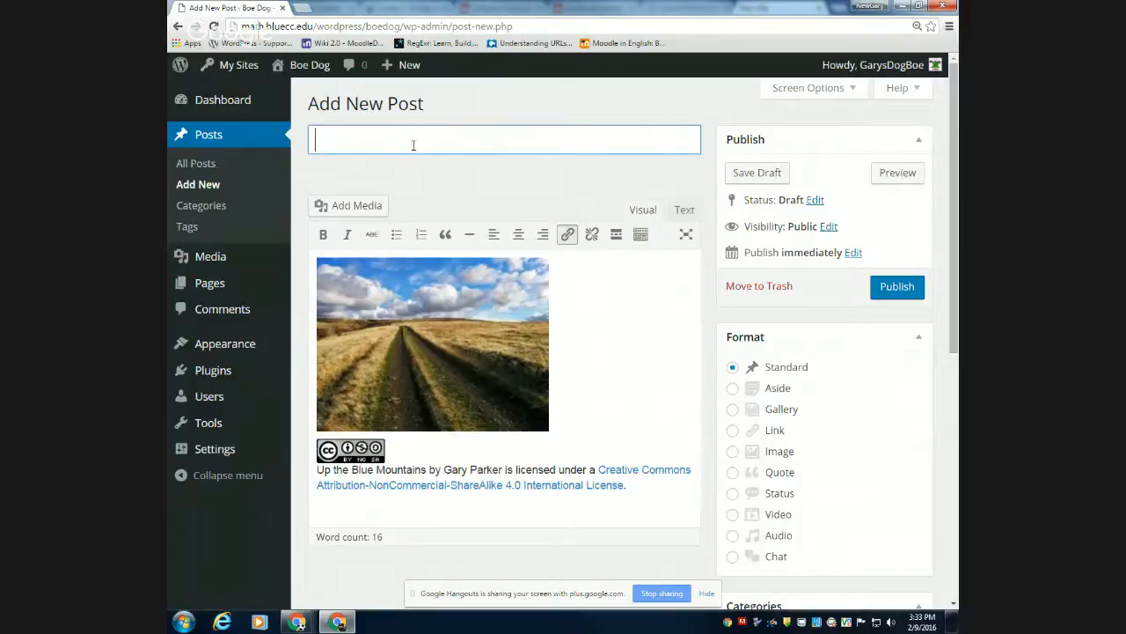
text(My Vu)
key(BackSpace)
key(BackSpace)
text(C)
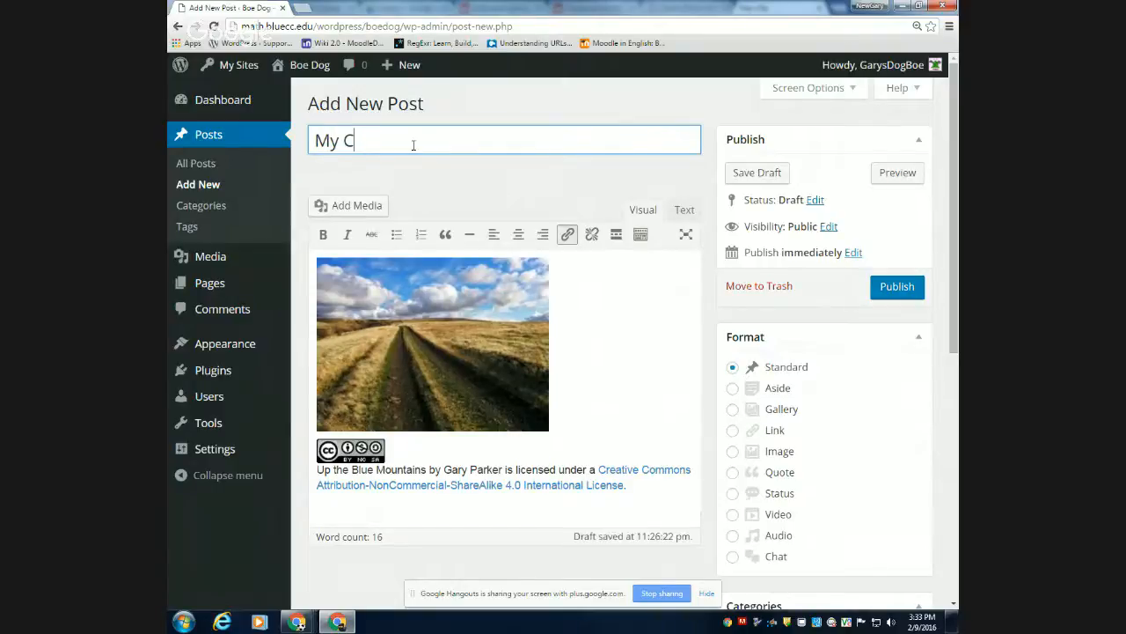
text(ute Blue Mnt Photoe)
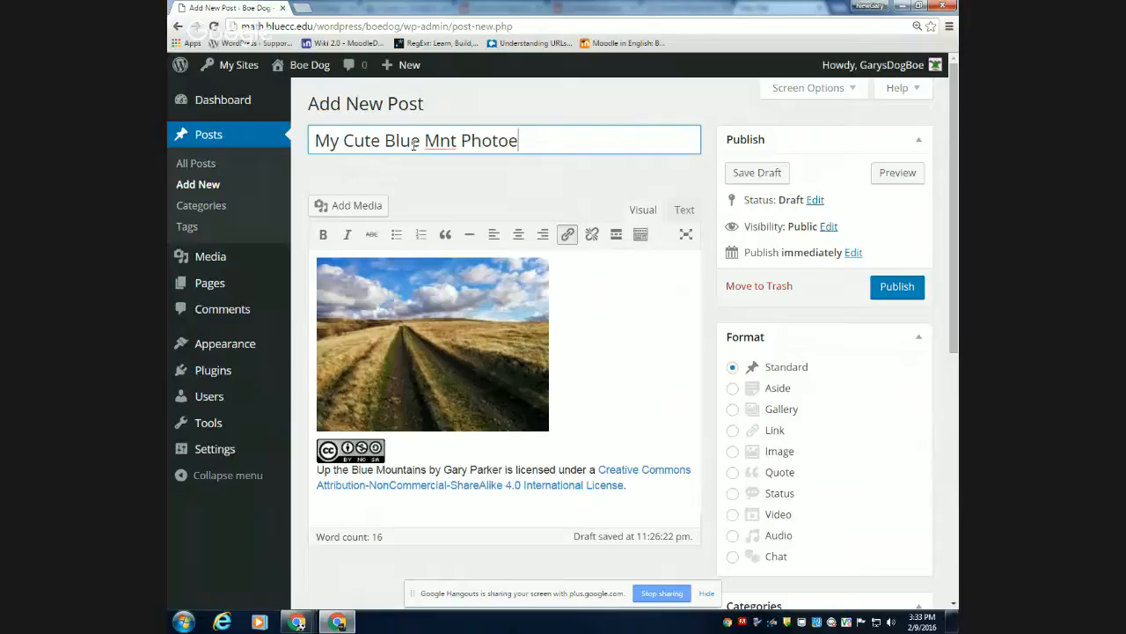
key(BackSpace)
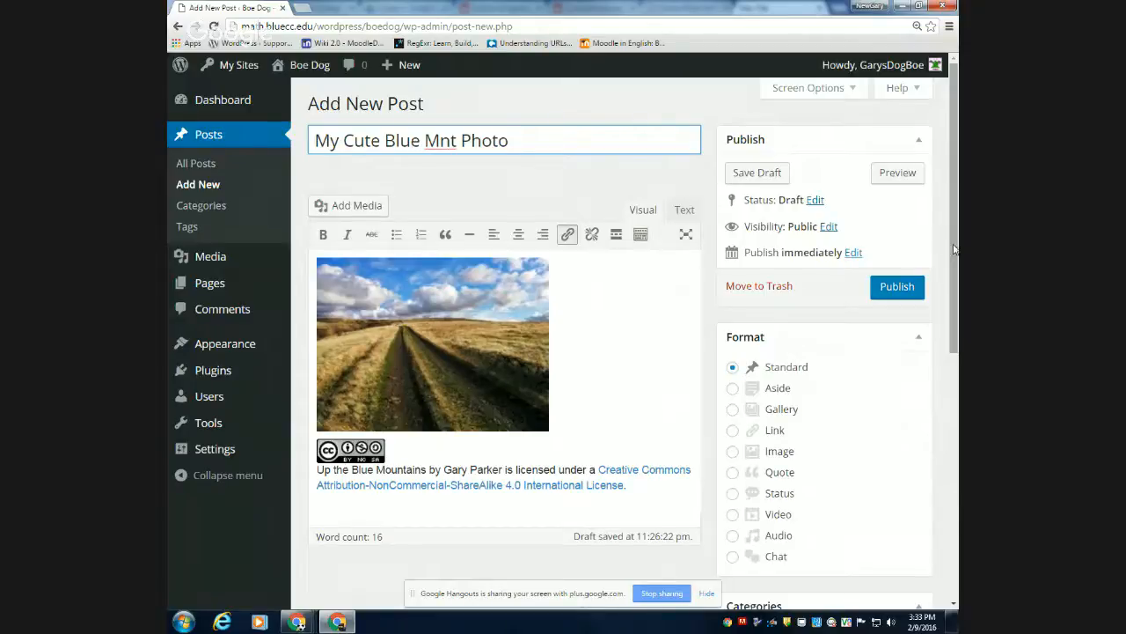
Open the post through its permalink and check the image with the license notice below it.
click(906, 284)
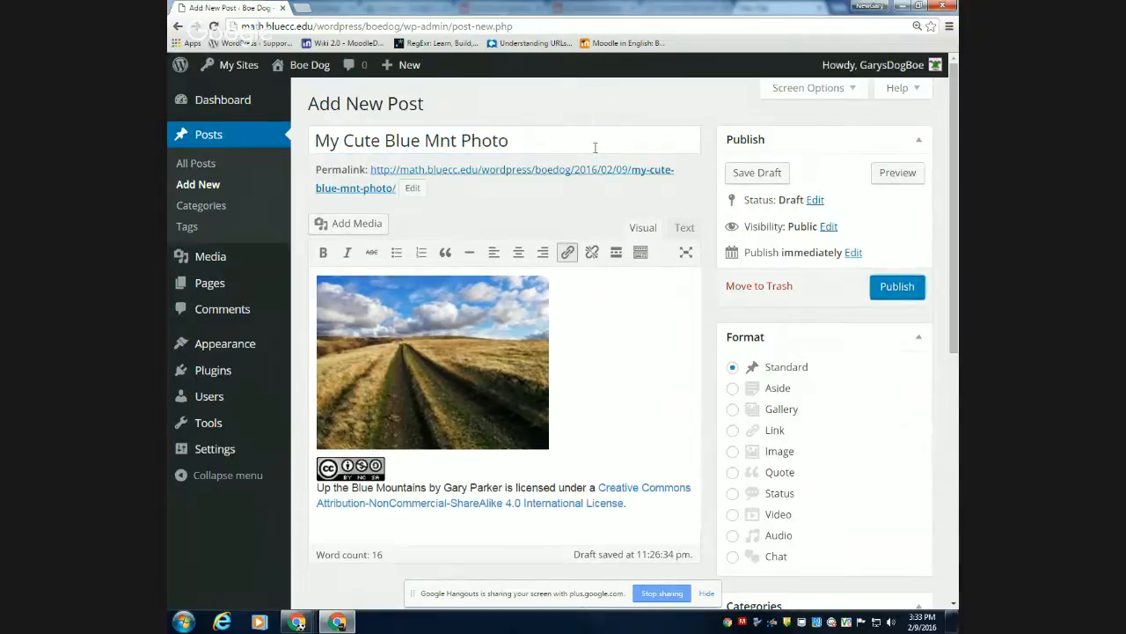
click(588, 176)
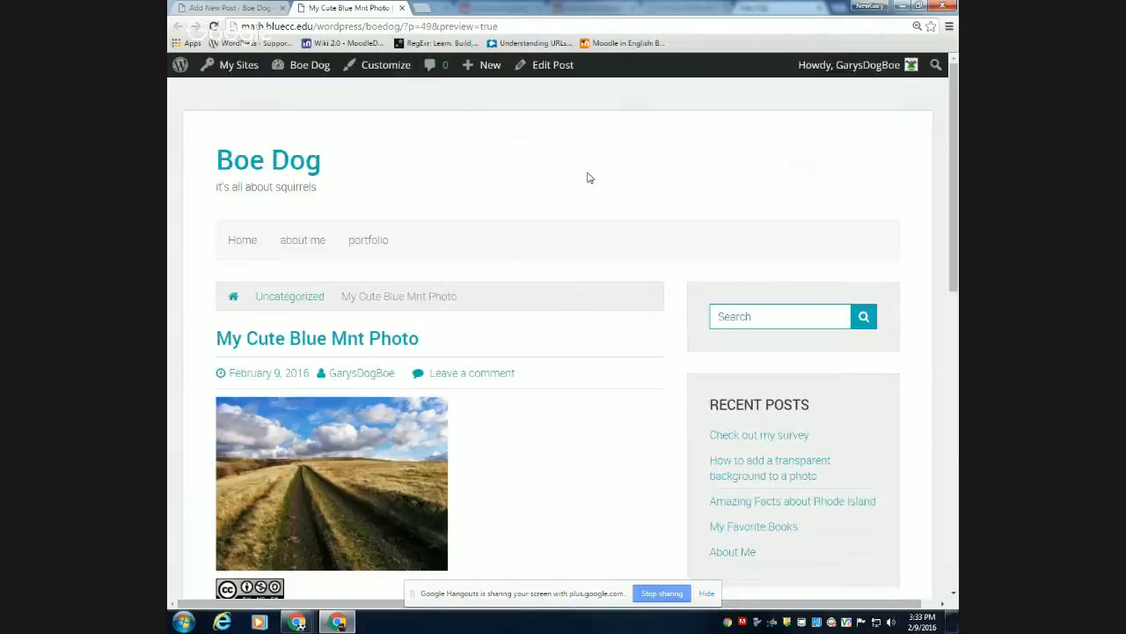
scroll(568, 292, down, 2)
scroll(571, 299, down, 1)
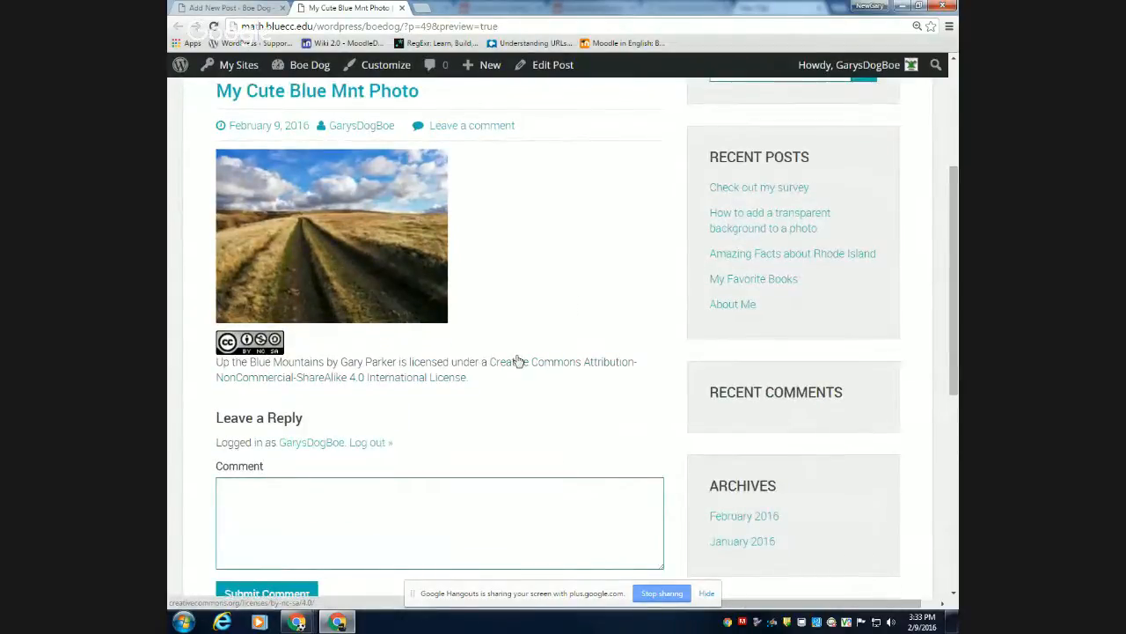
Follow the license link under the photo and read the human-readable license summary.
click(370, 385)
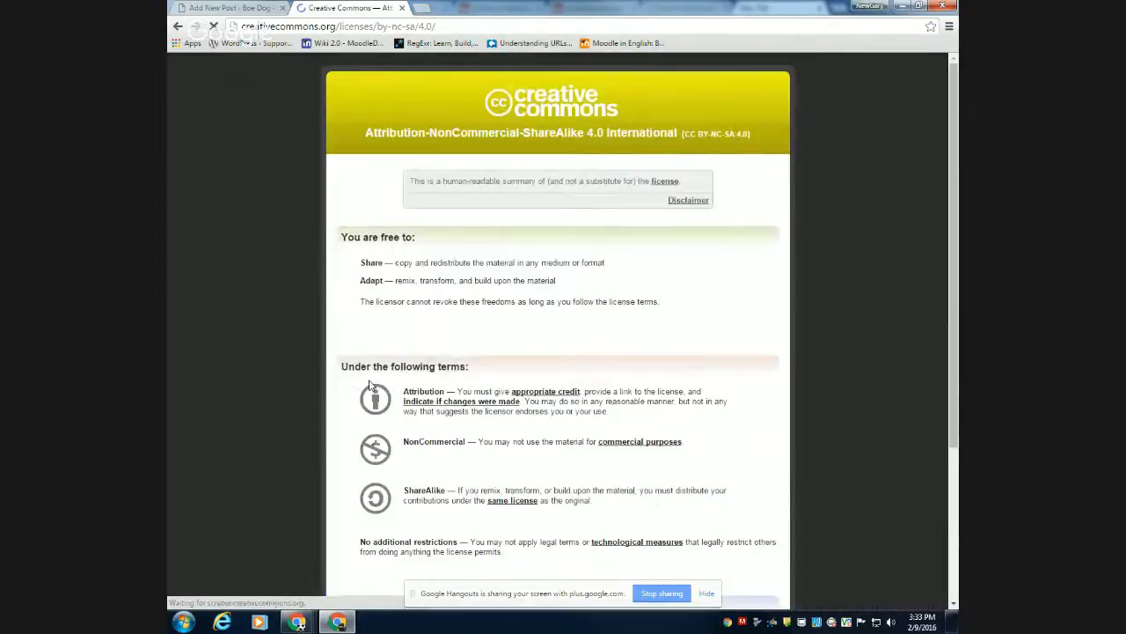
scroll(440, 297, down, 2)
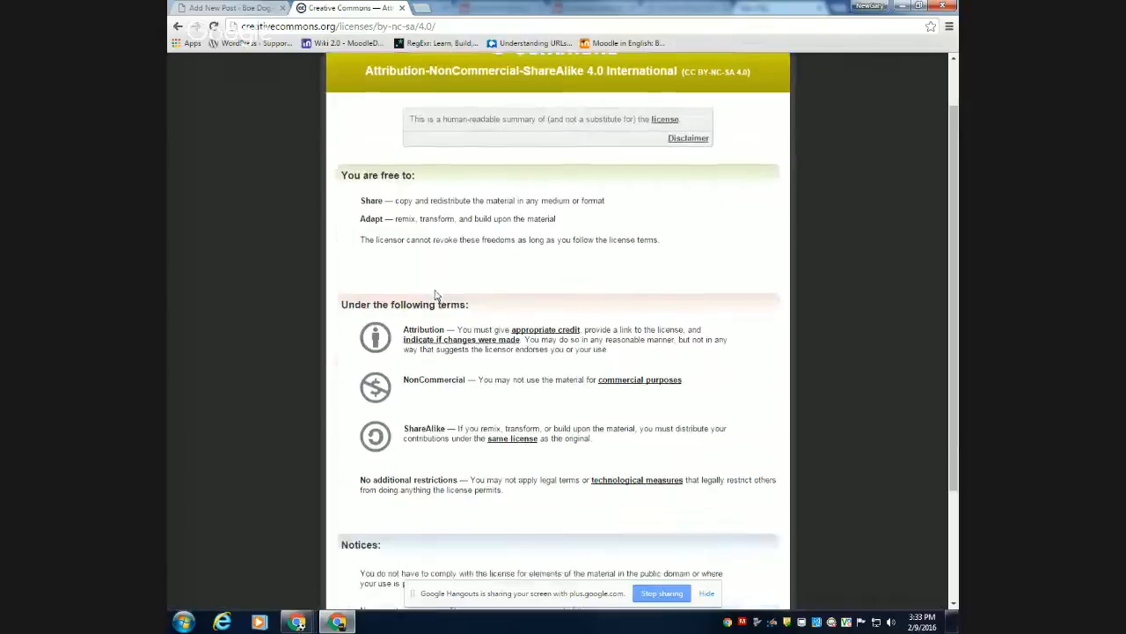
scroll(435, 299, up, 2)
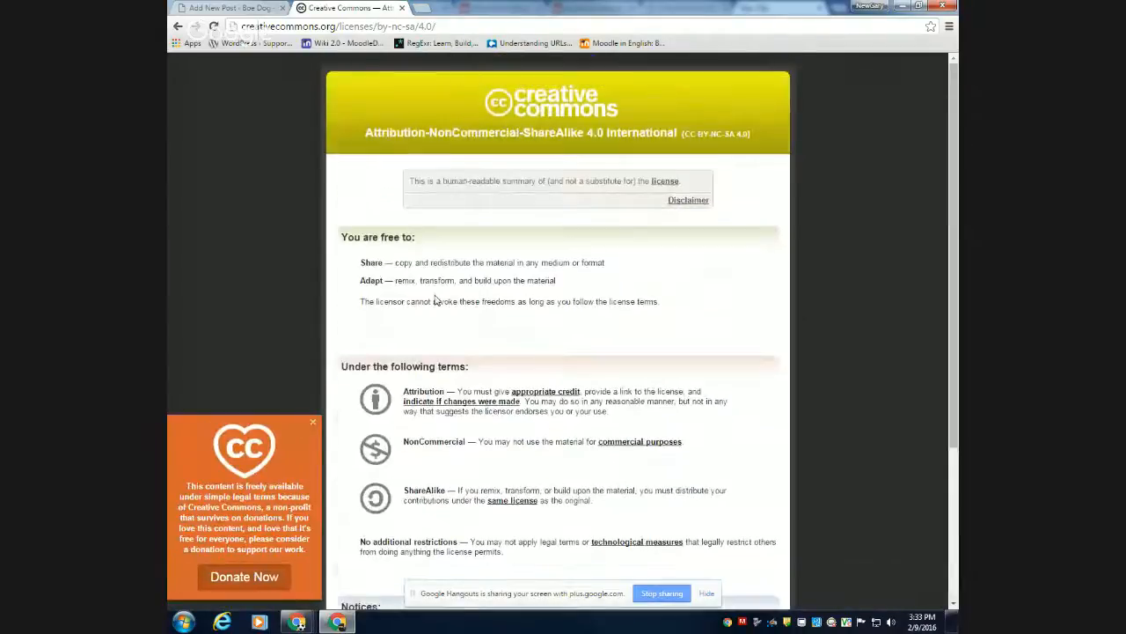
Open the full legal code of the Attribution-NonCommercial-ShareAlike 4.0 license and skim through its sections.
click(662, 182)
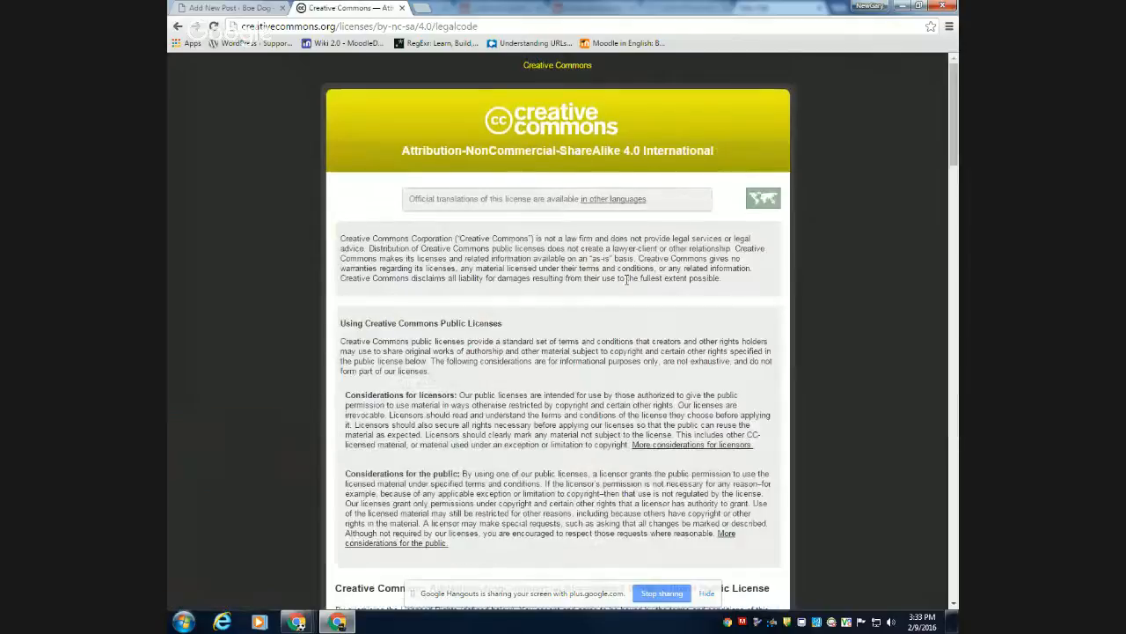
scroll(628, 283, down, 4)
scroll(627, 284, down, 15)
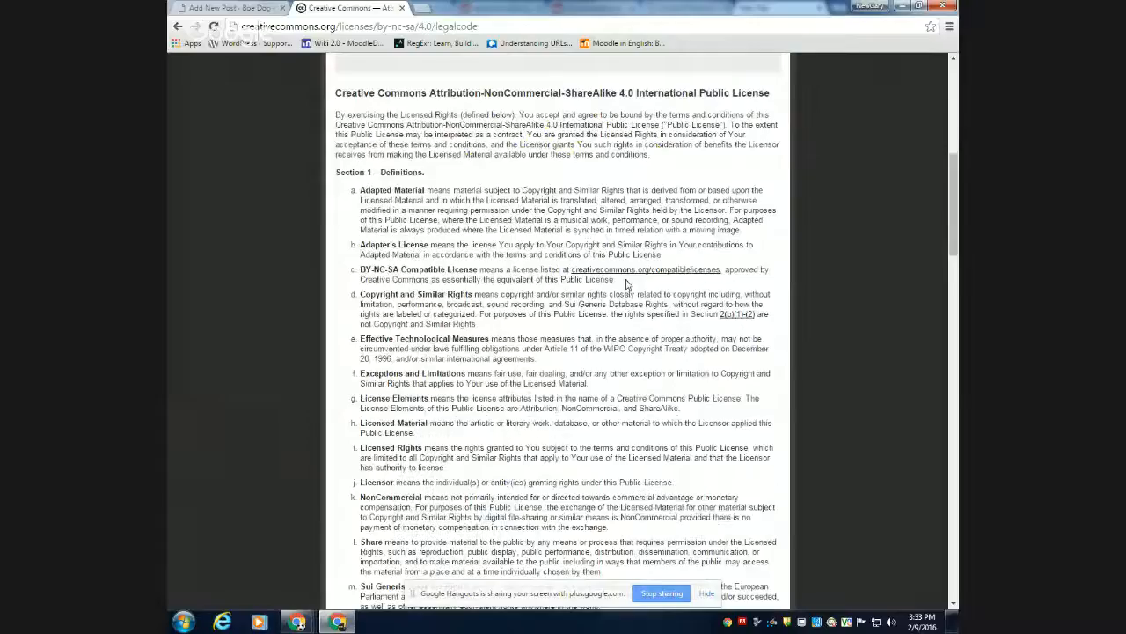
scroll(627, 283, down, 15)
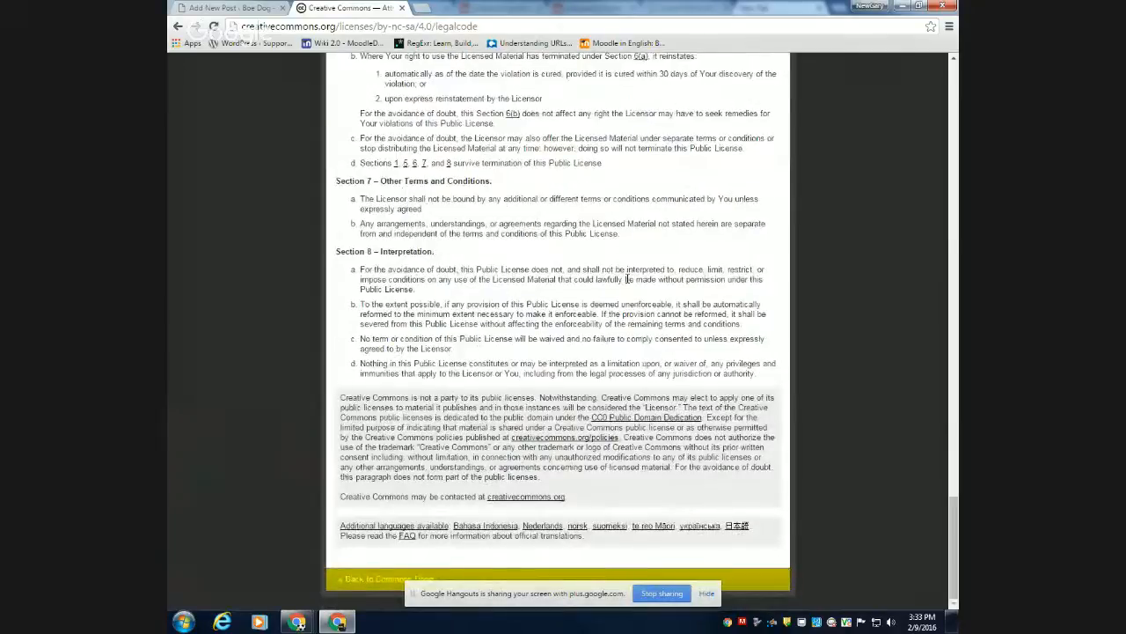
scroll(625, 280, up, 4)
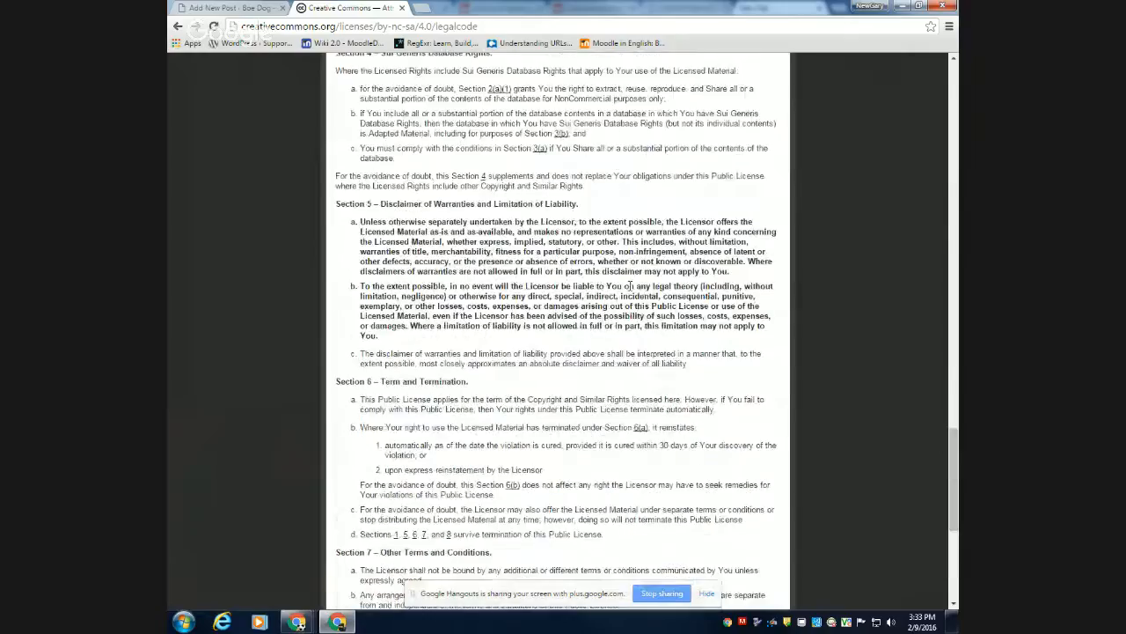
scroll(630, 286, up, 12)
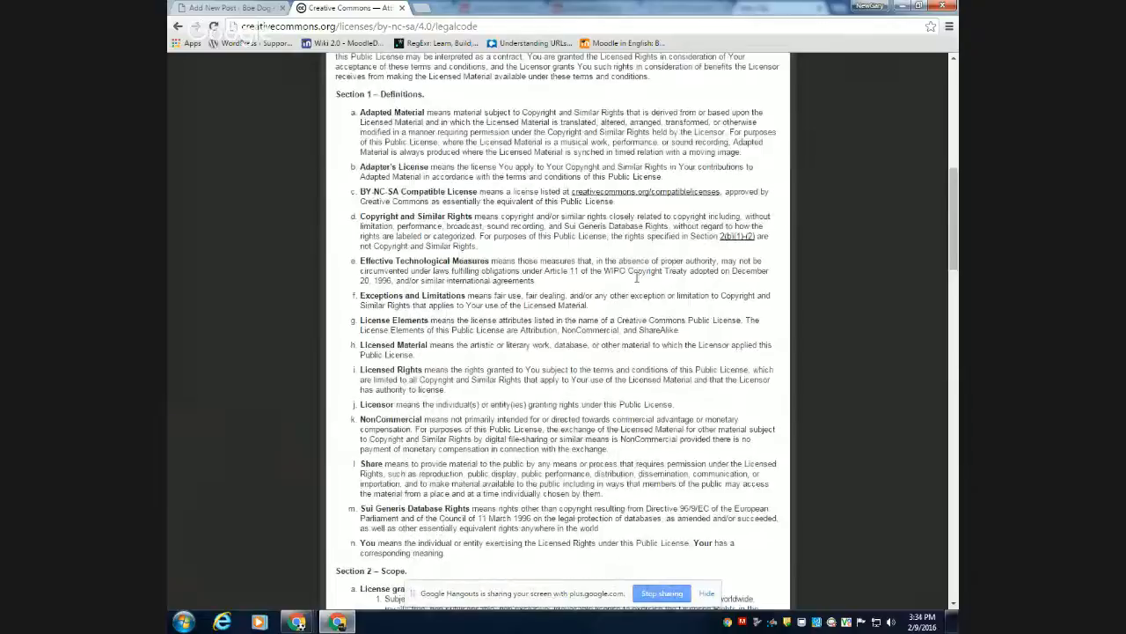
Return from the legal code to the post preview, and switch to the More on Fair Use chapter in the other Chrome window.
click(178, 27)
click(178, 26)
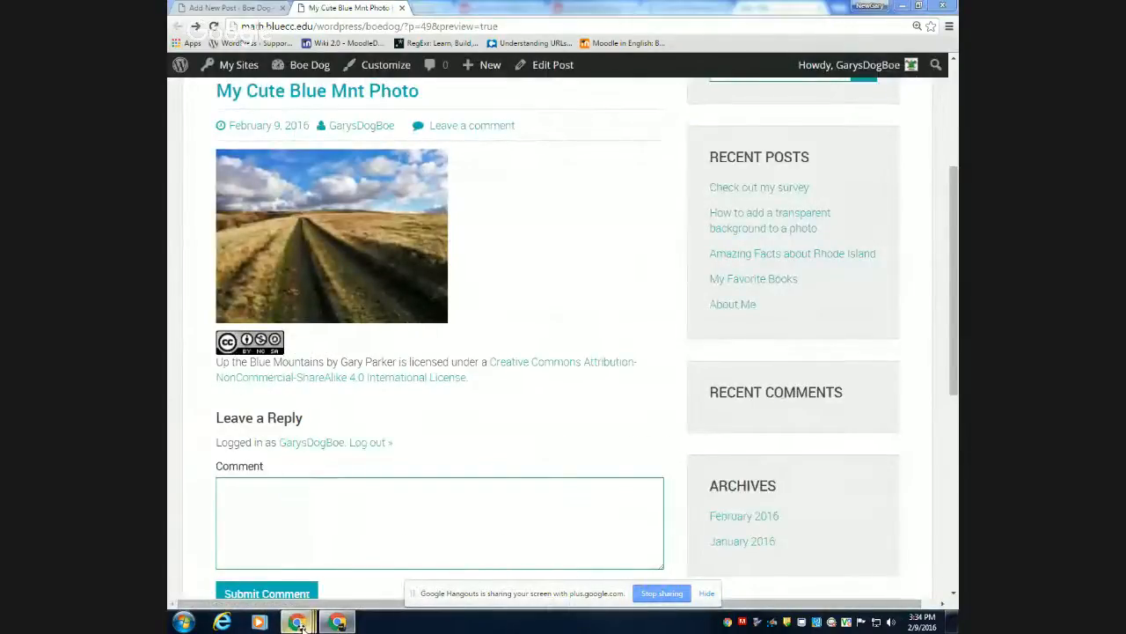
mouse_move(297, 622)
mouse_move(382, 568)
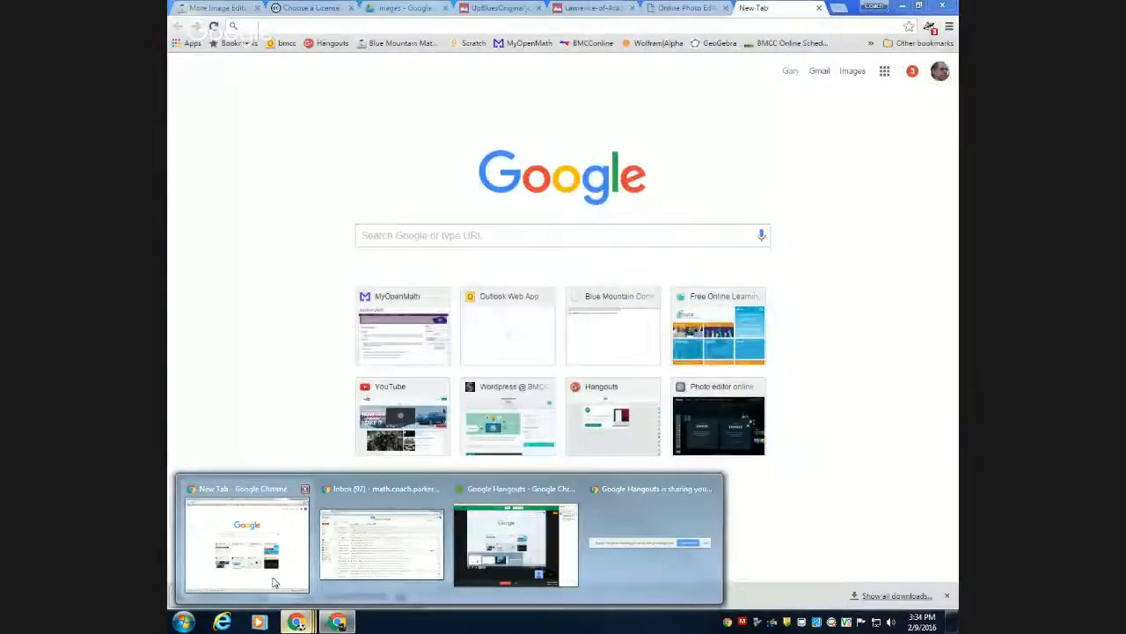
click(246, 541)
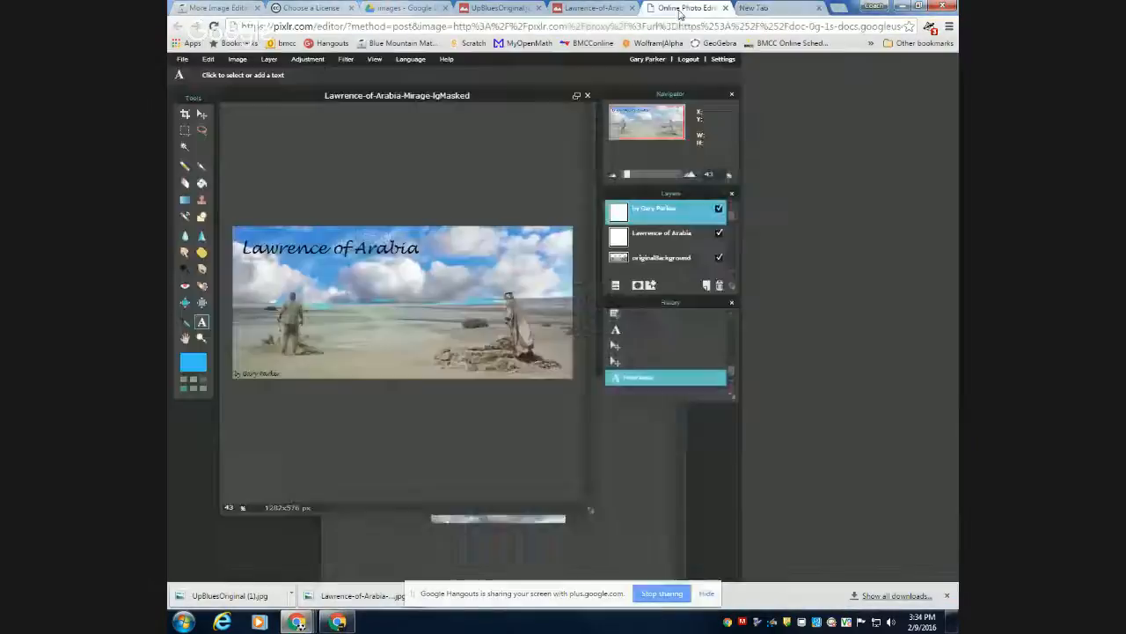
click(679, 7)
click(193, 8)
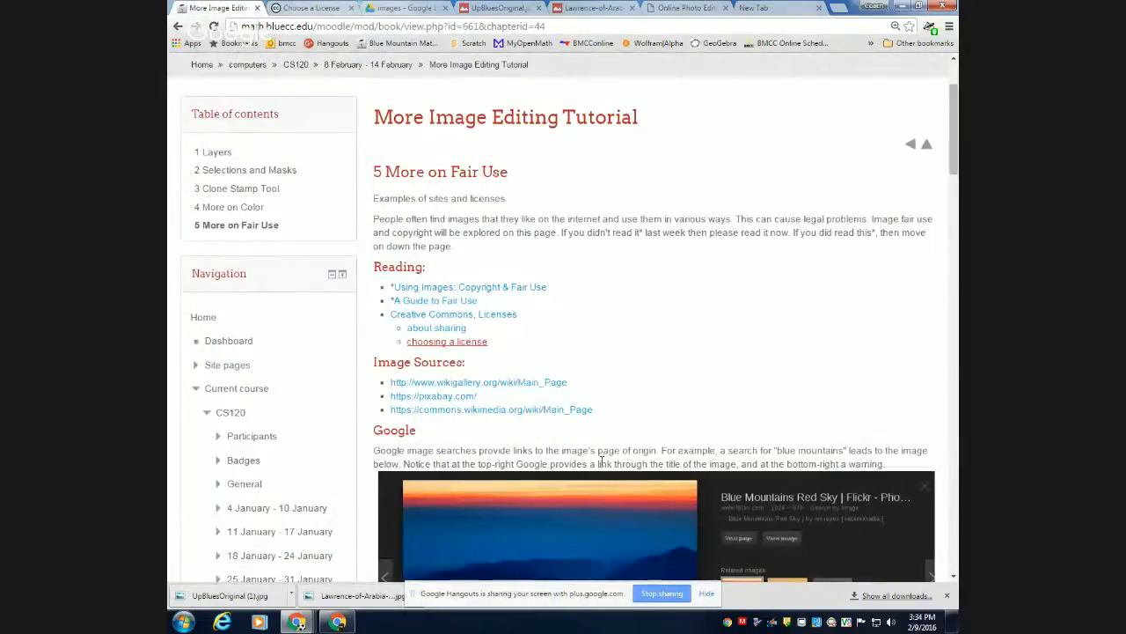
Read through the chapter's Google, Flickr, Creative Commons and Wikipedia examples to see where each image's license information is found.
scroll(602, 467, down, 1)
scroll(605, 472, down, 2)
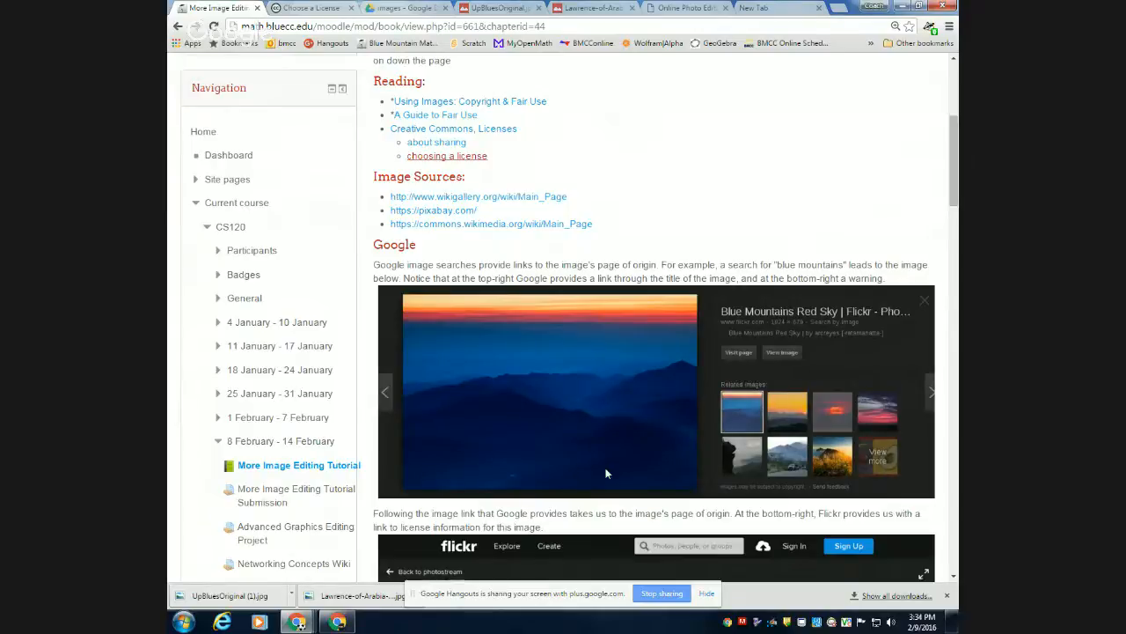
scroll(606, 466, down, 3)
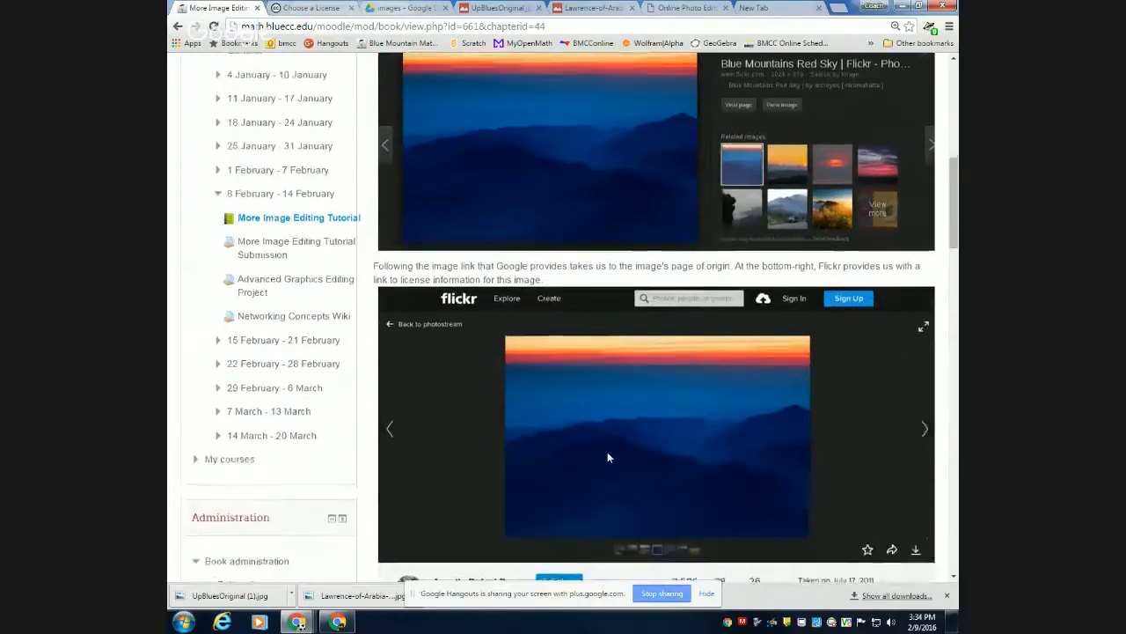
scroll(607, 457, down, 1)
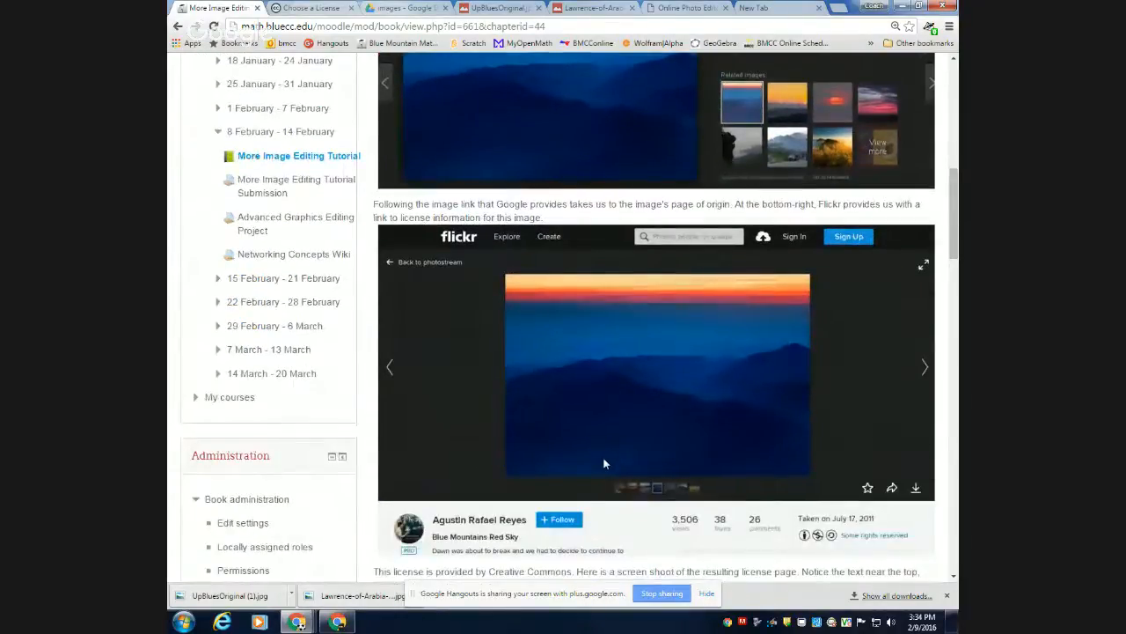
scroll(605, 464, down, 1)
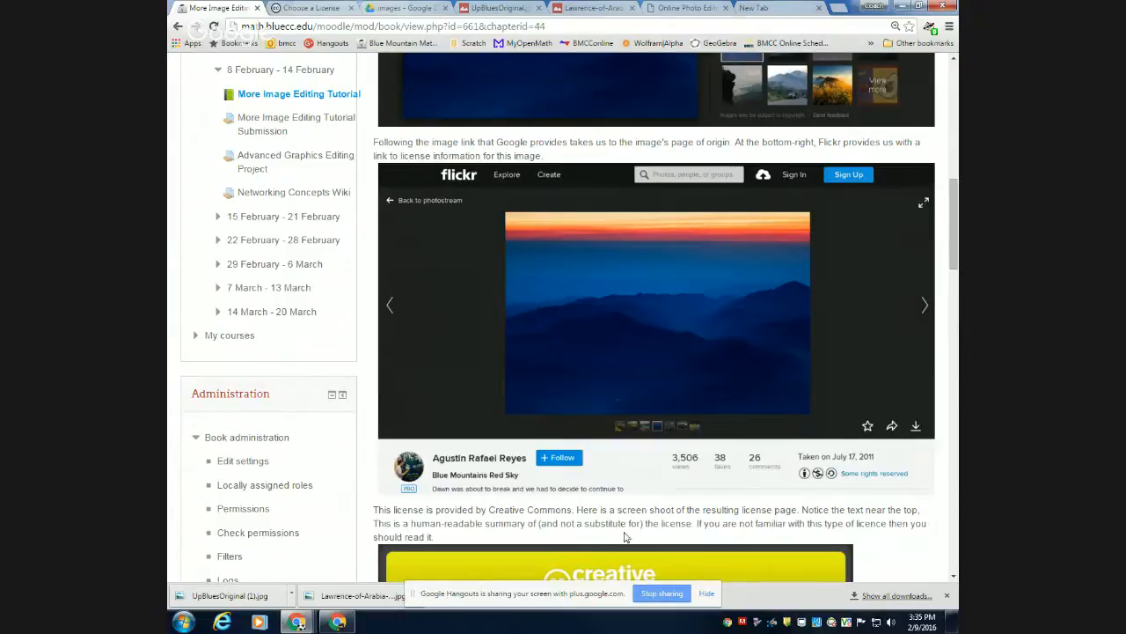
scroll(625, 536, down, 2)
scroll(625, 537, down, 2)
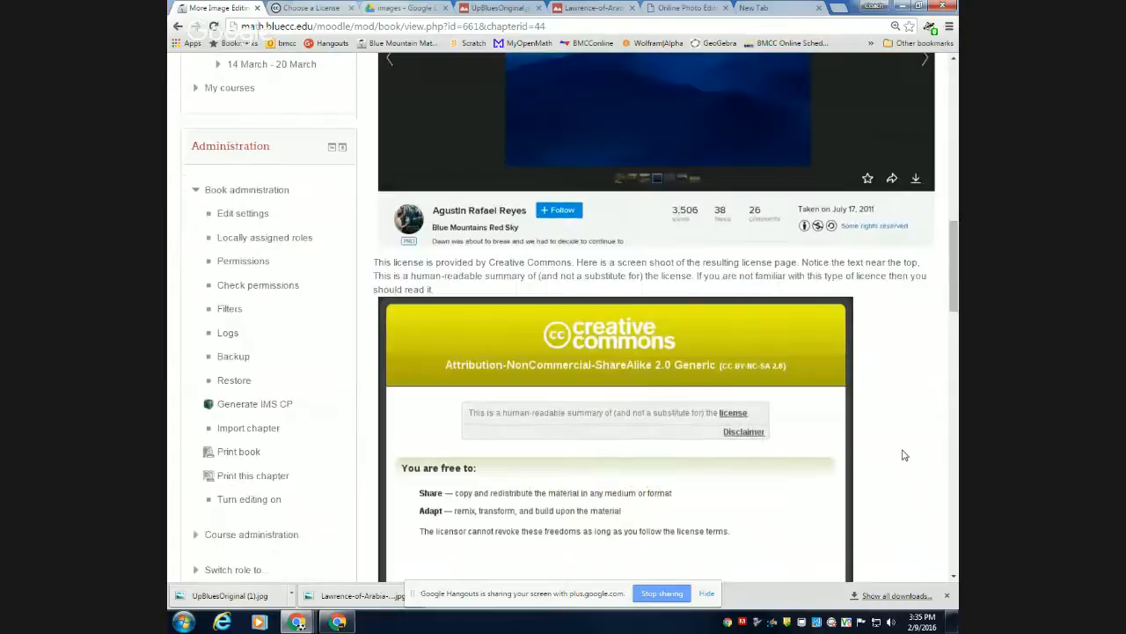
scroll(653, 420, down, 5)
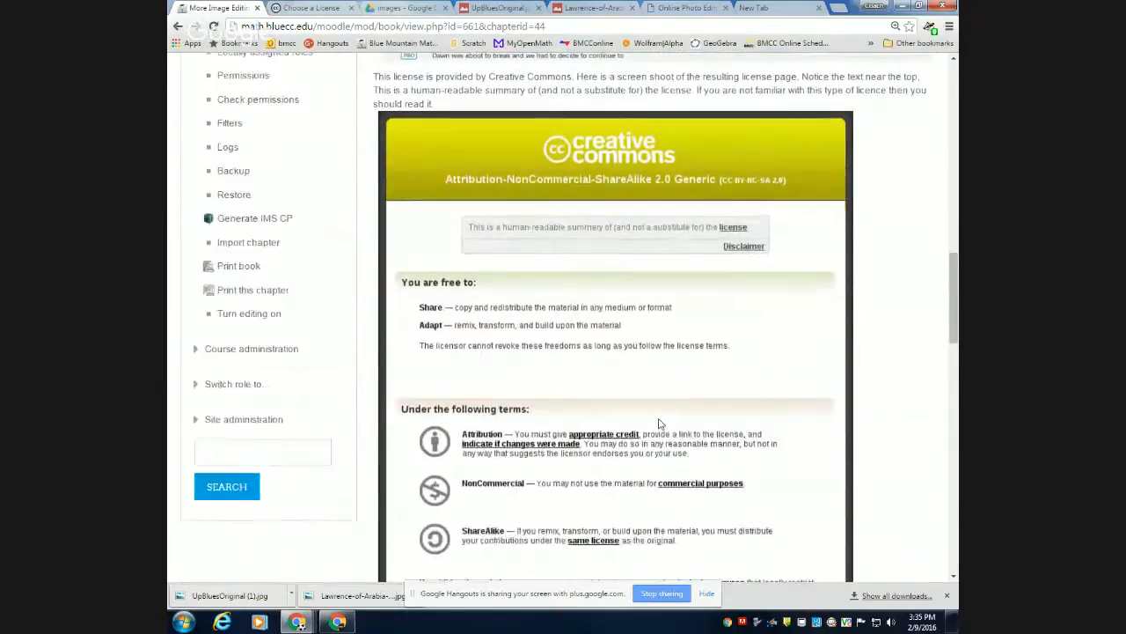
scroll(661, 424, down, 1)
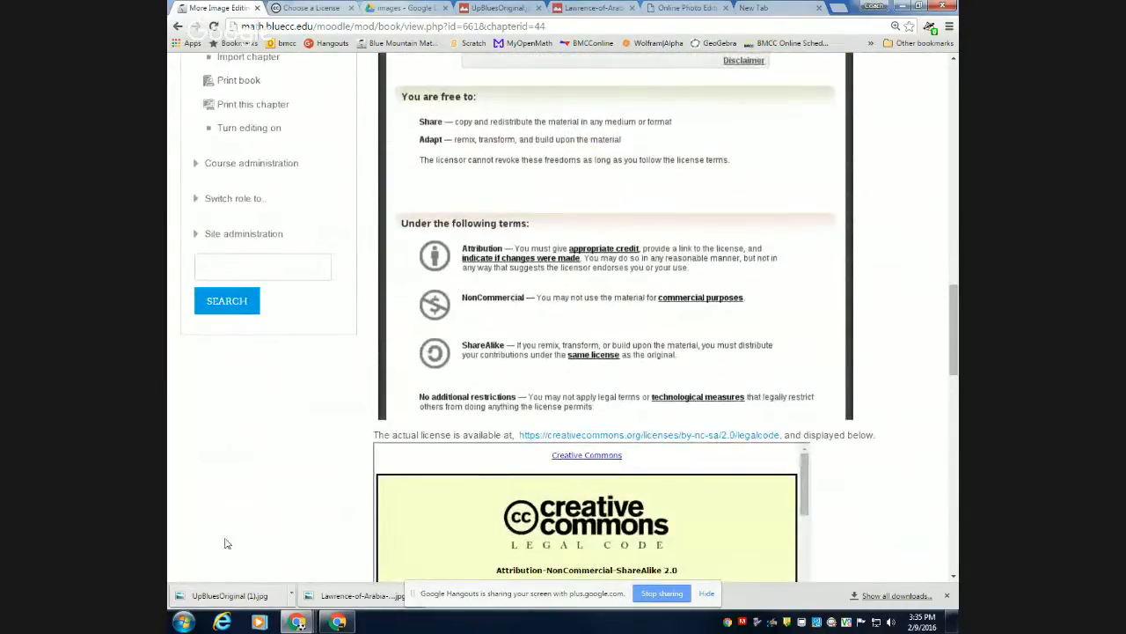
scroll(293, 497, down, 7)
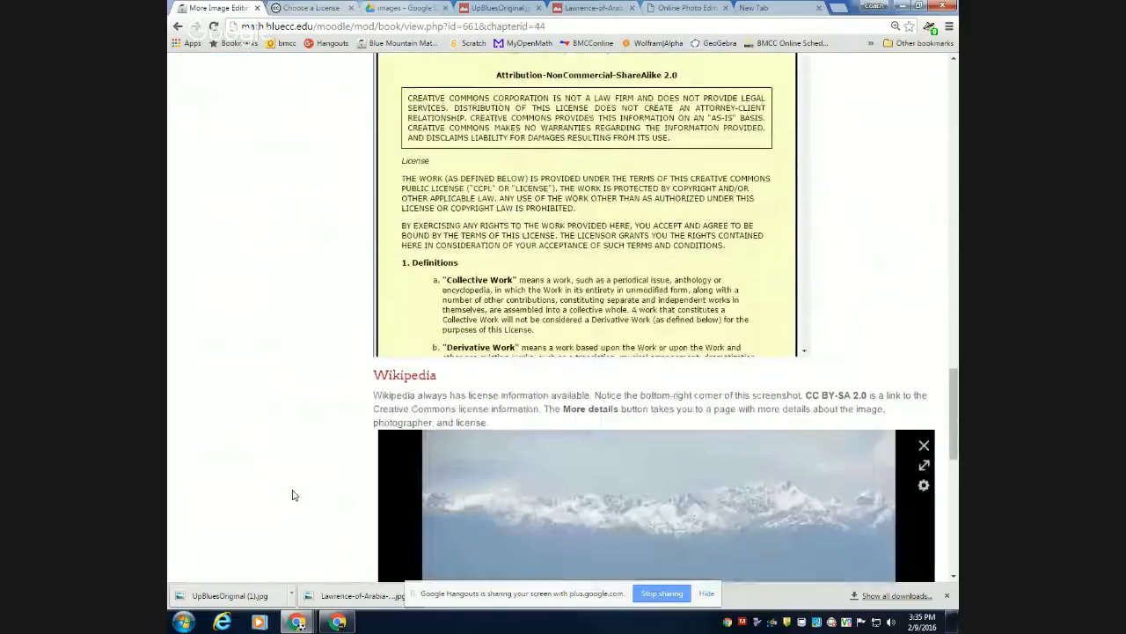
scroll(294, 496, down, 2)
scroll(294, 495, down, 1)
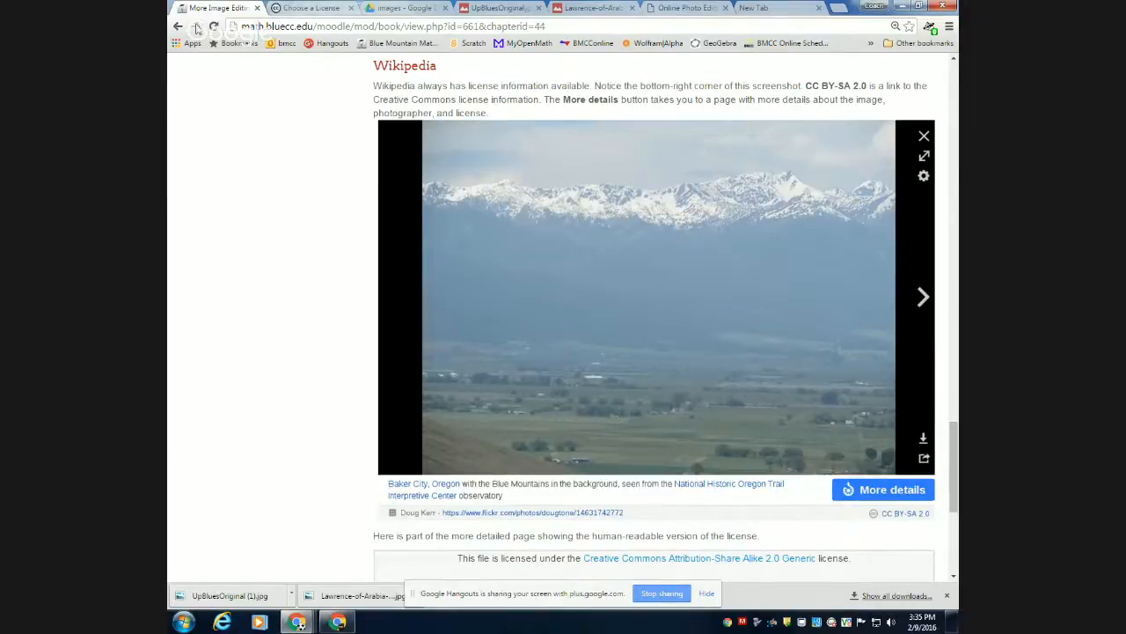
Go back to the start of the More on Fair Use chapter and review its reading links, image sources and Google and Flickr examples.
scroll(211, 164, up, 2)
scroll(202, 276, up, 5)
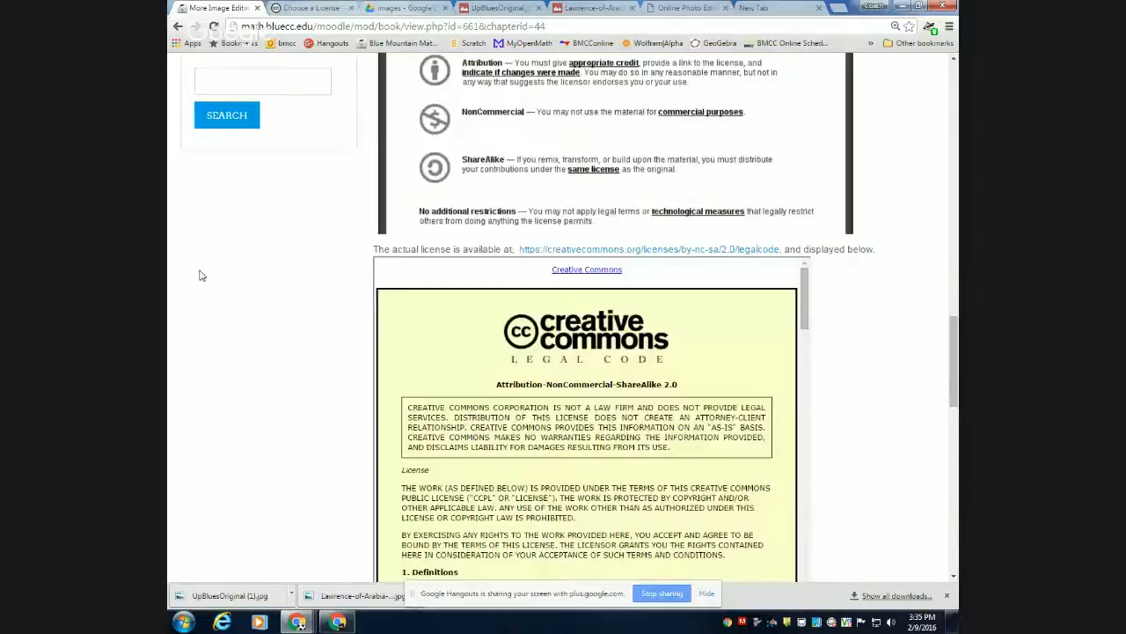
scroll(202, 274, up, 12)
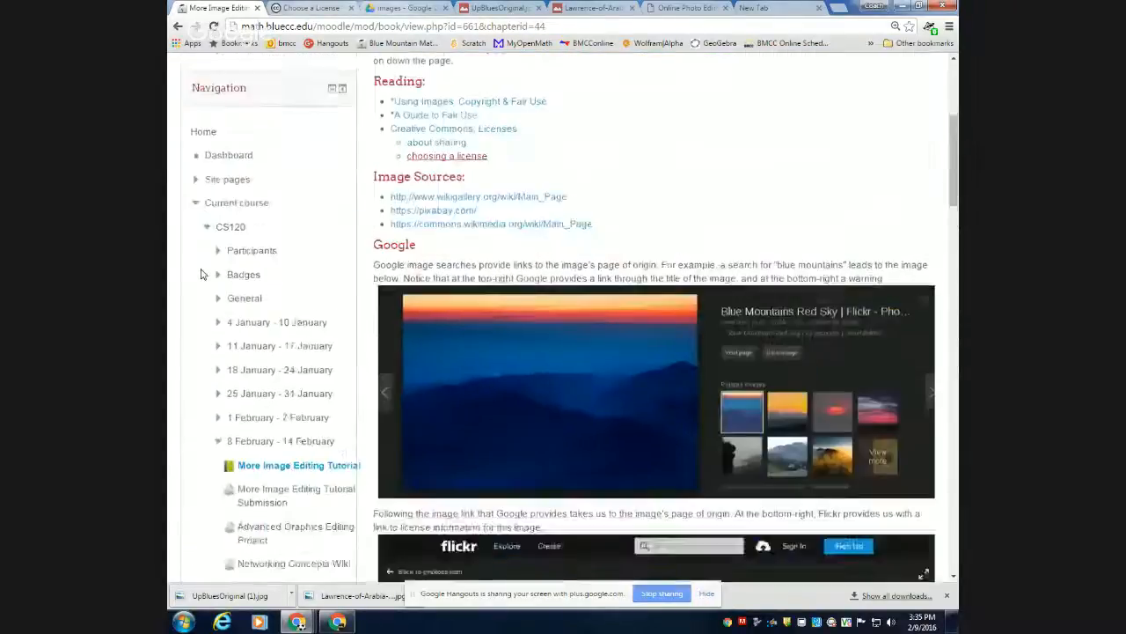
scroll(201, 275, up, 4)
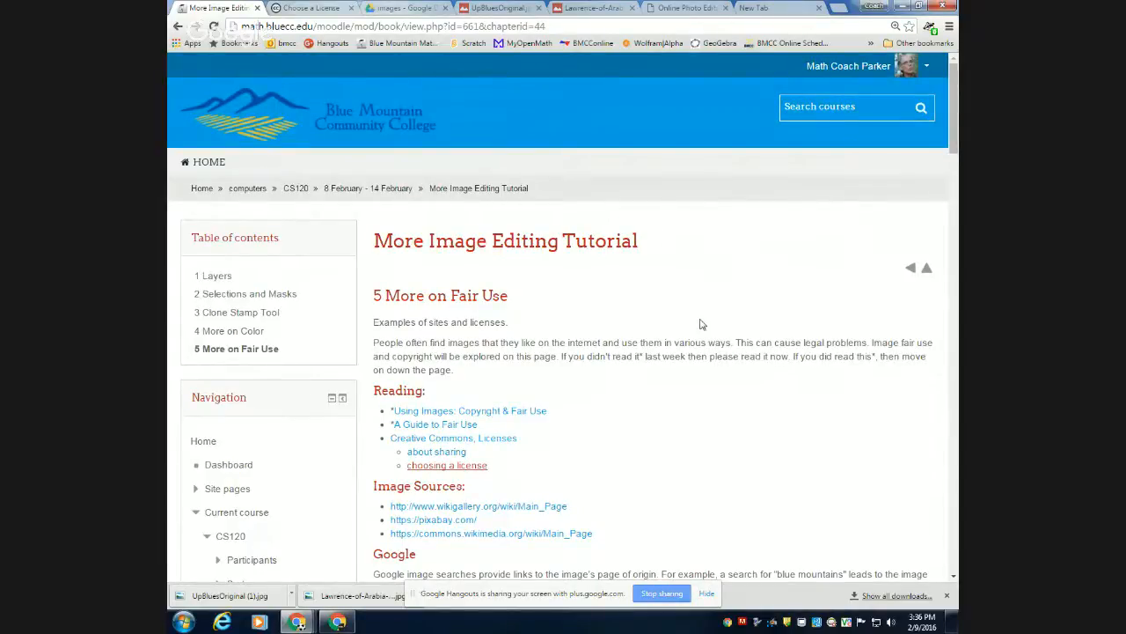
scroll(701, 324, down, 4)
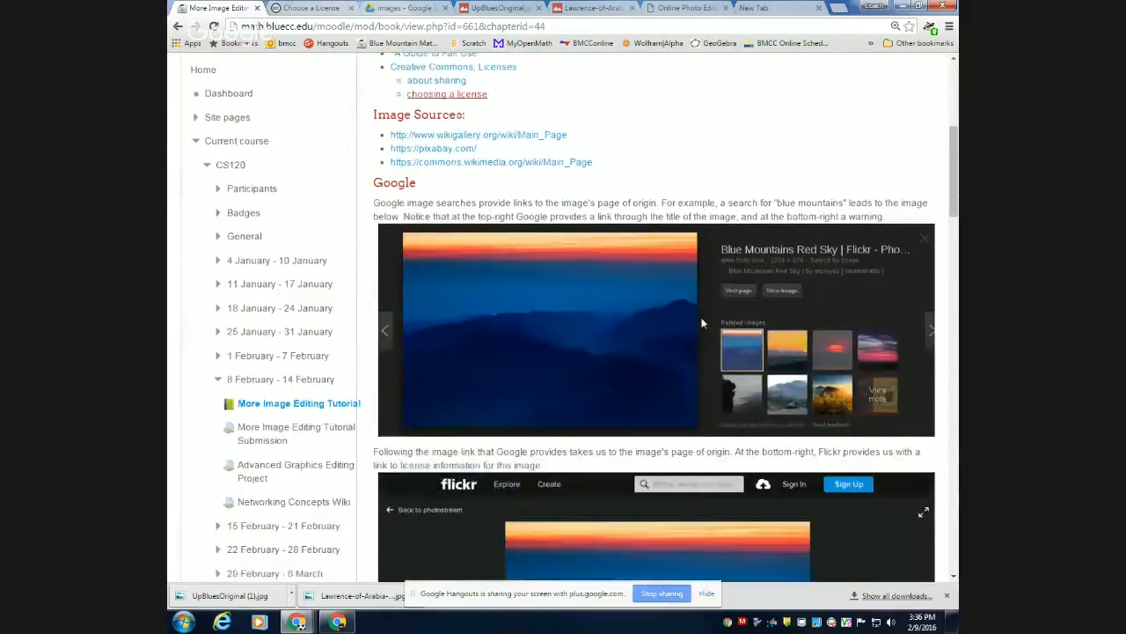
scroll(702, 319, down, 5)
scroll(706, 314, up, 3)
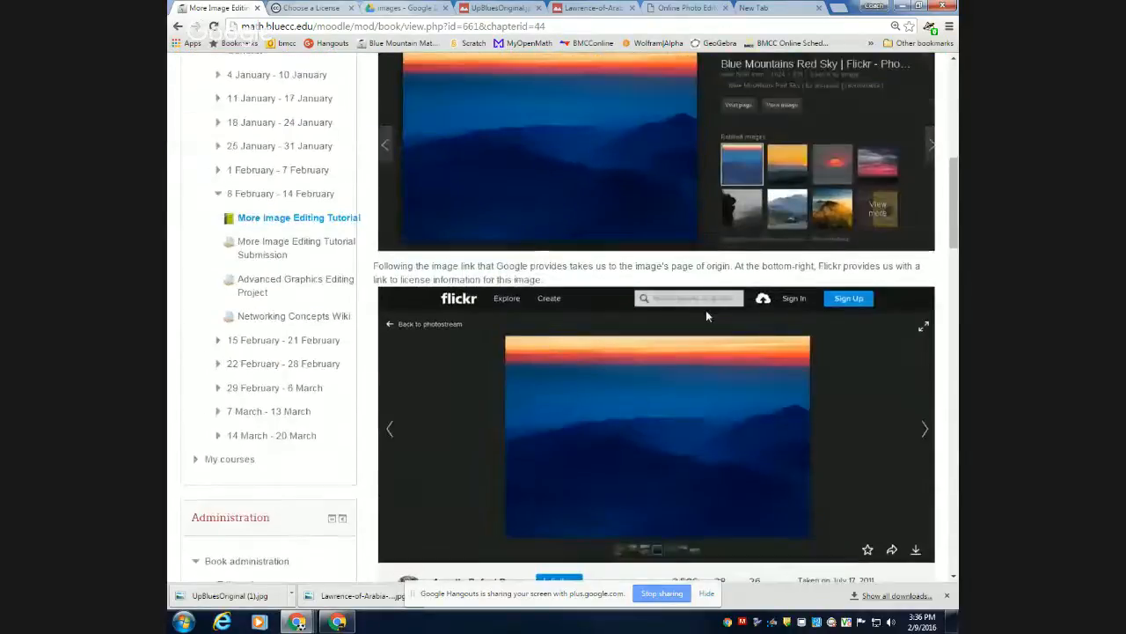